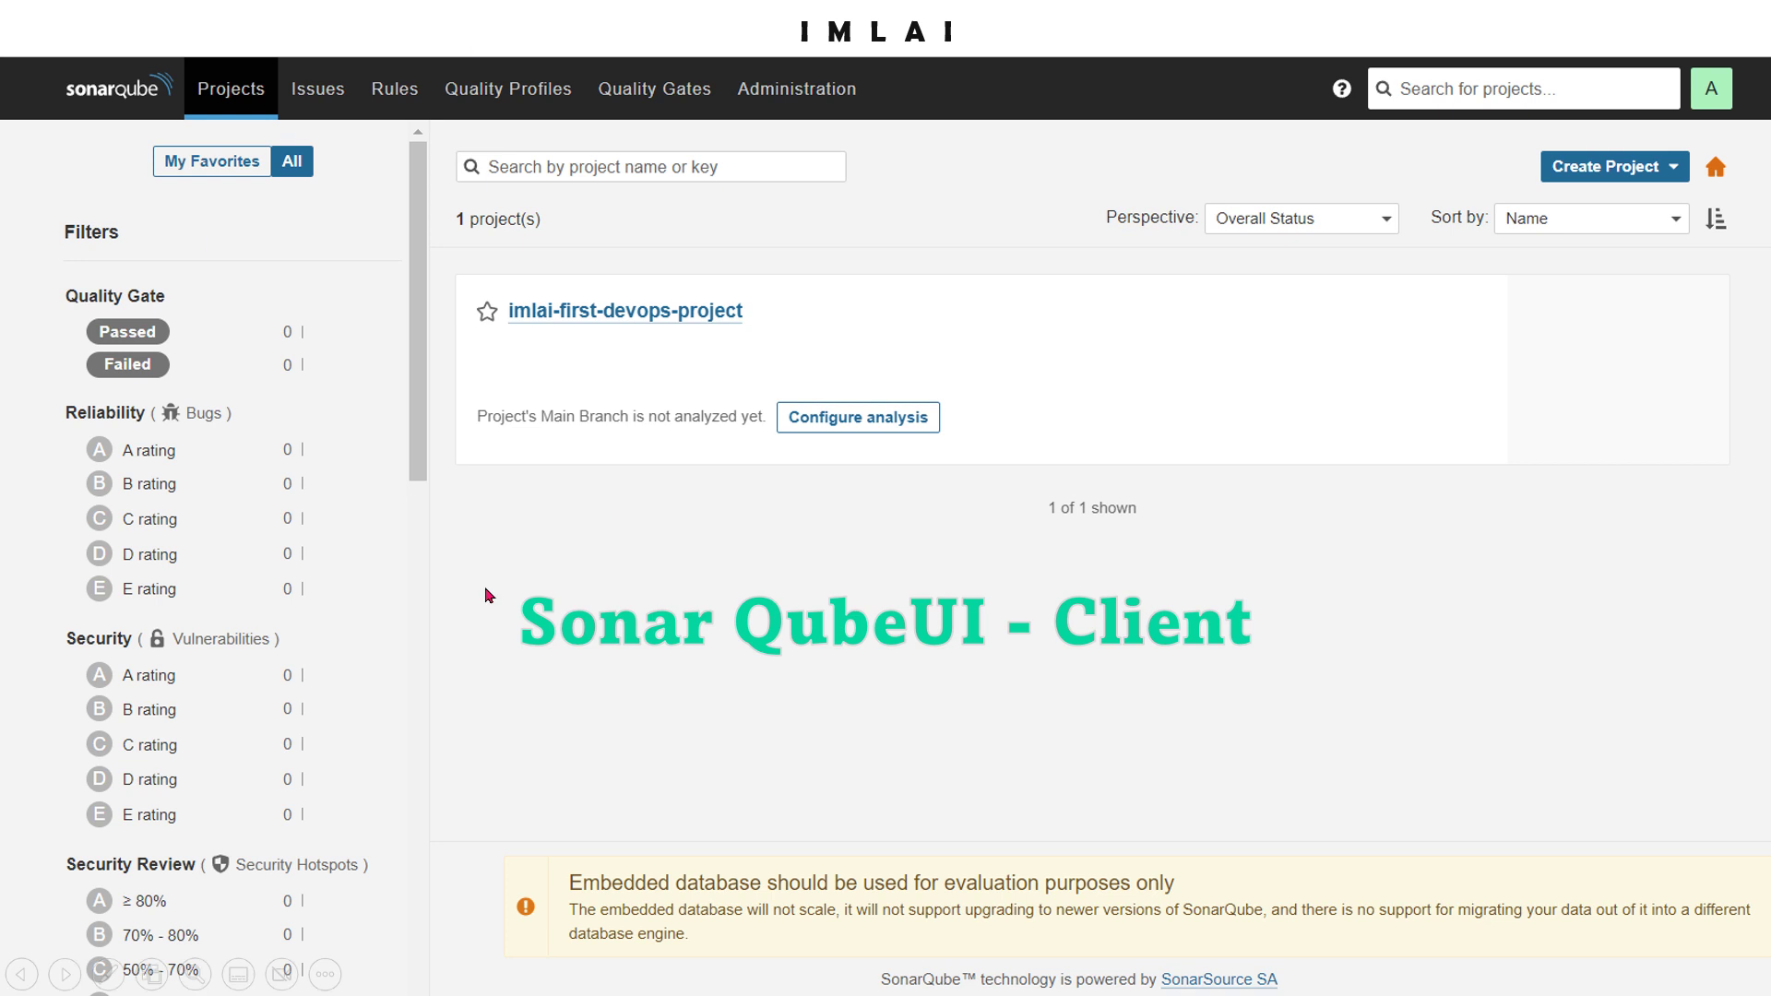
Bring the Edge window showing the SonarQube login page to the front
key(super)
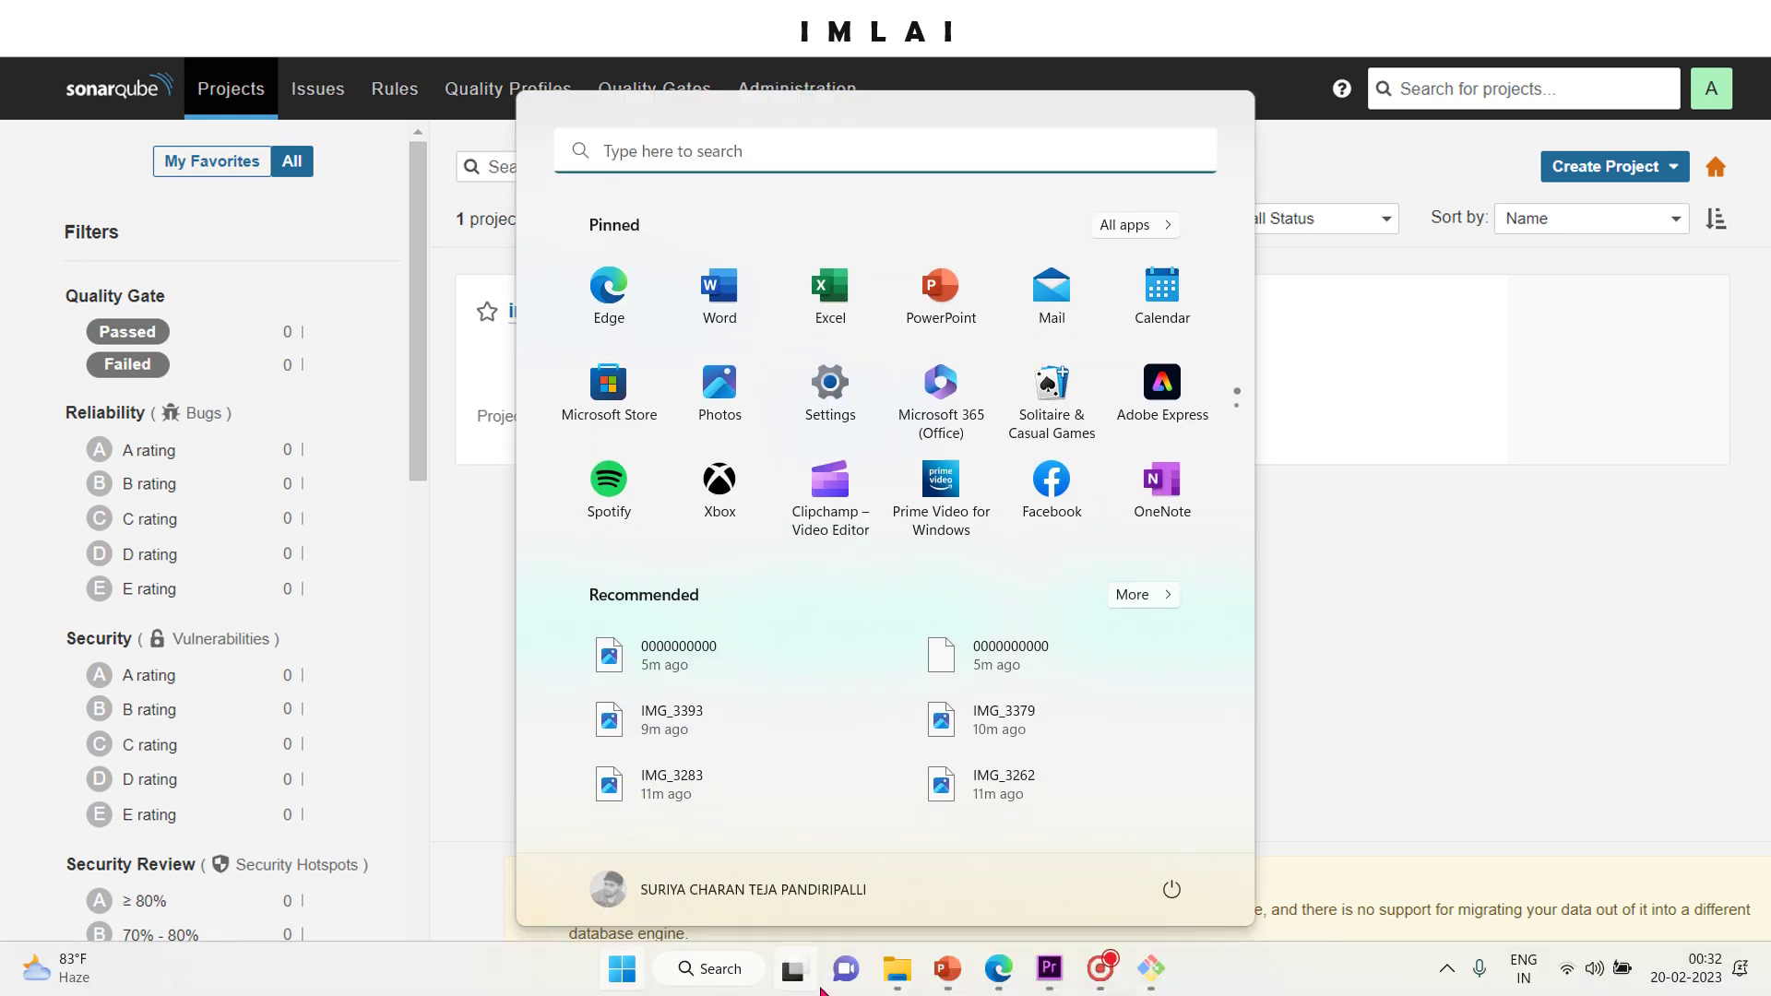
mouse_move(994, 971)
click(1040, 834)
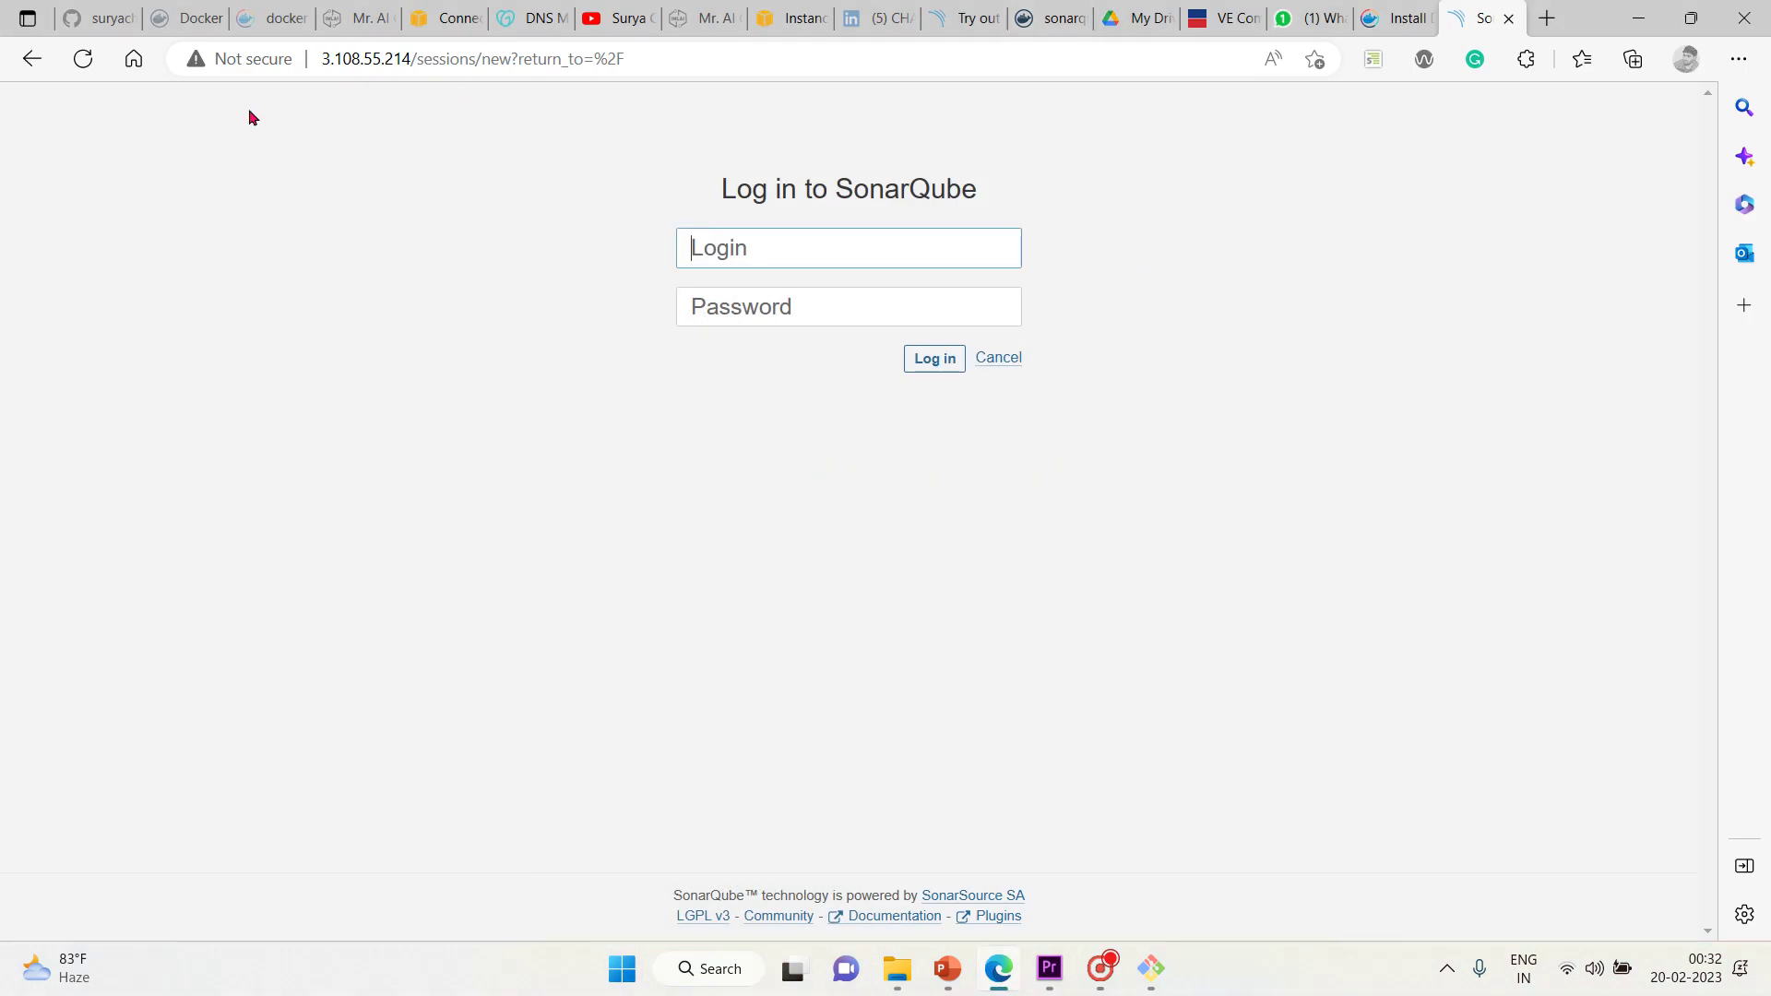
Log in with the saved administrator login and the default password
click(857, 256)
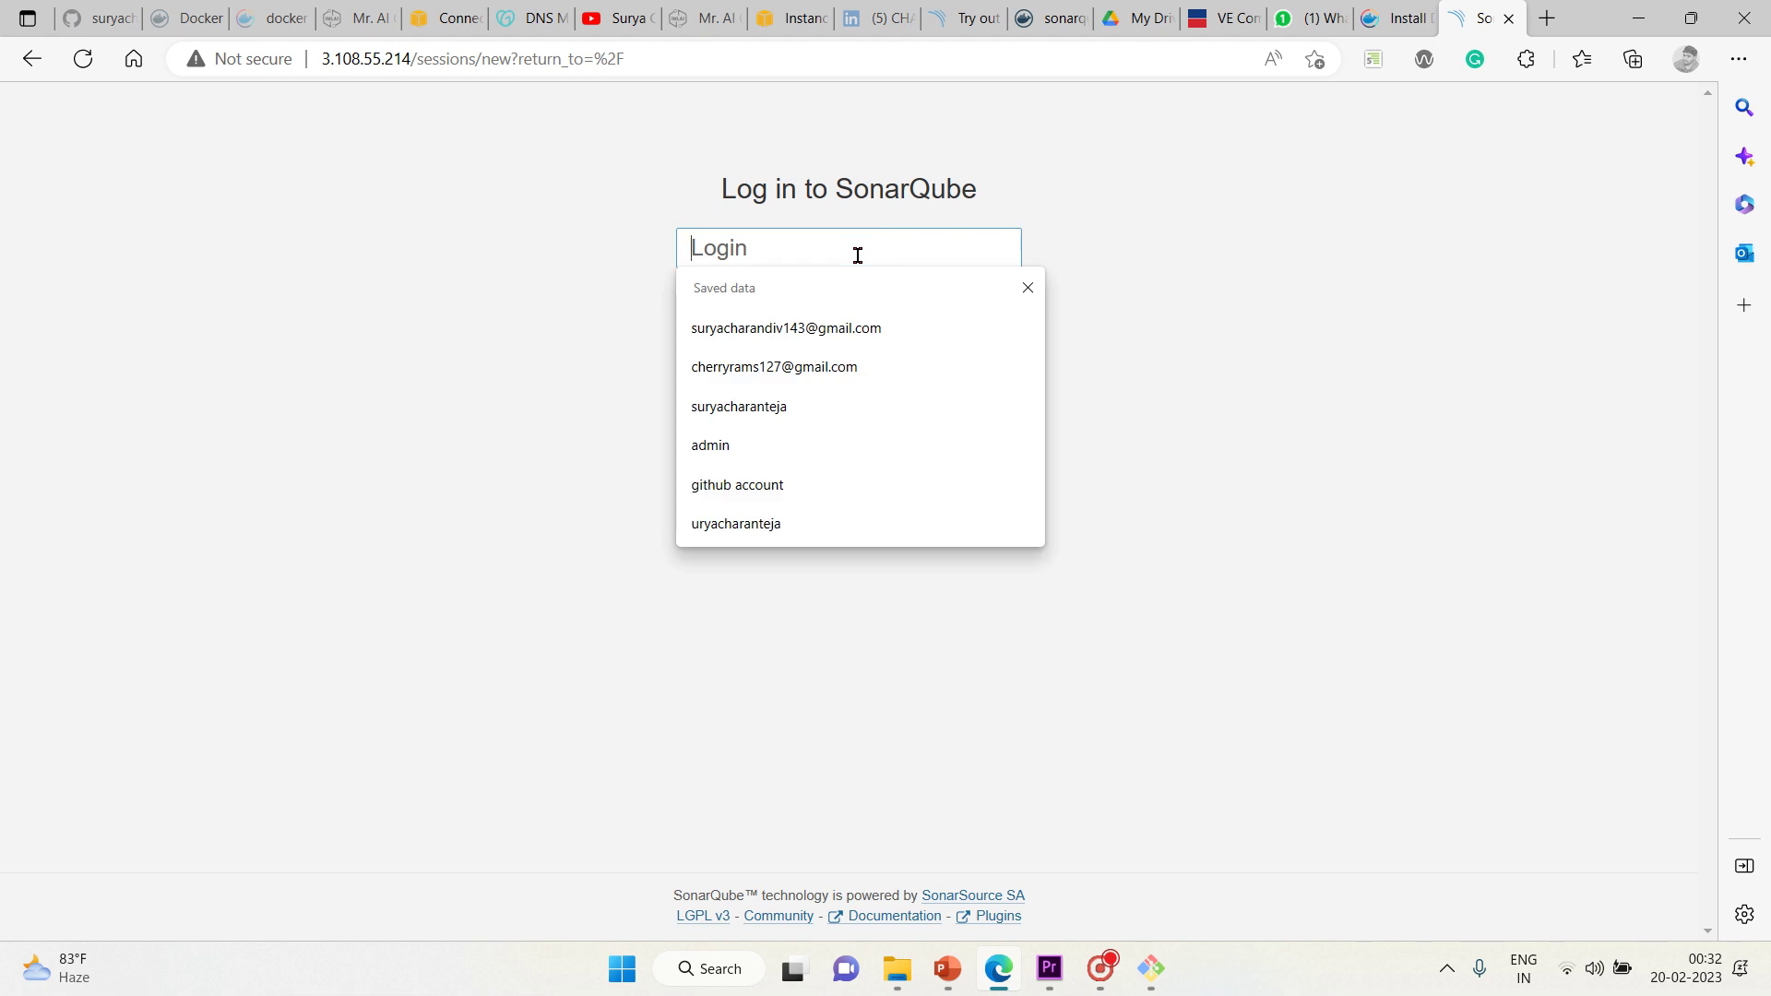
click(724, 446)
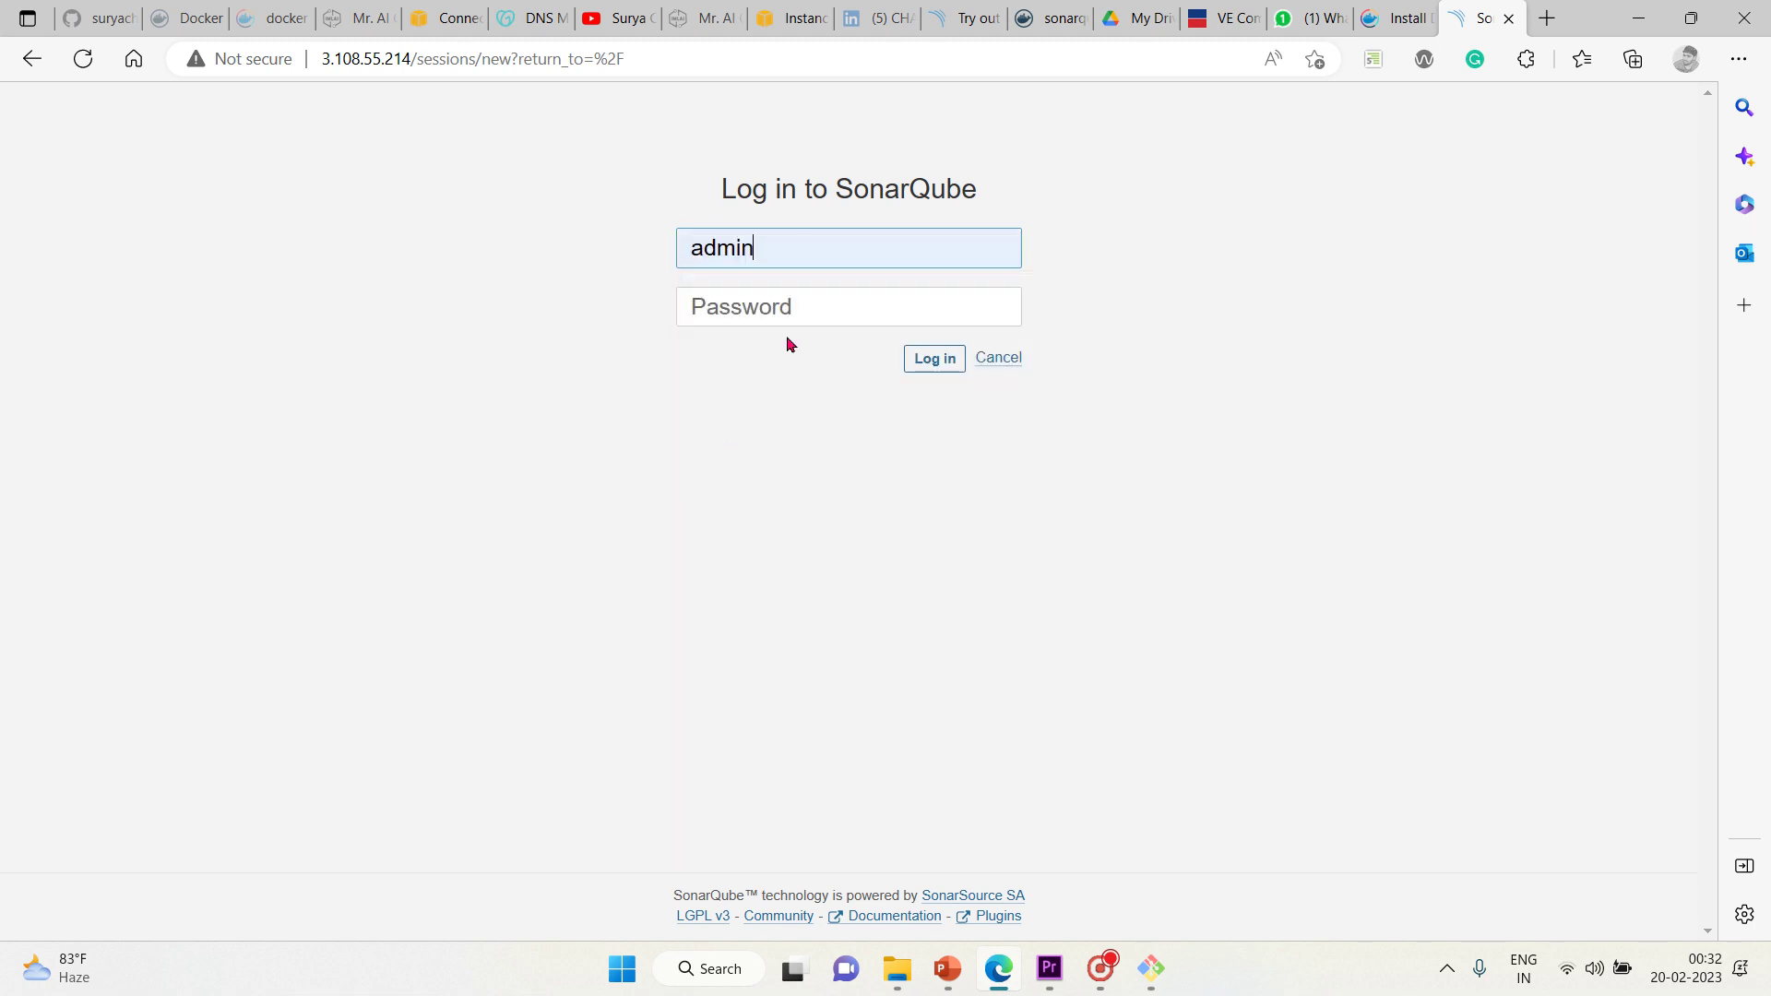
click(780, 311)
text(admin)
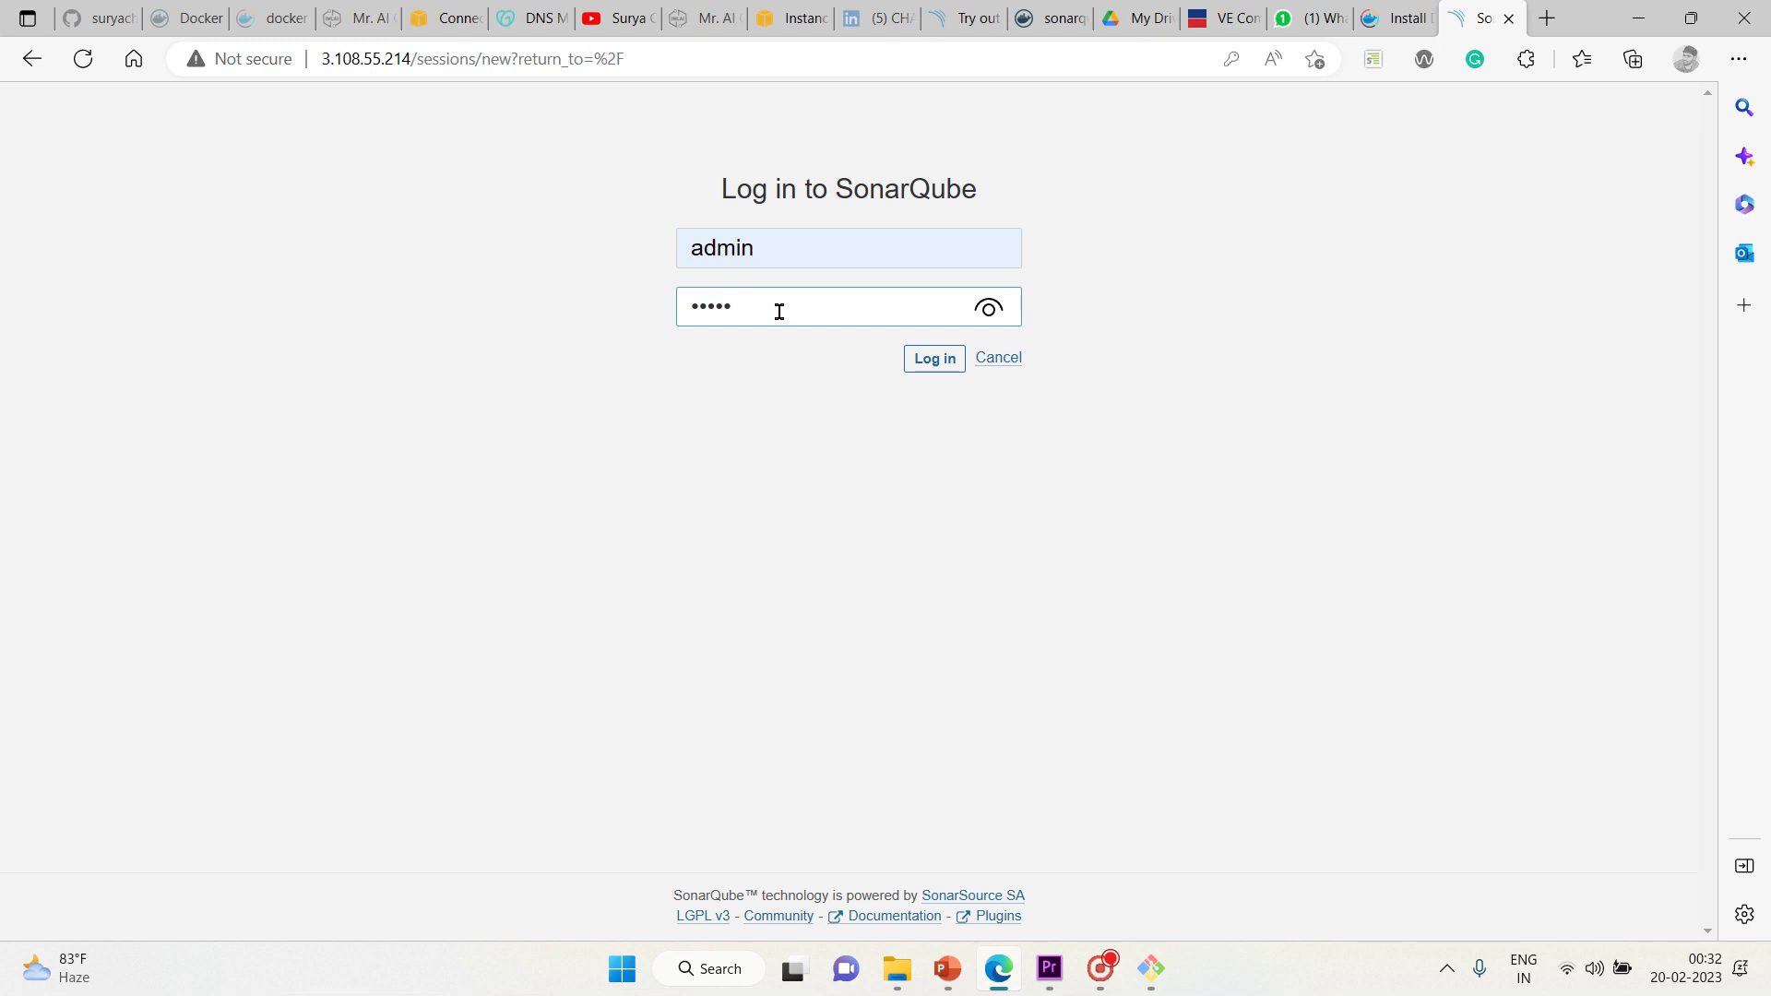
click(1000, 314)
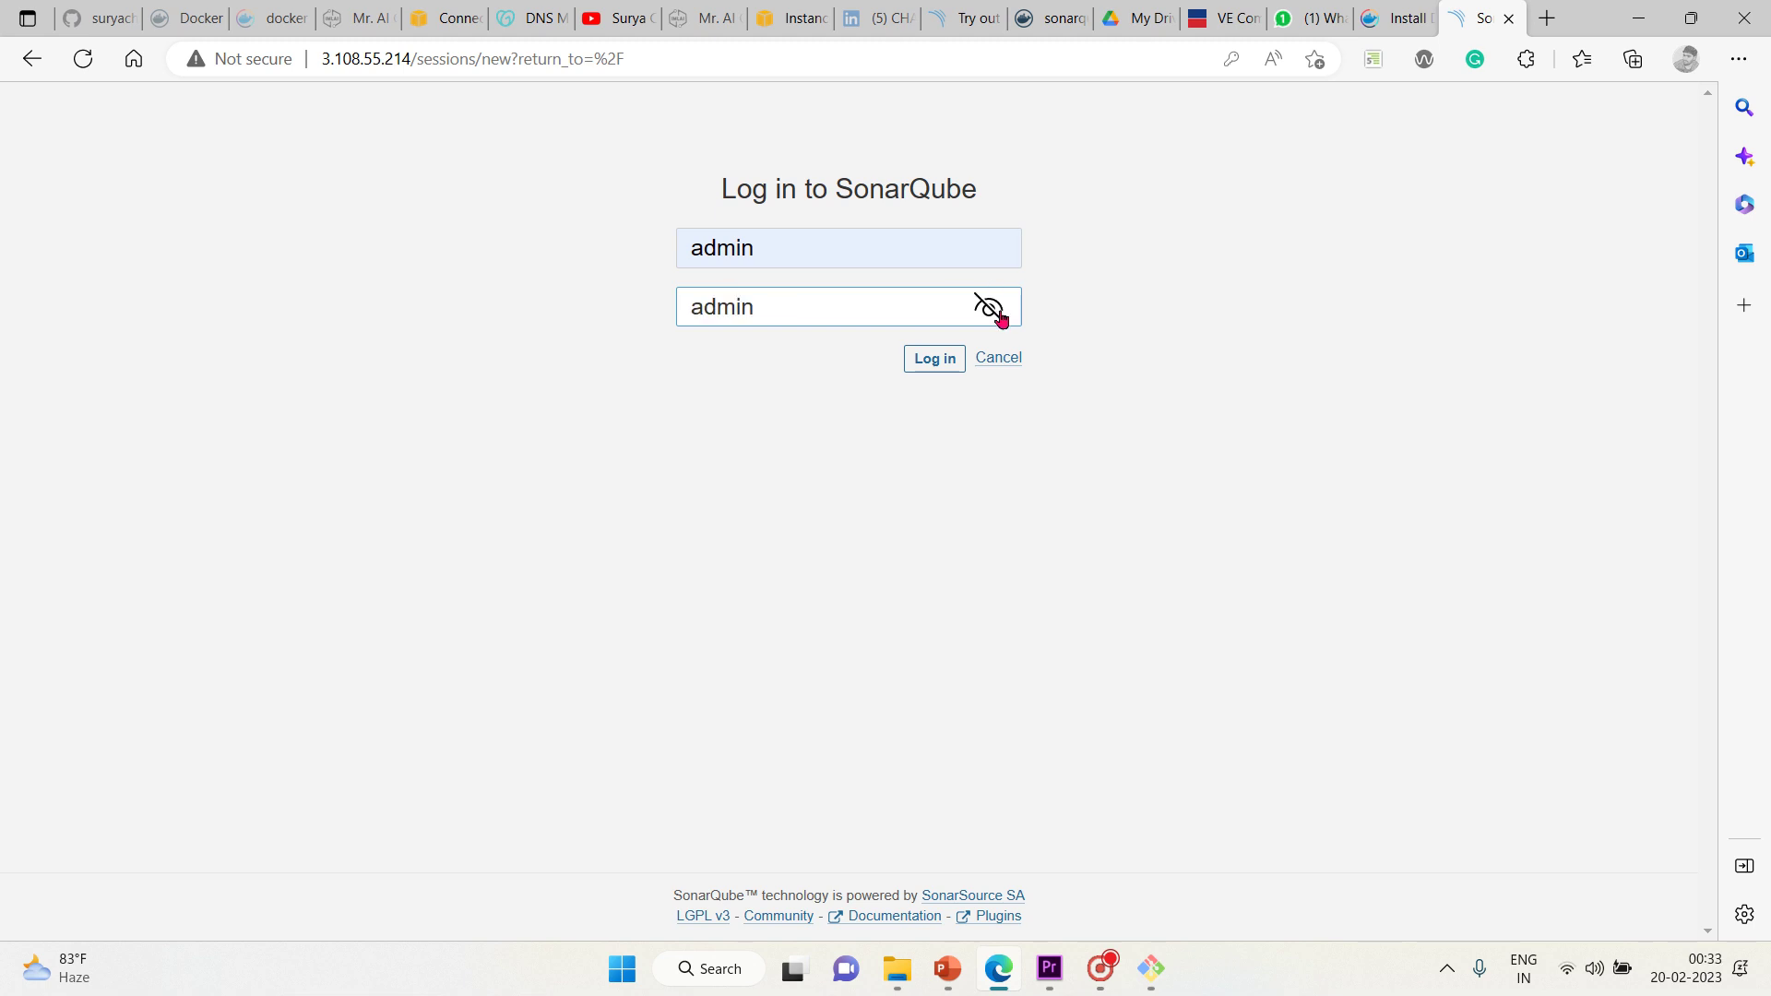
click(933, 363)
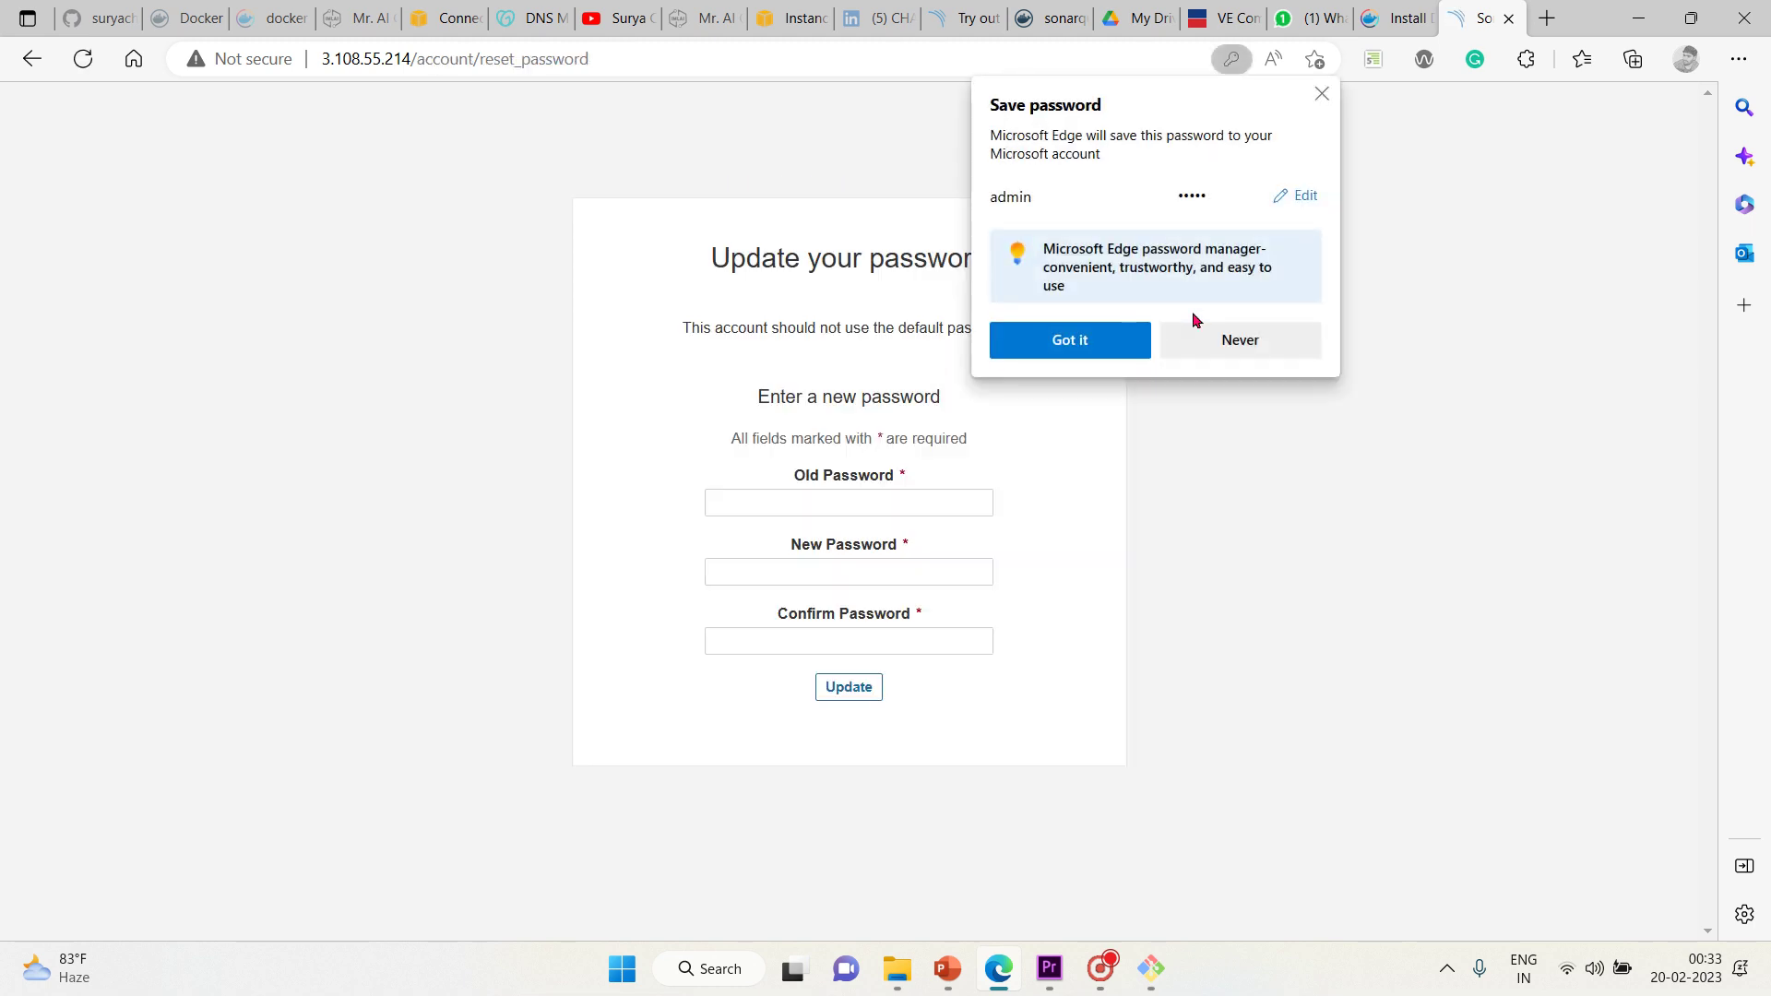
Enter the old password and a new confirmed password, declining the browser's save prompts
click(1254, 355)
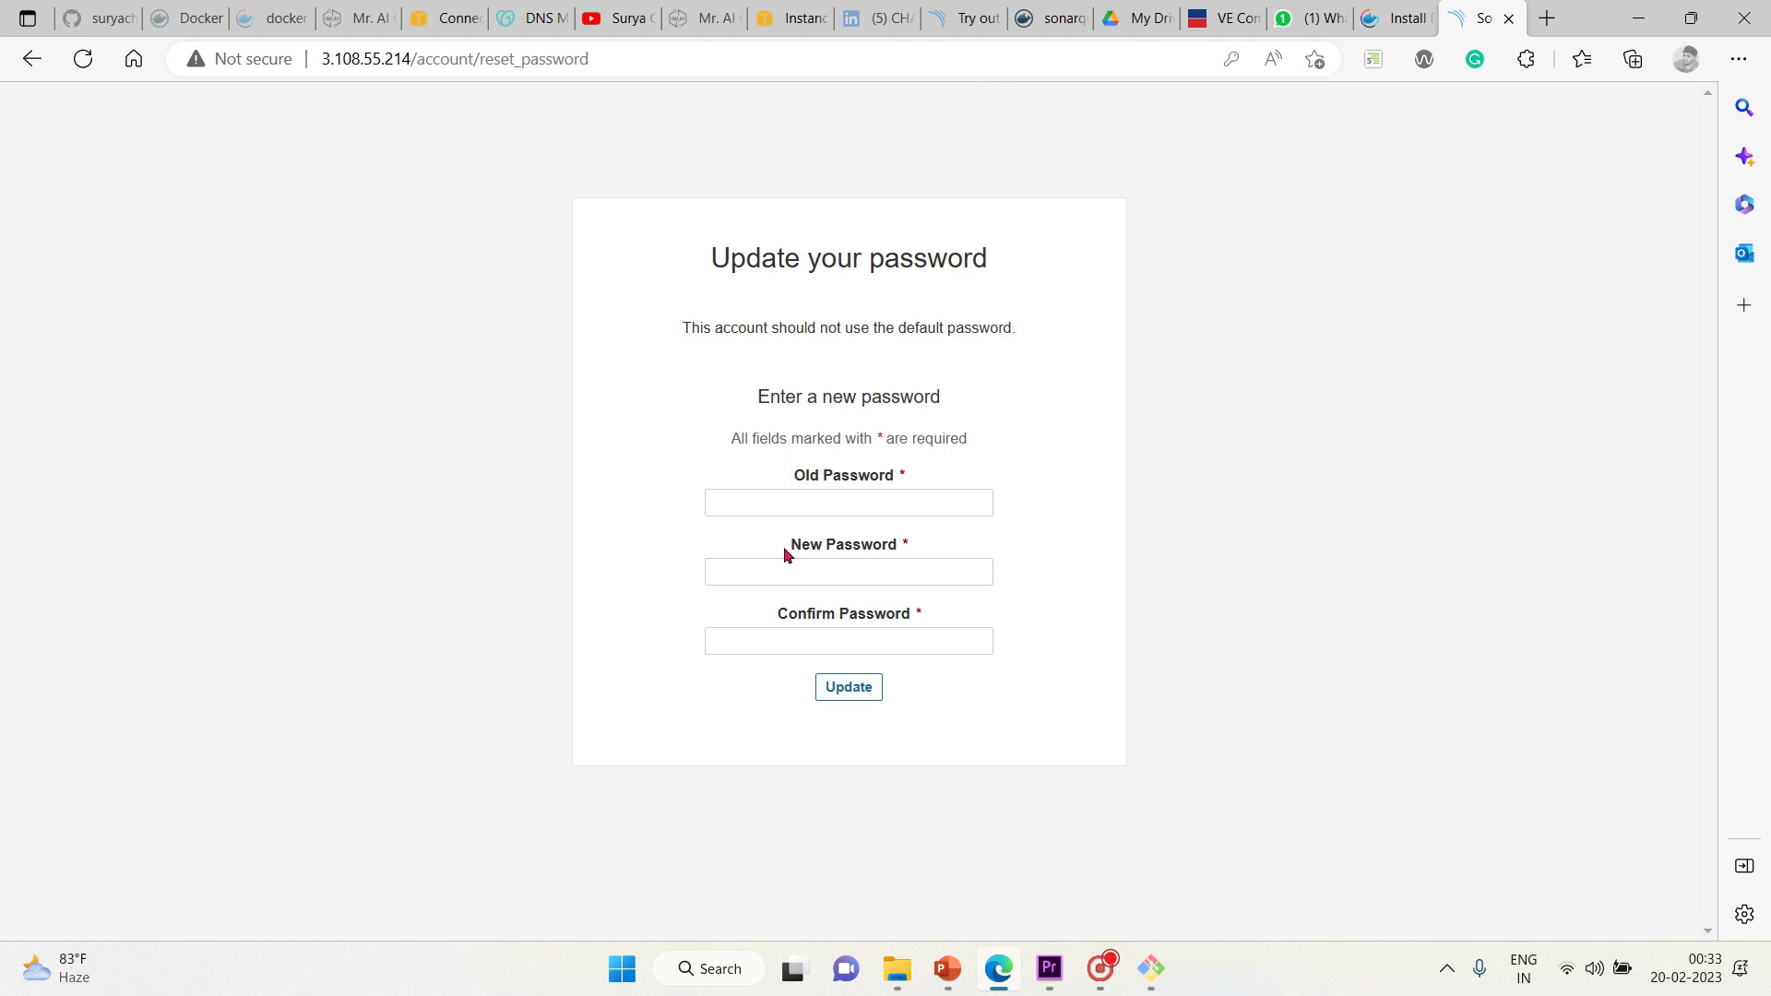
click(797, 500)
text(admin)
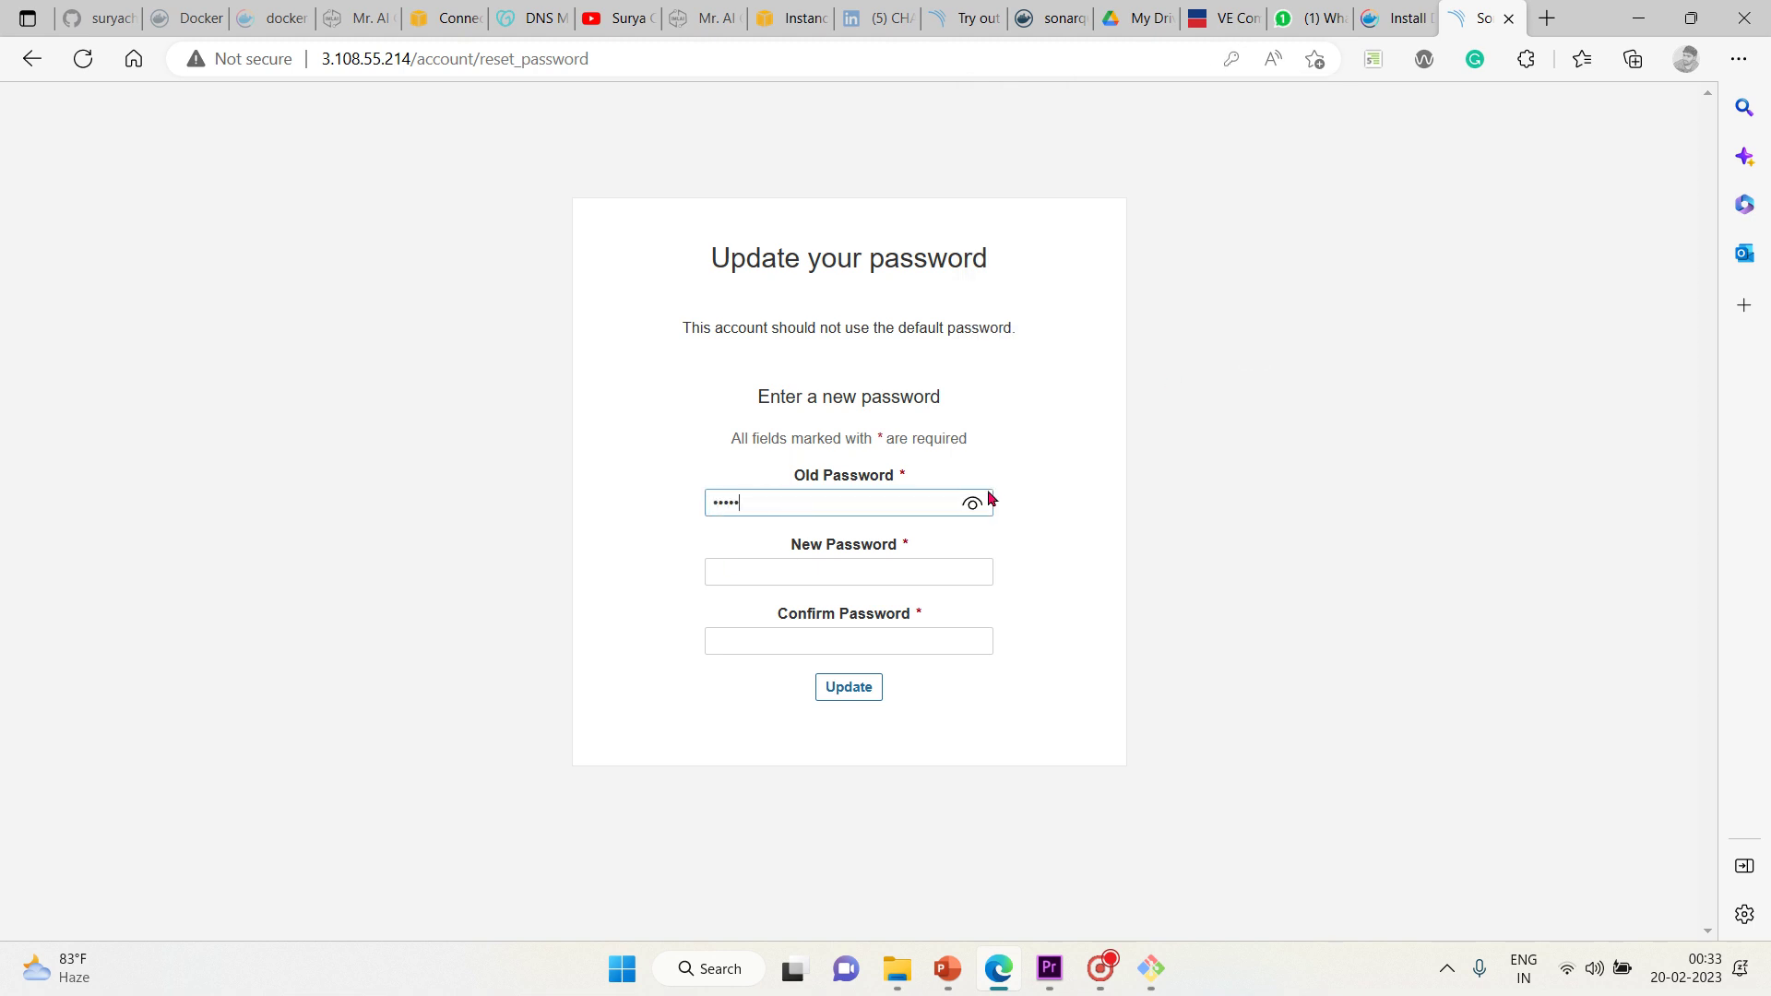
click(973, 502)
click(838, 574)
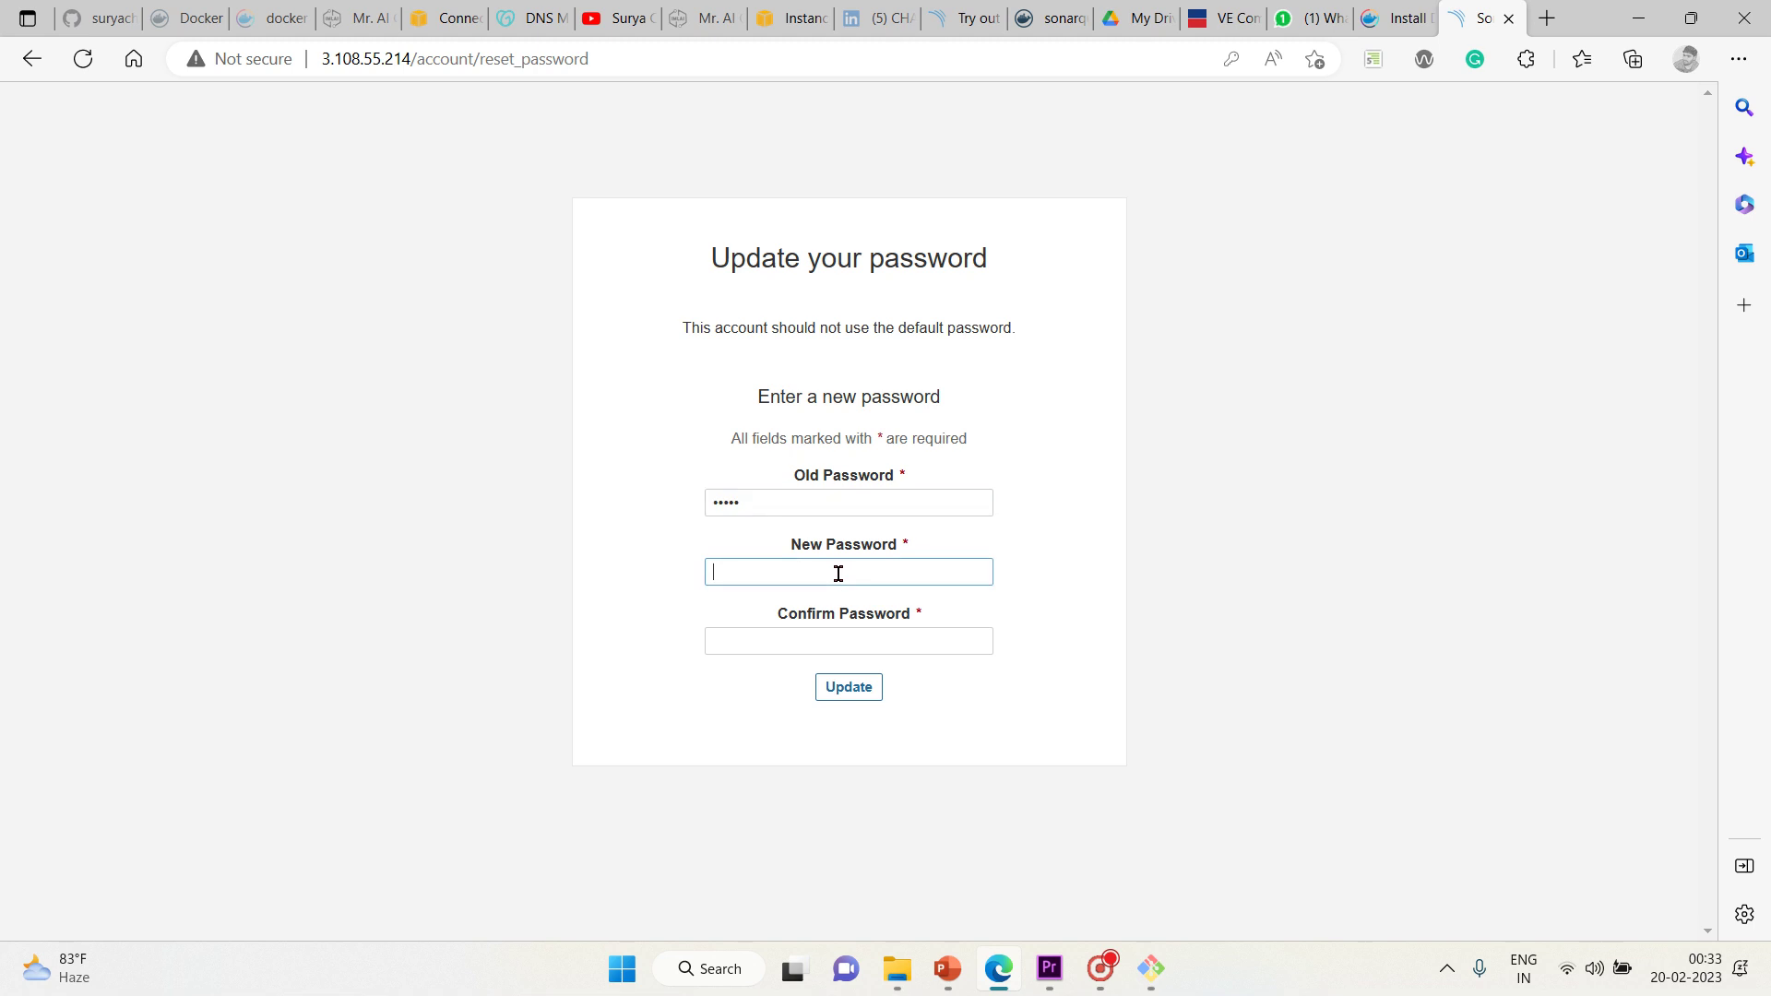
text(admin1)
click(835, 637)
text(admin1)
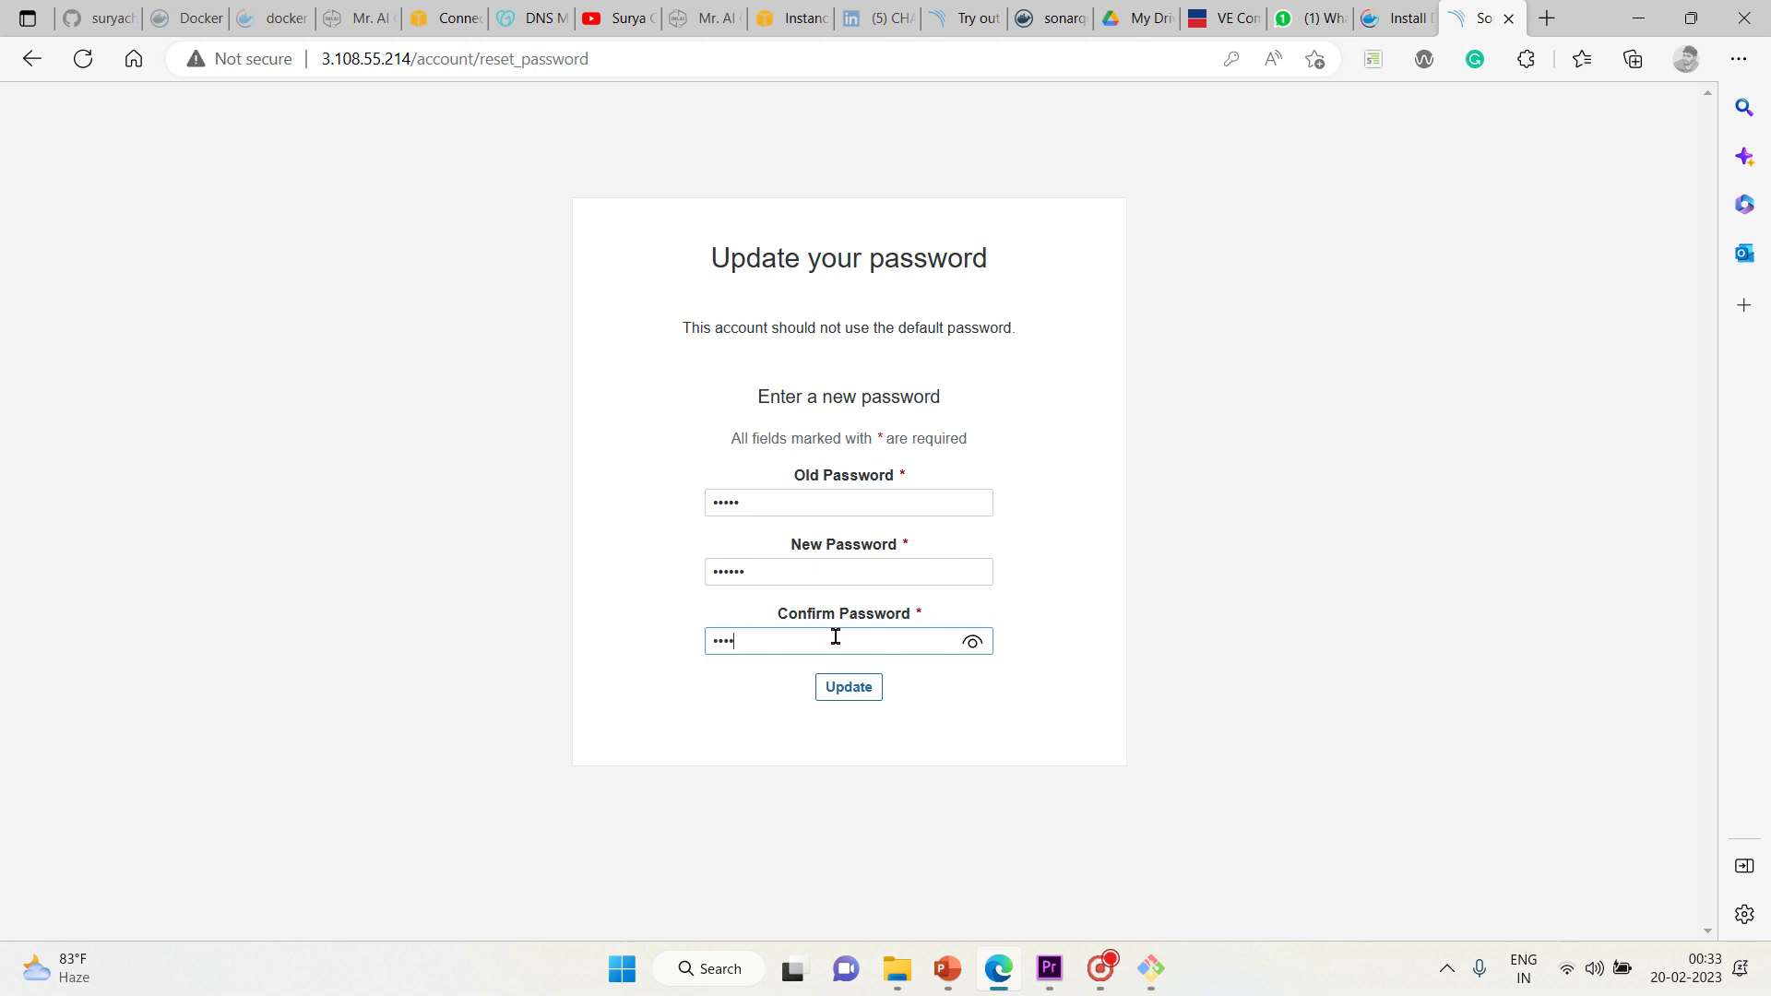
click(854, 688)
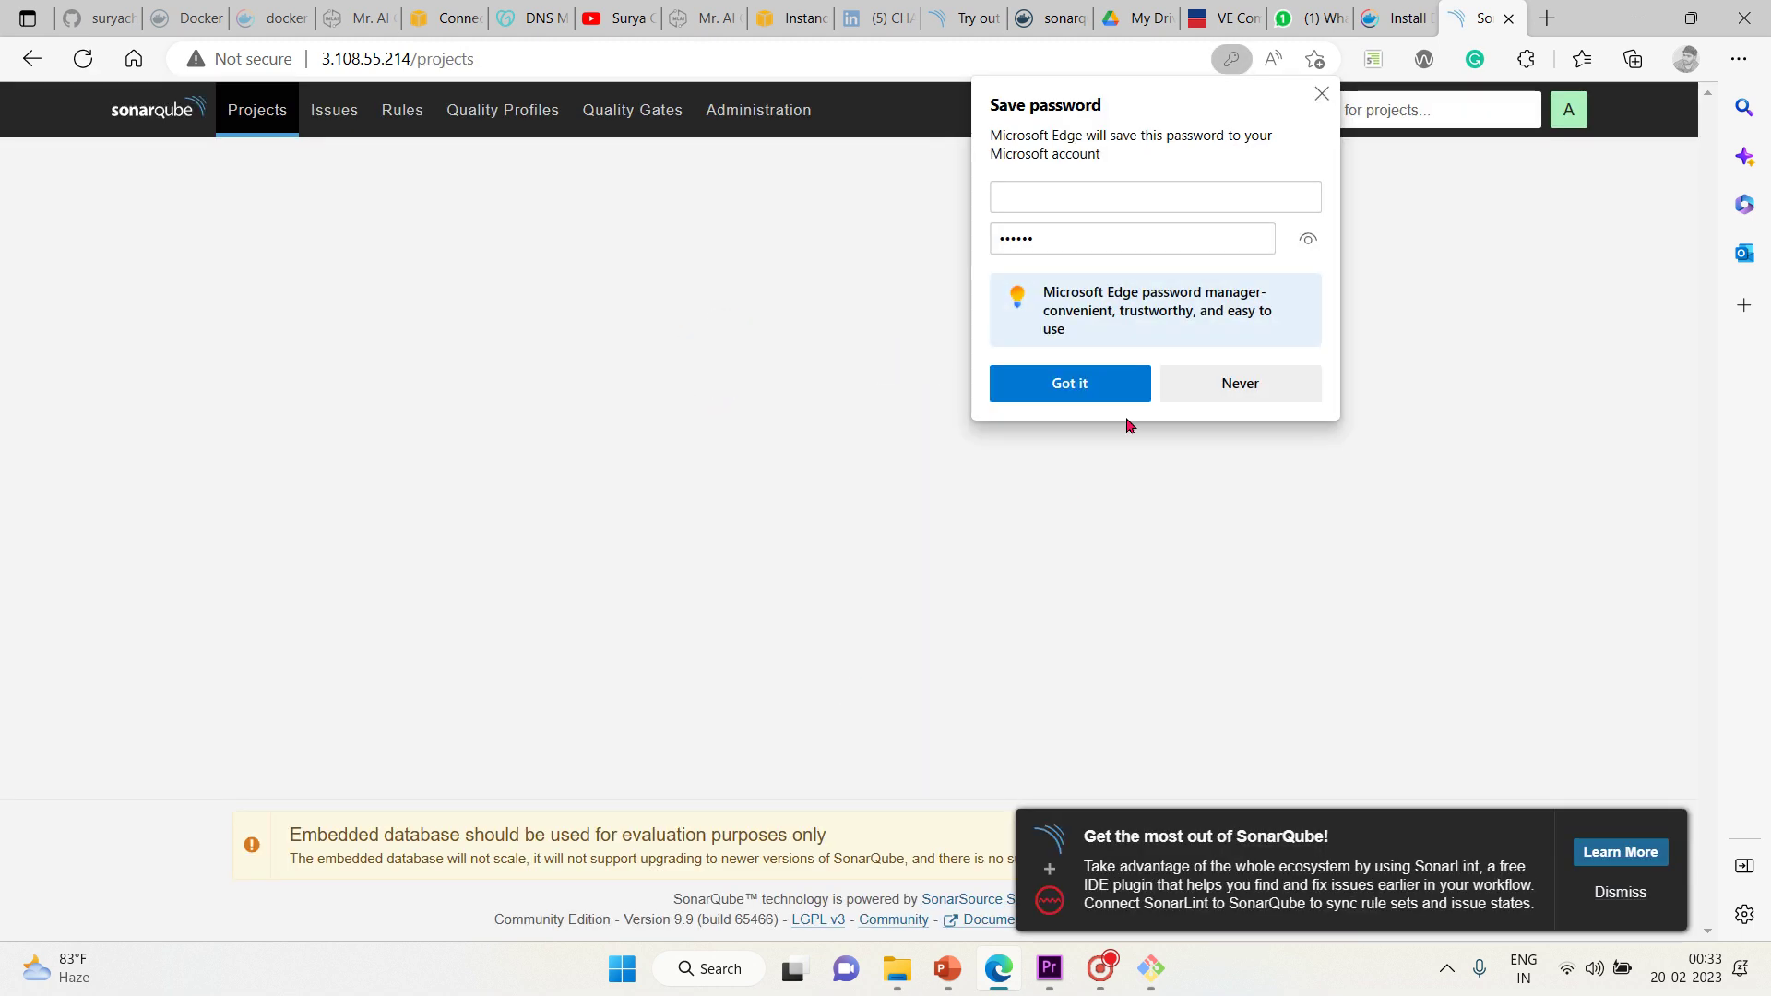
click(1235, 387)
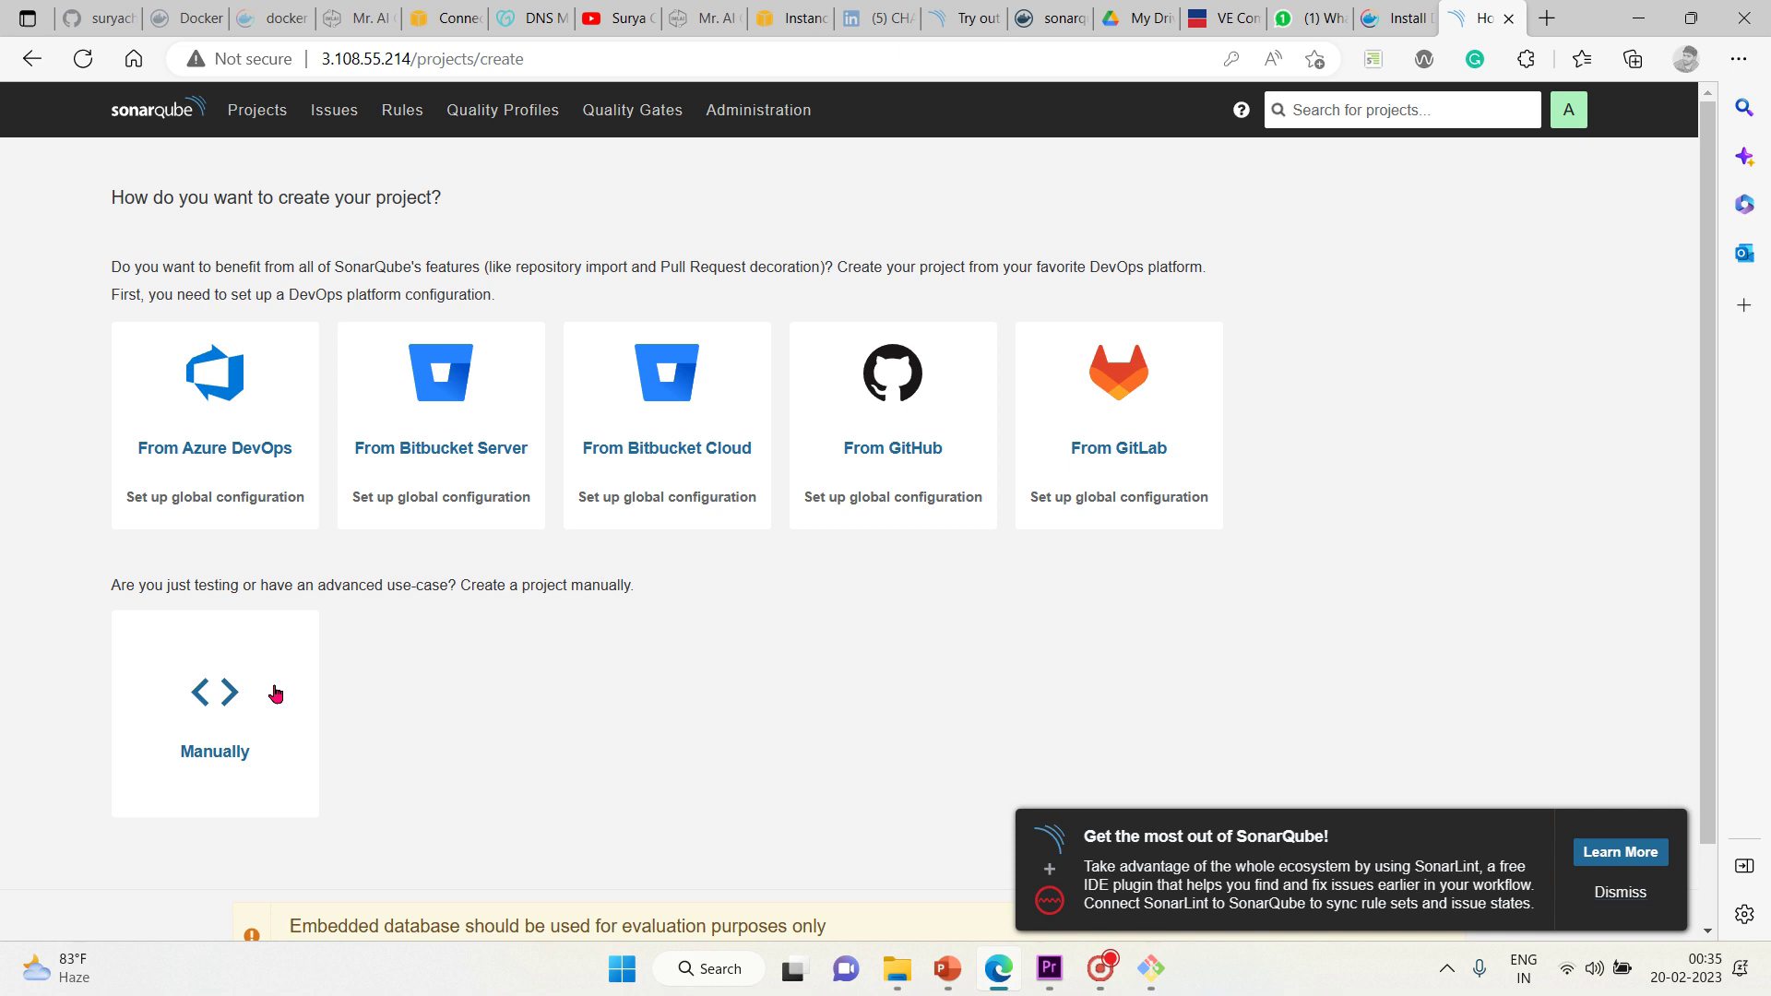
Create a manual project with display name 'sonar-code-analysis' on branch main
click(228, 713)
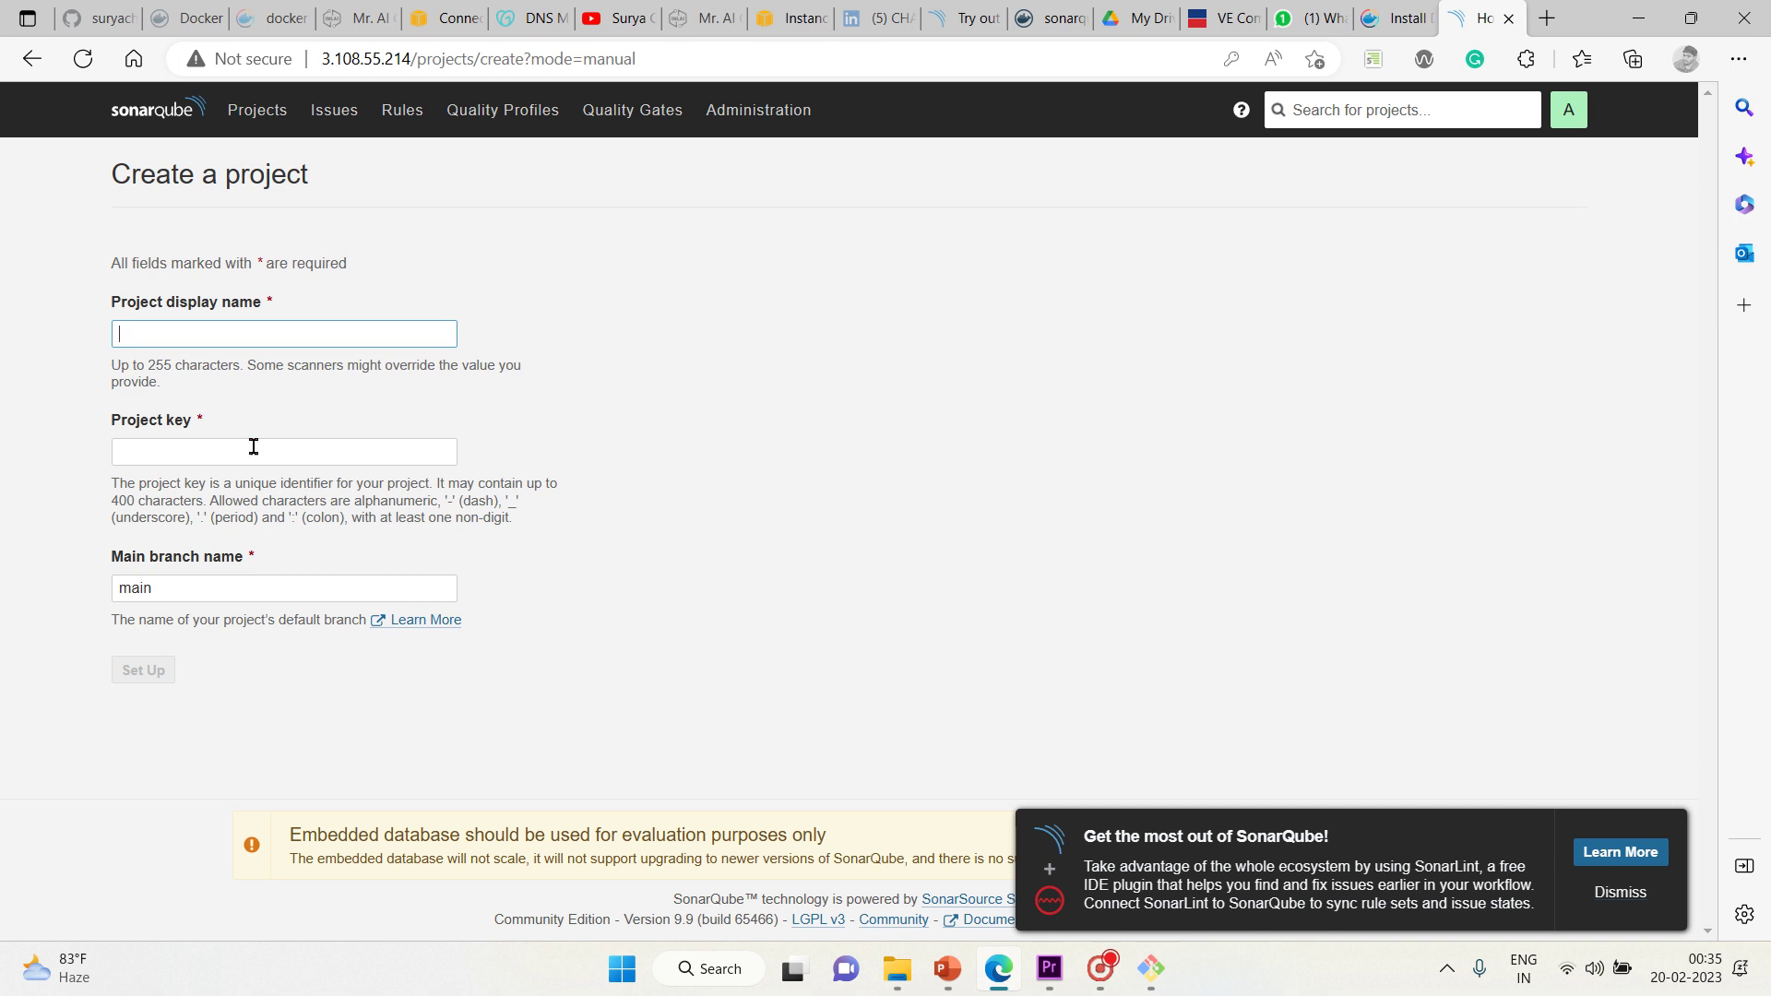
click(254, 341)
text(s)
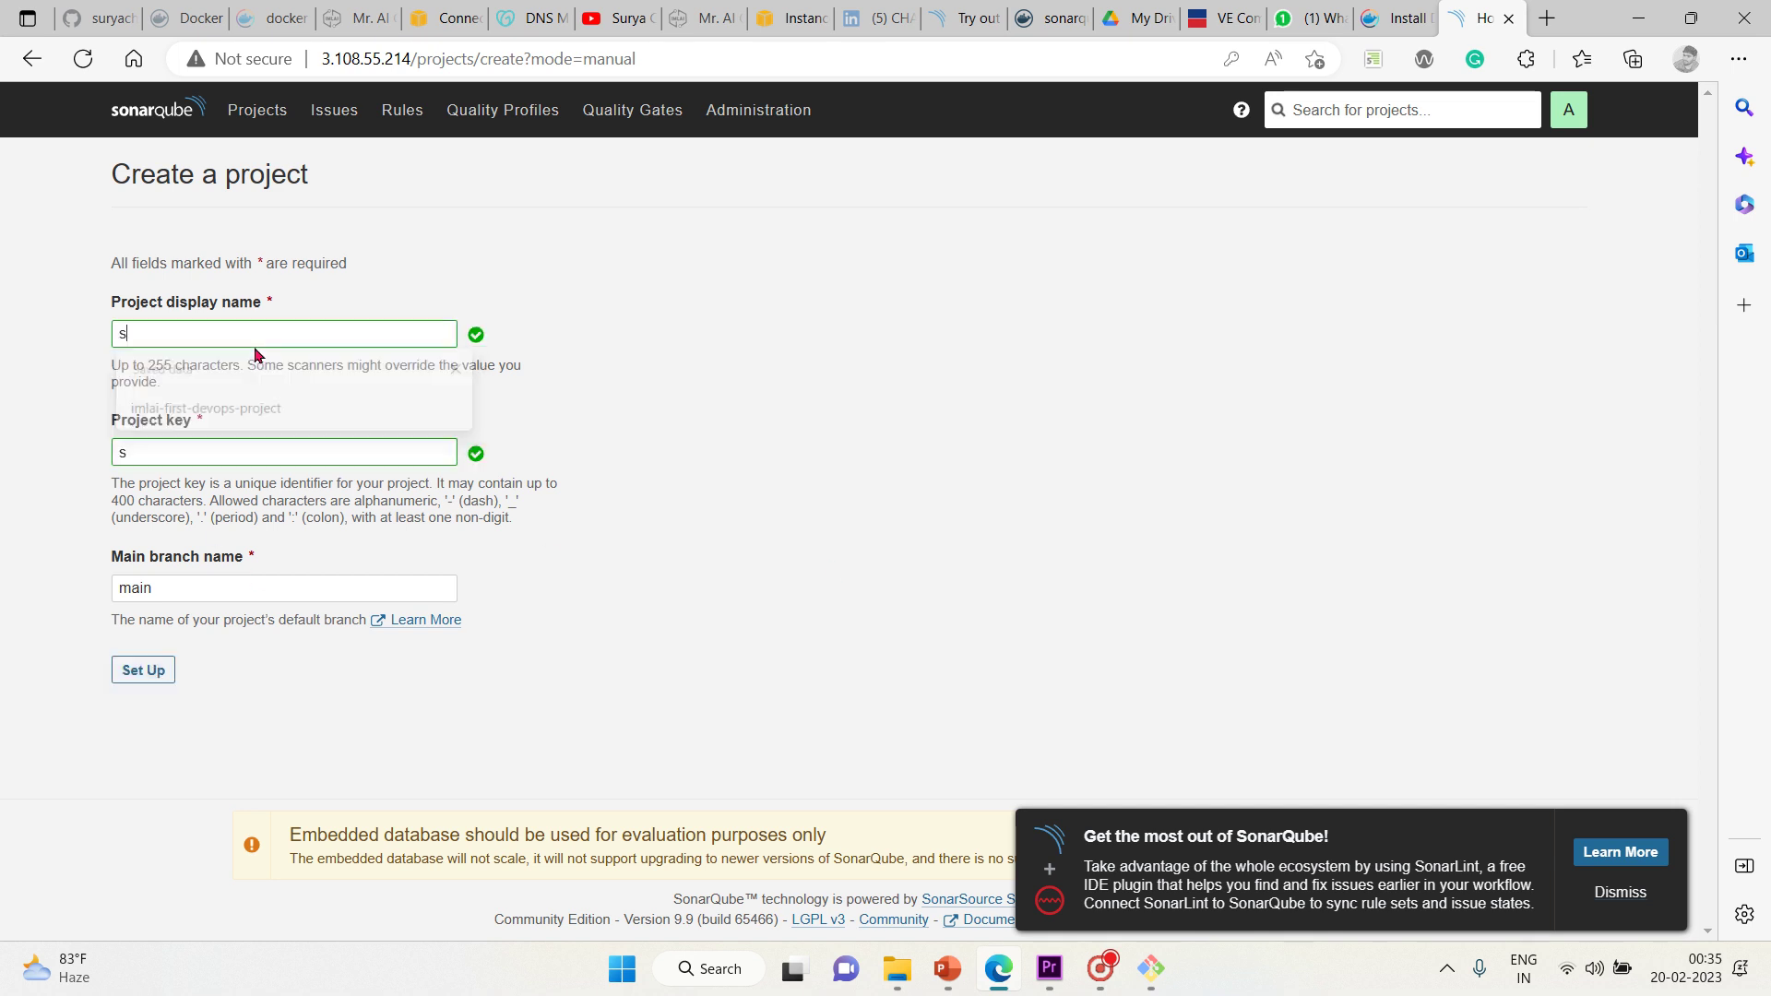
text(onar-)
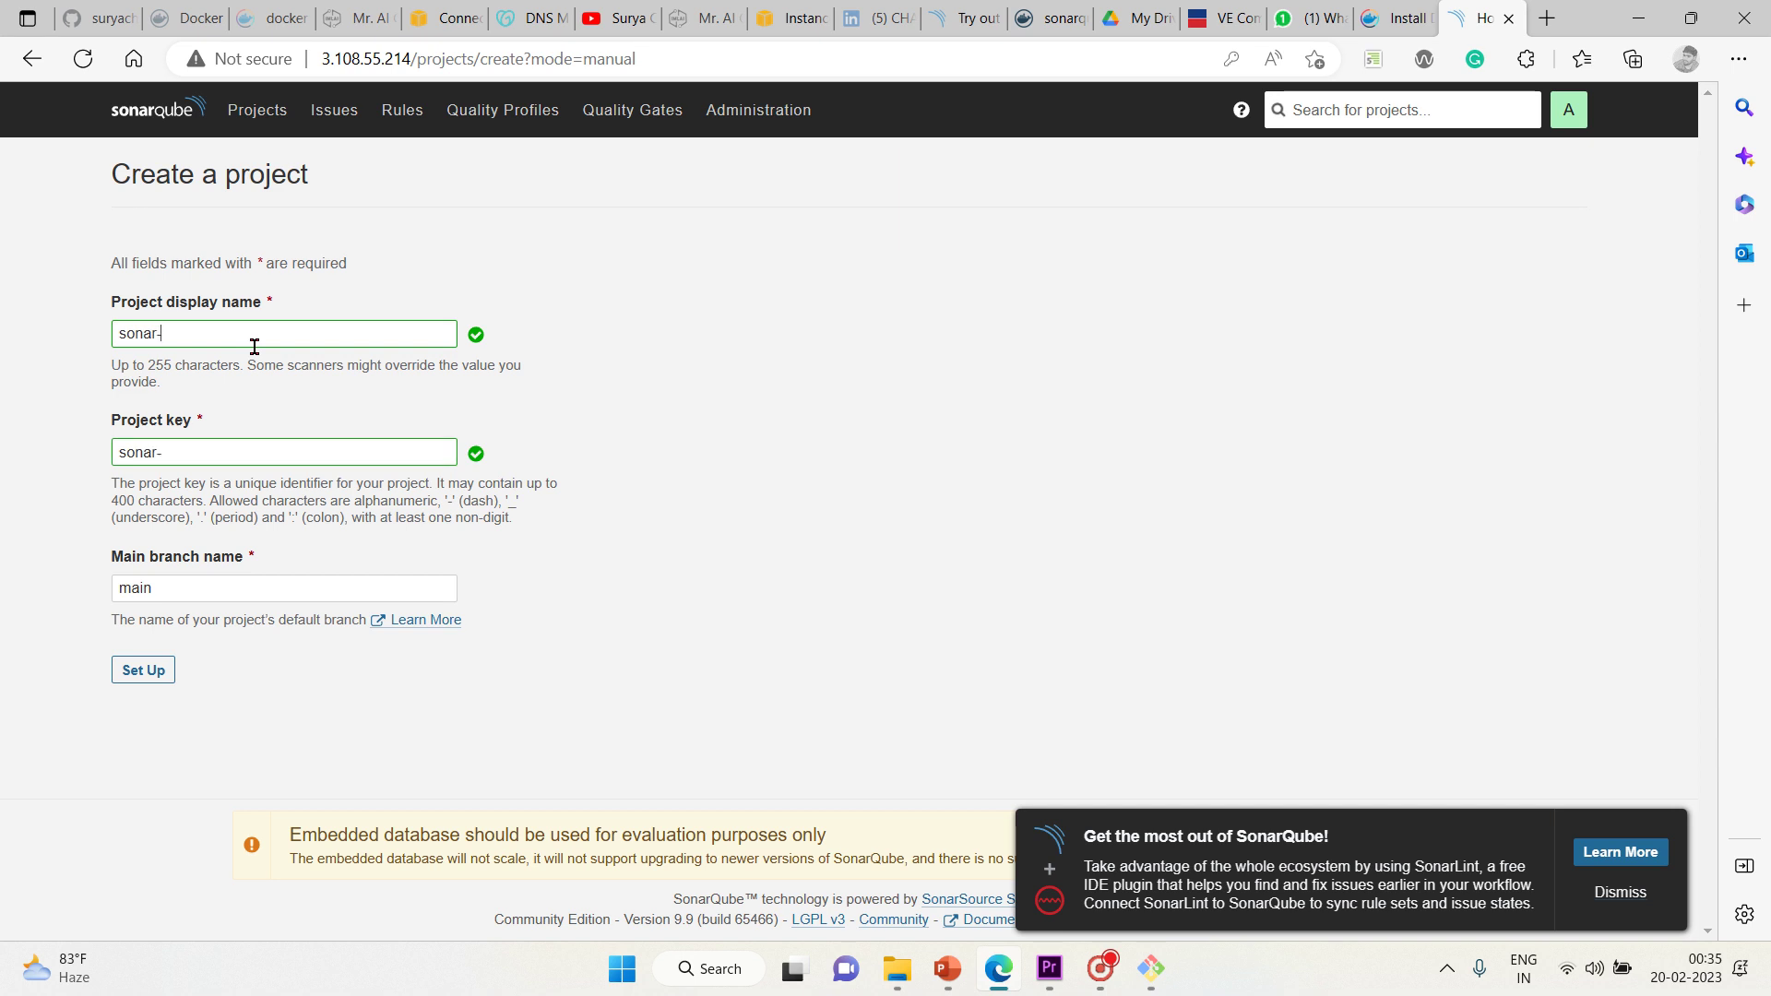
text(code anal)
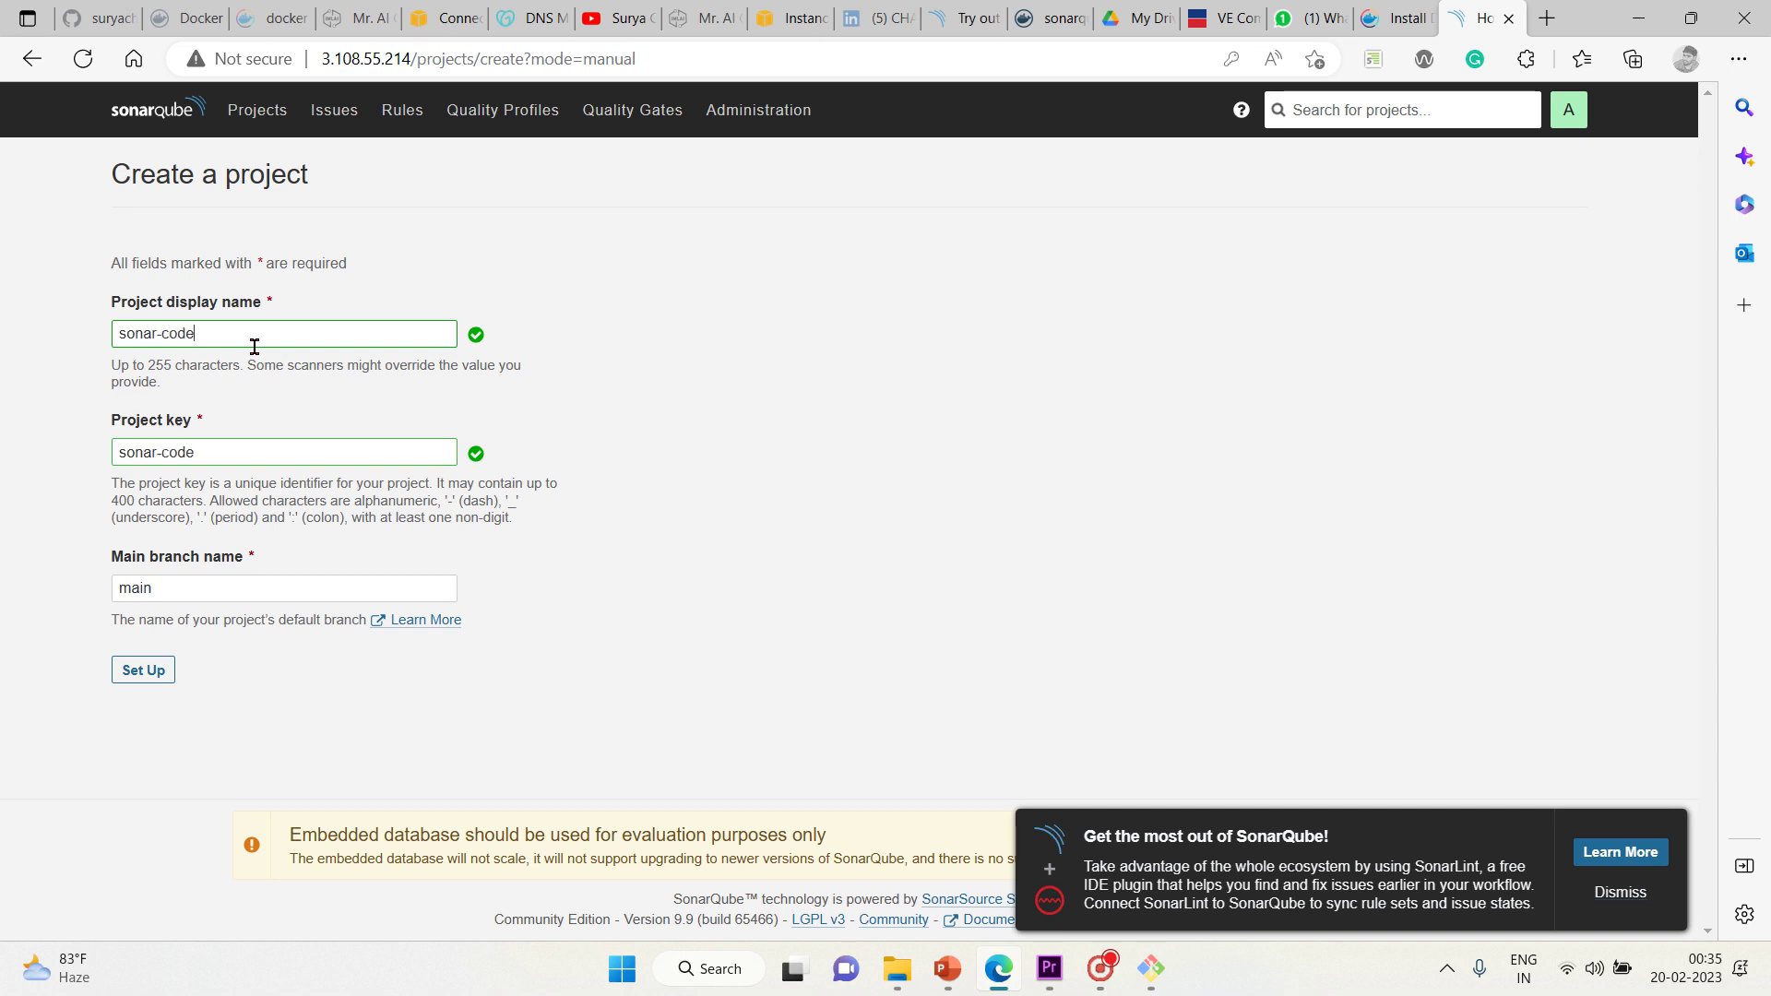
key(BackSpace)
key(BackSpace)
key(BackSpace)
key(BackSpace)
key(BackSpace)
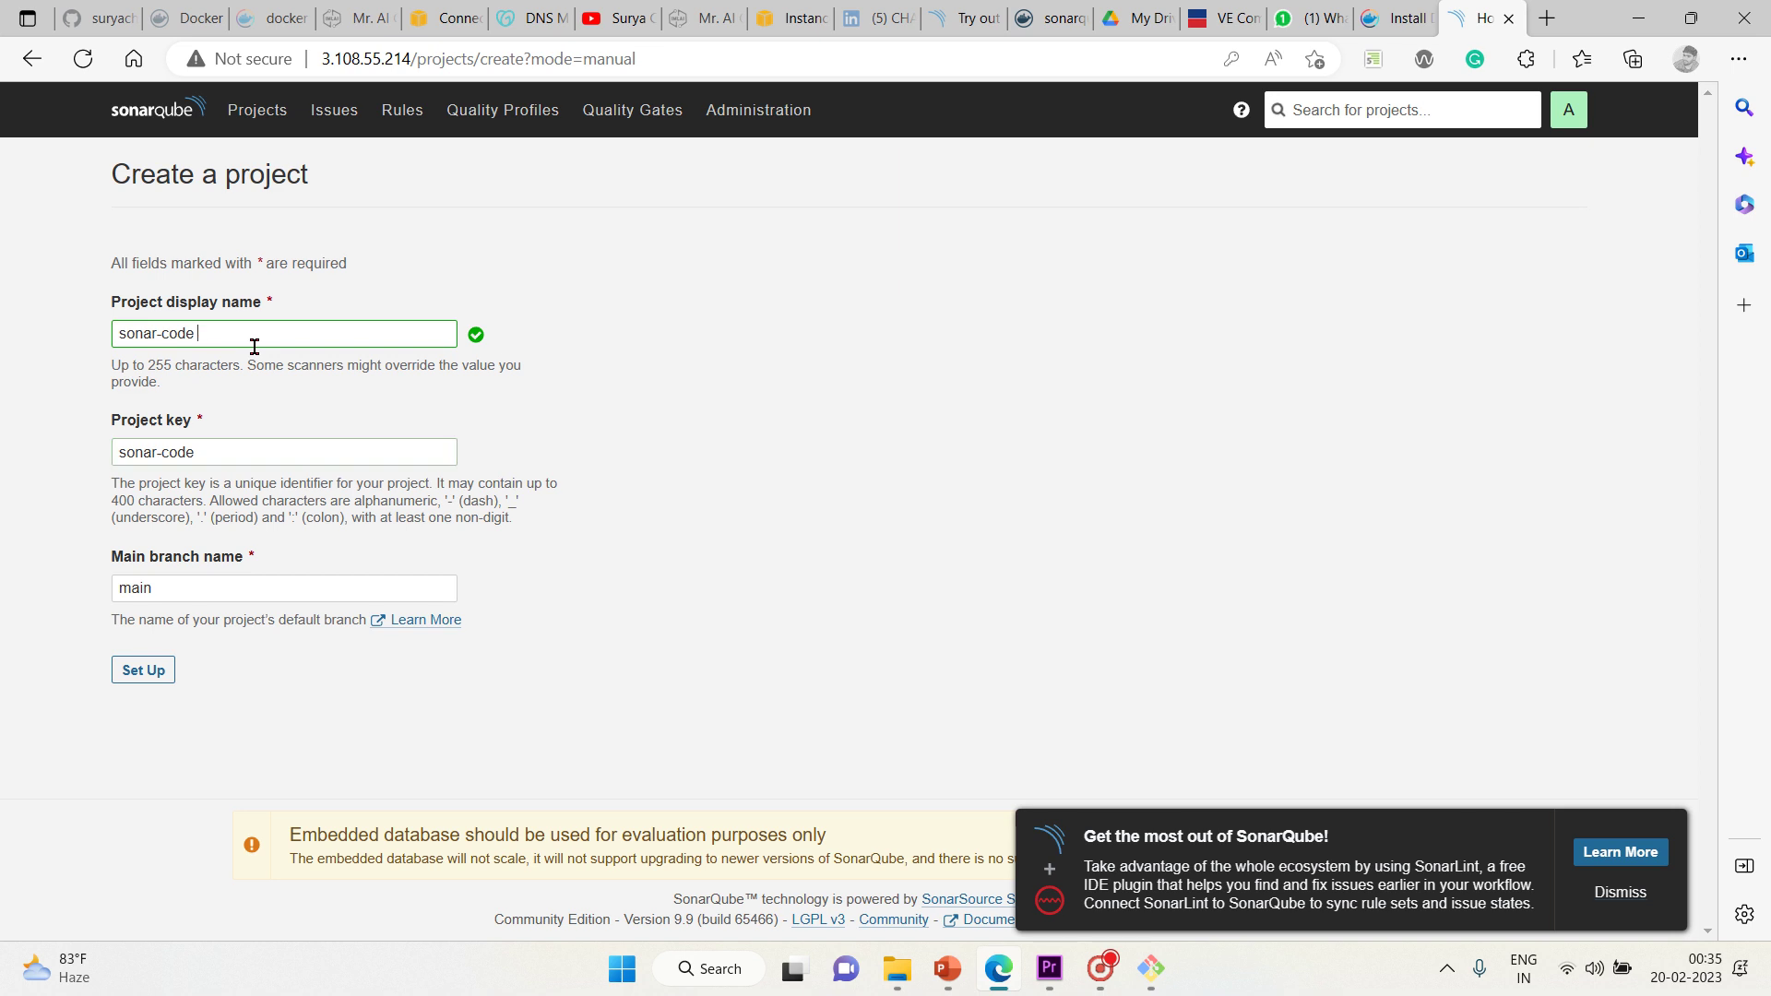
text(-a)
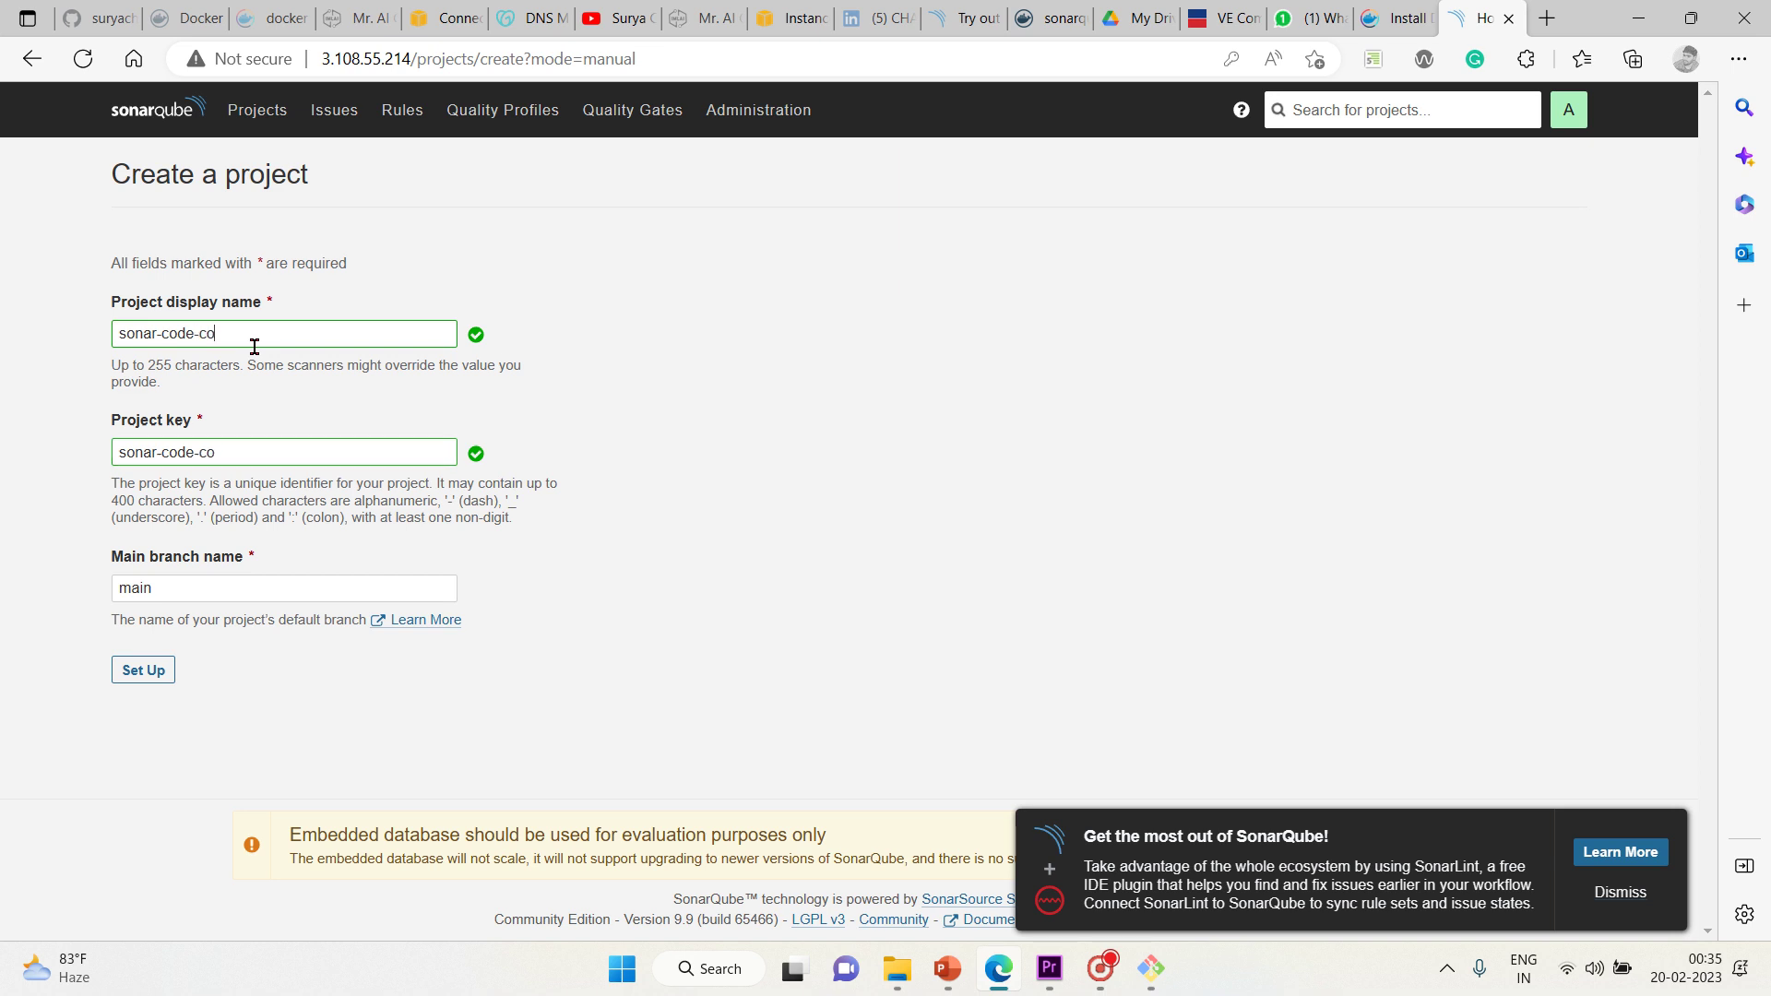
key(BackSpace)
text(analysis)
click(148, 668)
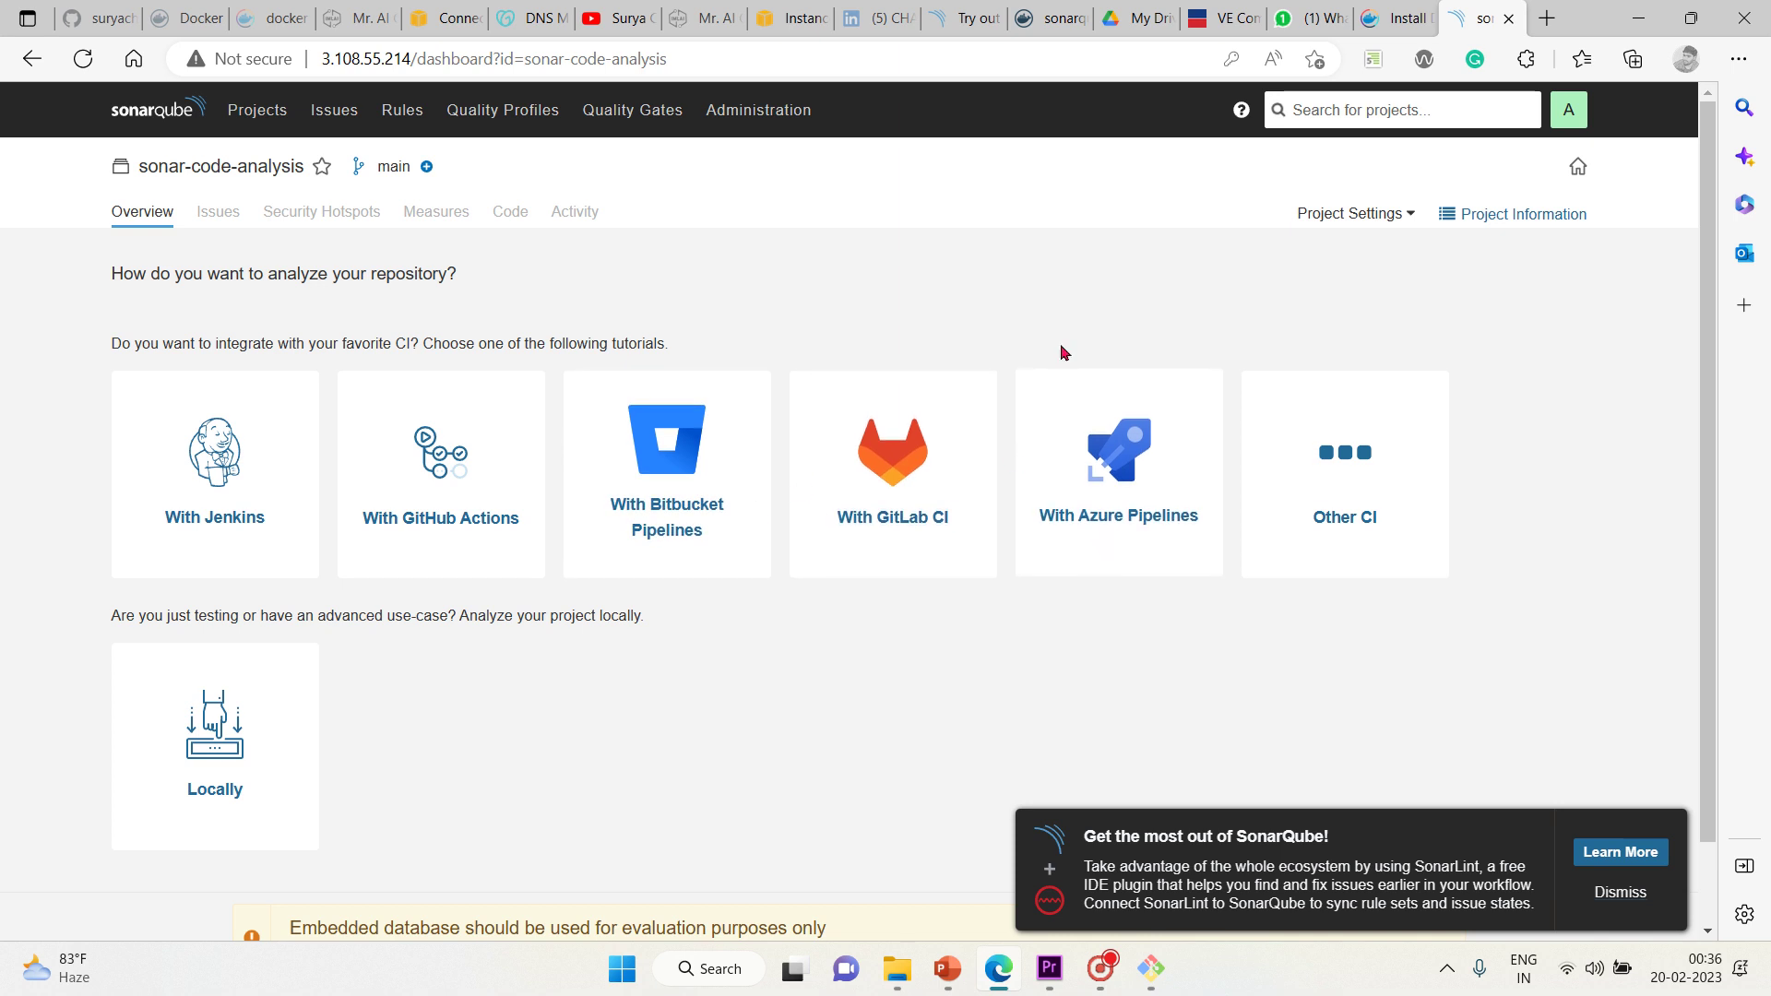
Glance at the Other CI tutorial, then choose the Locally analysis option
click(1326, 452)
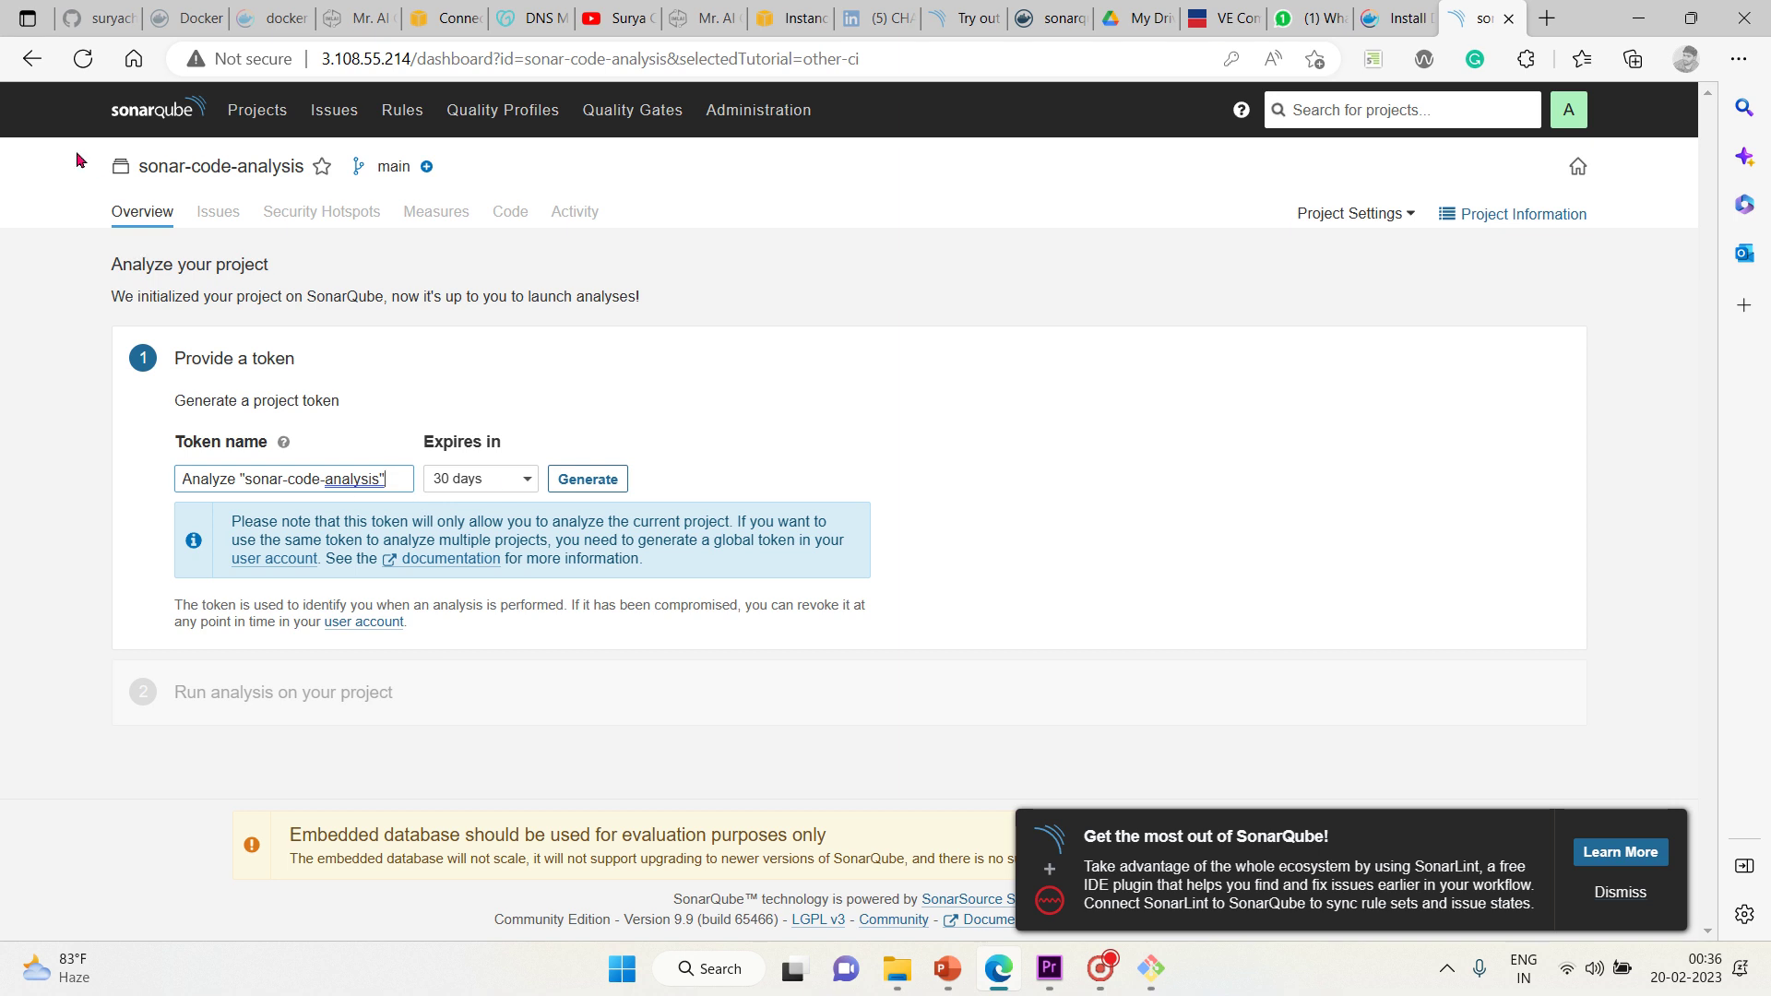
click(30, 72)
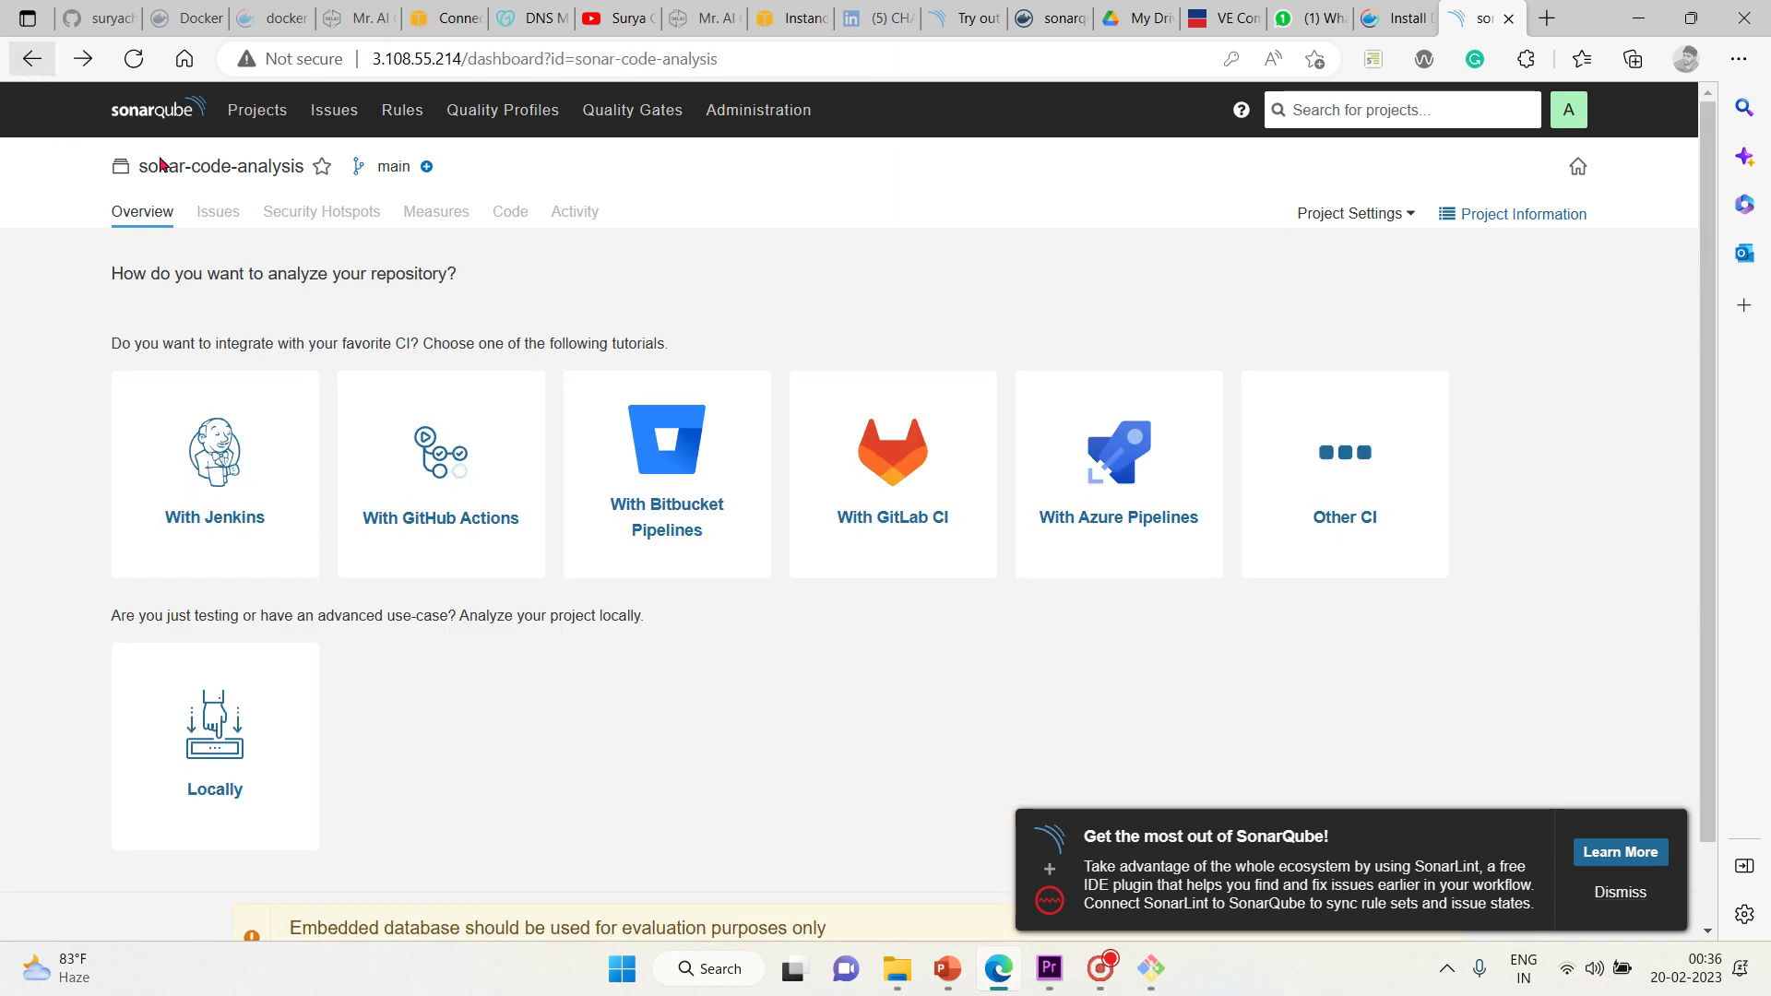
scroll(519, 731, down, 1)
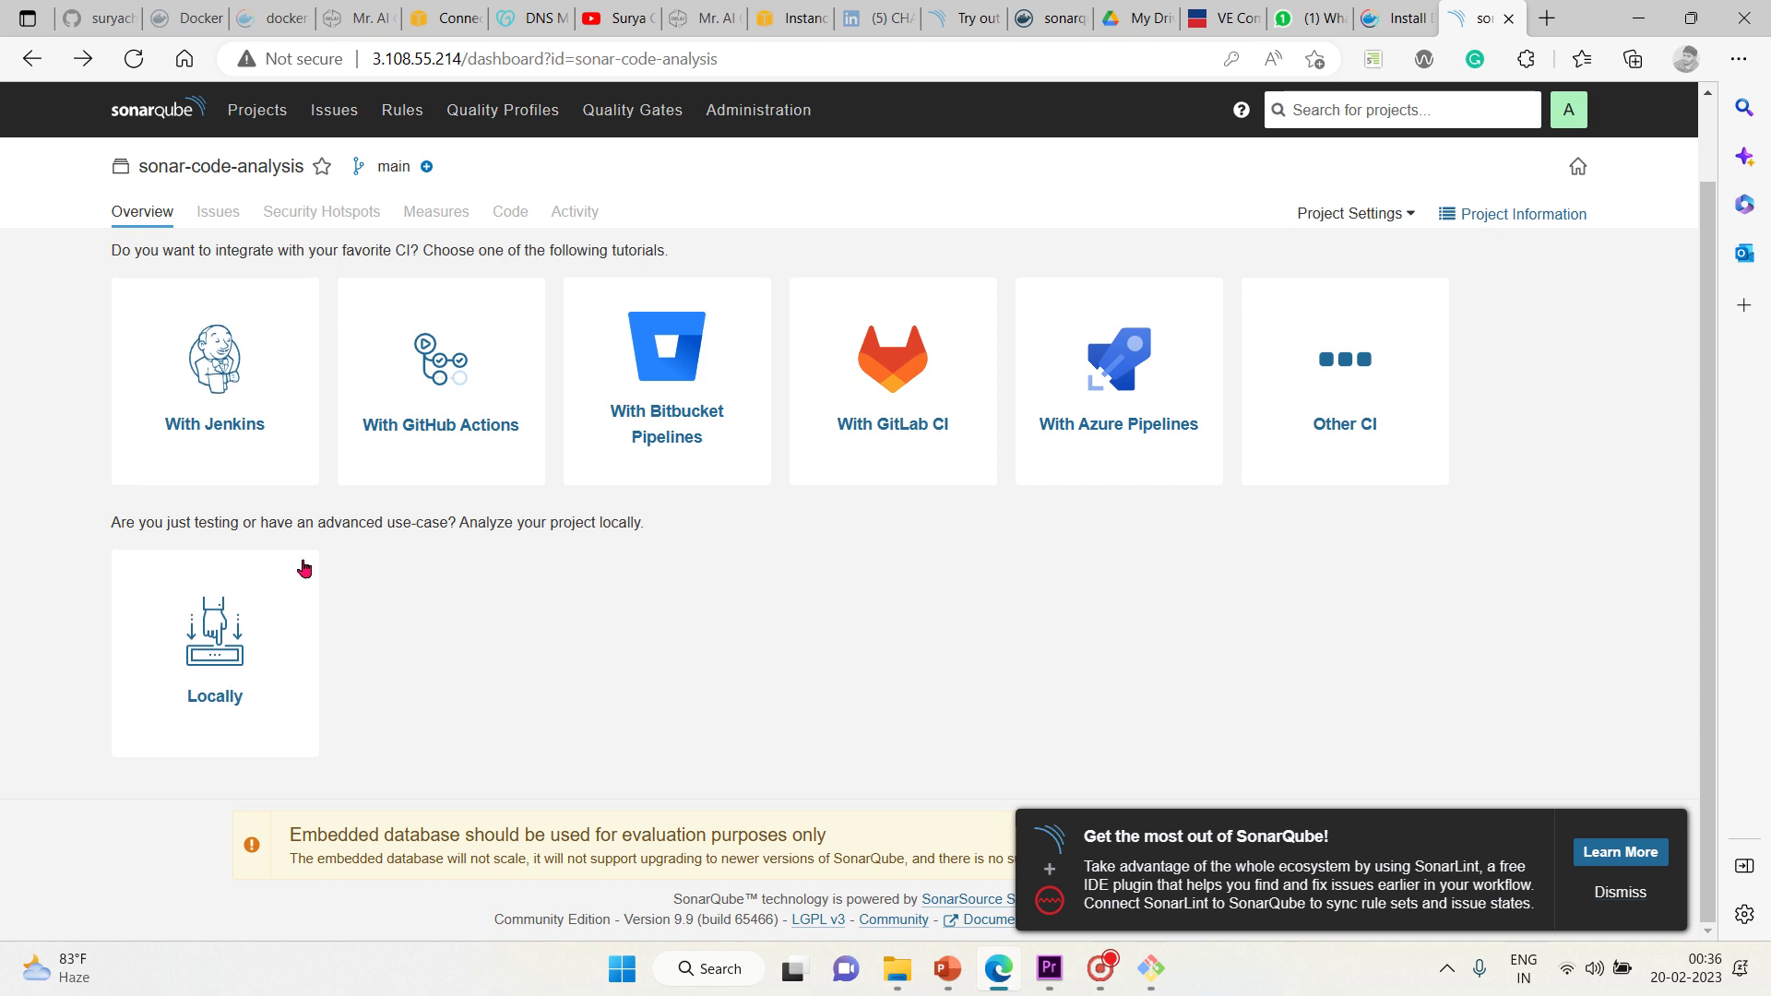
click(237, 638)
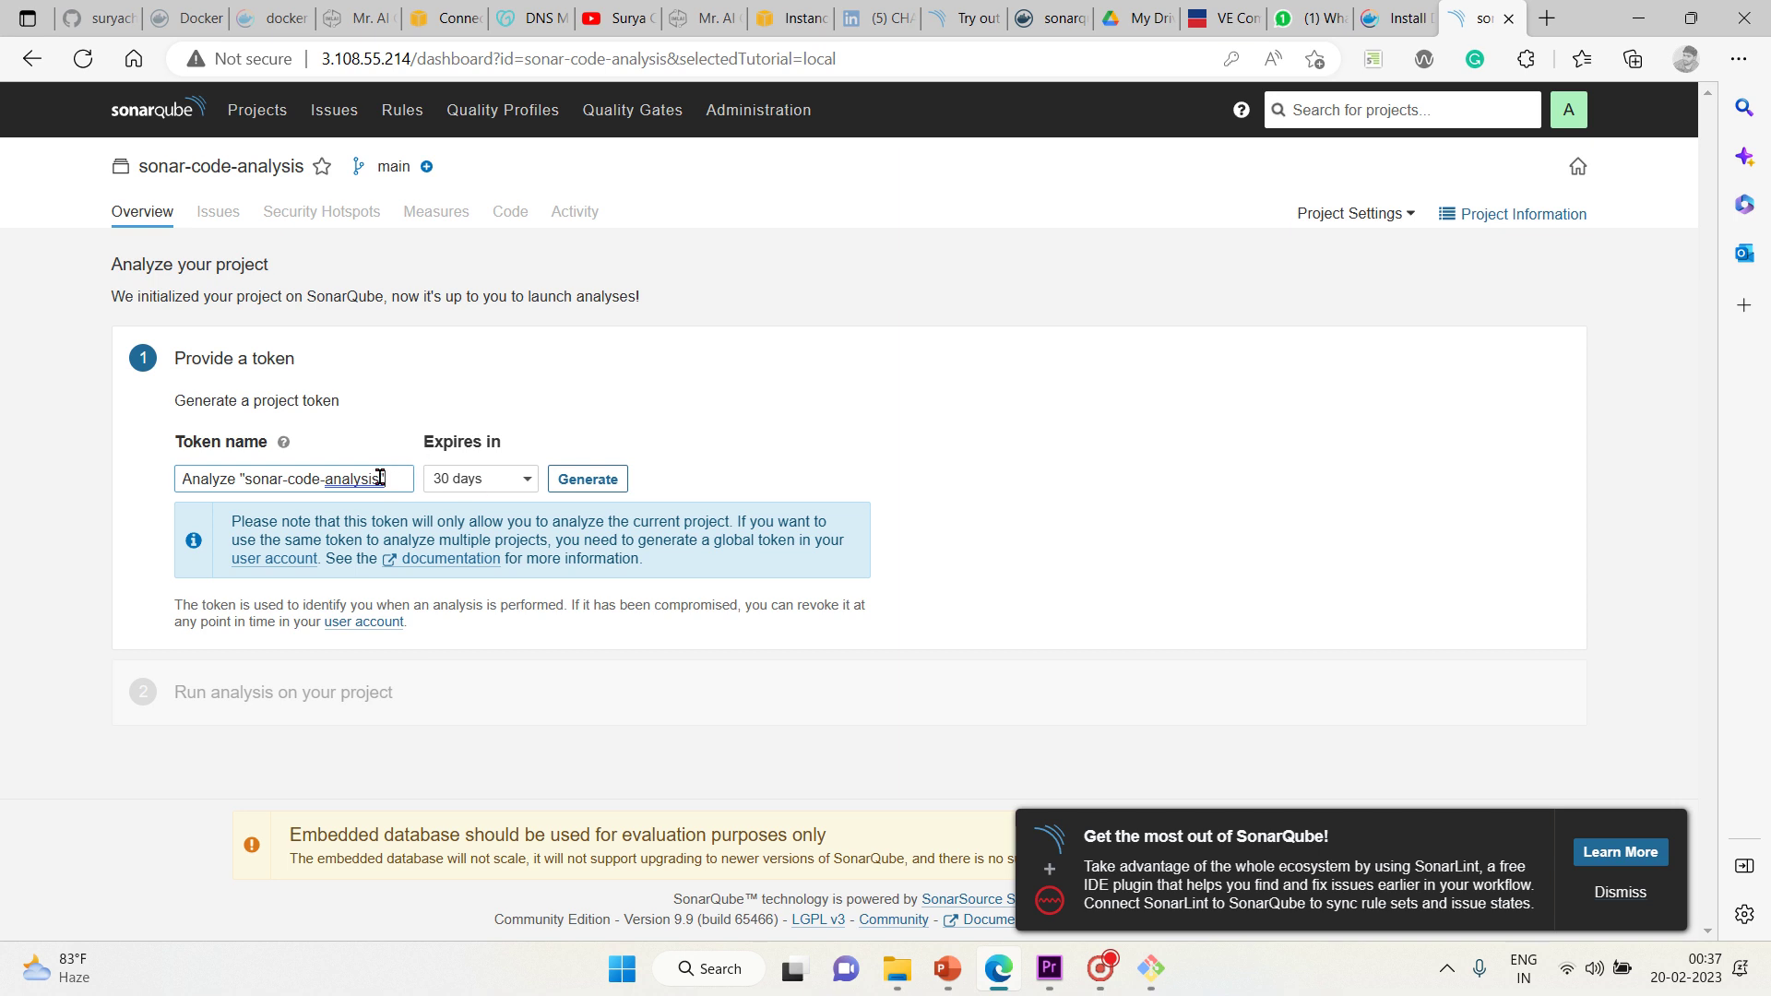
Generate a project token named 'sonar-token' with 30-day expiry
click(527, 482)
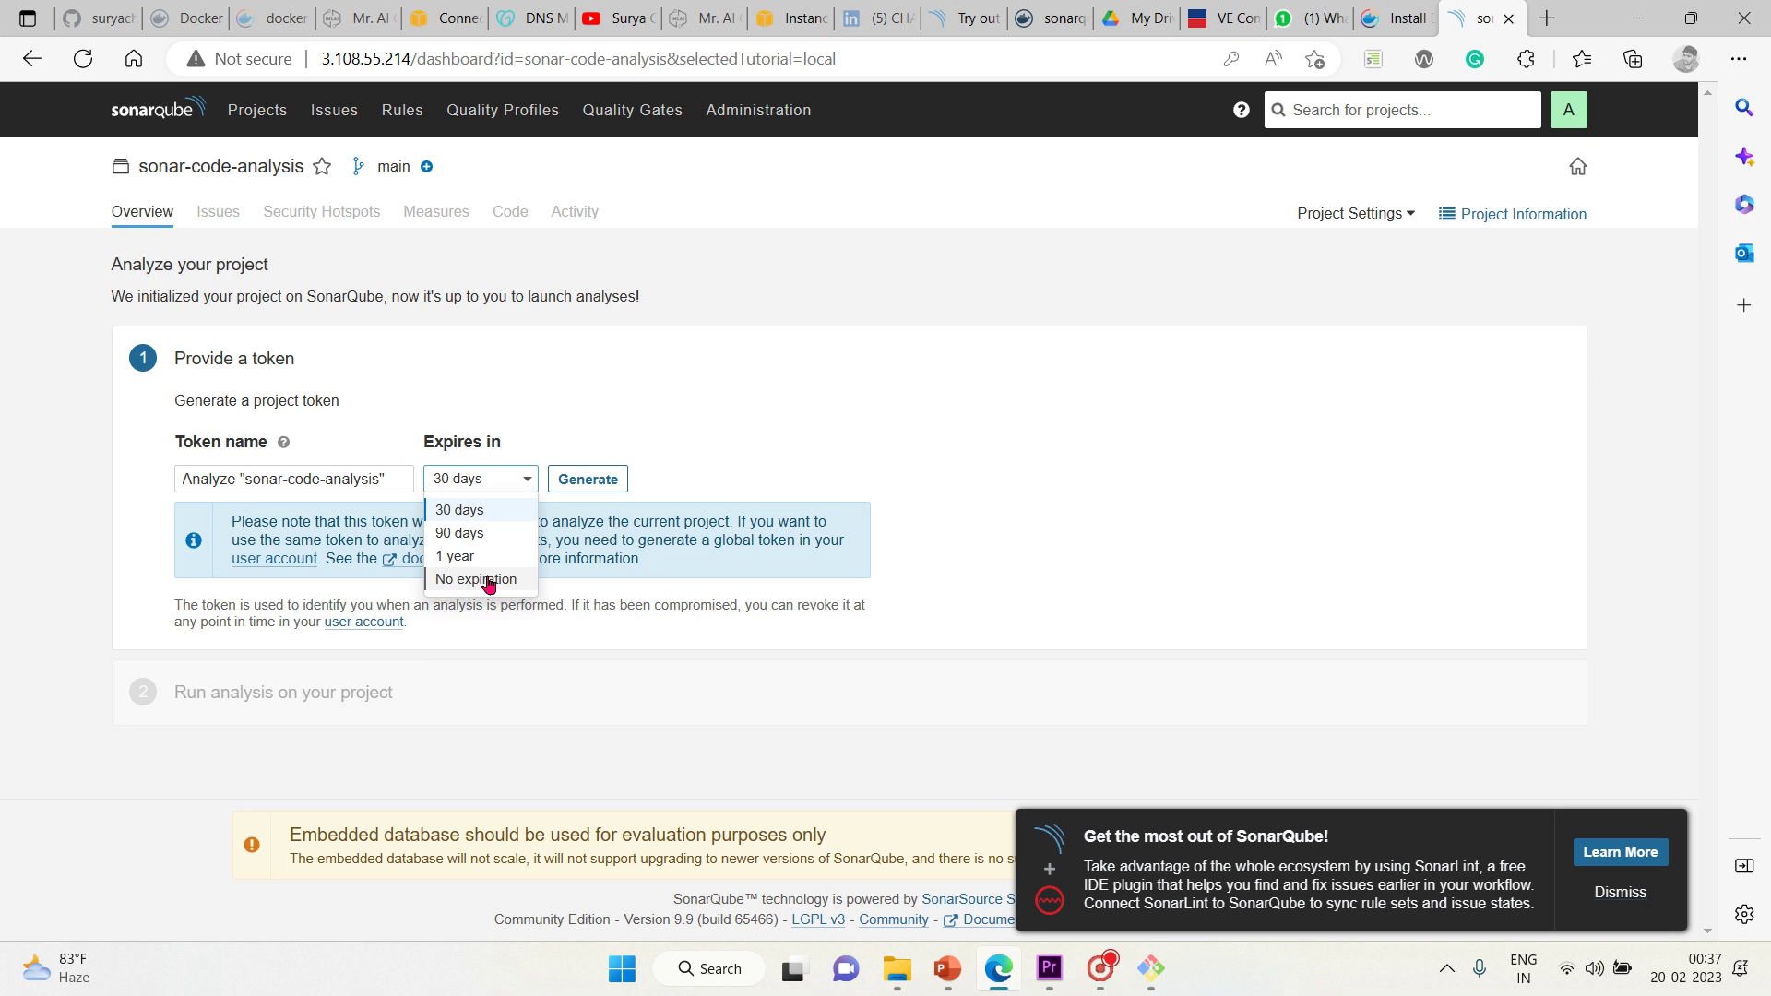
click(478, 512)
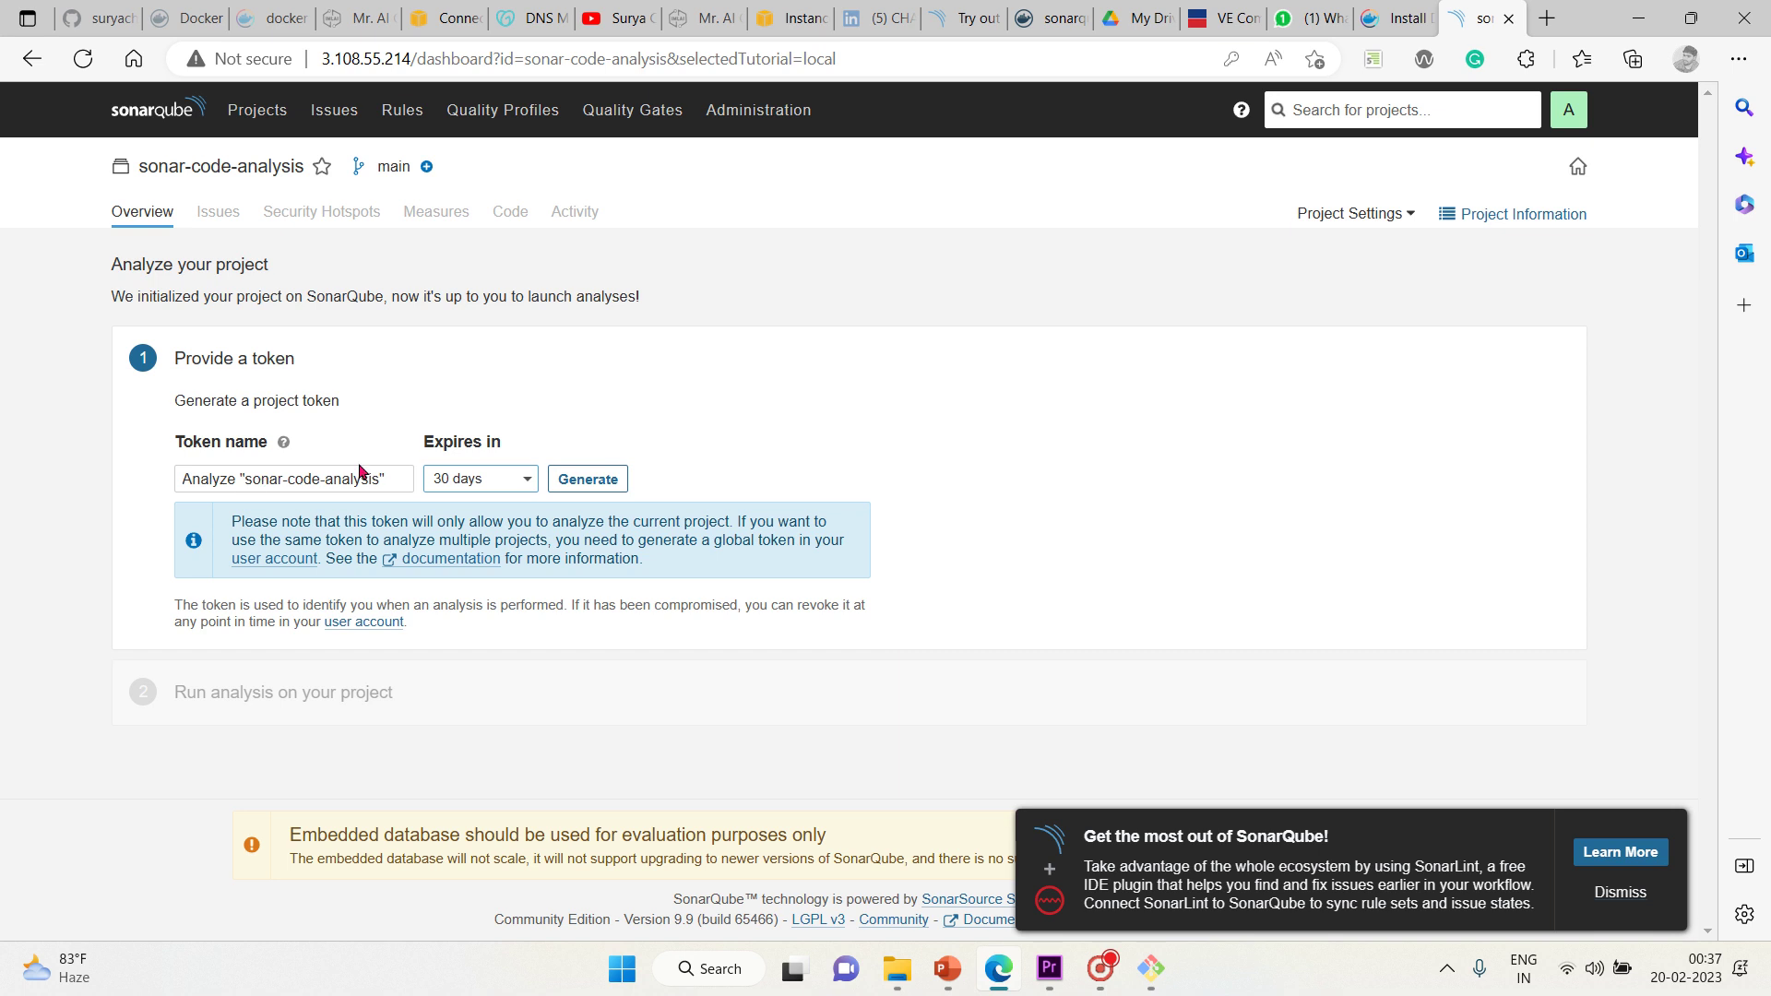
click(406, 487)
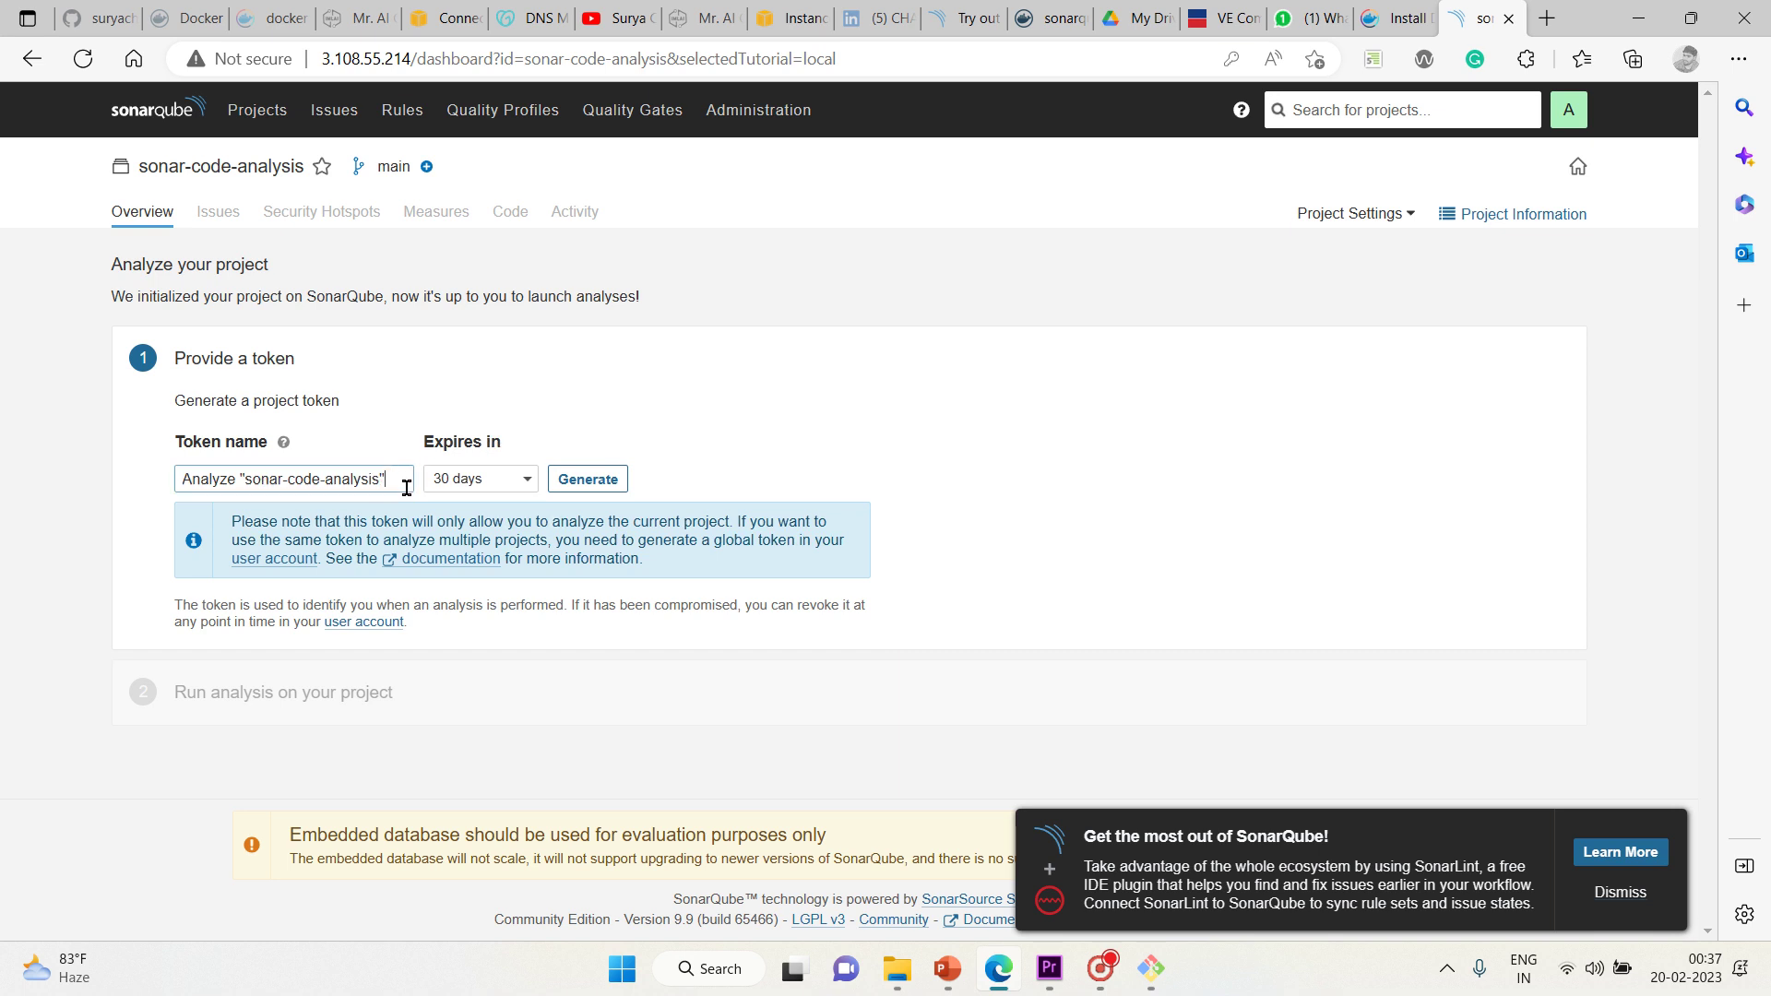
key(ctrl+a)
text(so)
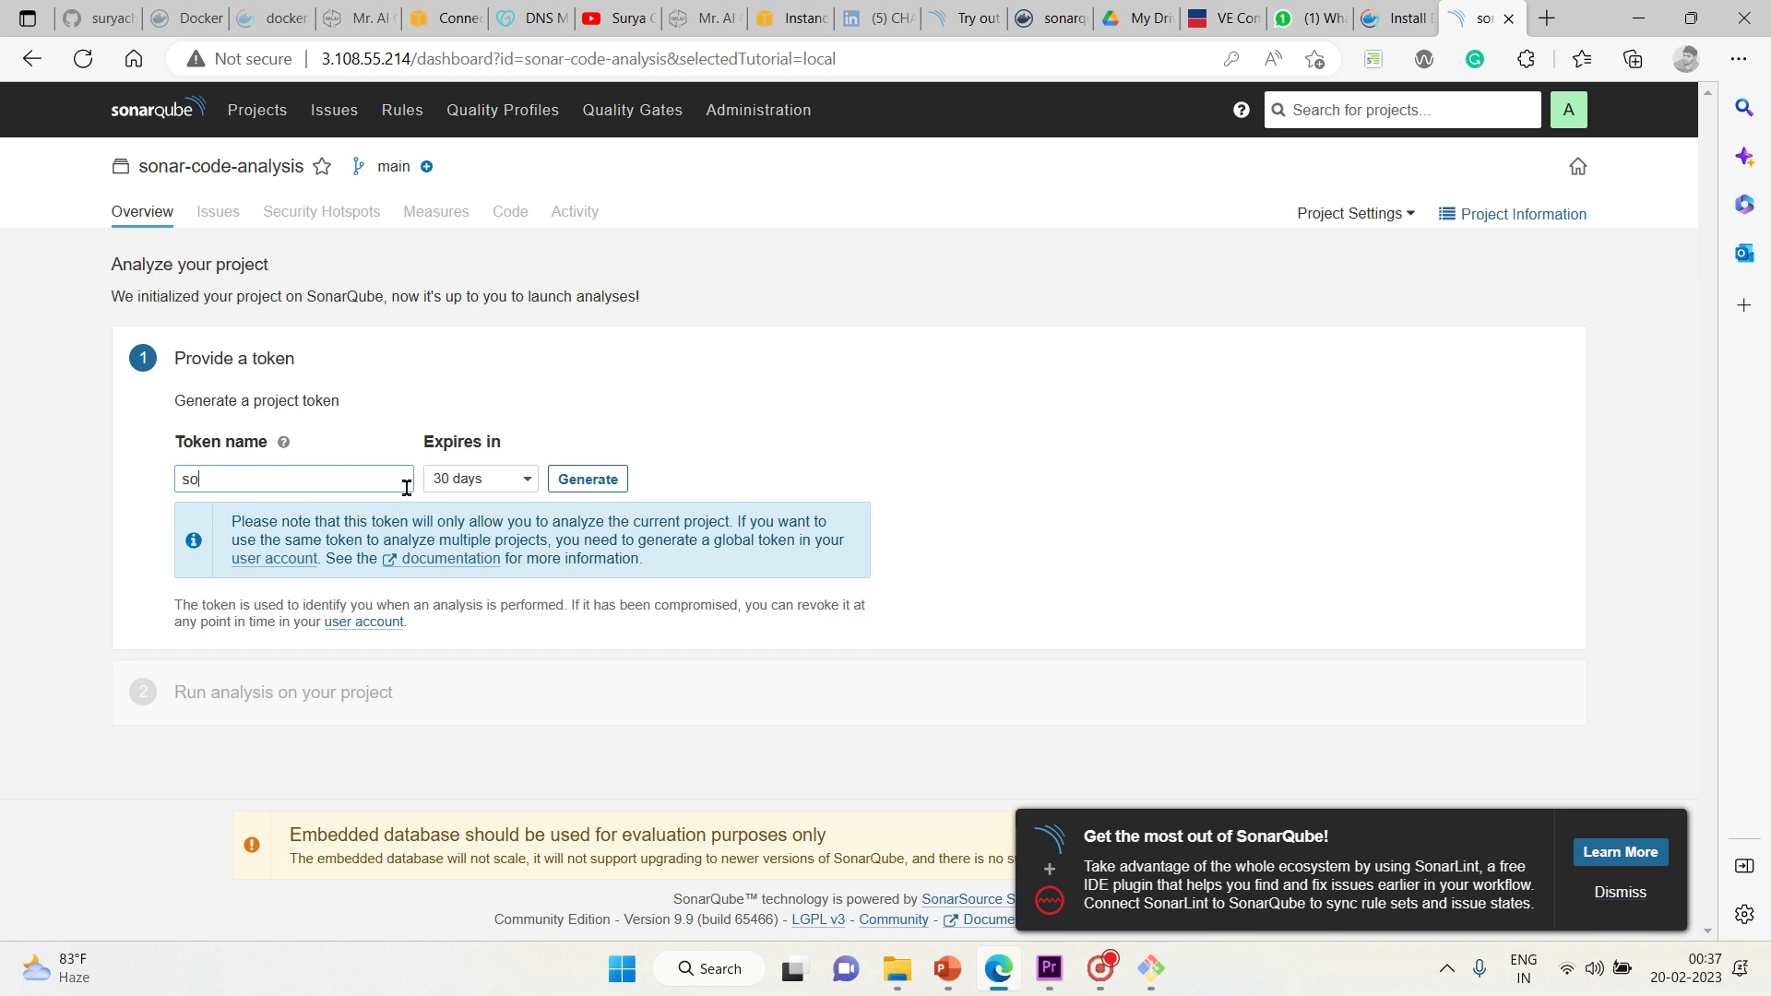
text(nar-token)
click(805, 453)
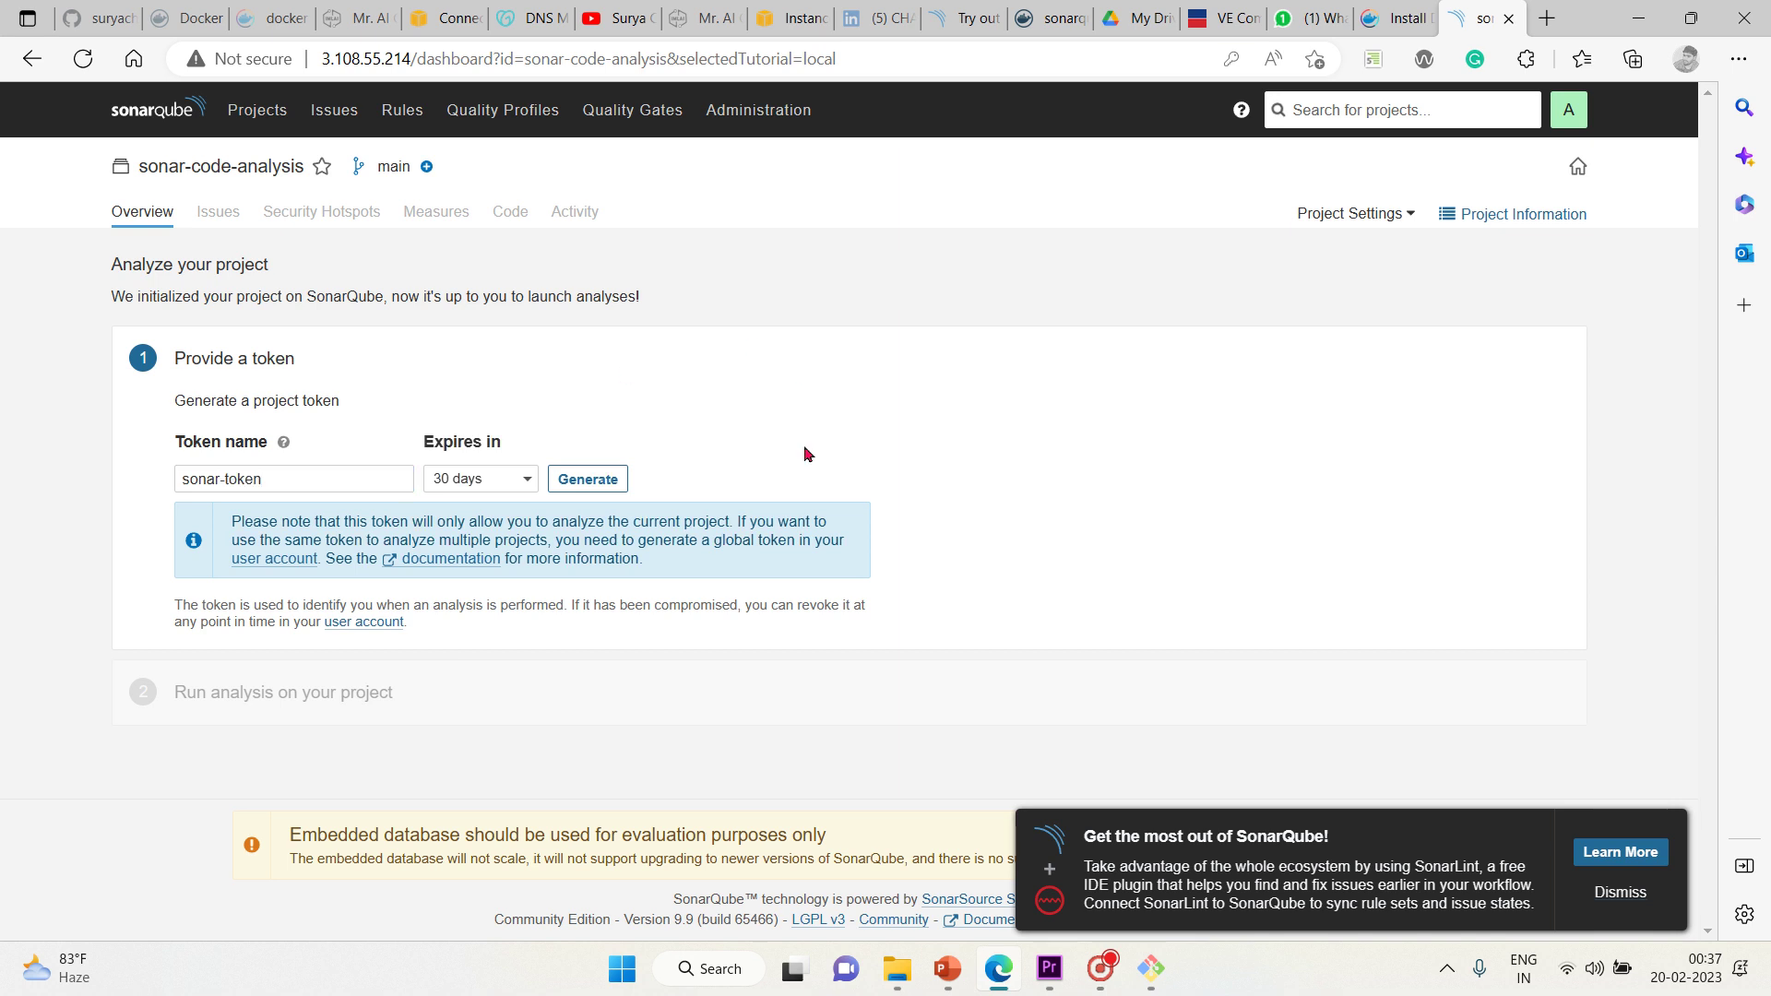
click(591, 479)
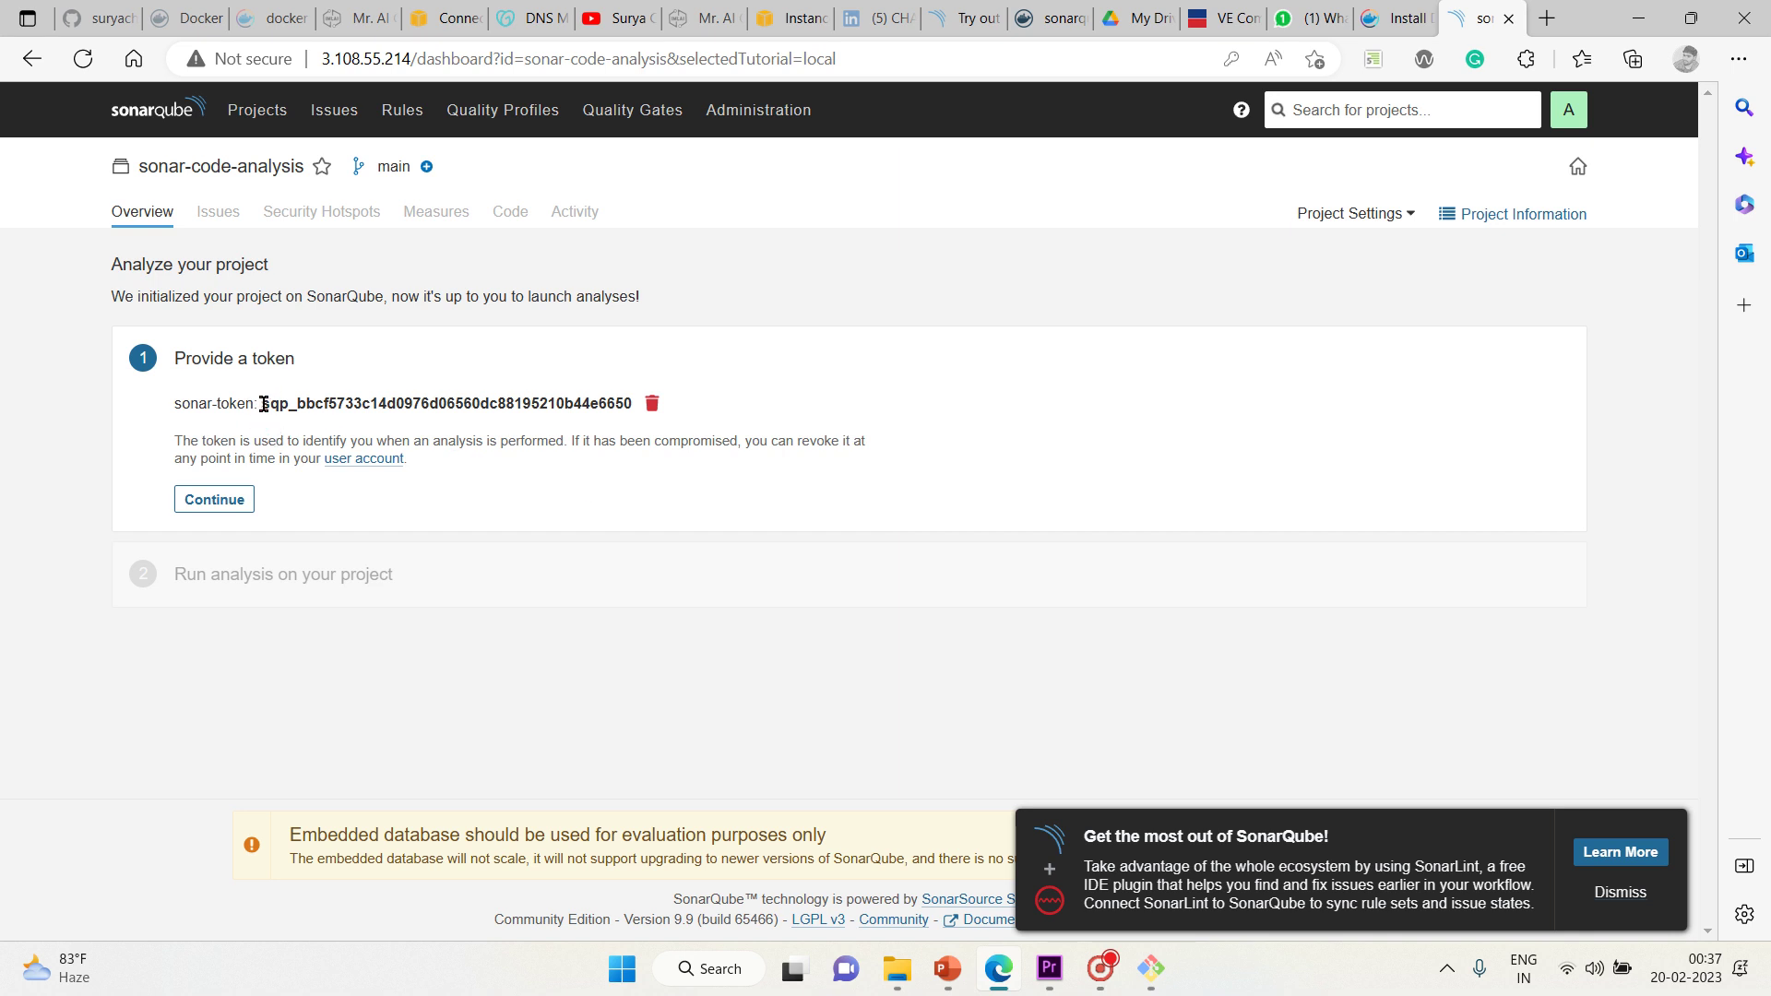
Copy the generated token value and launch Sticky Notes
drag(263, 403, 633, 403)
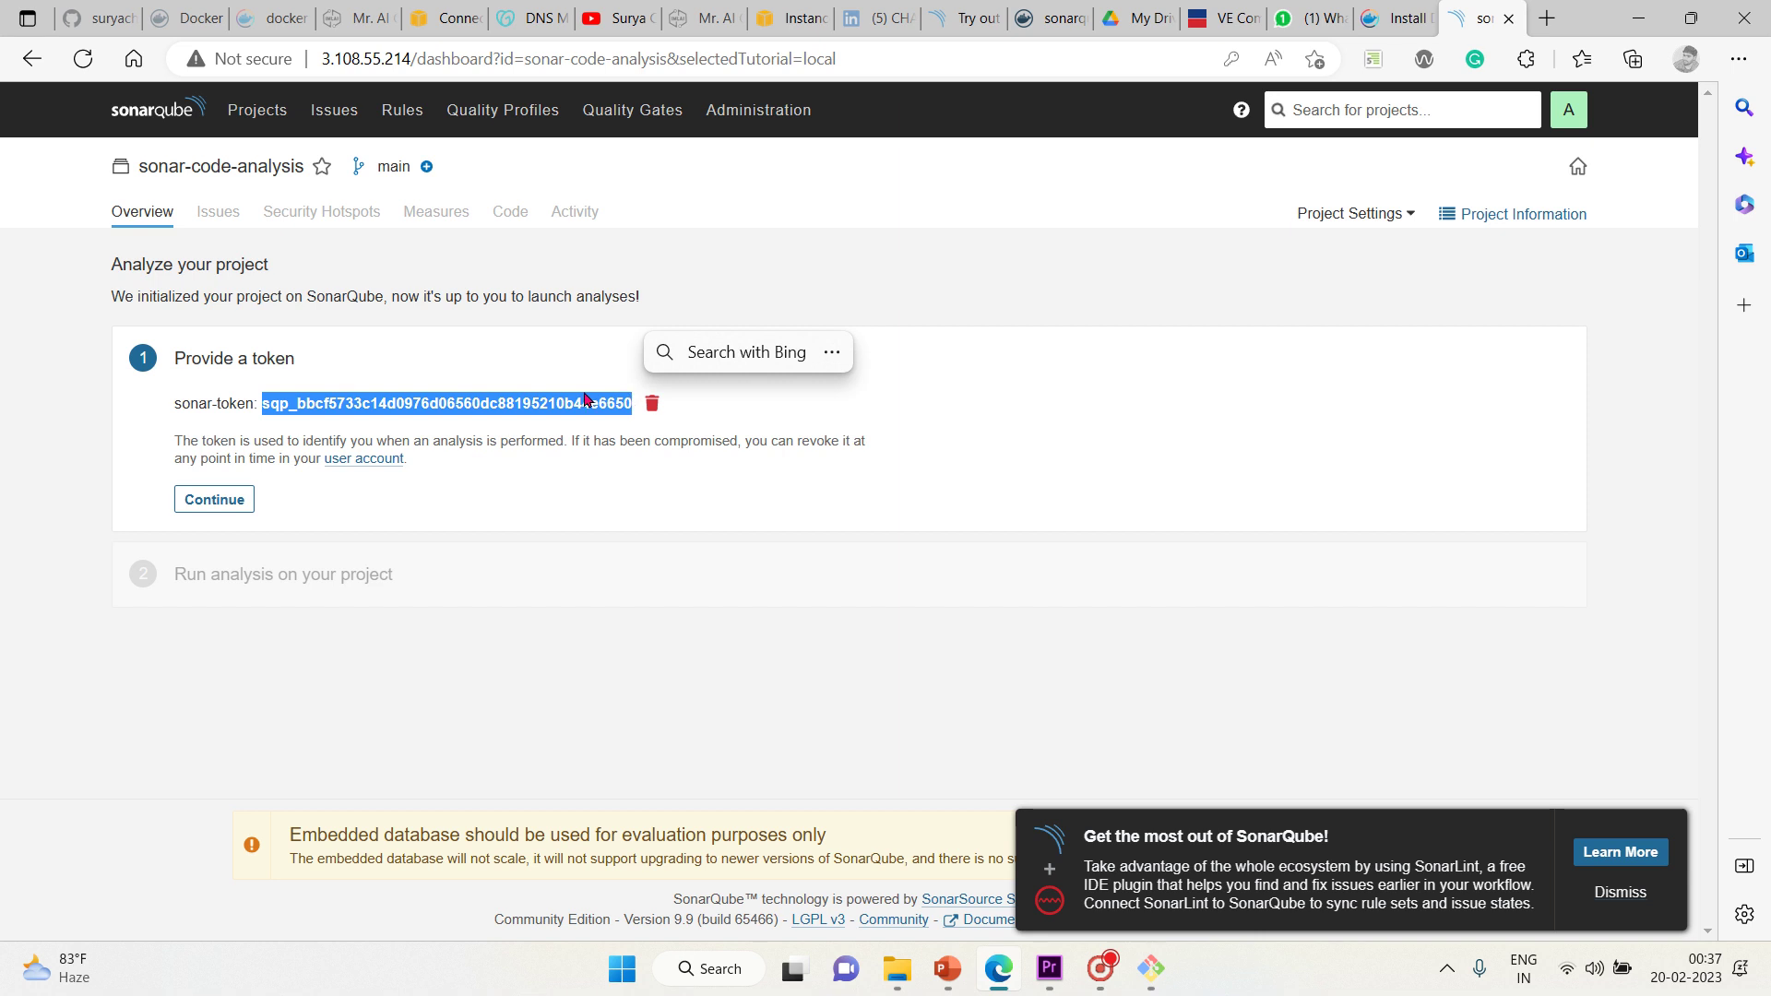
right_click(585, 403)
click(645, 415)
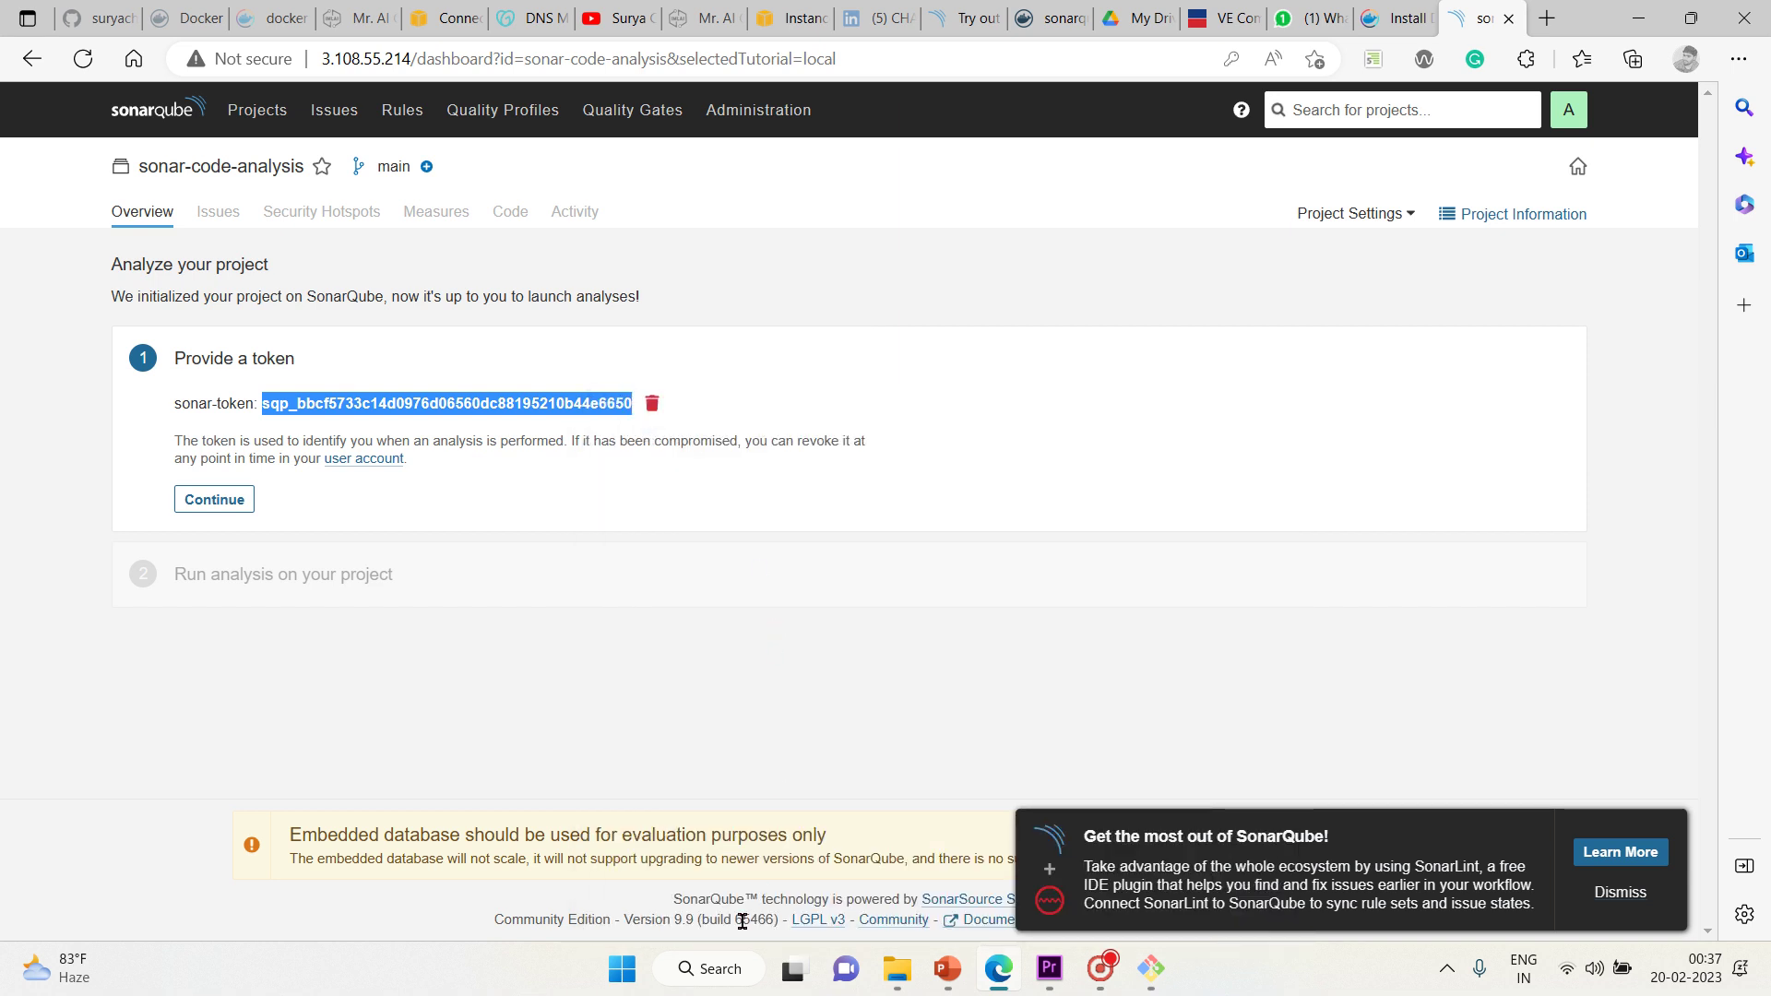
click(720, 983)
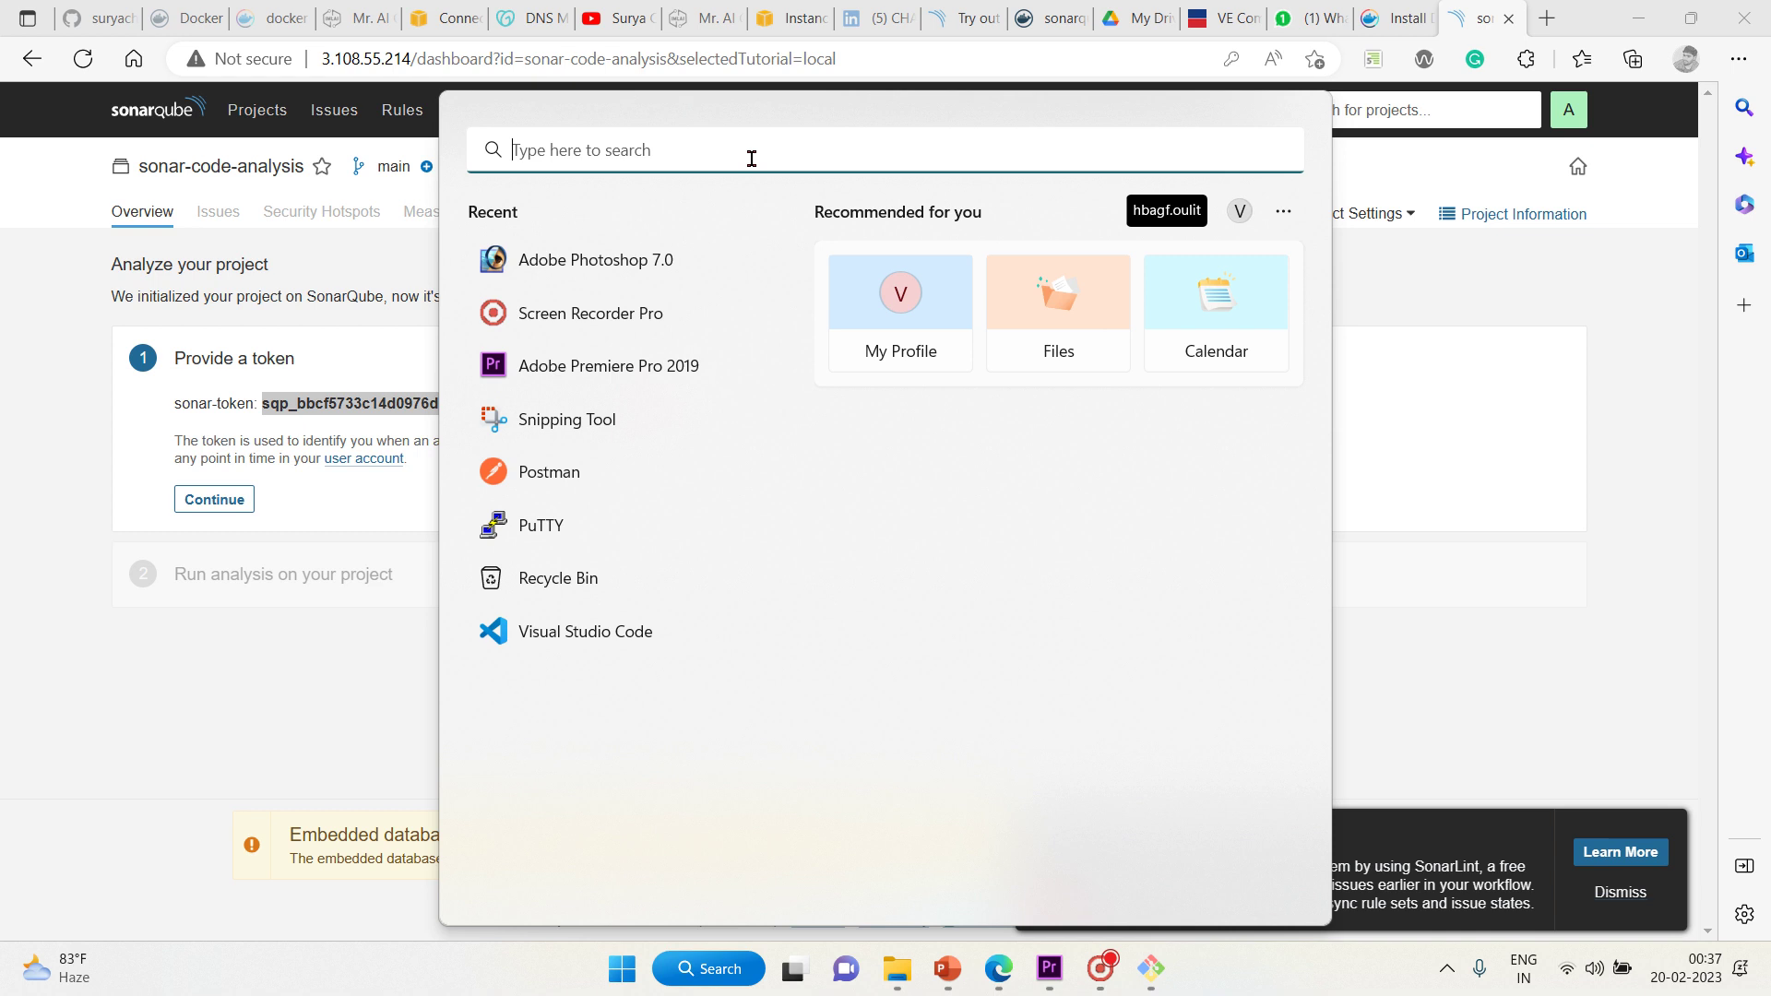
text(sticky notes)
key(Return)
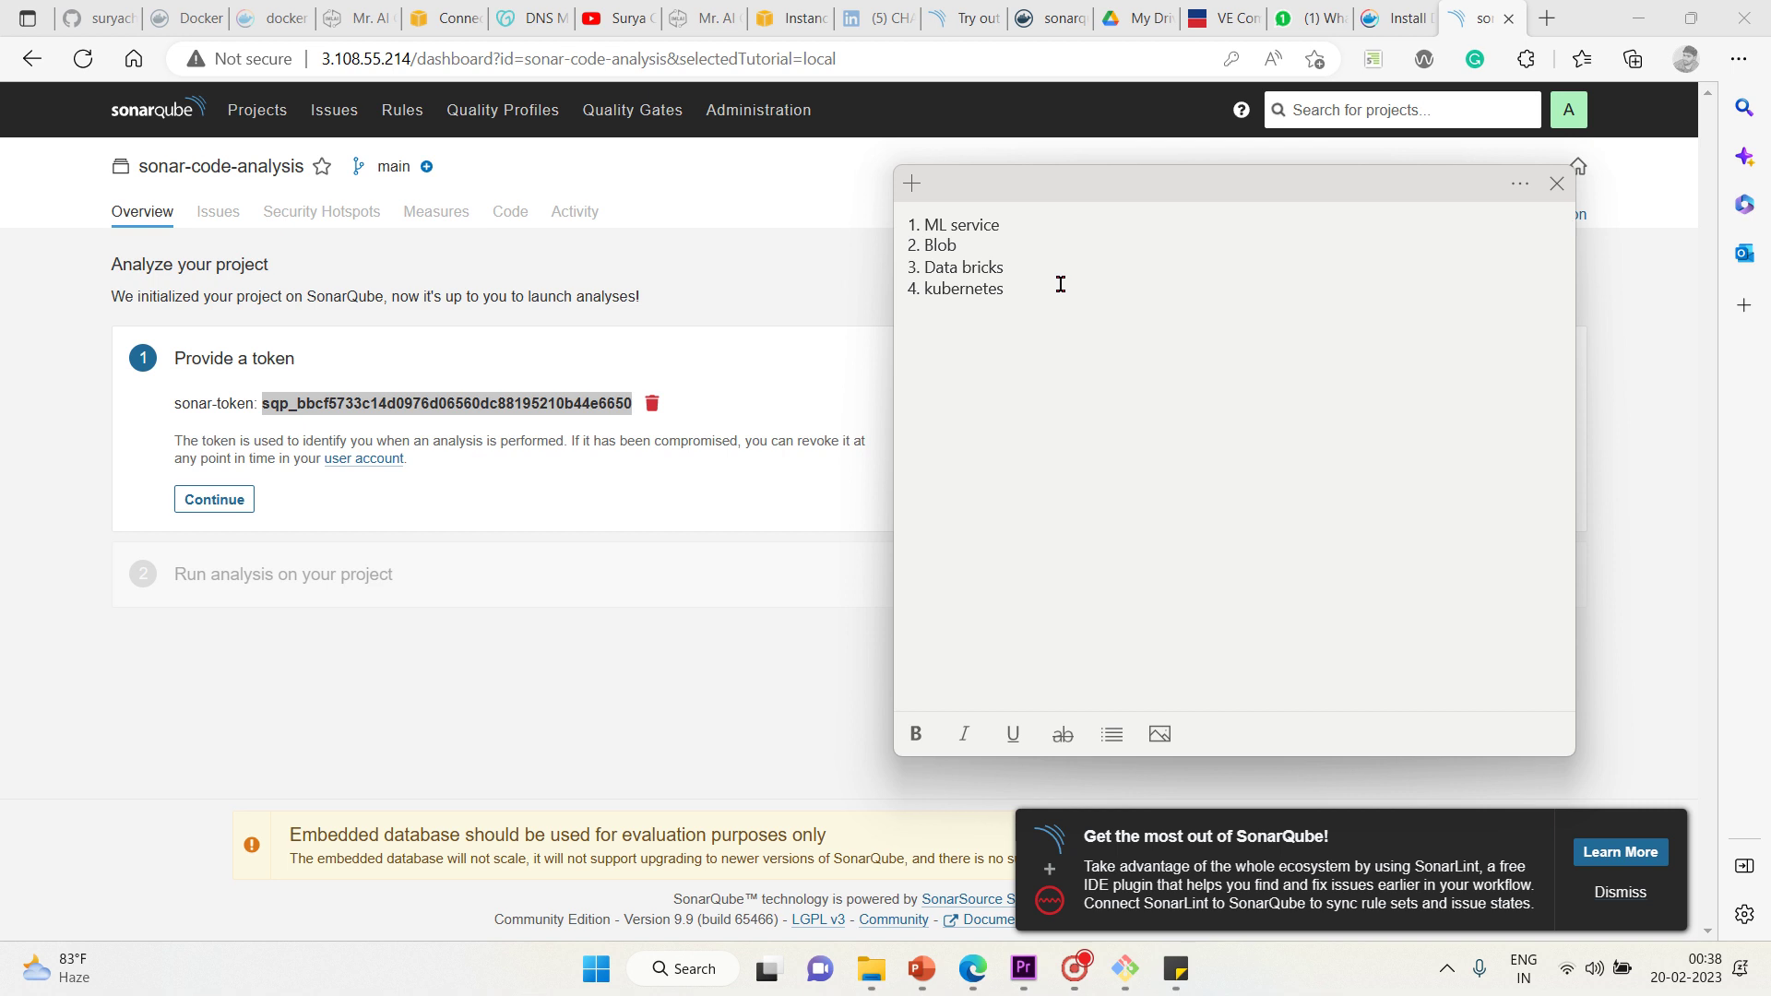
Replace the note's four-item list with the pasted token, then switch back to the browser
click(969, 369)
key(ctrl+a)
key(BackSpace)
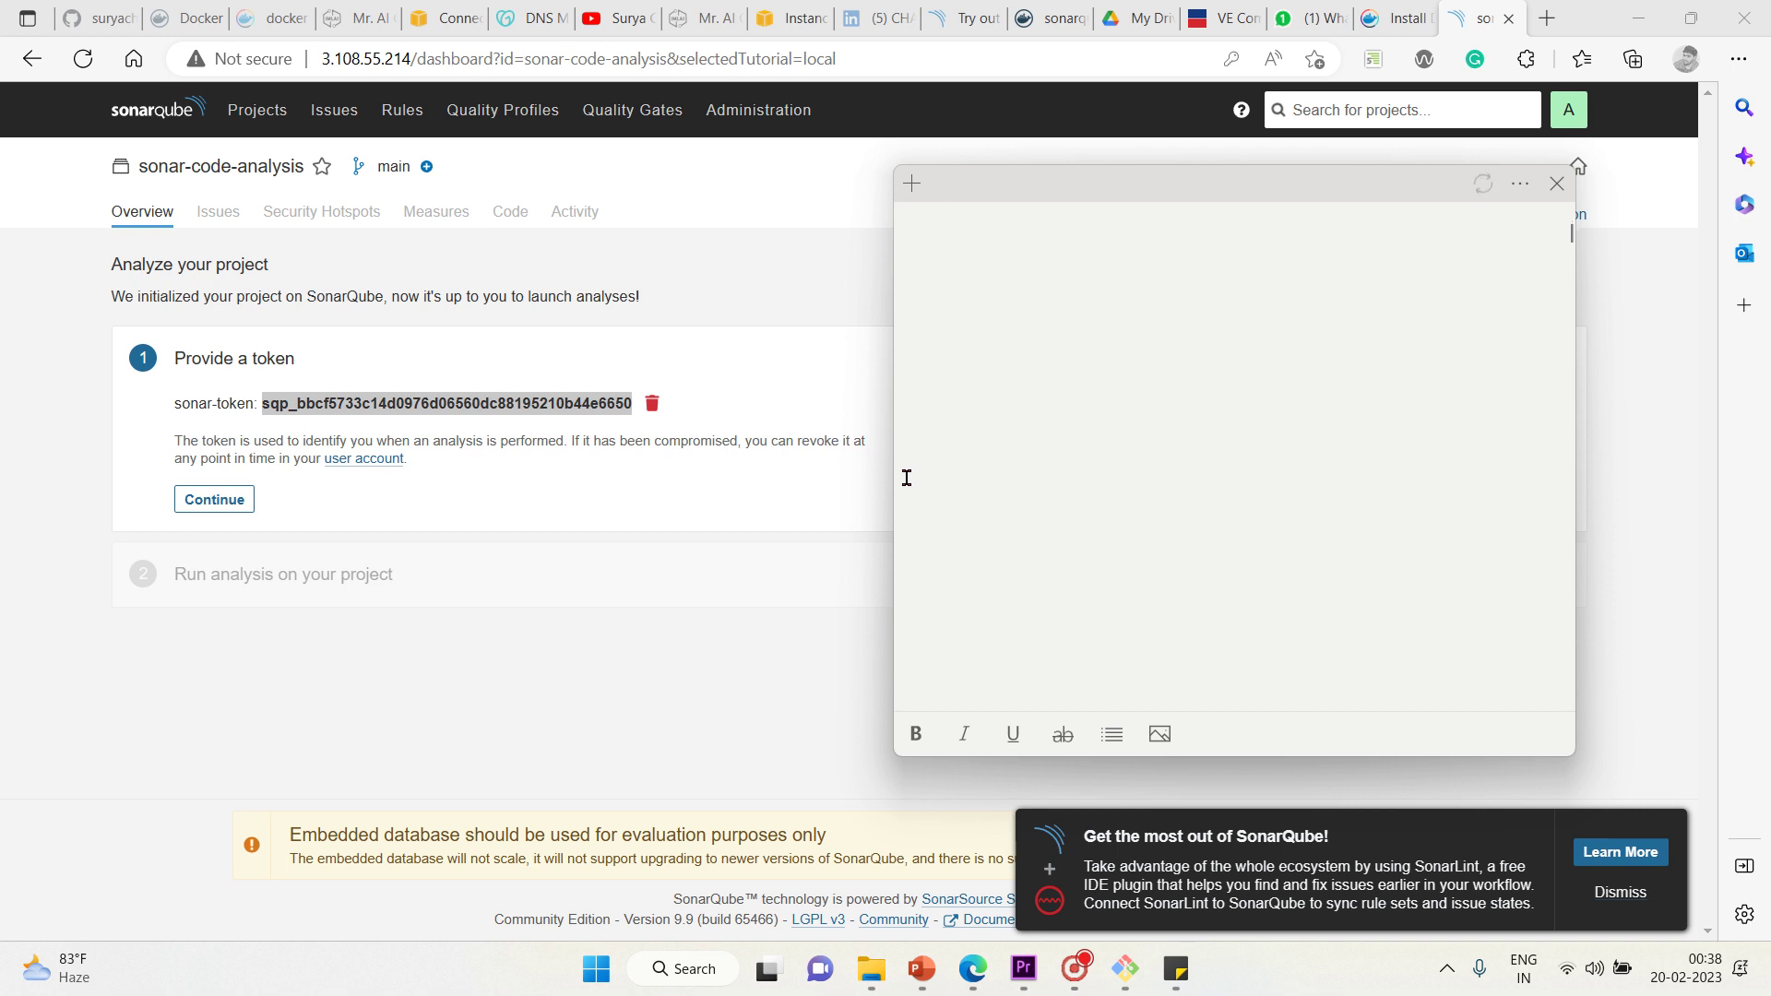
key(ctrl+v)
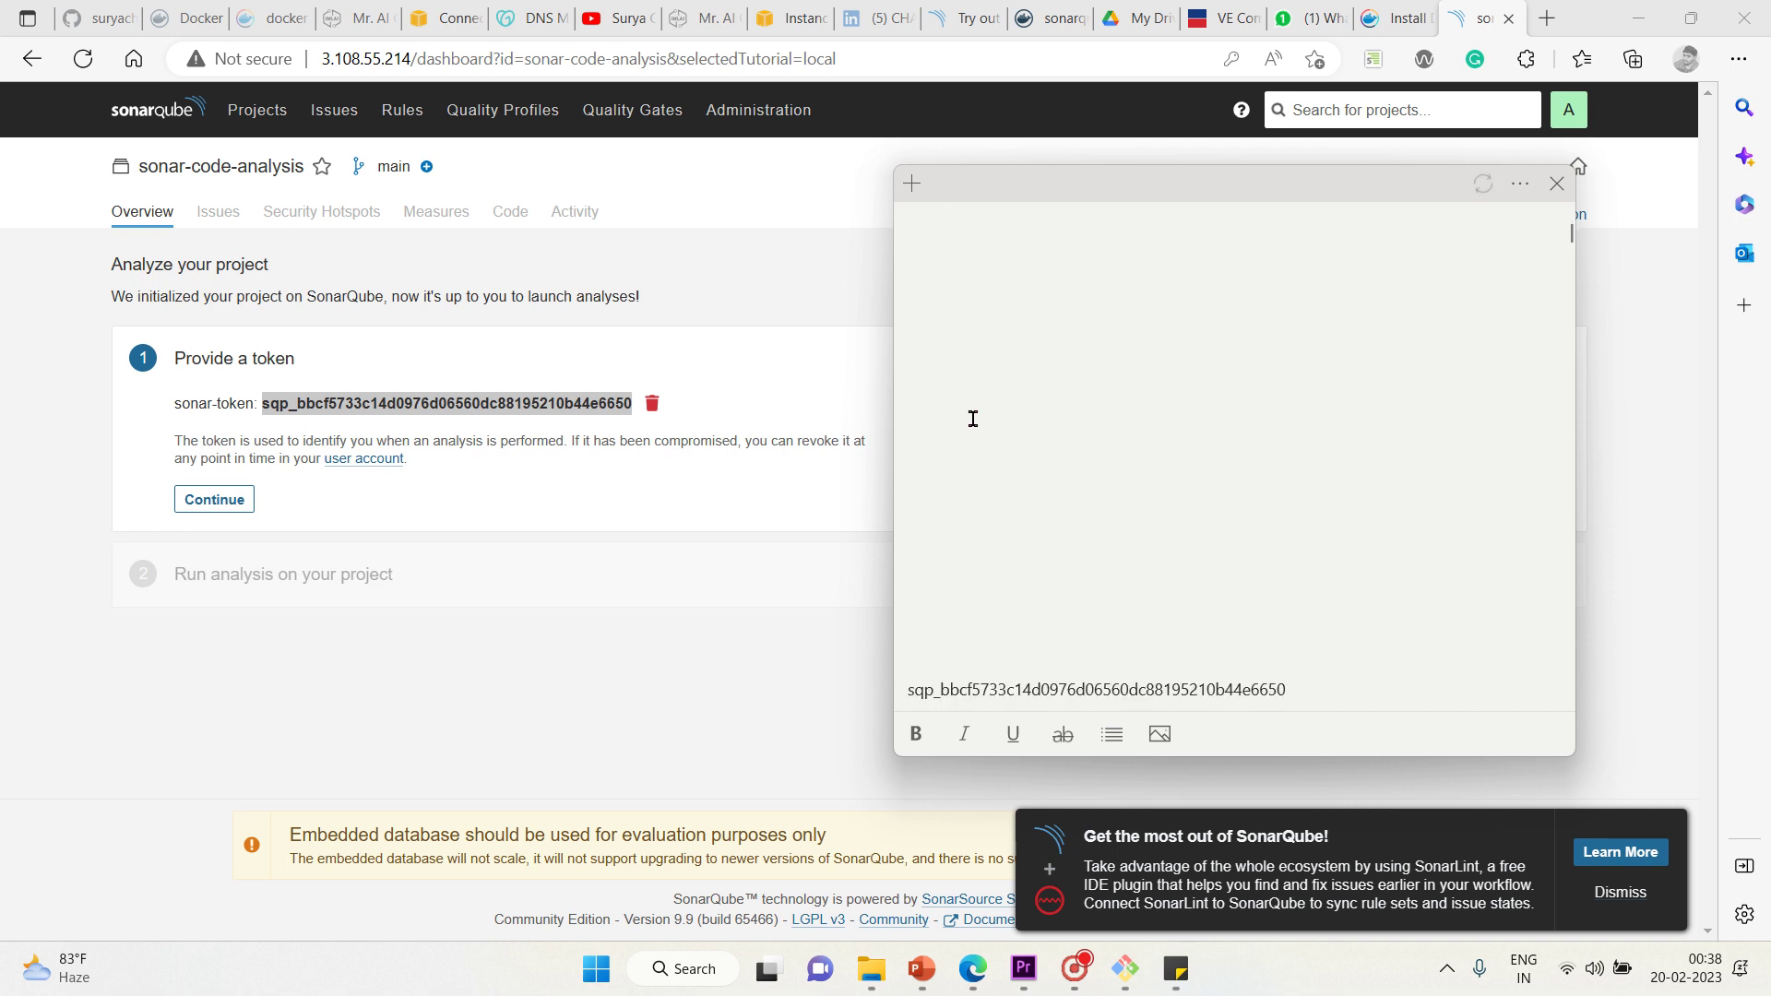
key(BackSpace)
key(BackSpace)
key(BackSpace)
key(BackSpace)
key(BackSpace)
key(BackSpace)
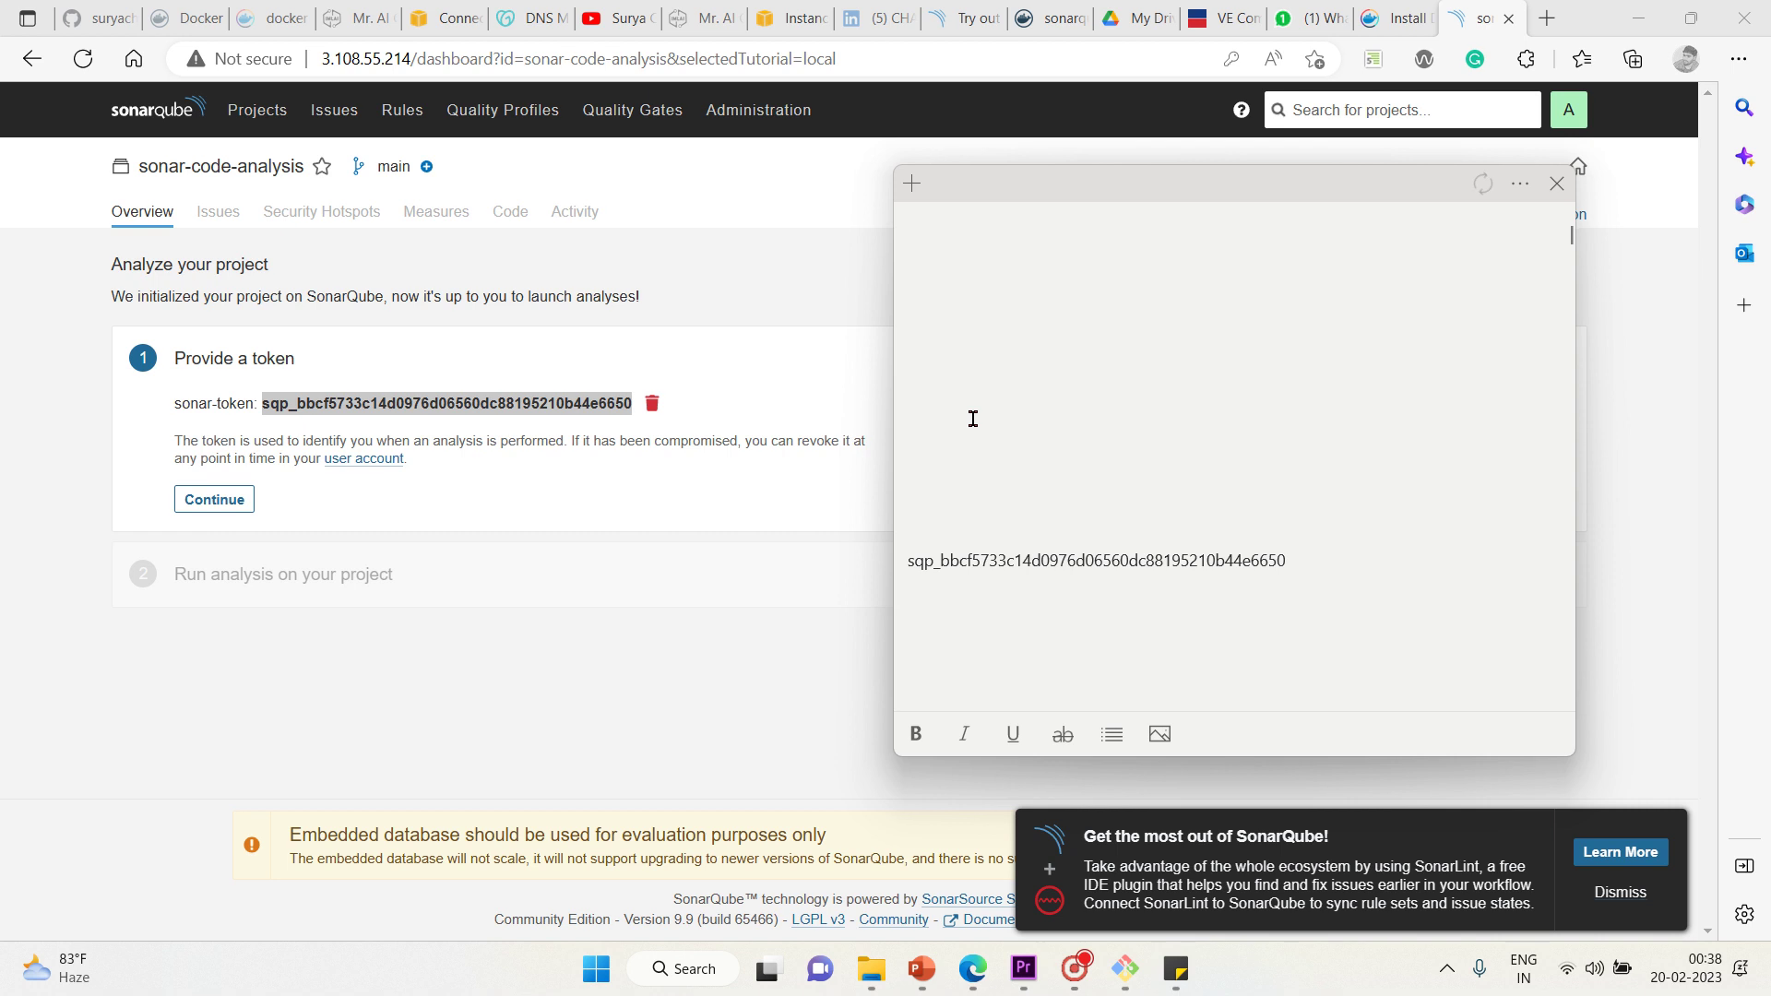
click(804, 600)
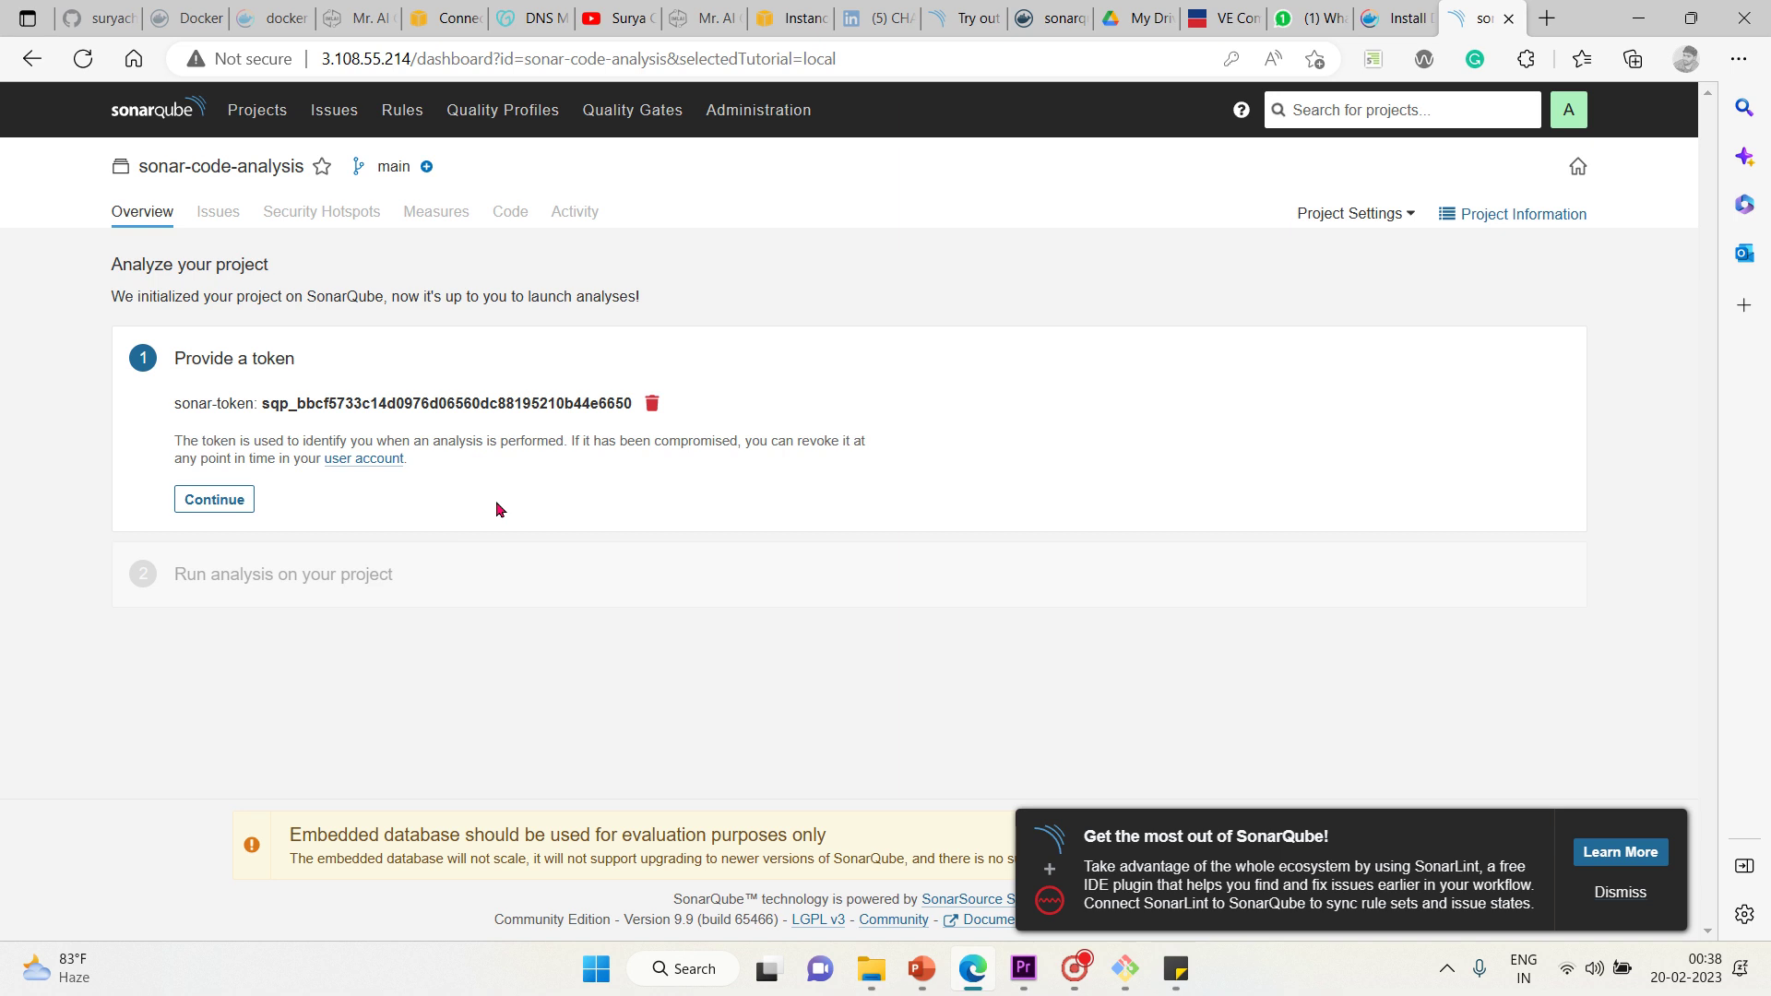
Continue past the generated token to the Run analysis step
click(219, 503)
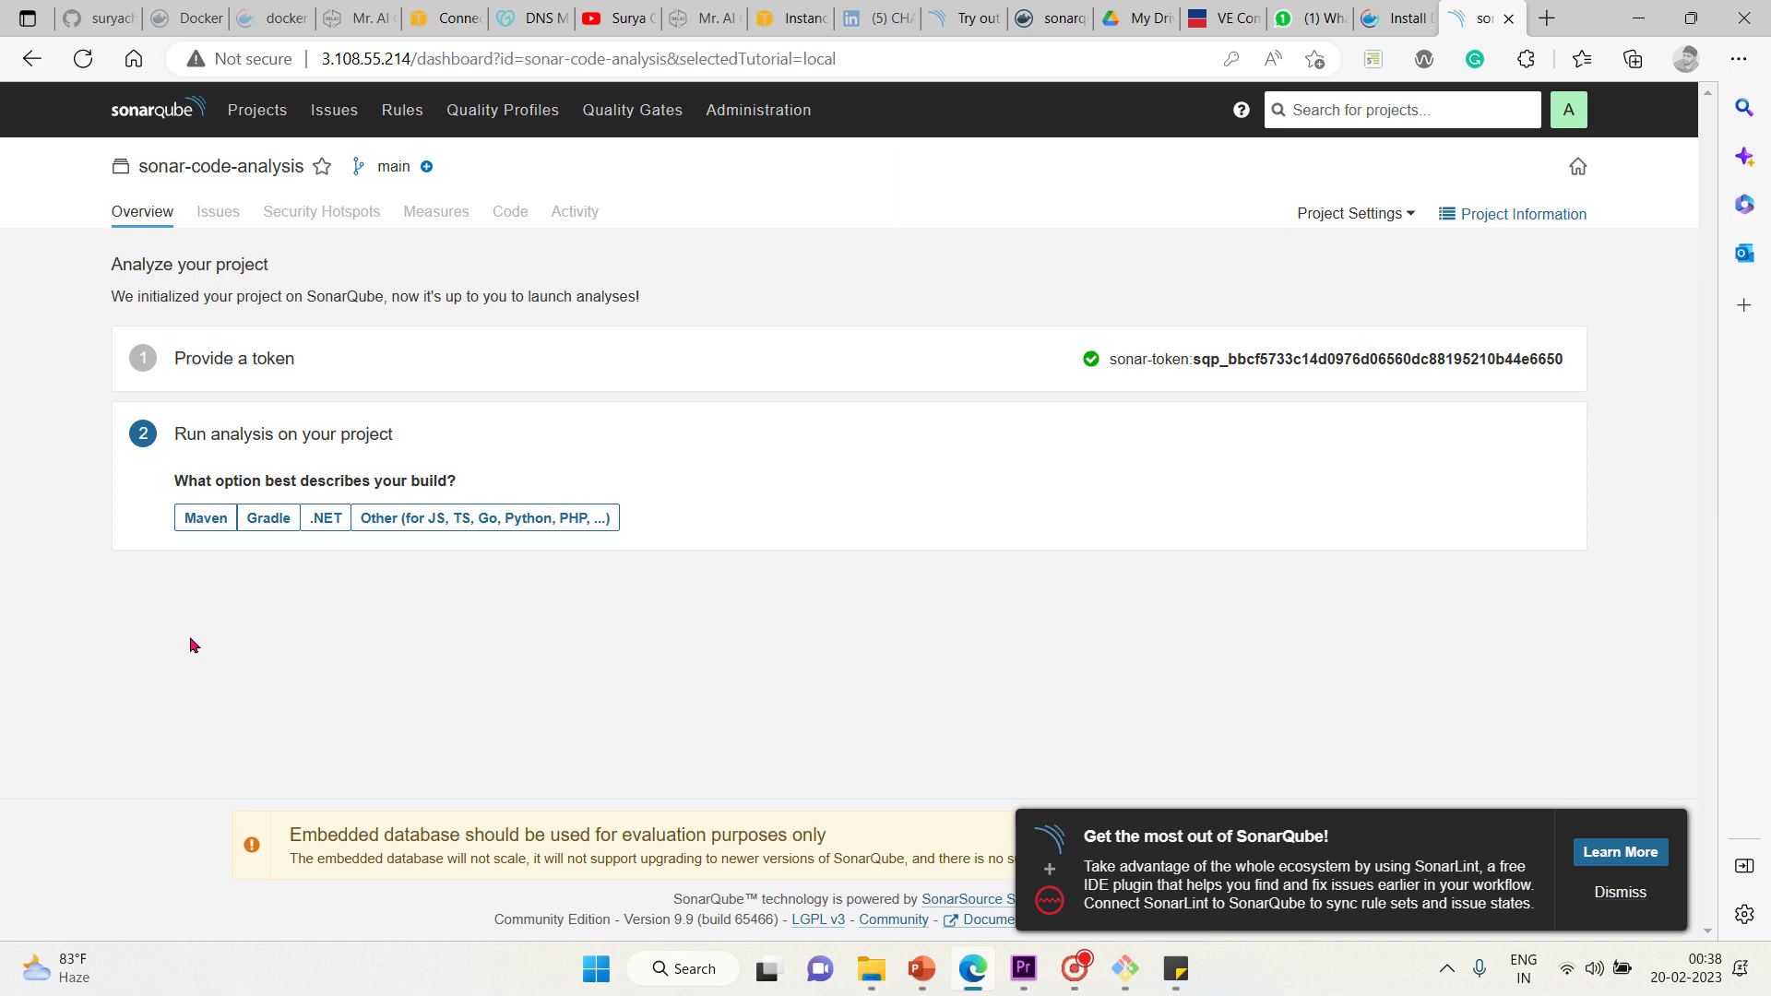
Pick Maven and copy the full mvn clean verify sonar:sonar scanner command
click(198, 526)
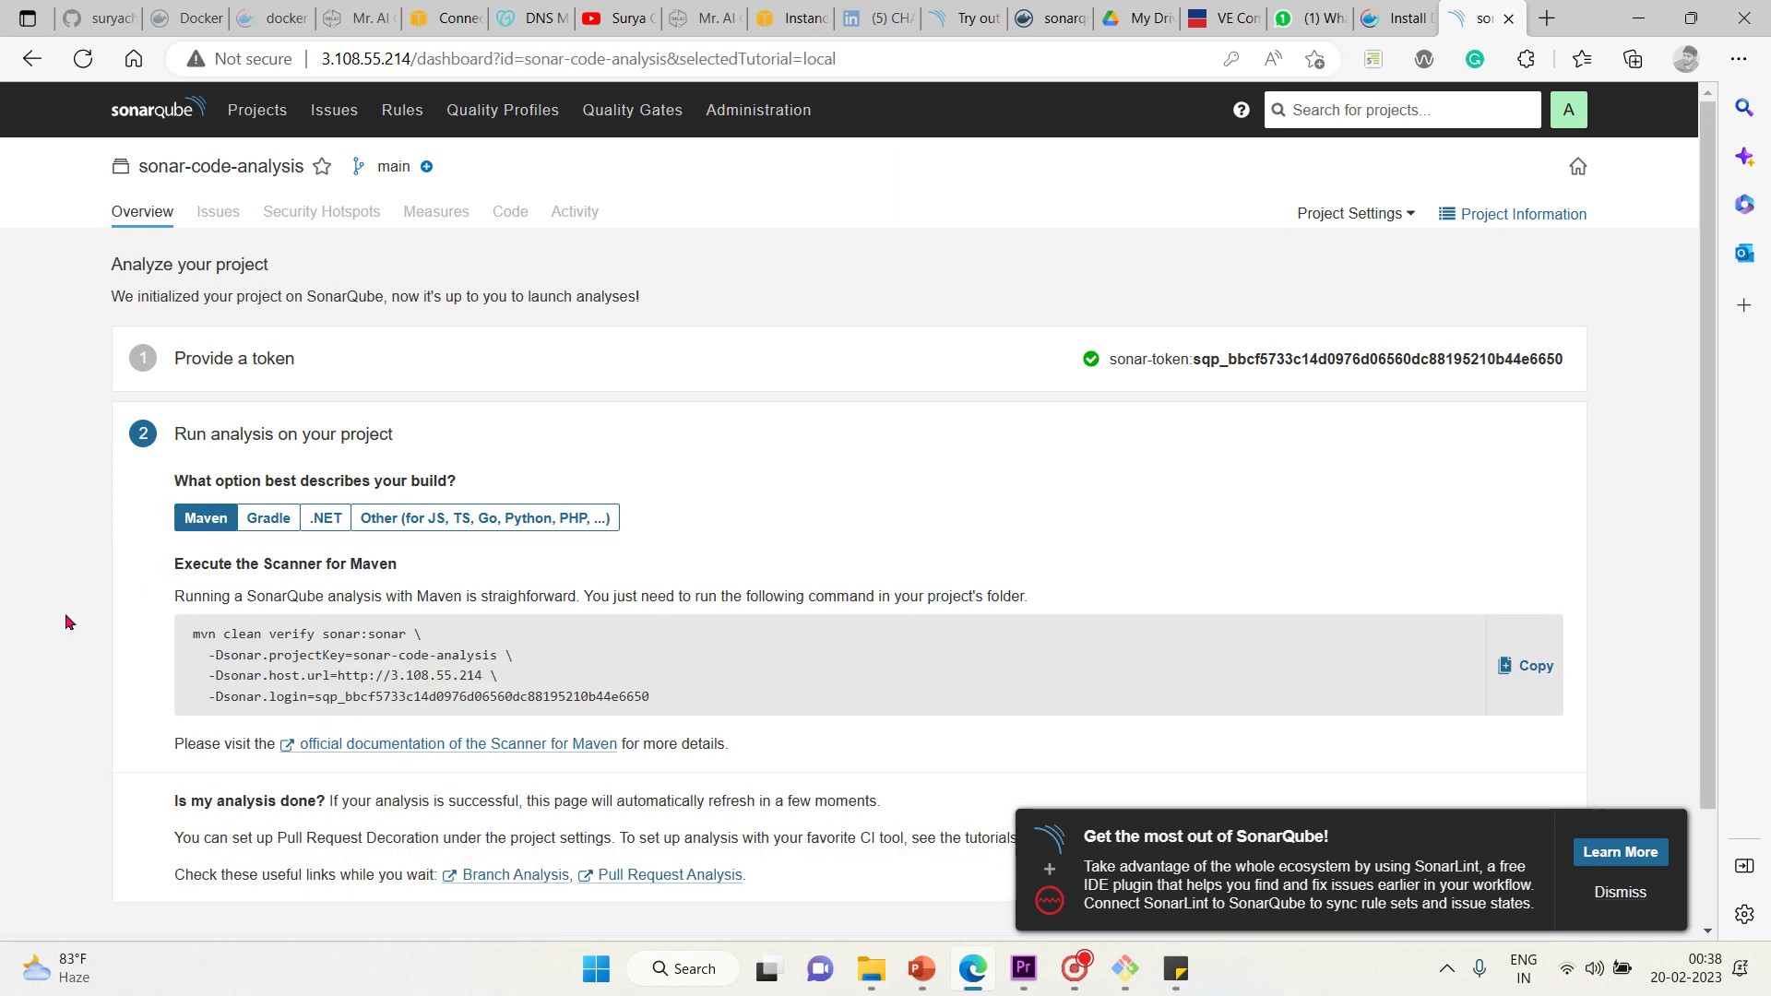
scroll(67, 621, down, 3)
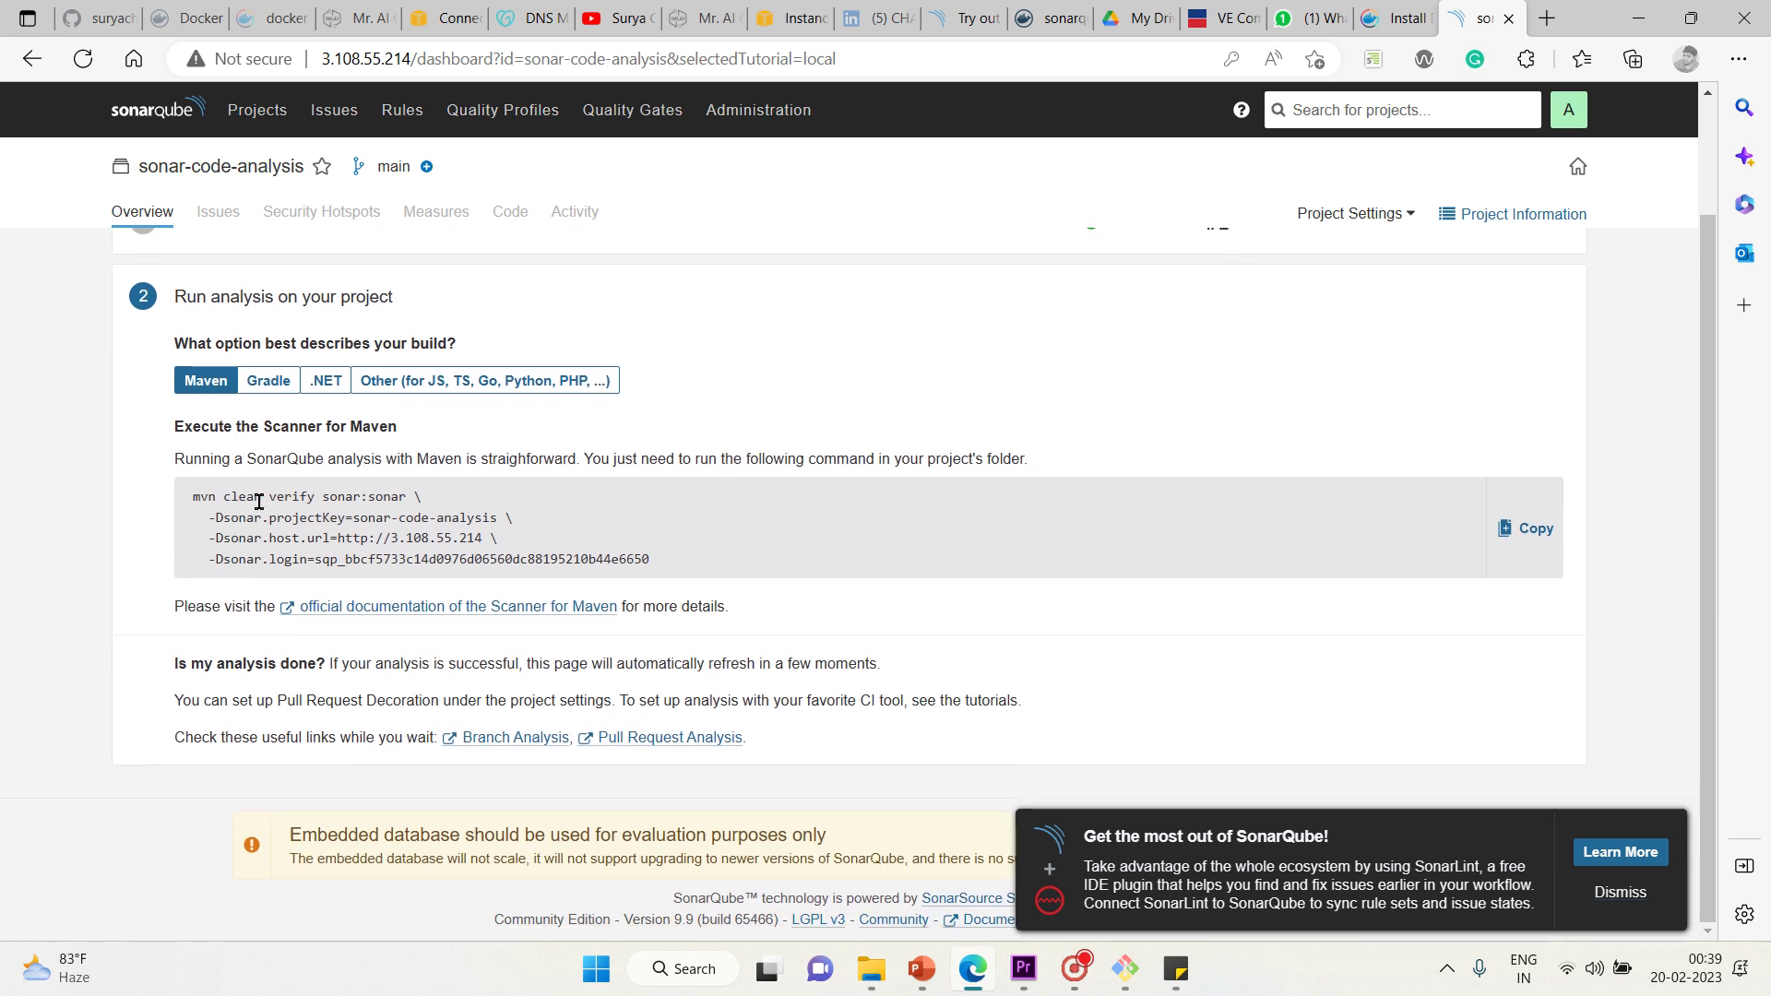
double_click(322, 497)
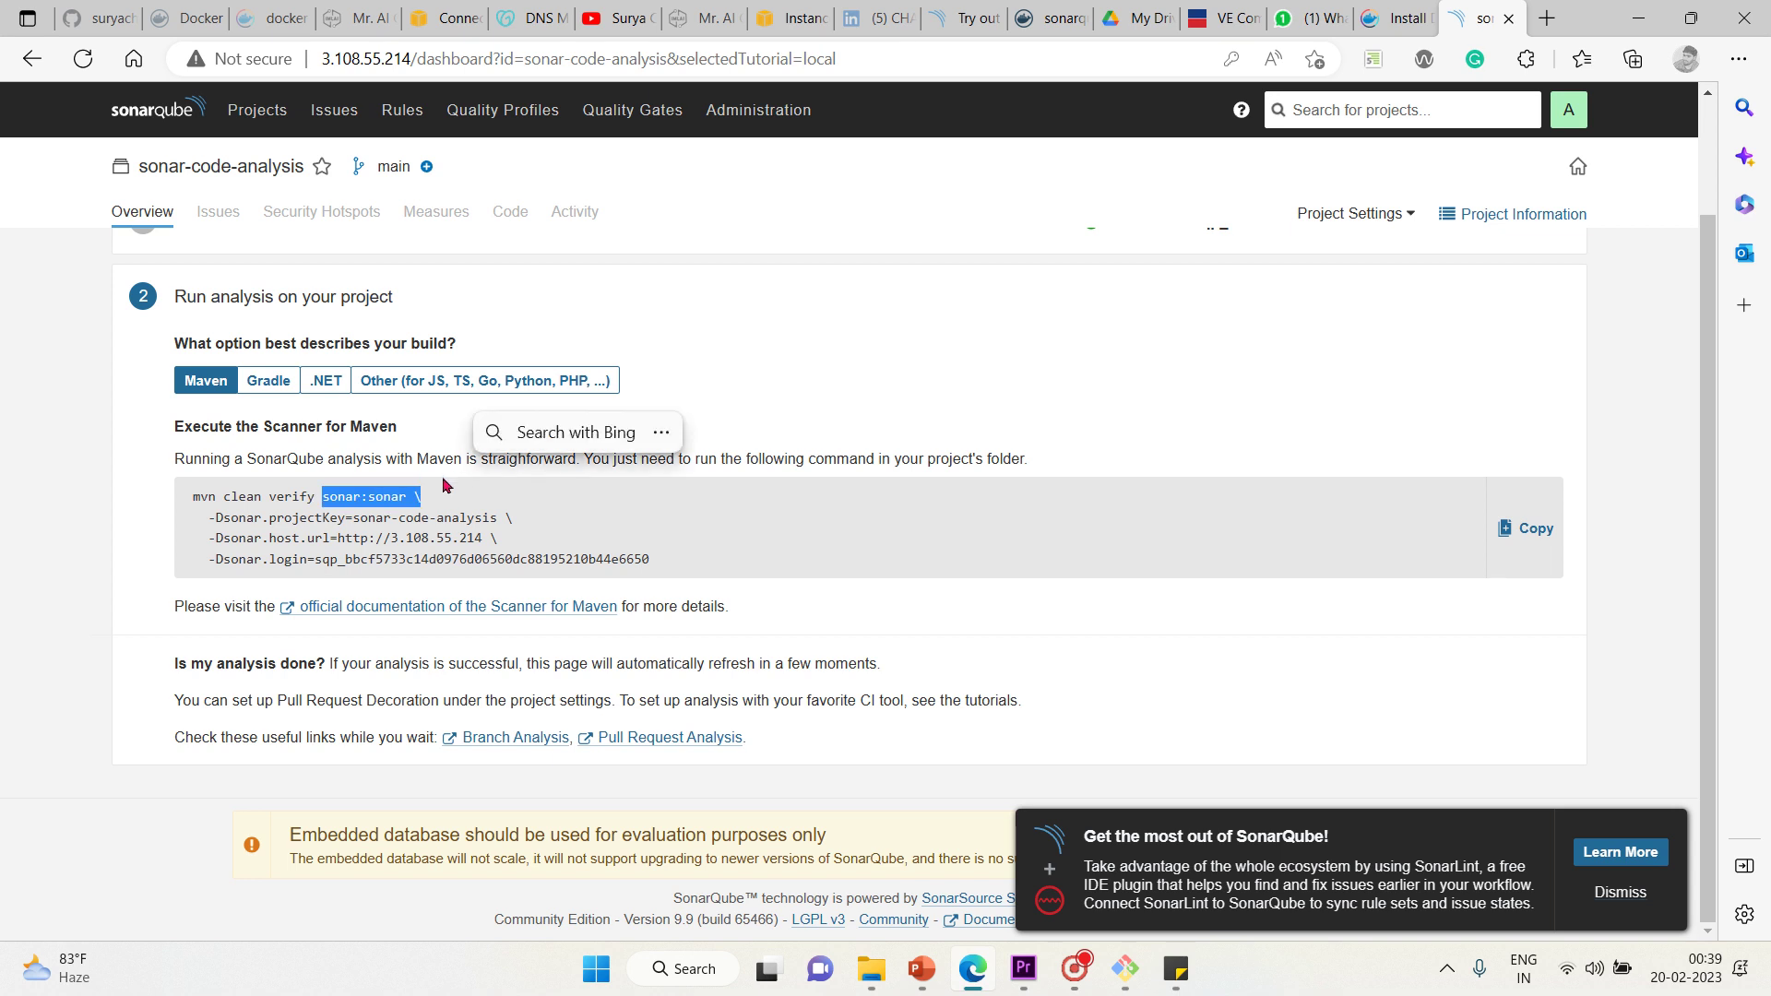
click(297, 533)
drag(212, 520, 672, 573)
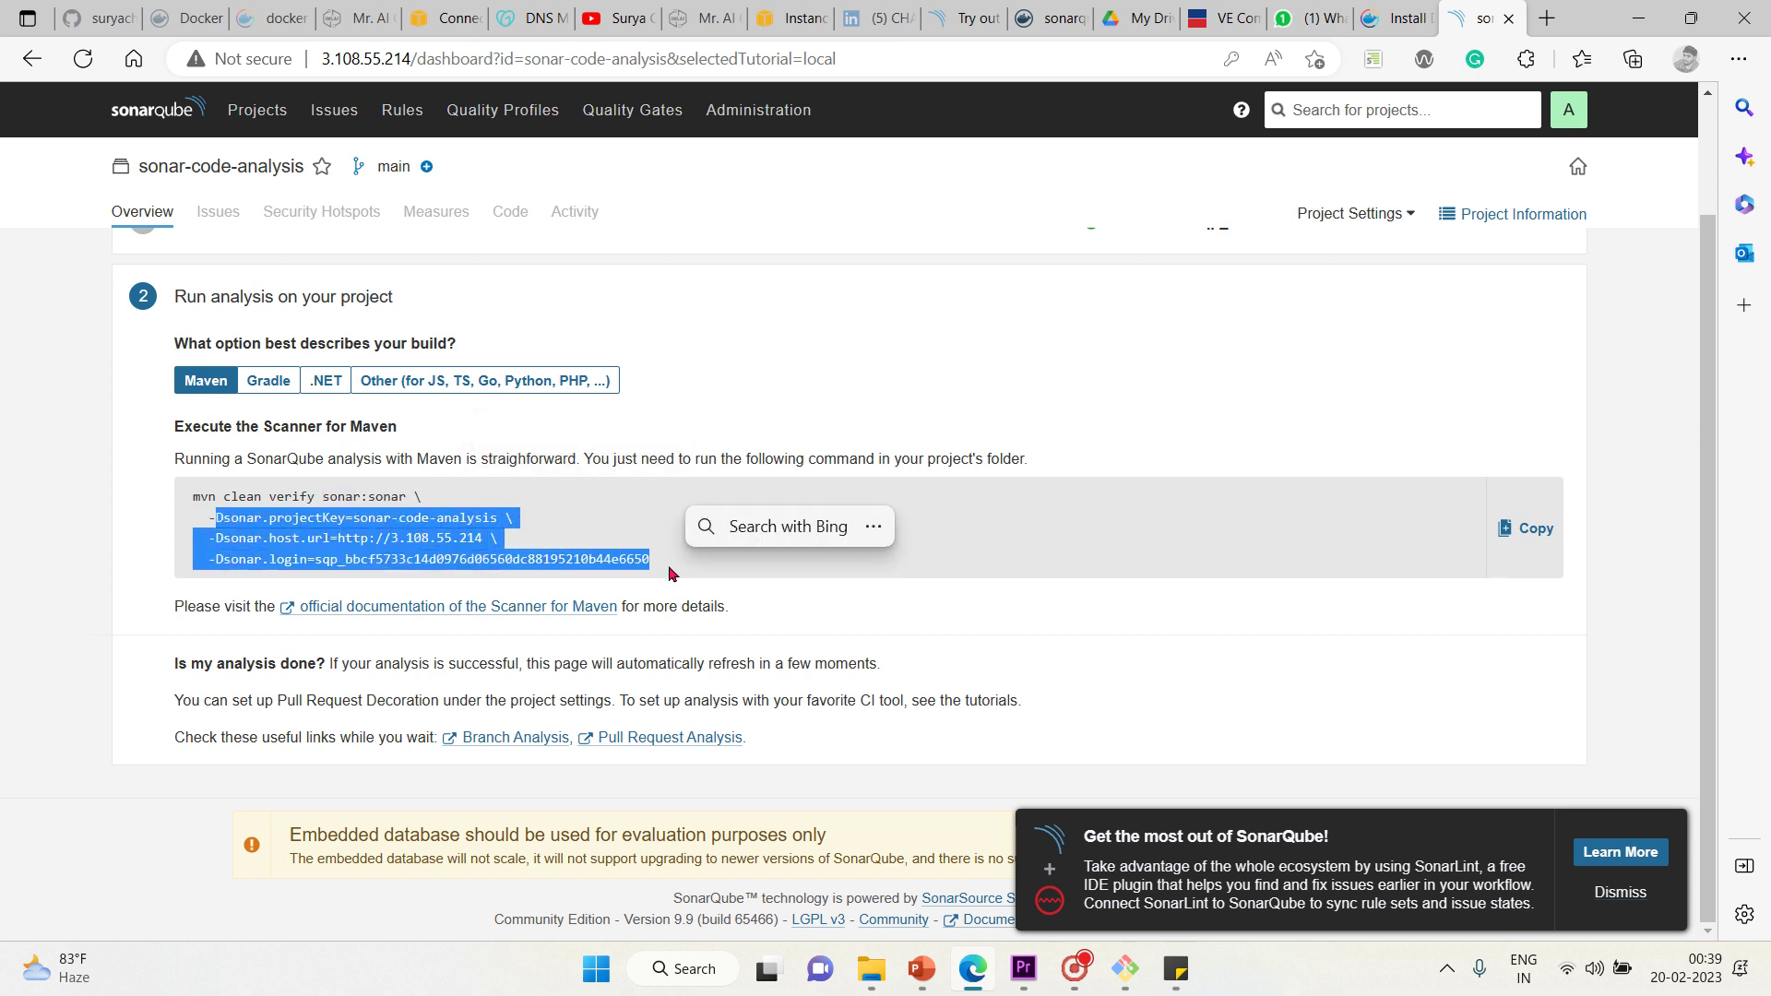
key(ctrl+c)
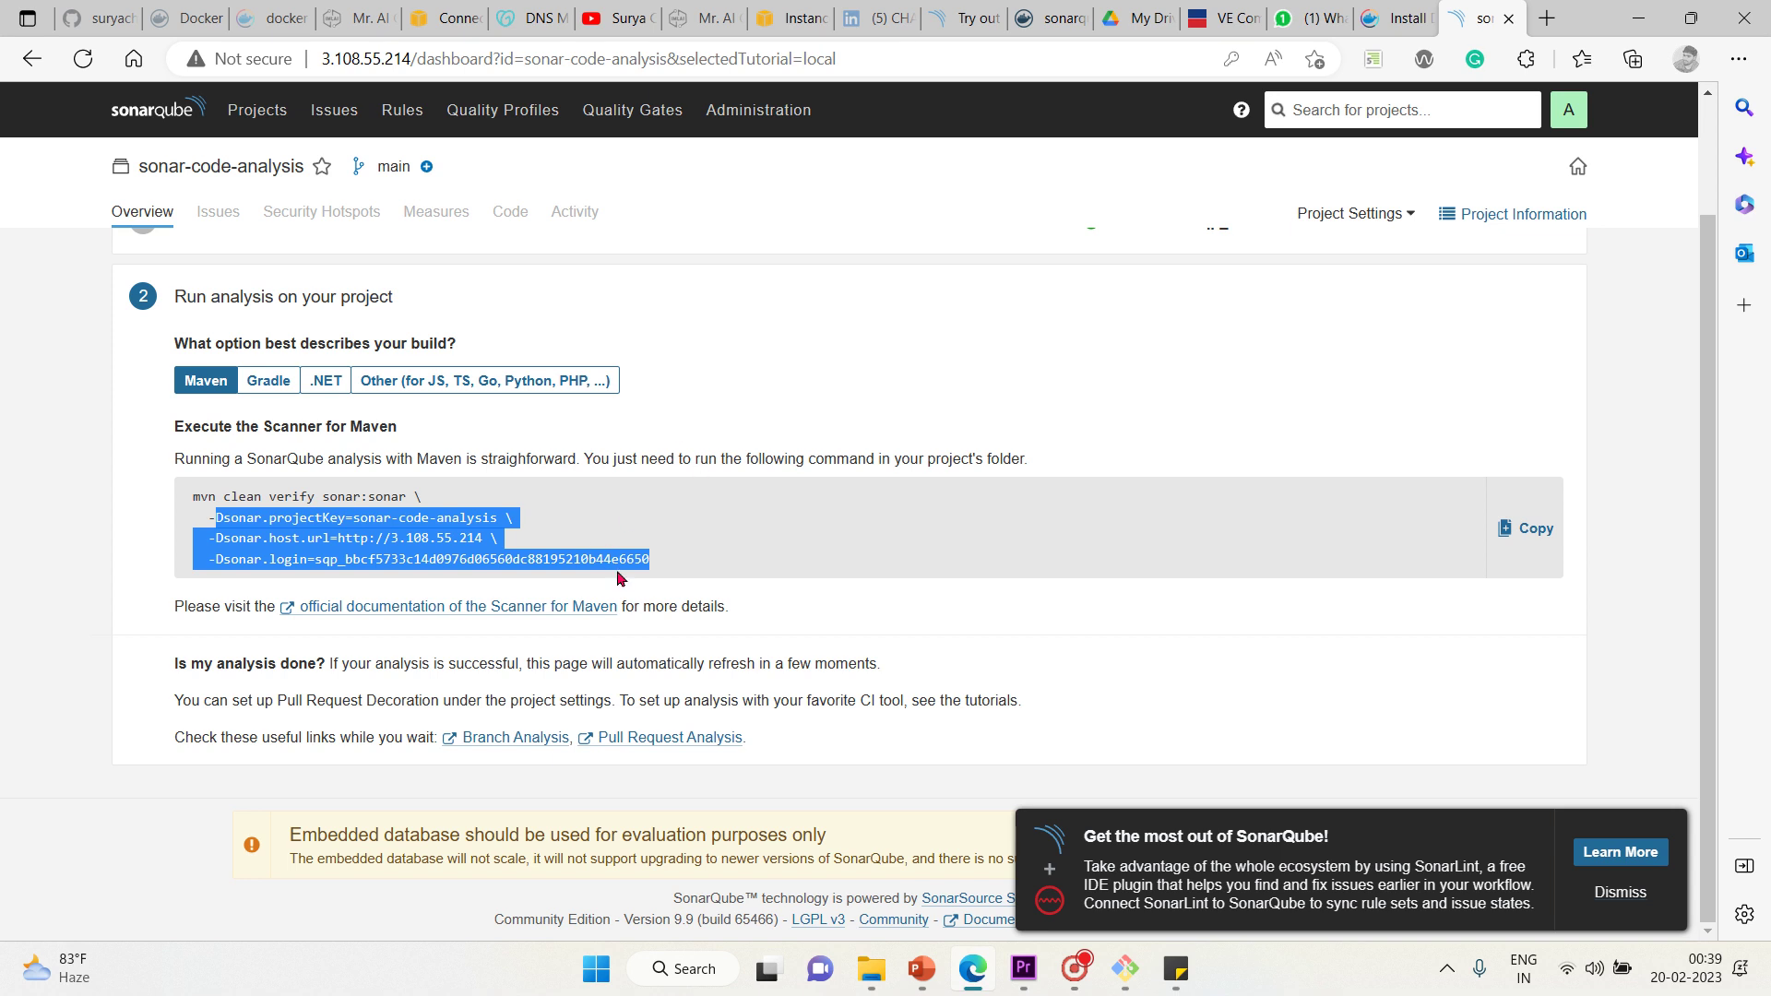
click(683, 568)
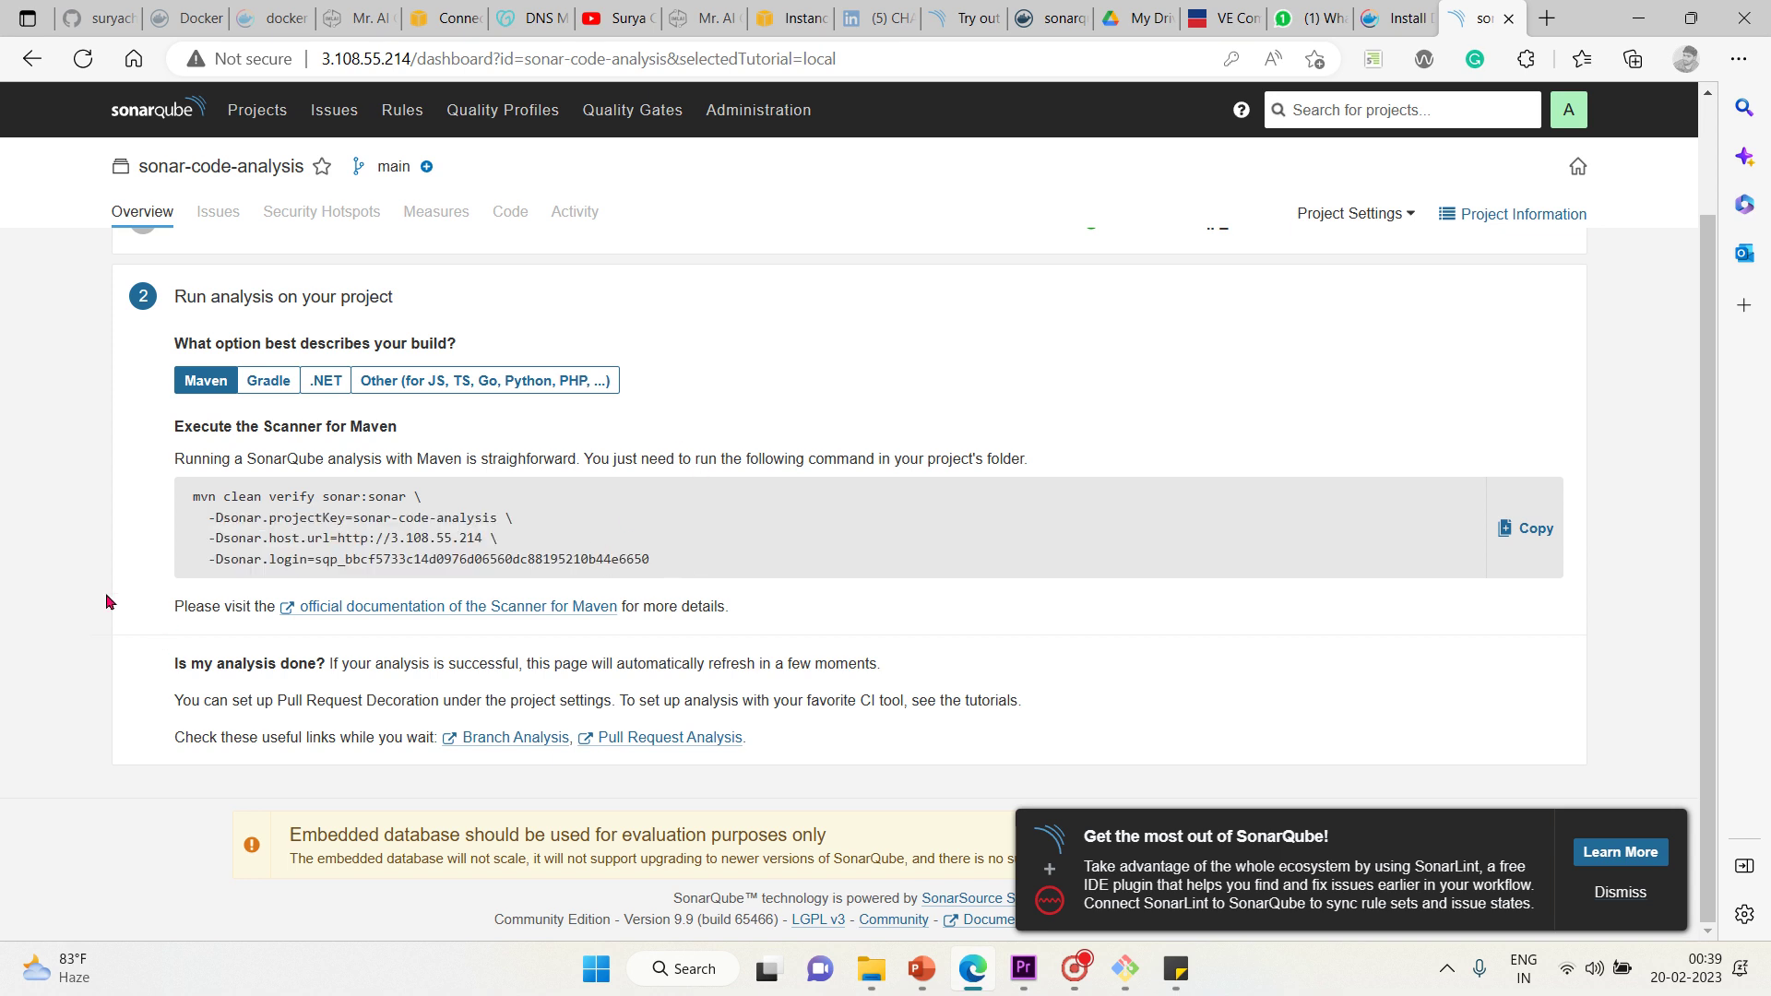
click(1527, 528)
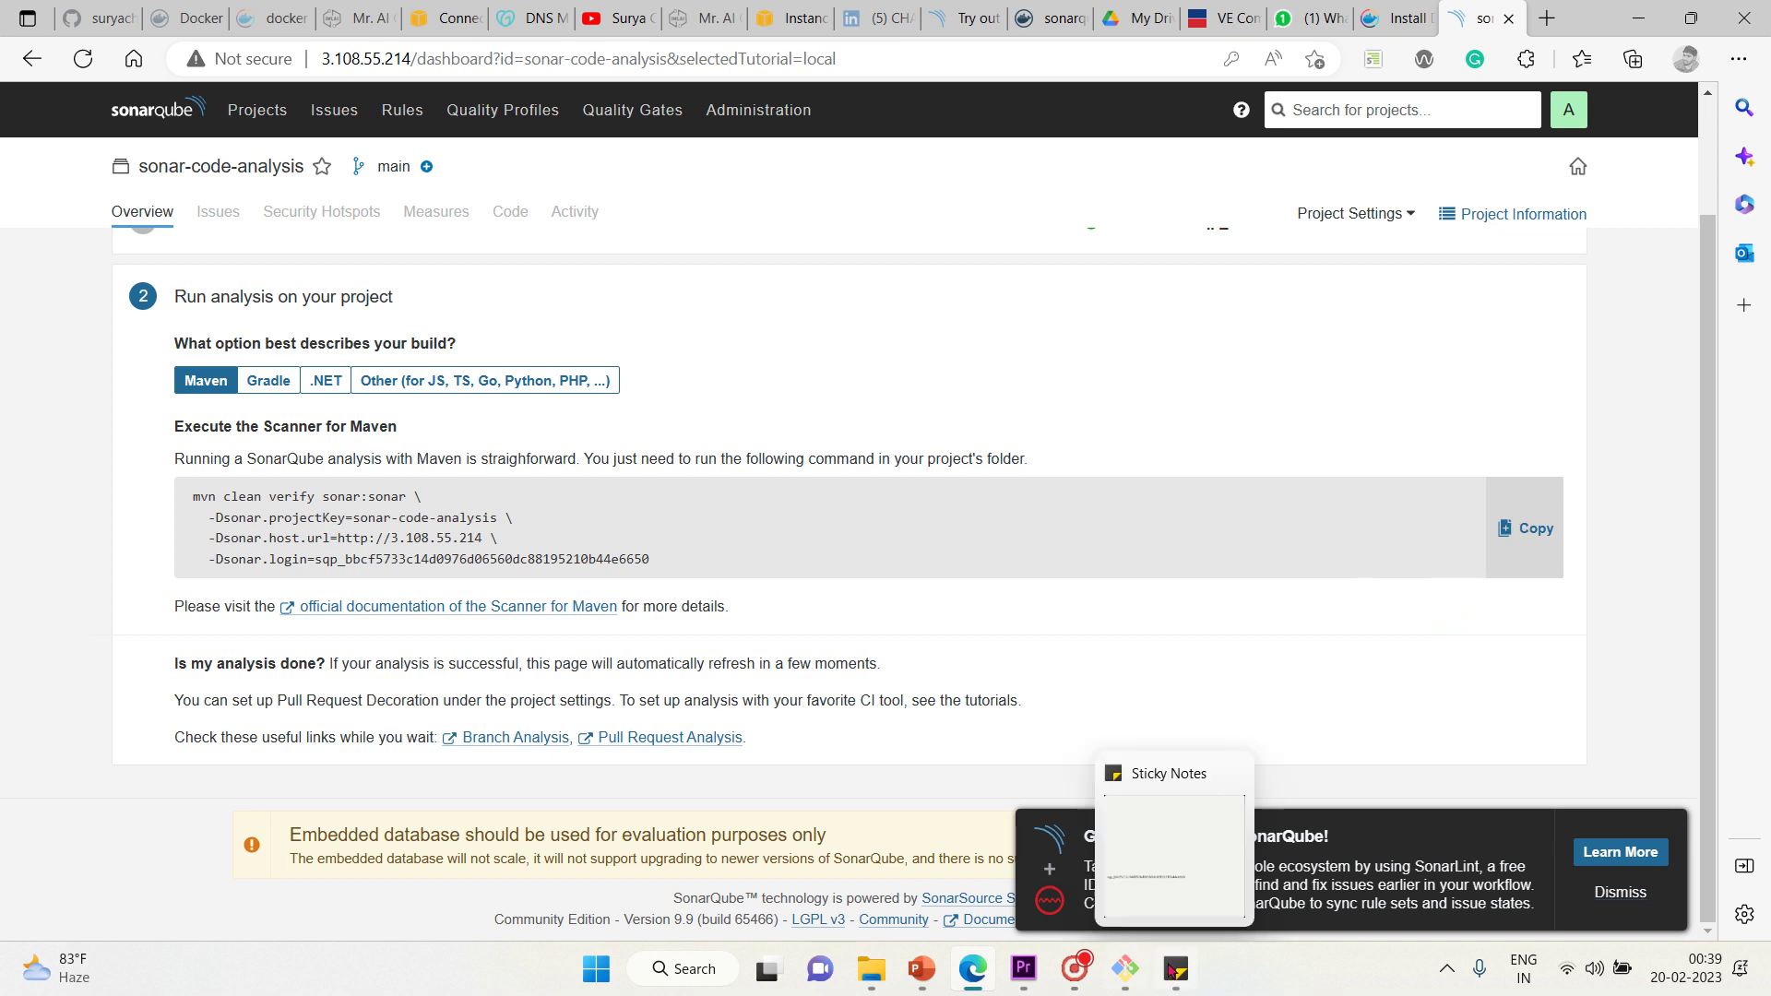
Paste the Maven command below the token in the sticky note, then return to the browser
click(1175, 968)
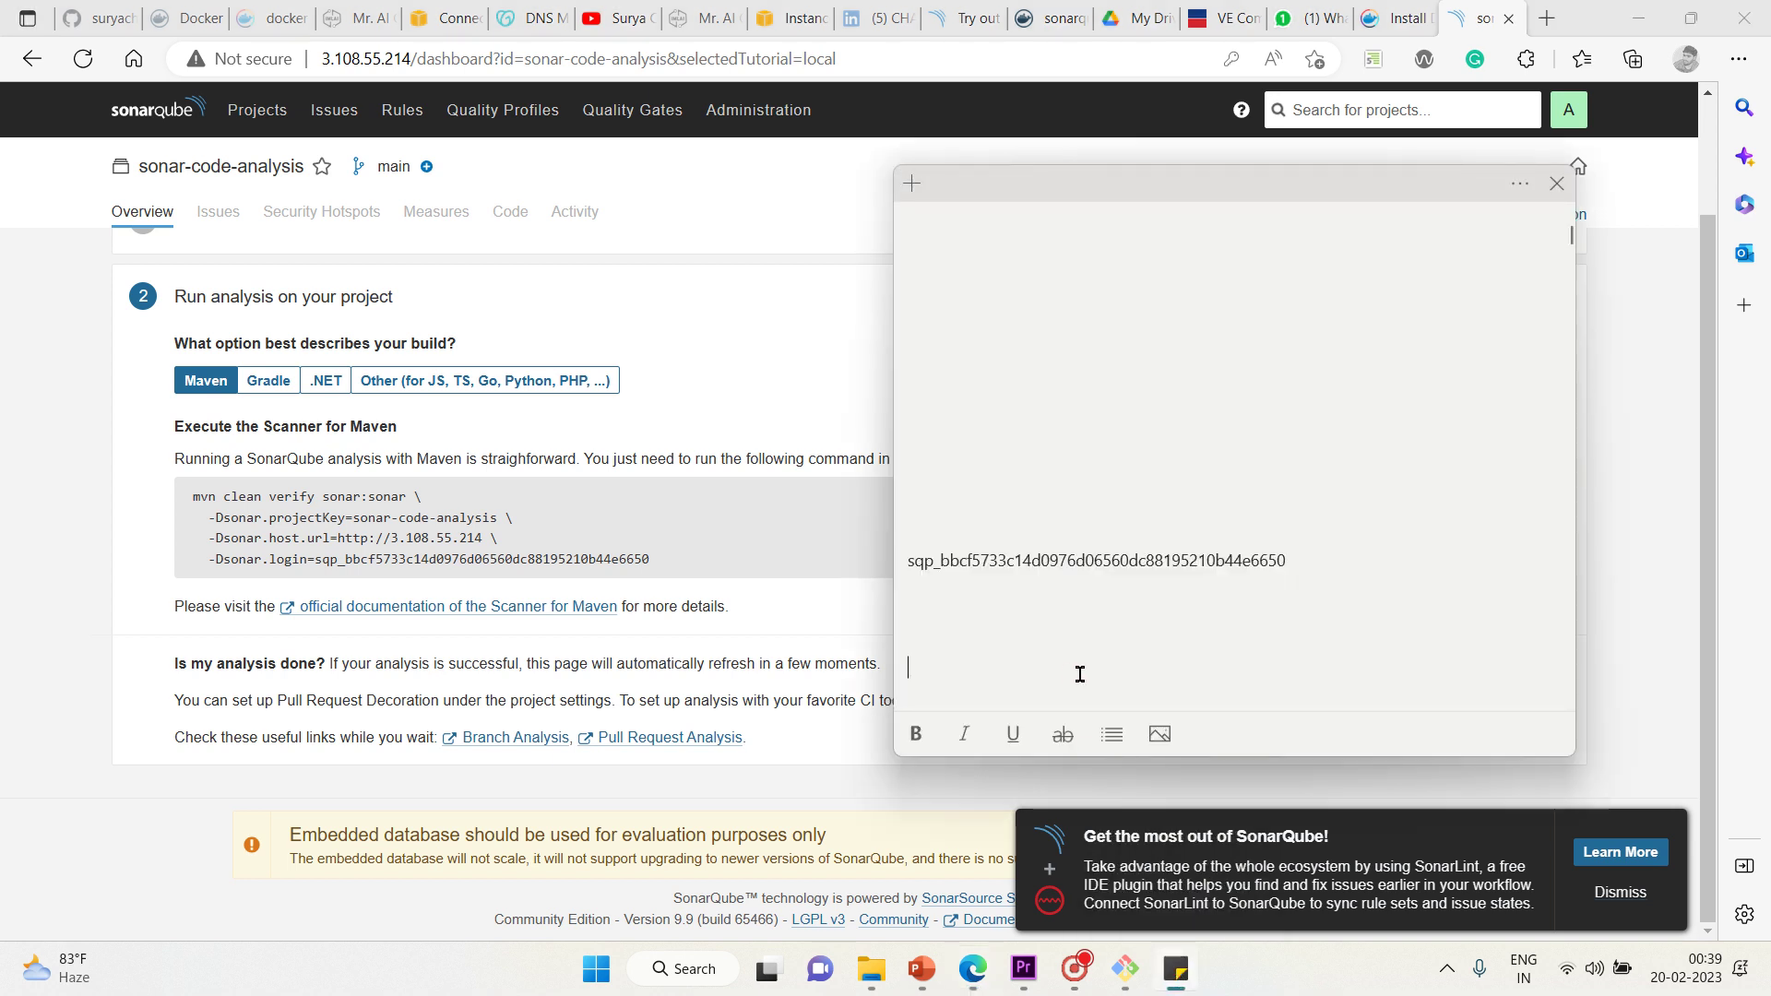
key(ctrl+v)
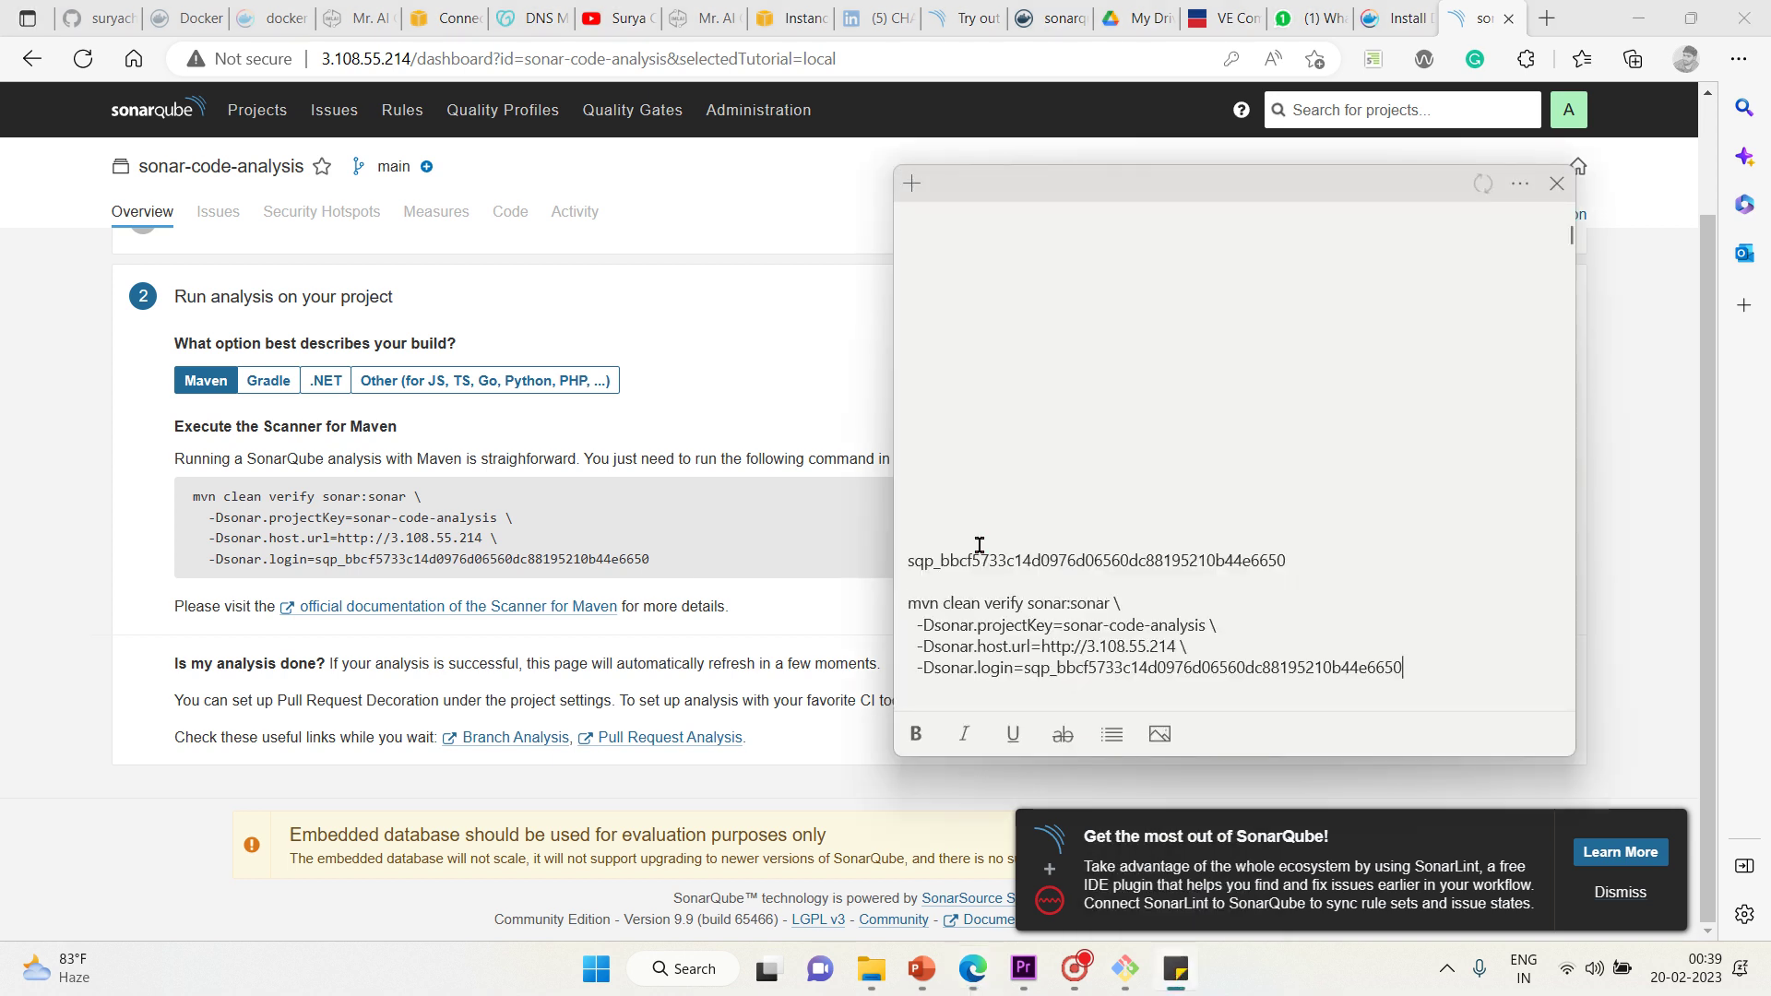
click(142, 634)
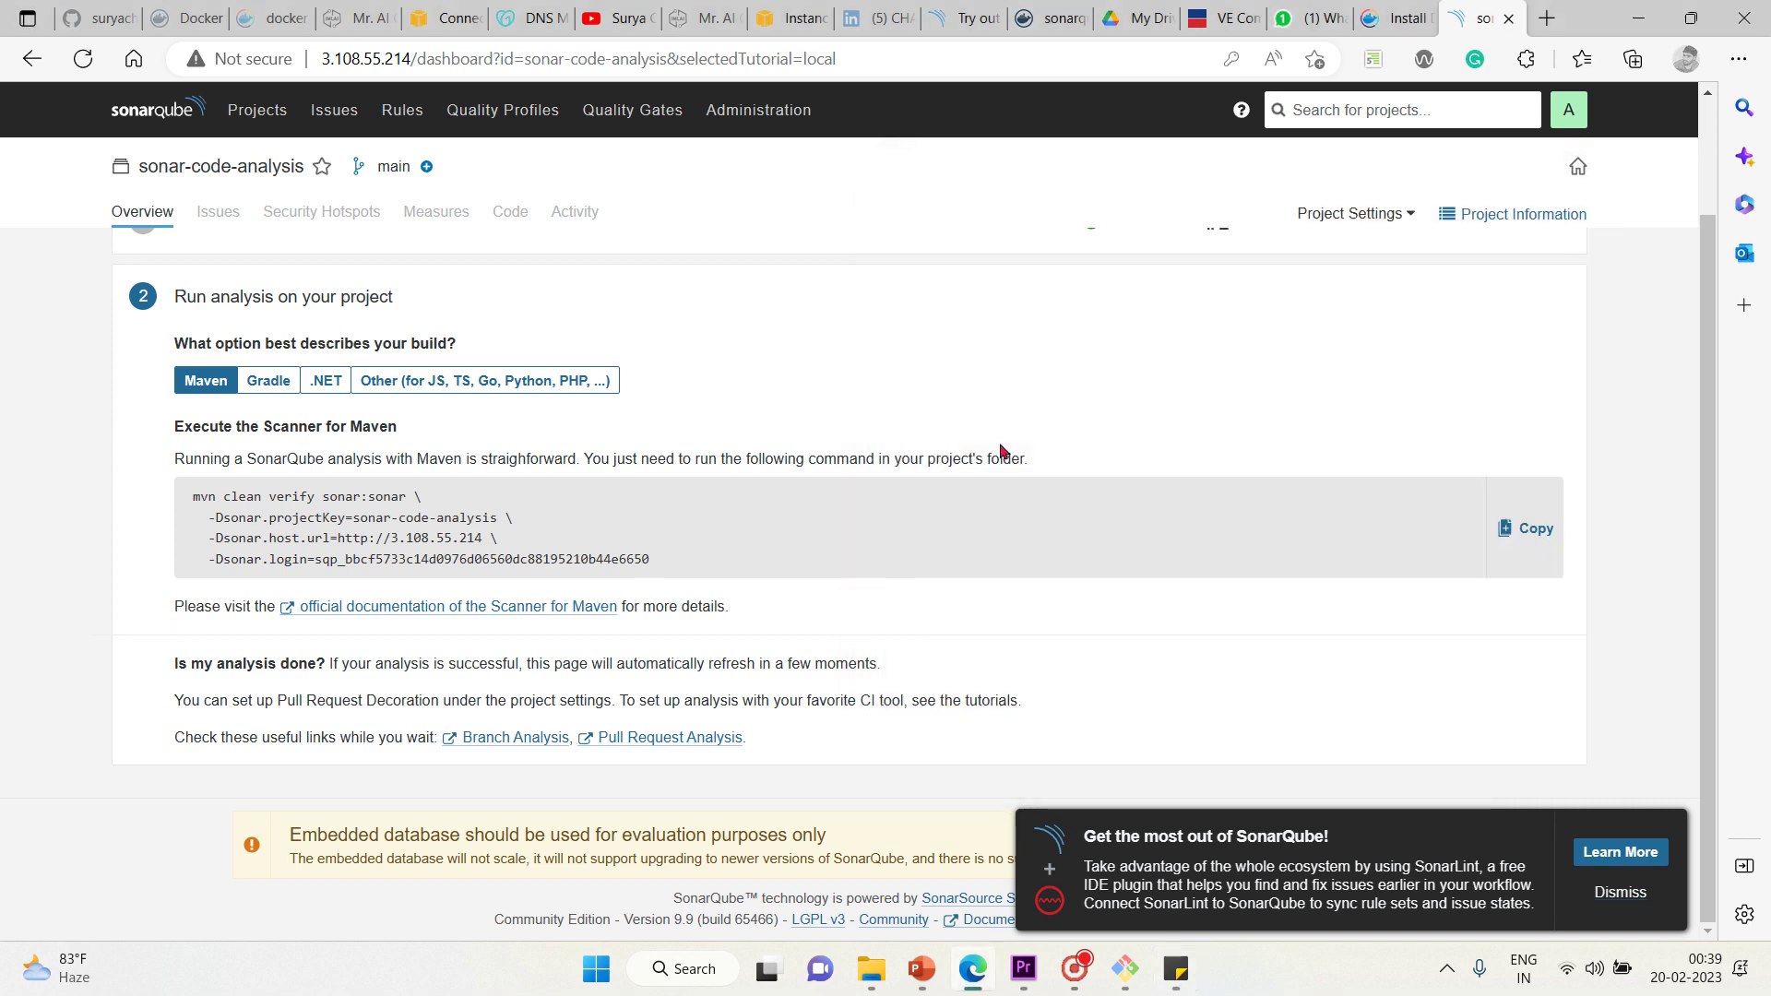
Dismiss the SonarLint promotion and review the Maven scanner command and token instructions
click(1620, 893)
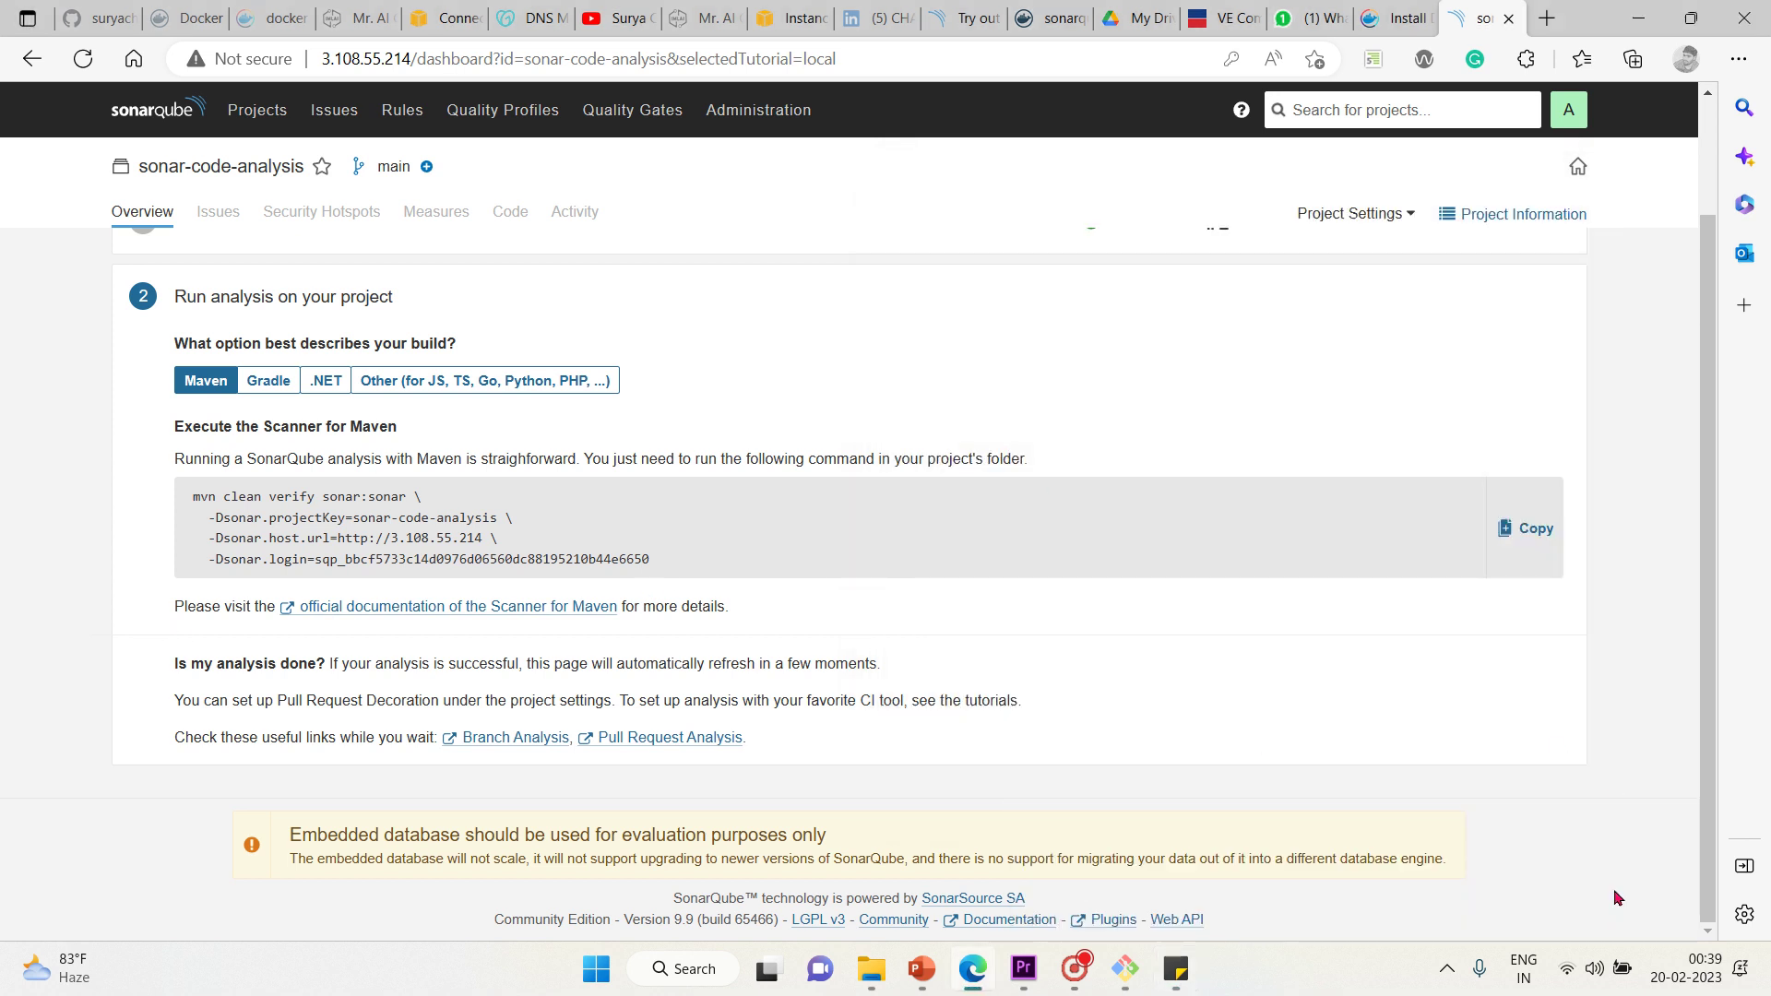
scroll(1714, 587, up, 2)
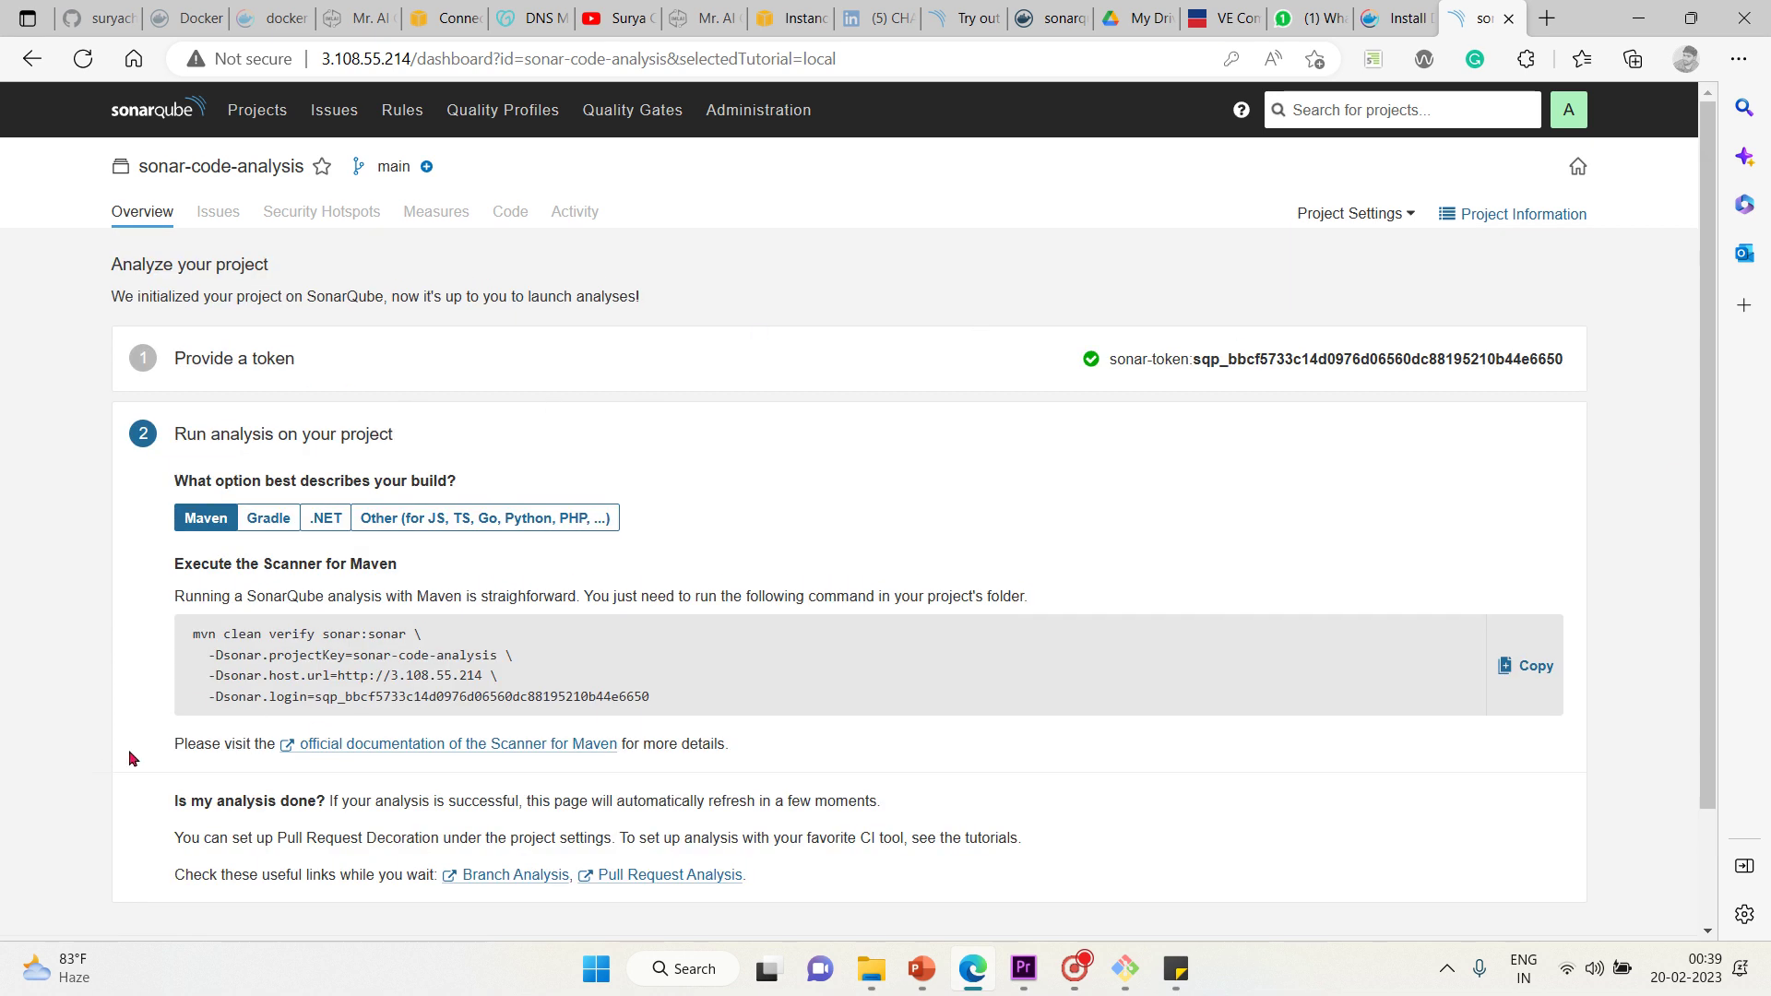
scroll(130, 757, down, 2)
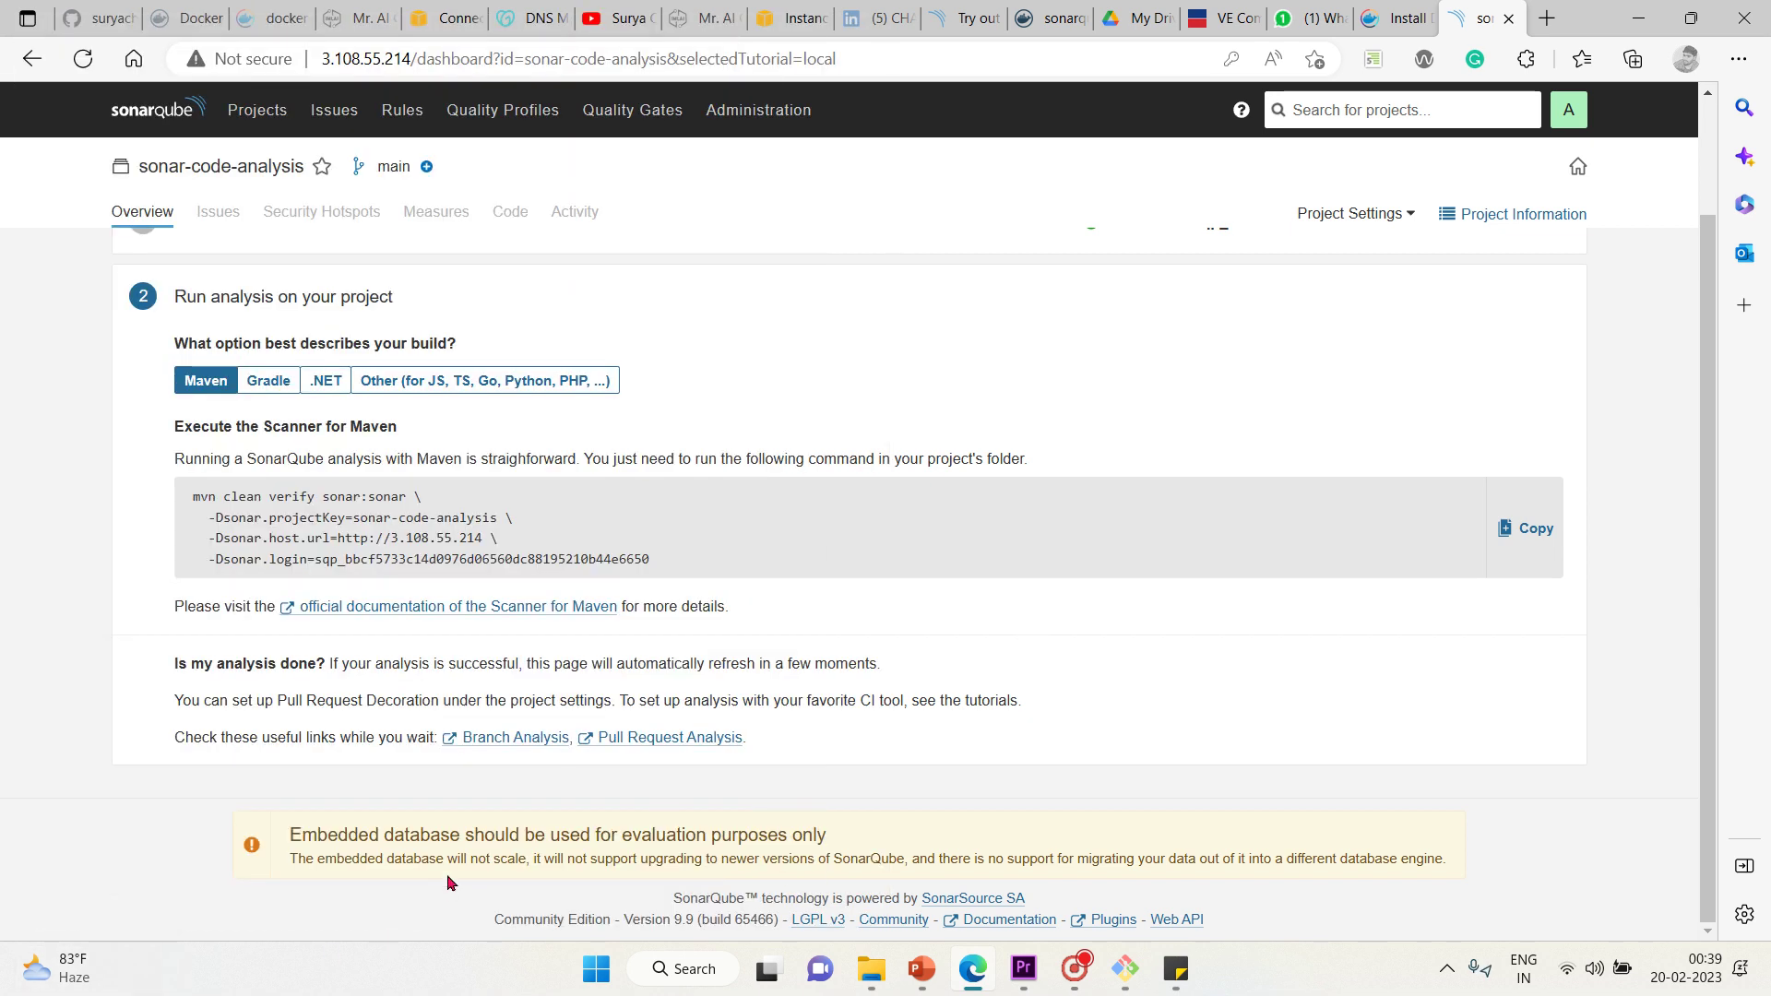
scroll(365, 885, up, 2)
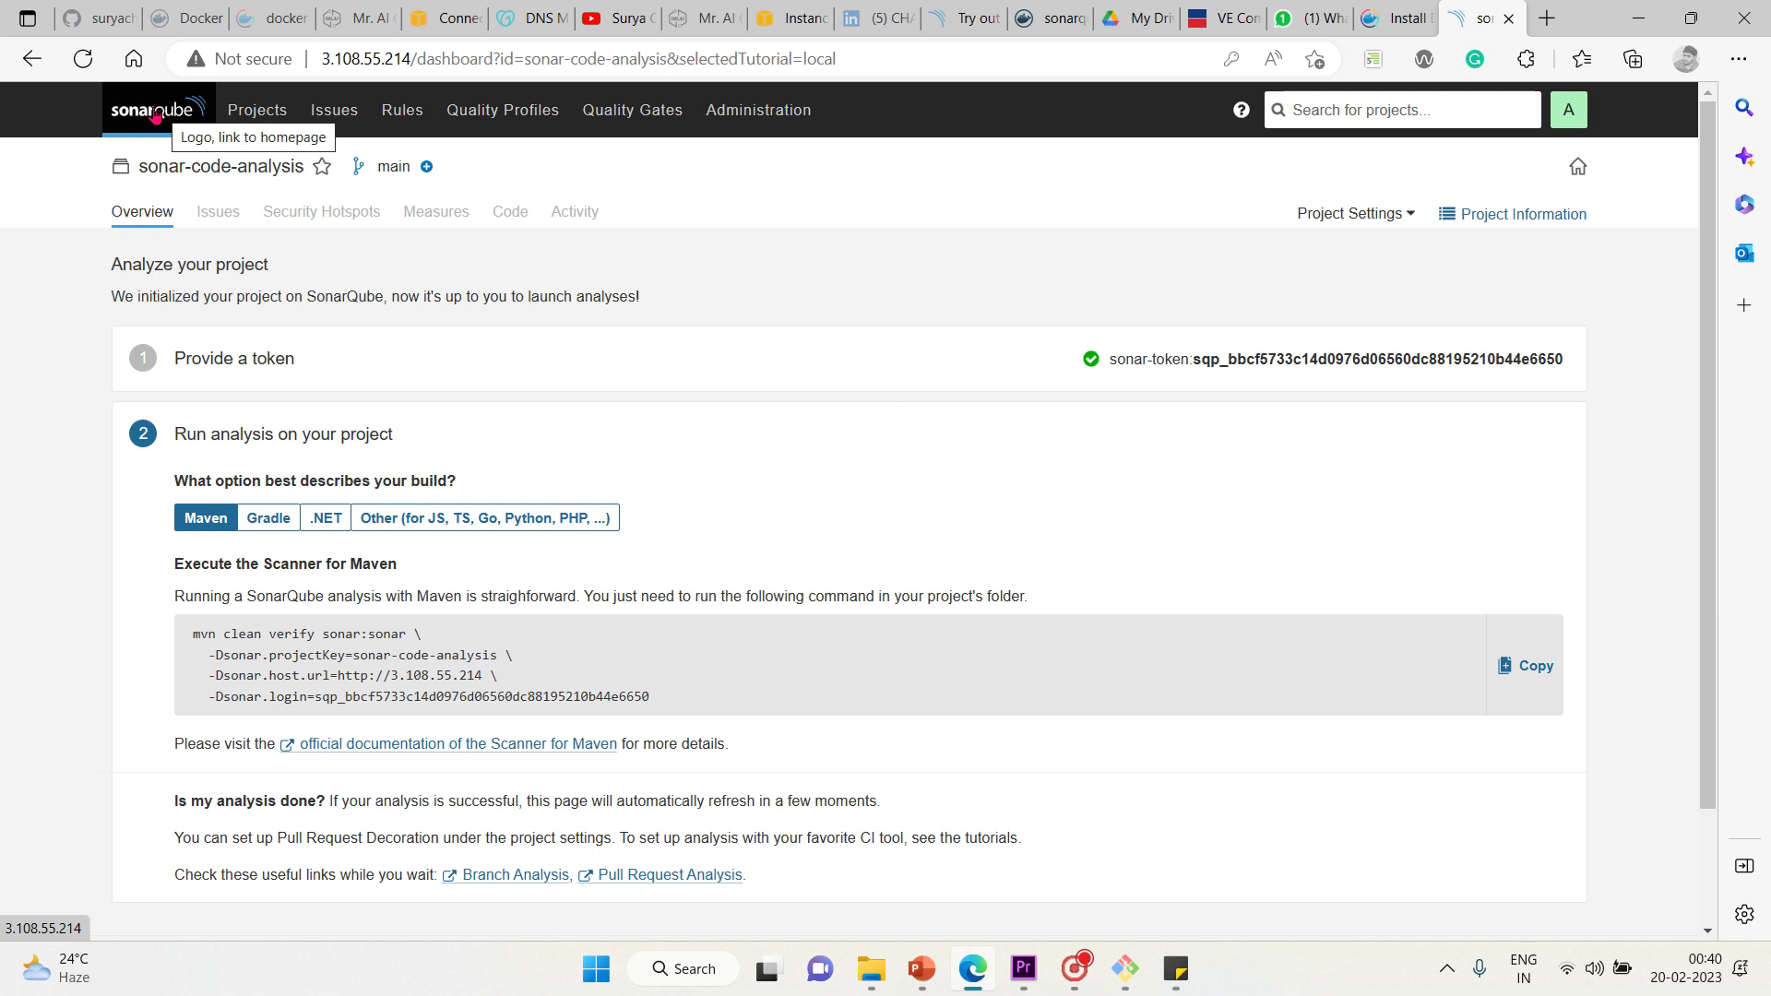
From the projects overview, view the Create Project > More options, then return to Projects
click(161, 121)
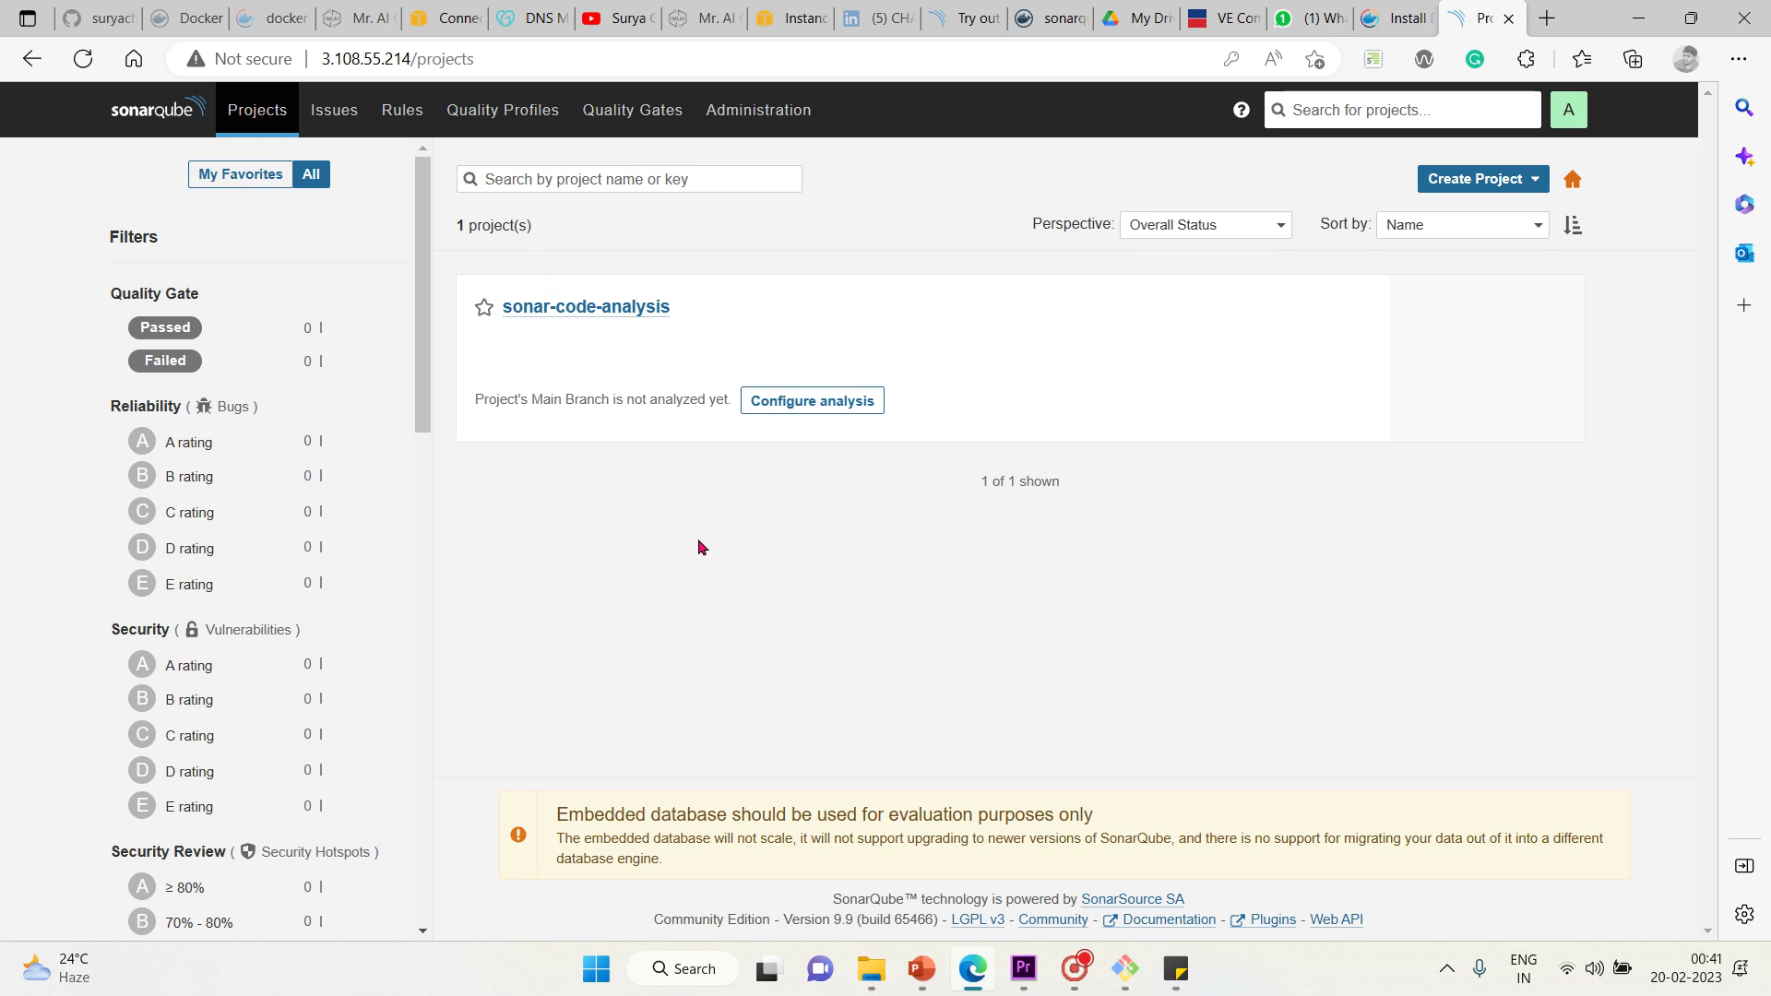
click(1492, 178)
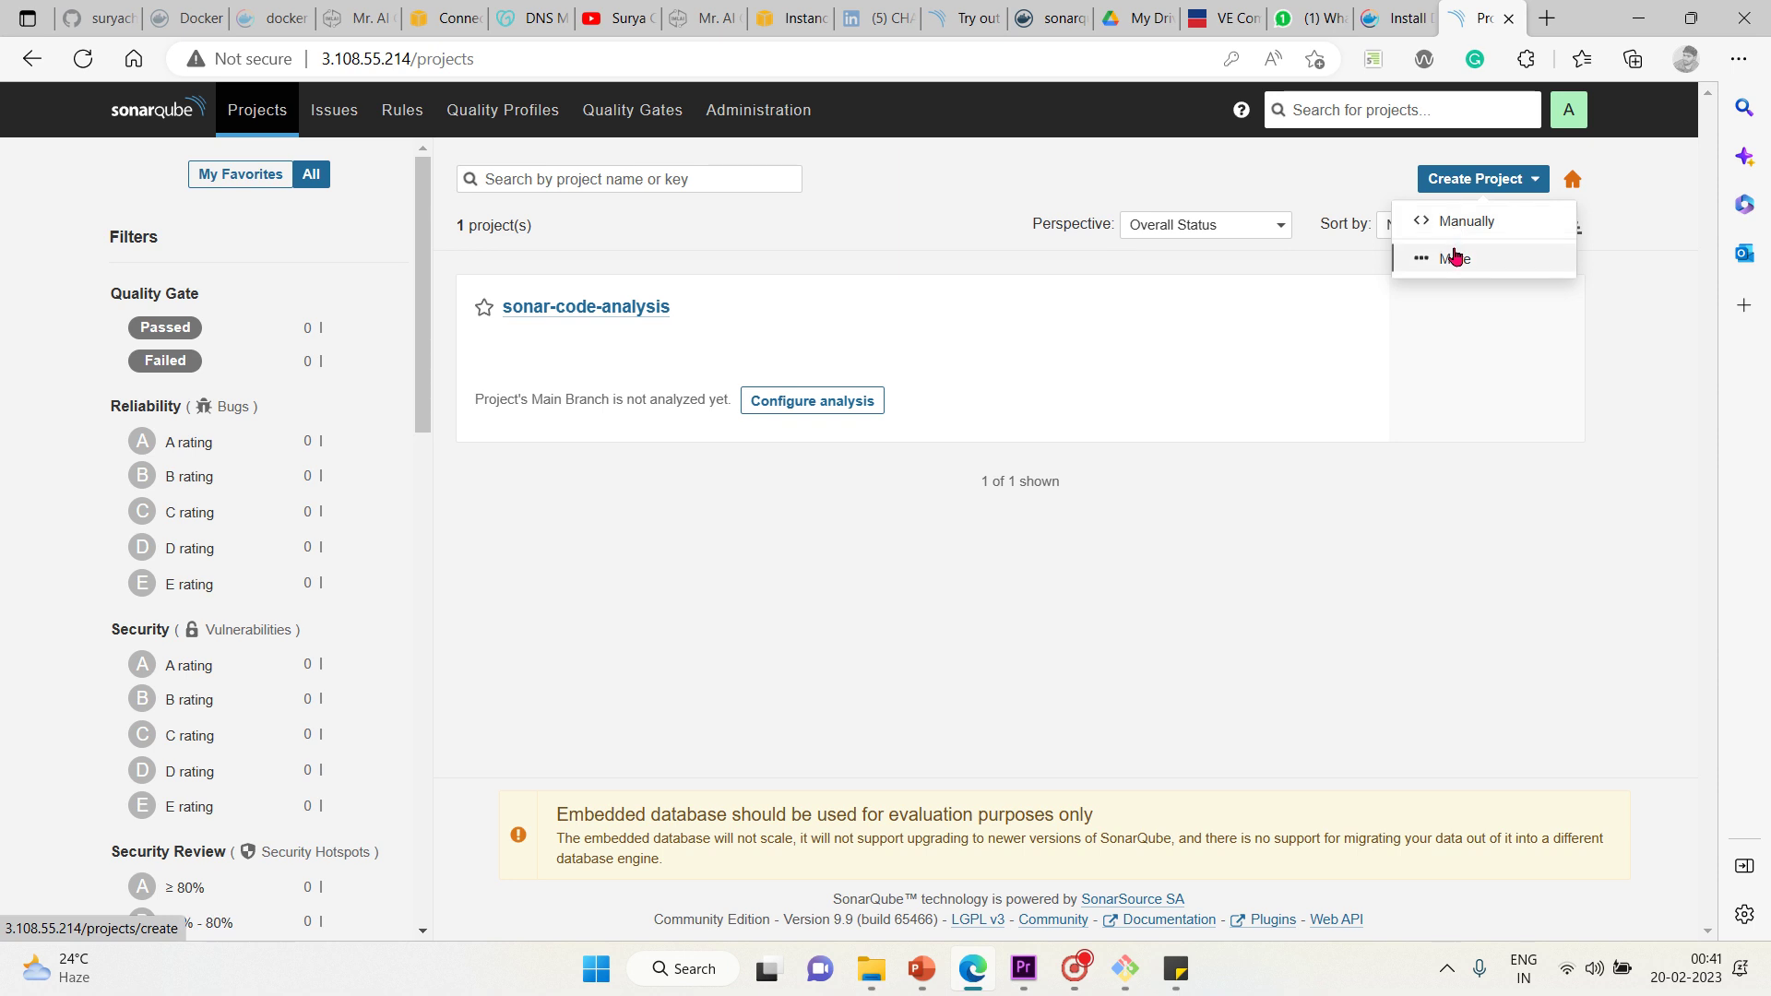
click(1455, 258)
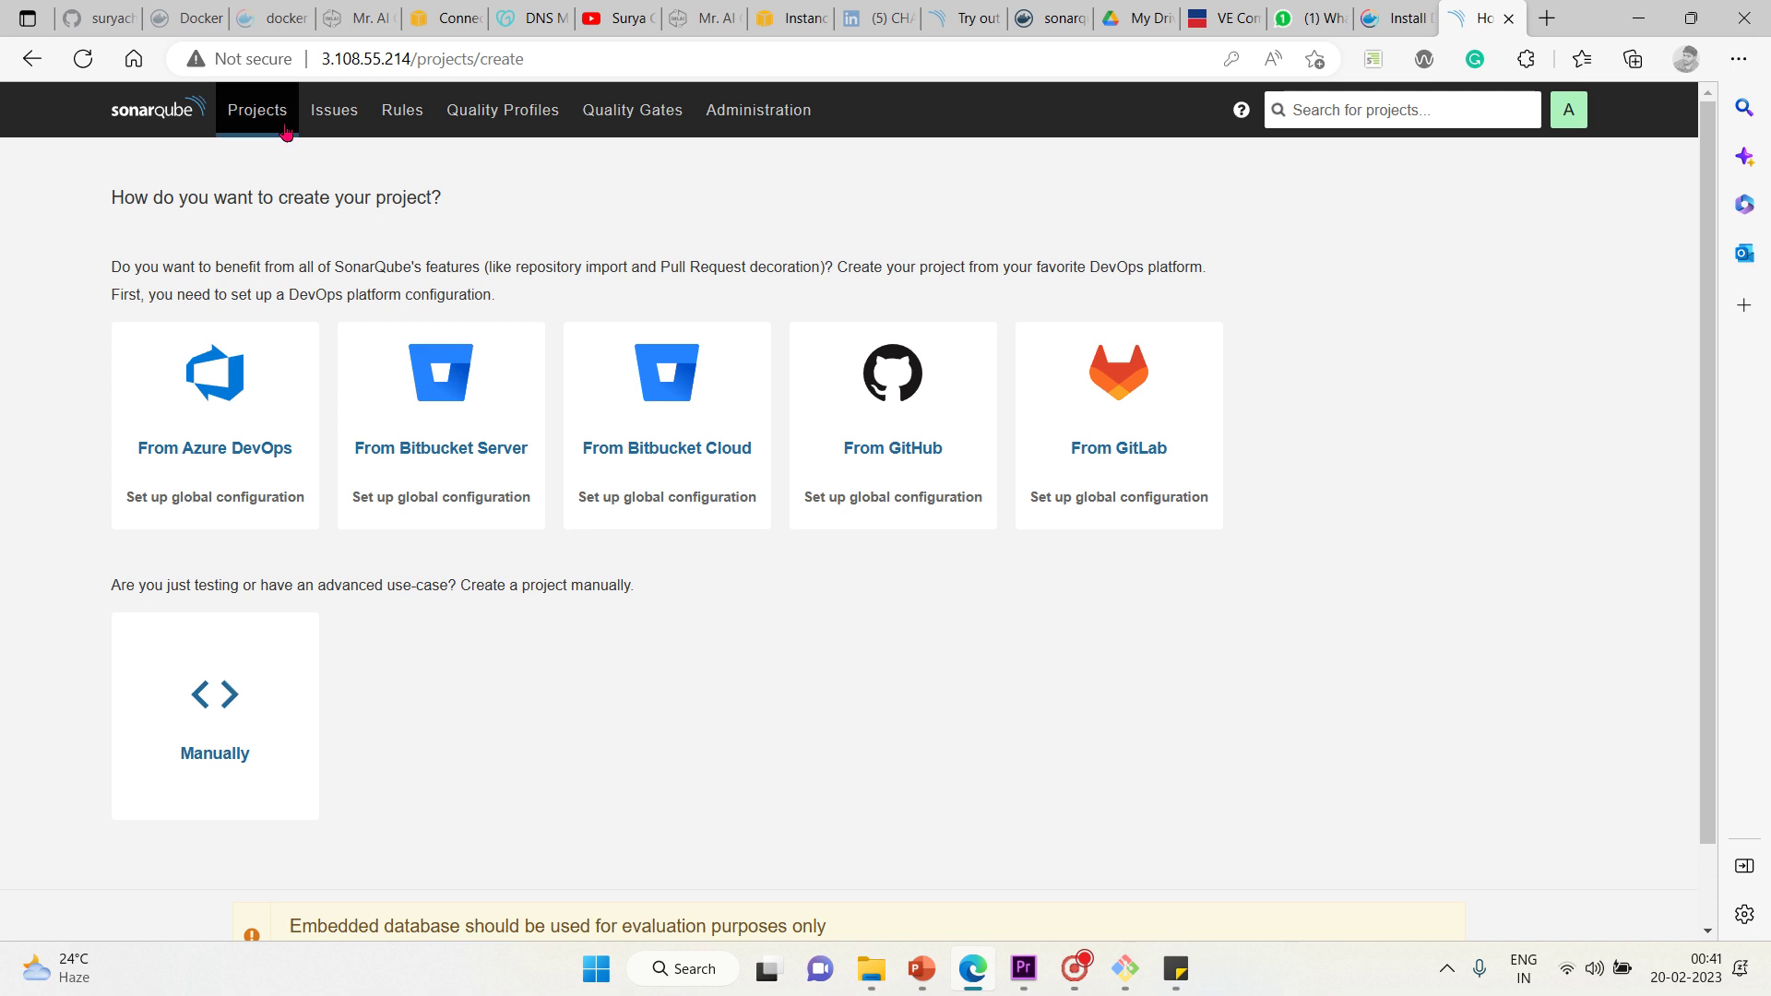
click(150, 113)
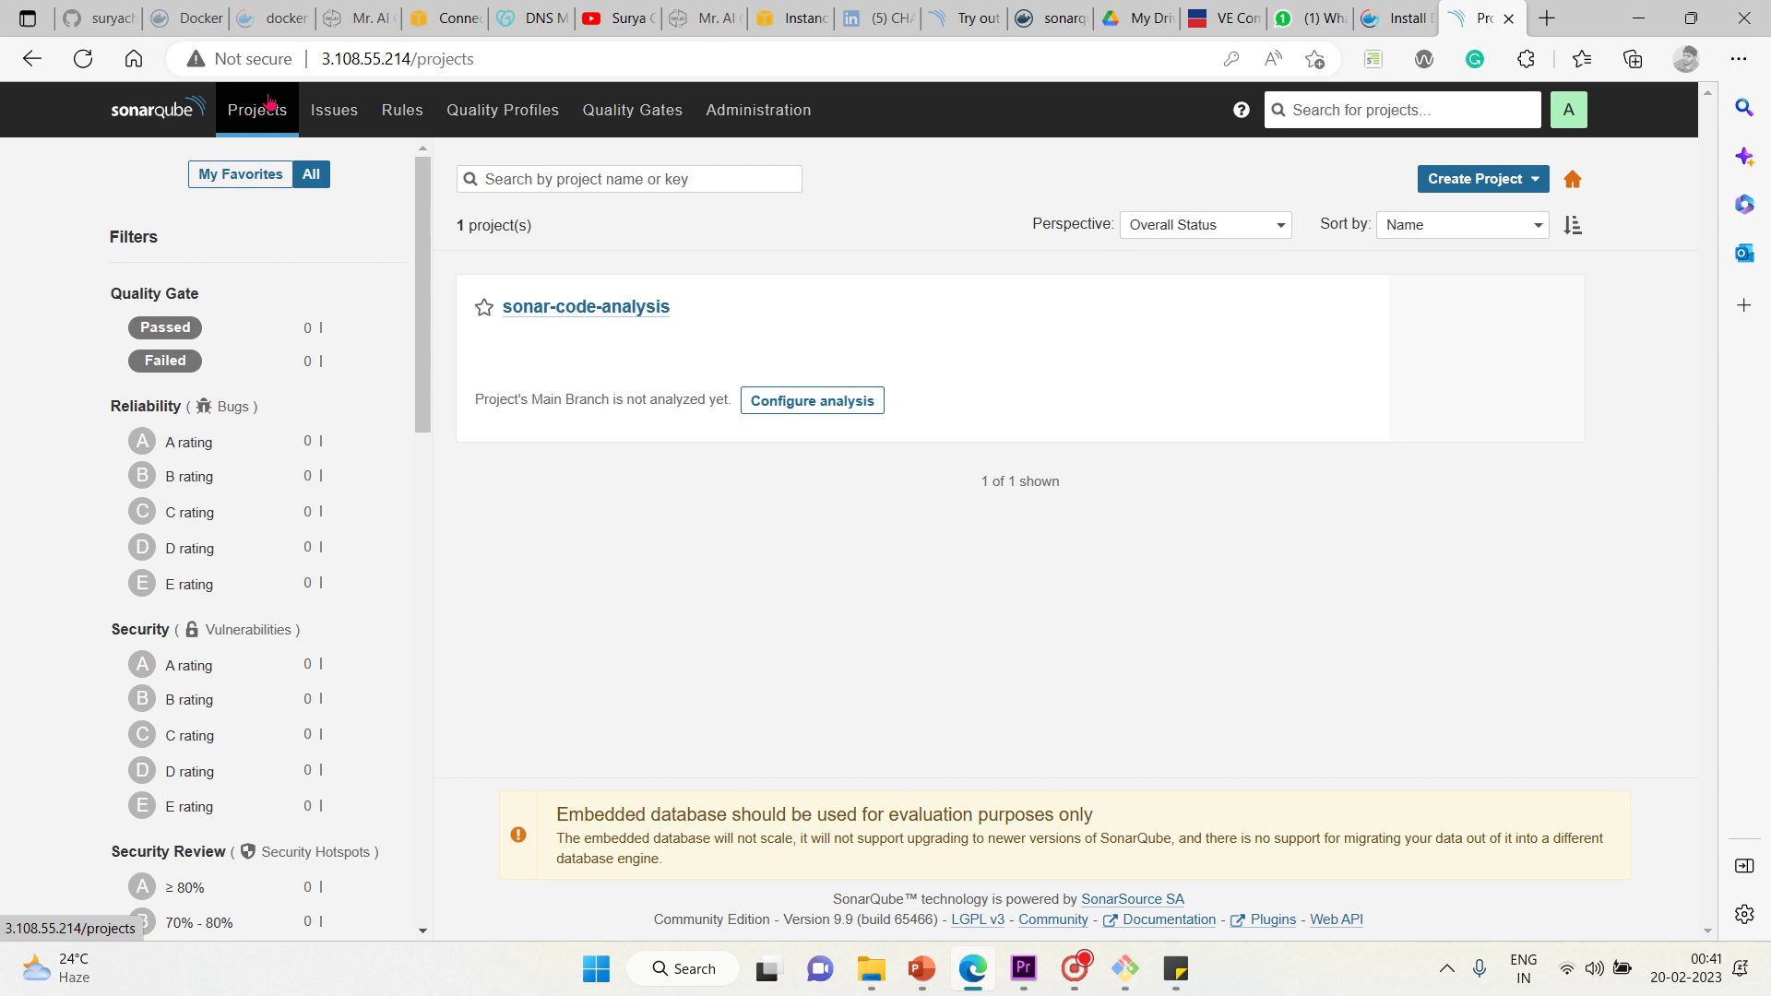
click(342, 117)
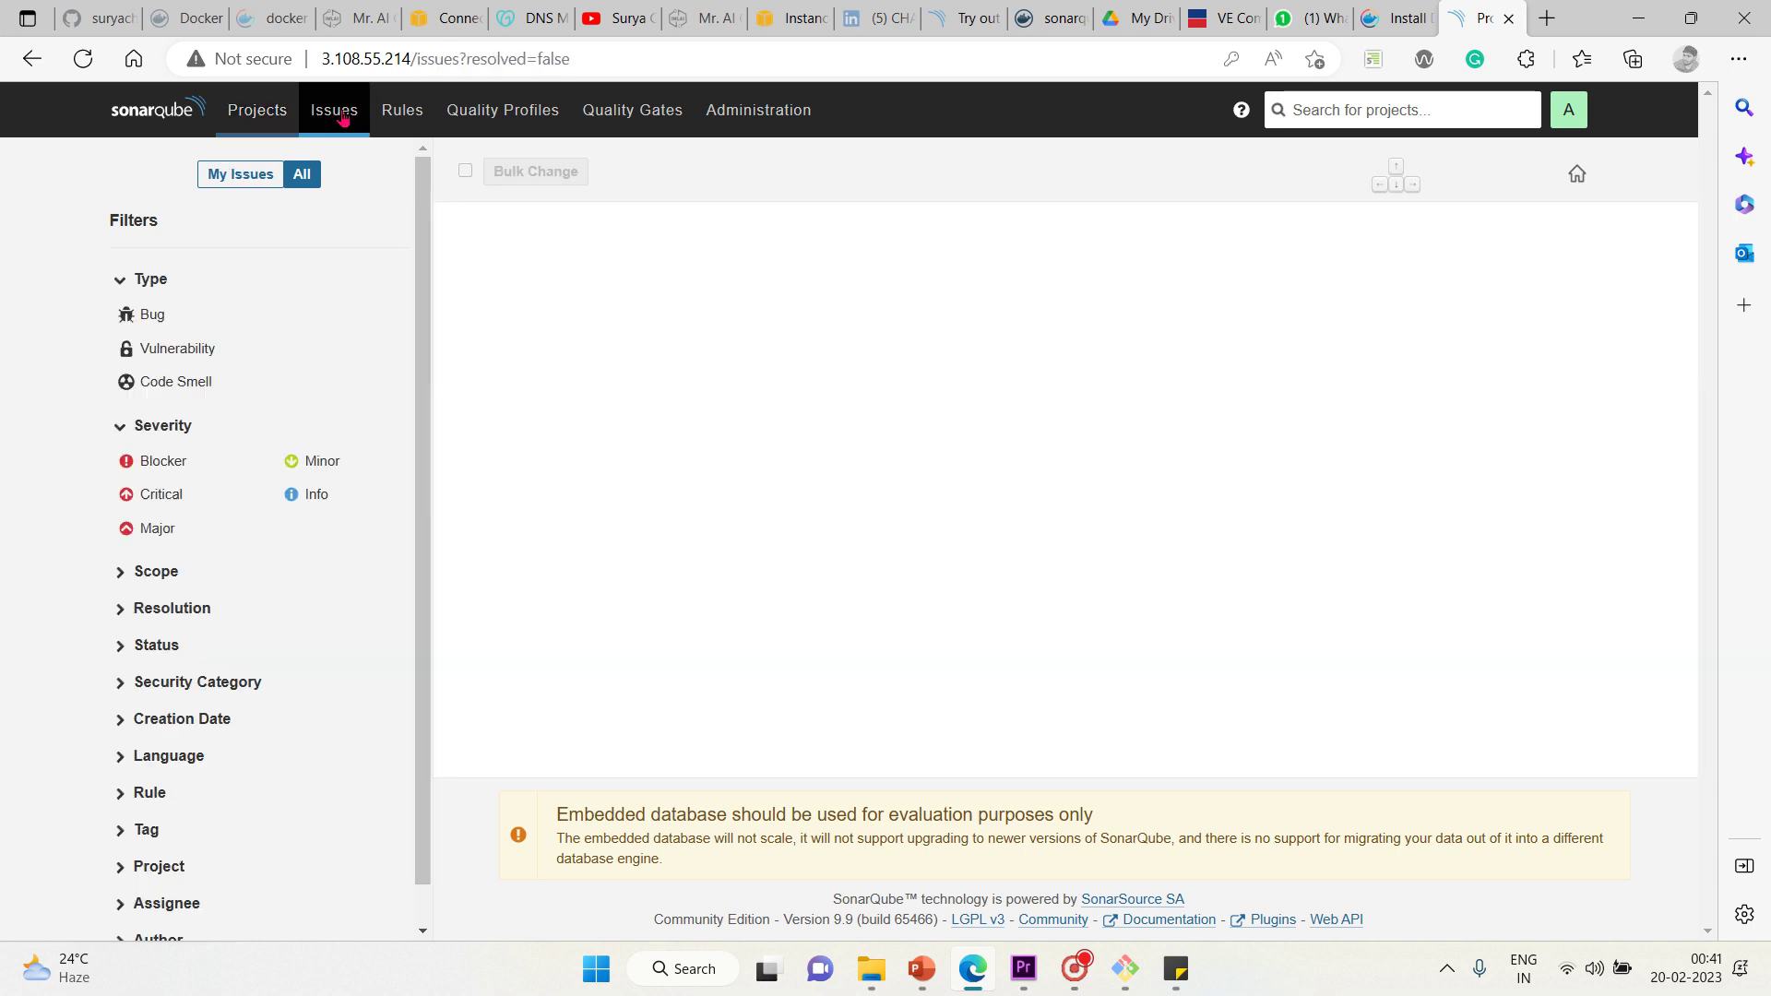
click(262, 126)
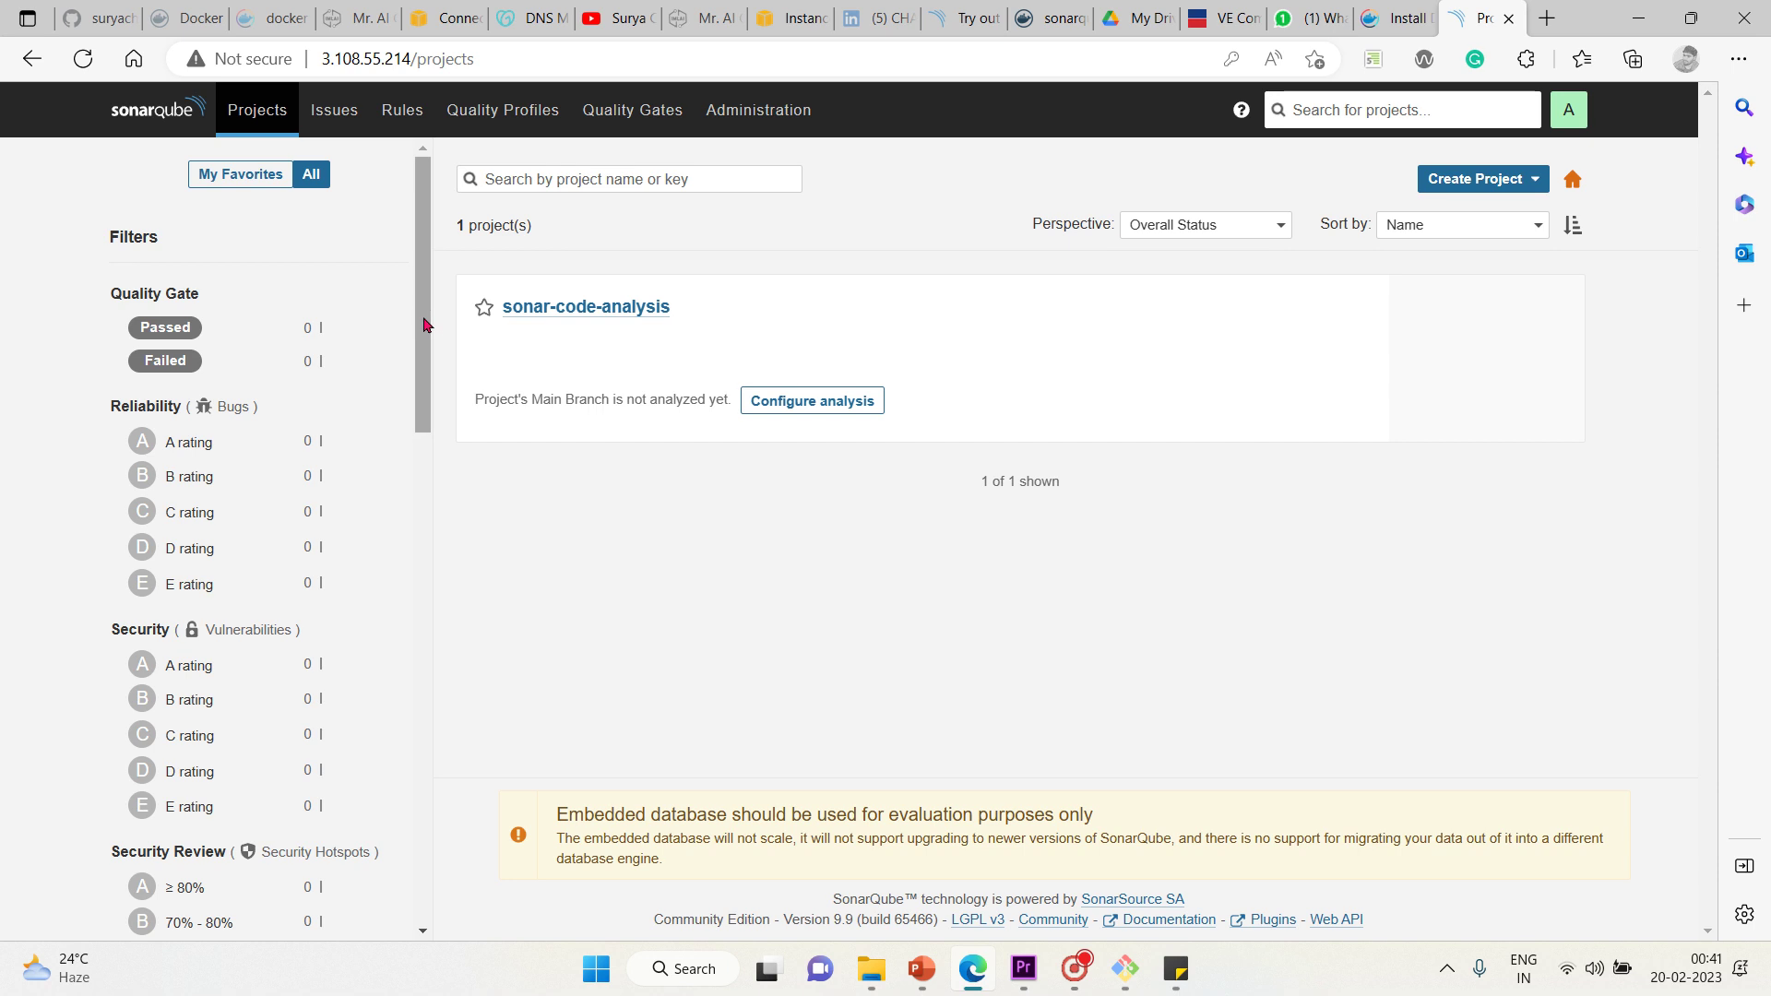
drag(426, 323, 455, 300)
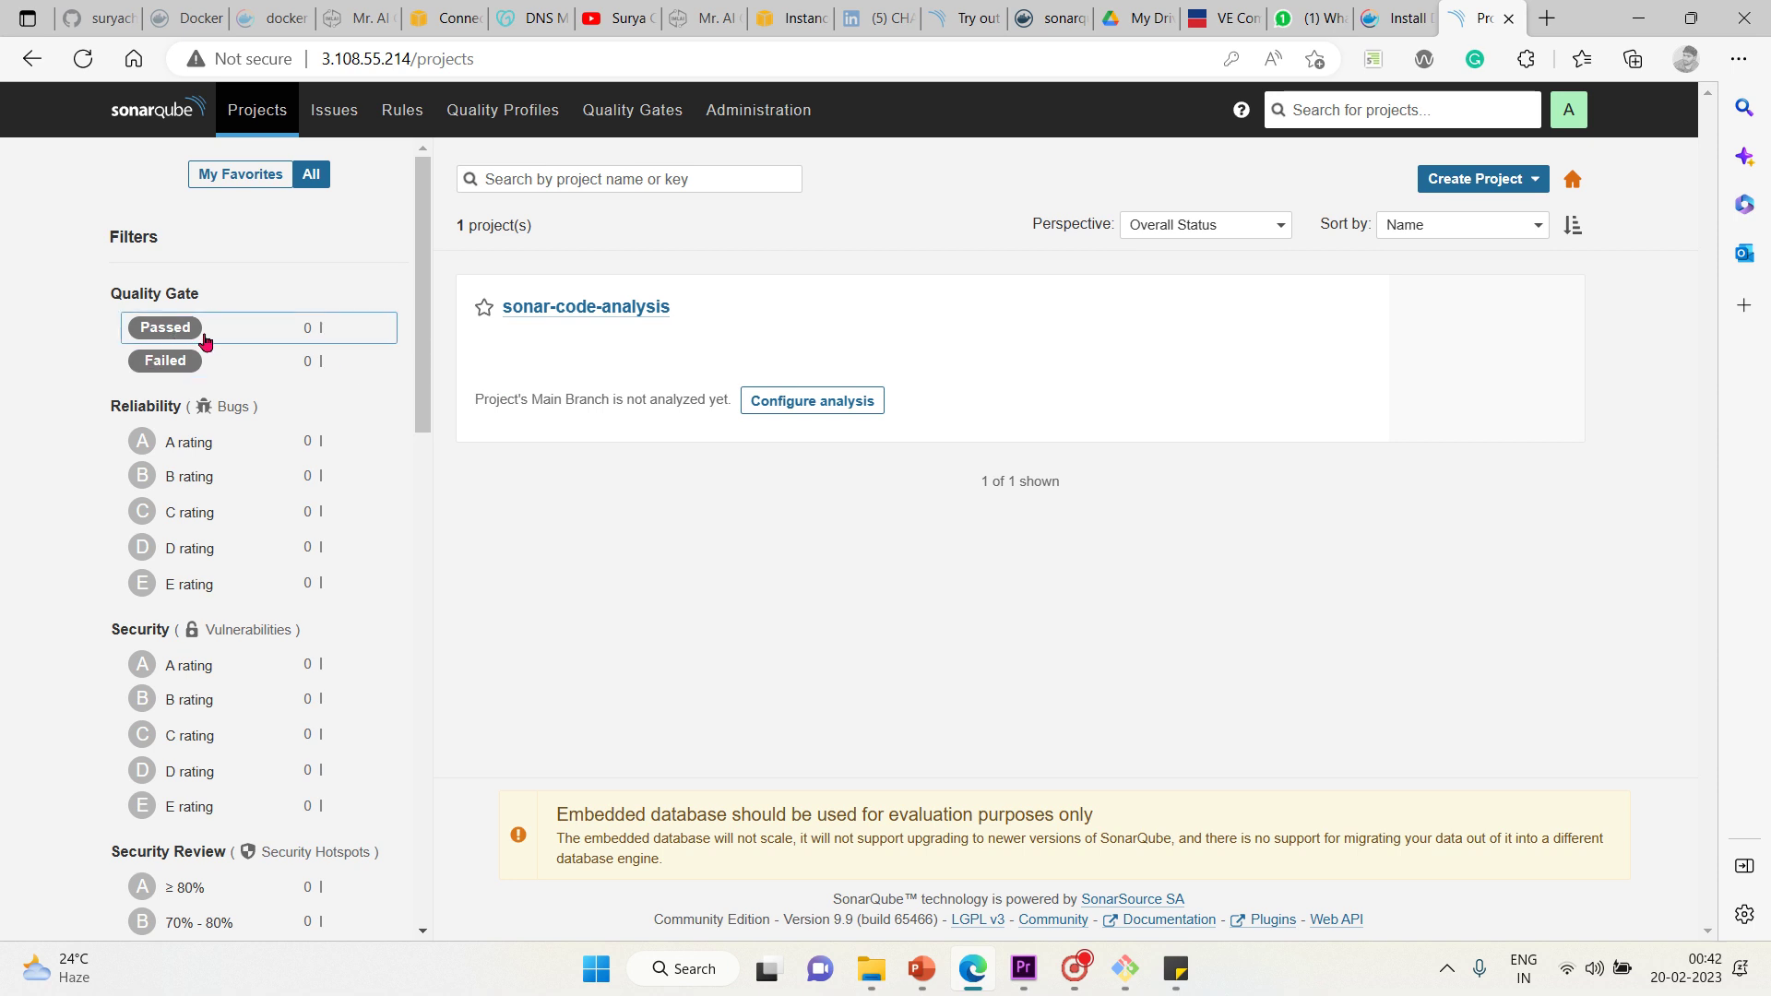
drag(431, 268, 425, 312)
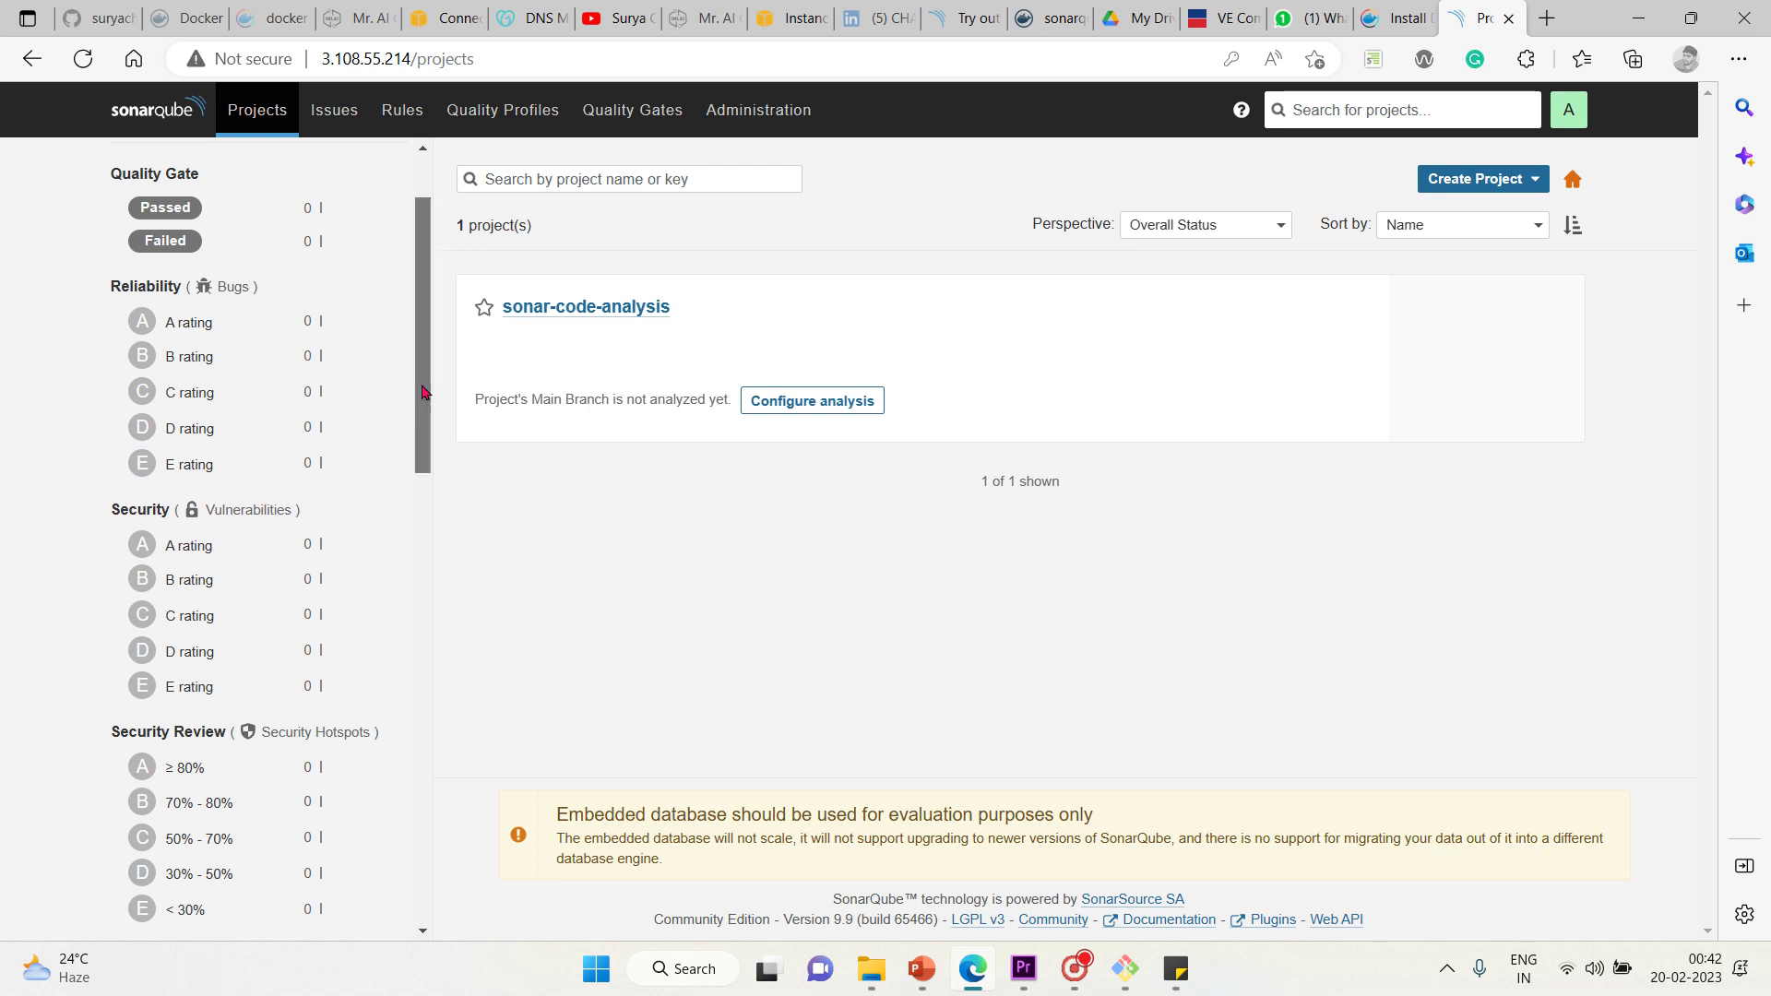
drag(422, 392, 402, 477)
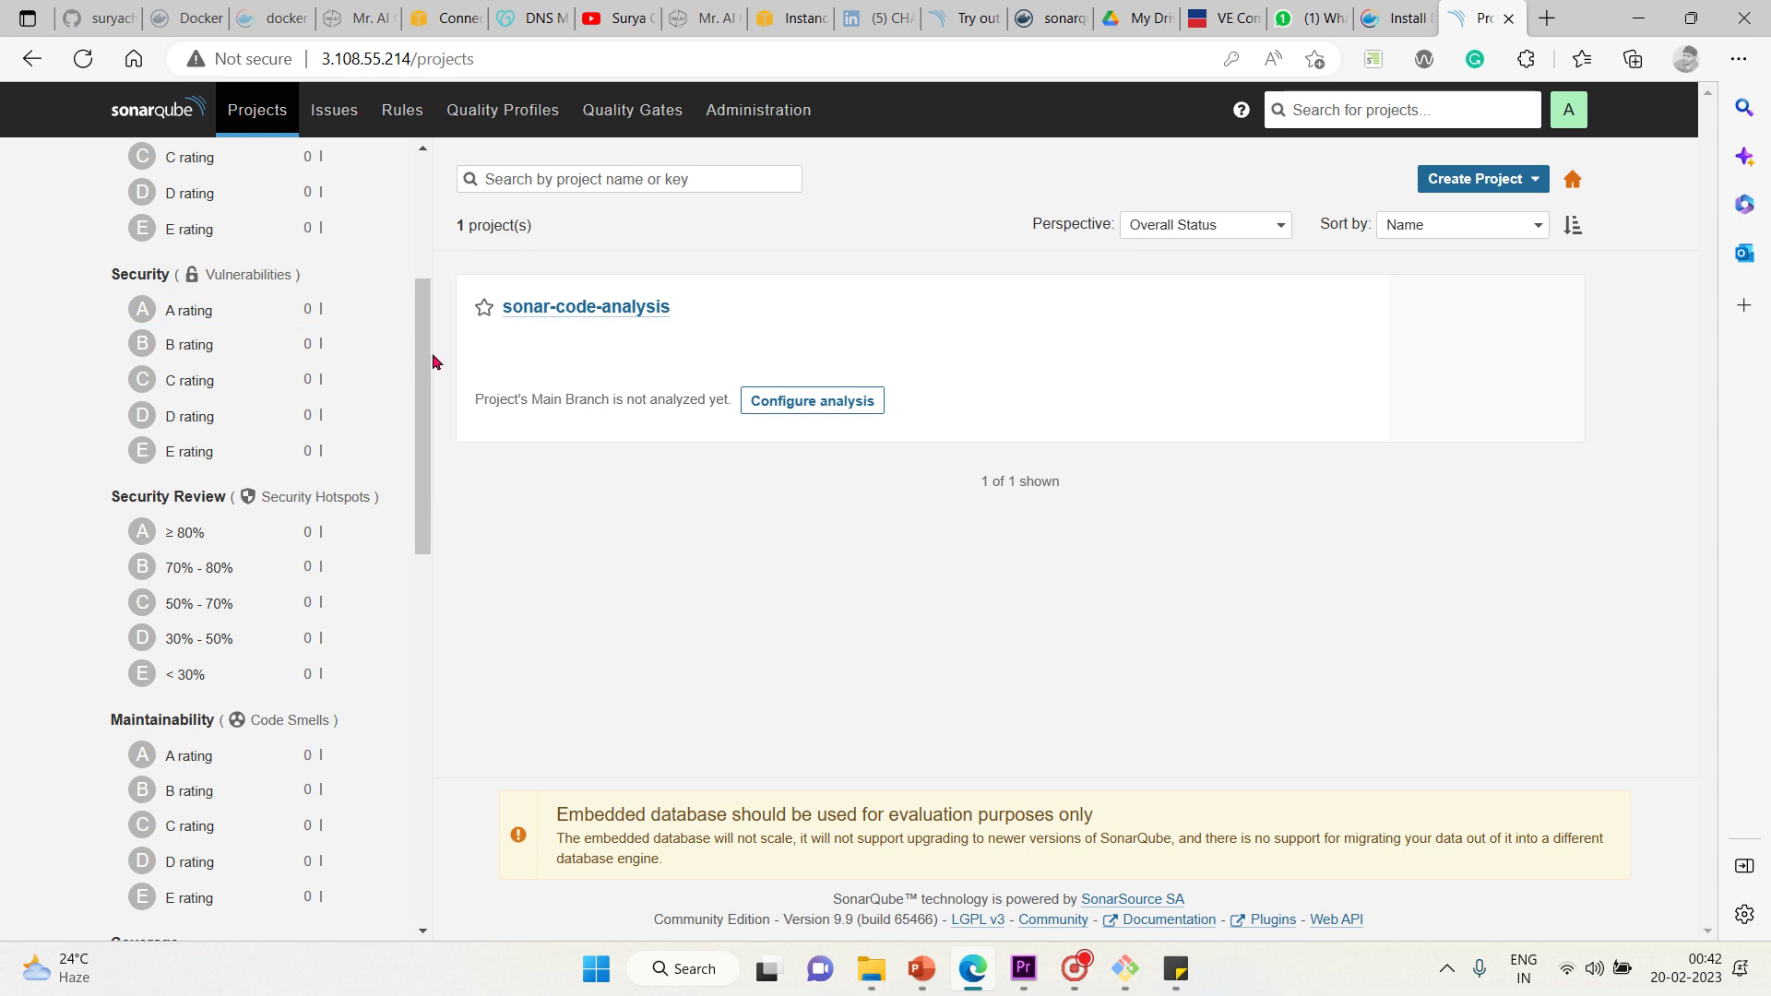
drag(427, 371, 427, 435)
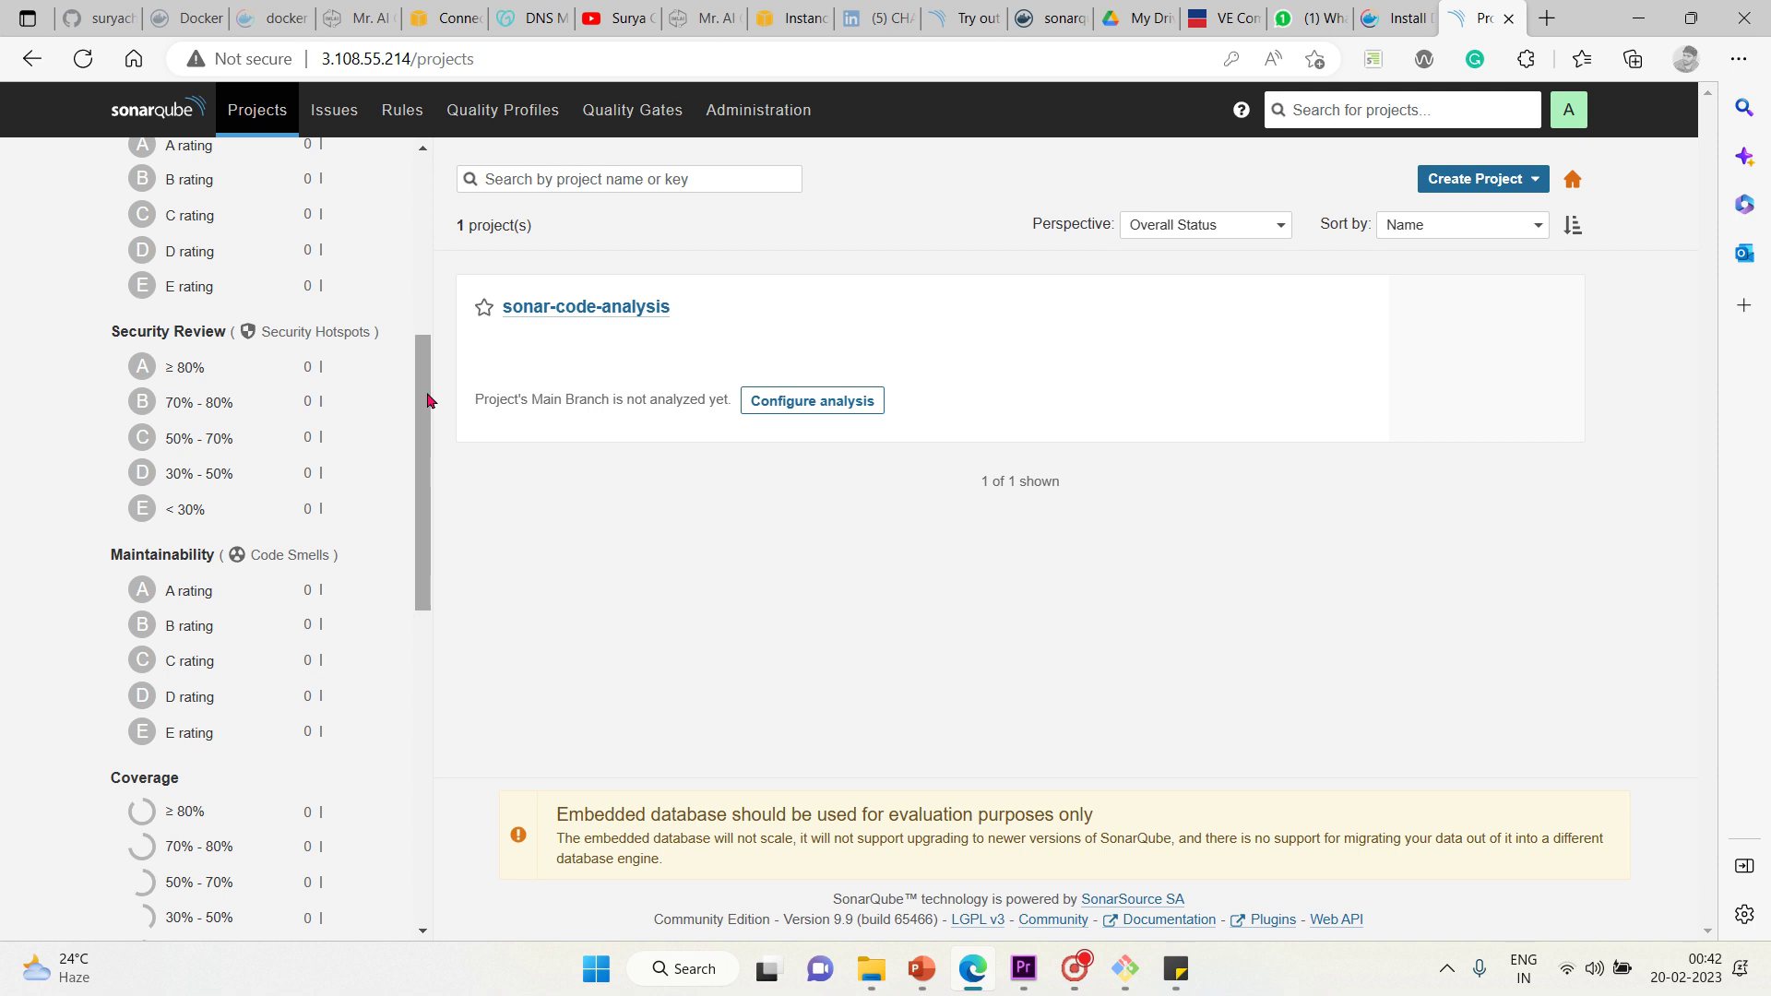
drag(430, 395, 436, 433)
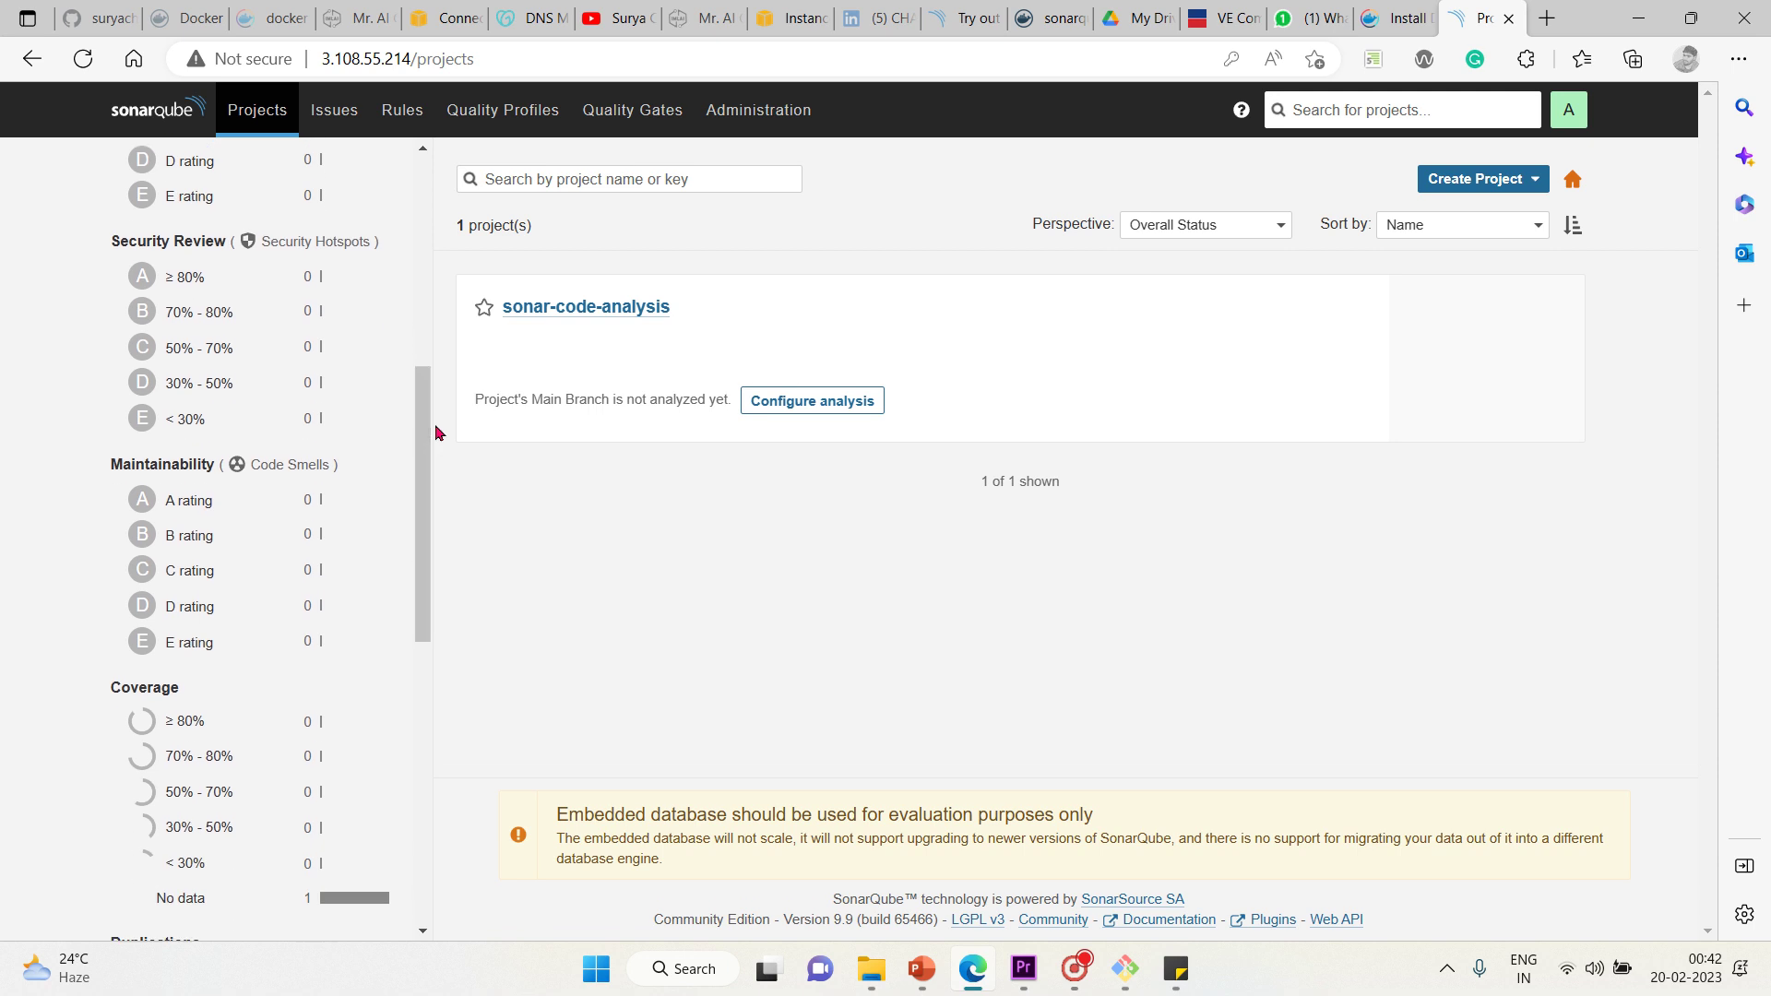
triple_click(446, 471)
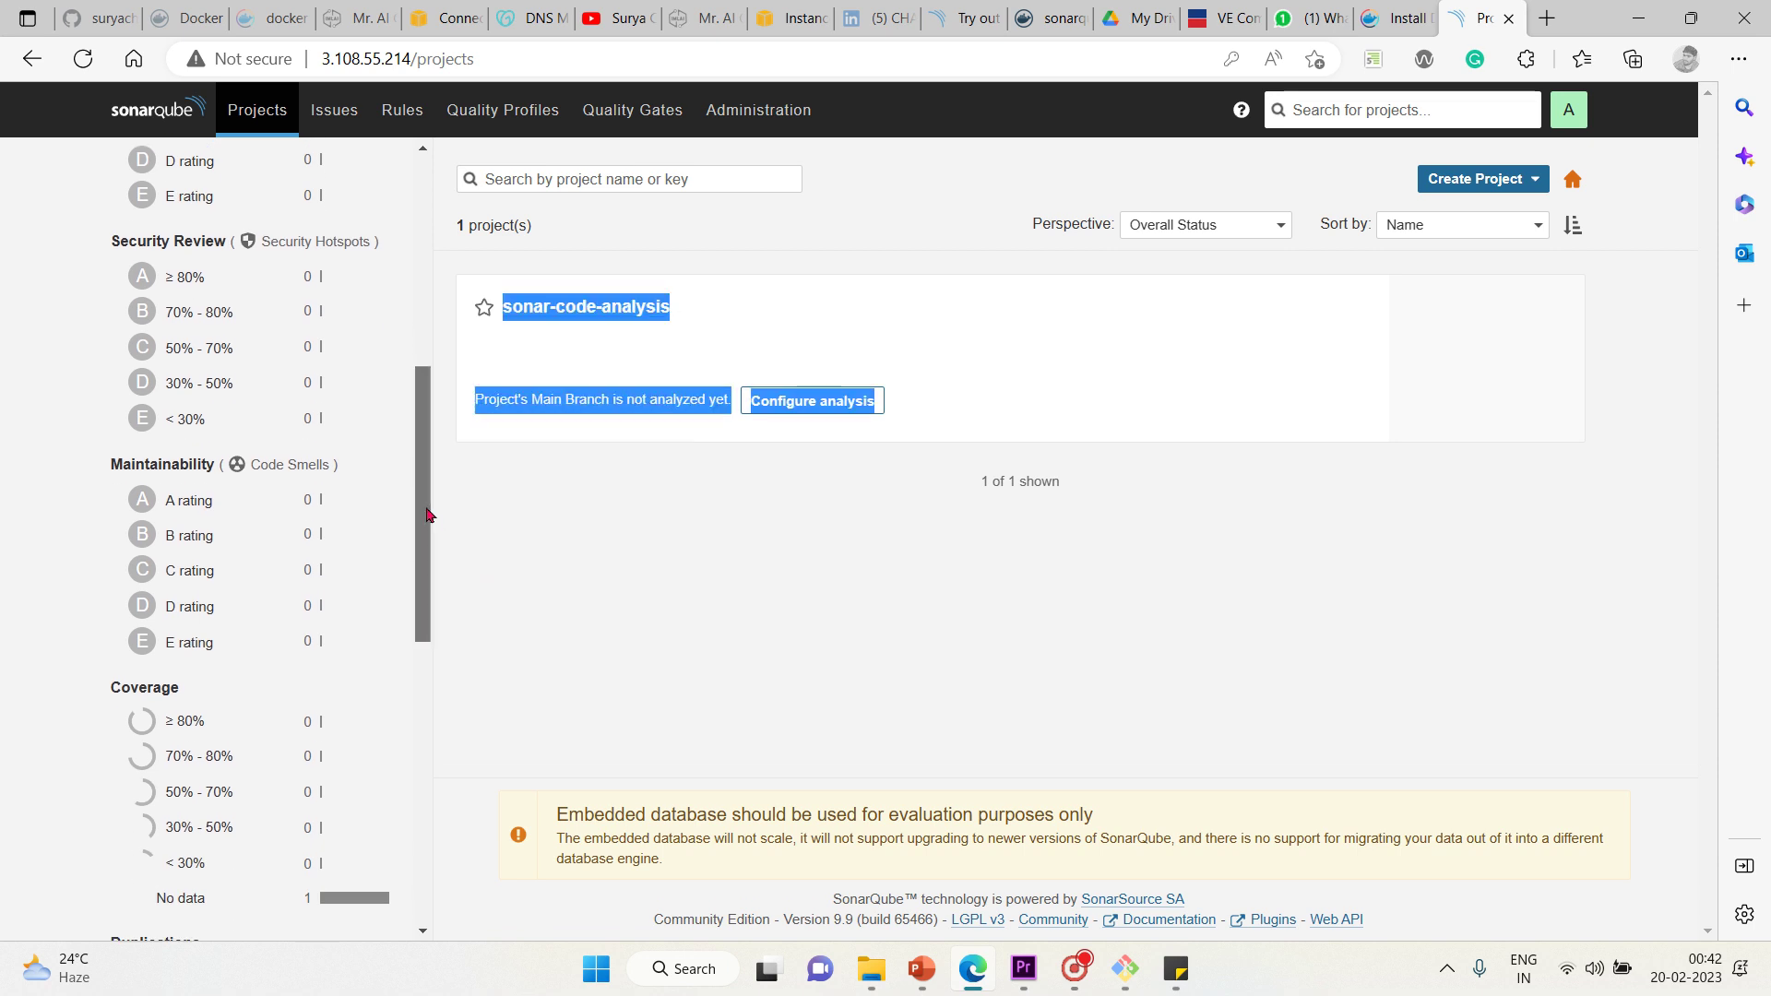
drag(430, 515, 423, 549)
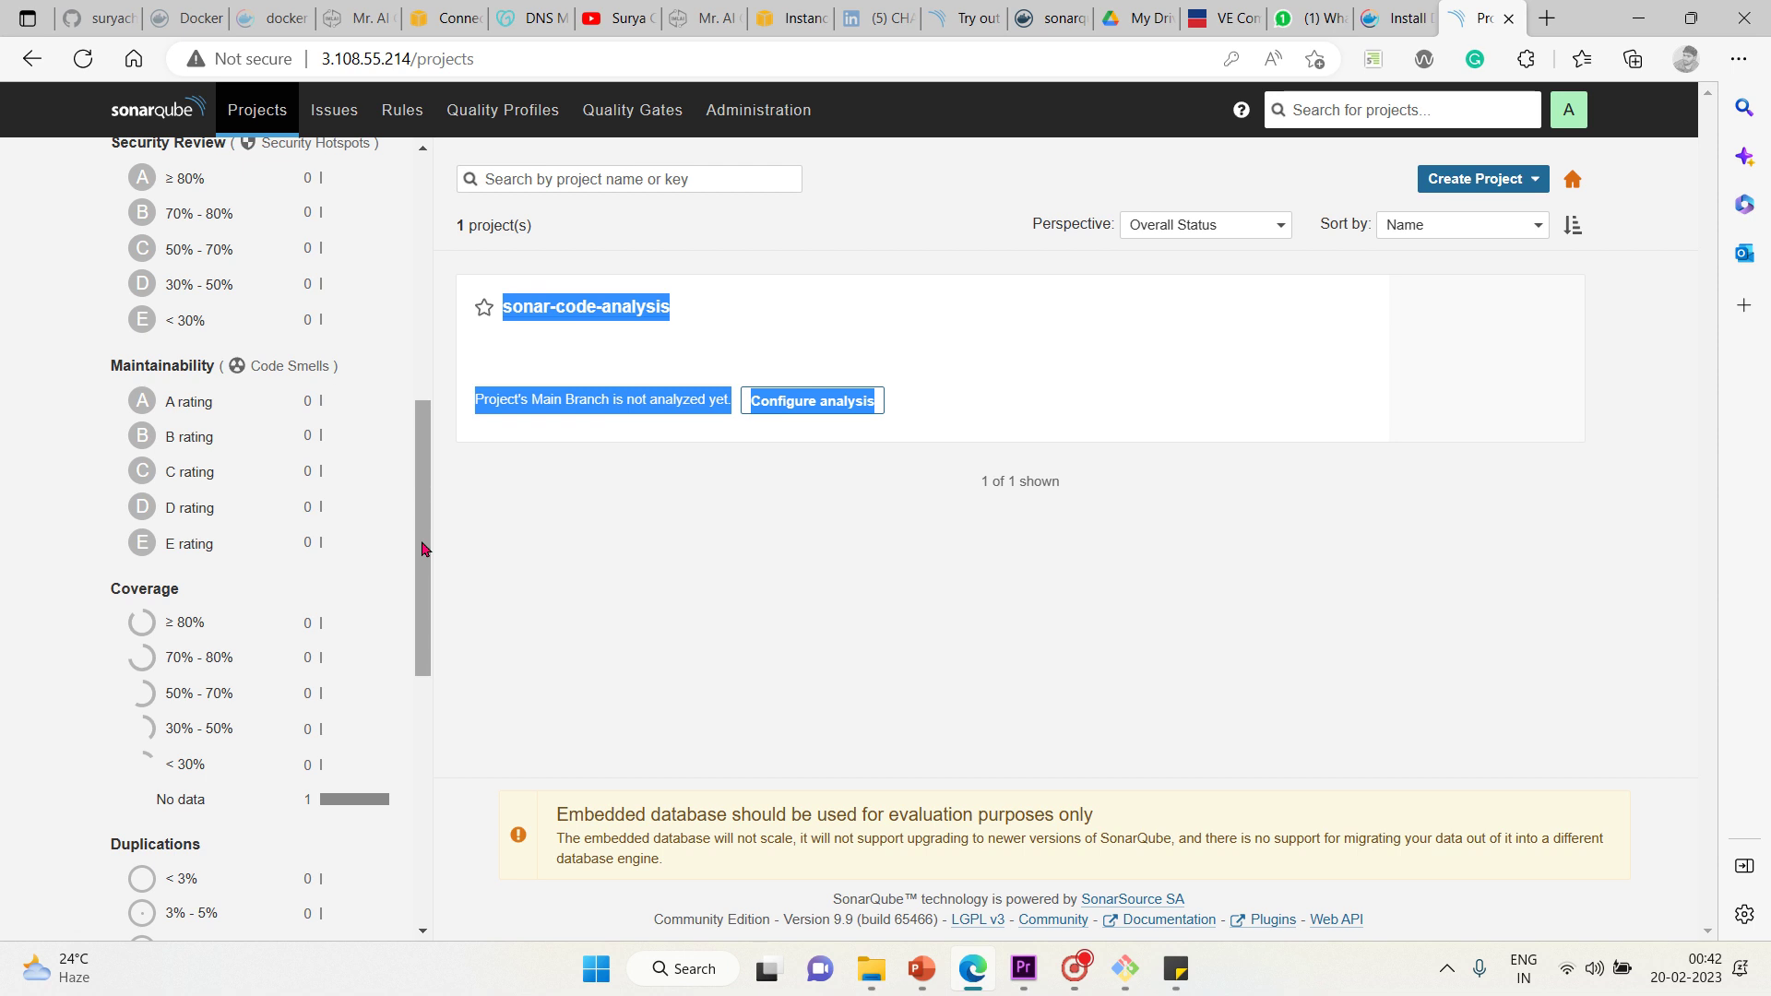
drag(424, 549, 422, 621)
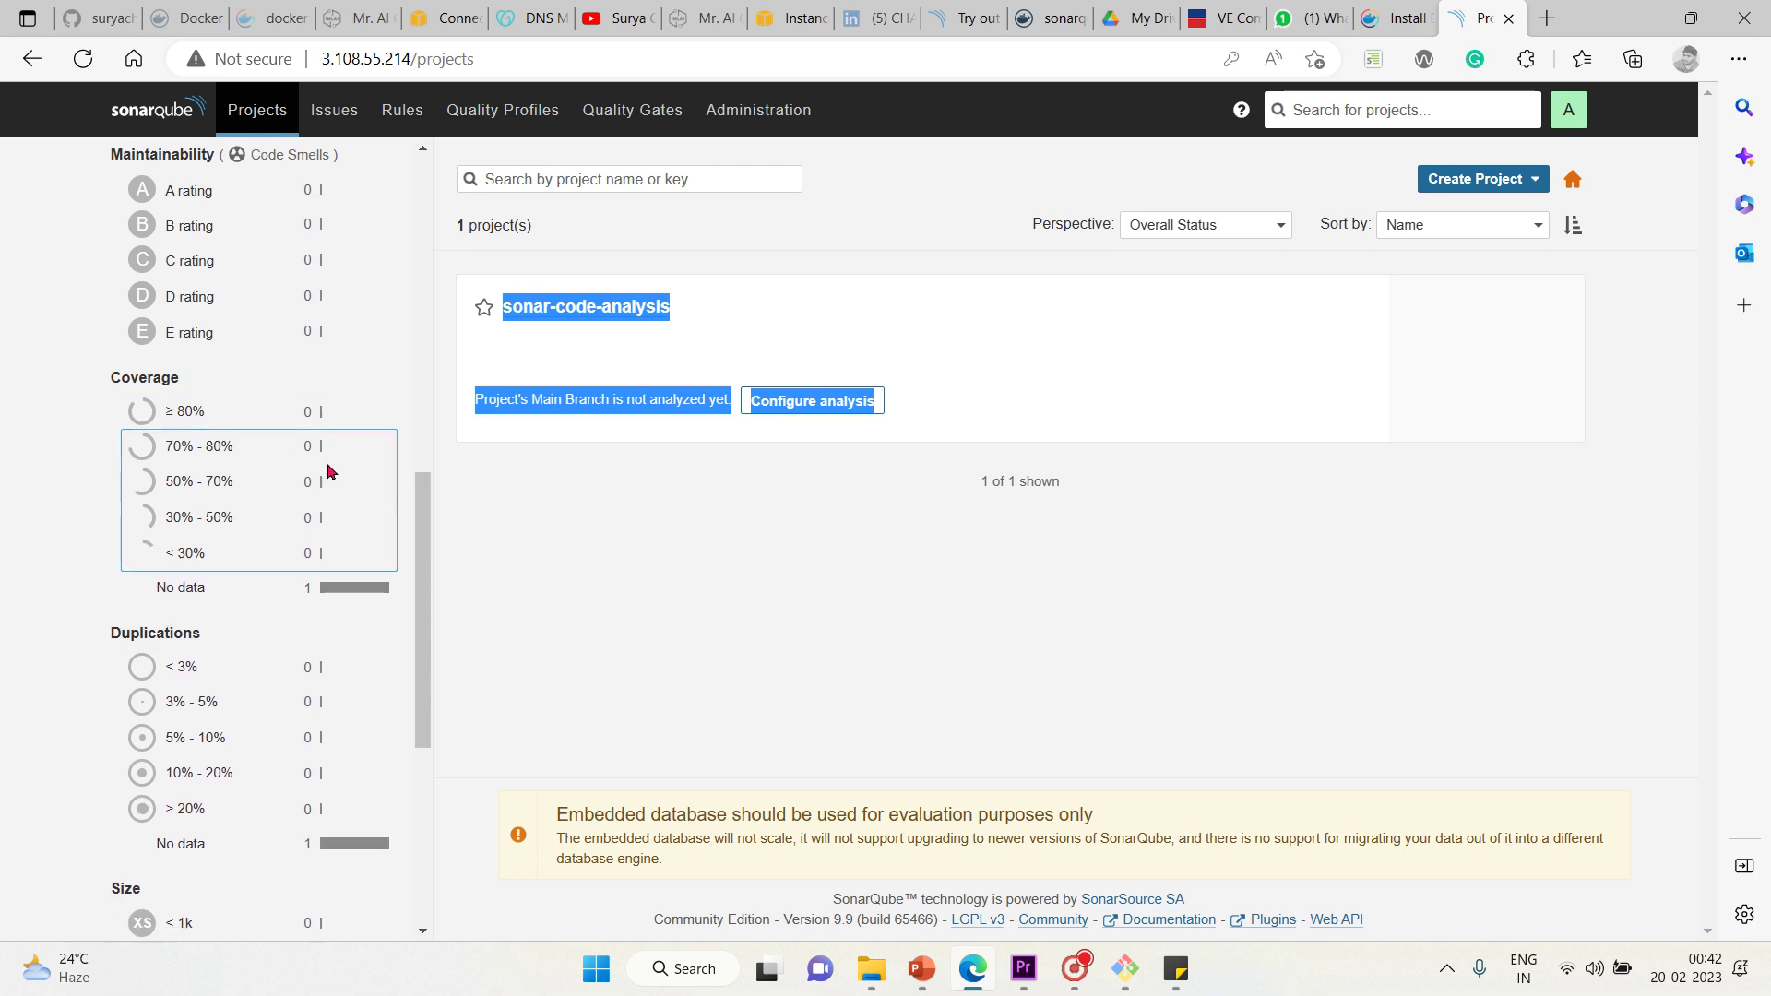
click(529, 590)
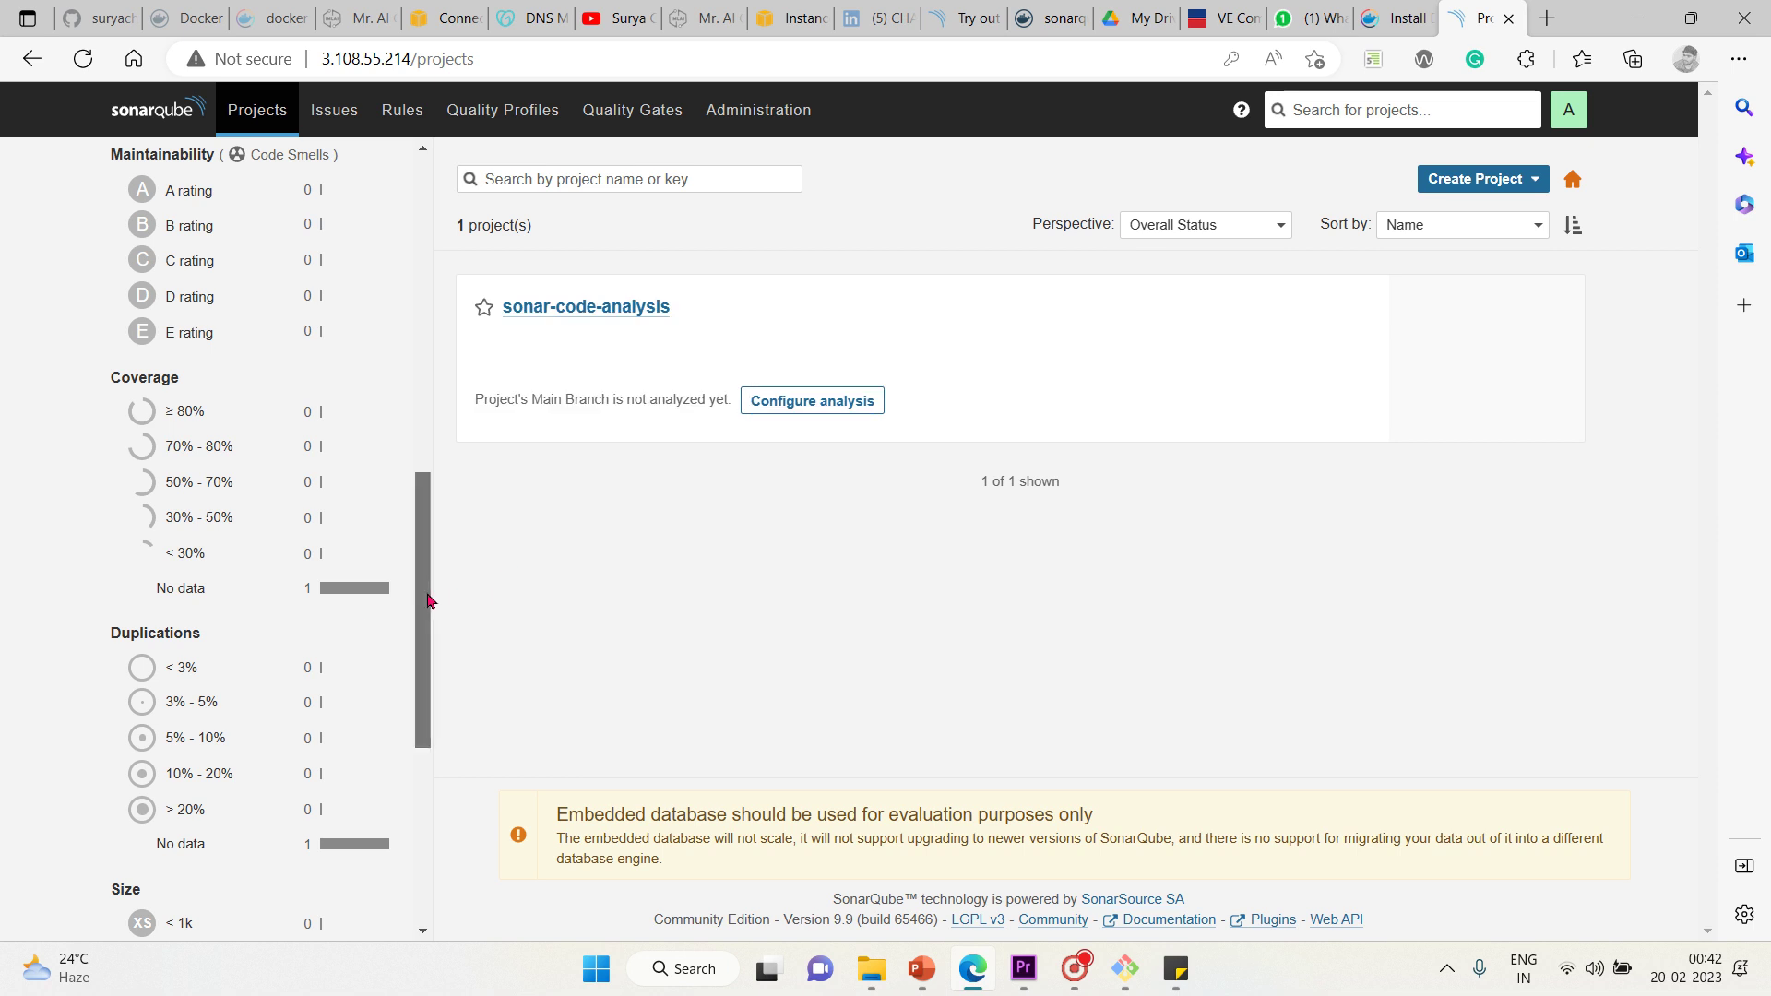
scroll(427, 600, down, 3)
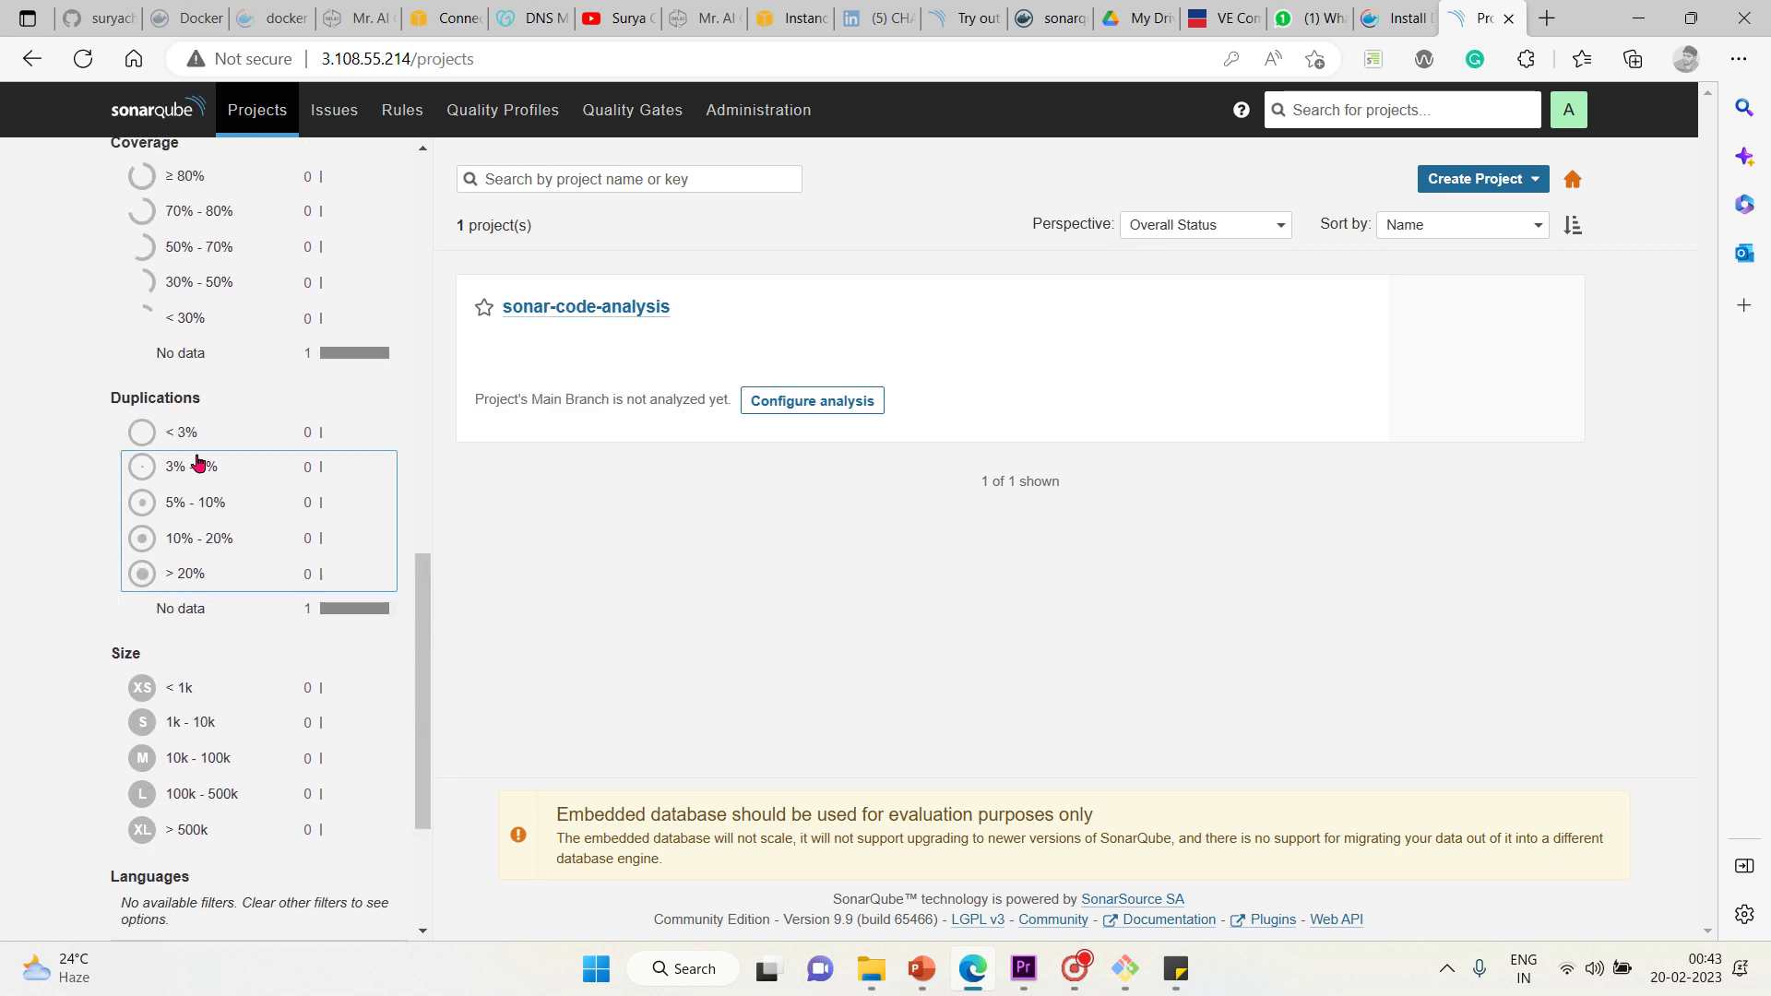
drag(426, 683, 430, 728)
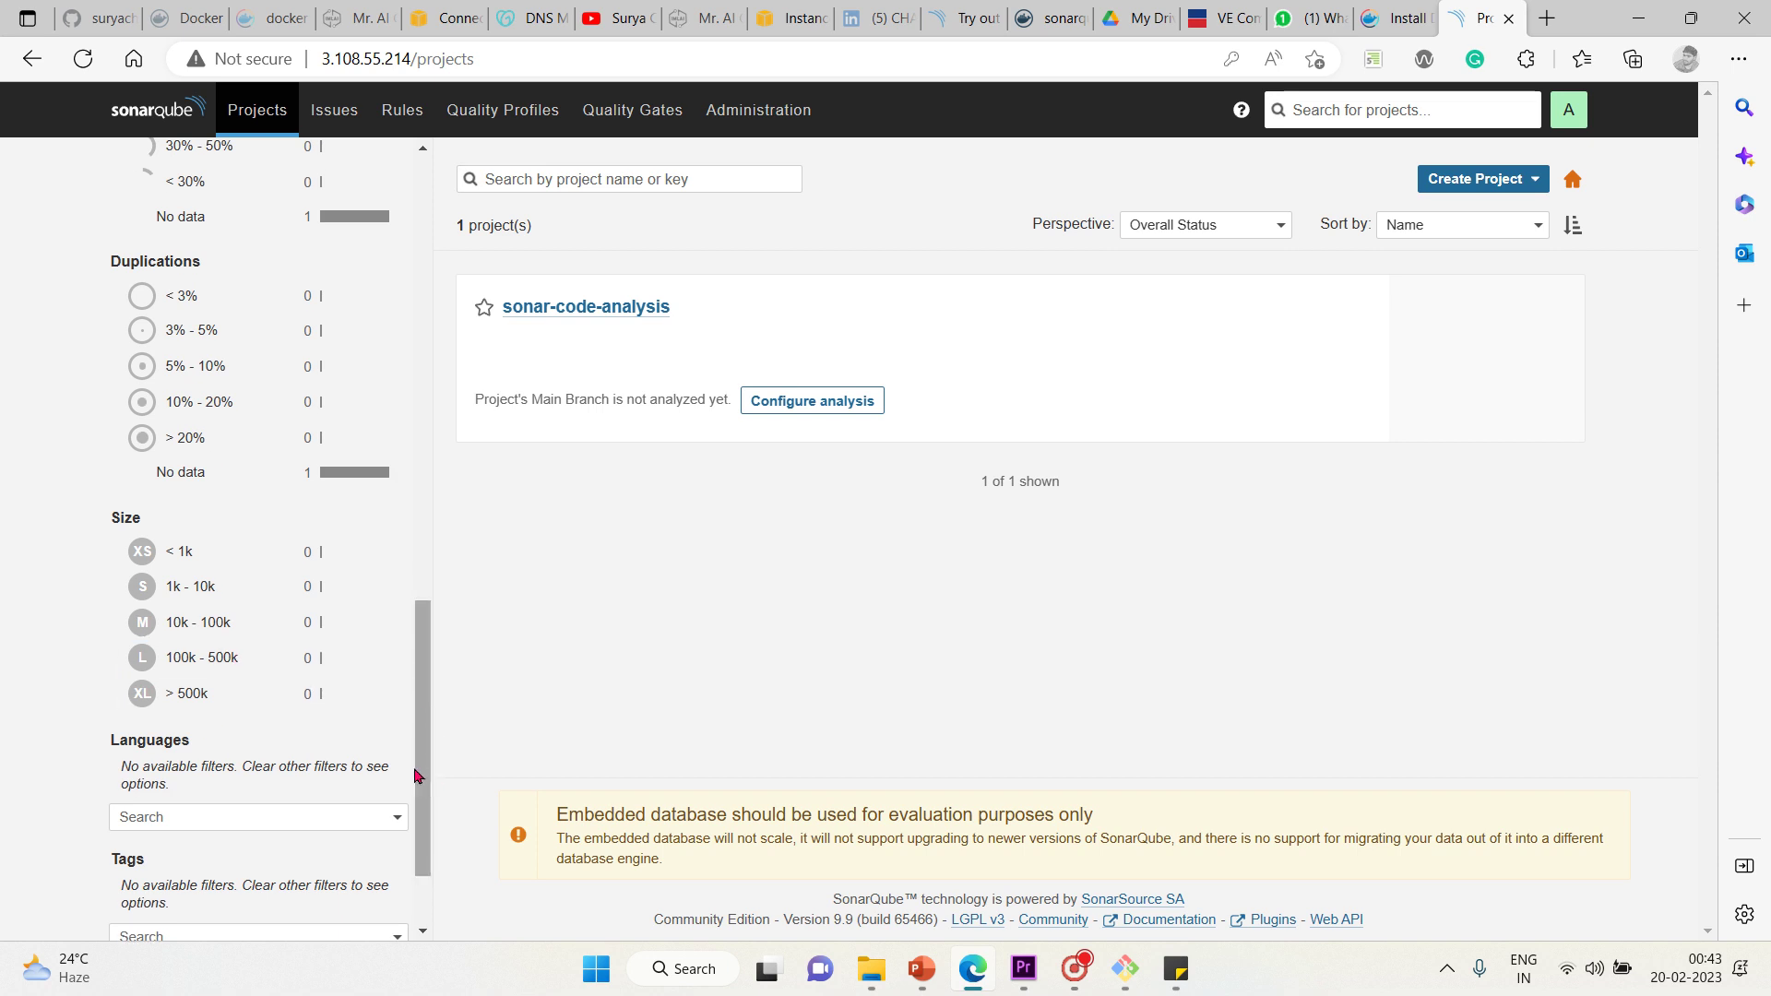
scroll(415, 775, down, 2)
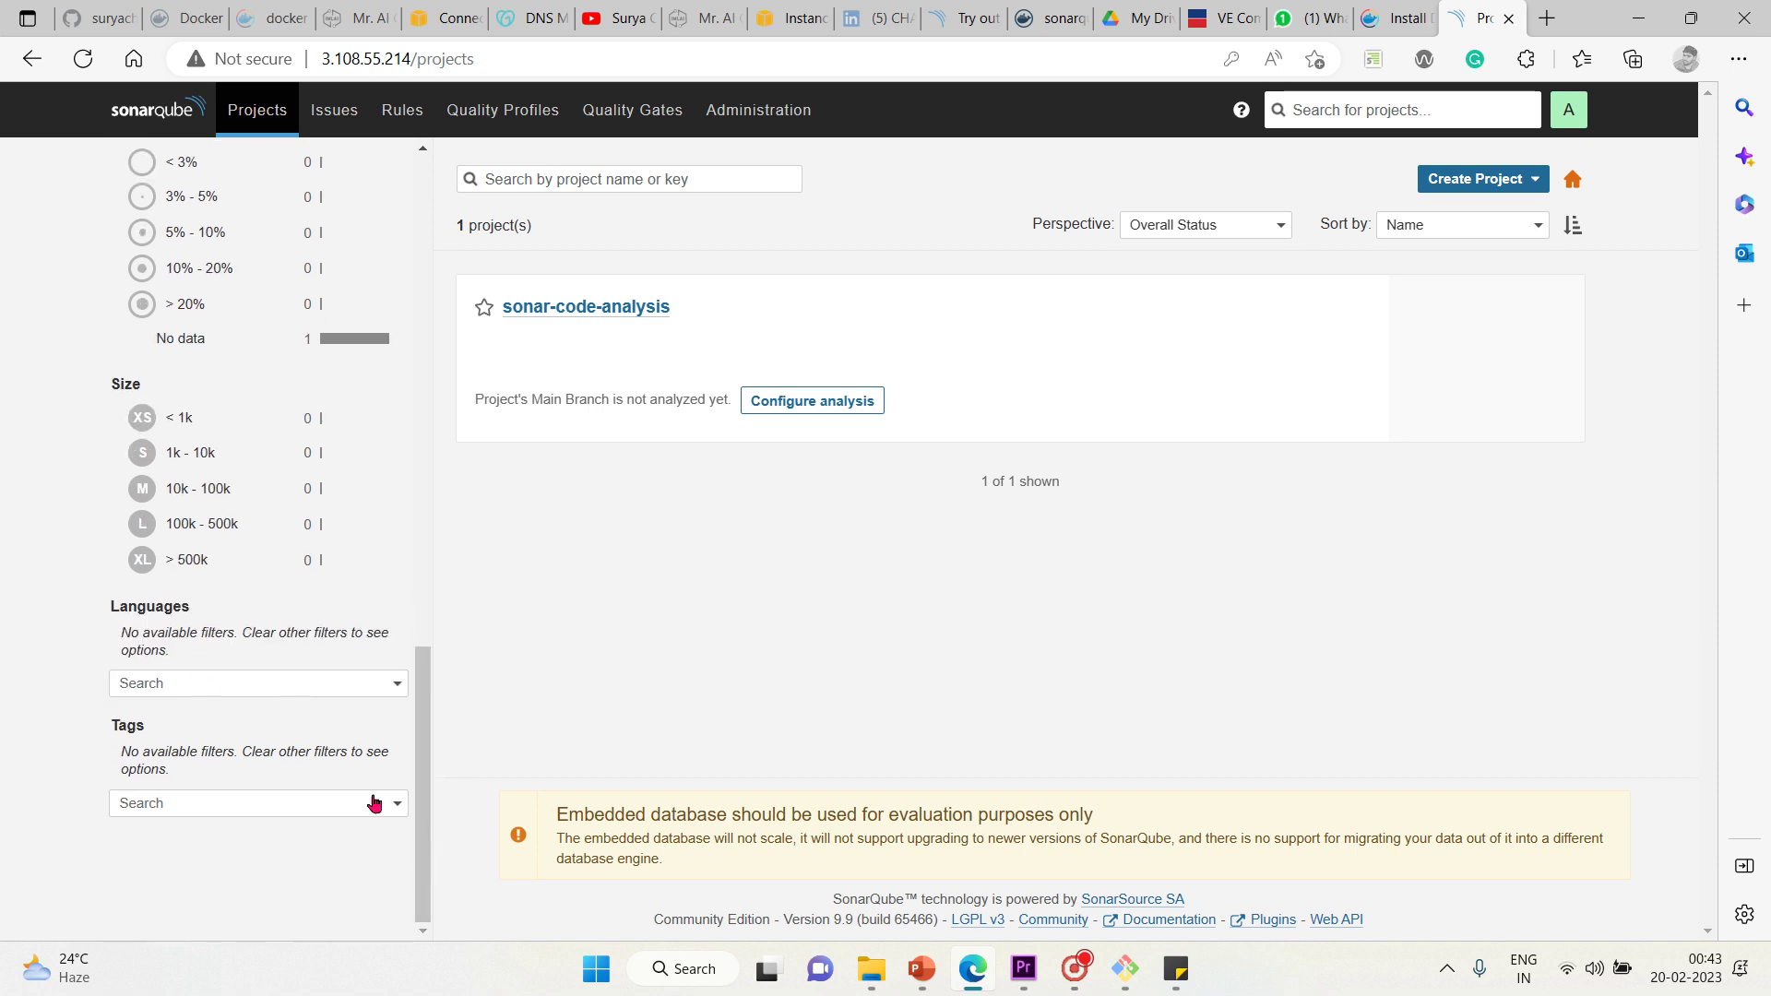
drag(418, 757, 297, 266)
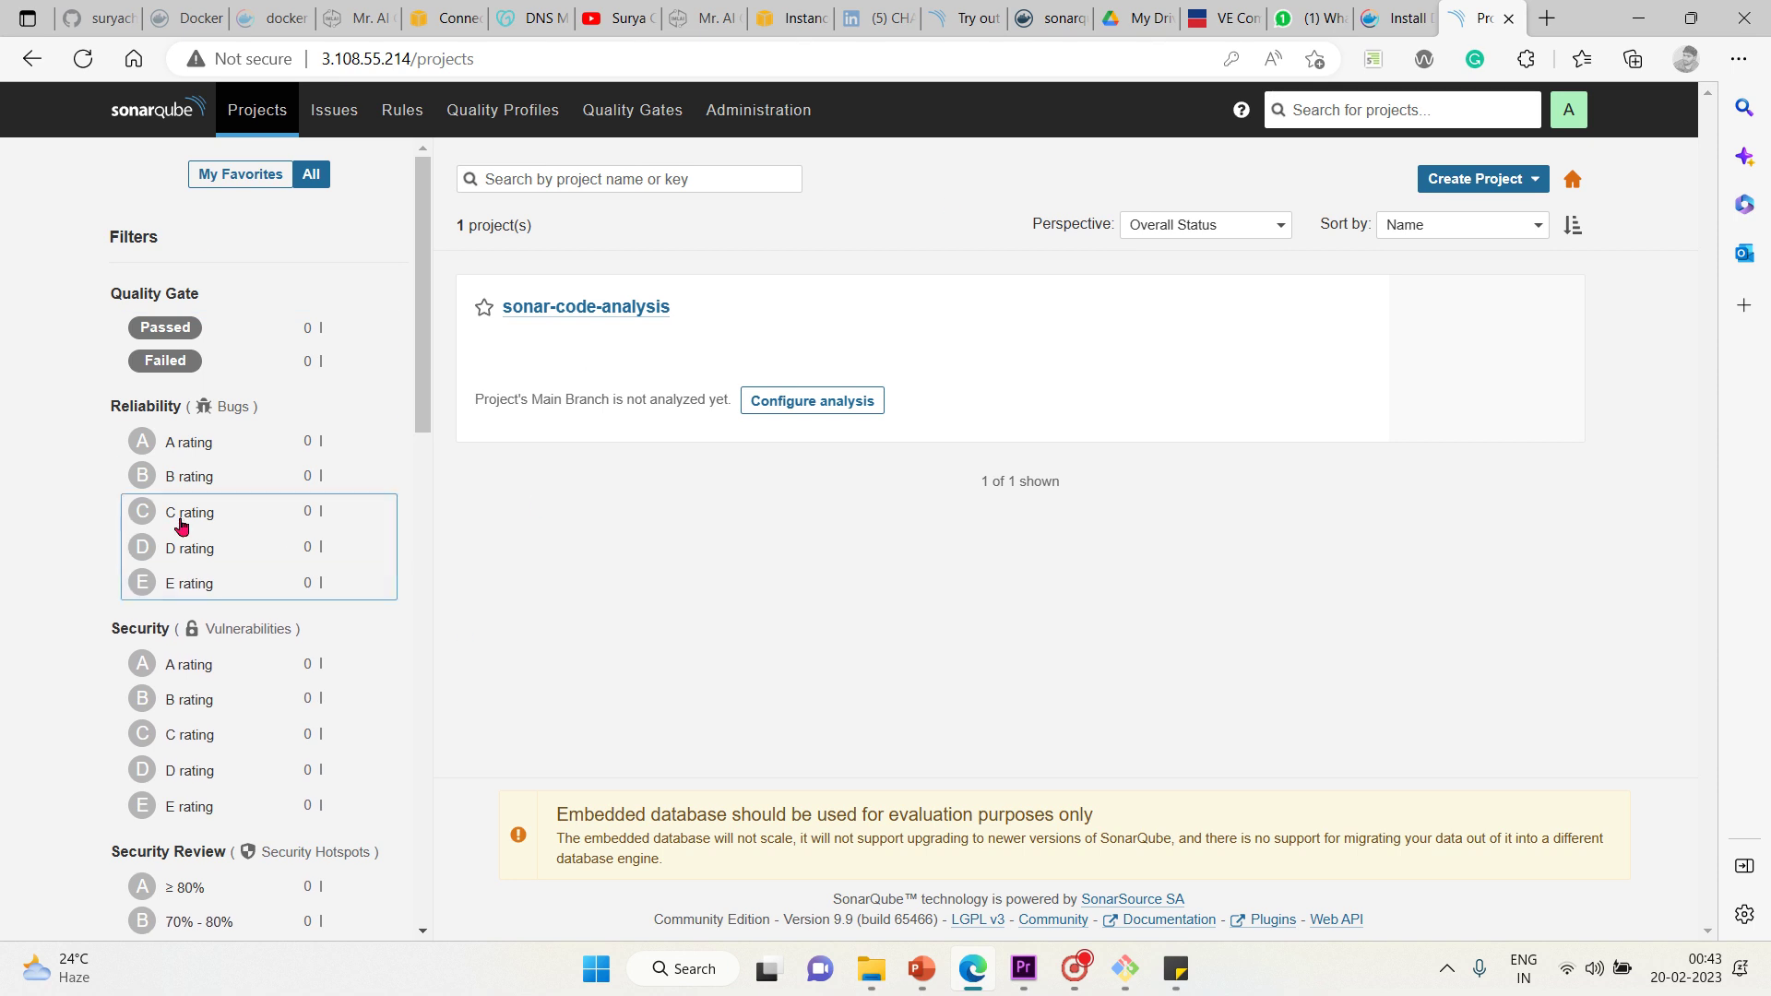
On the Issues page, apply and clear the Bug, Vulnerability and Code Smell type filters in turn
click(364, 115)
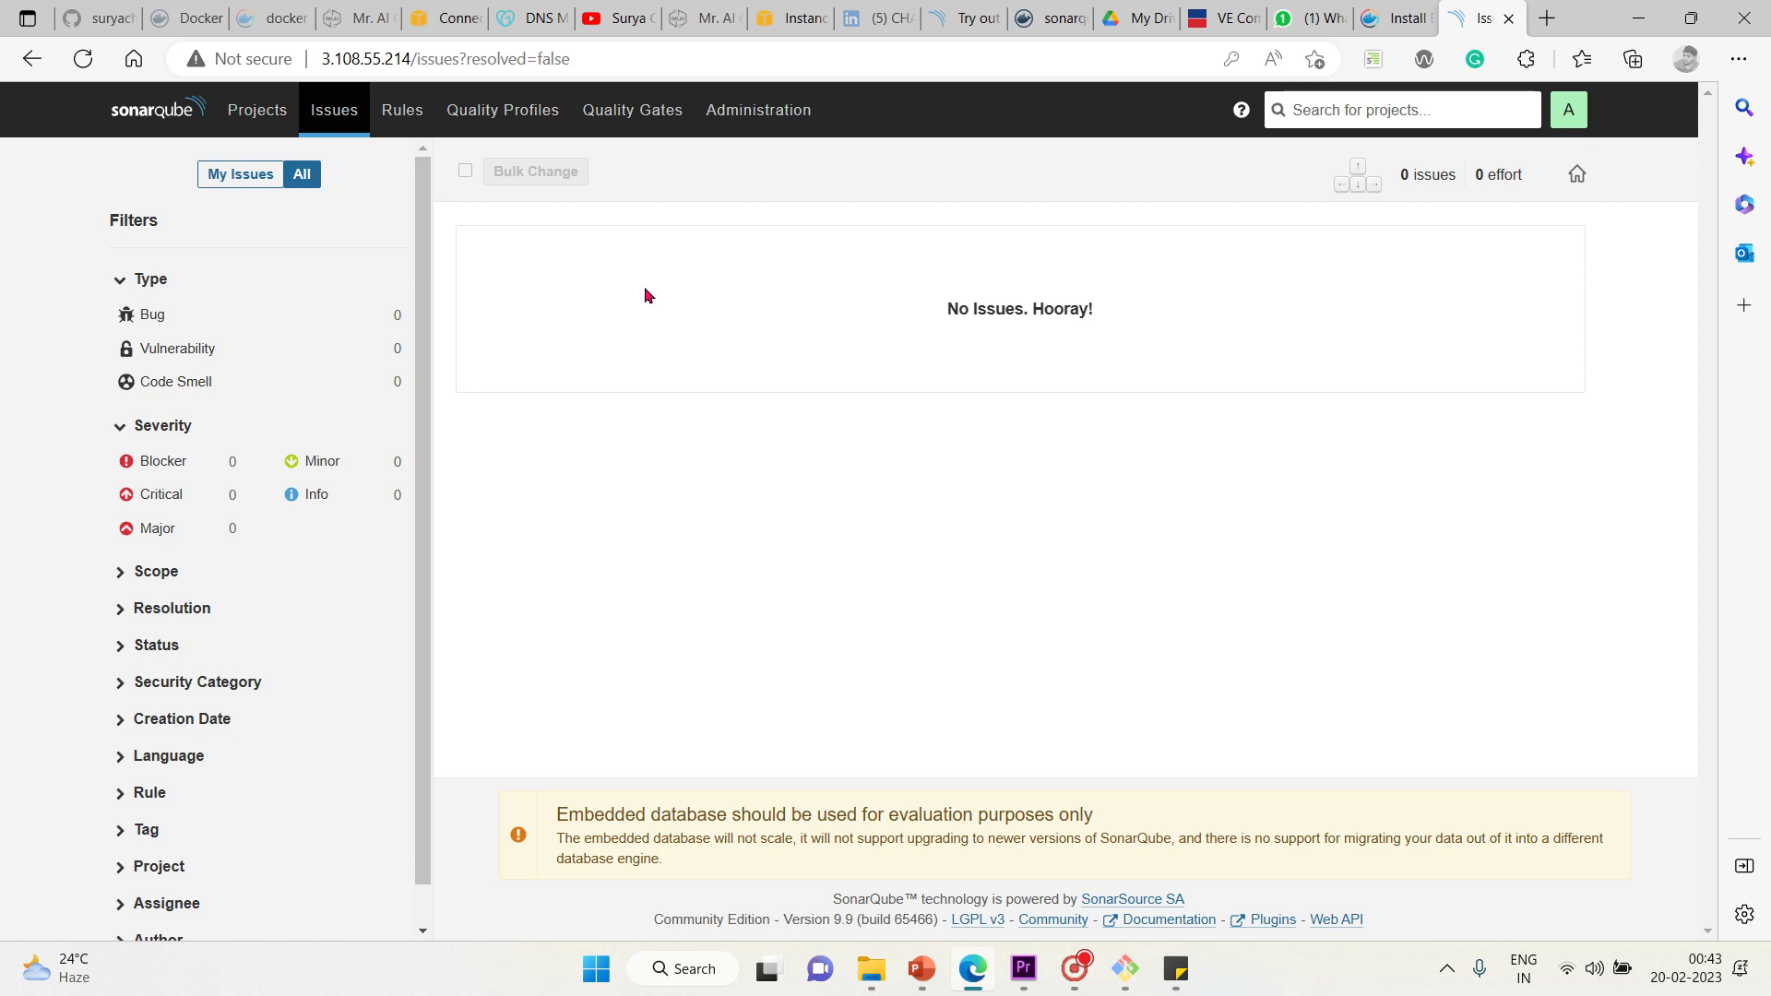
click(159, 320)
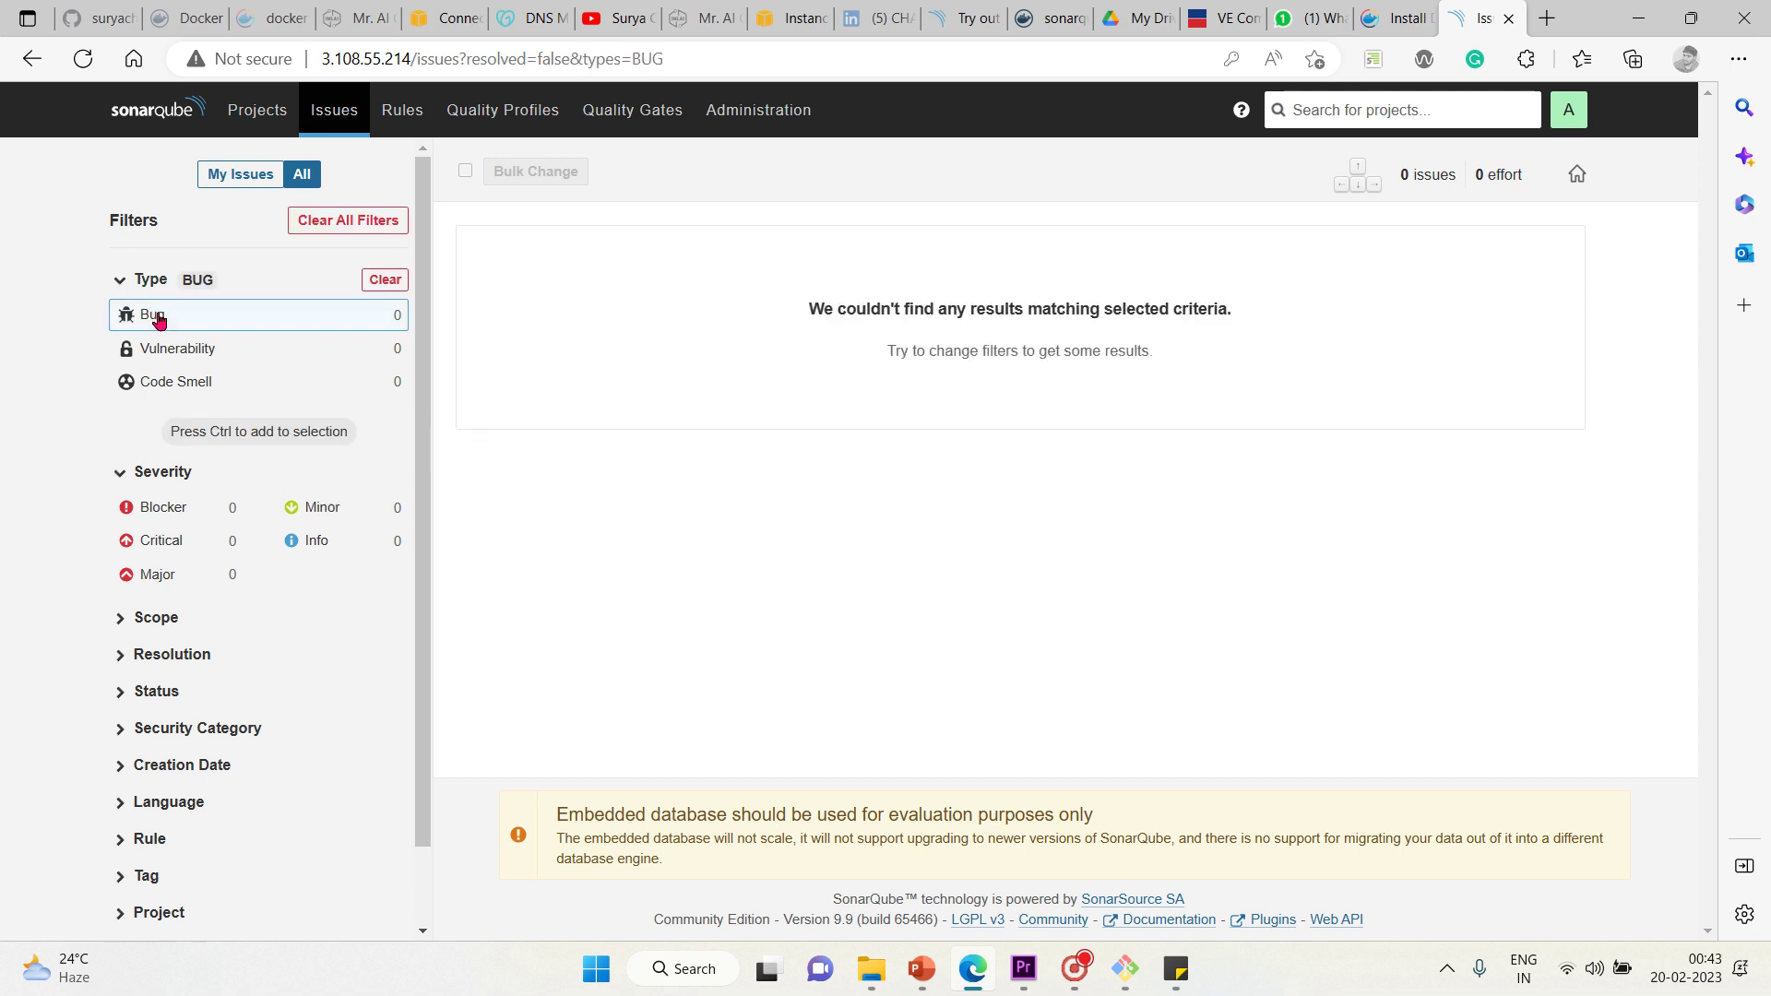
click(375, 281)
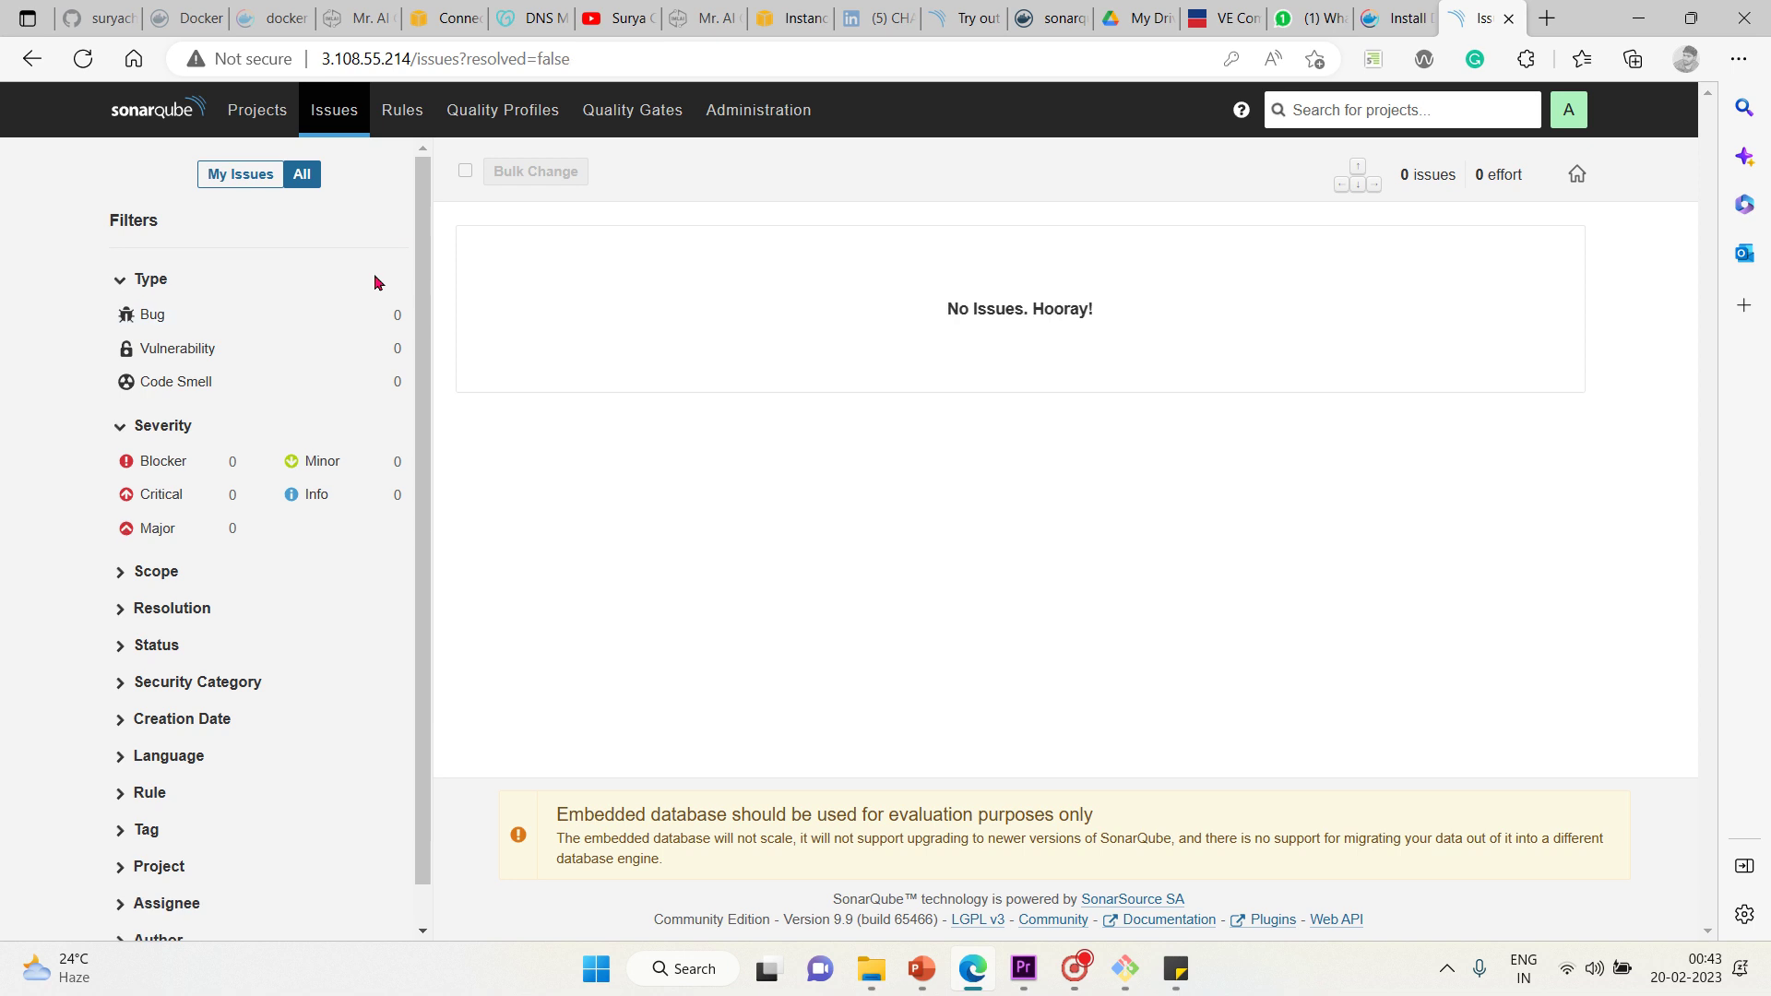
click(189, 356)
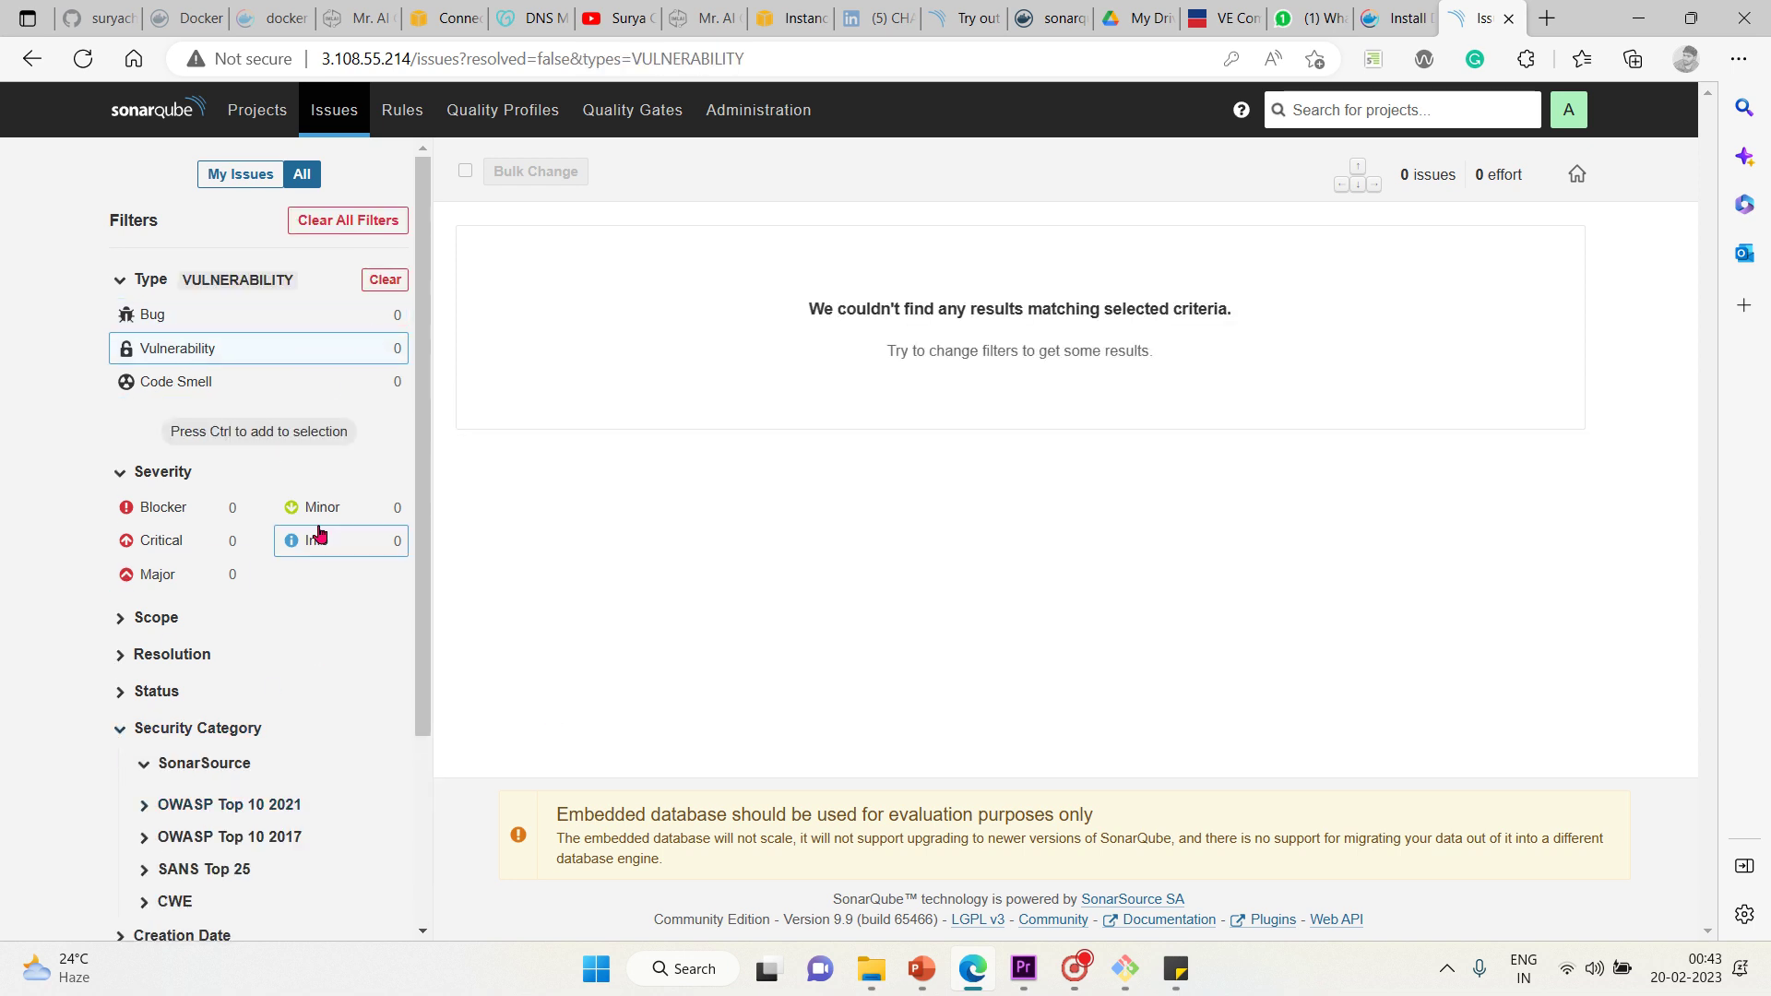
click(383, 282)
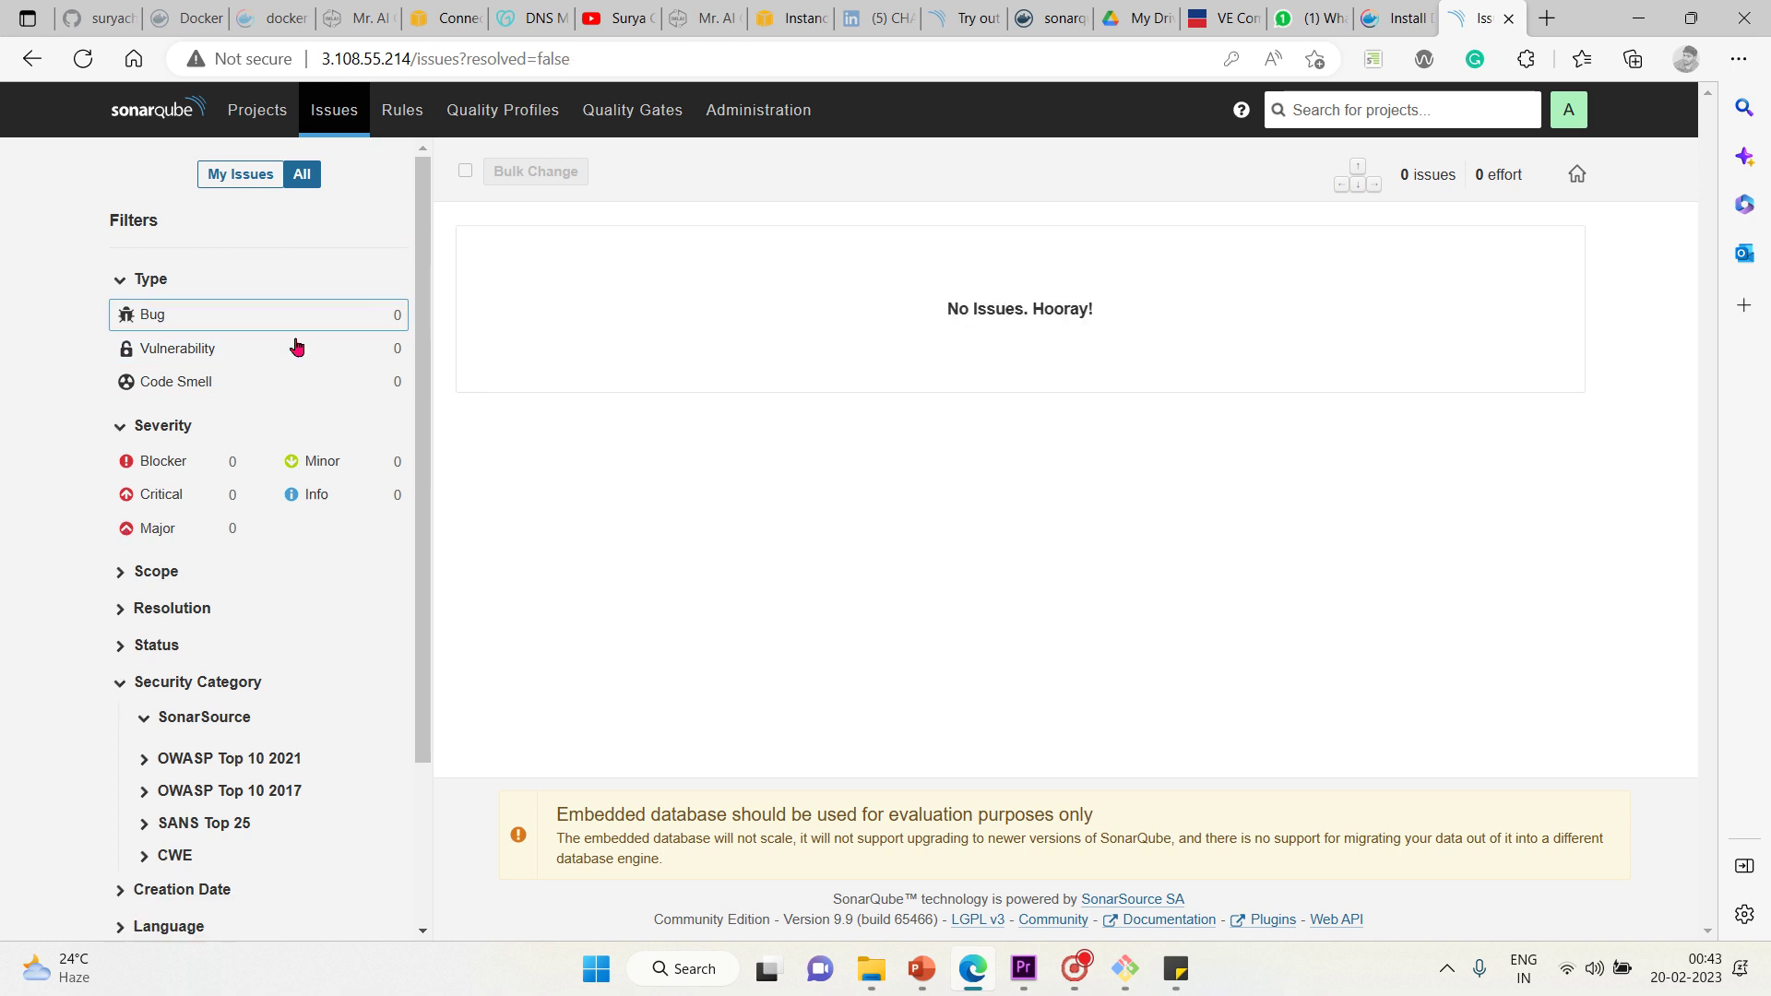
click(233, 384)
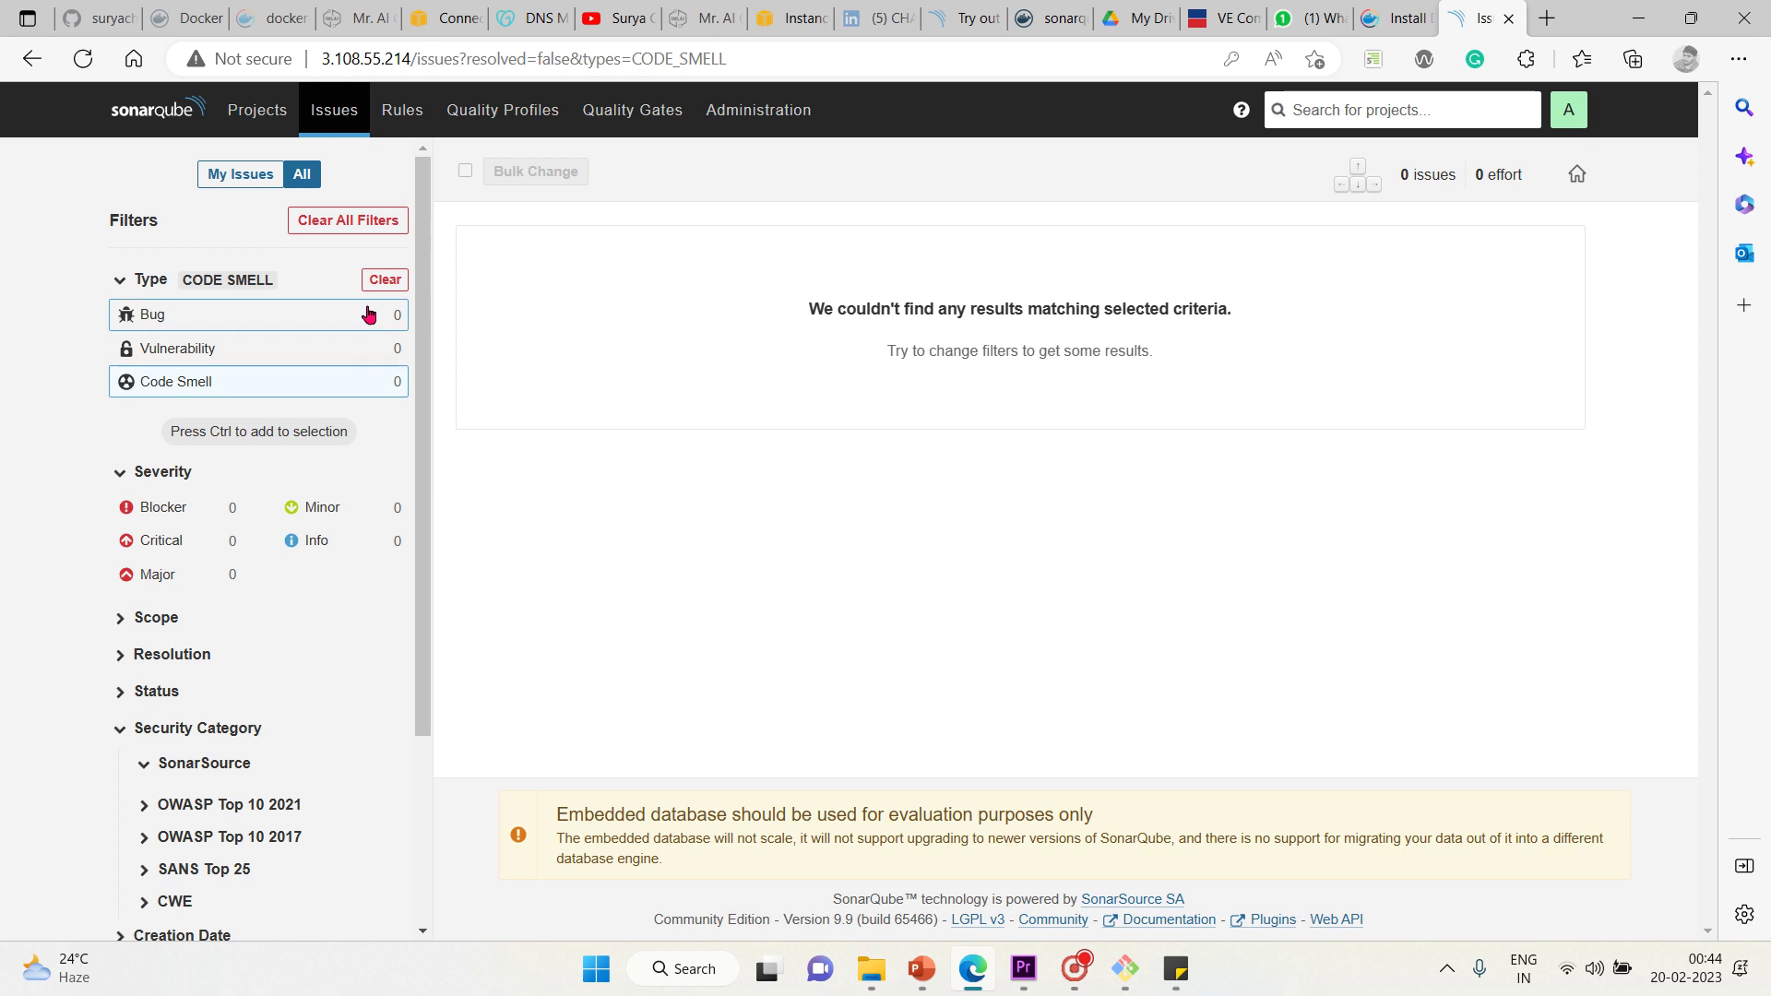
click(391, 283)
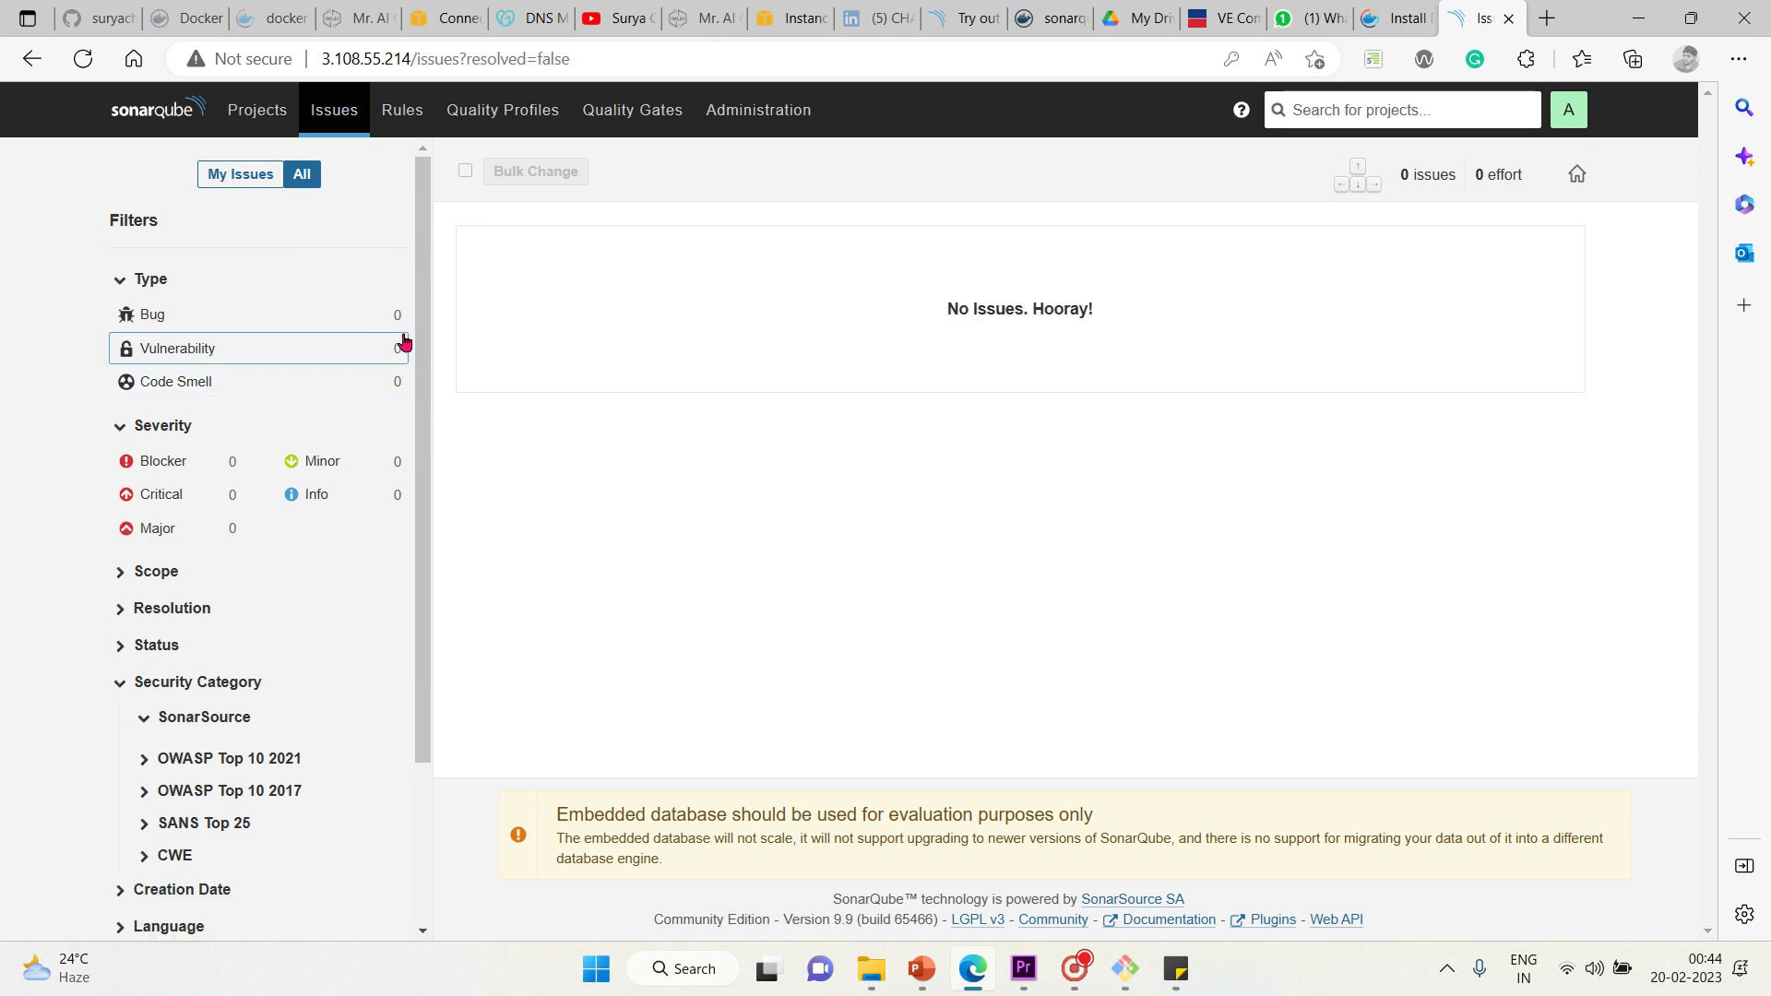
mouse_move(422, 342)
mouse_down()
mouse_move(419, 424)
mouse_move(407, 364)
mouse_up()
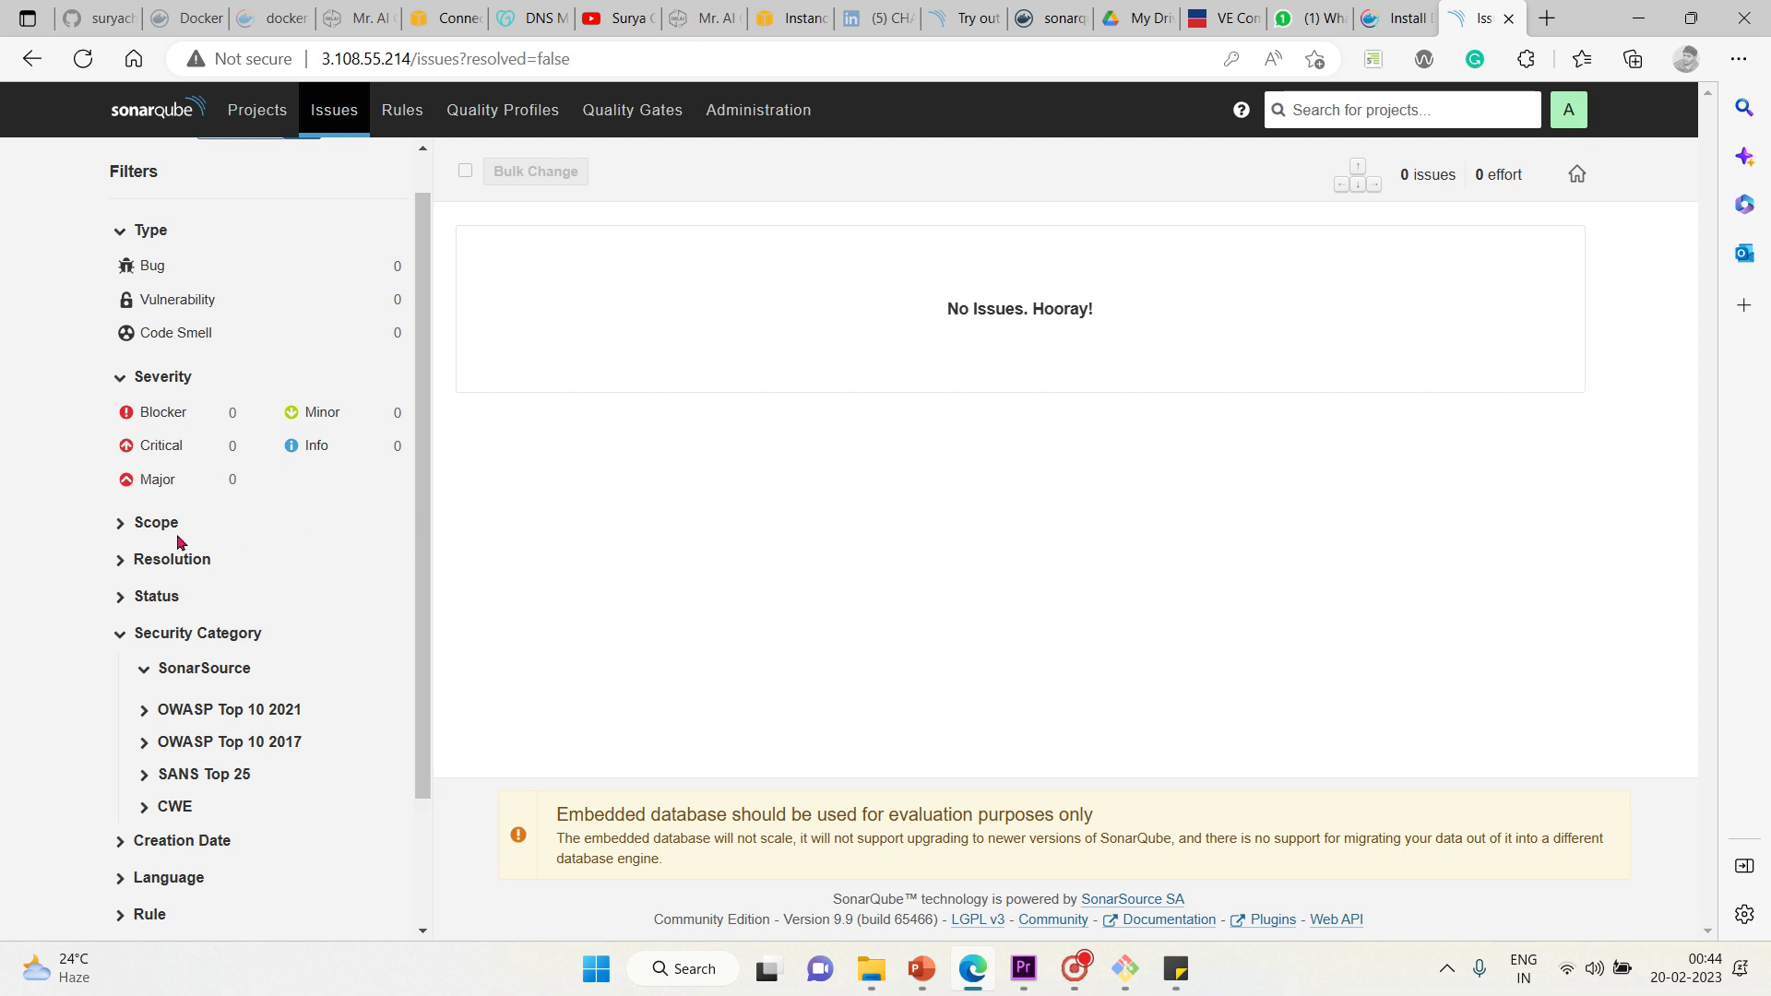
Expand the Scope, Resolution and Status facets in the Issues filter sidebar
click(148, 524)
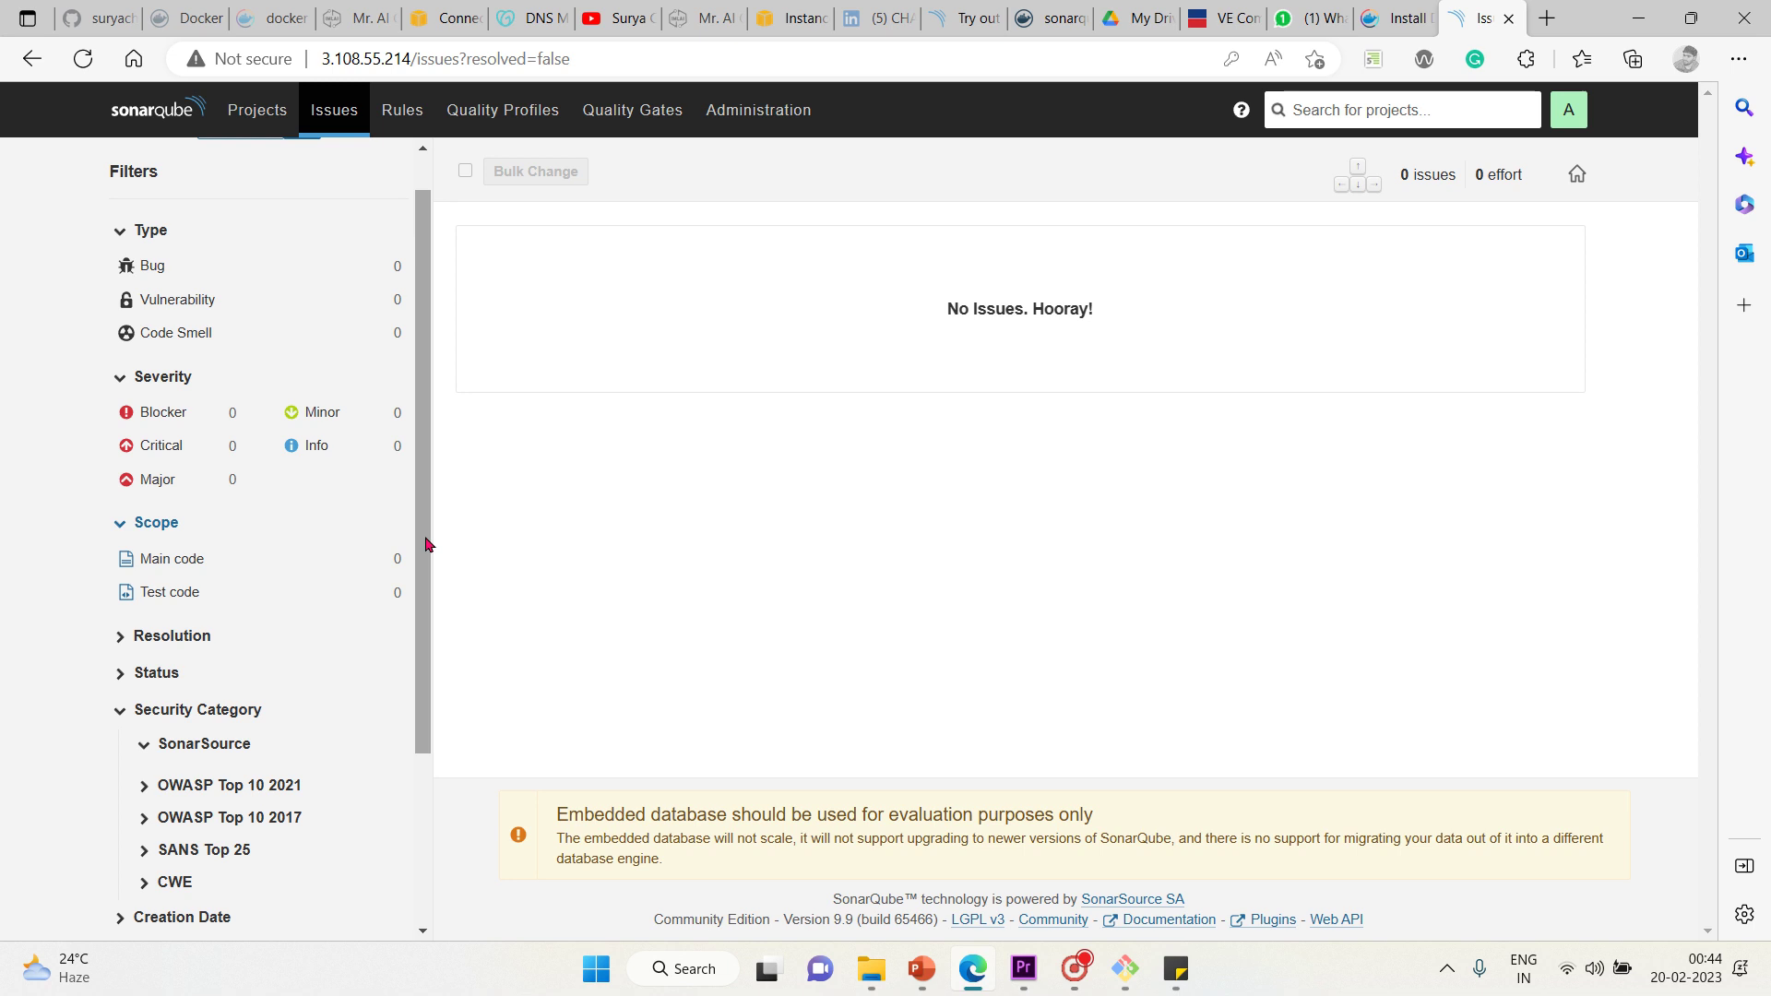
drag(428, 544, 454, 676)
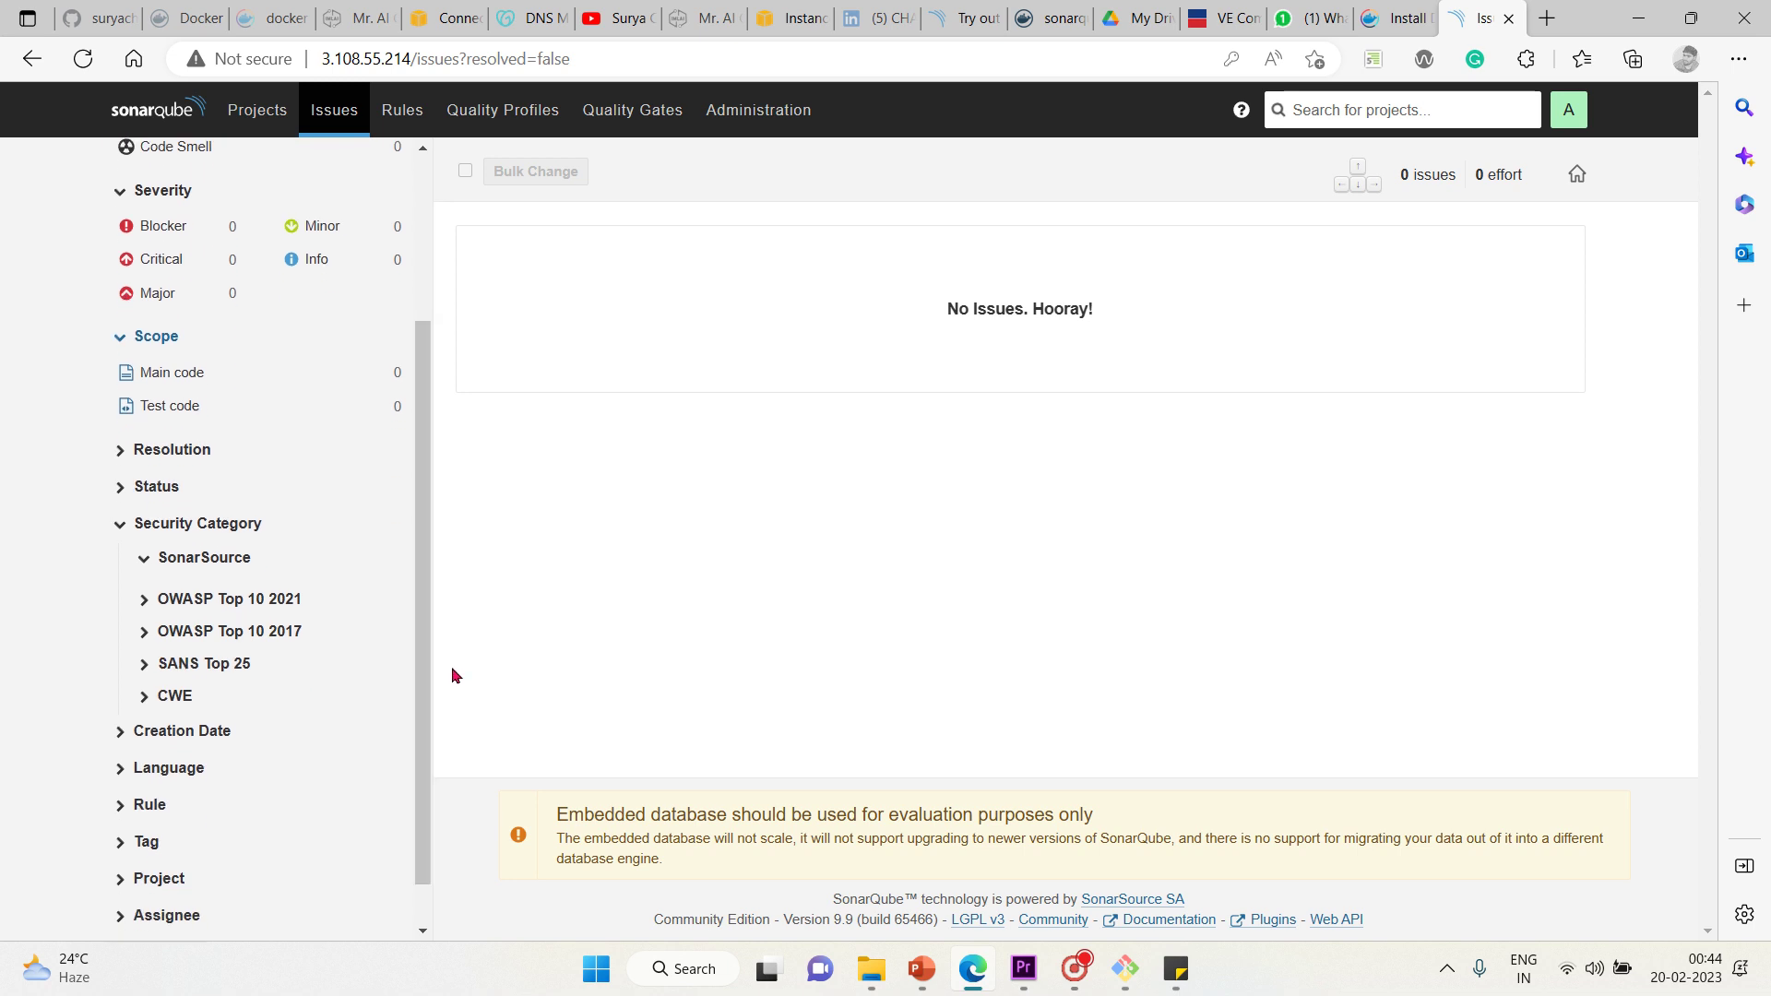
click(112, 461)
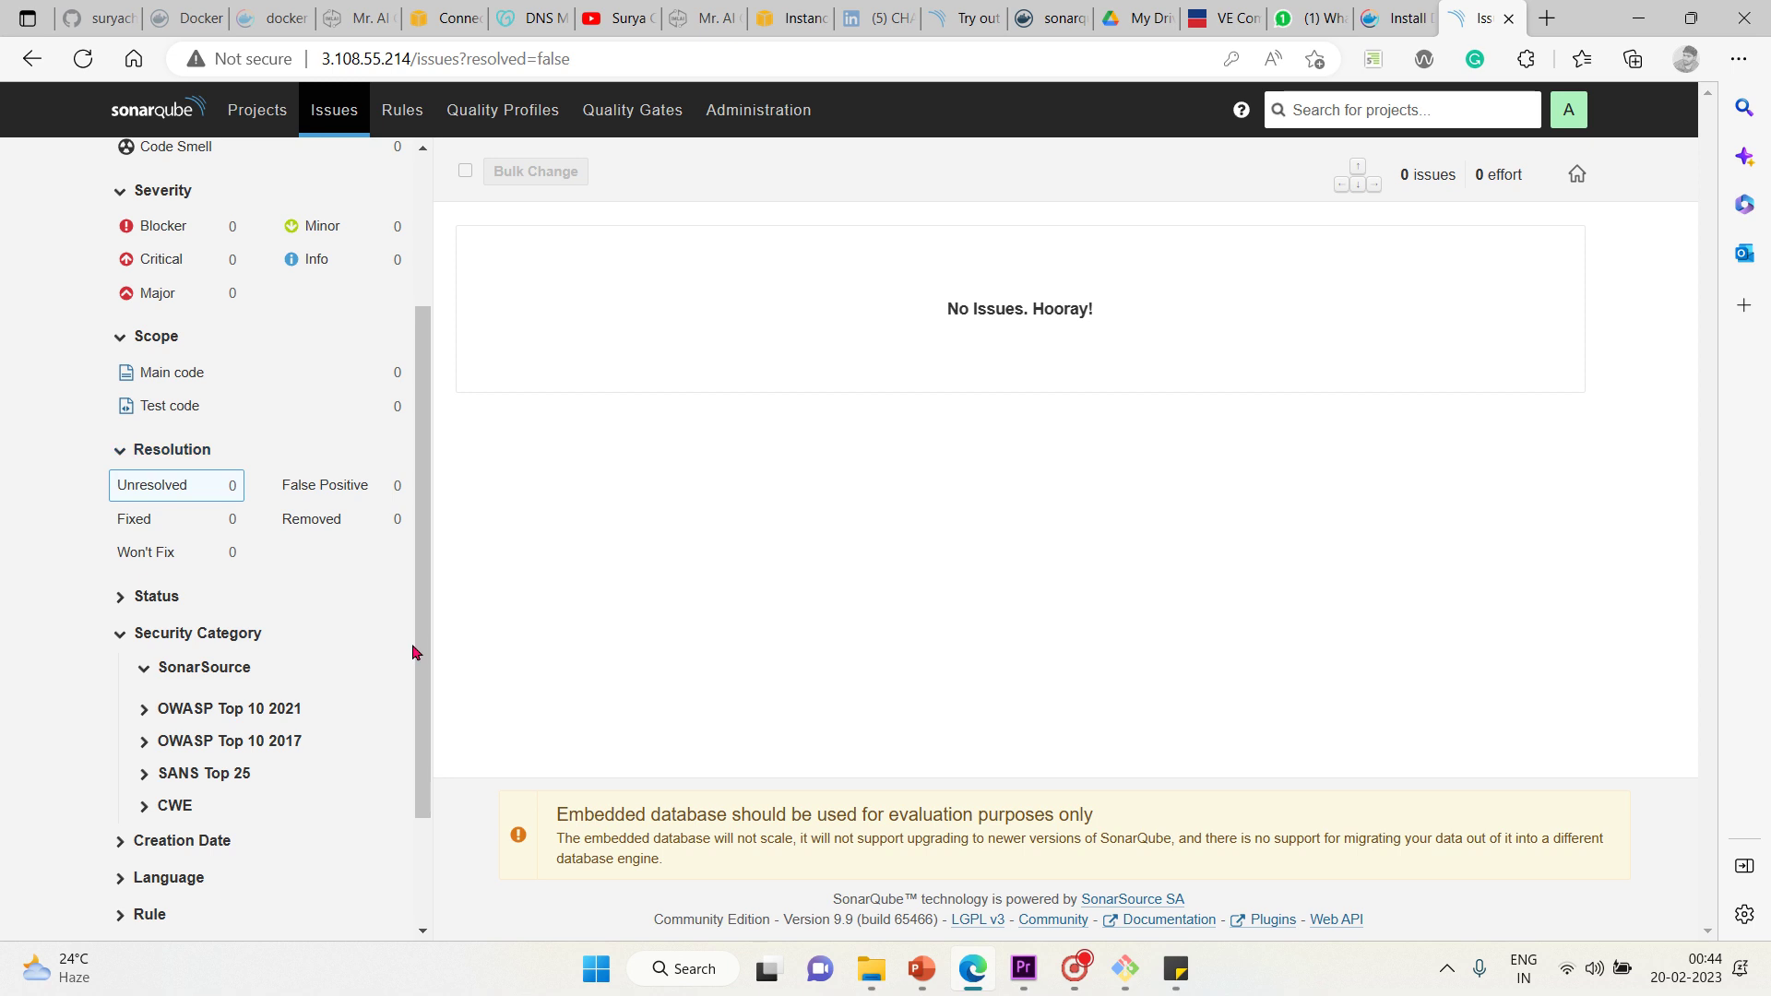
drag(102, 657, 406, 712)
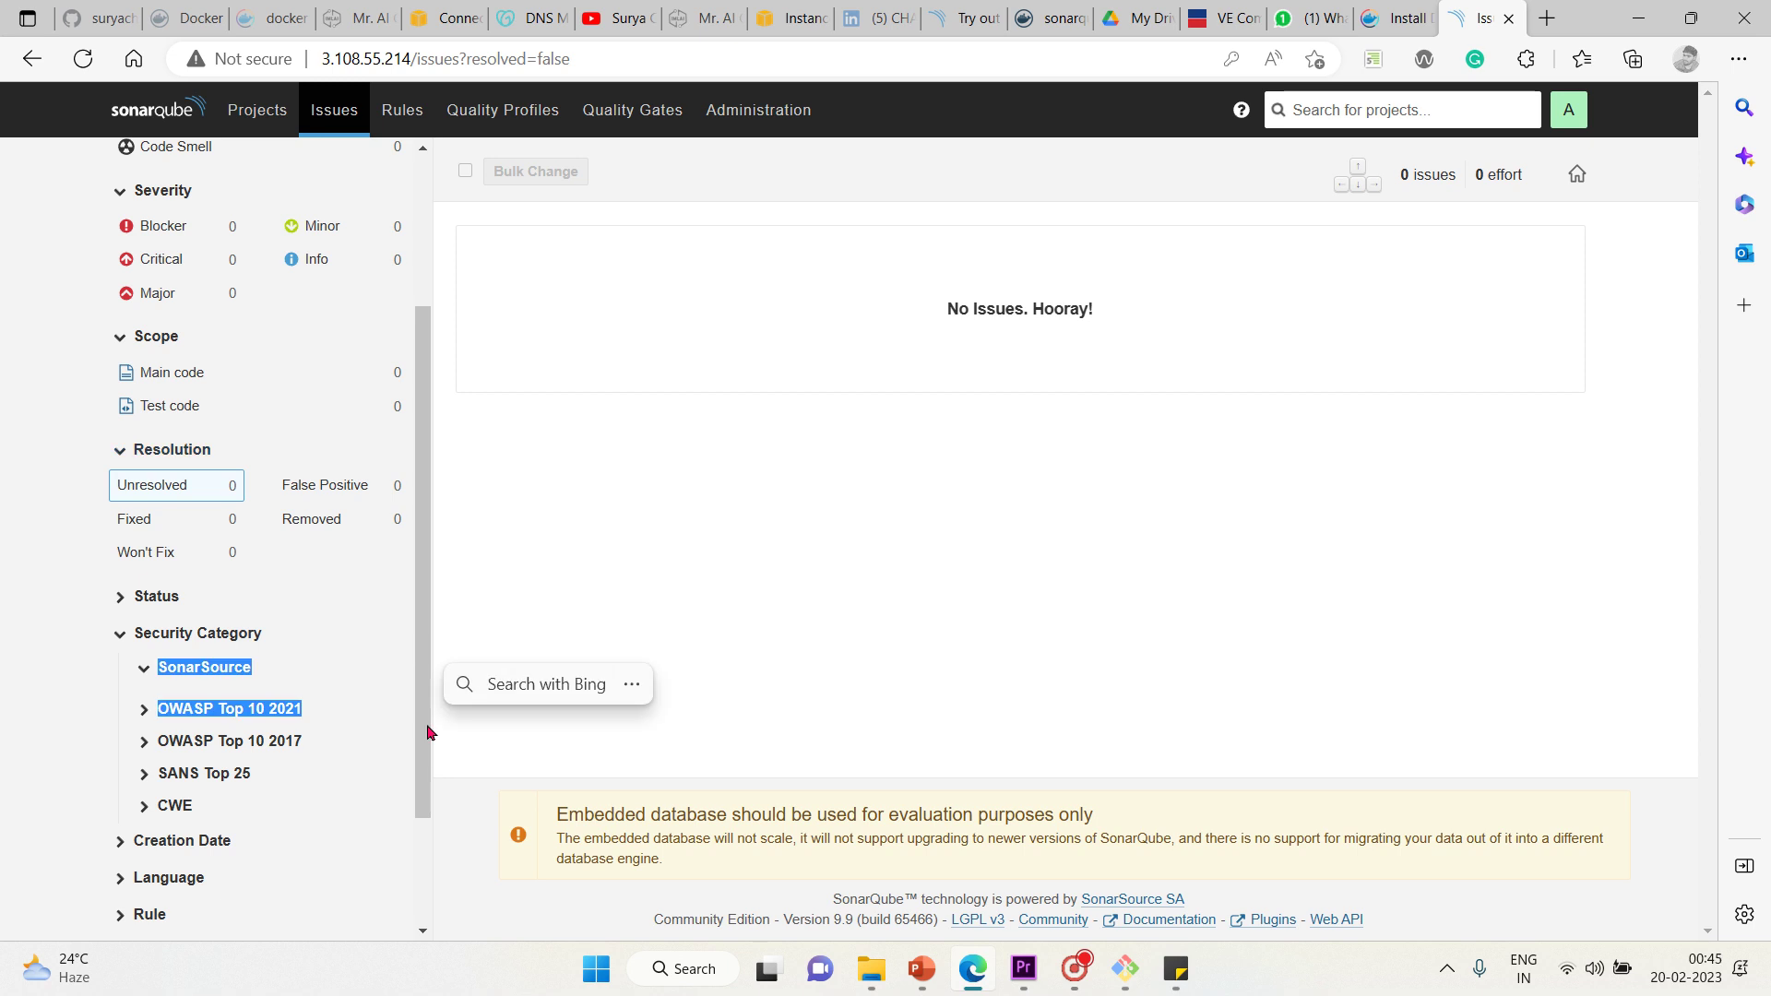
click(121, 598)
drag(428, 553, 450, 679)
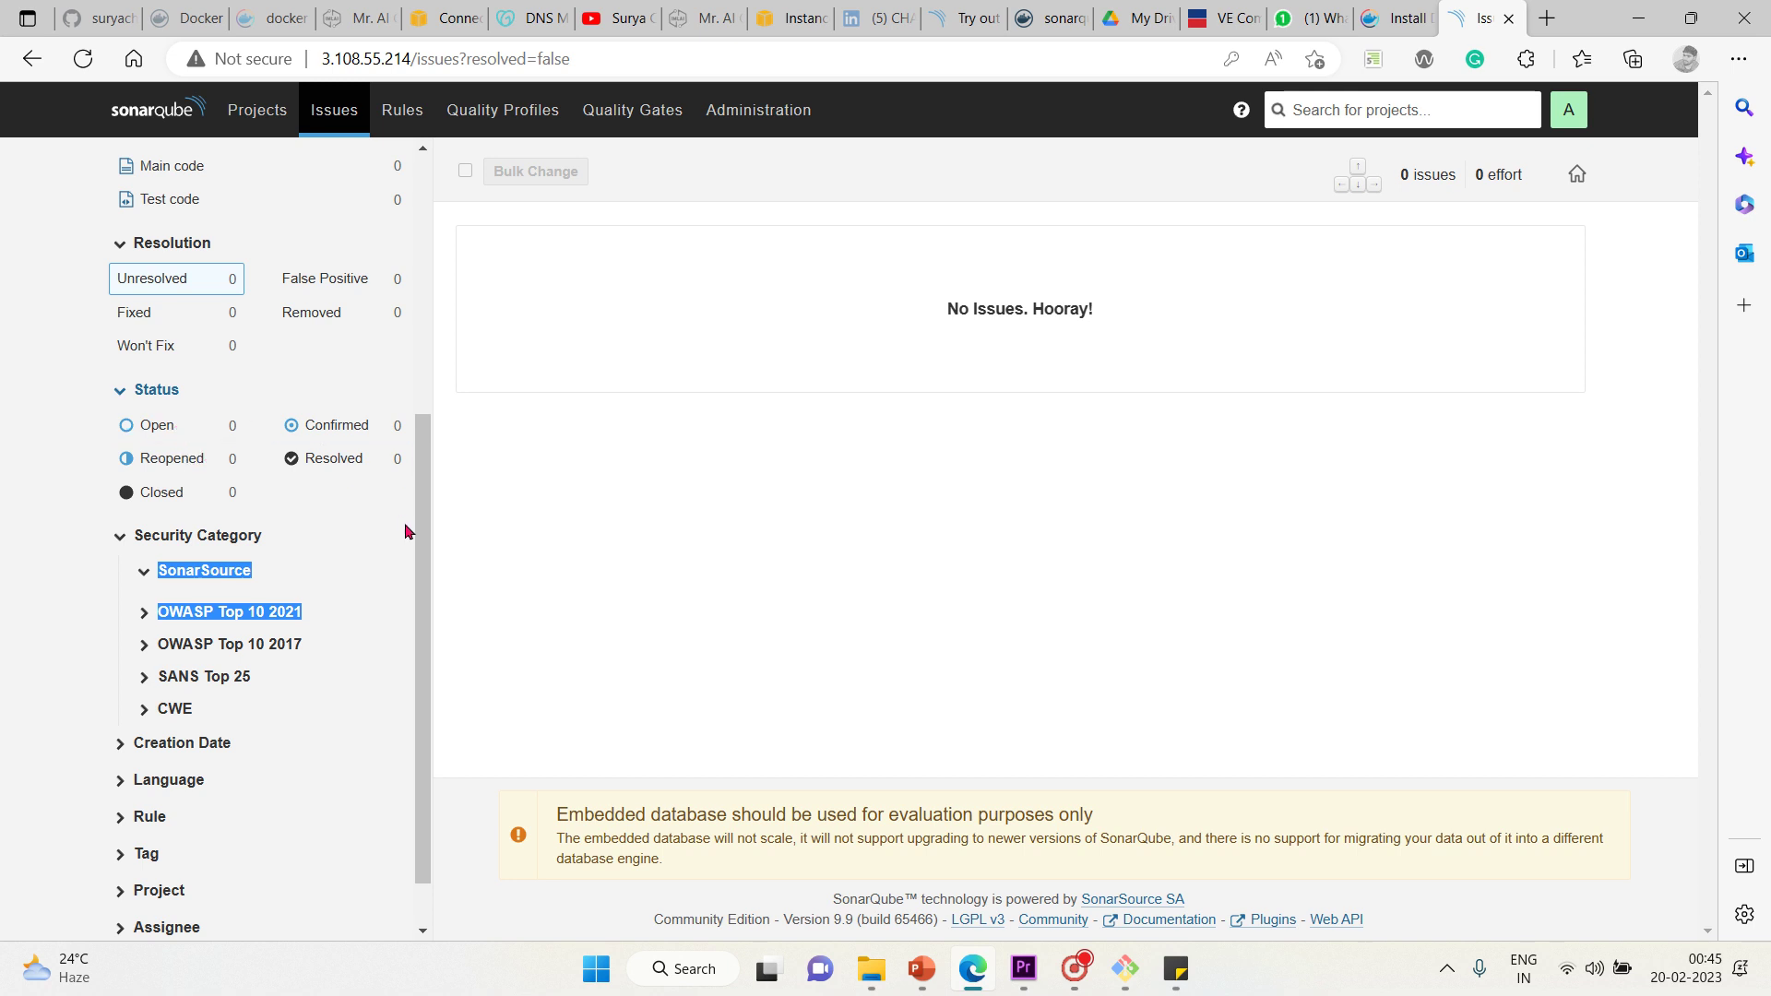
drag(427, 556, 440, 600)
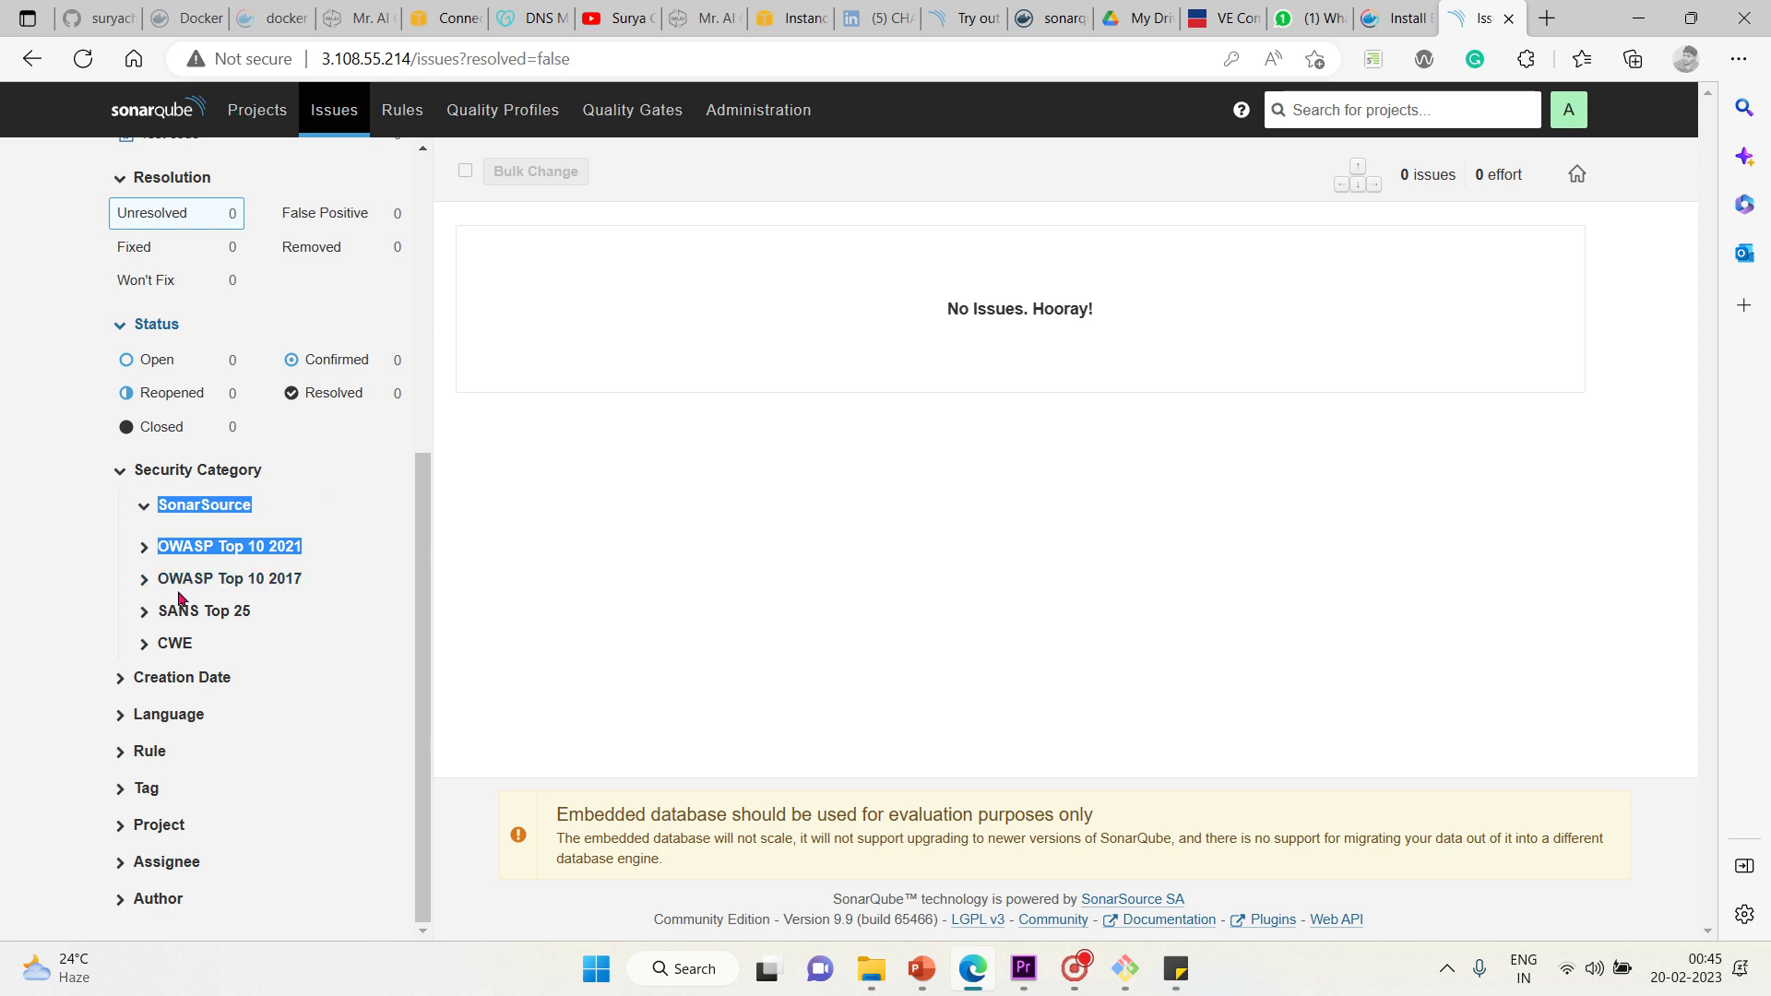
Collapse SonarSource and expand the OWASP Top 10 2021, OWASP Top 10 2017, SANS Top 25 and CWE categories
click(144, 507)
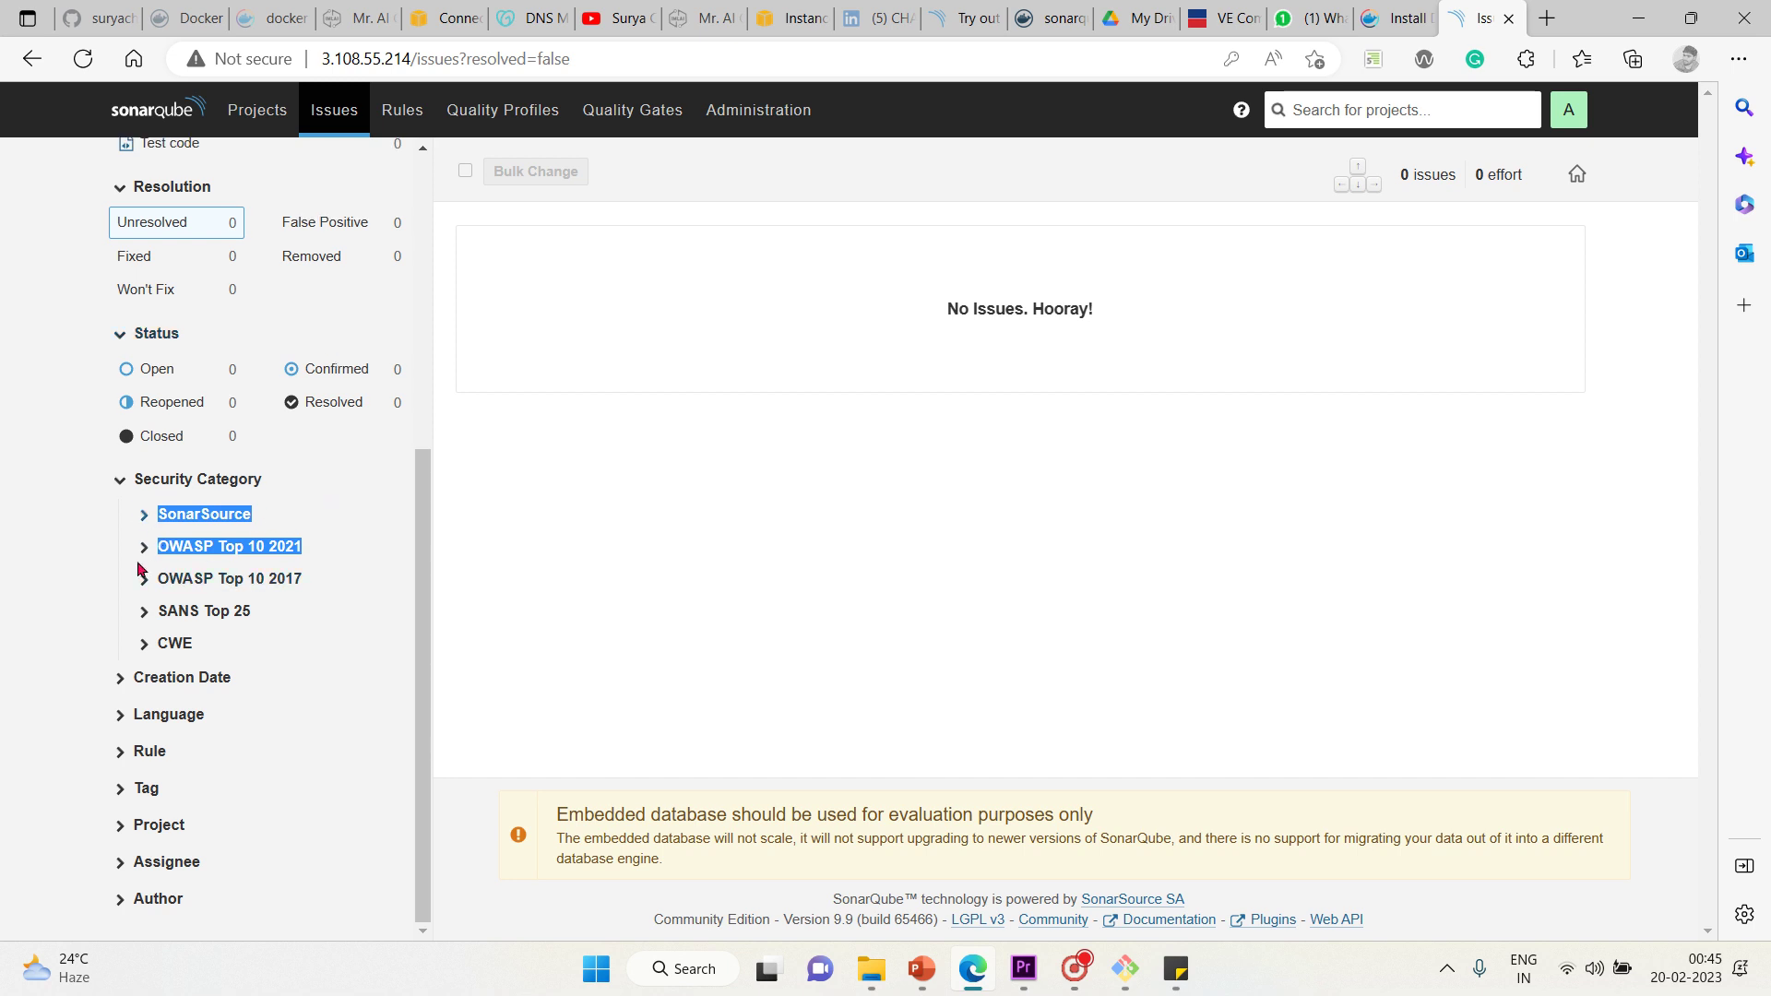
click(144, 546)
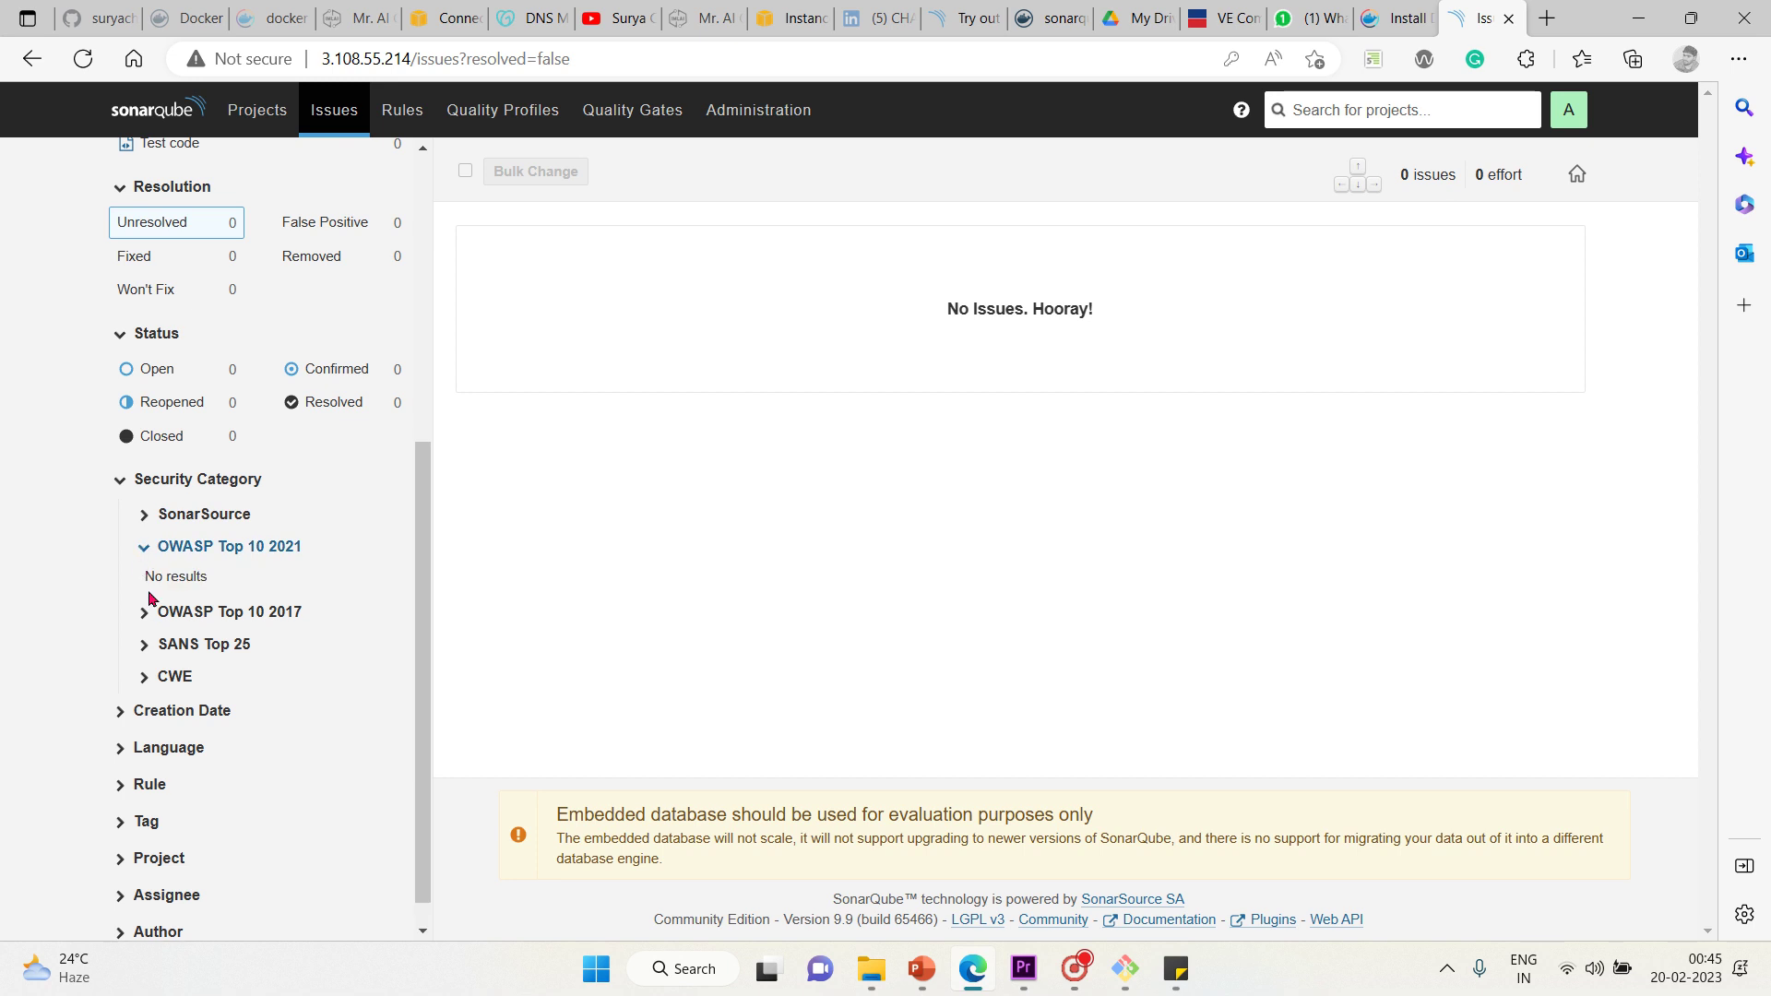
click(144, 612)
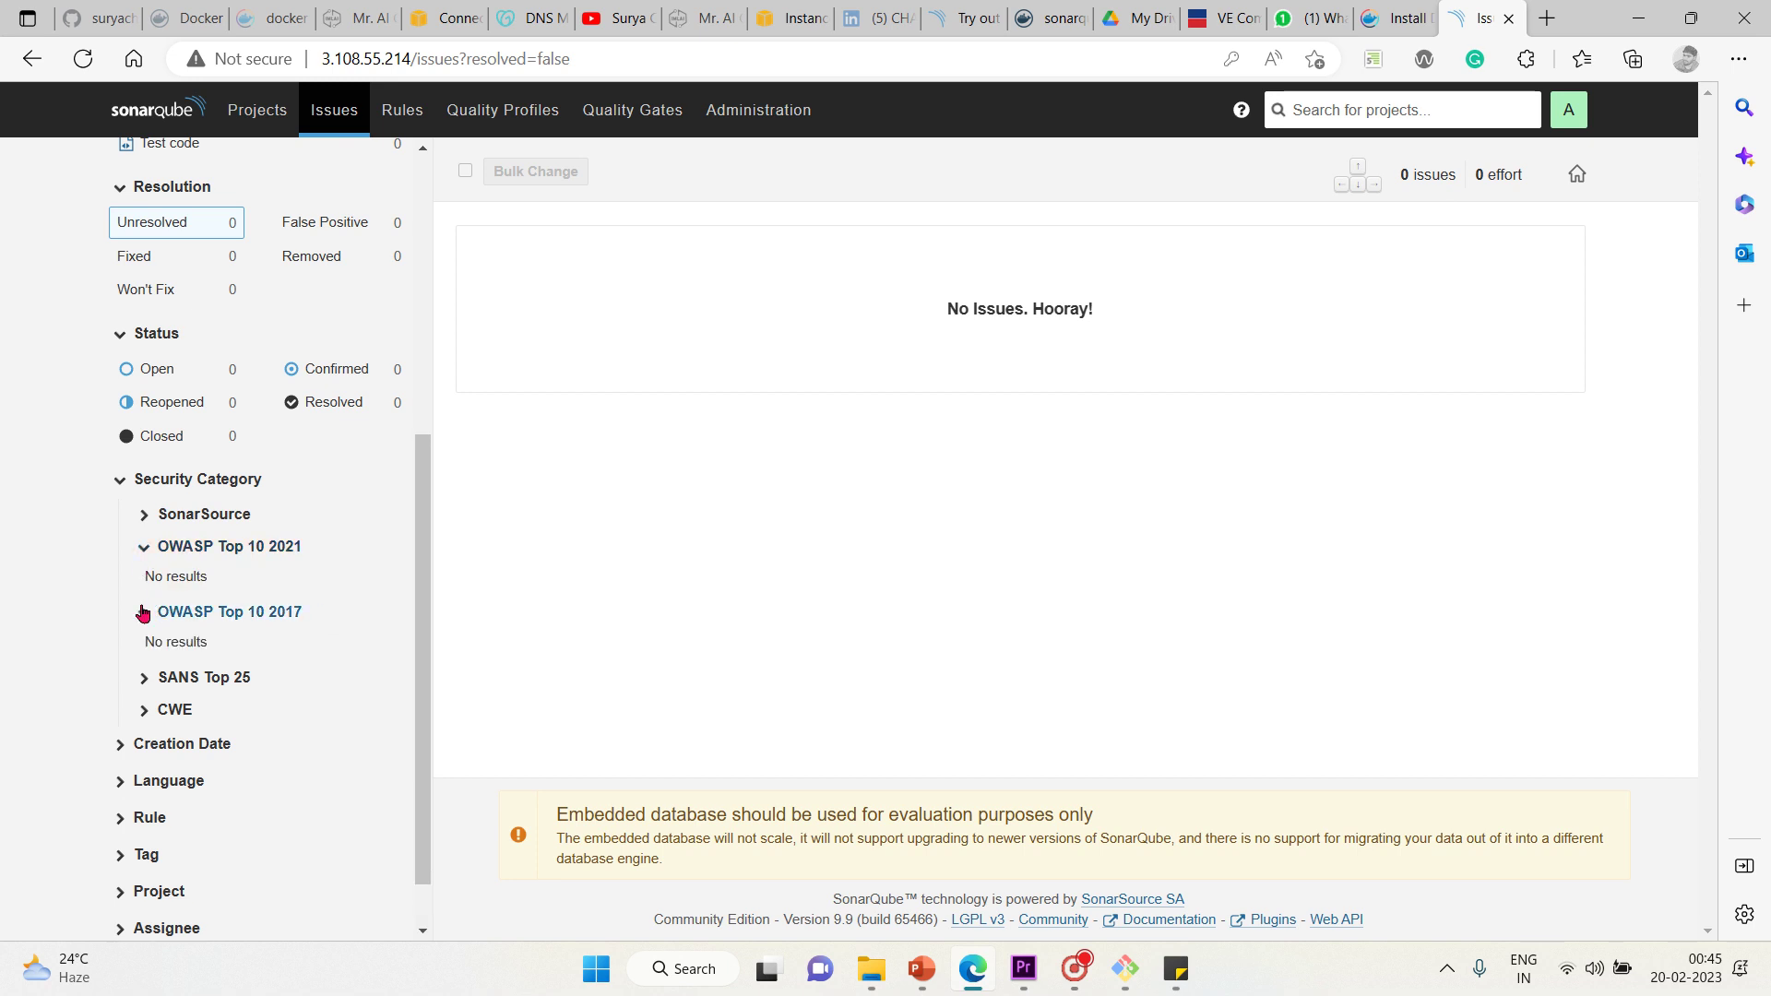
click(164, 683)
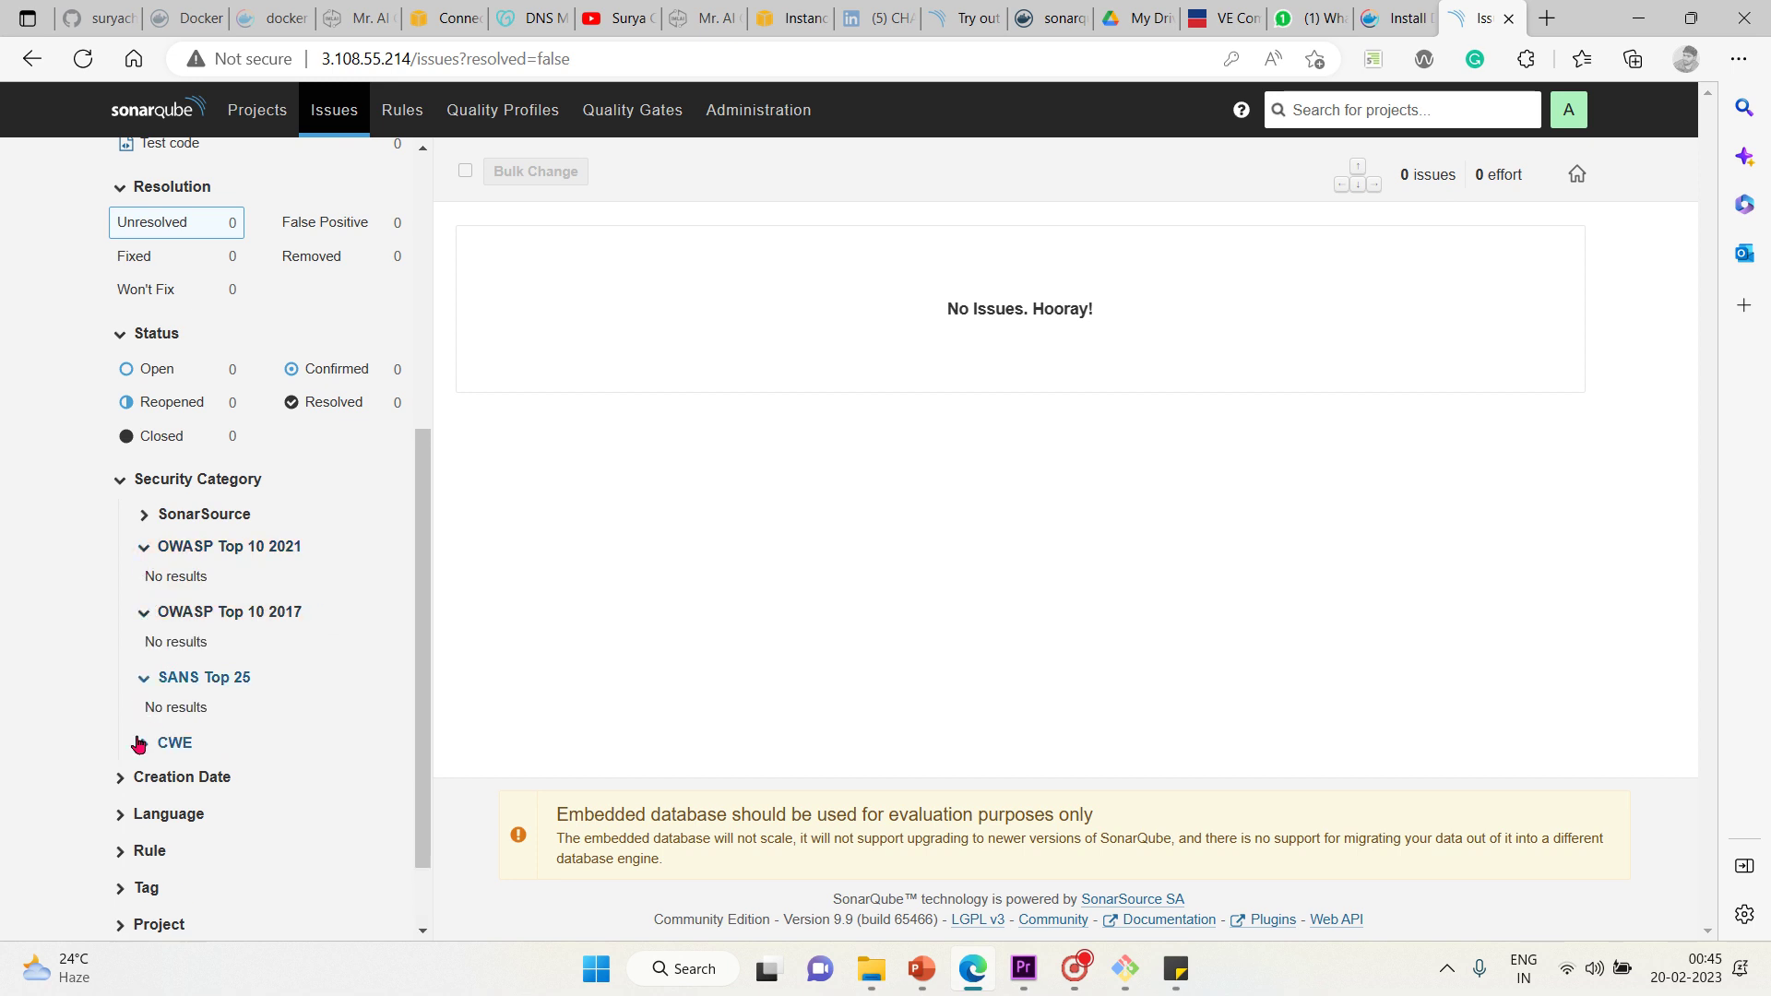
click(139, 744)
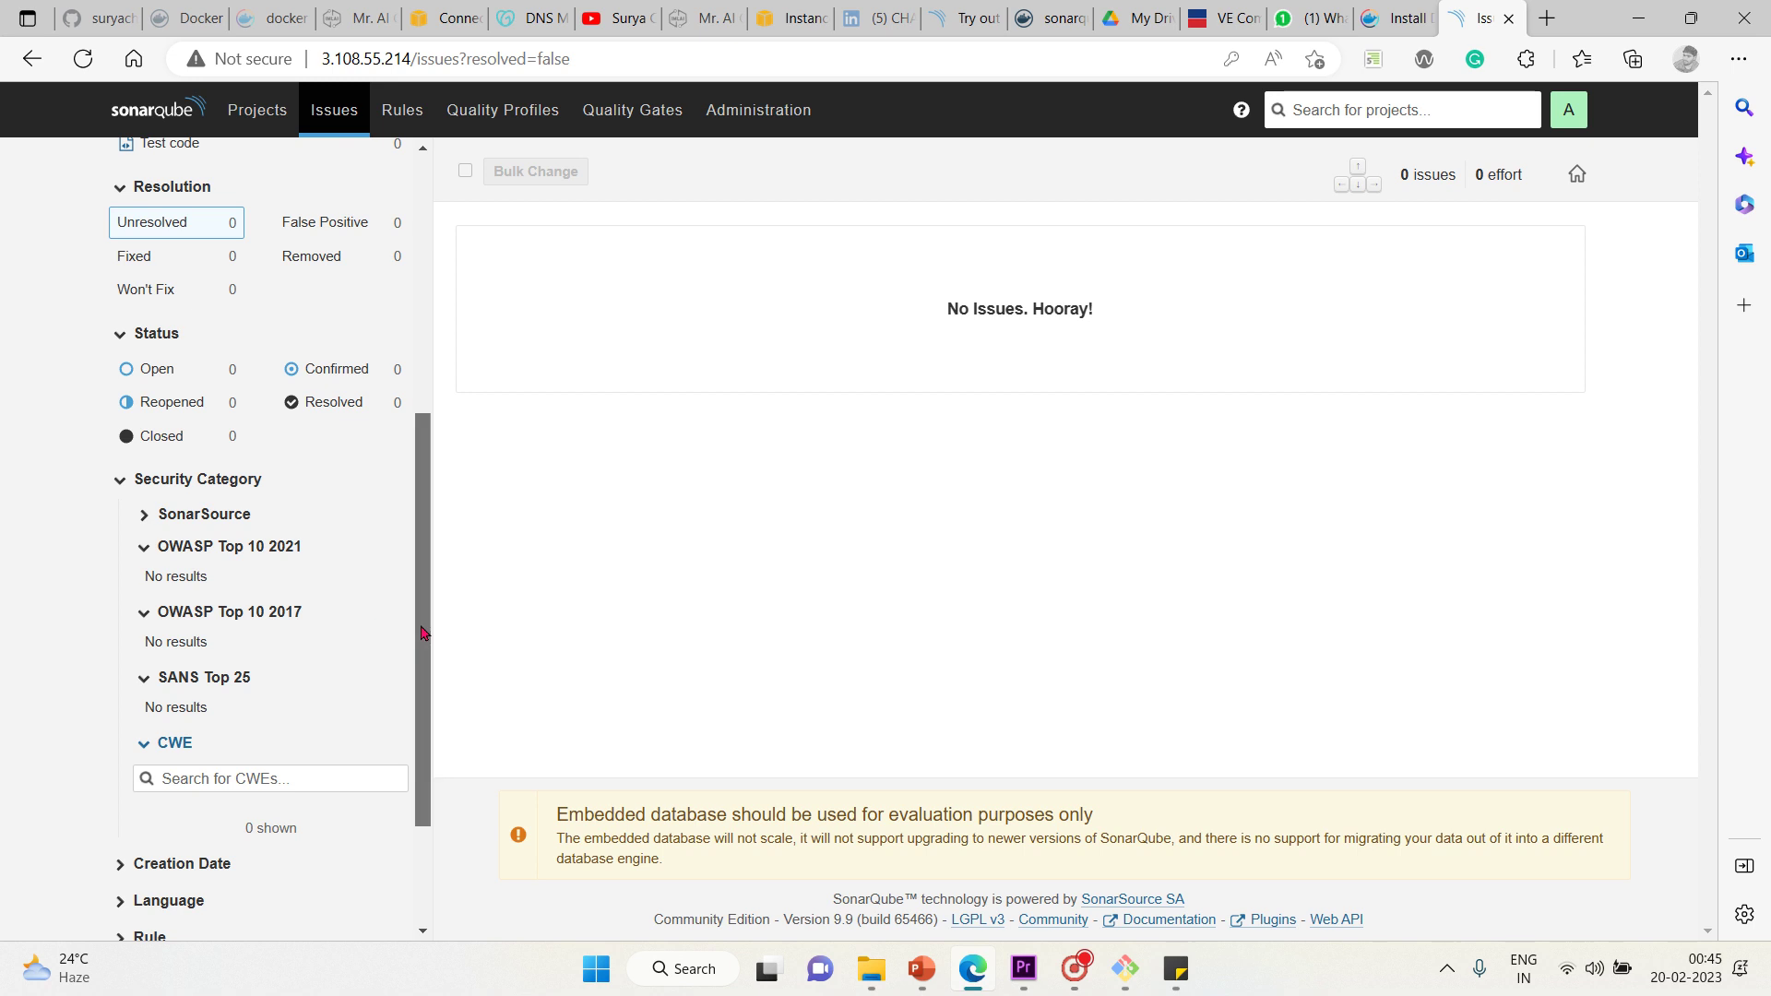
drag(423, 633, 456, 813)
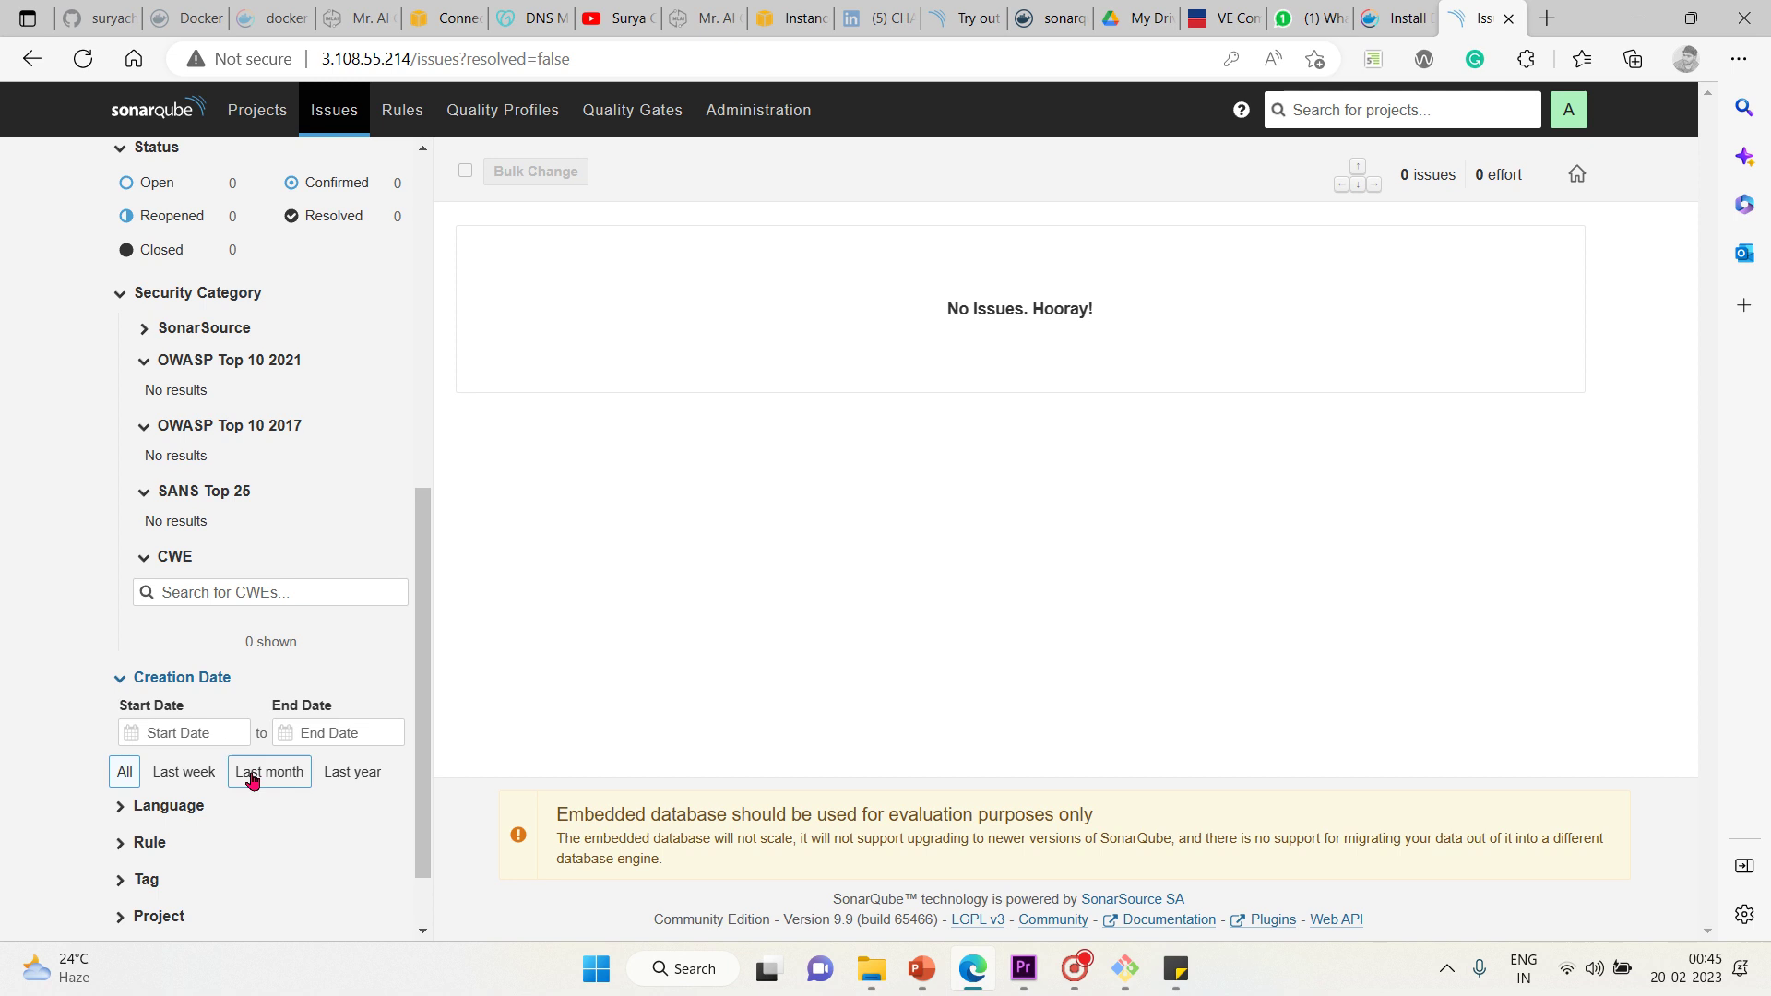
Expand the Language, Rule, Tag, Project, Assignee and Author issue facets
click(119, 806)
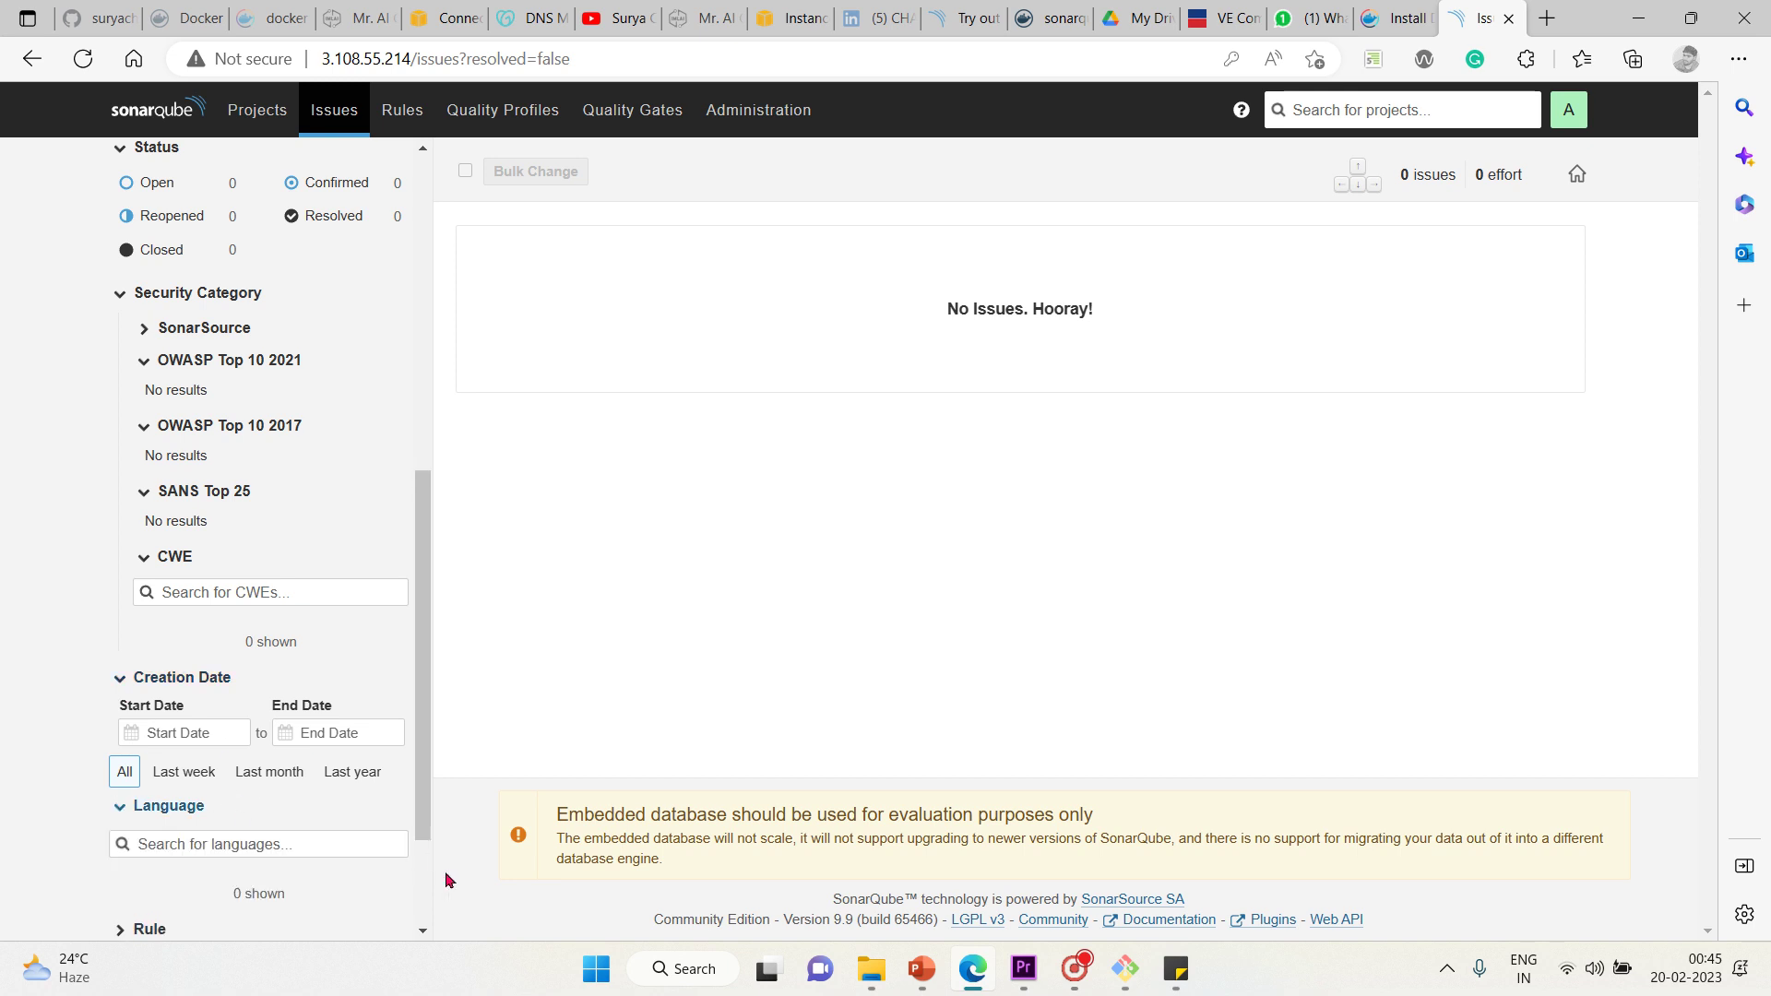
scroll(424, 932, down, 2)
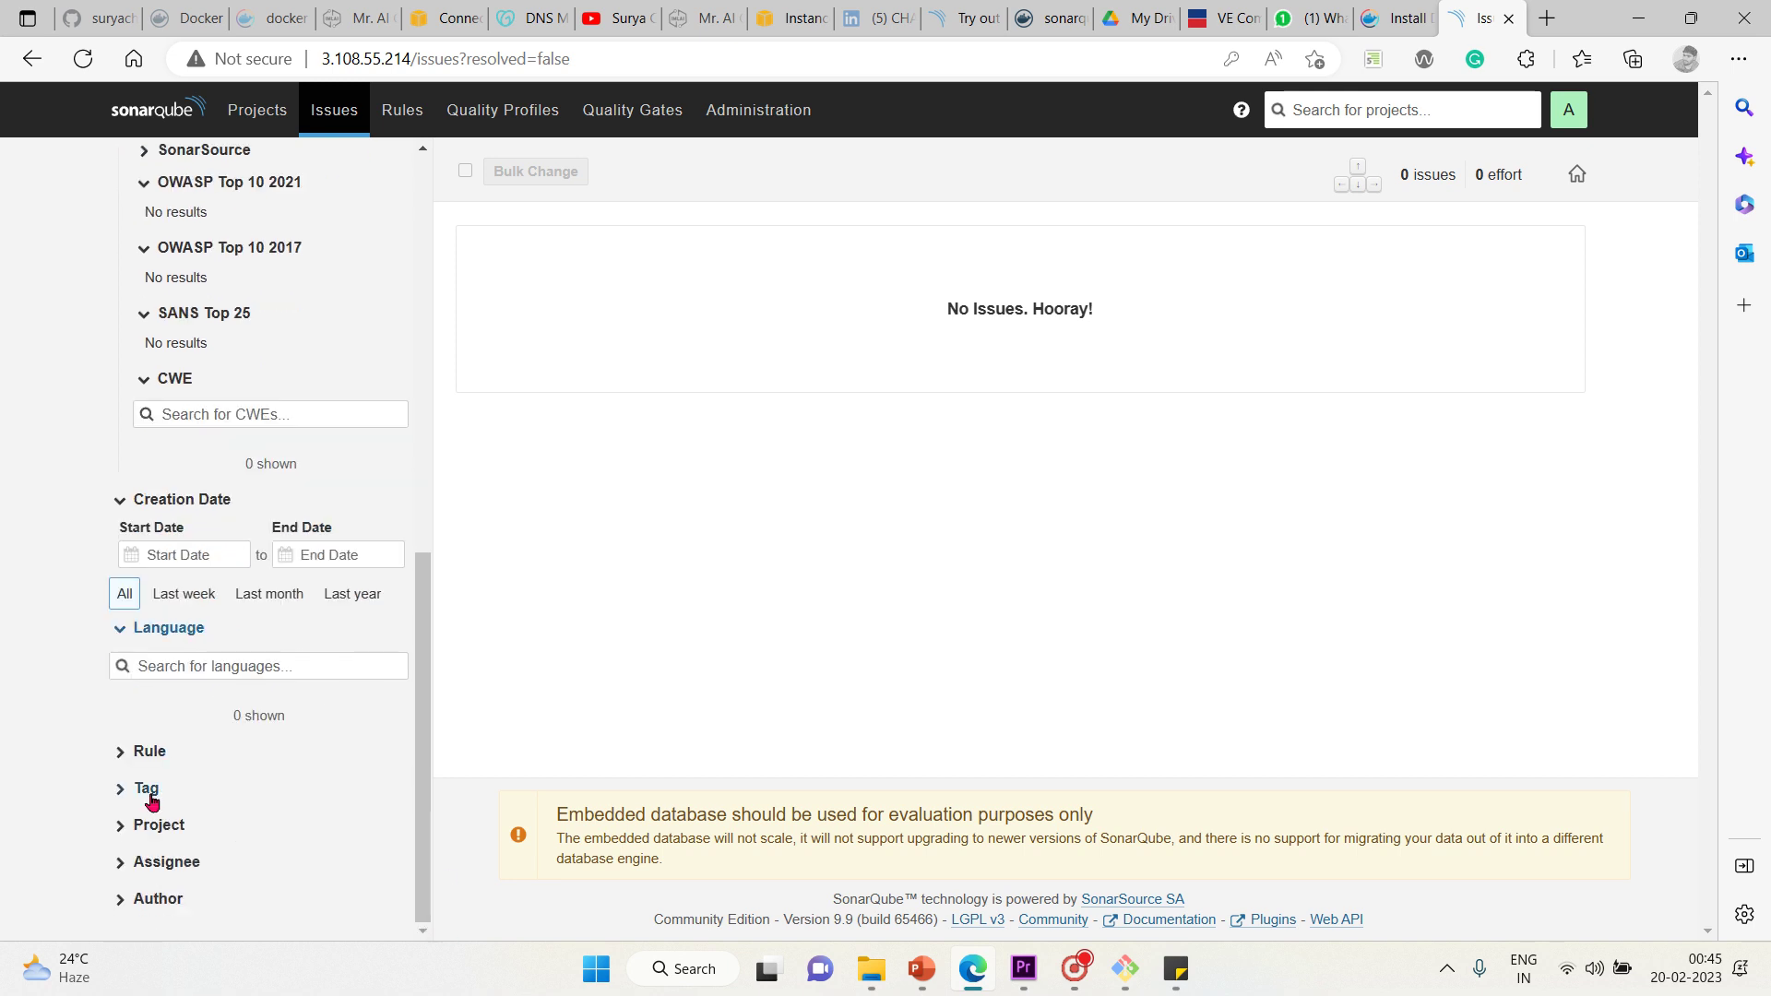
click(128, 752)
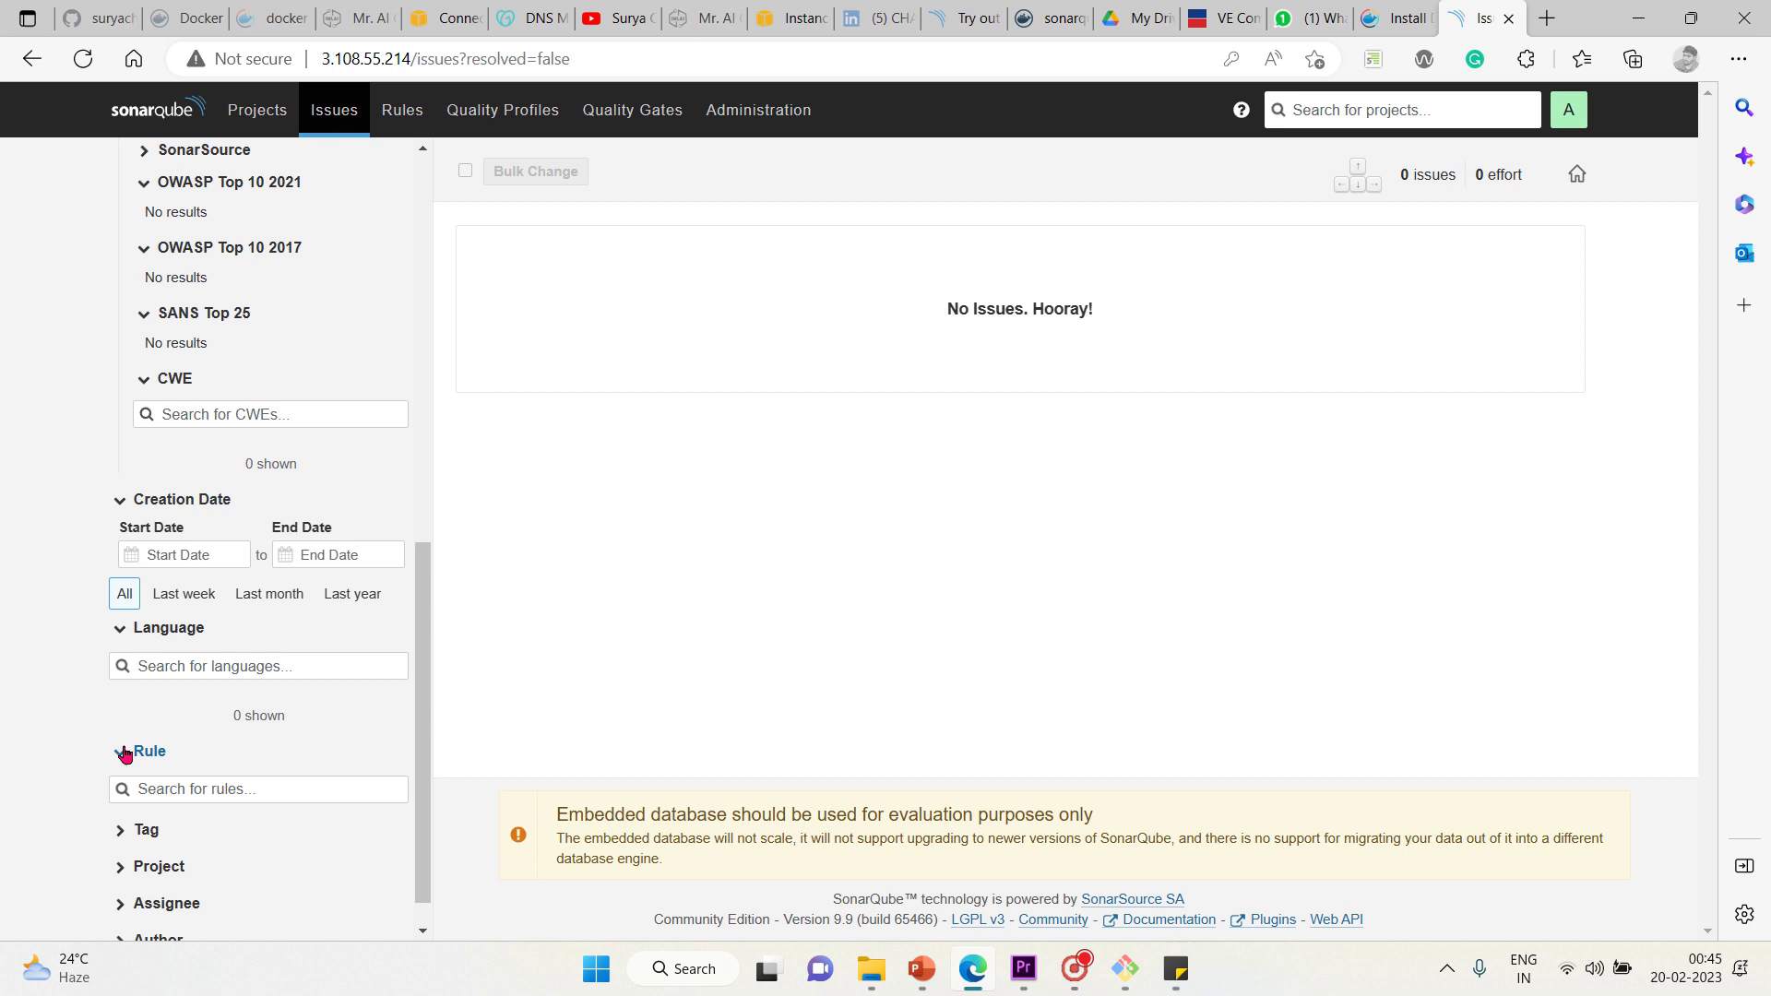
scroll(422, 930, down, 1)
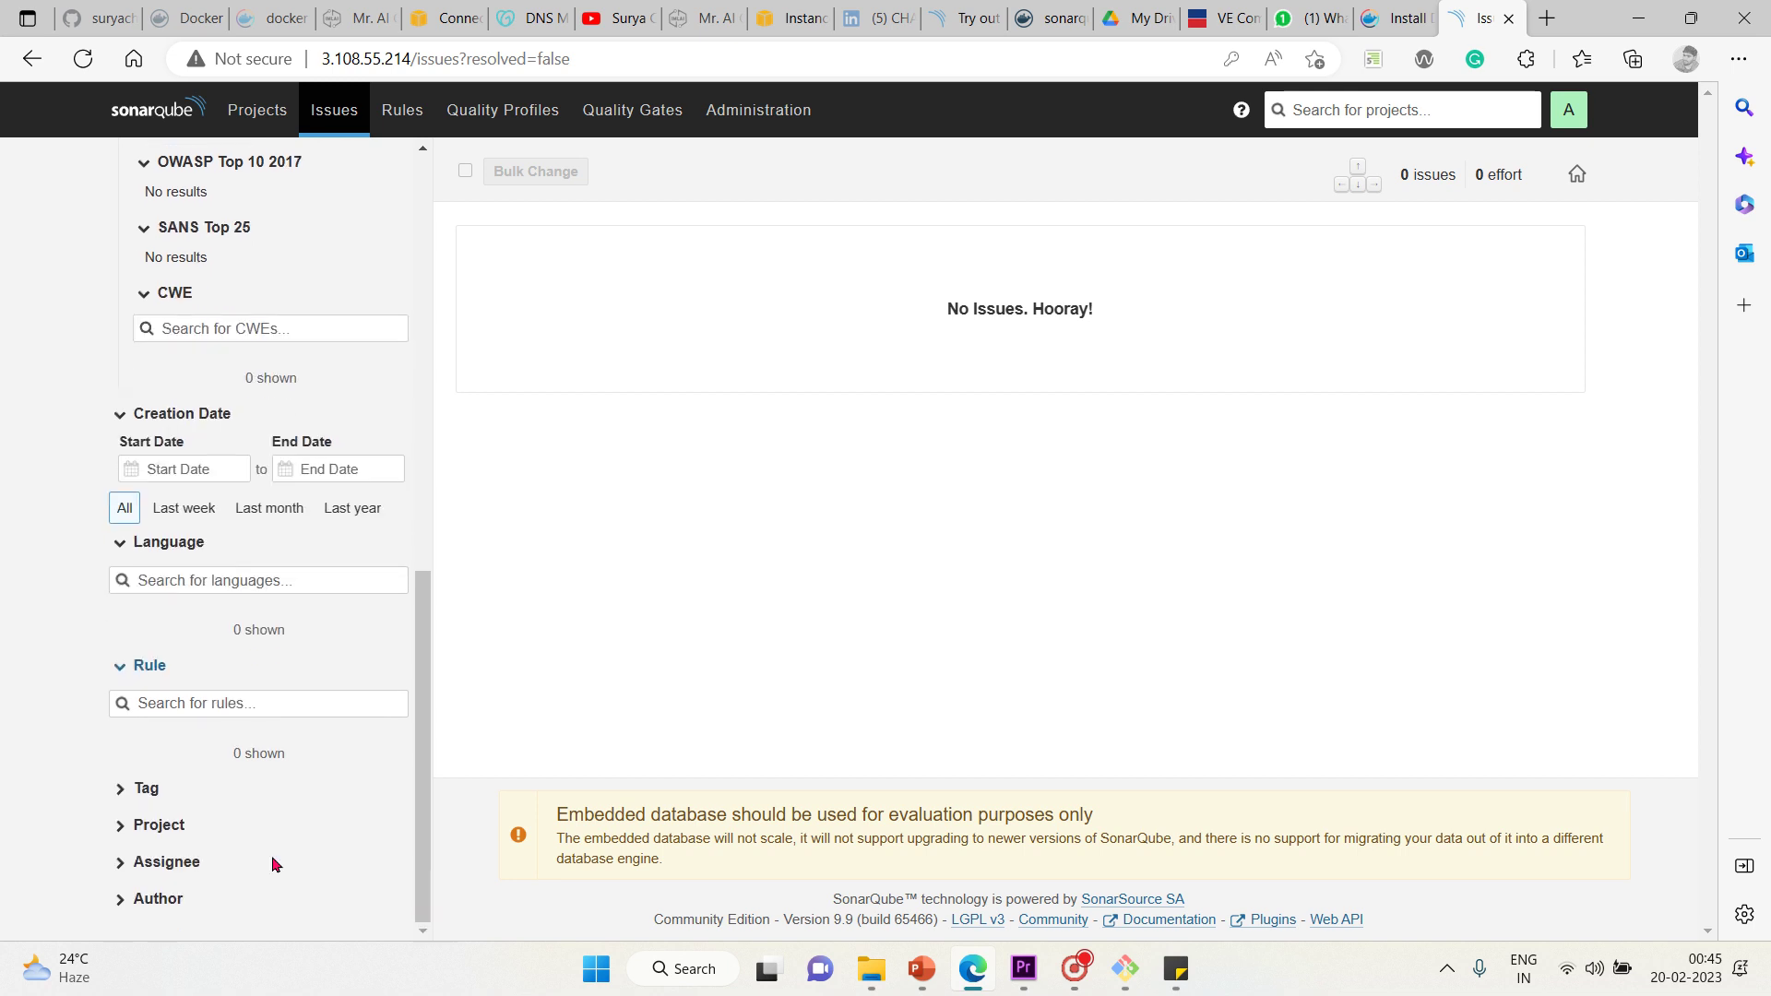
click(116, 795)
scroll(411, 932, down, 1)
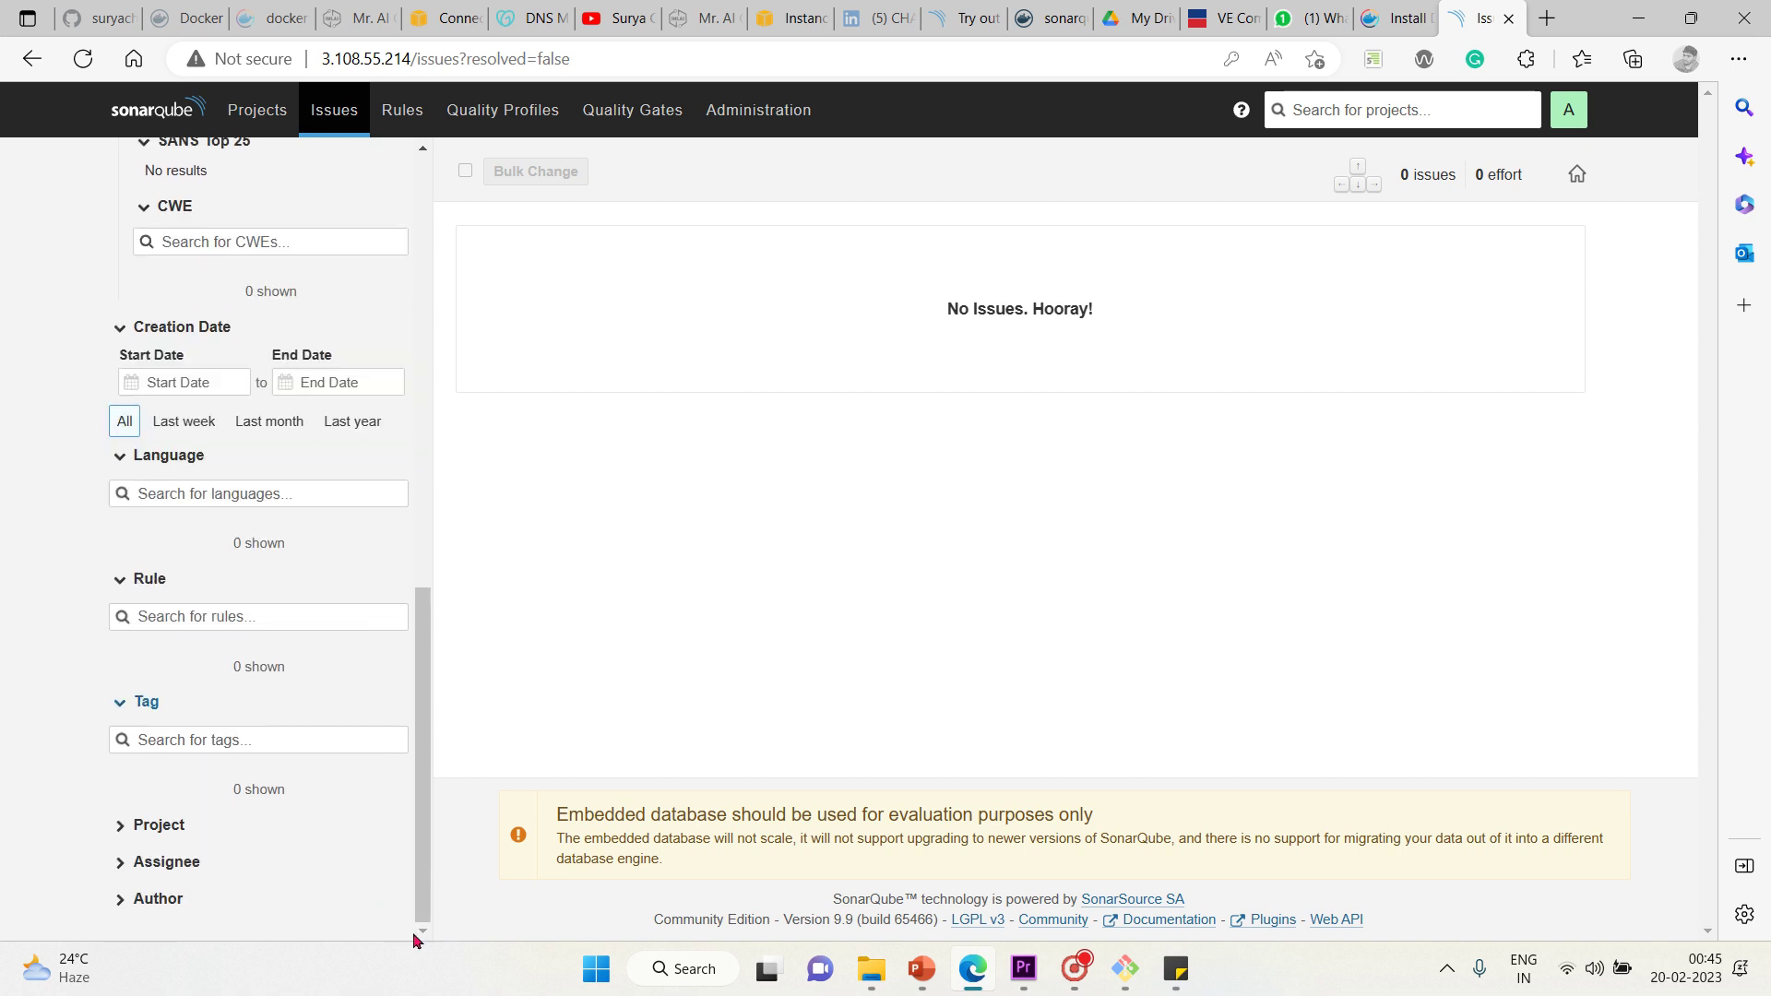
click(119, 830)
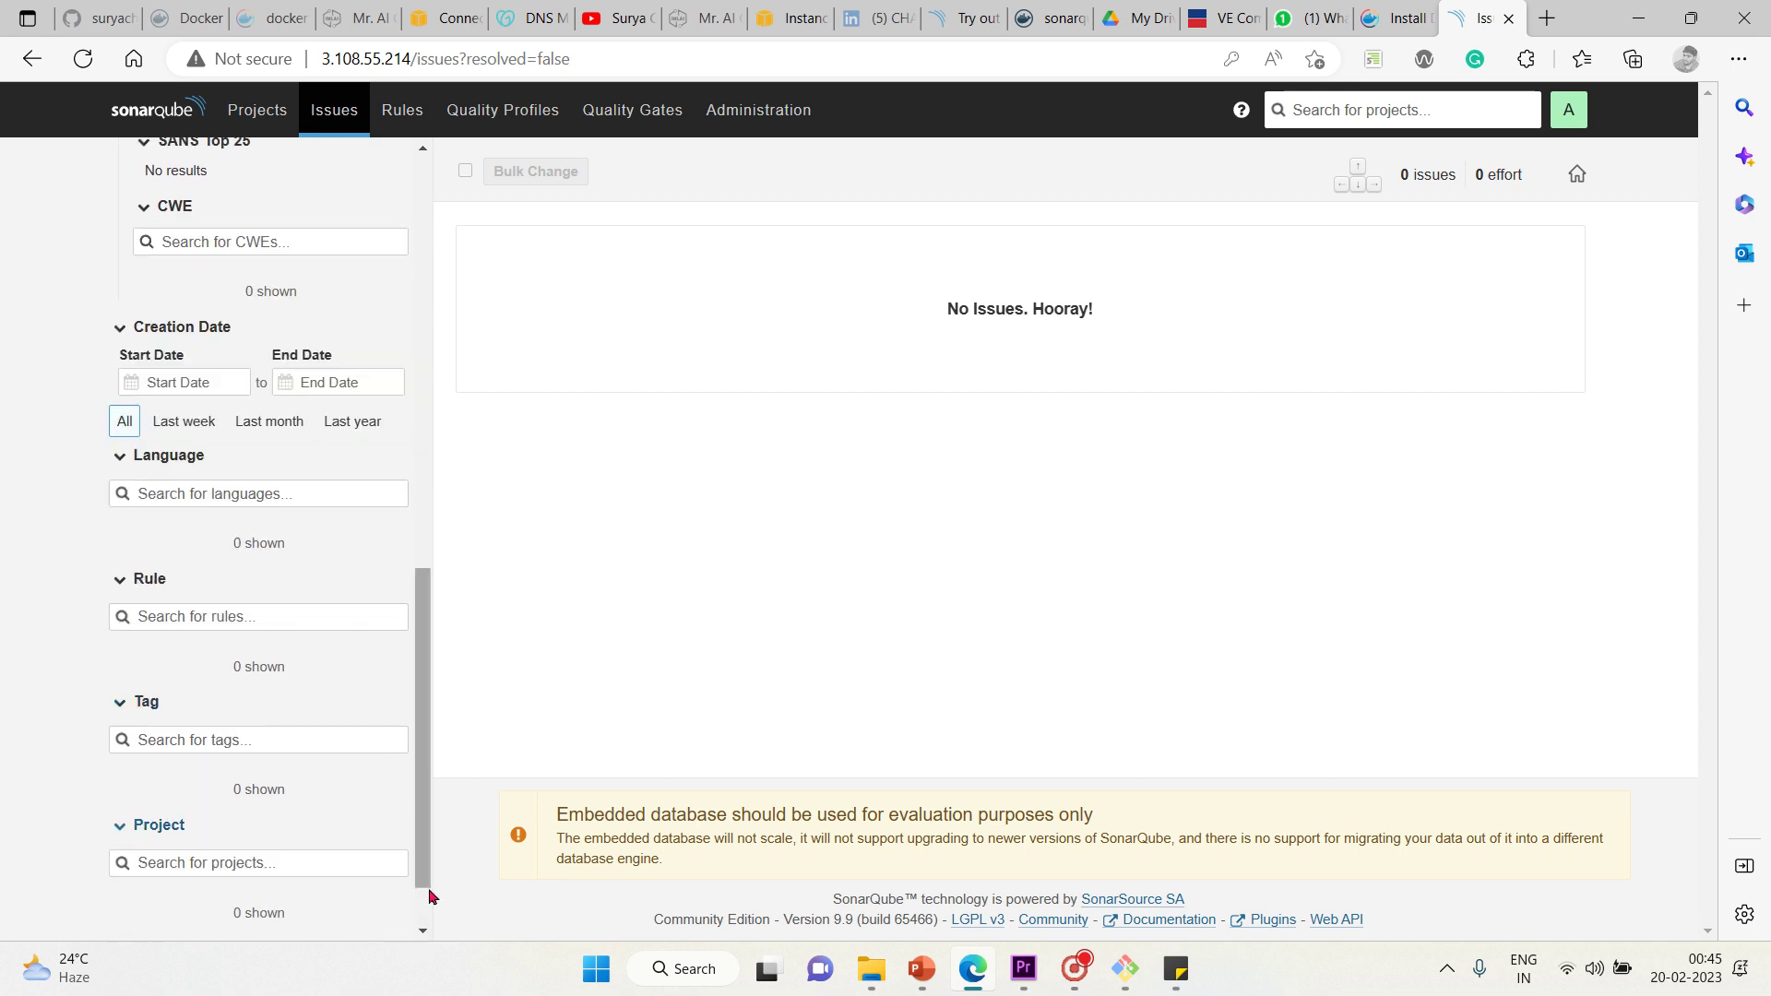
scroll(424, 930, down, 1)
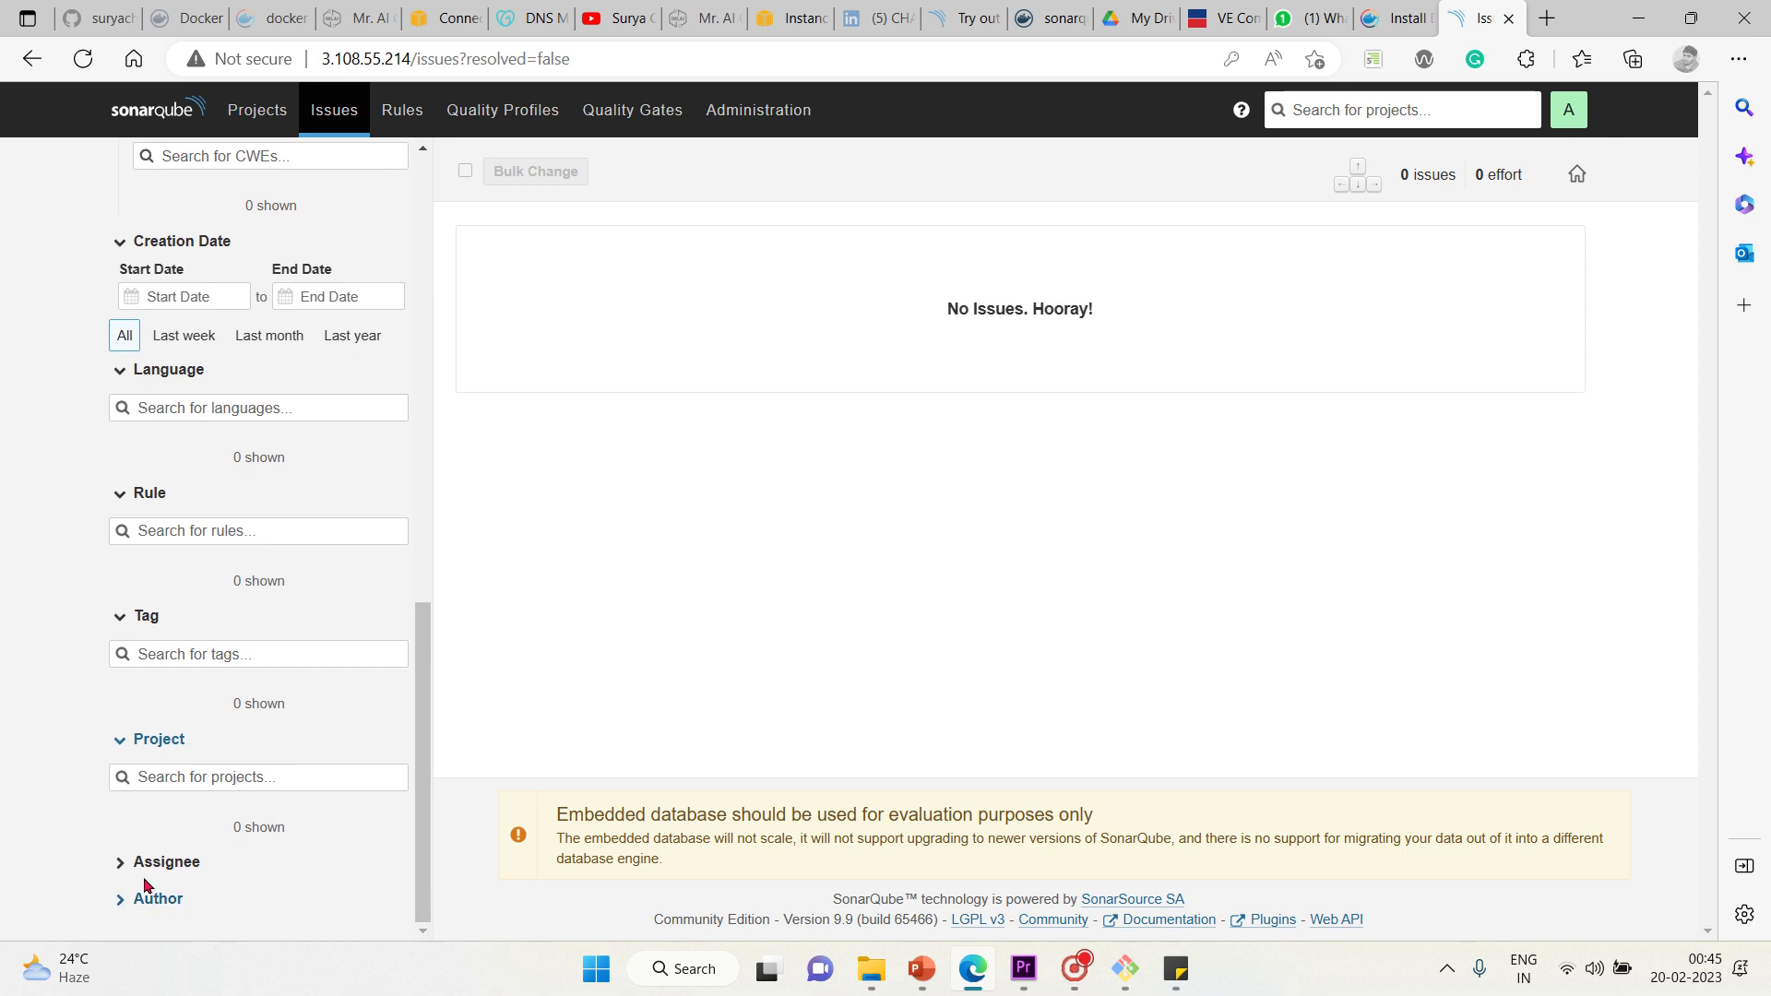
click(119, 862)
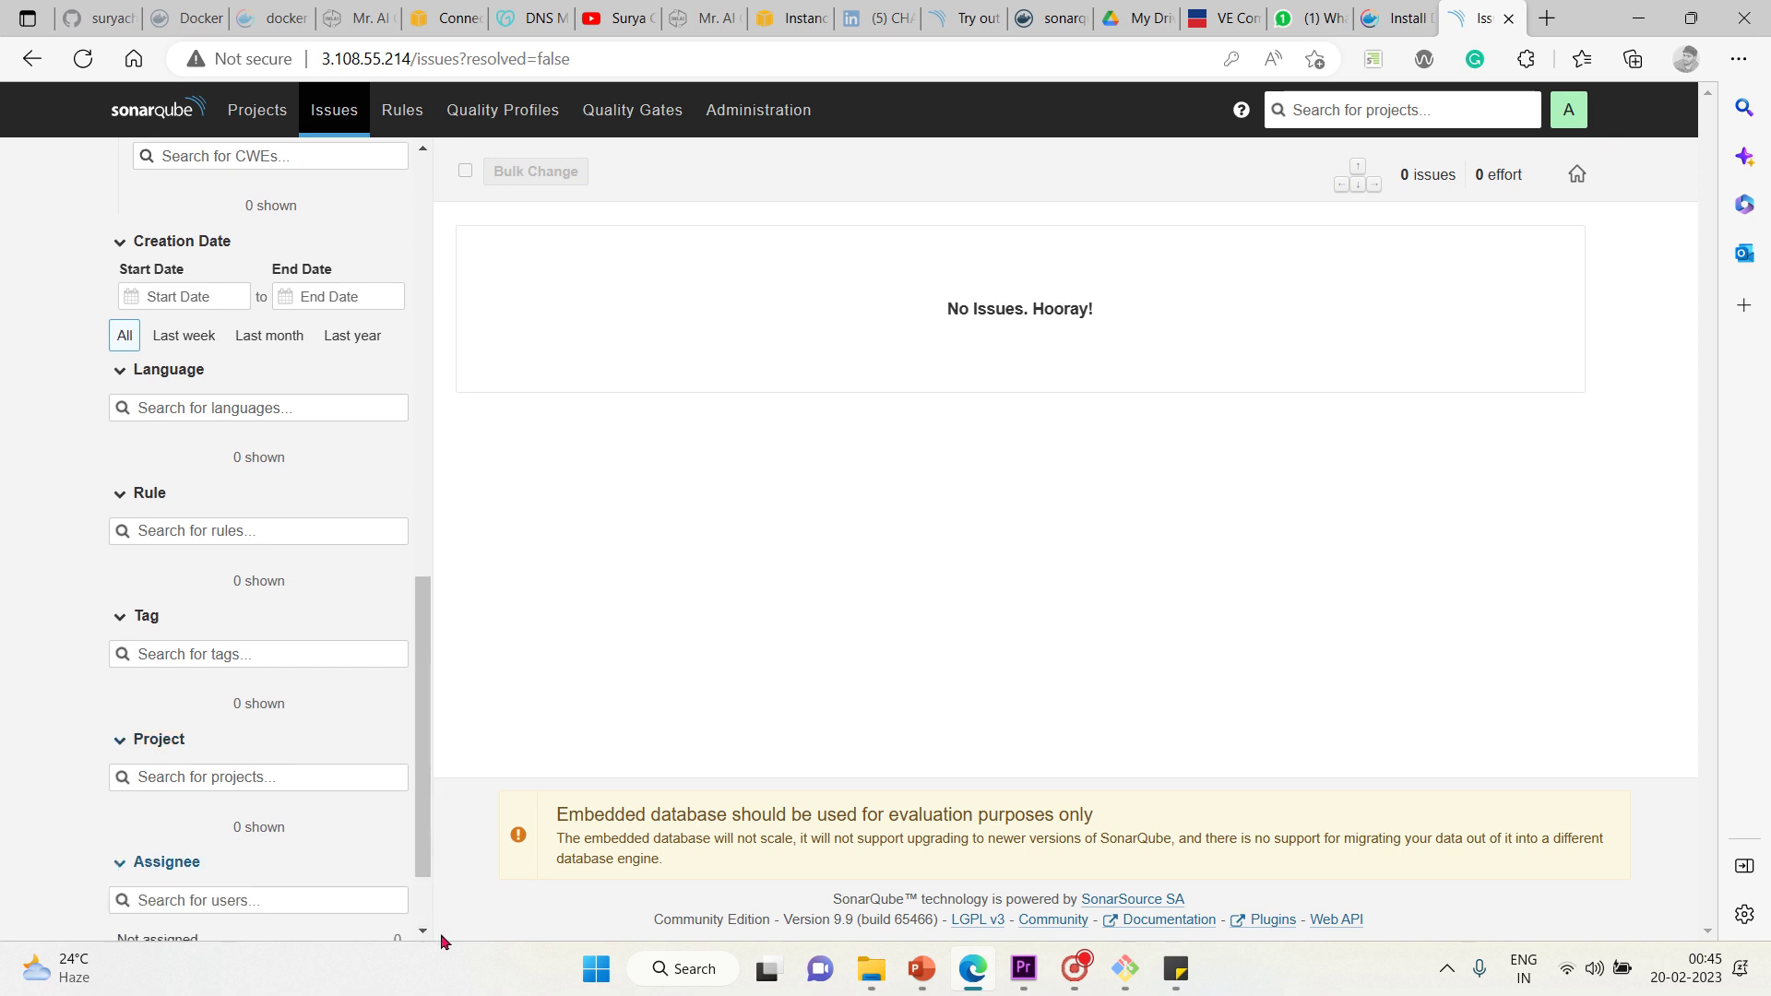
scroll(423, 931, down, 1)
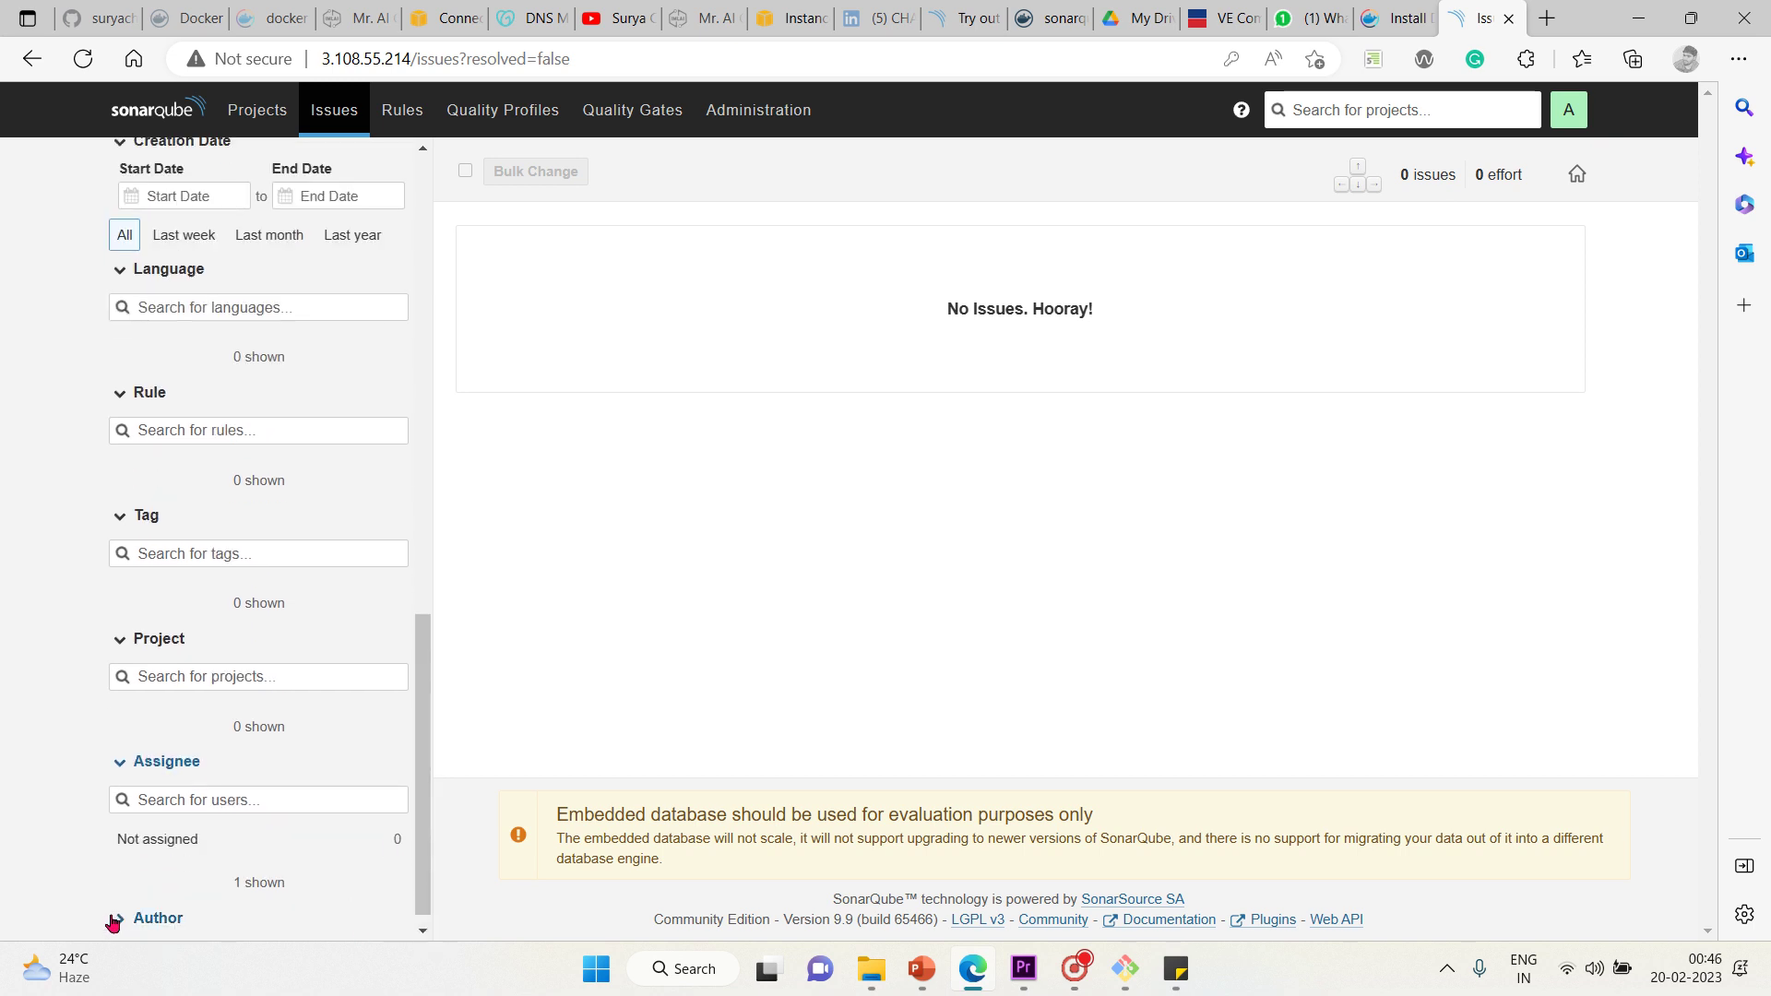
click(115, 919)
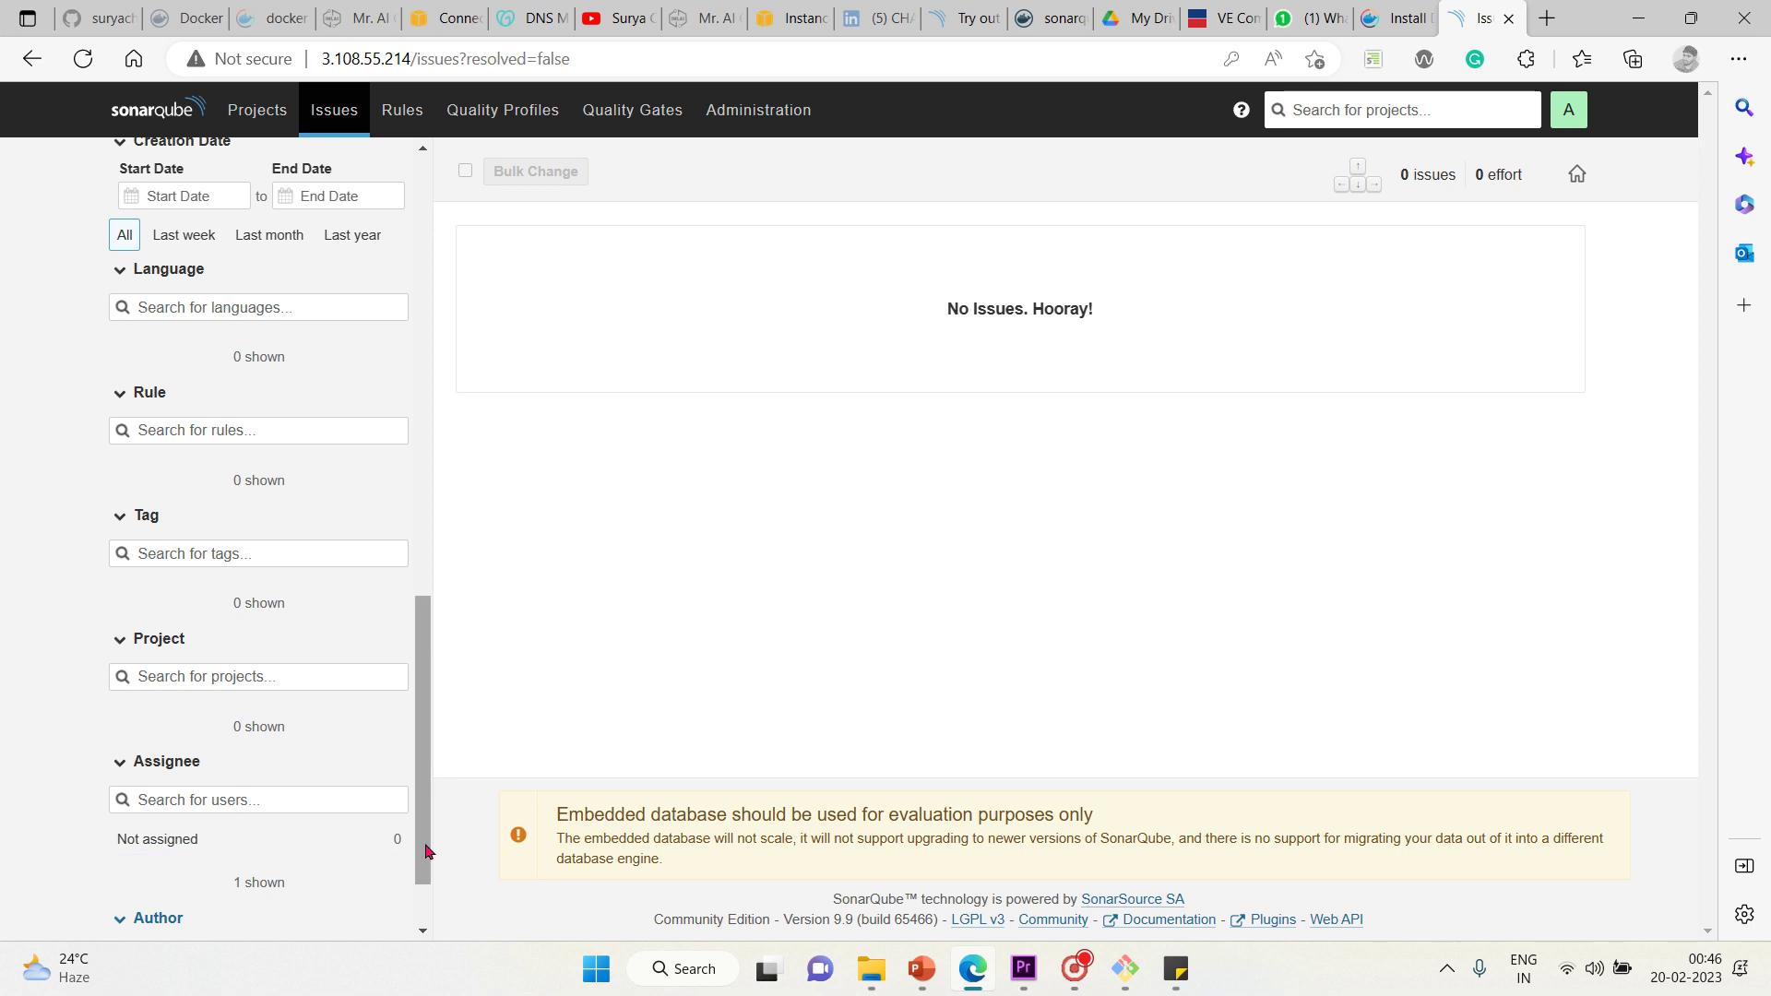
Go to the Rules page listing 2,879 rules
right_click(495, 572)
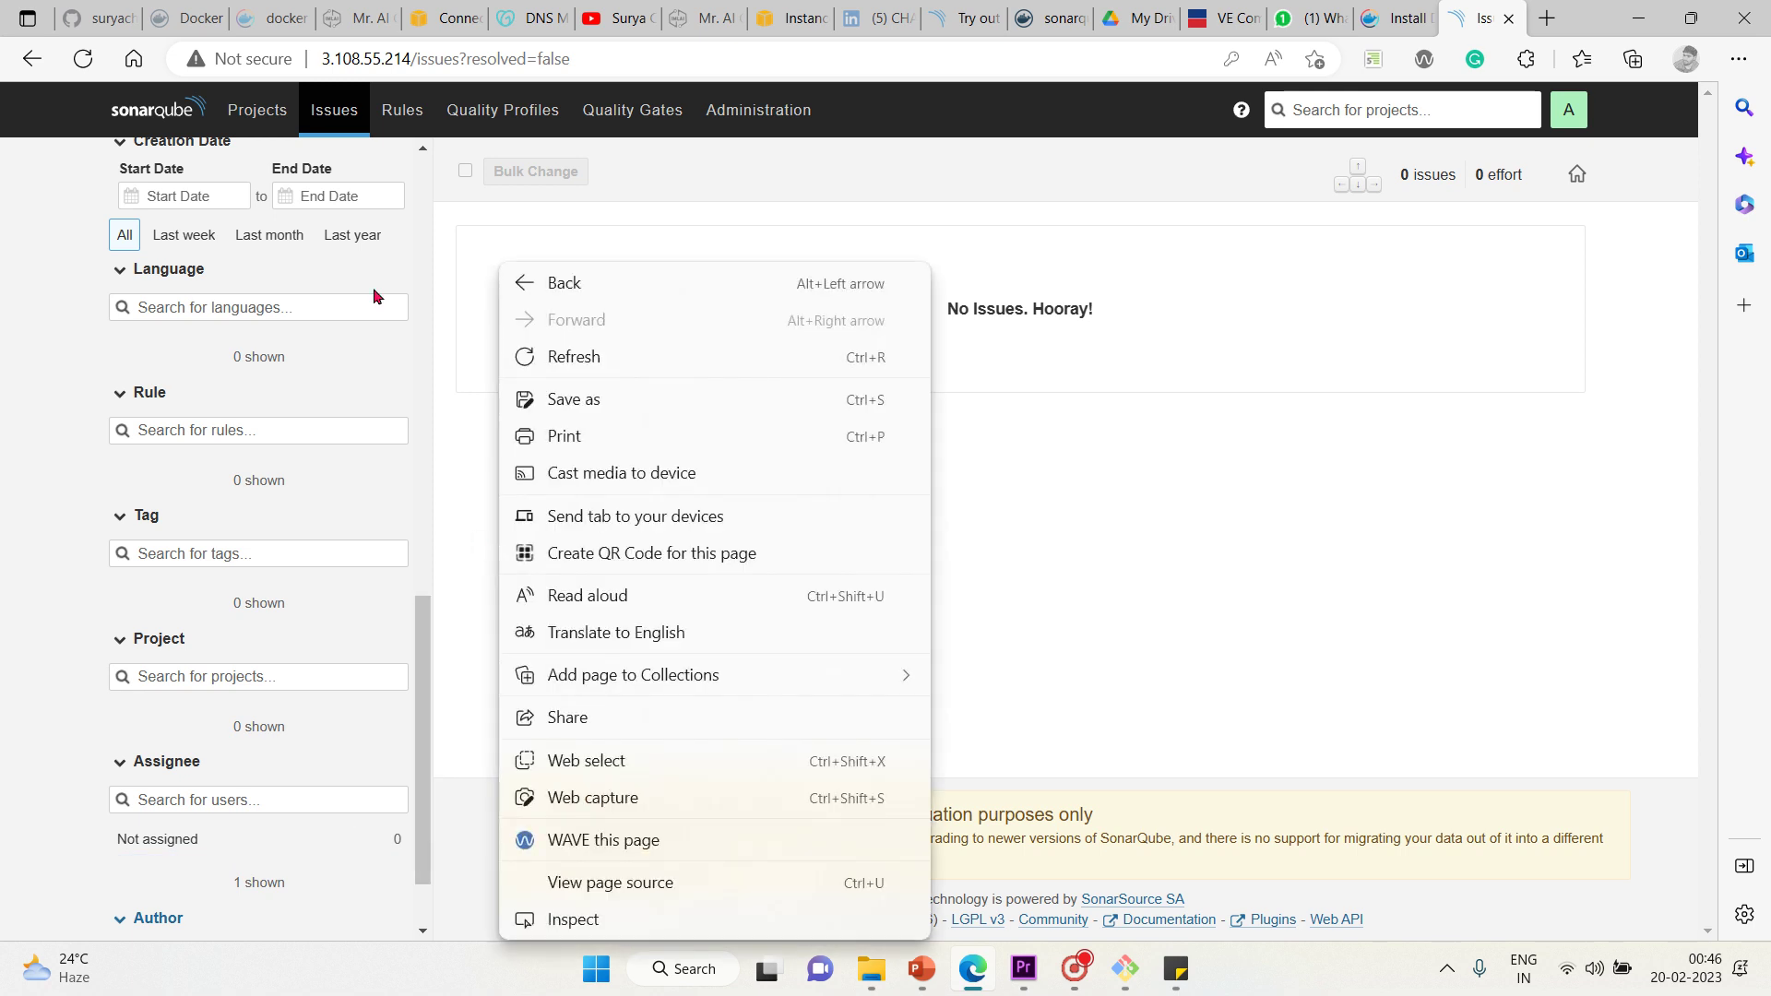
click(422, 207)
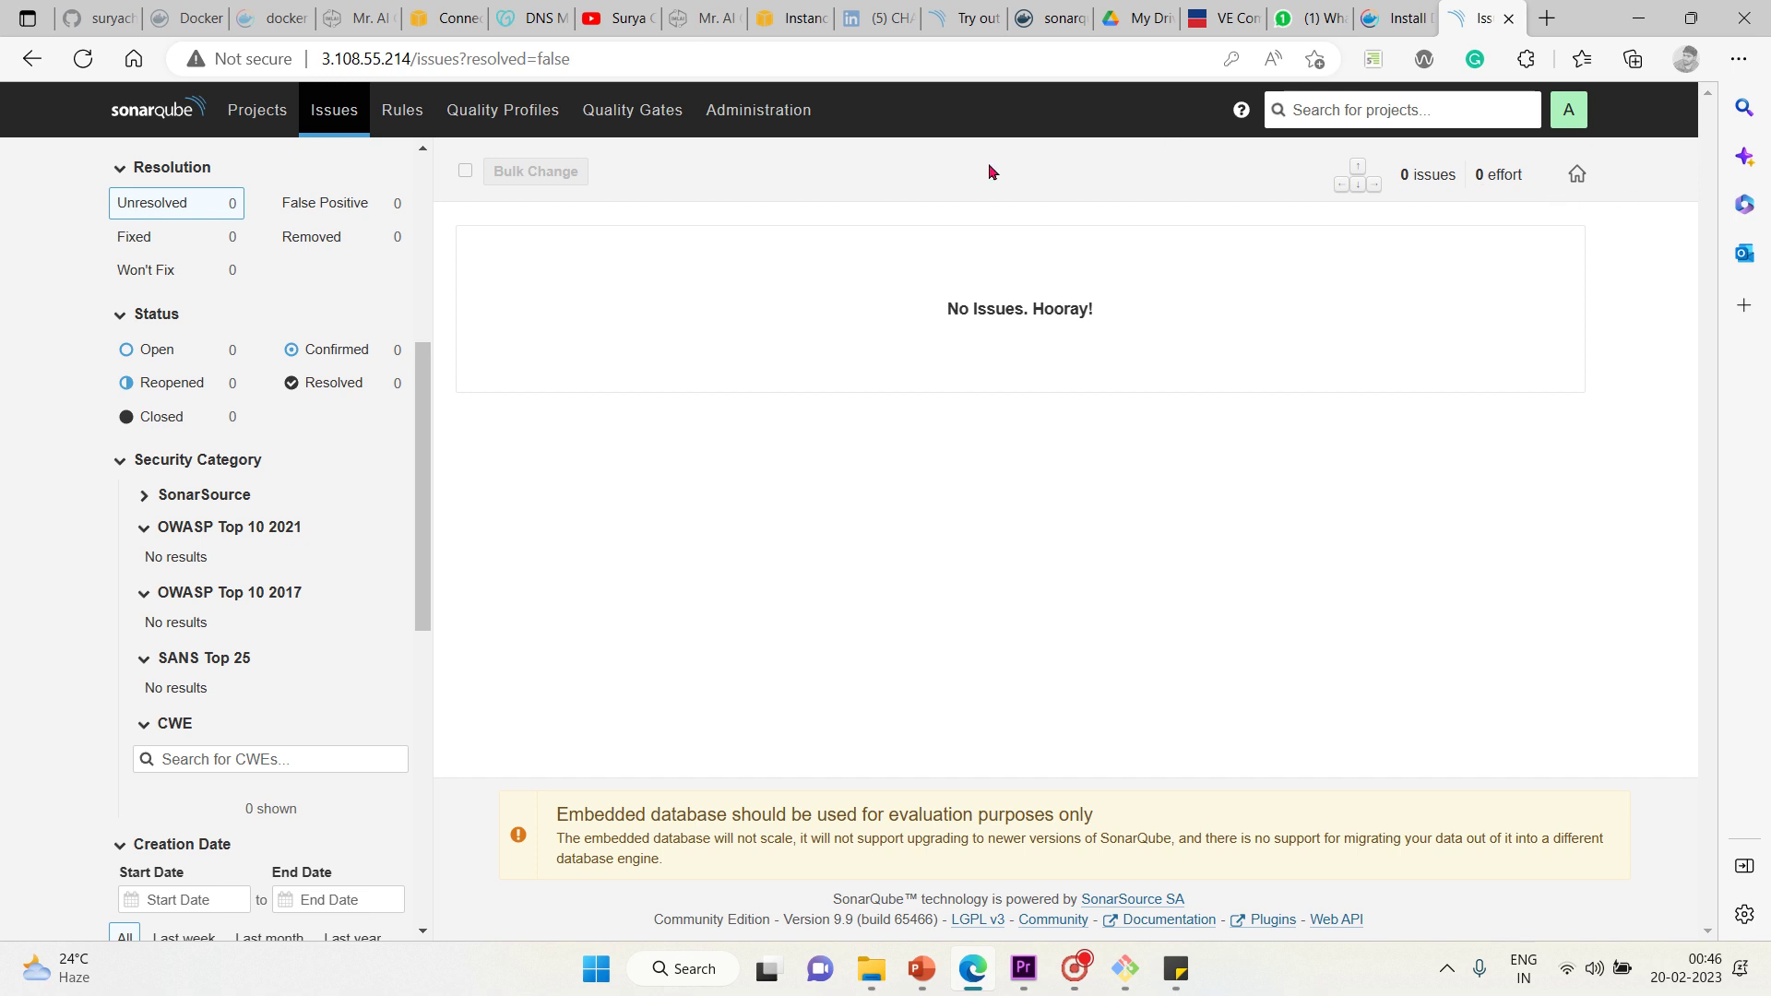
click(394, 126)
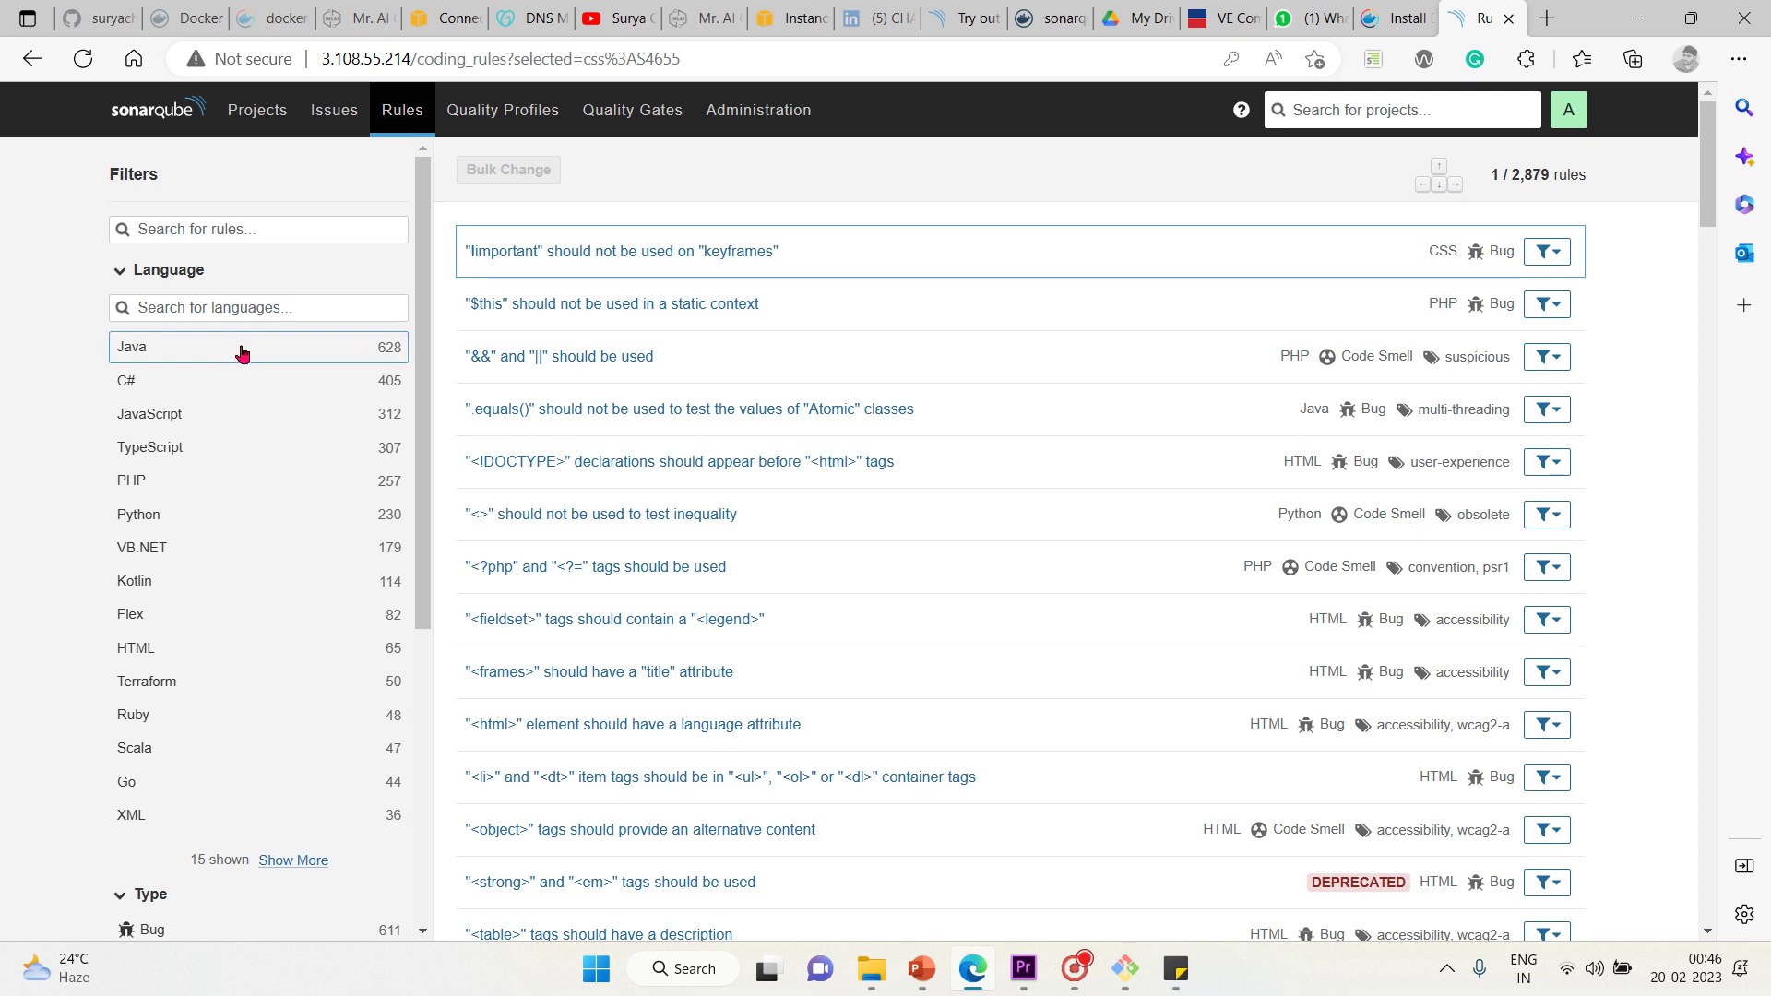
Filter the rules by Python, VB.NET, Kotlin and HTML in turn
click(198, 514)
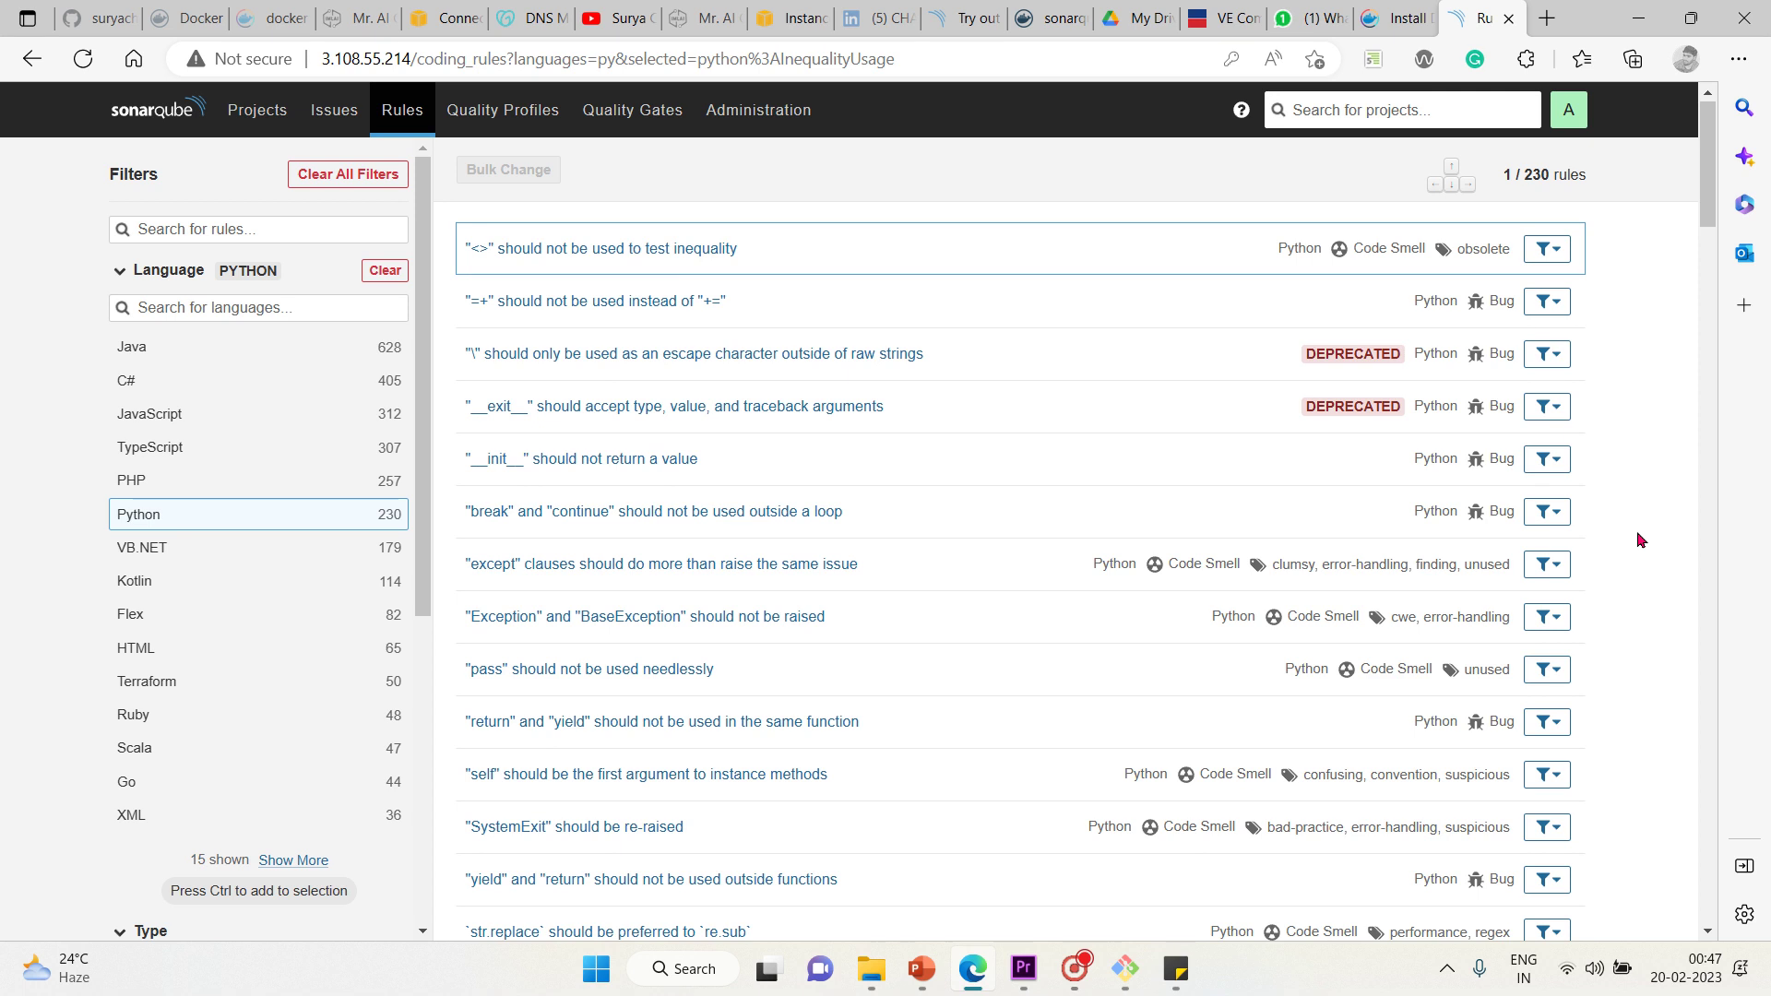
click(198, 547)
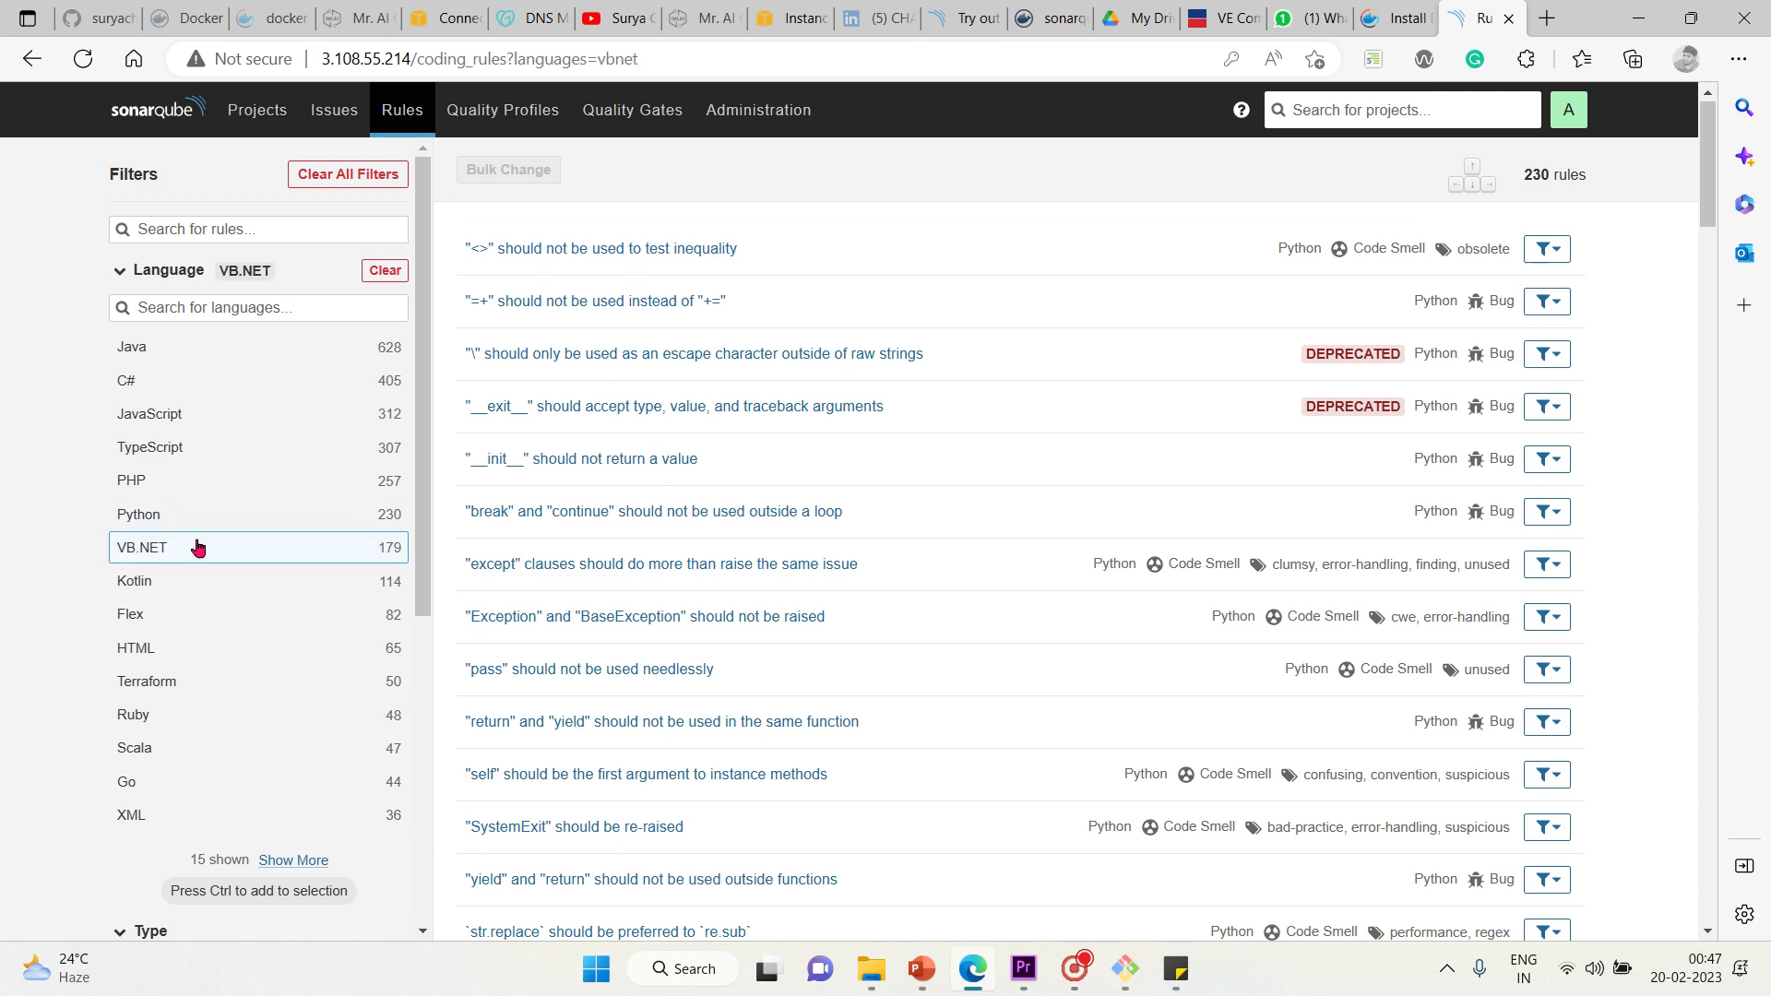
click(177, 580)
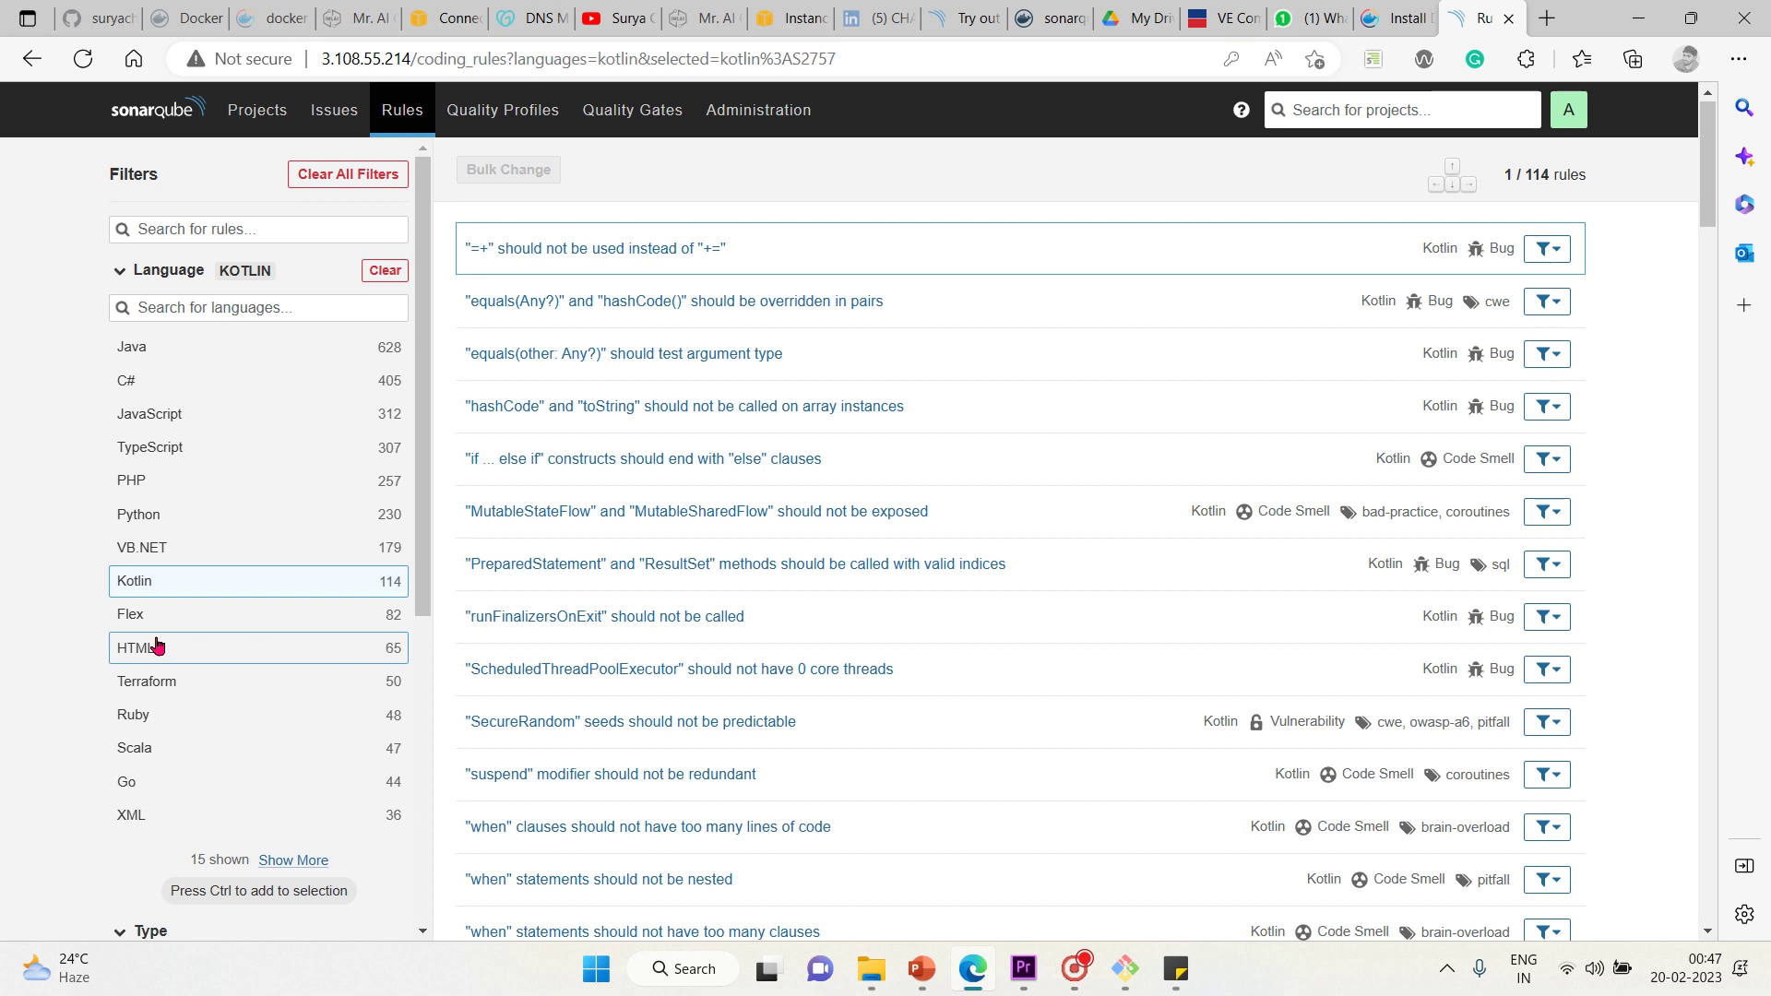
click(152, 647)
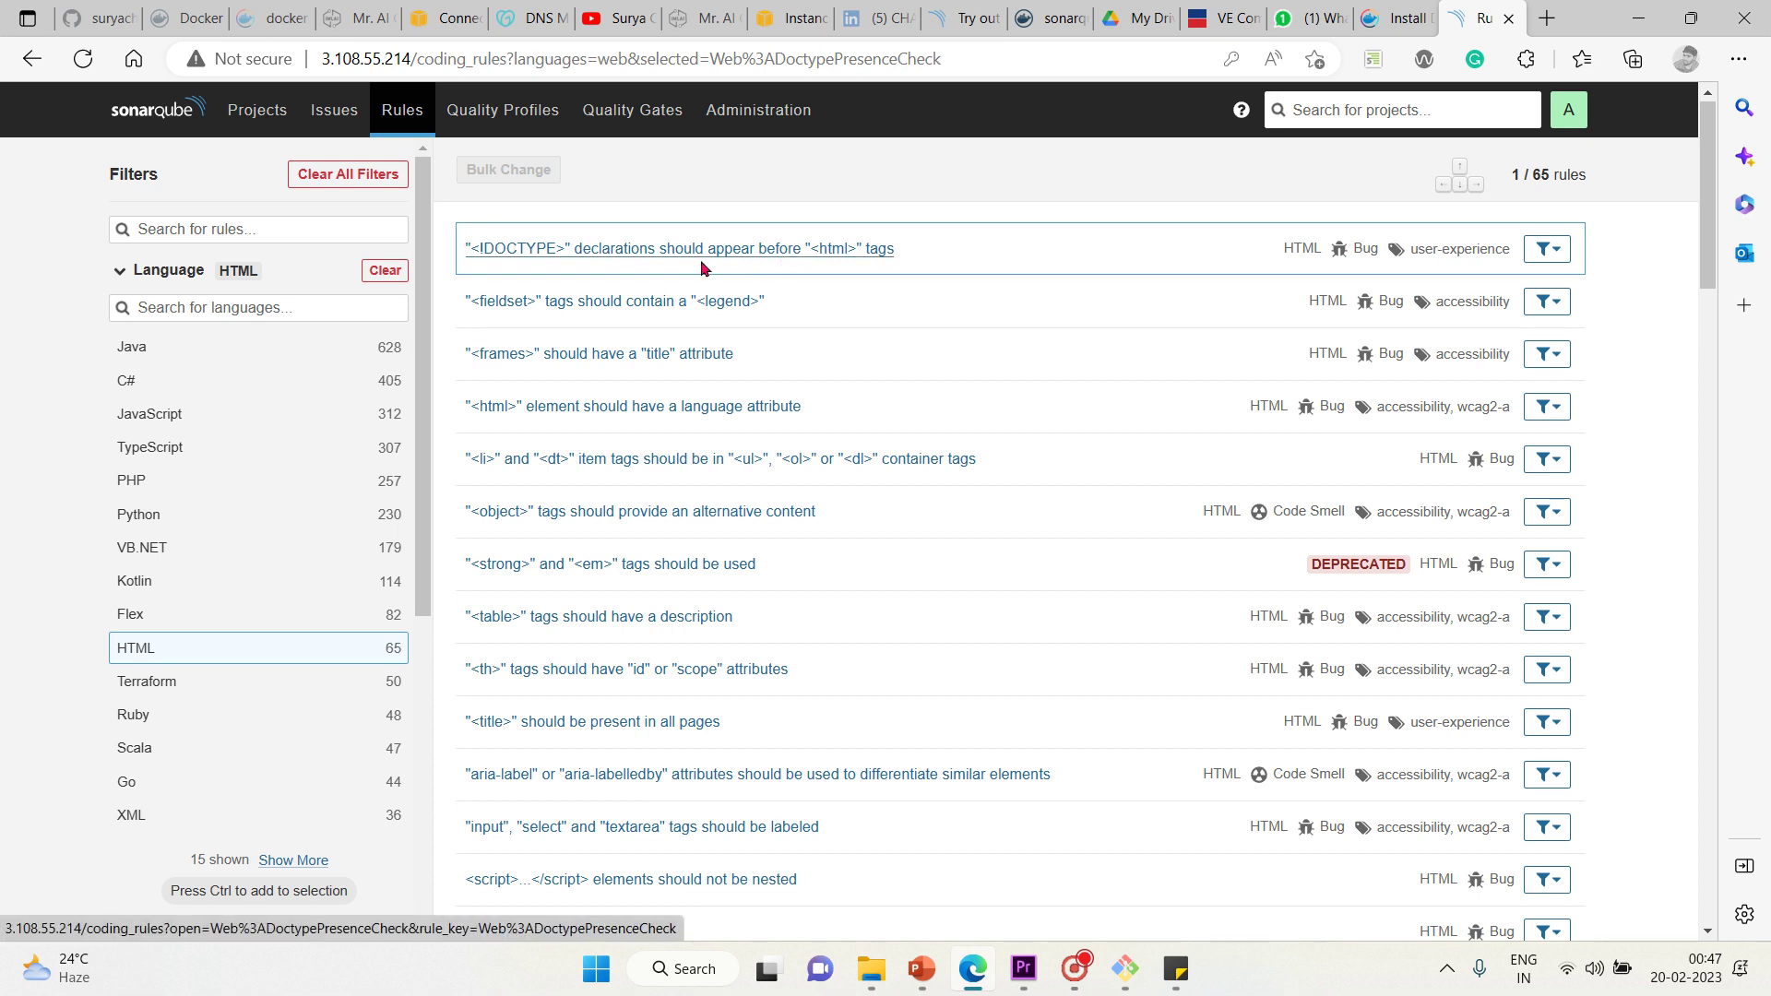
Step through the Terraform, Ruby, Scala and Go rules, ending on the 36 XML rules
click(164, 683)
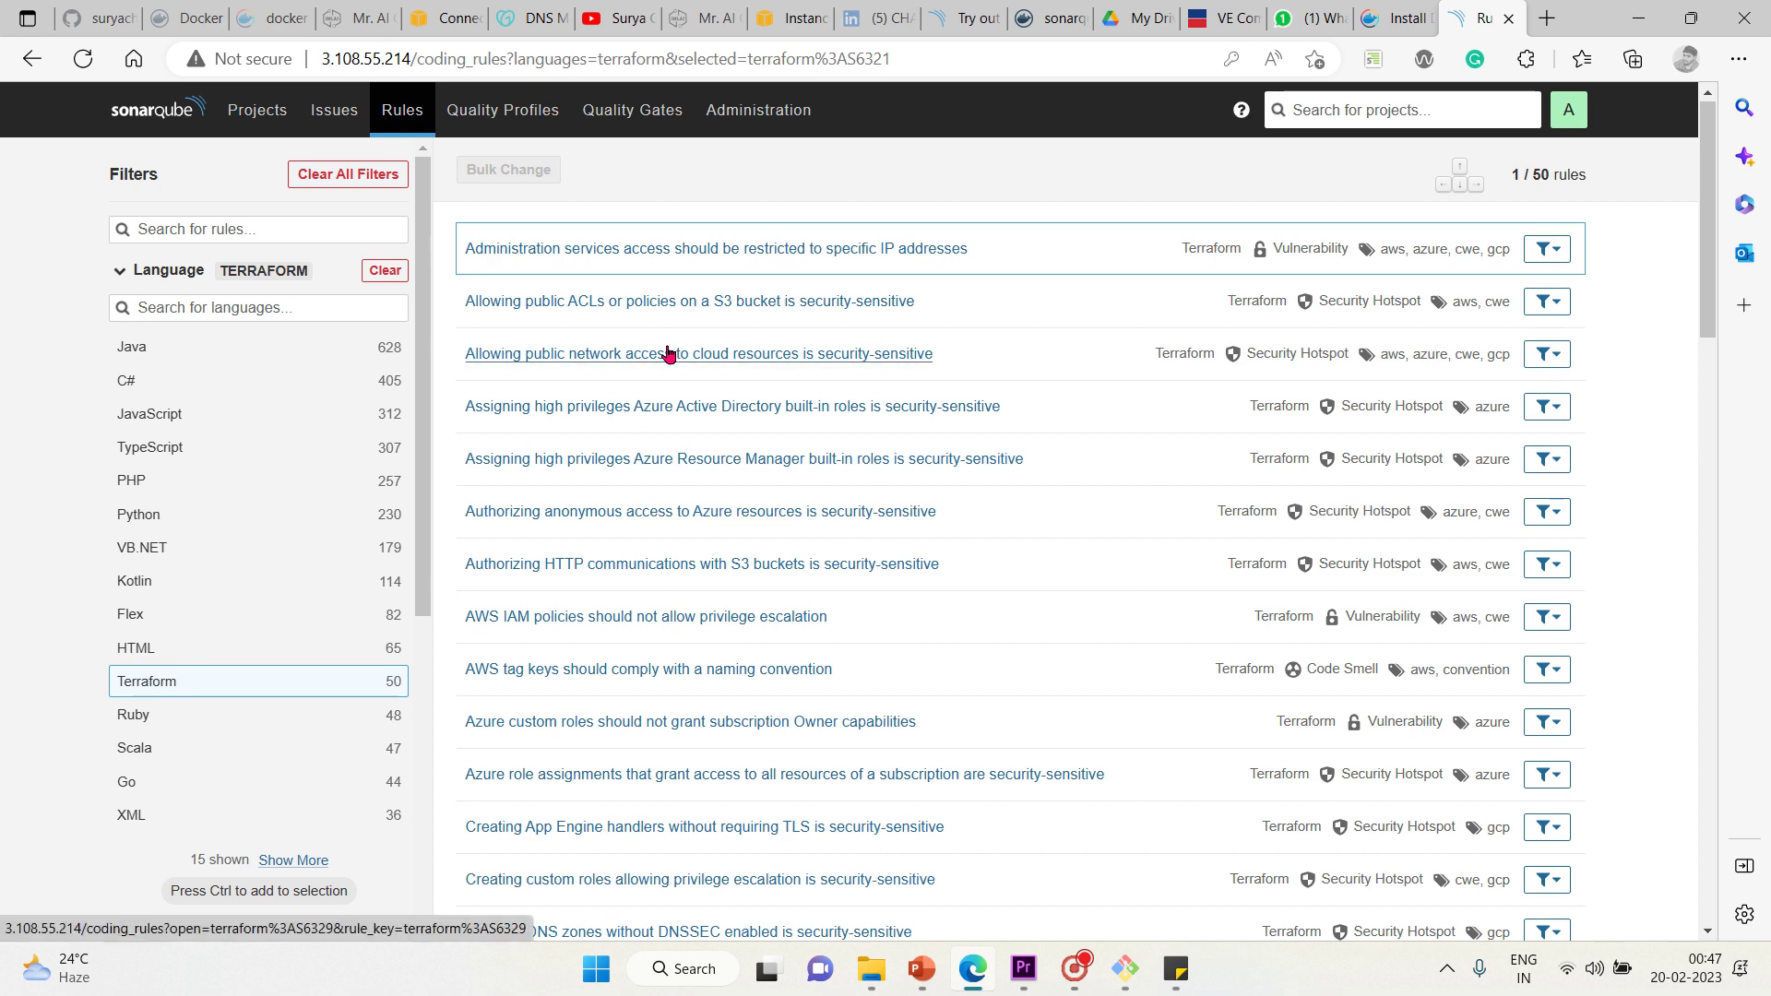
click(143, 718)
click(158, 749)
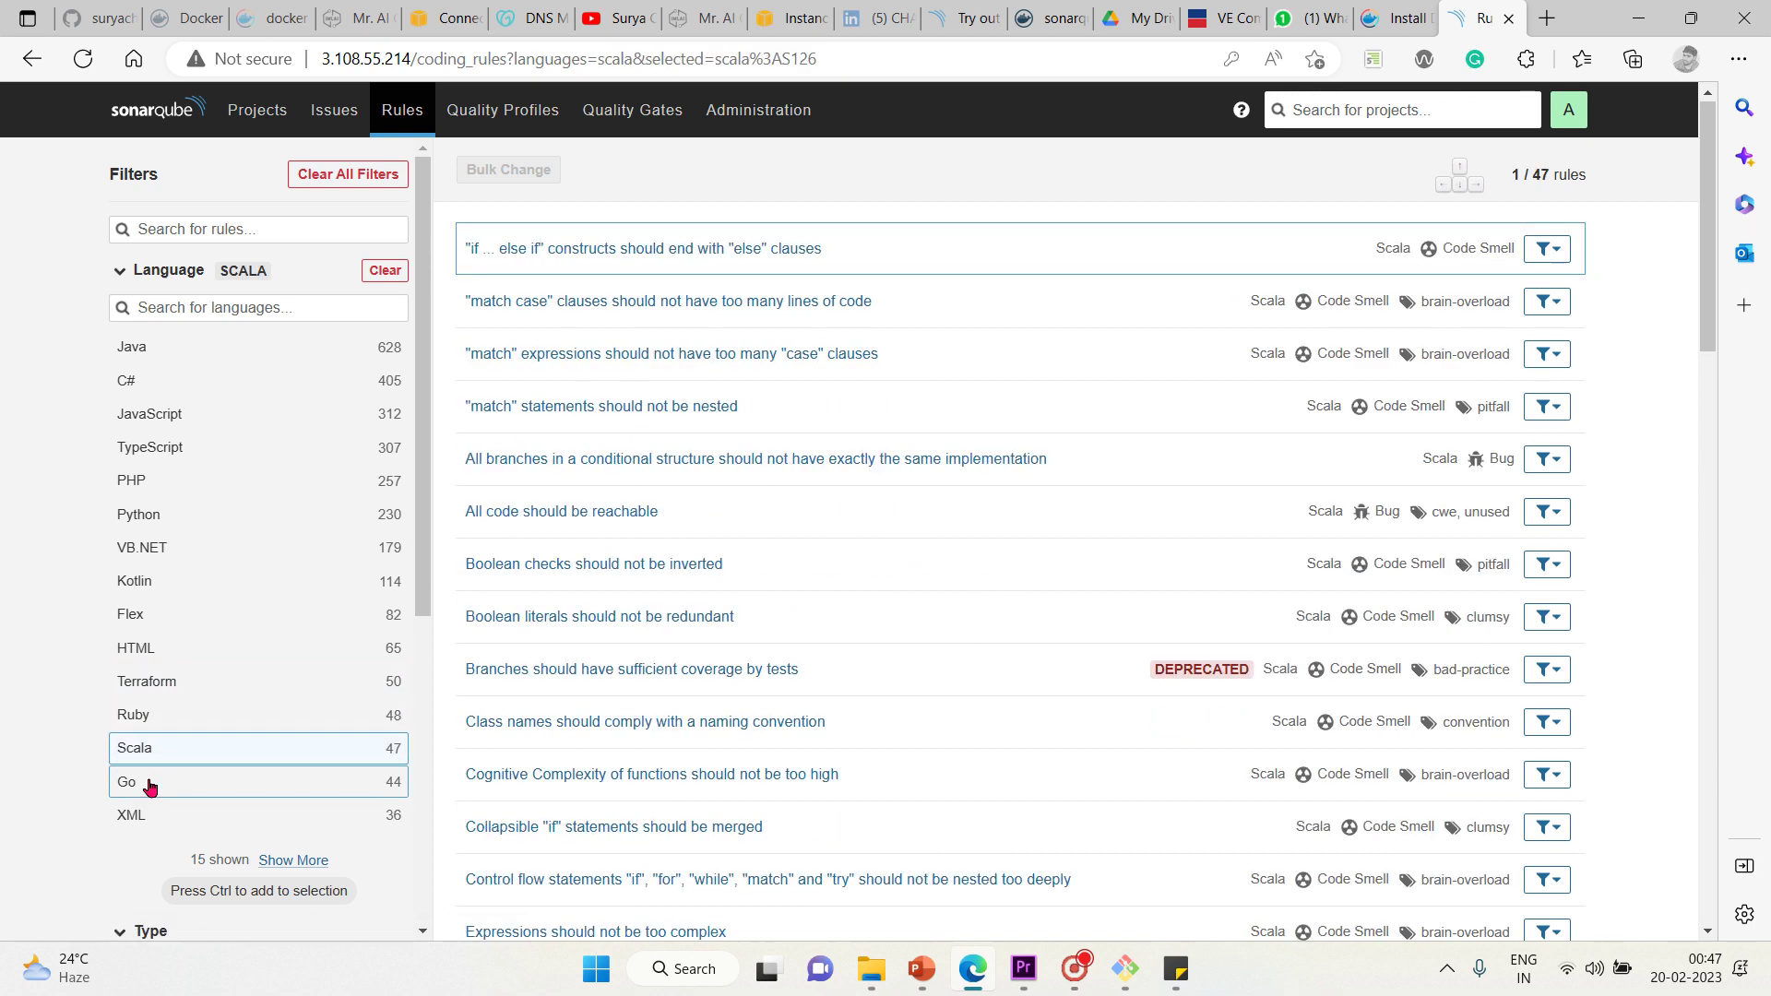
click(150, 785)
click(166, 817)
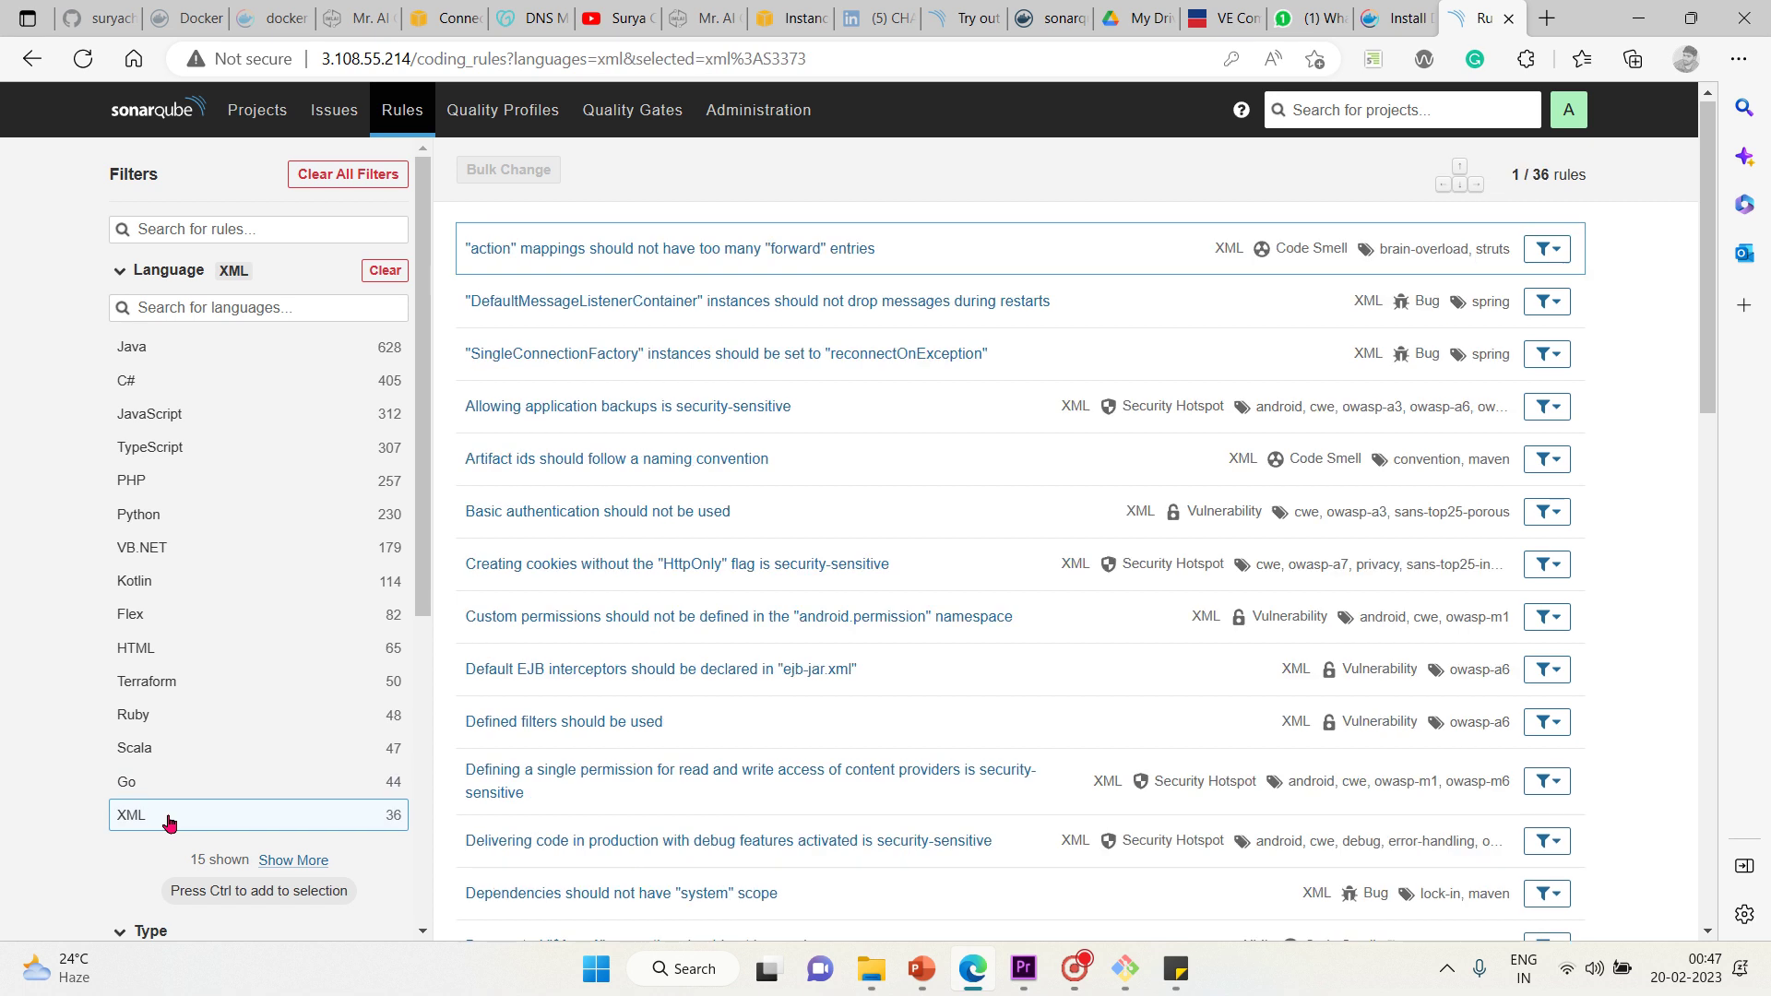
click(425, 933)
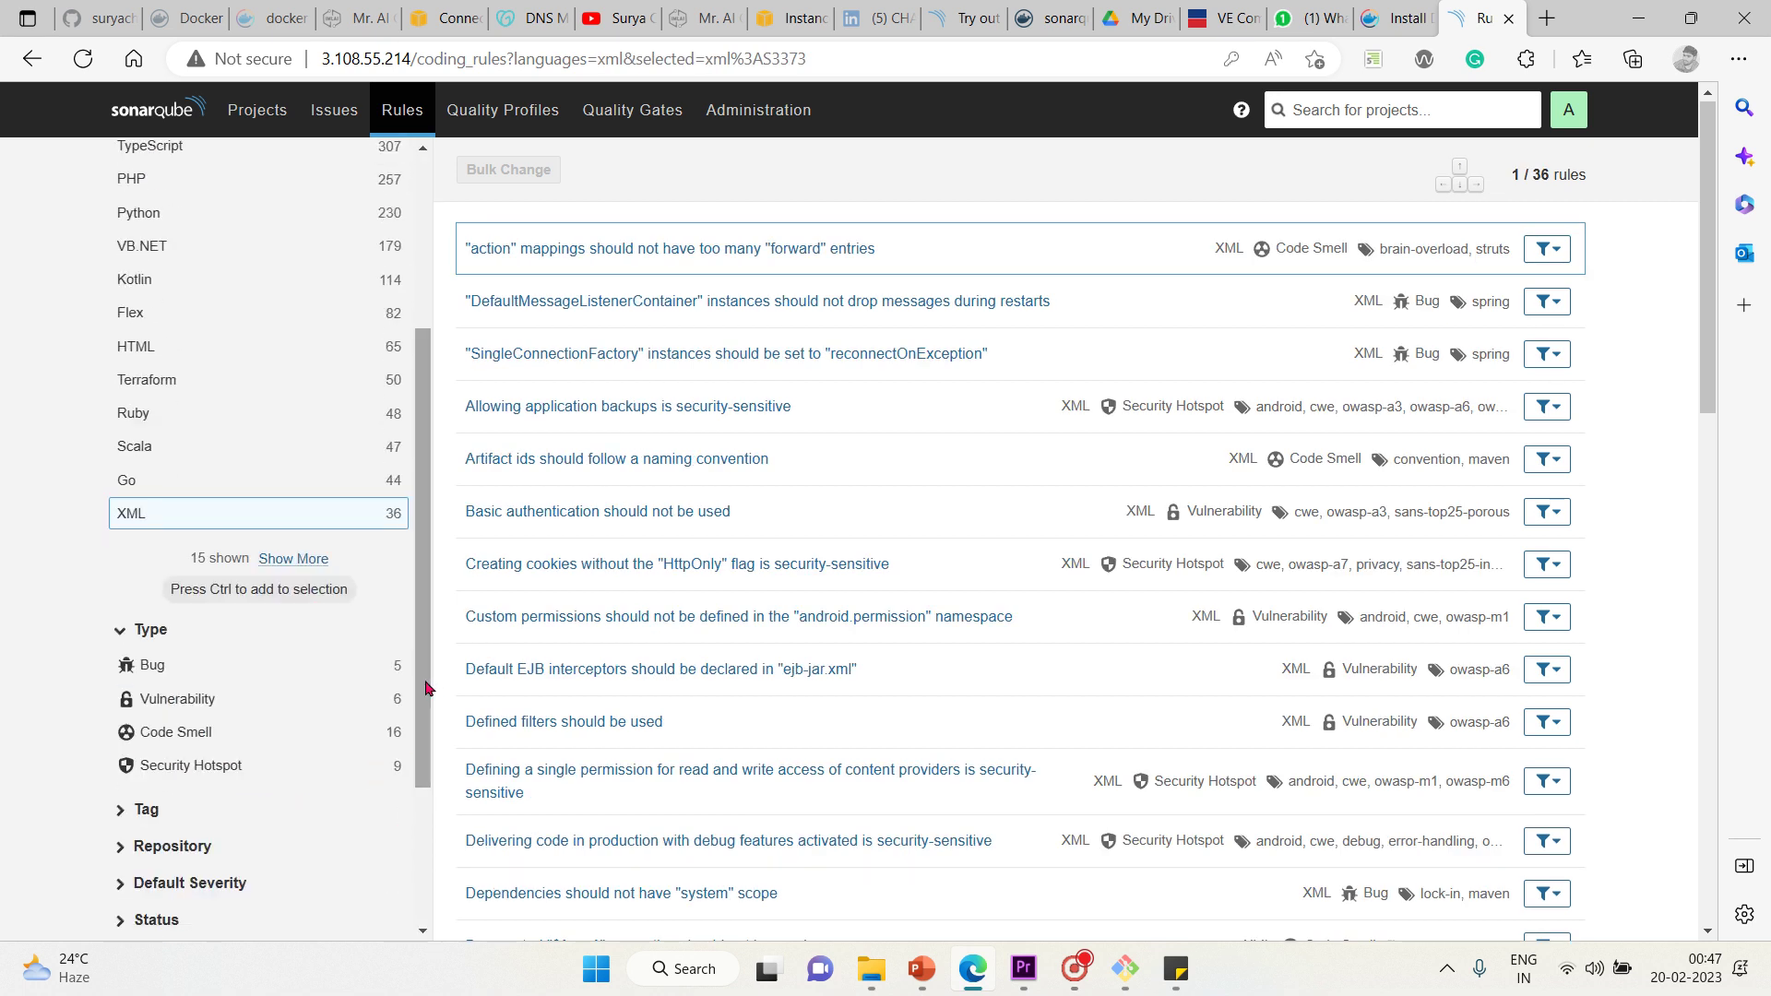
right_click(440, 559)
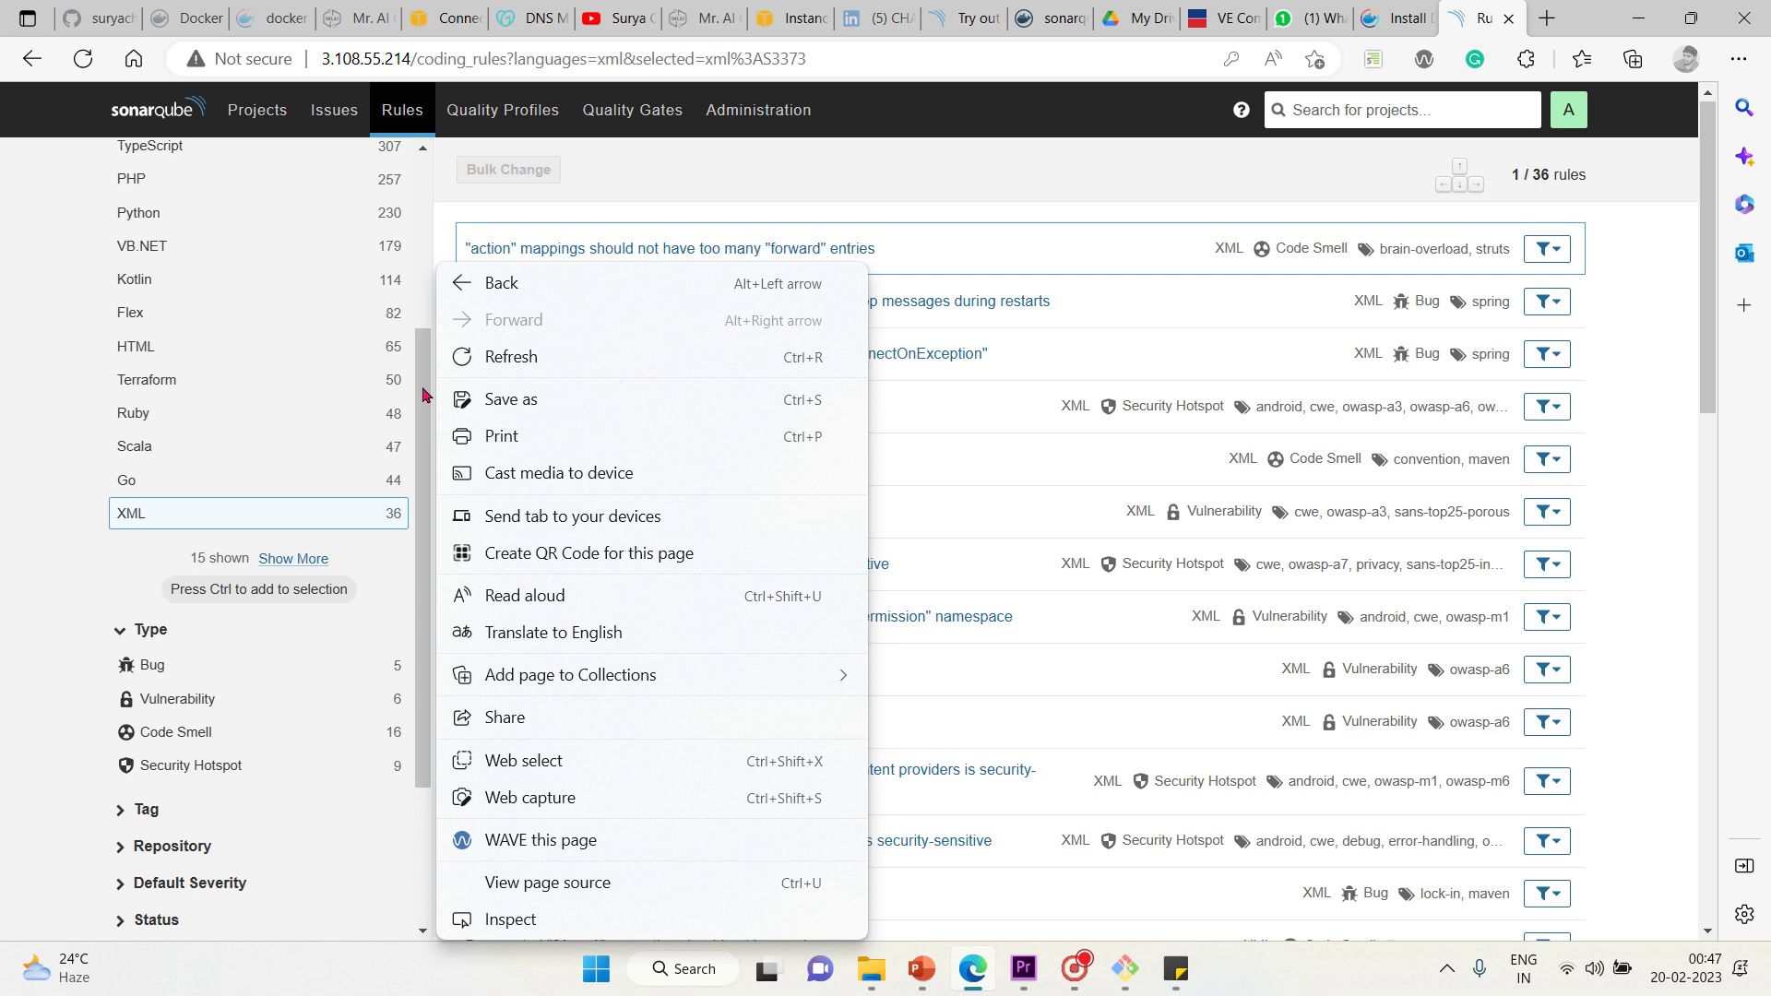
click(424, 395)
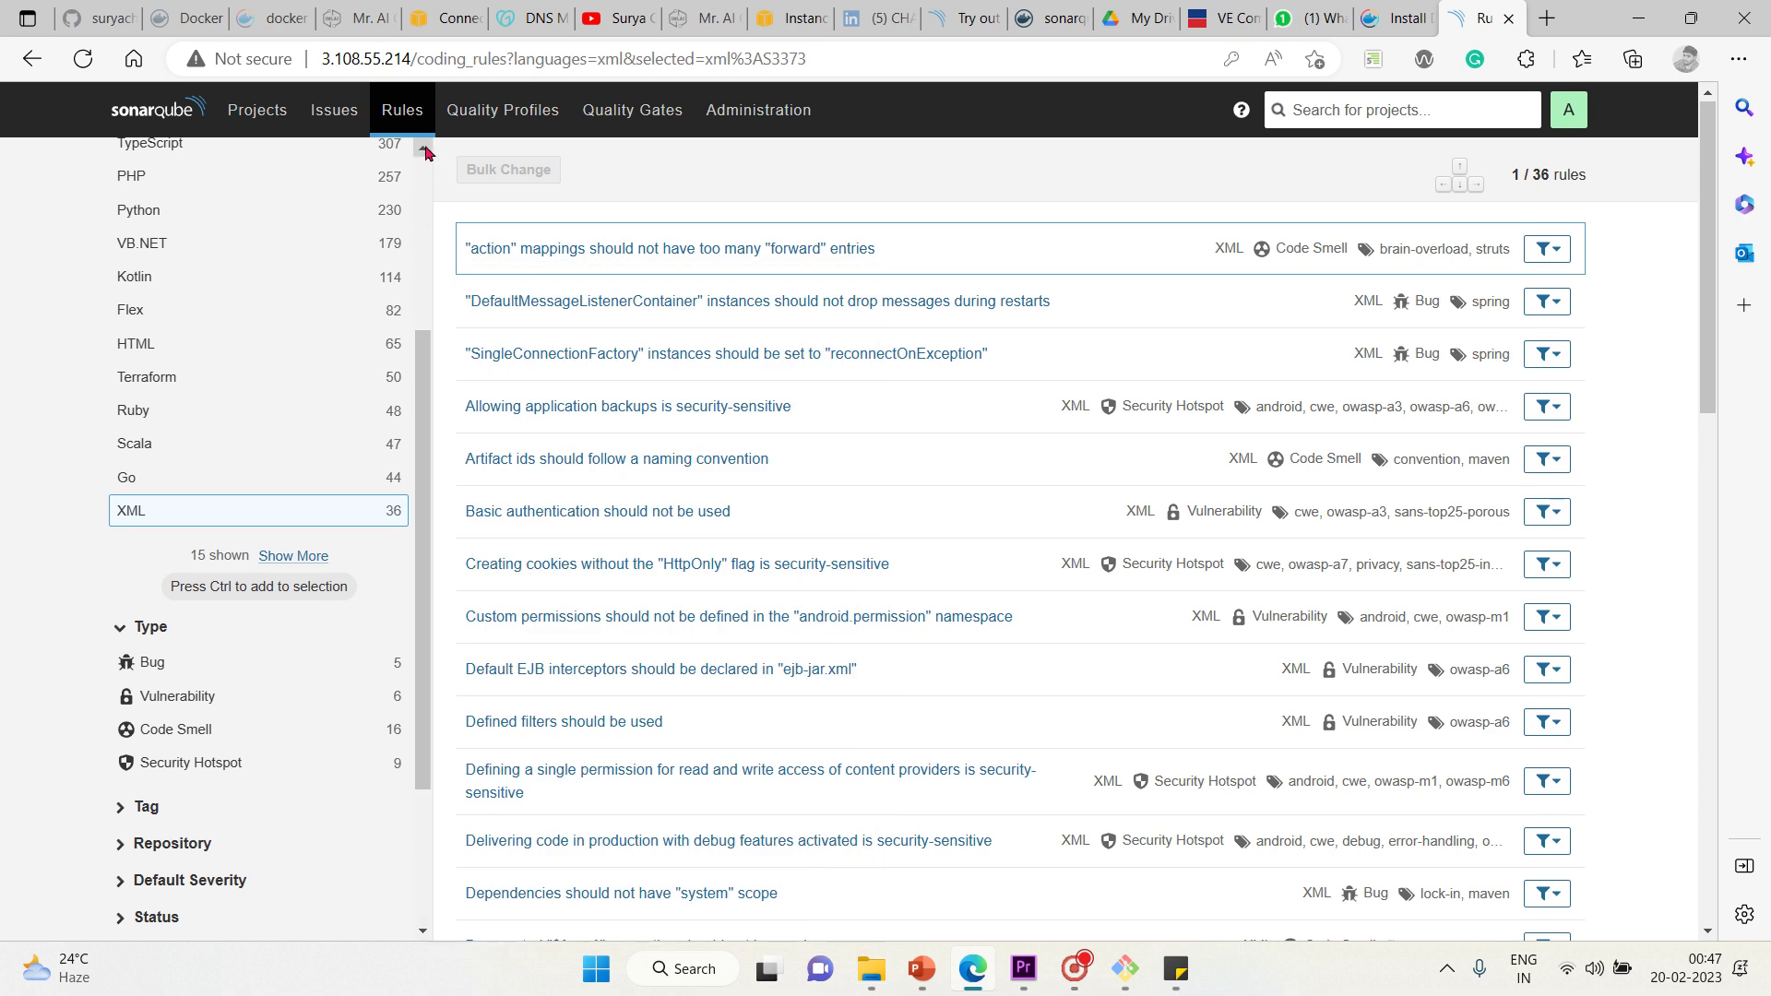
drag(425, 149, 426, 150)
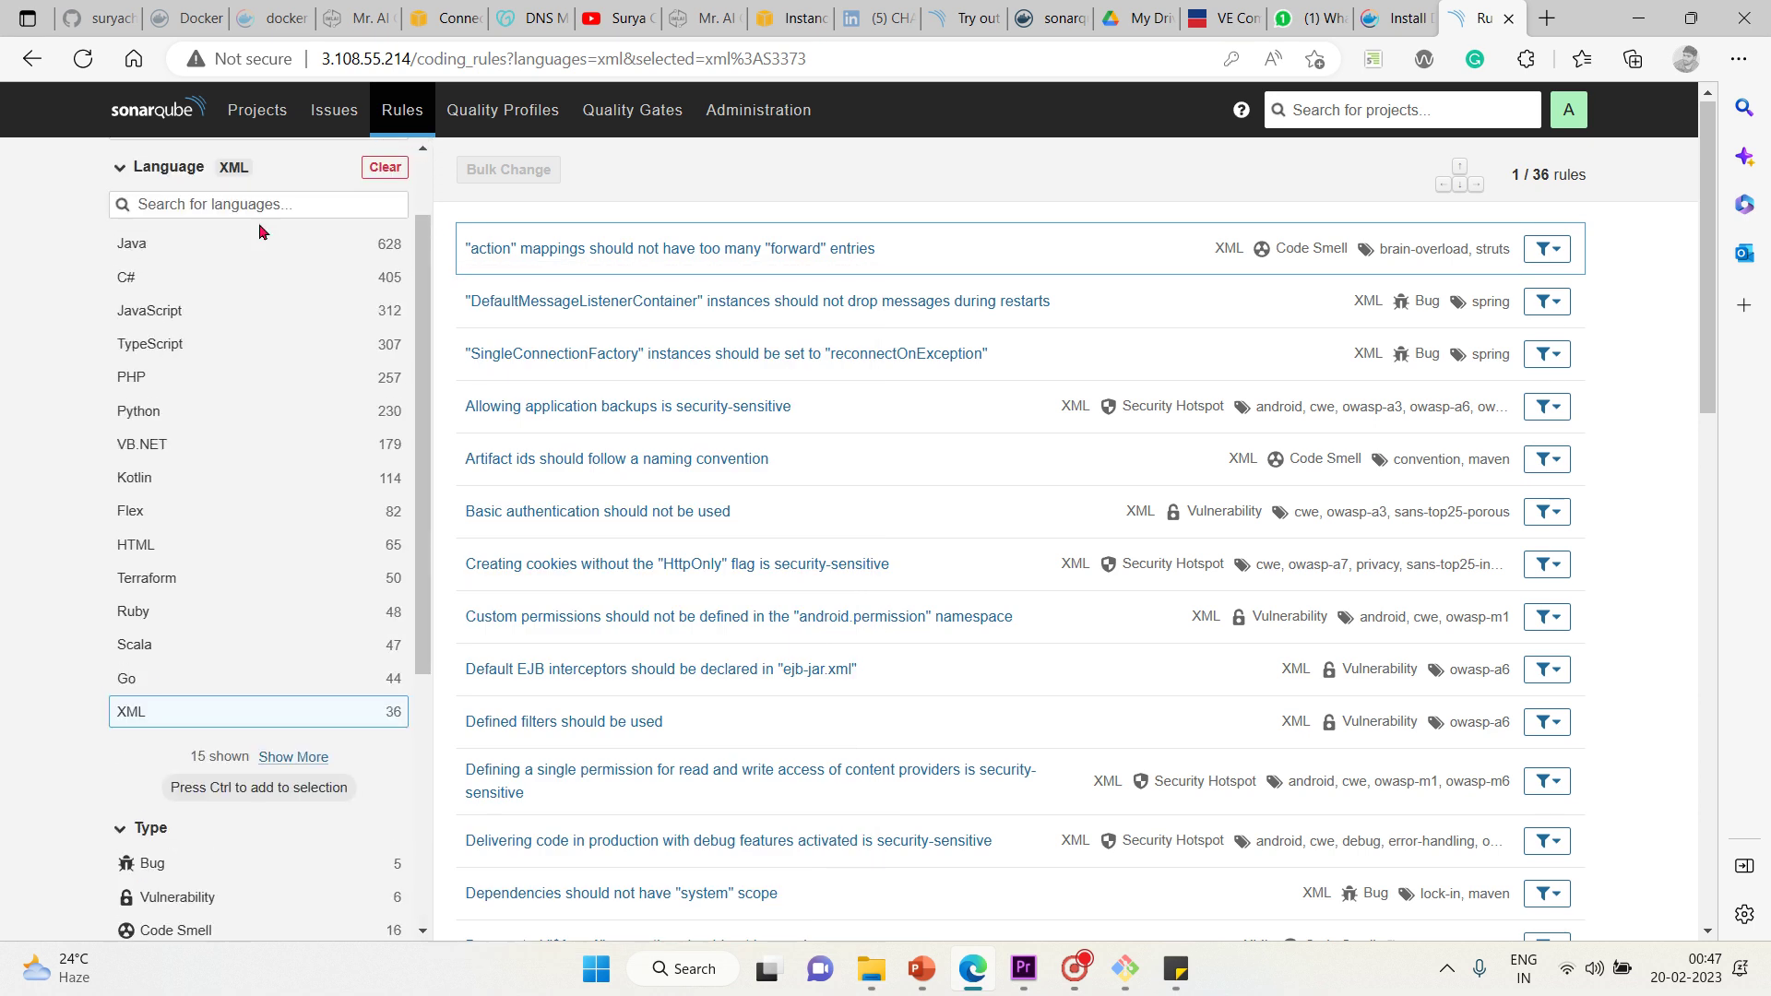
Show the 60 Python Bug rules, then switch to the 16 Python Vulnerability rules
click(166, 408)
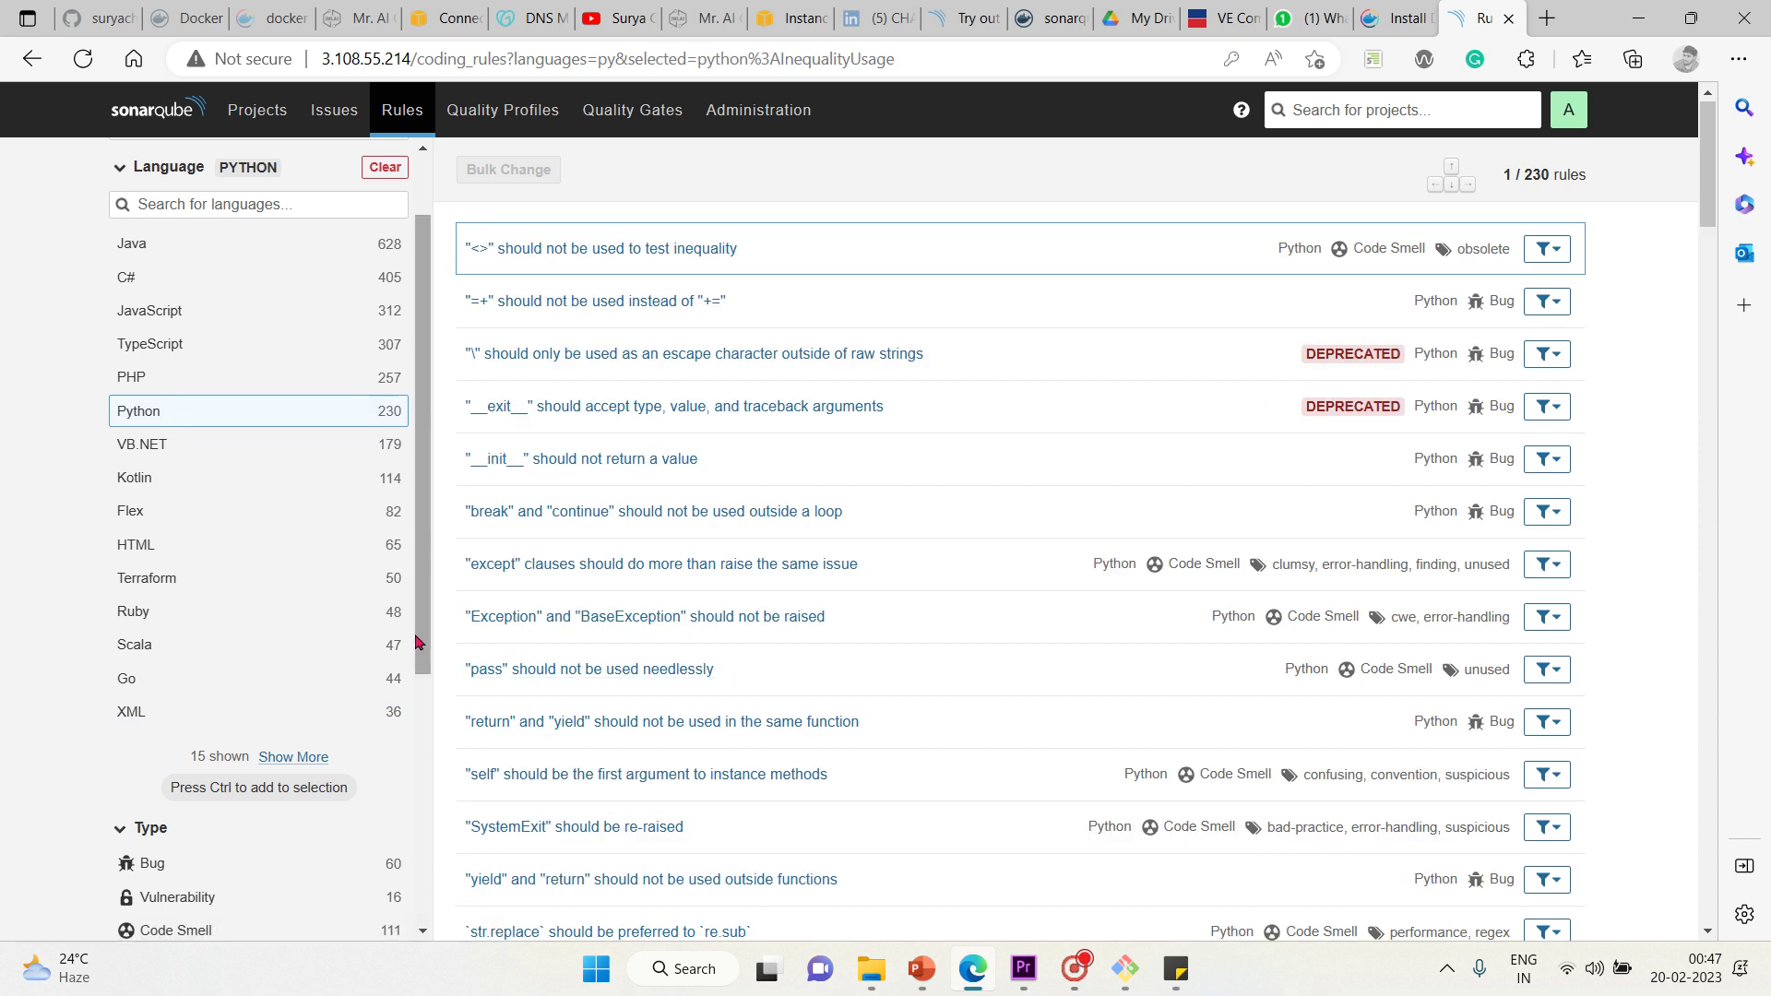
scroll(422, 895, down, 5)
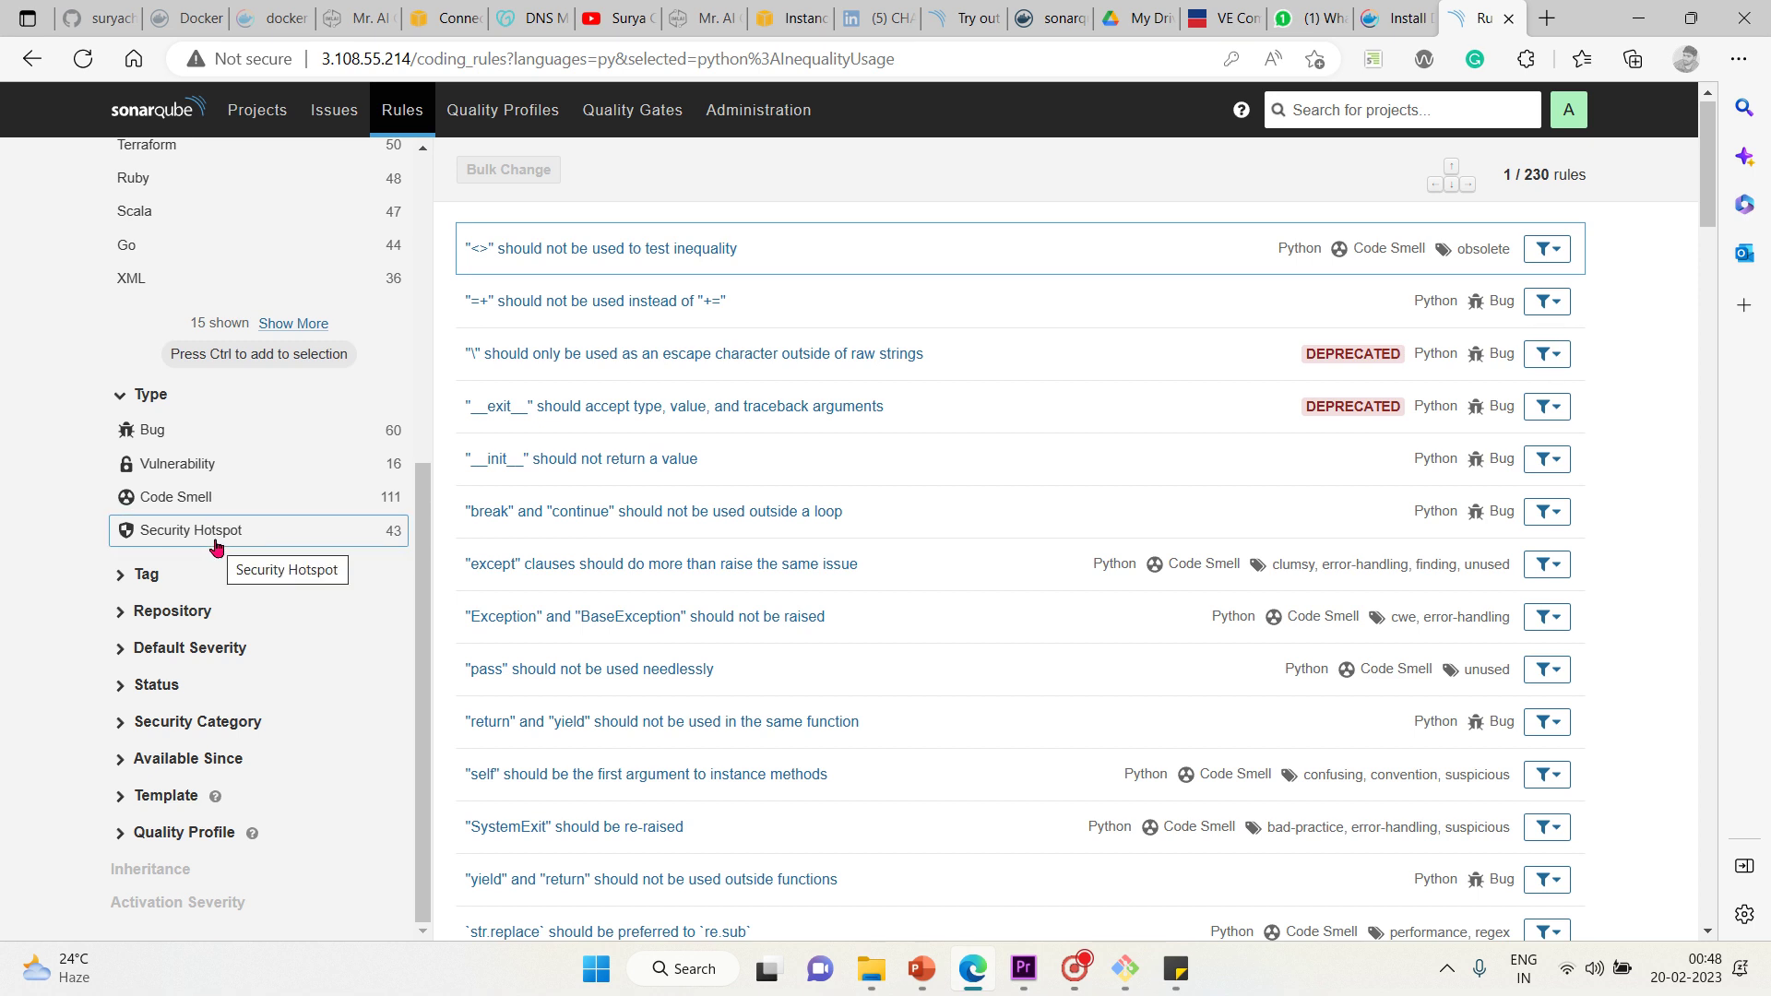
click(250, 434)
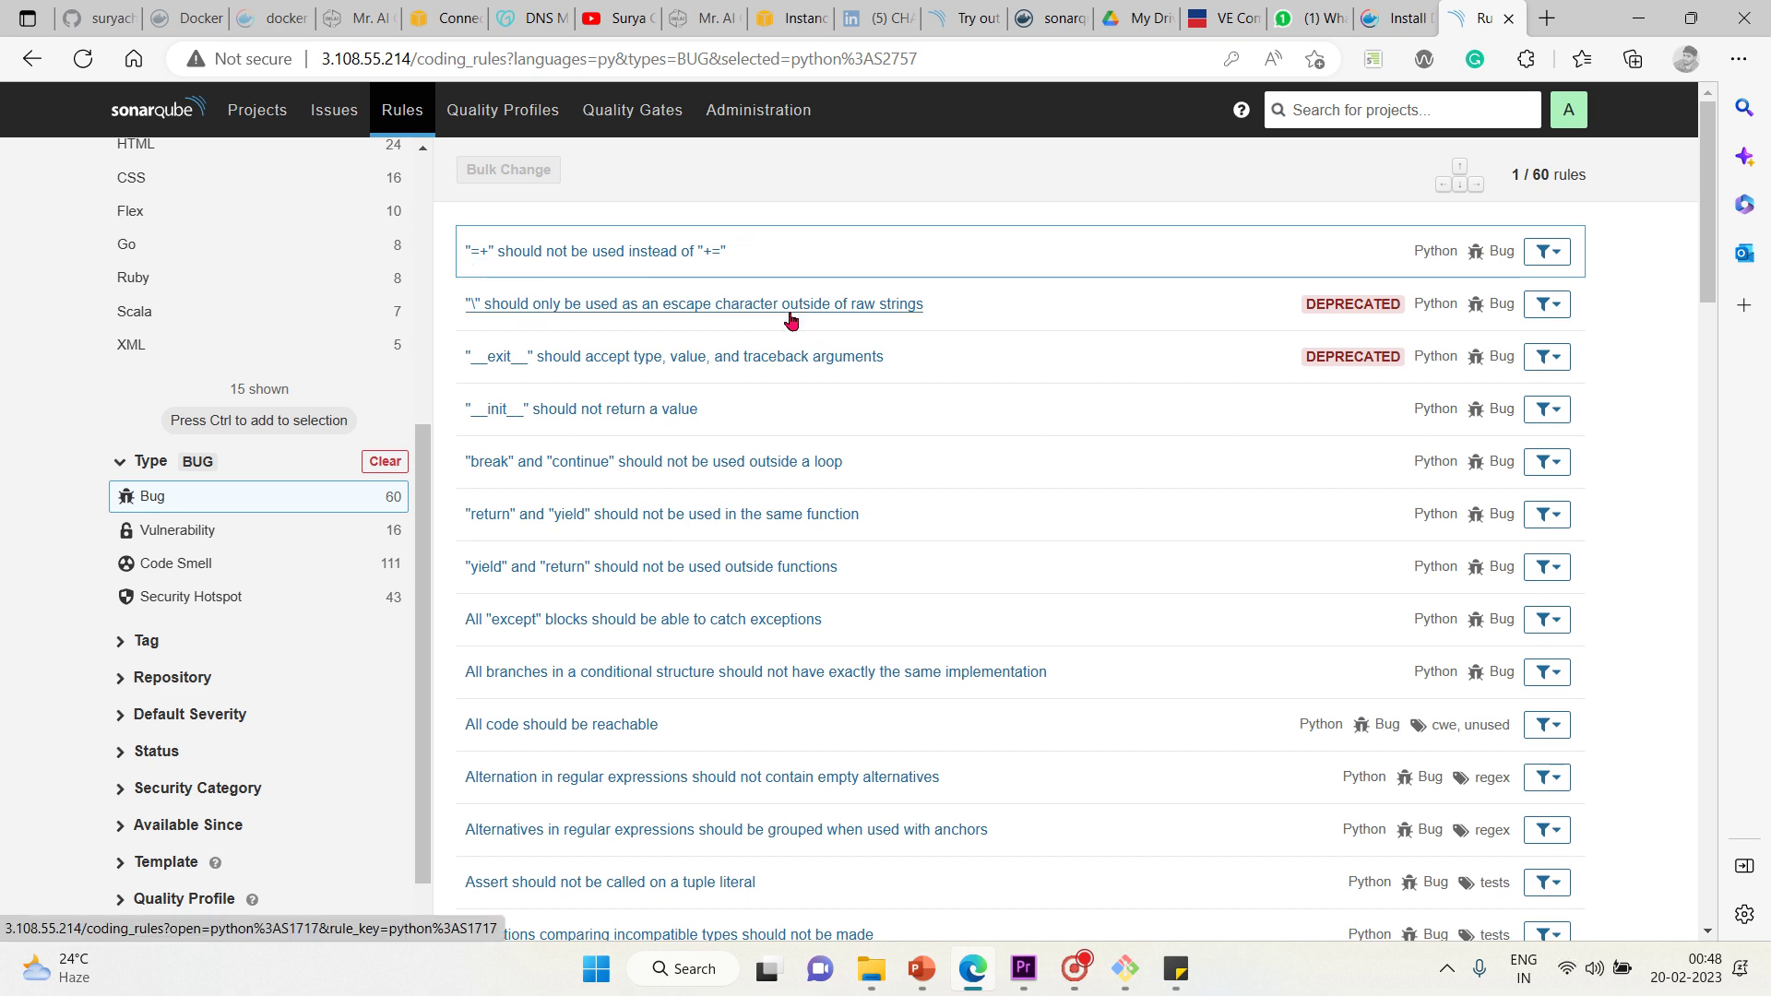
click(191, 533)
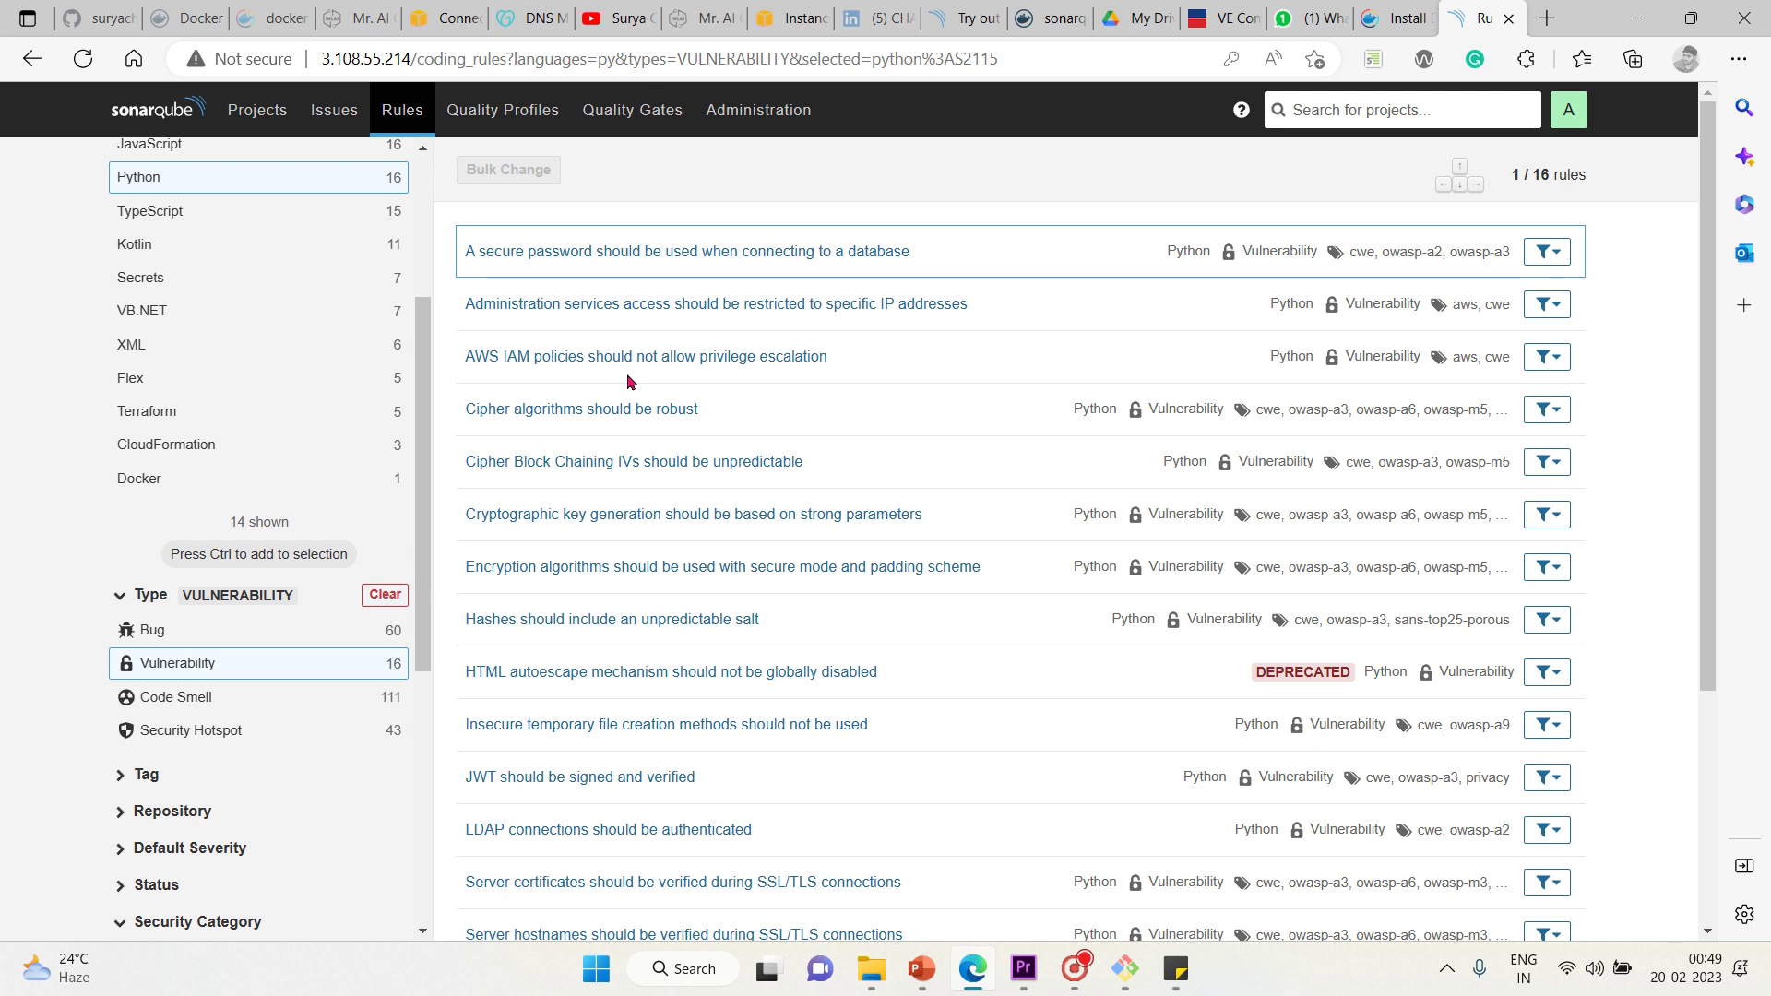
Switch the Python rules from Vulnerability to the 111 Code Smell rules
click(225, 694)
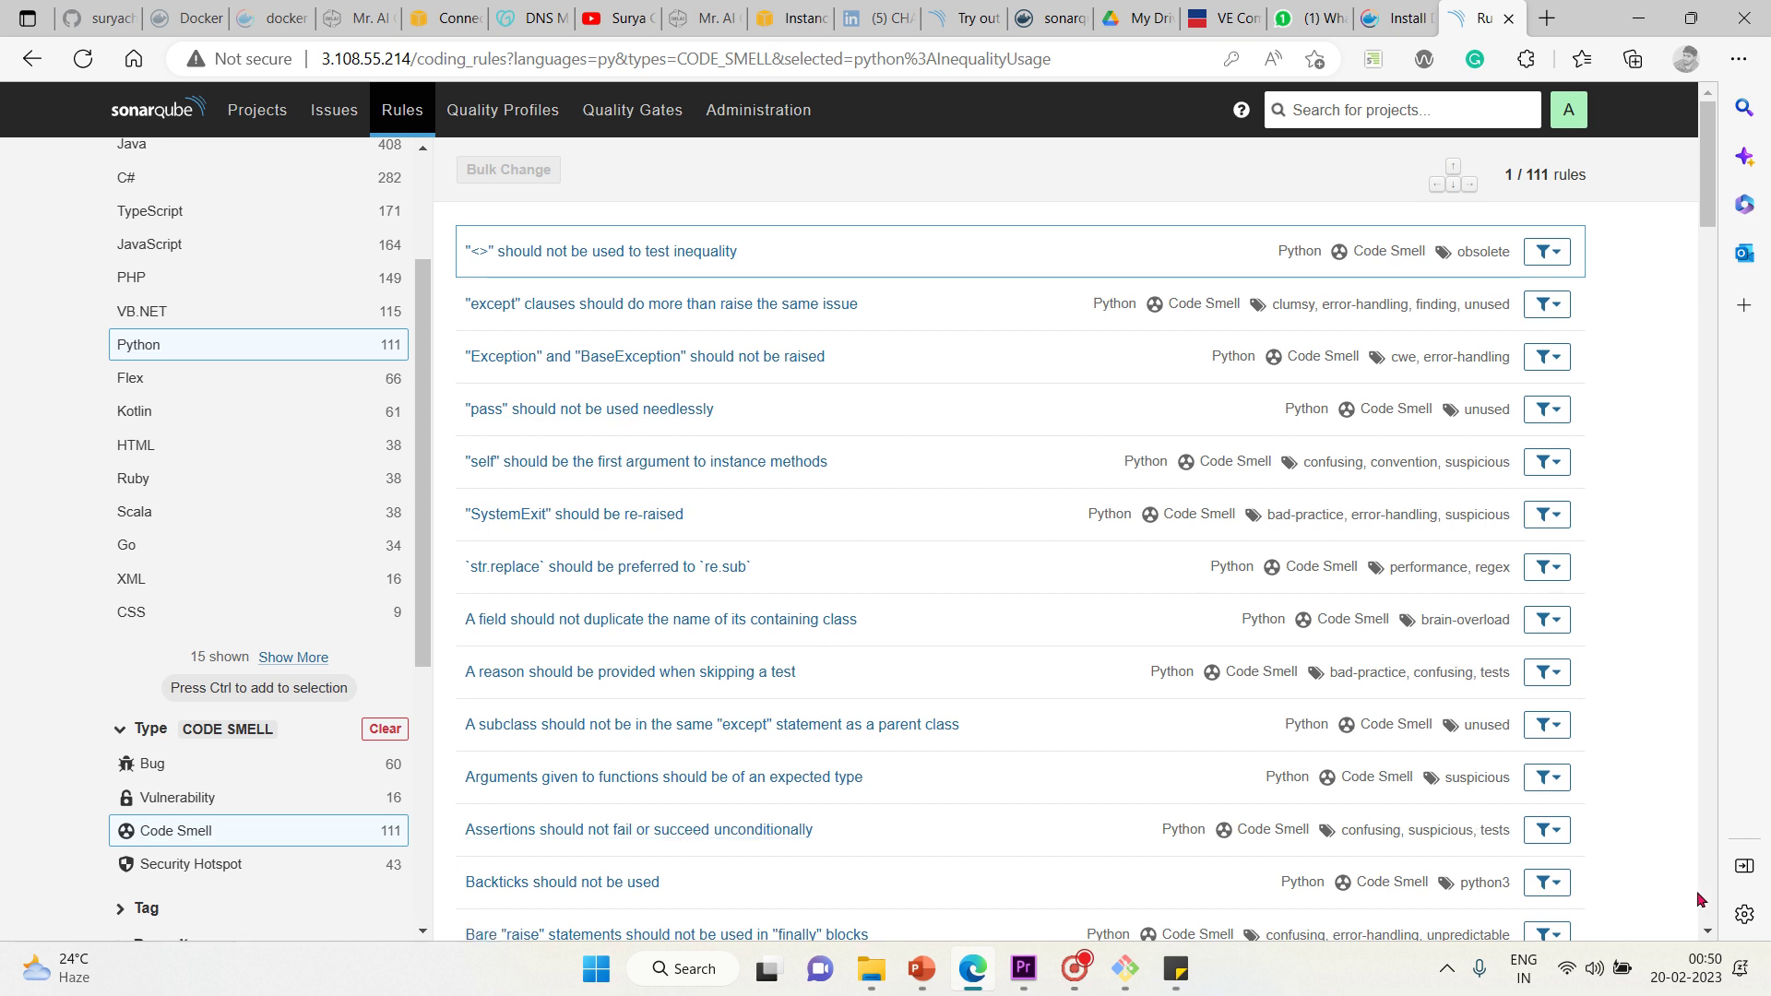
click(1708, 932)
Compare code smell rules across HTML, Java, PHP, Scala and CSS
scroll(1708, 933, down, 6)
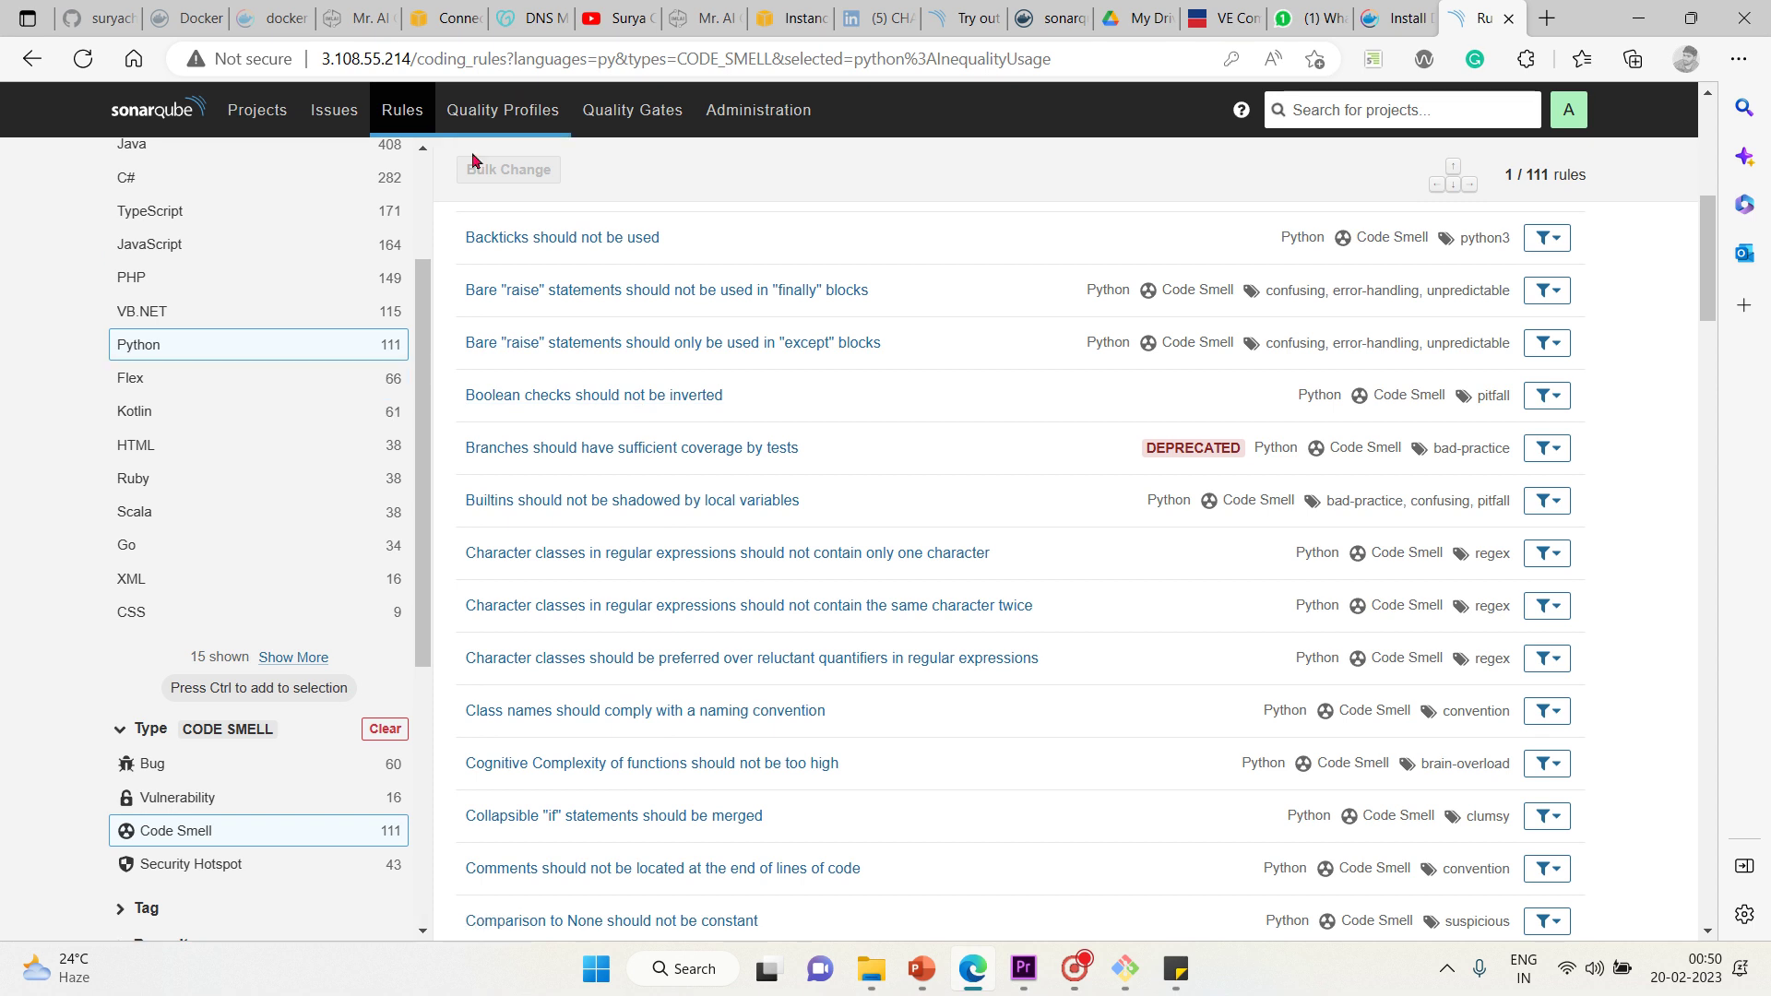
scroll(426, 158, up, 2)
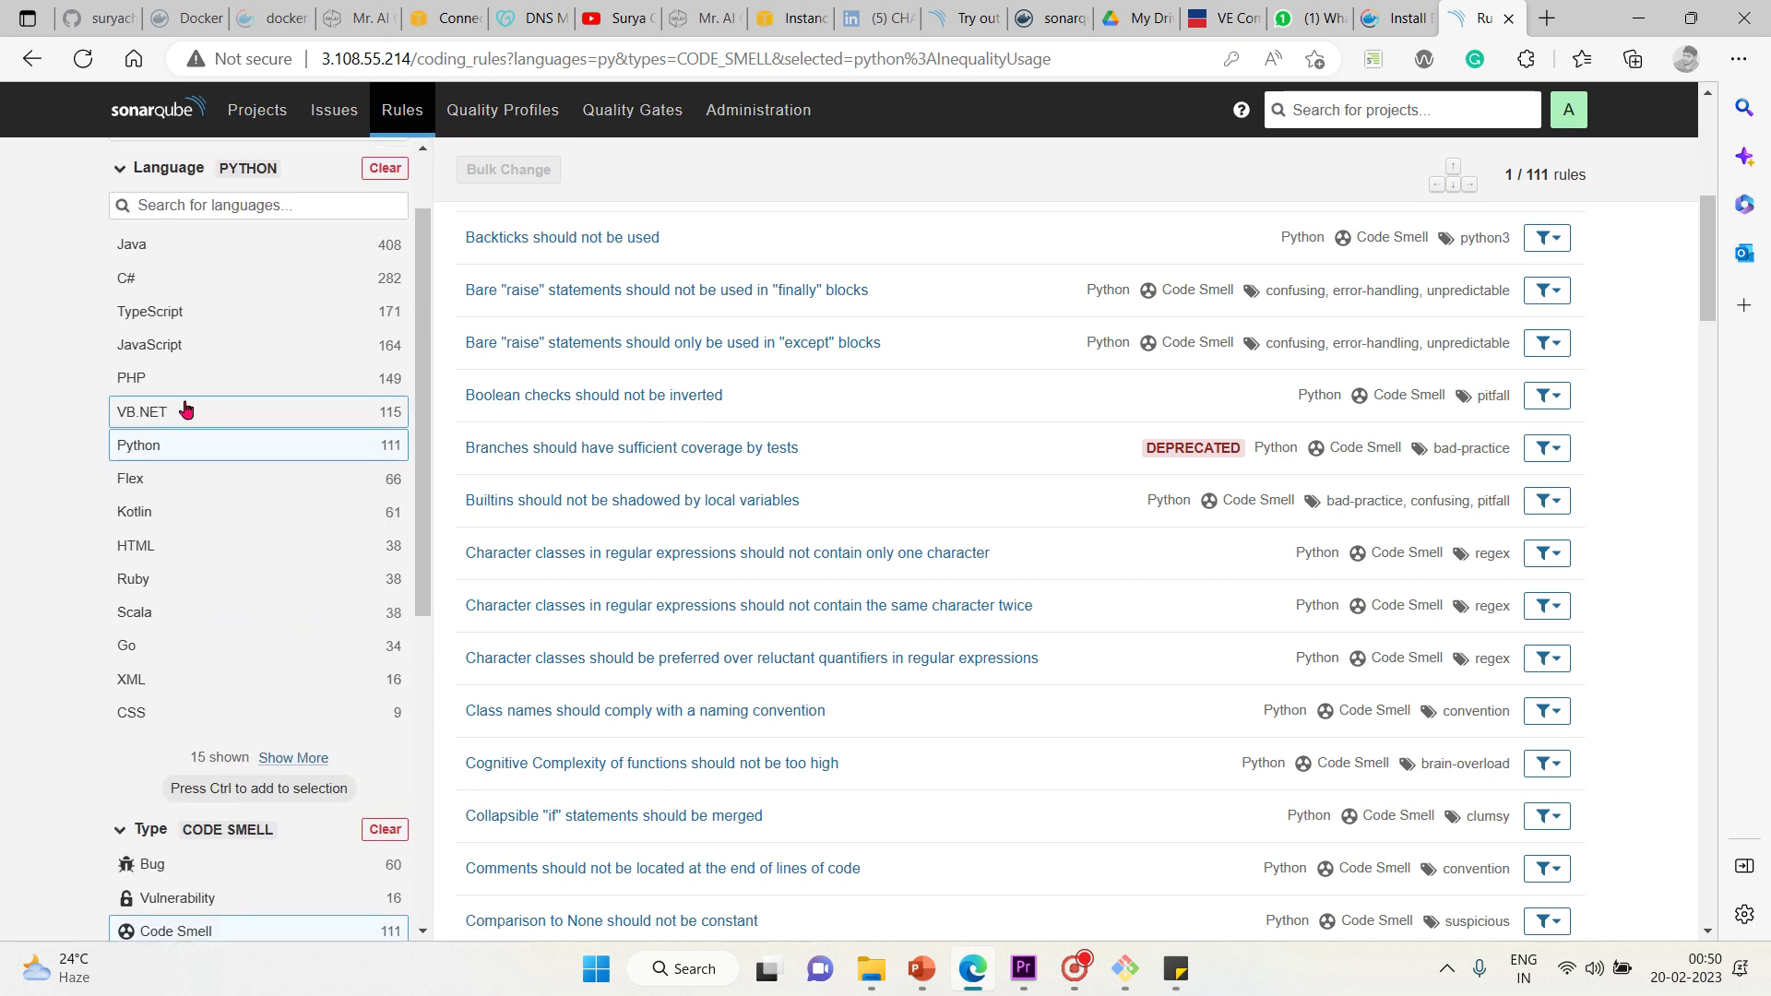
click(158, 548)
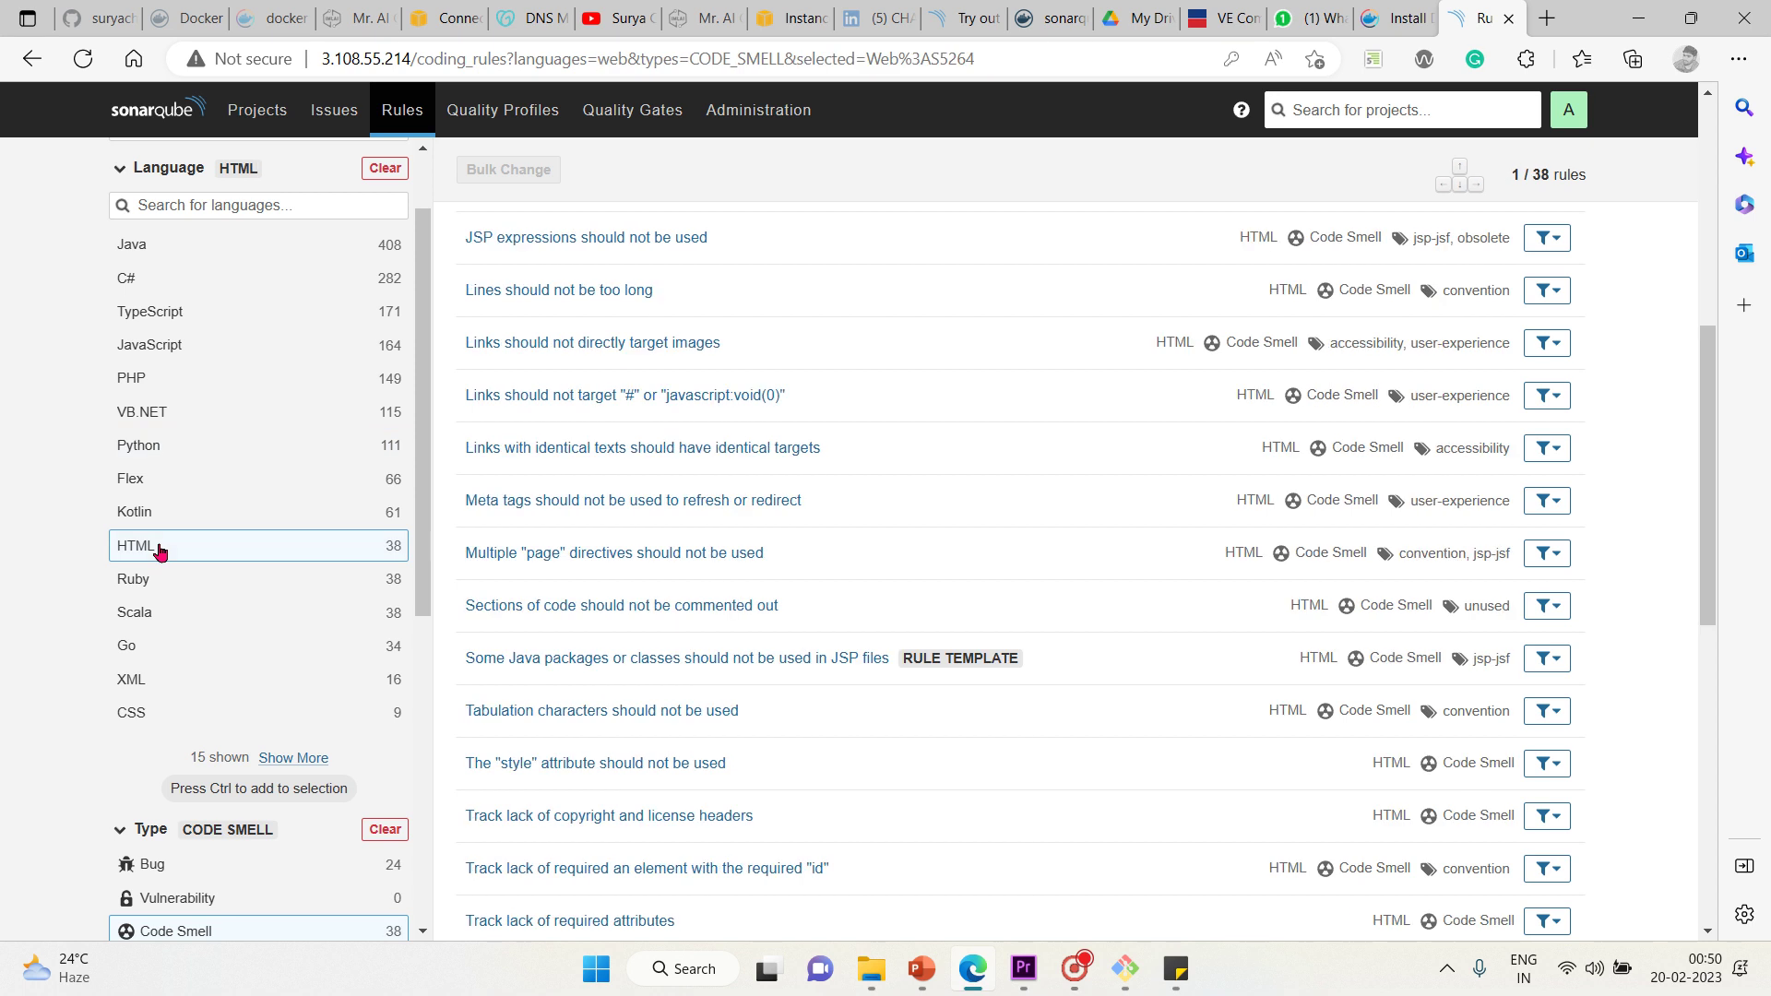
click(228, 260)
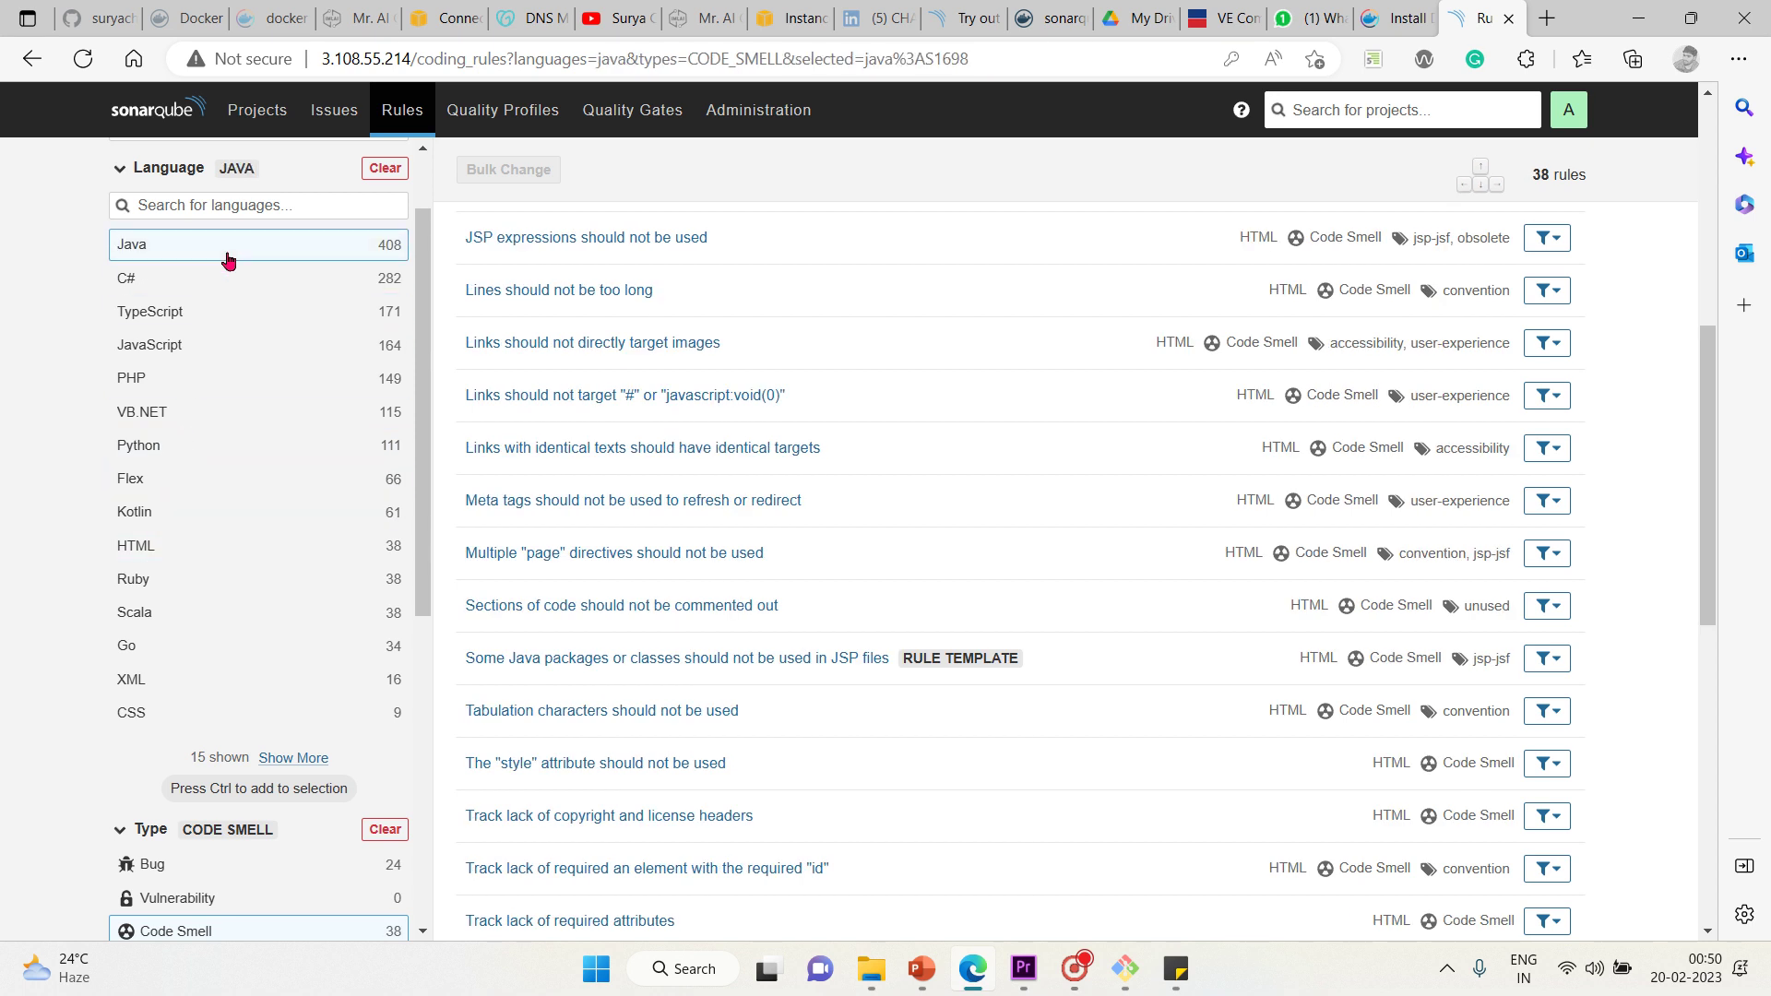
click(198, 380)
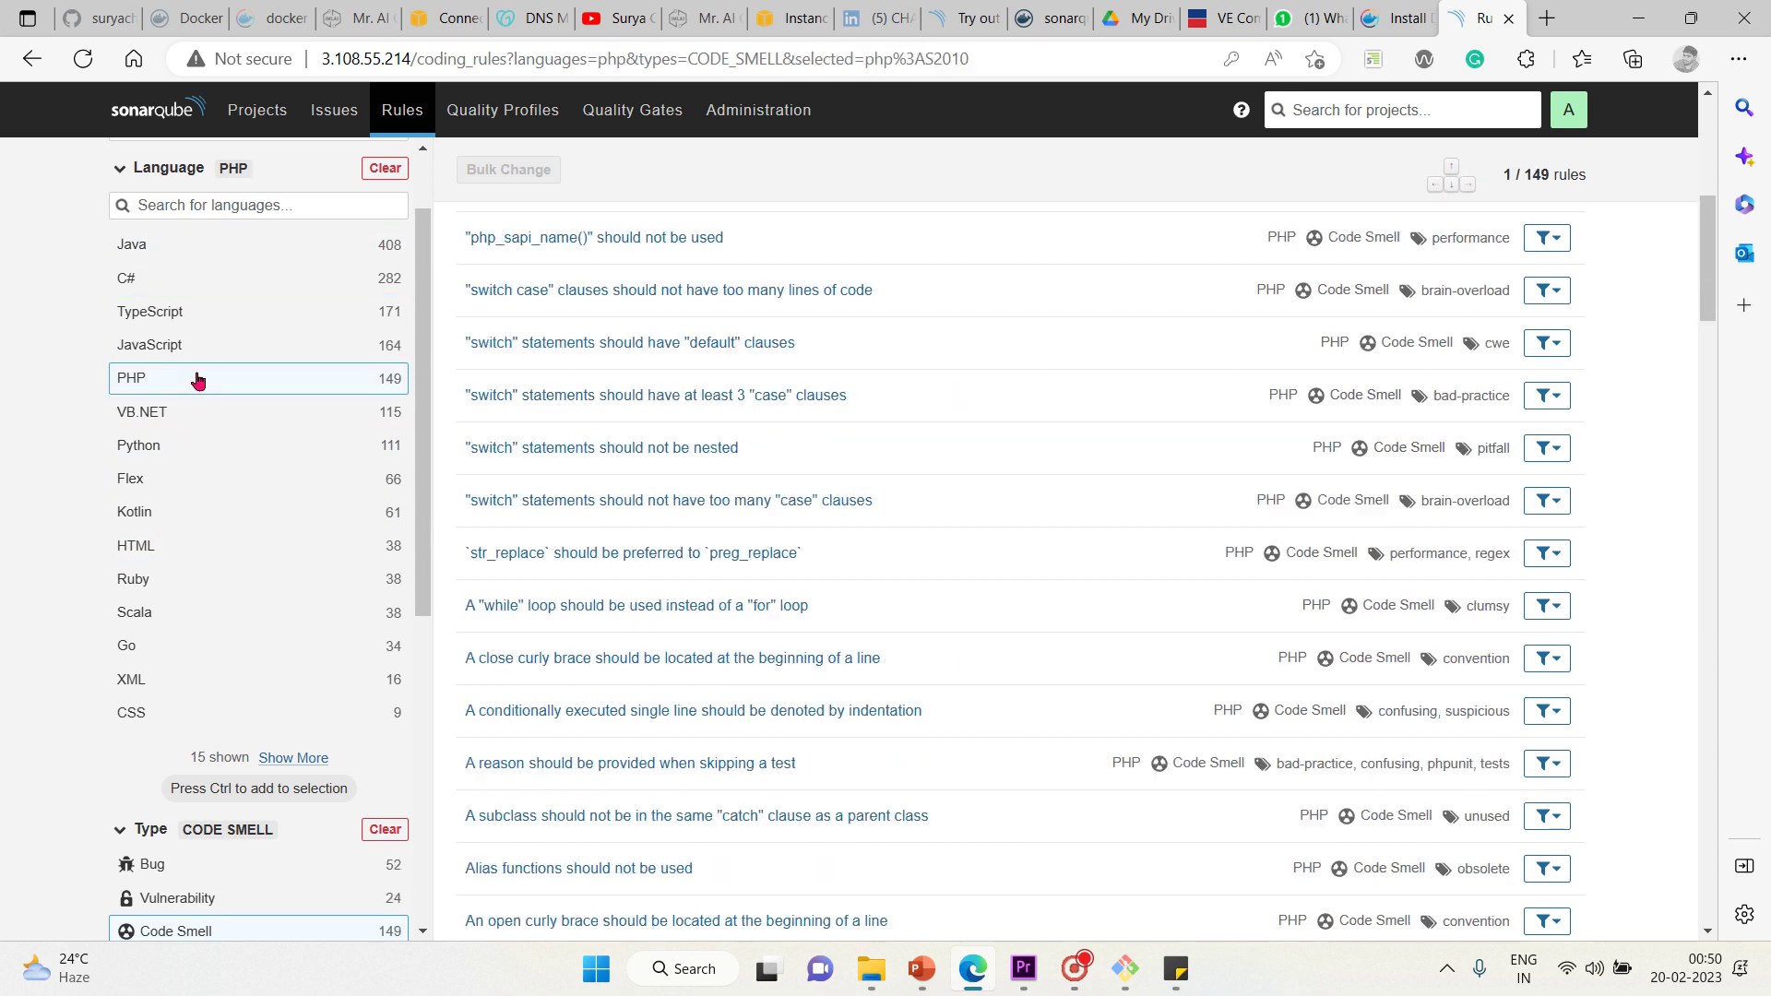
click(161, 620)
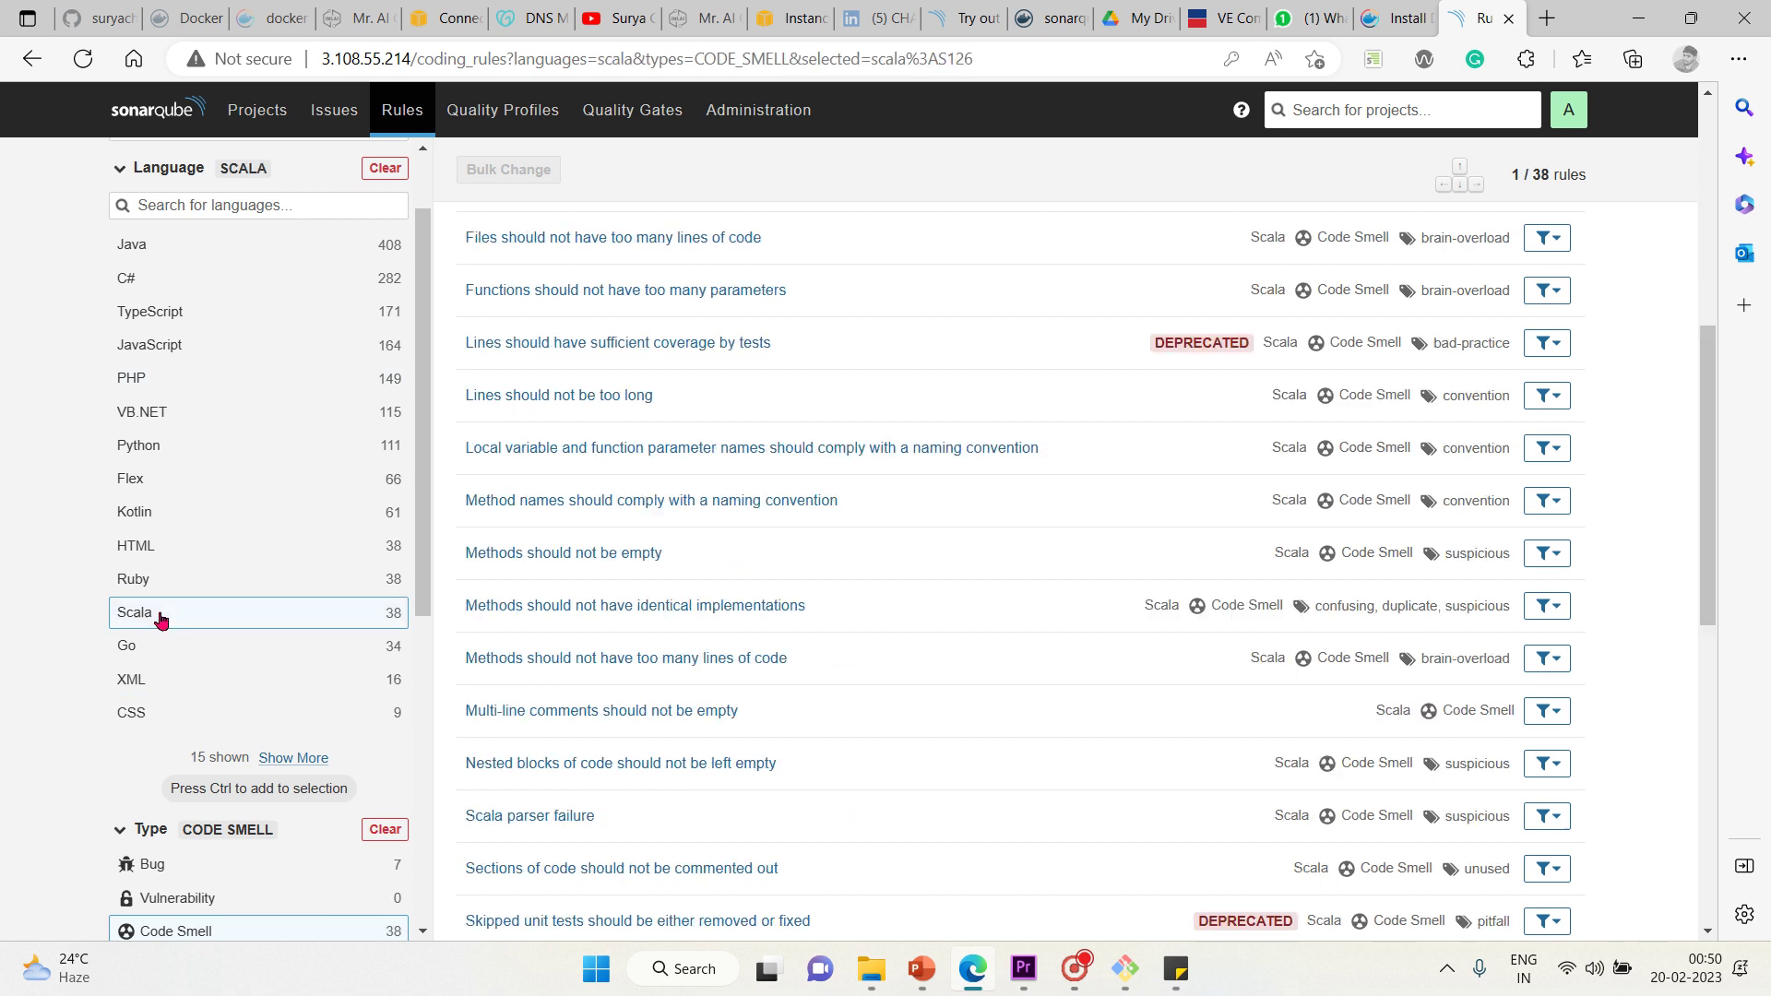
click(136, 709)
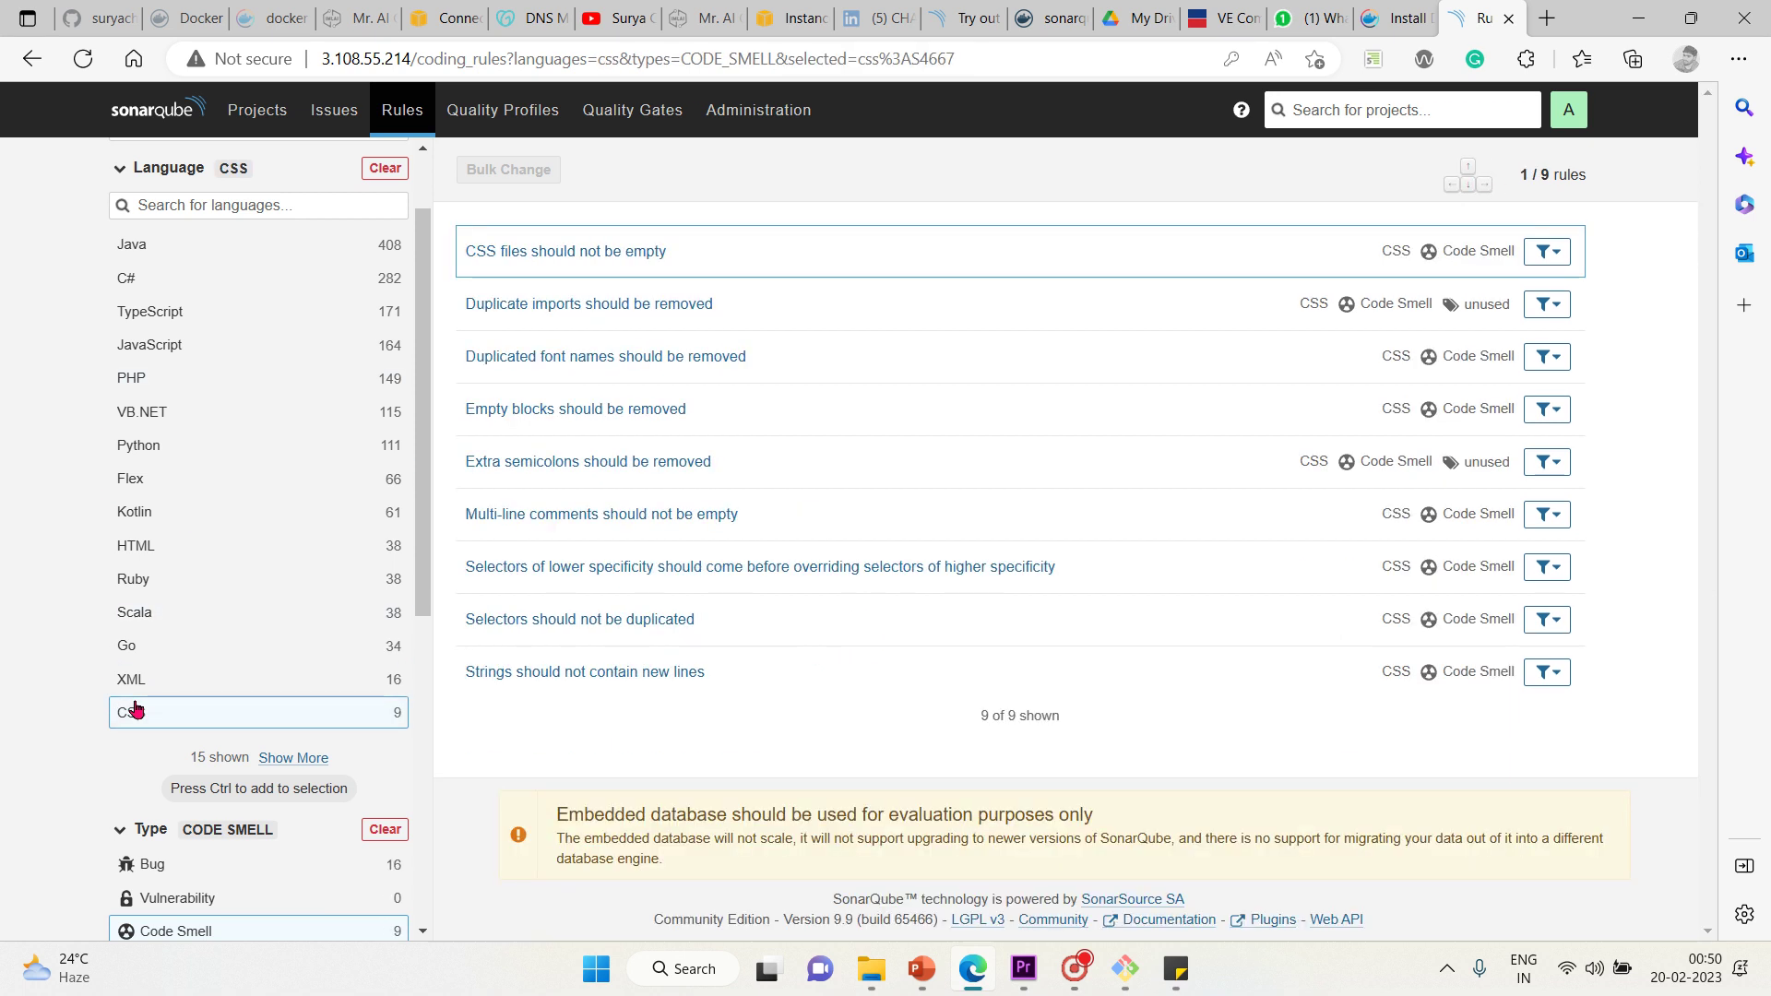
click(431, 936)
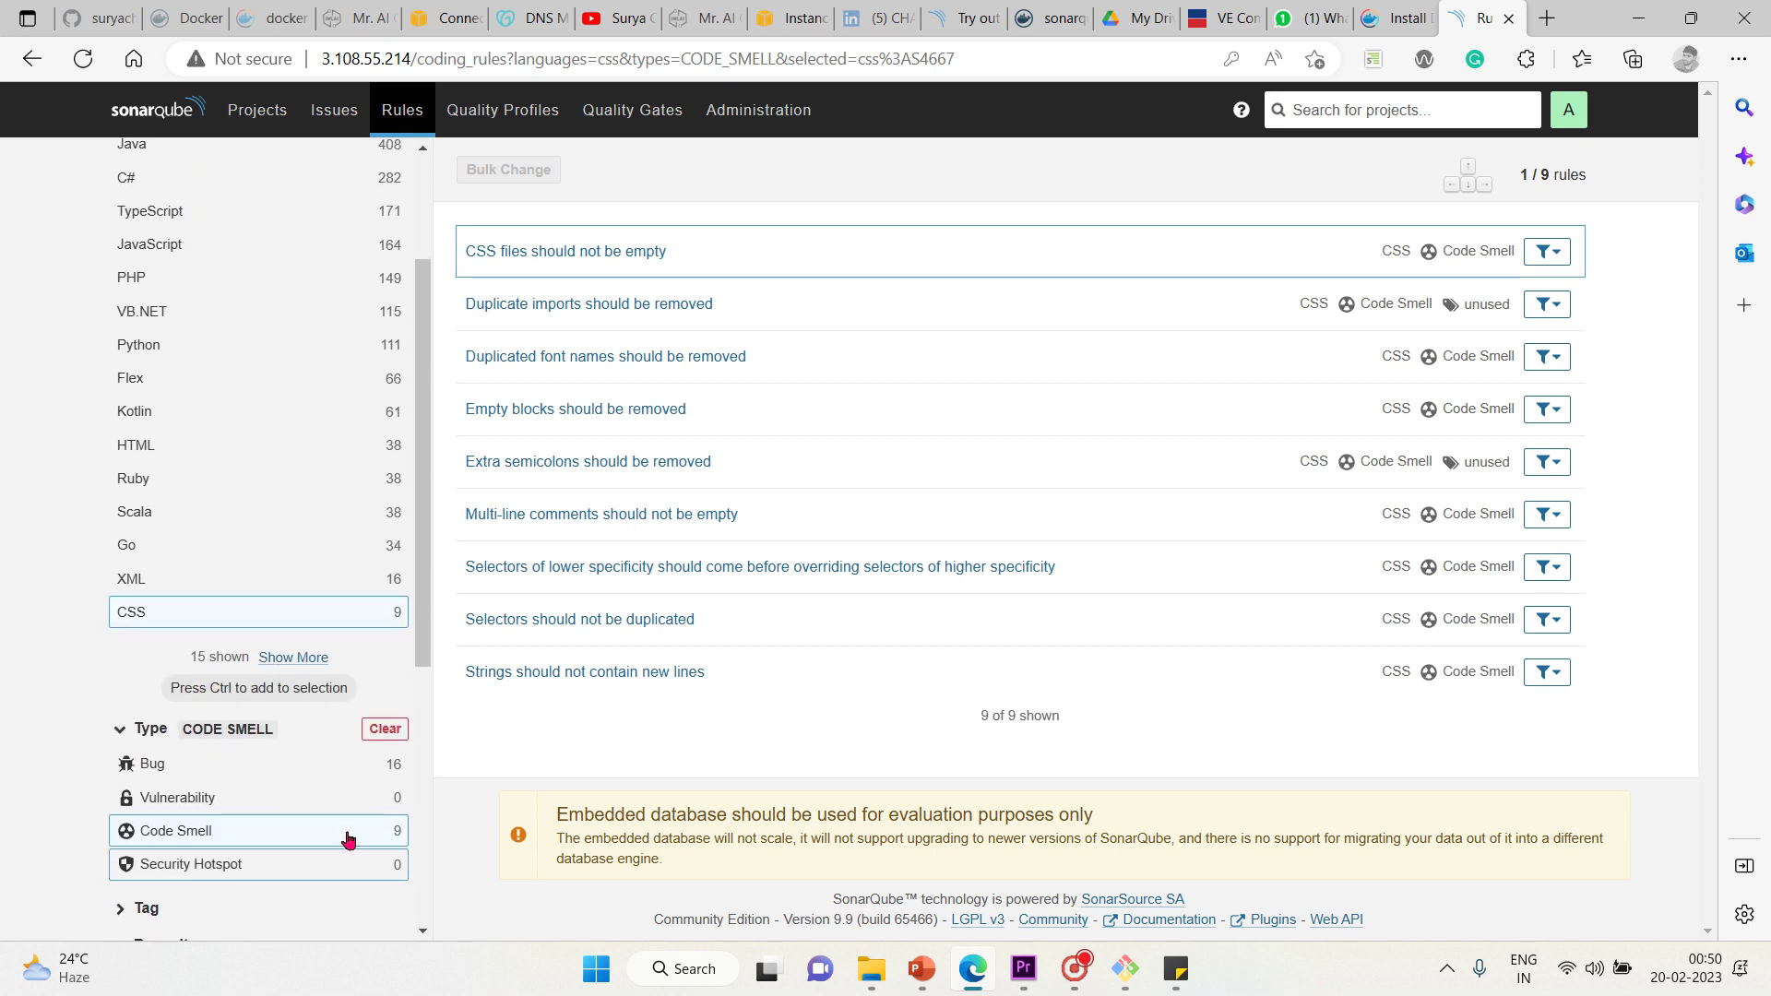
Toggle the CSS rules between Bug and Code Smell, ending on the 9 CSS code smells
click(267, 762)
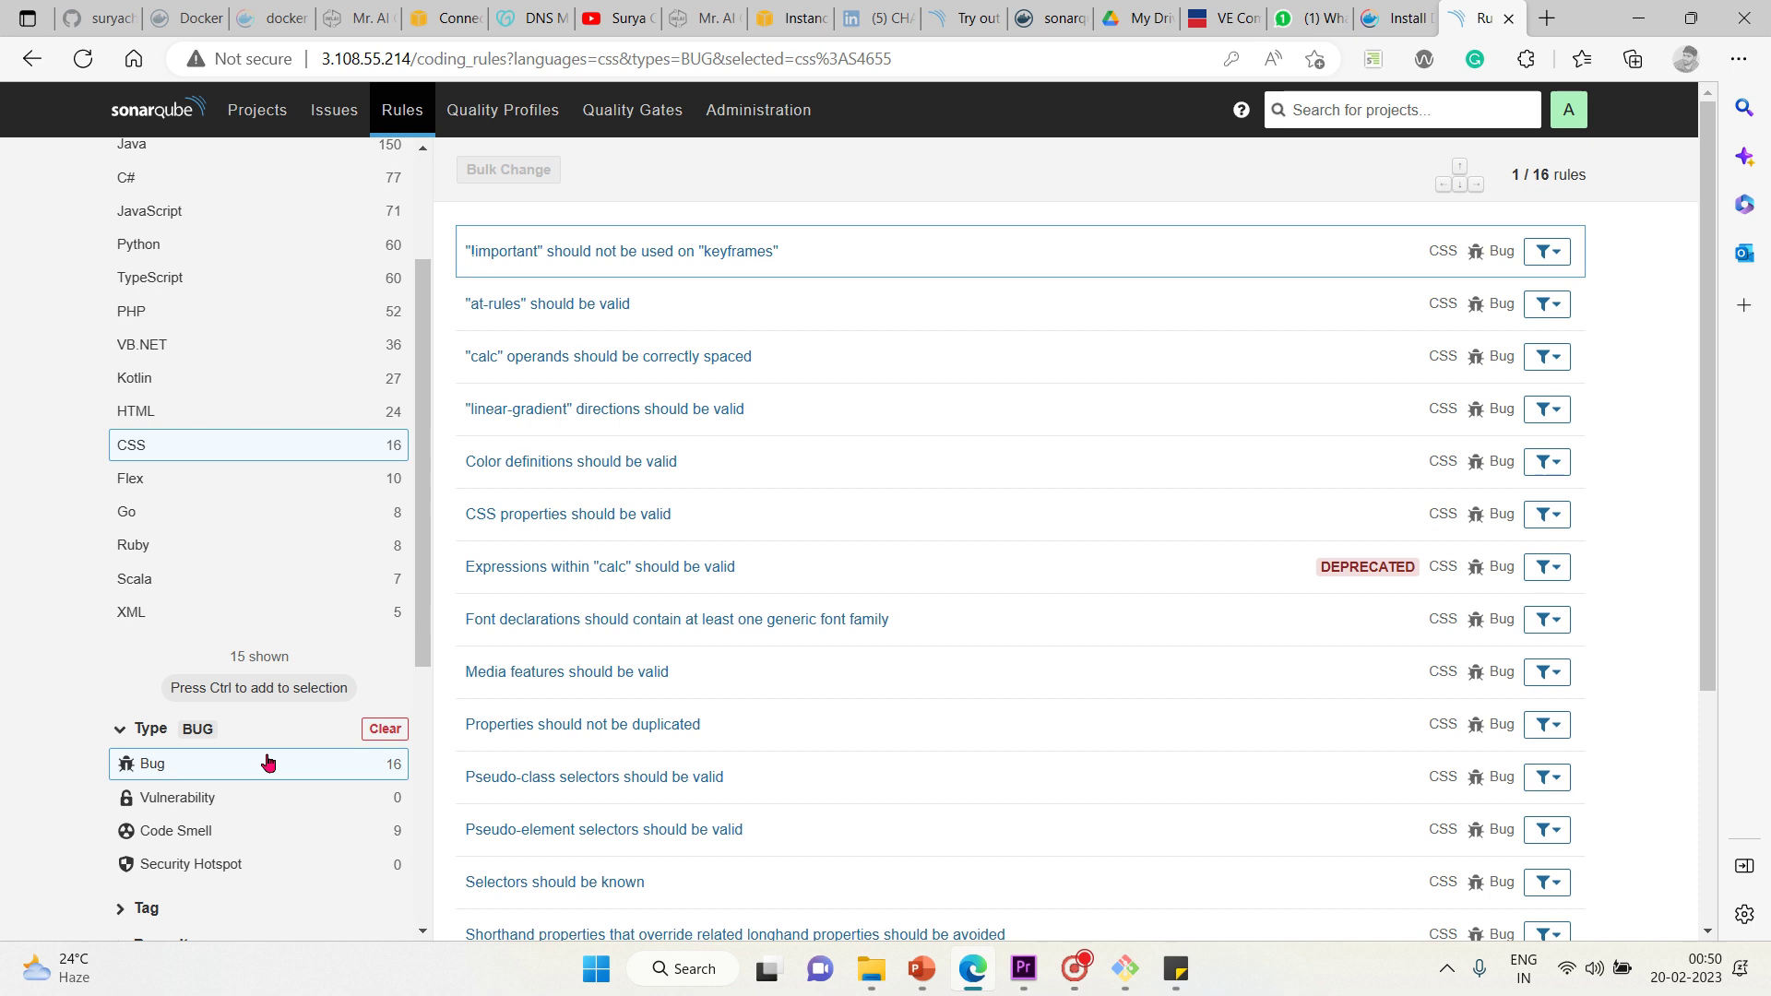
click(268, 762)
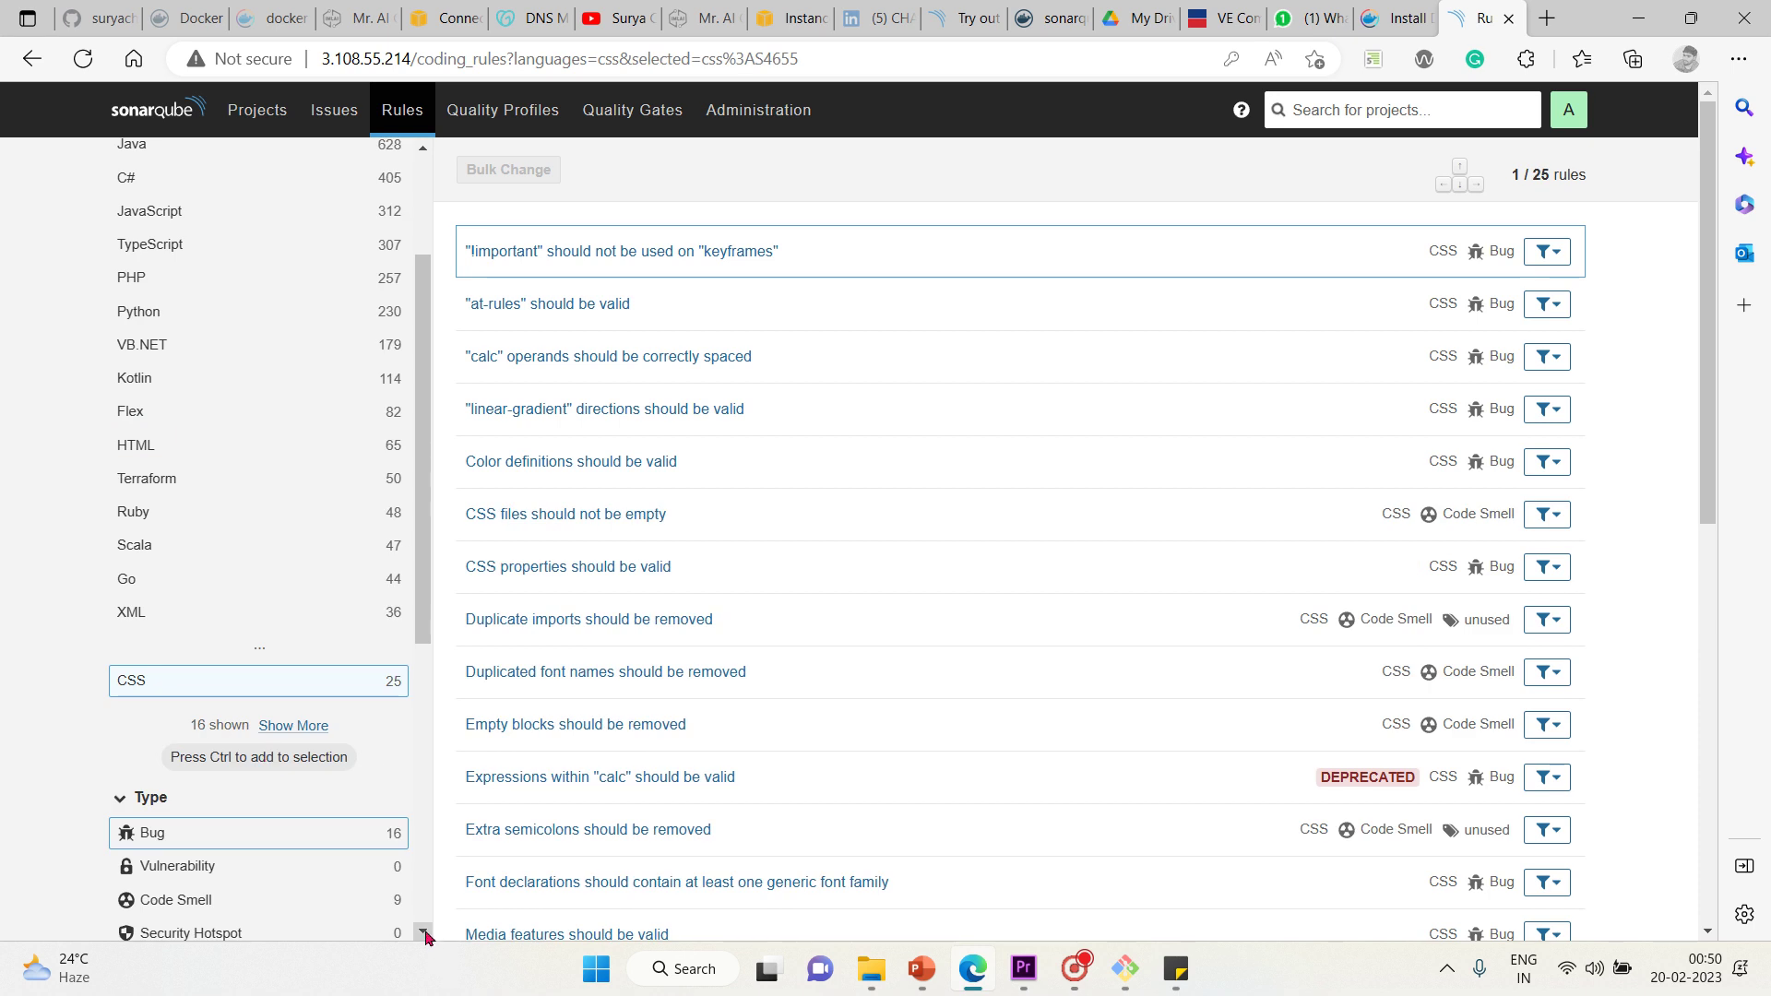
scroll(324, 680, down, 3)
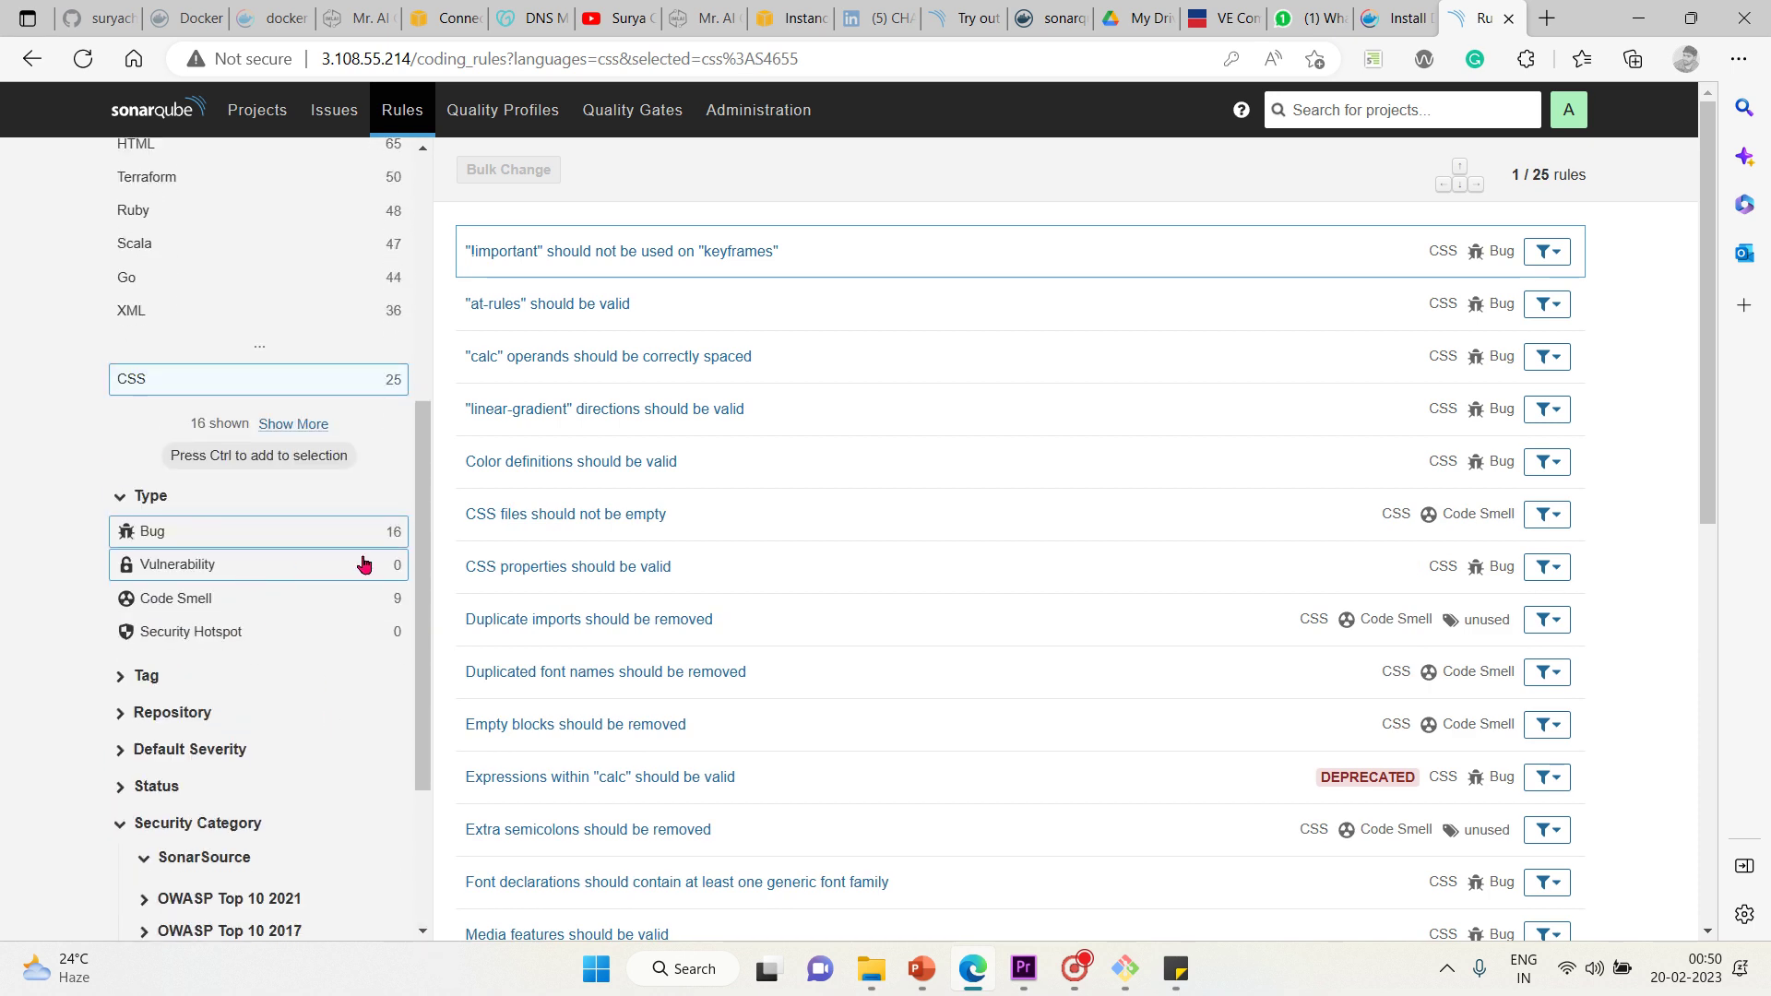
click(303, 600)
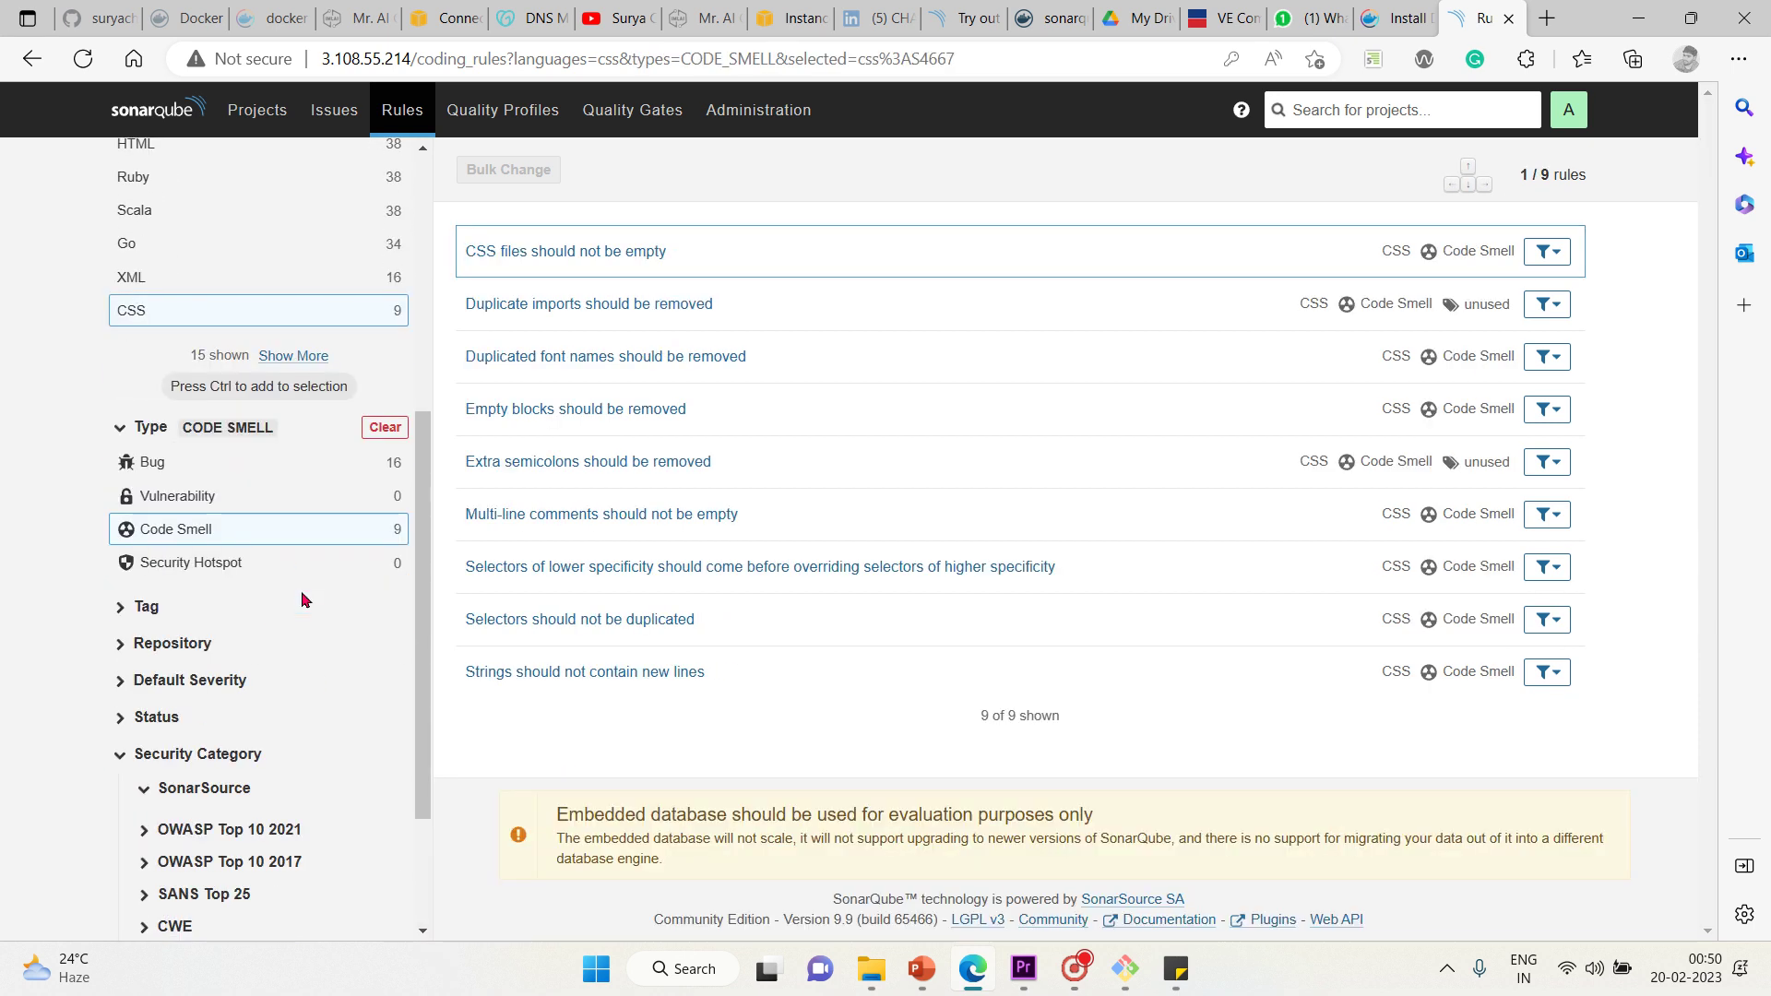
click(299, 464)
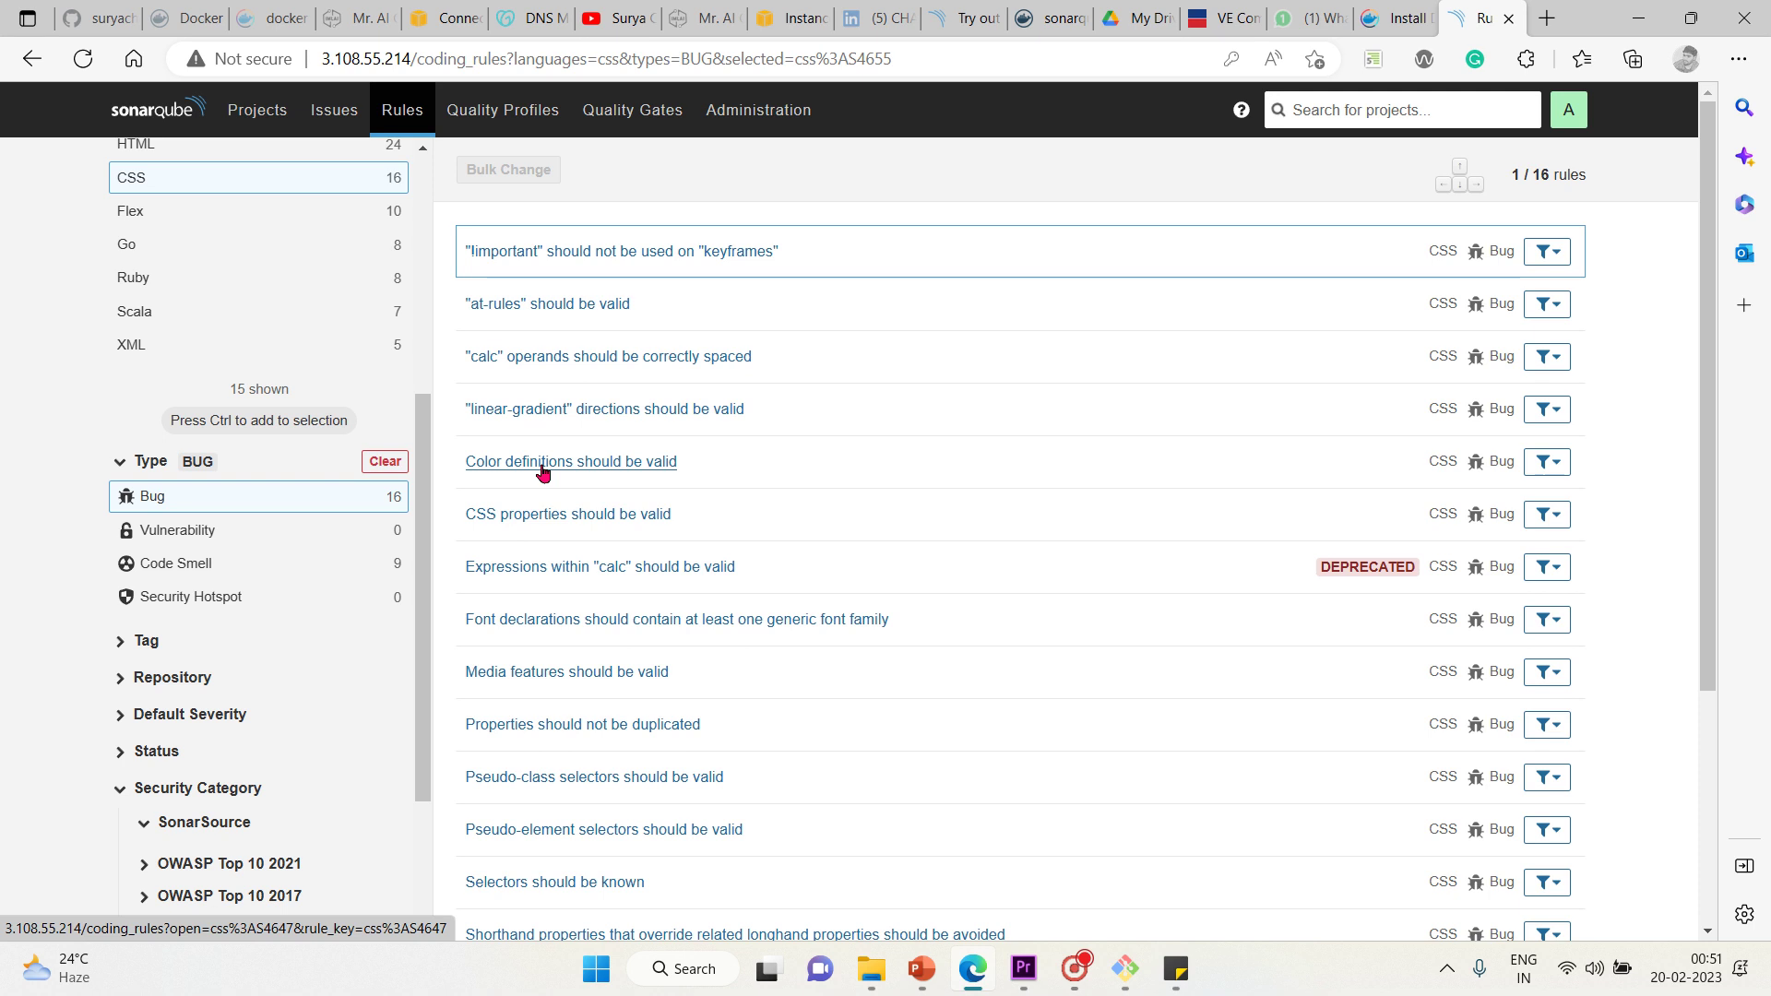
click(314, 562)
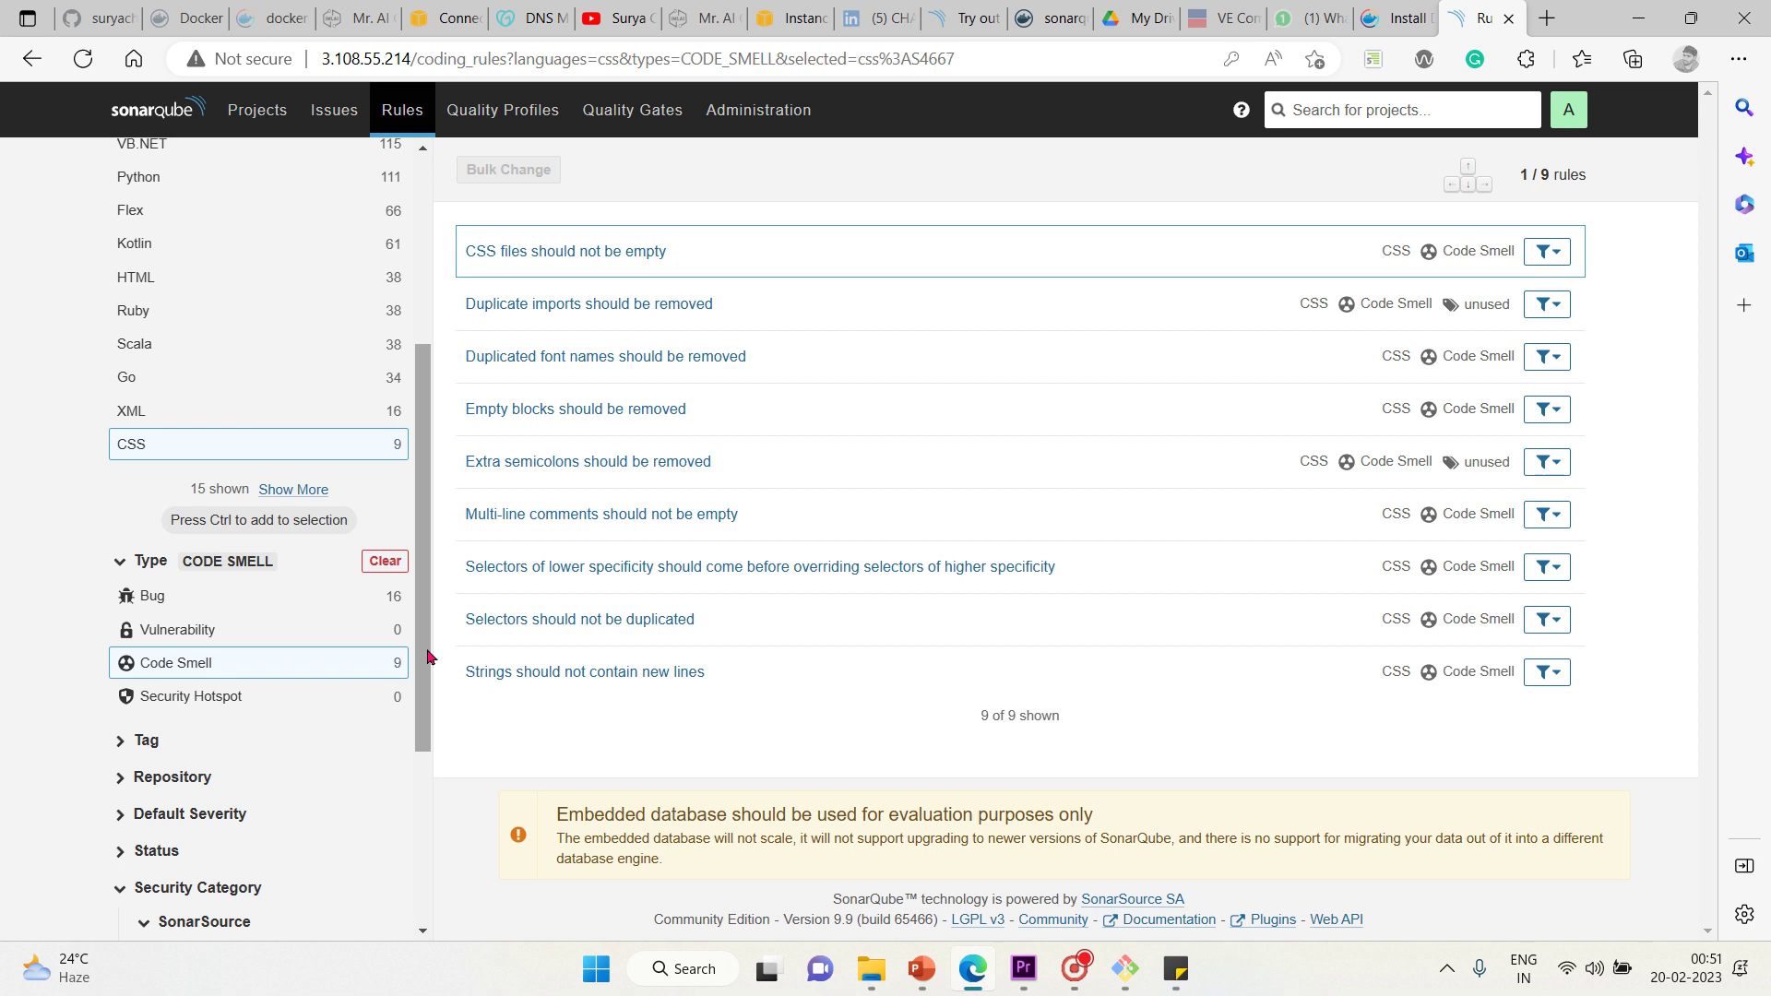
Expand the Tag and Repository facets for the nine CSS code smells, then go to Quality Profiles
right_click(444, 692)
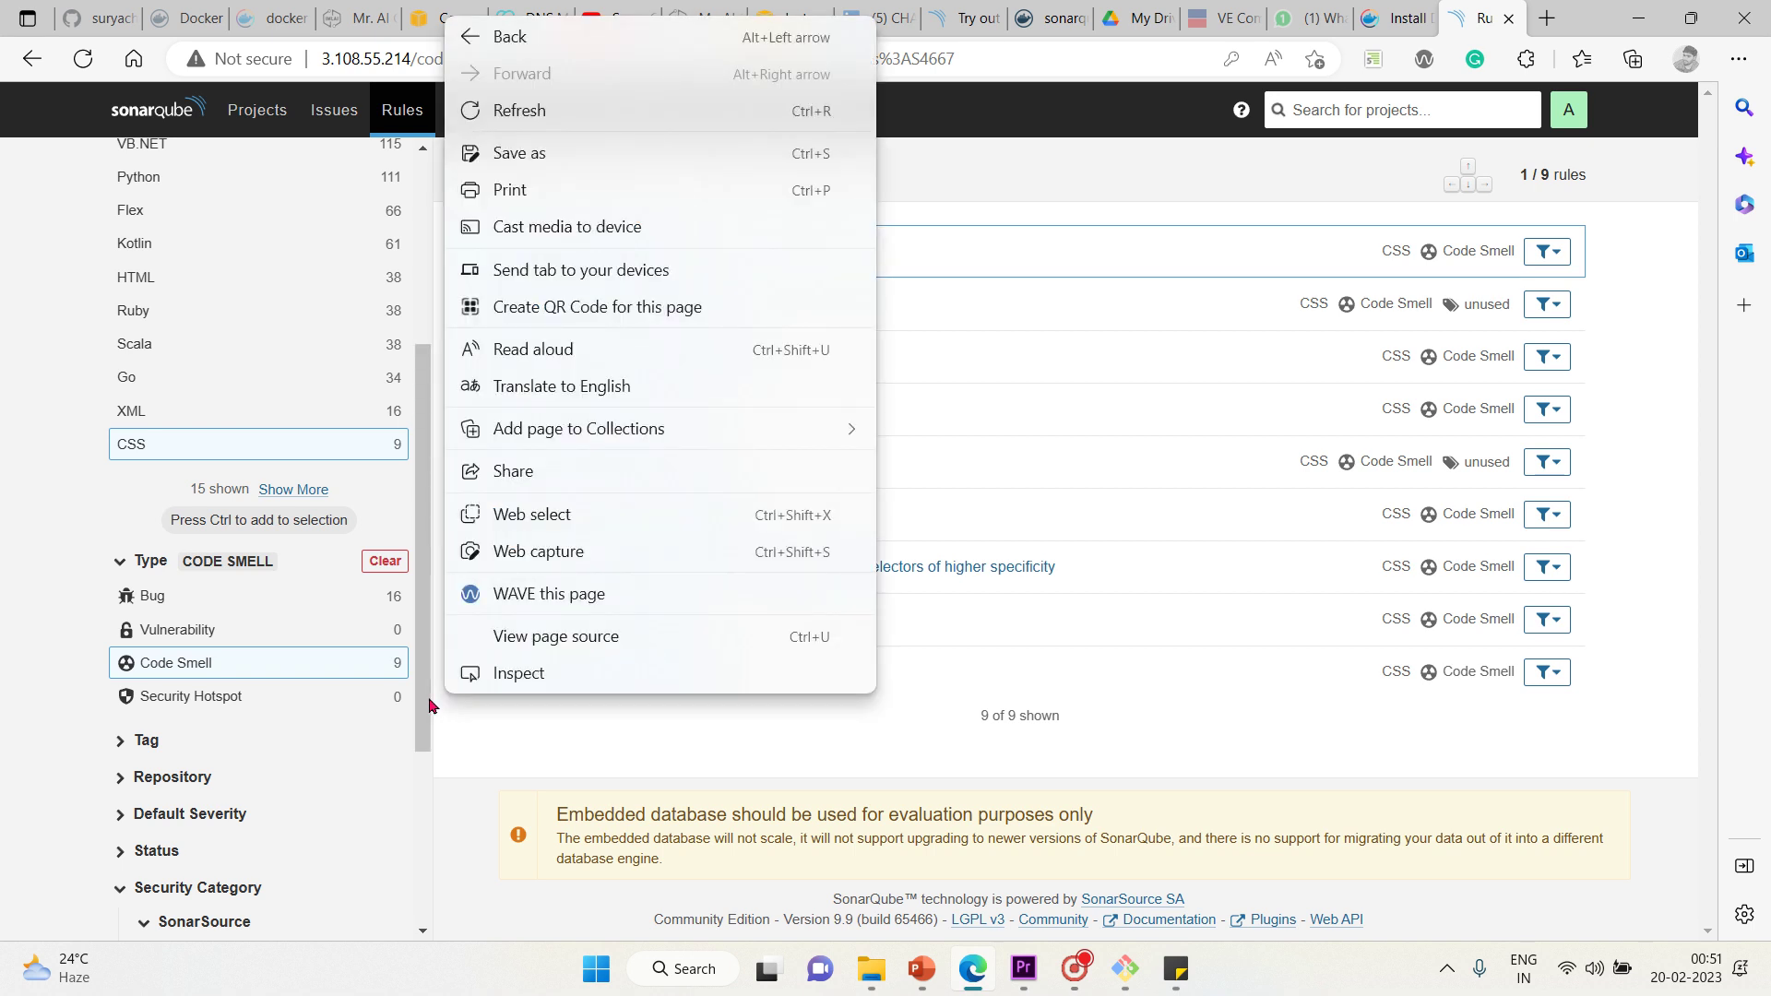
click(419, 724)
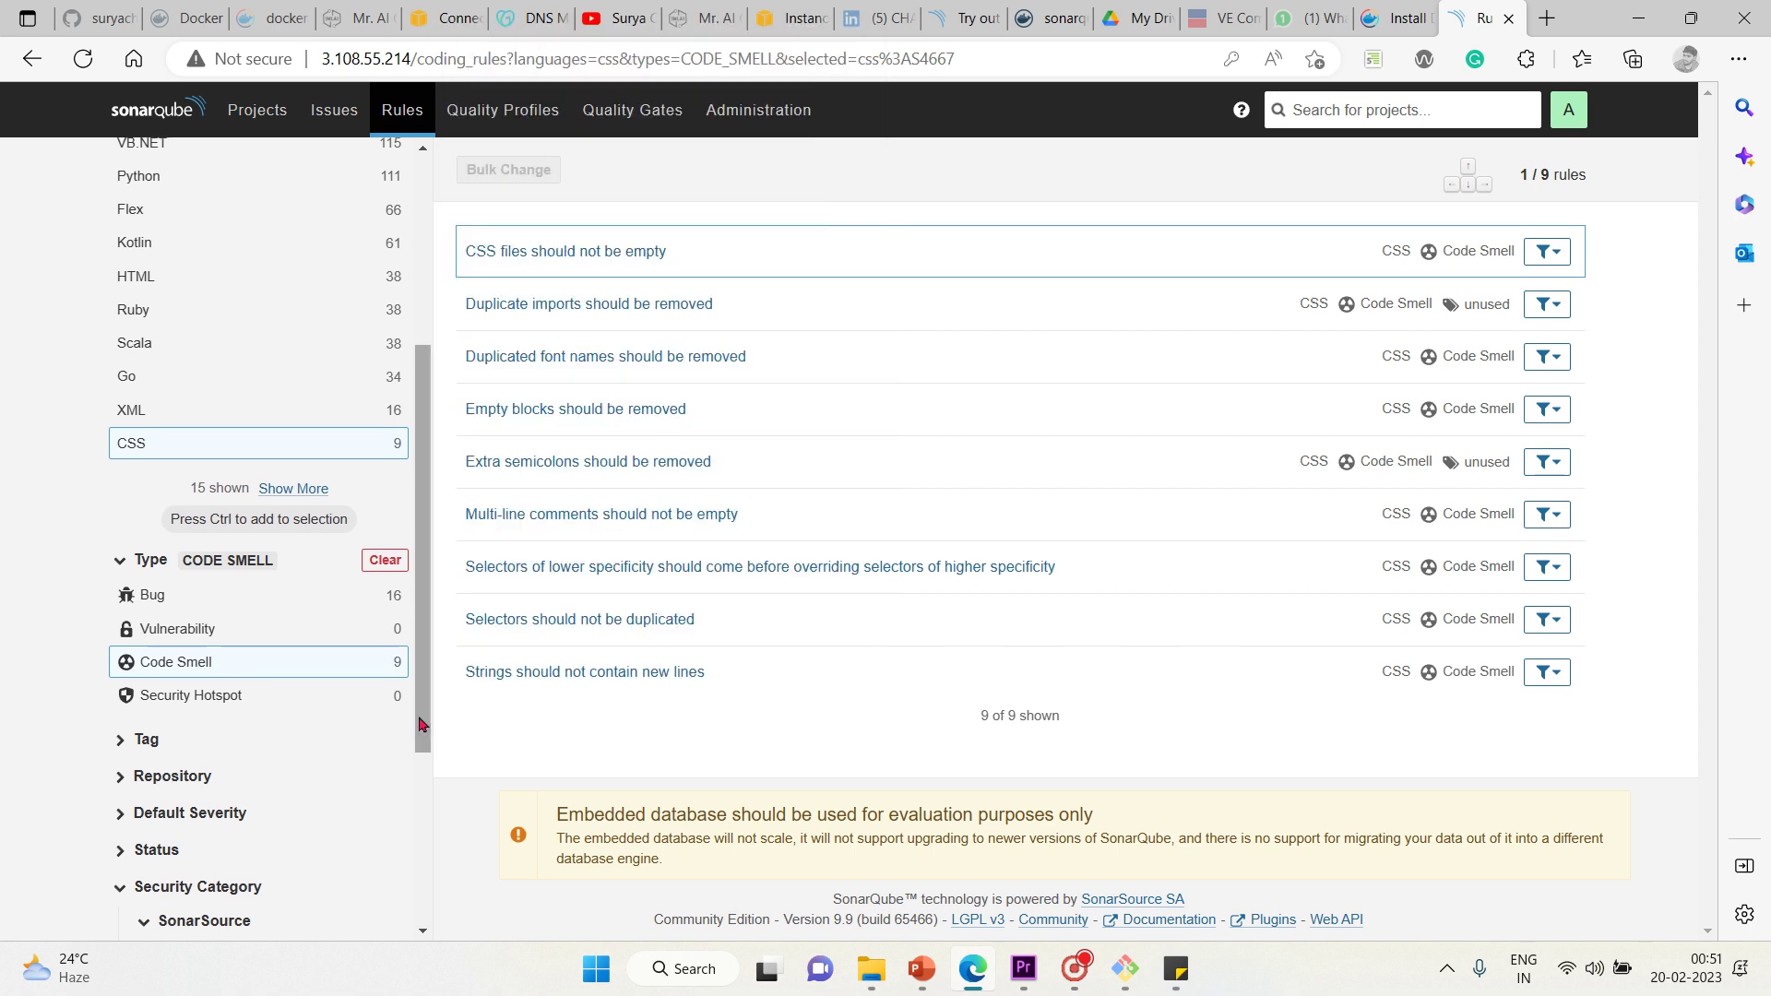
click(422, 934)
click(423, 934)
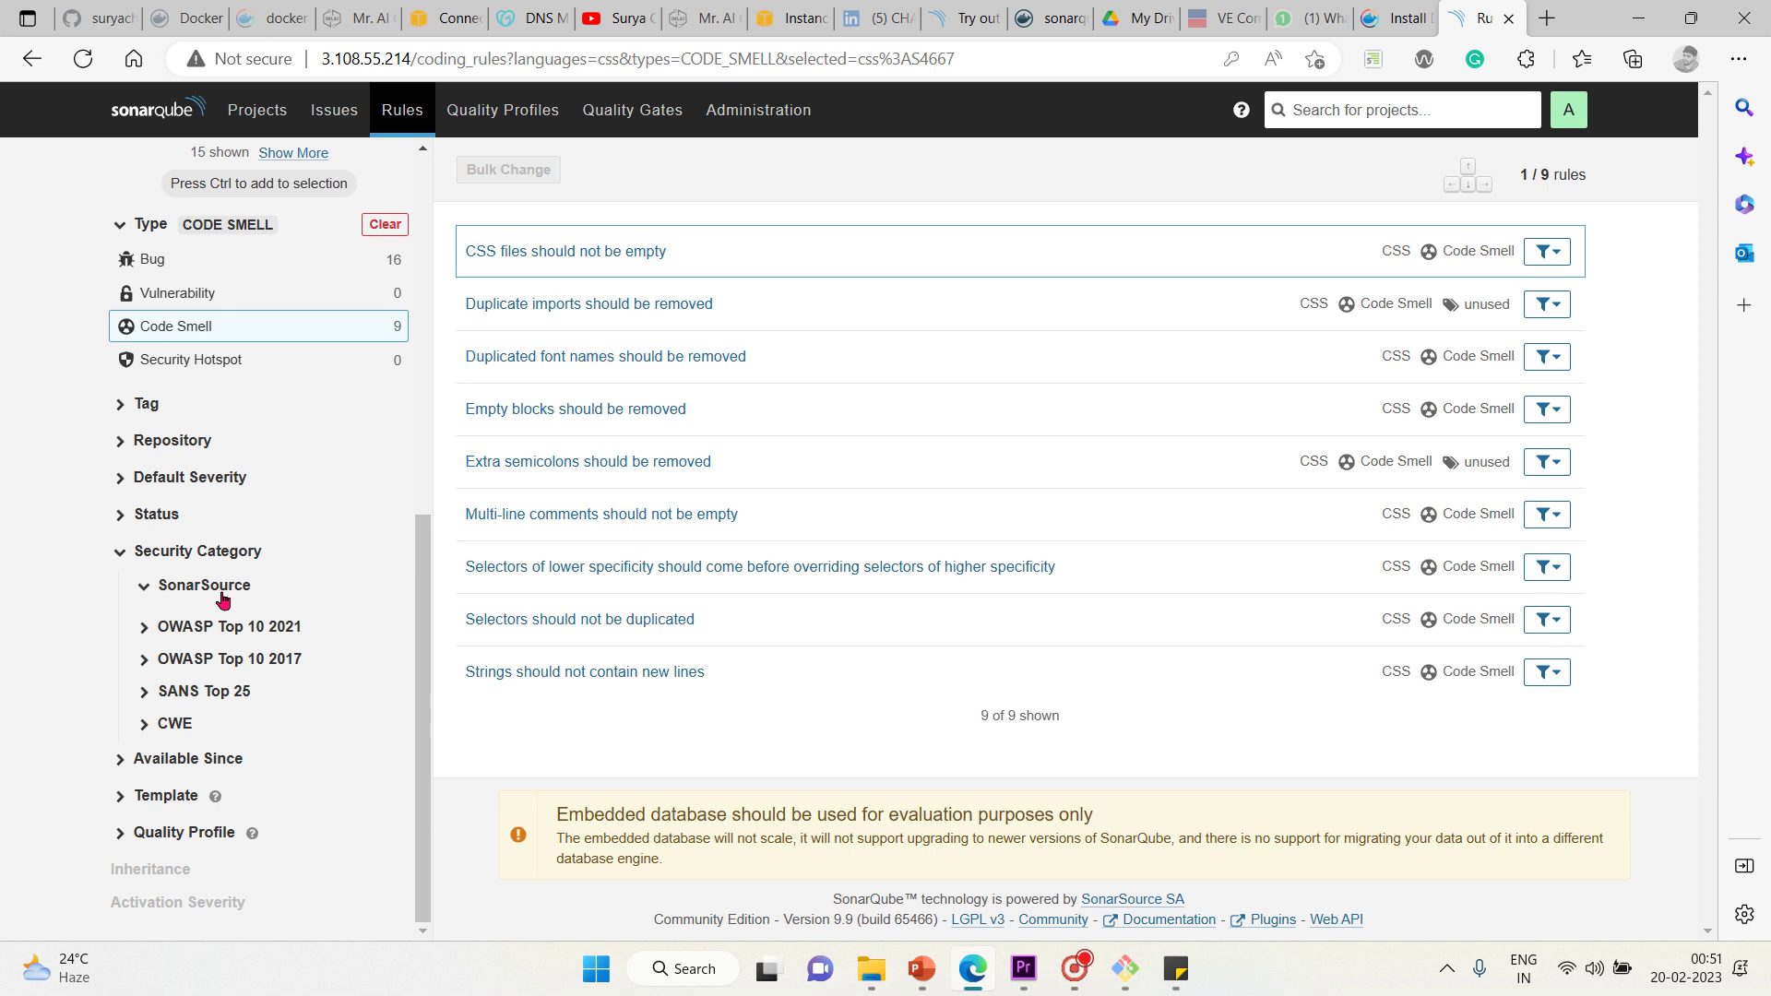
click(121, 400)
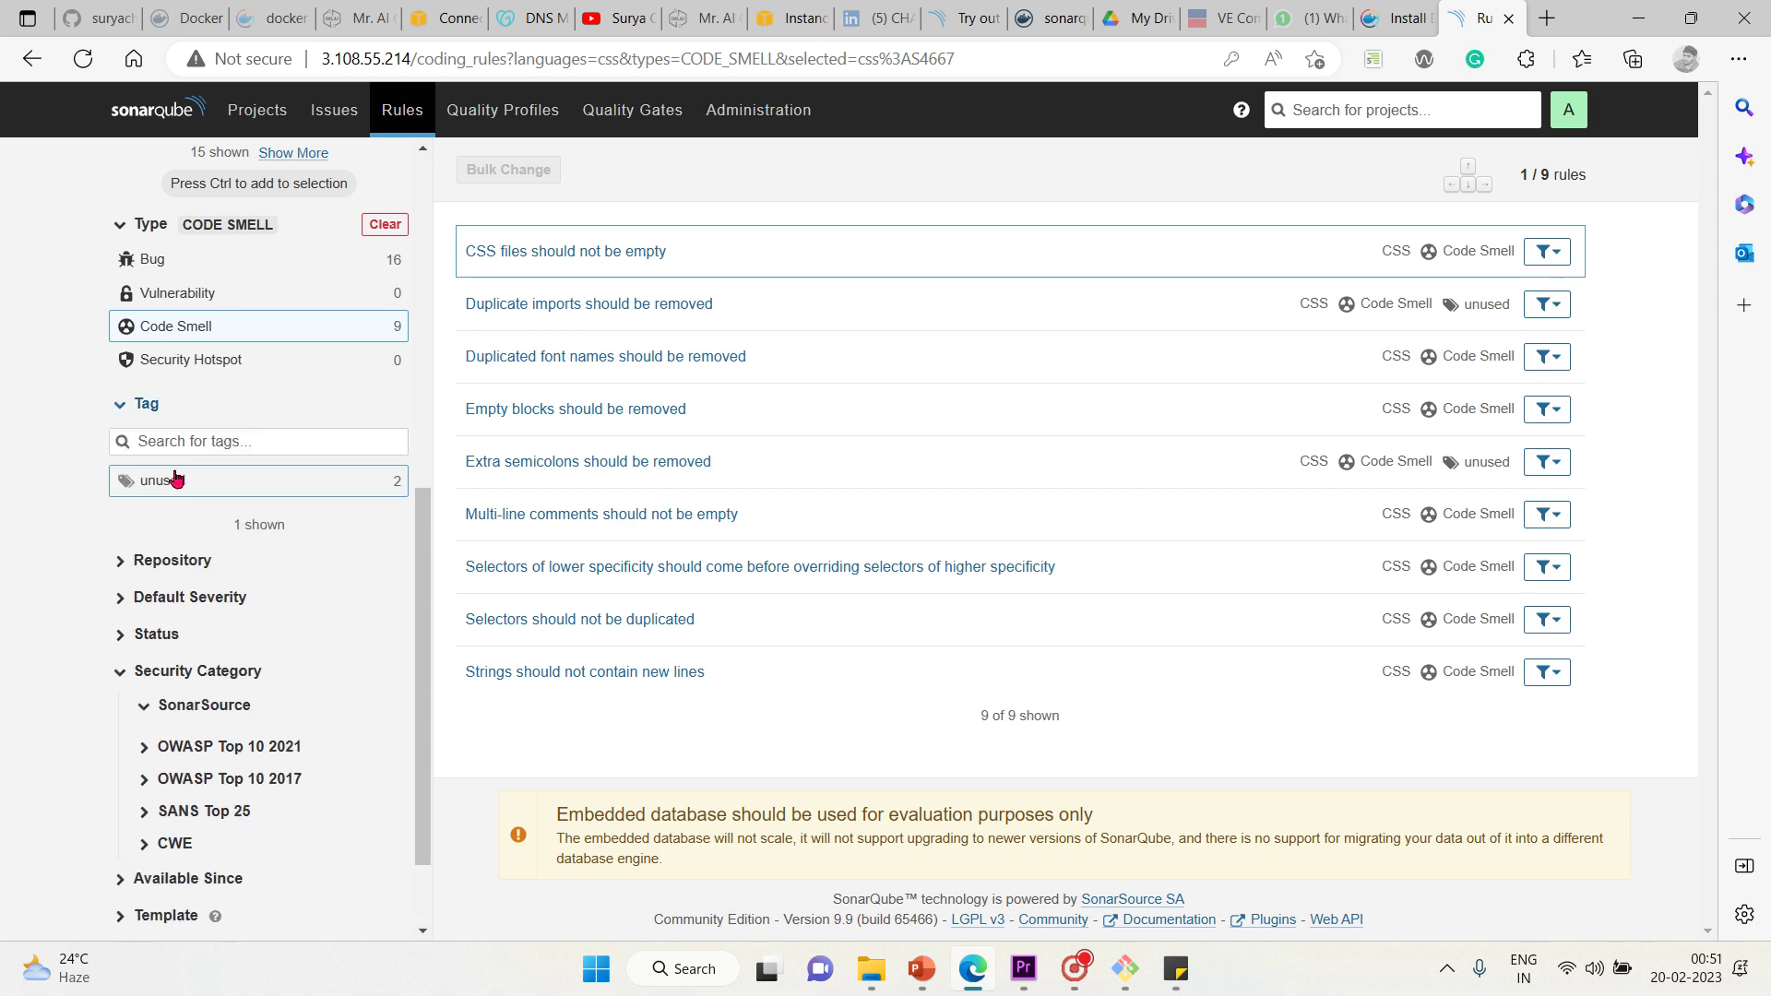
click(135, 563)
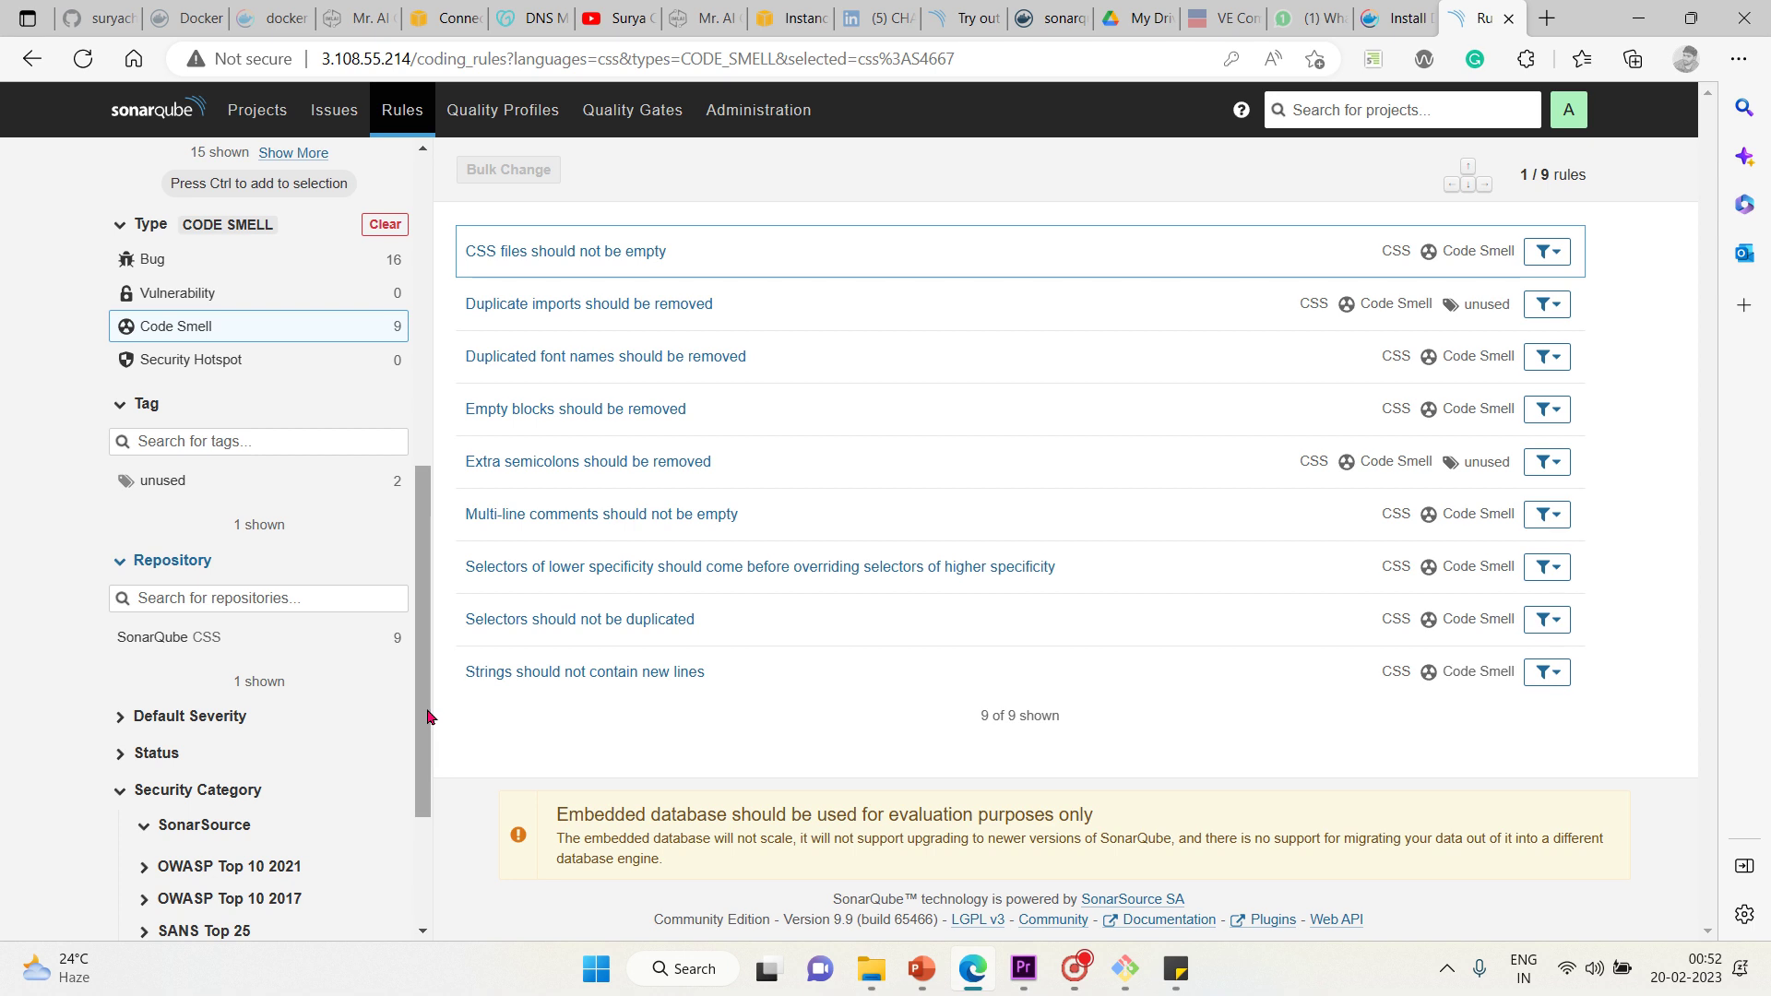
drag(428, 716, 452, 478)
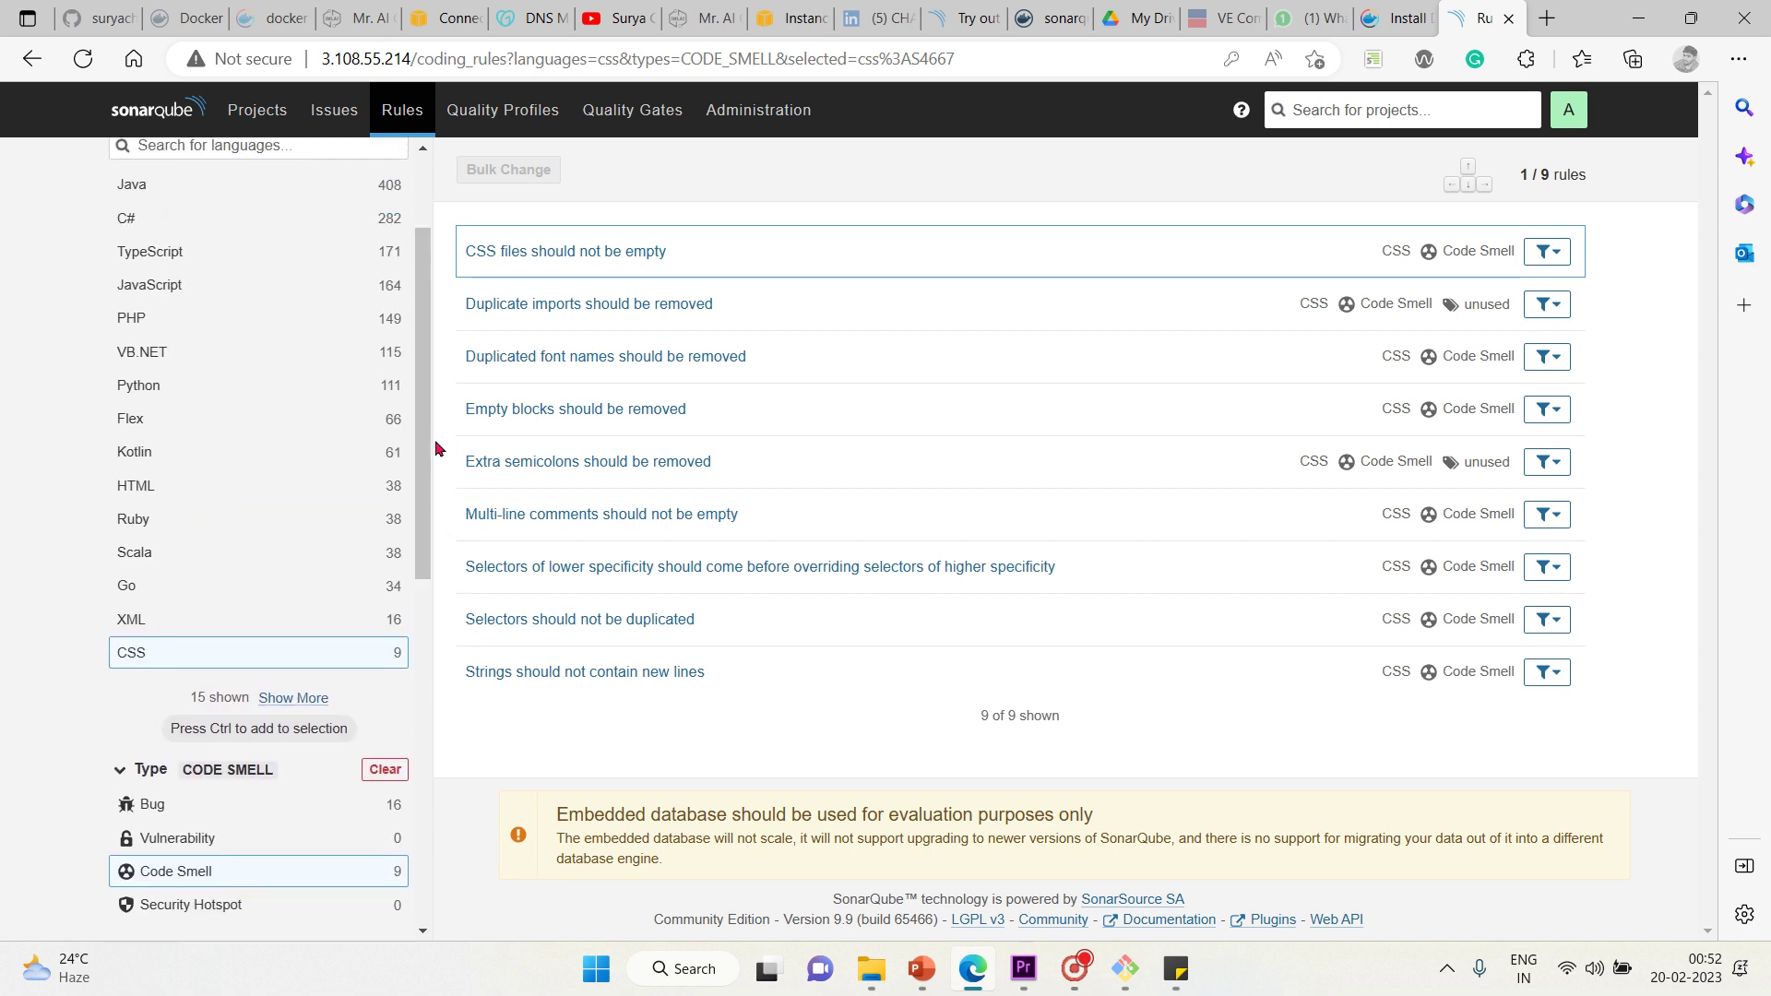
drag(424, 444, 437, 338)
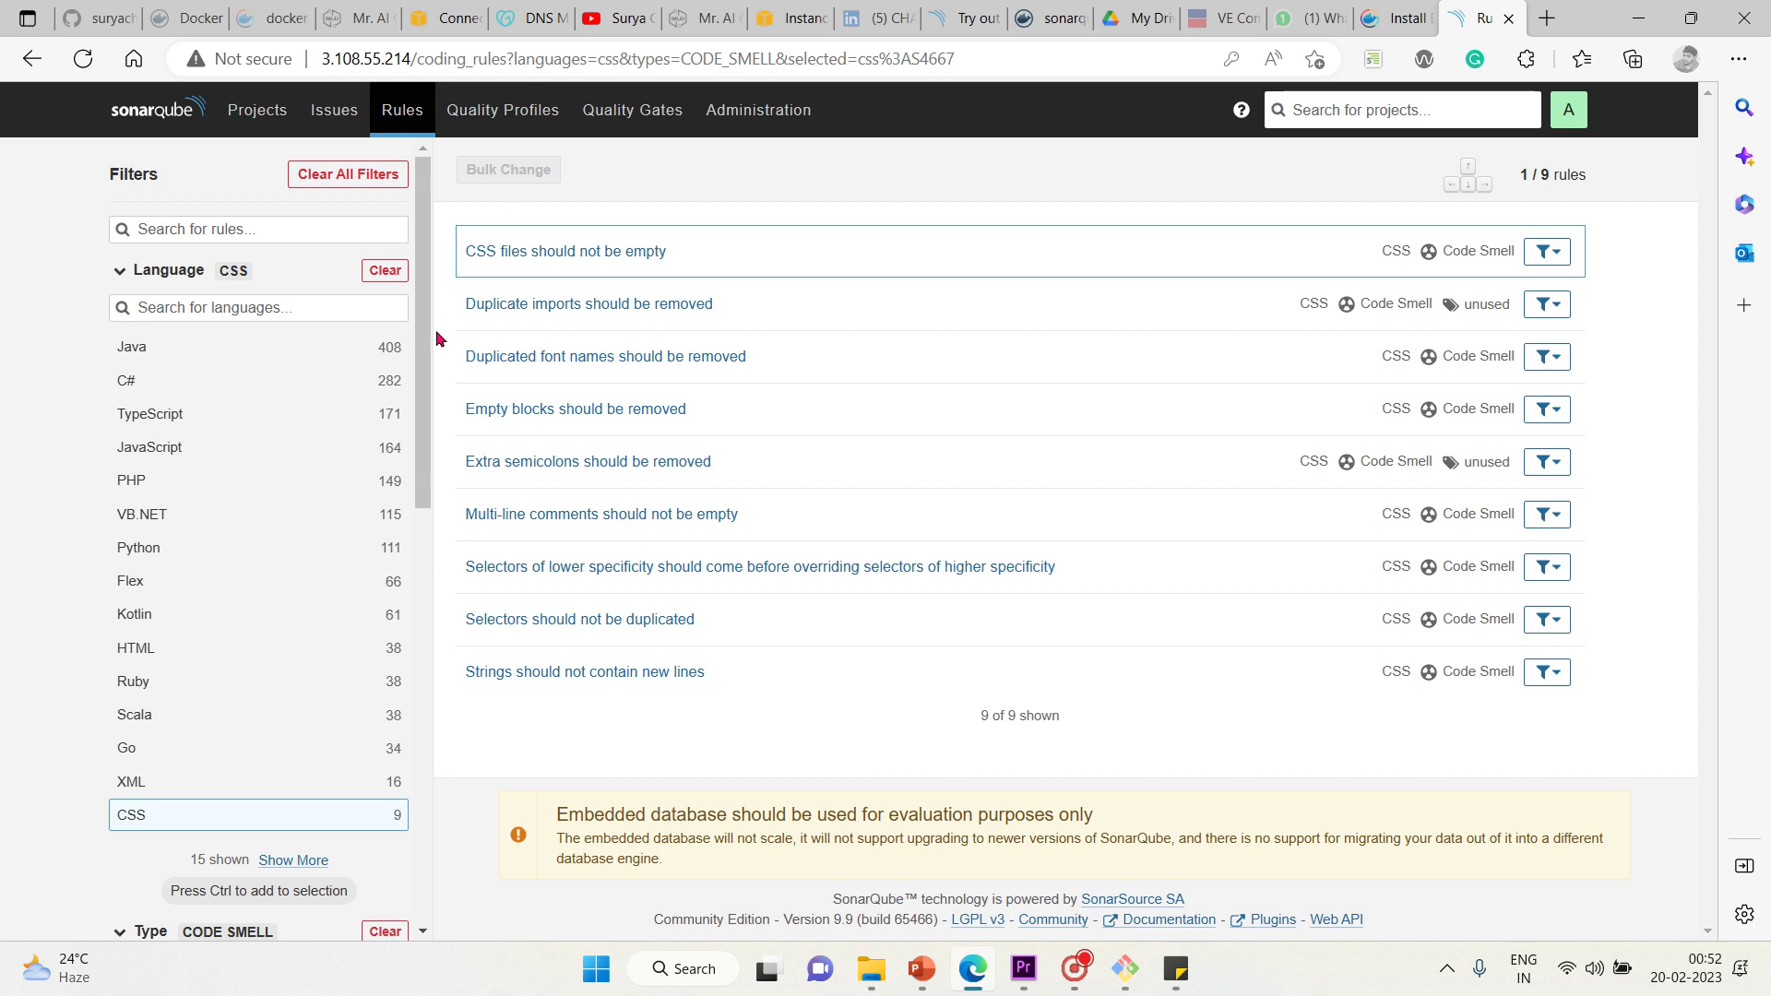
click(492, 135)
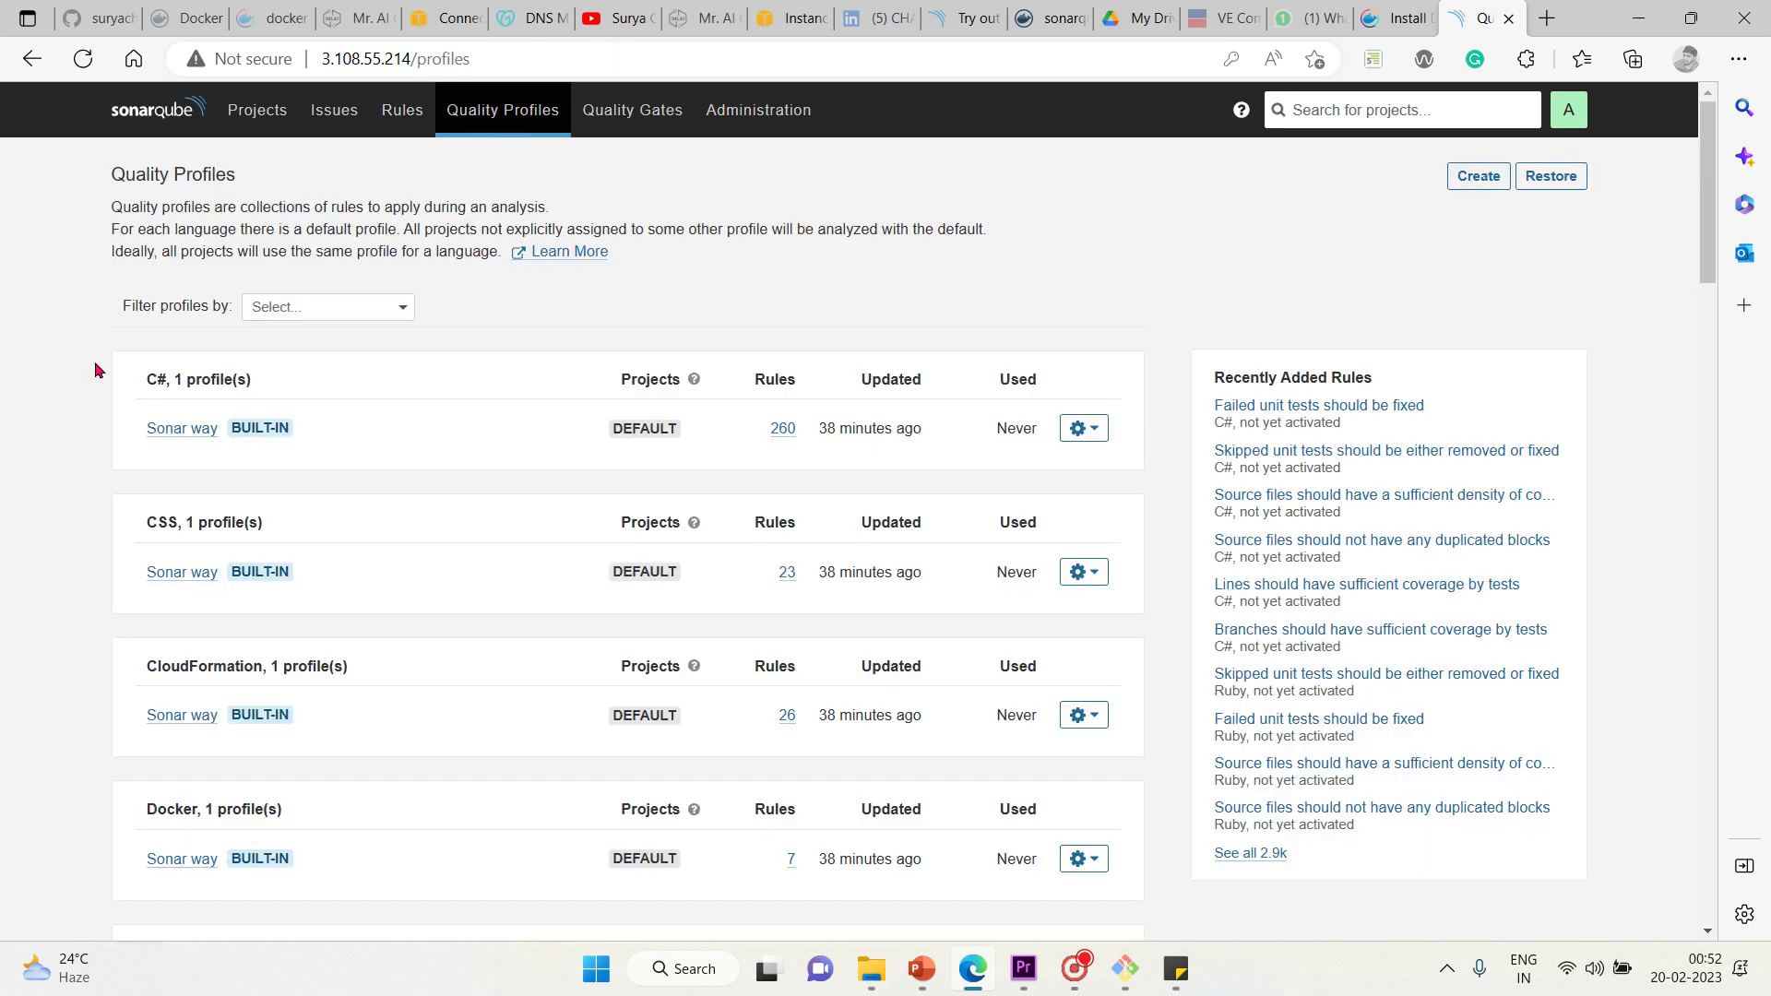
Glance at the Issues page, then return to the Rules list
scroll(95, 369, down, 1)
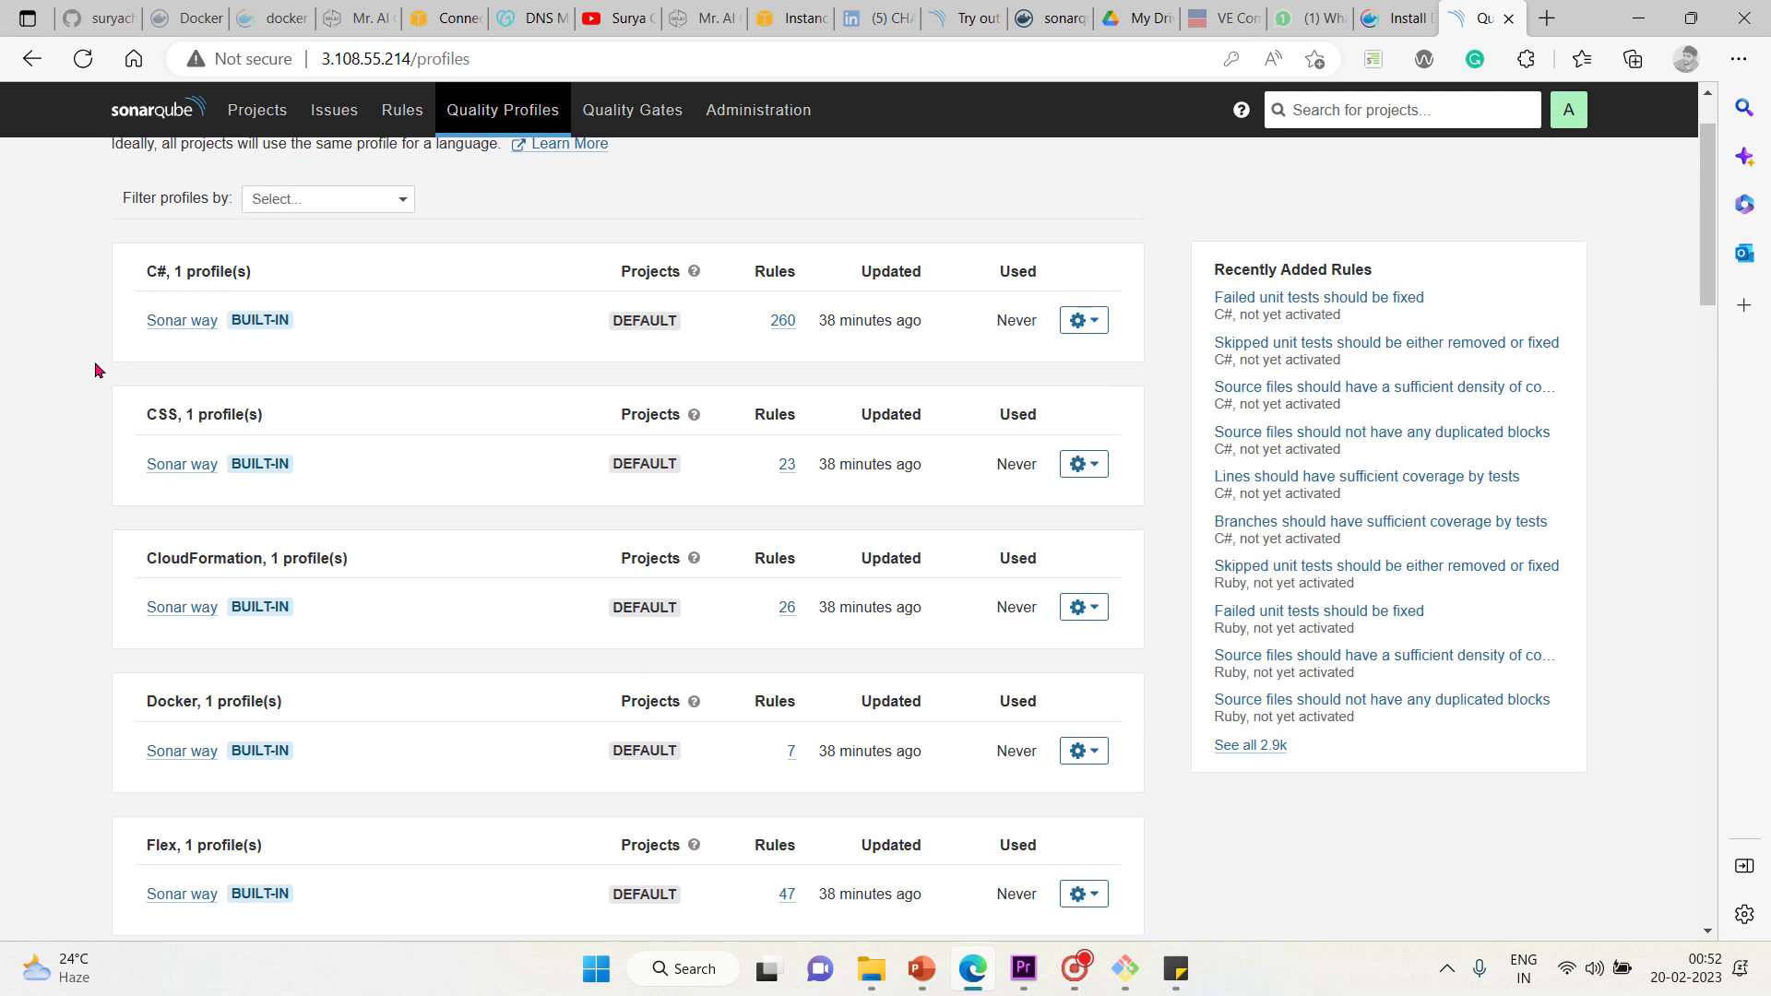
scroll(95, 370, up, 1)
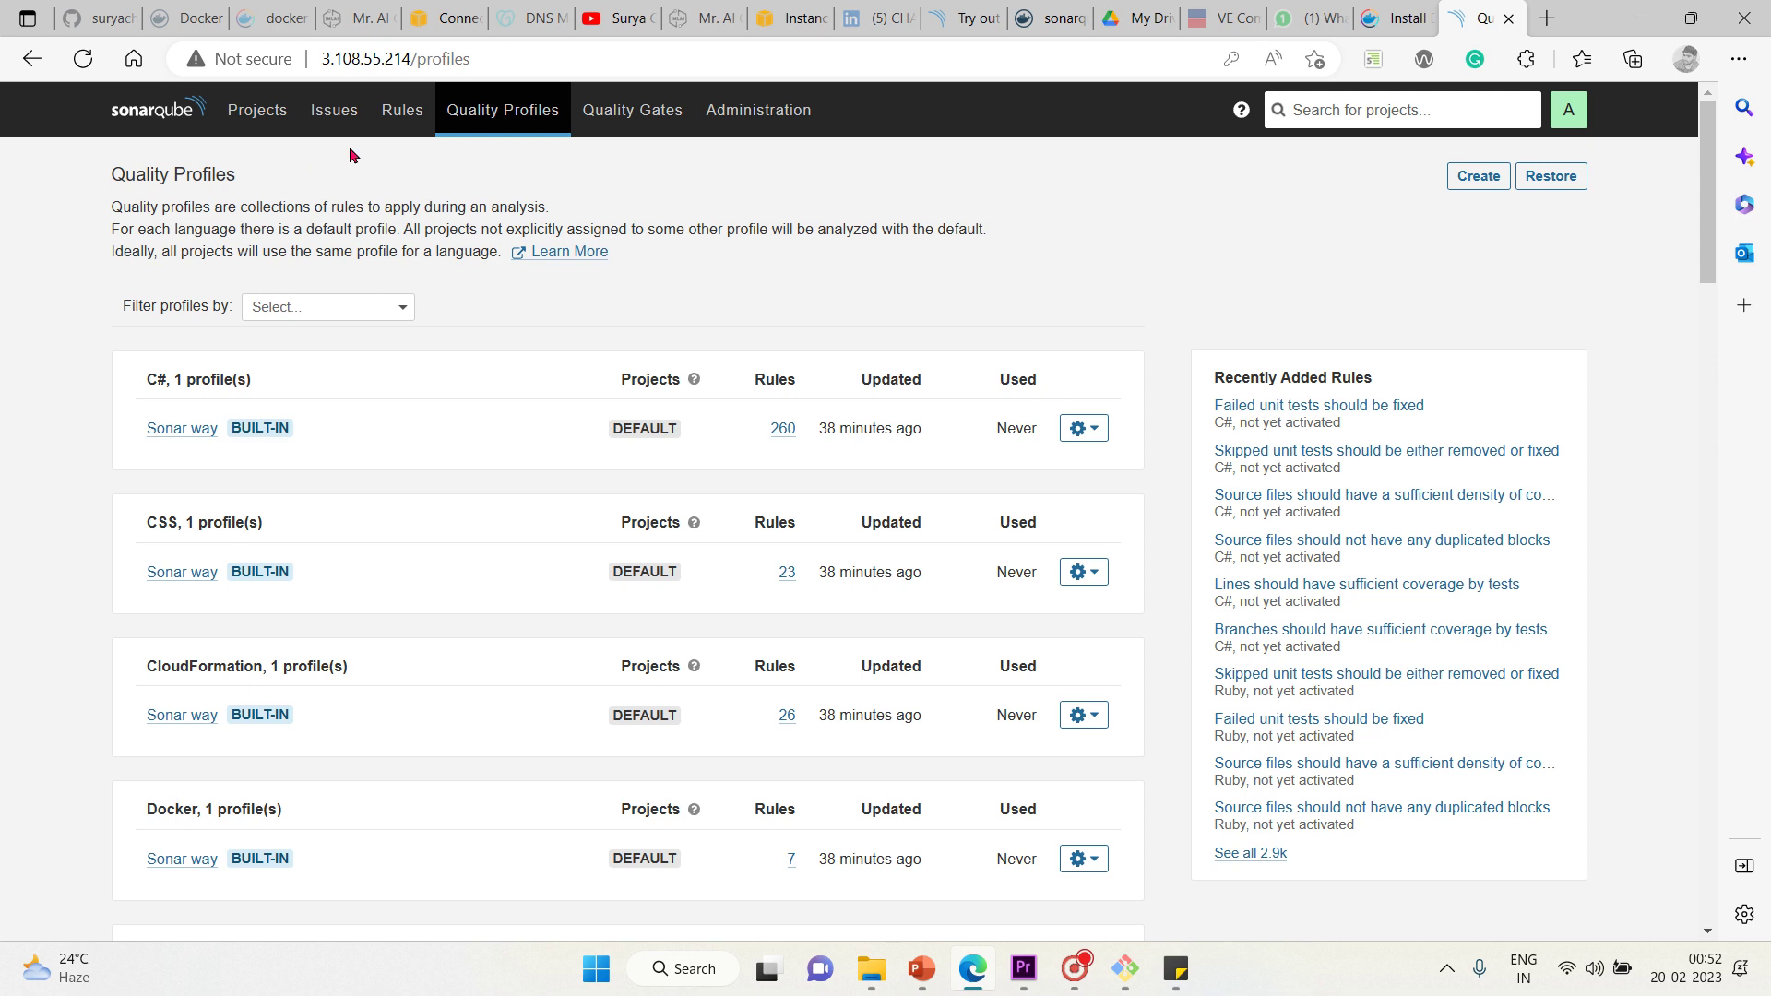
click(334, 109)
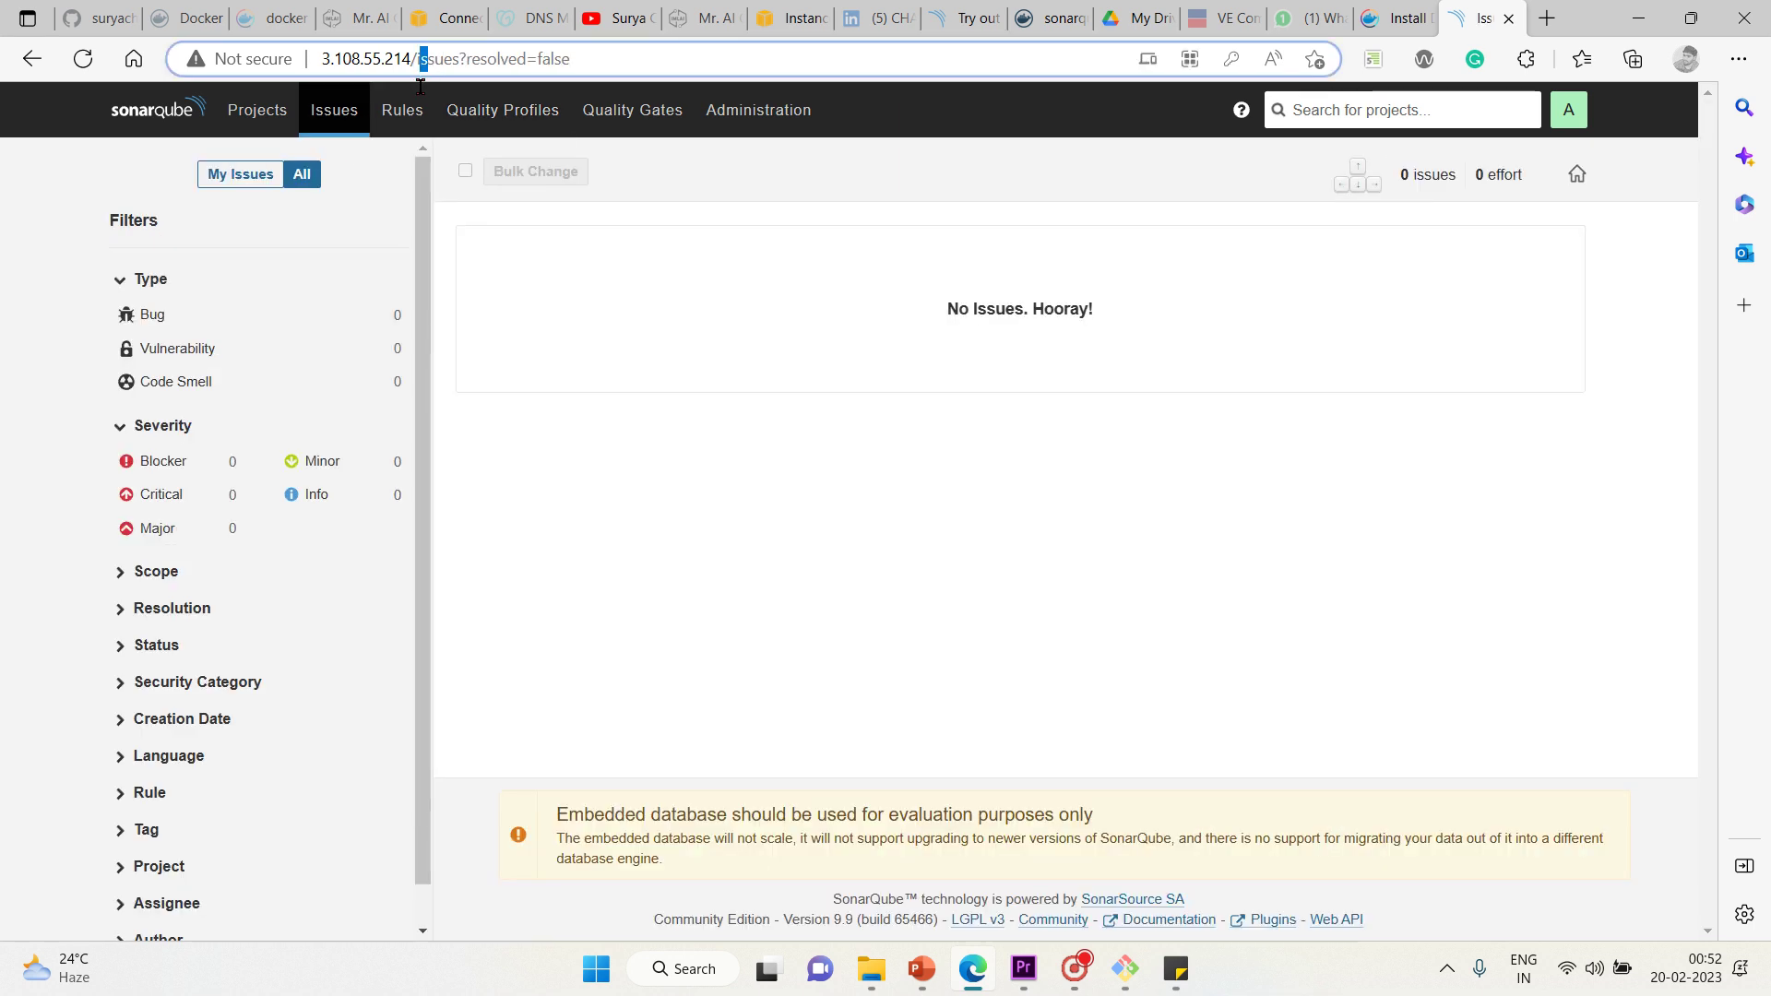
click(402, 110)
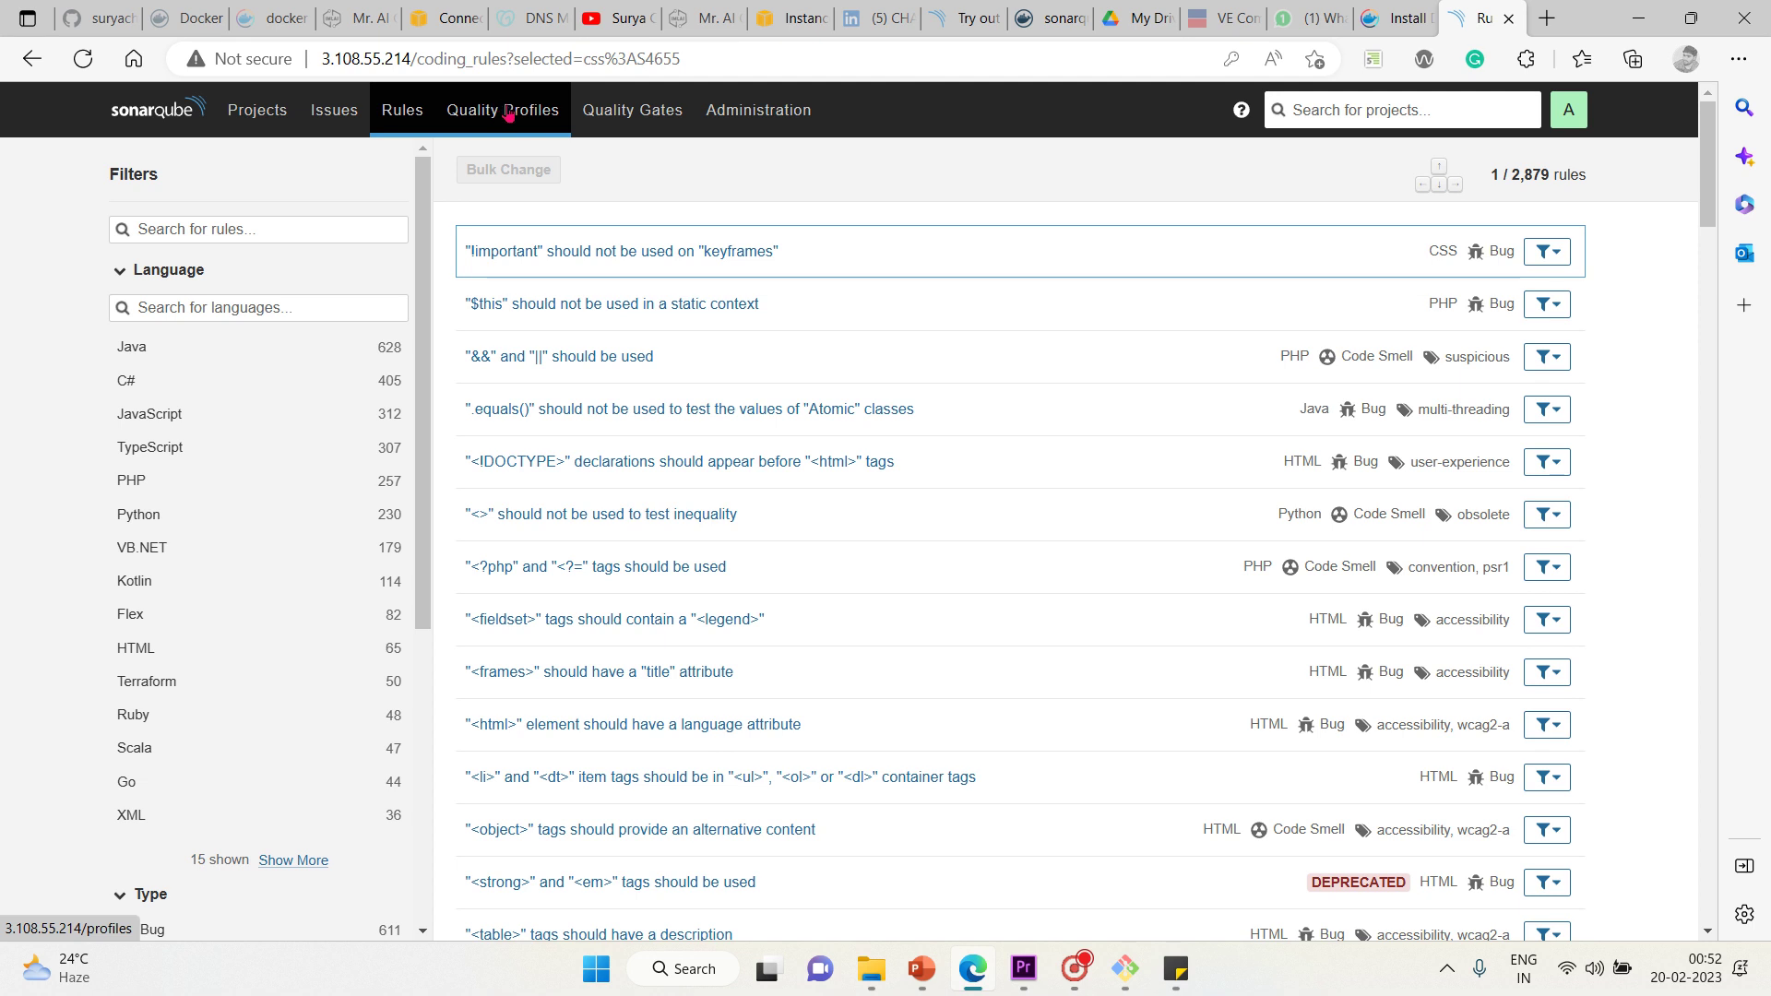
Review the built-in Sonar way profiles, such as CloudFormation (26 rules) and Docker (7 rules)
click(505, 111)
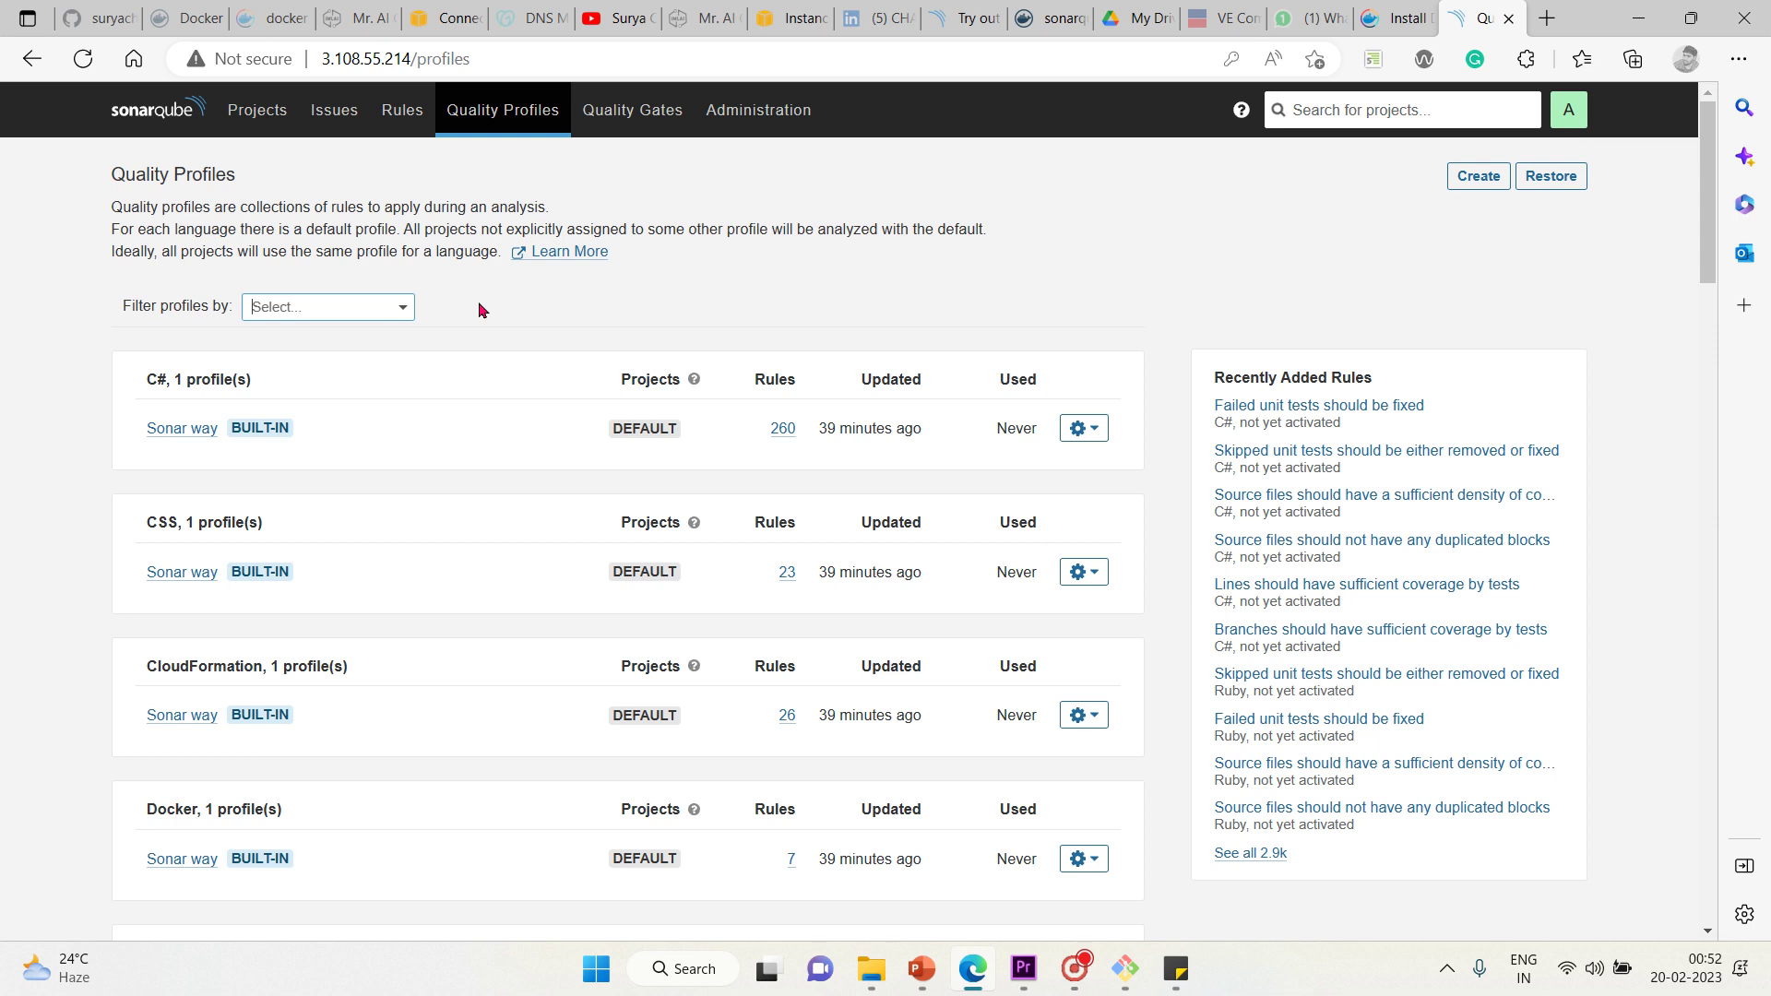
click(528, 332)
scroll(527, 328, down, 2)
scroll(528, 329, up, 1)
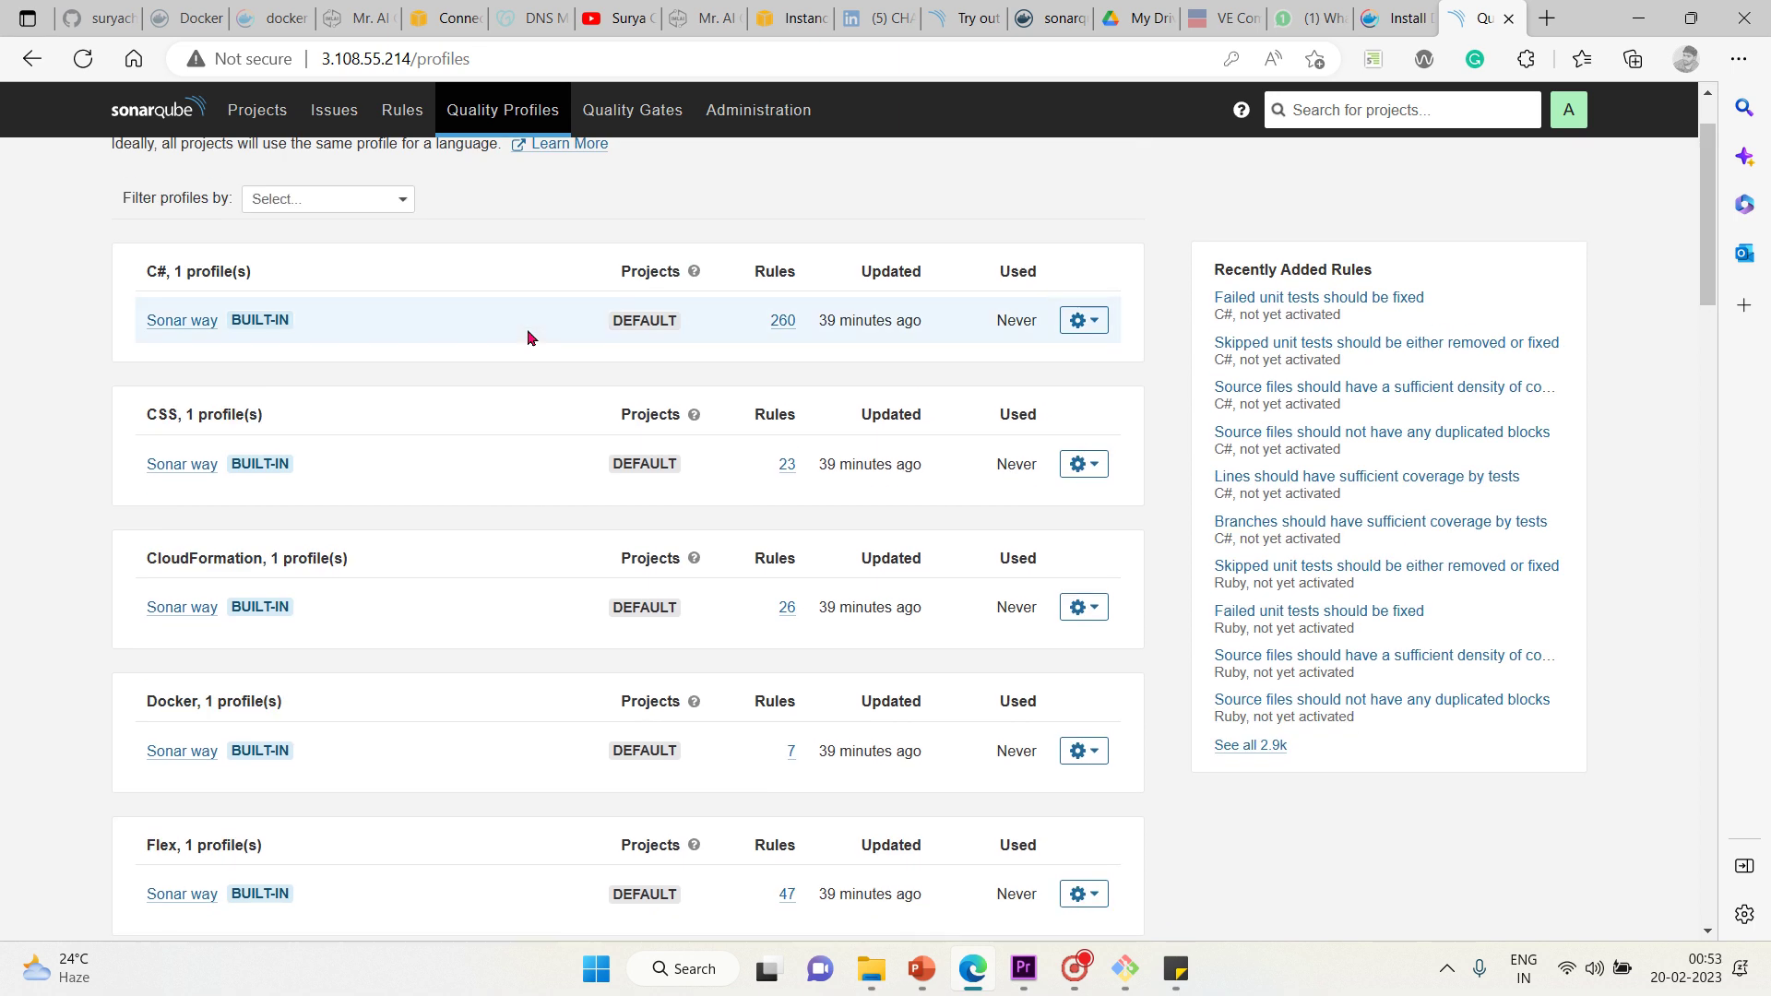
scroll(528, 329, up, 1)
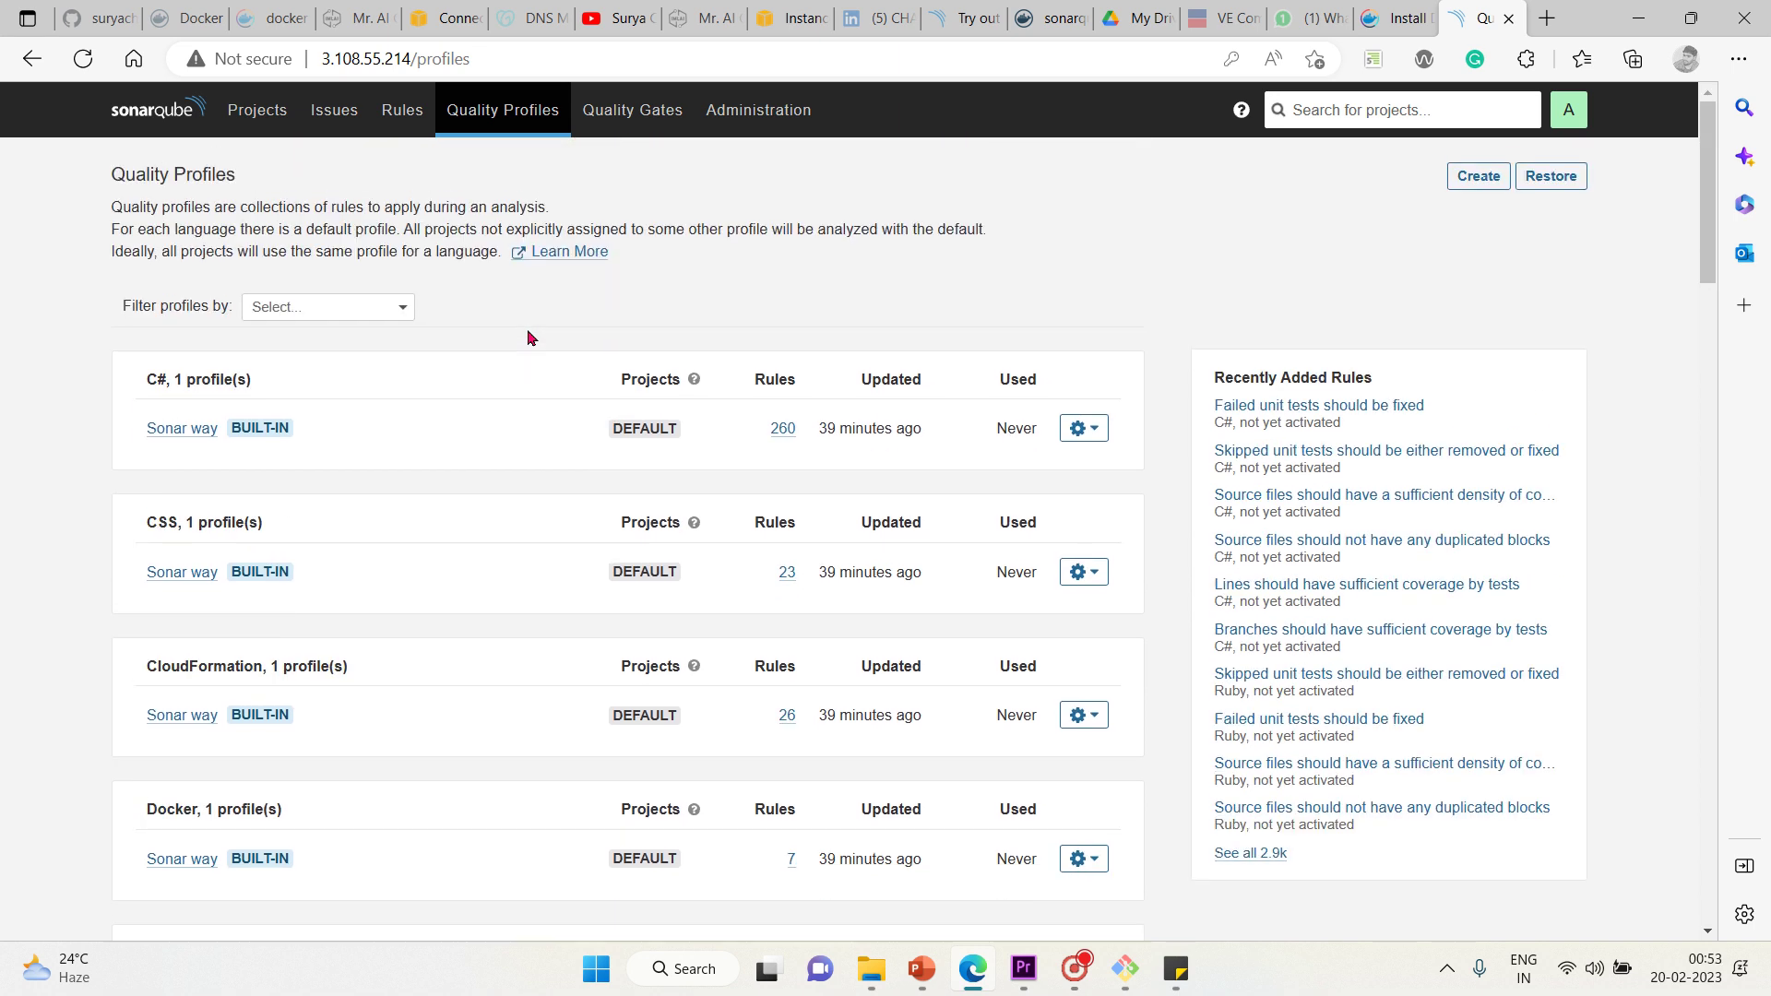
click(318, 309)
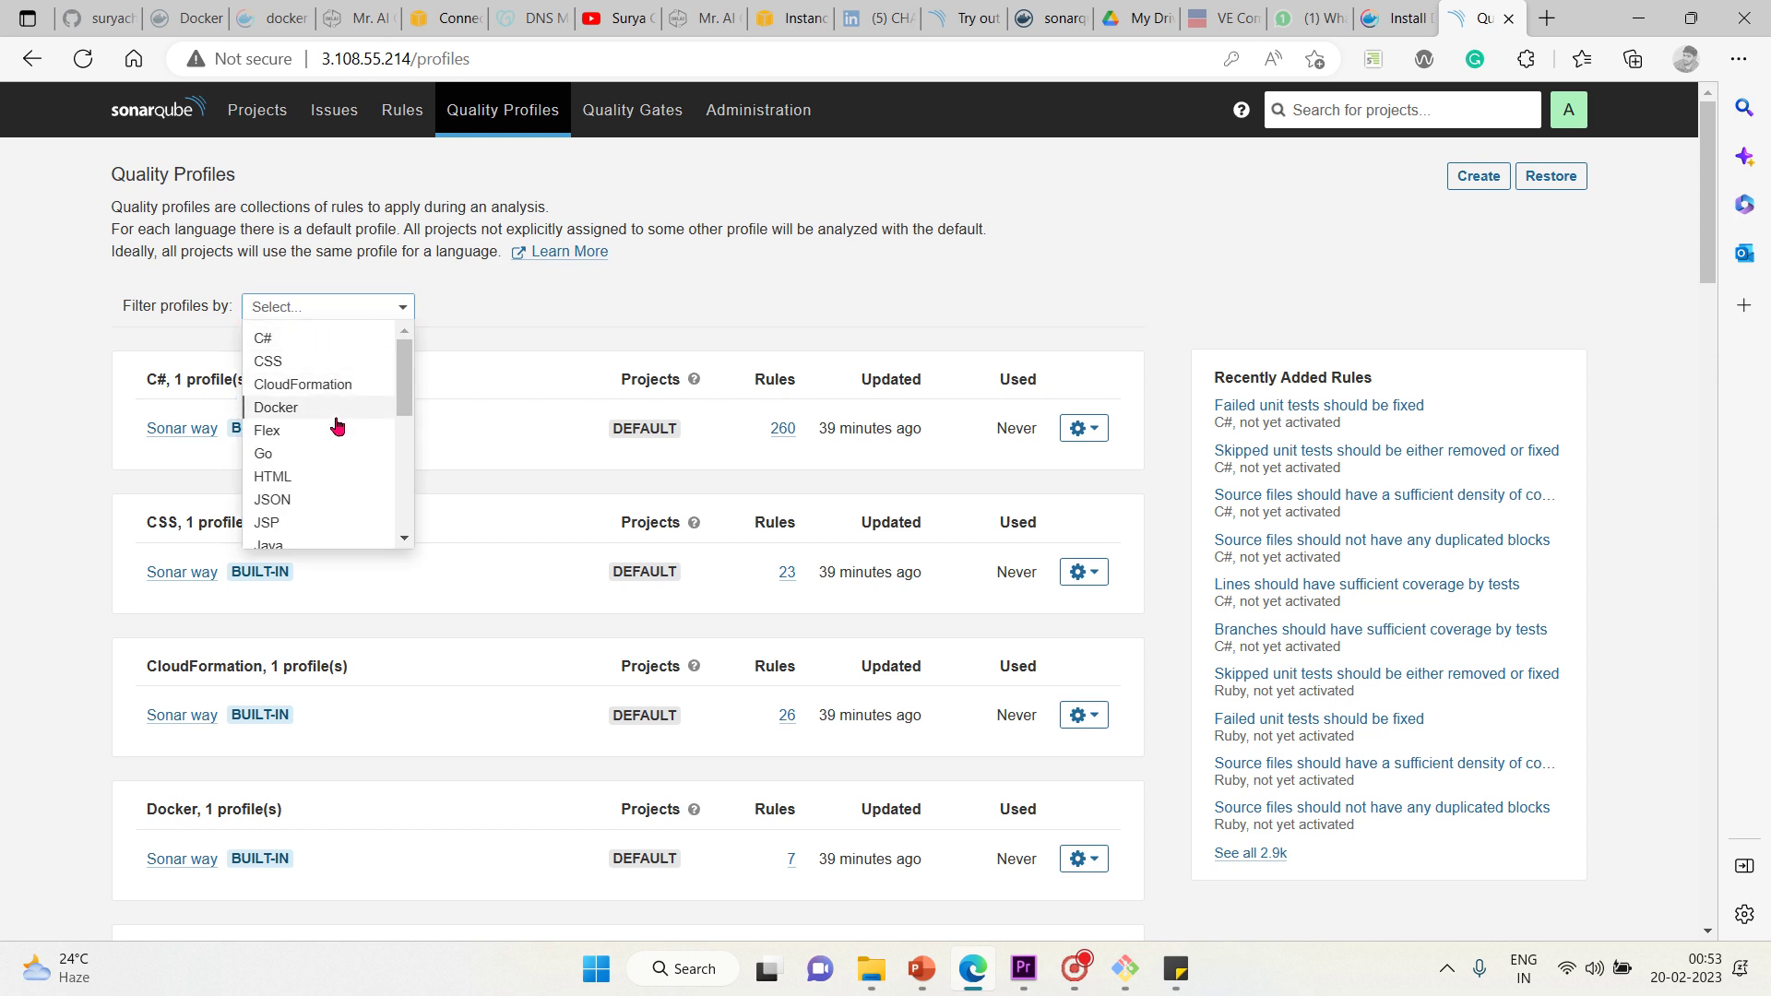
click(290, 477)
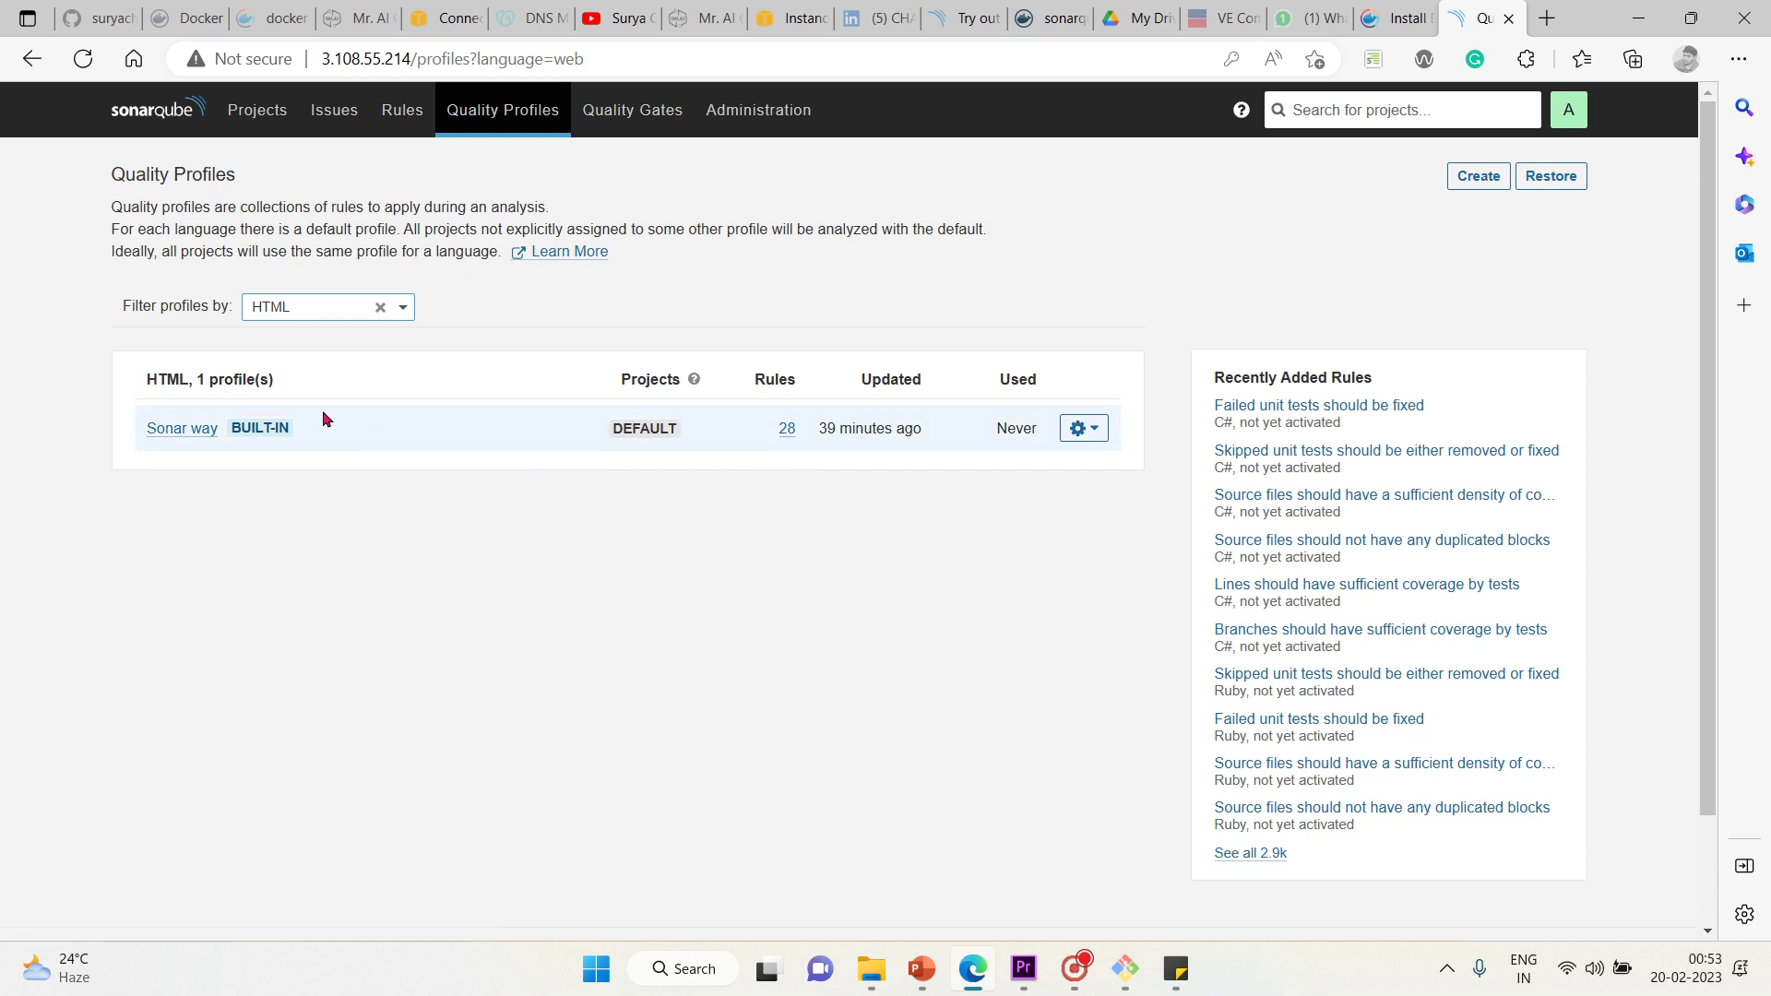
click(193, 429)
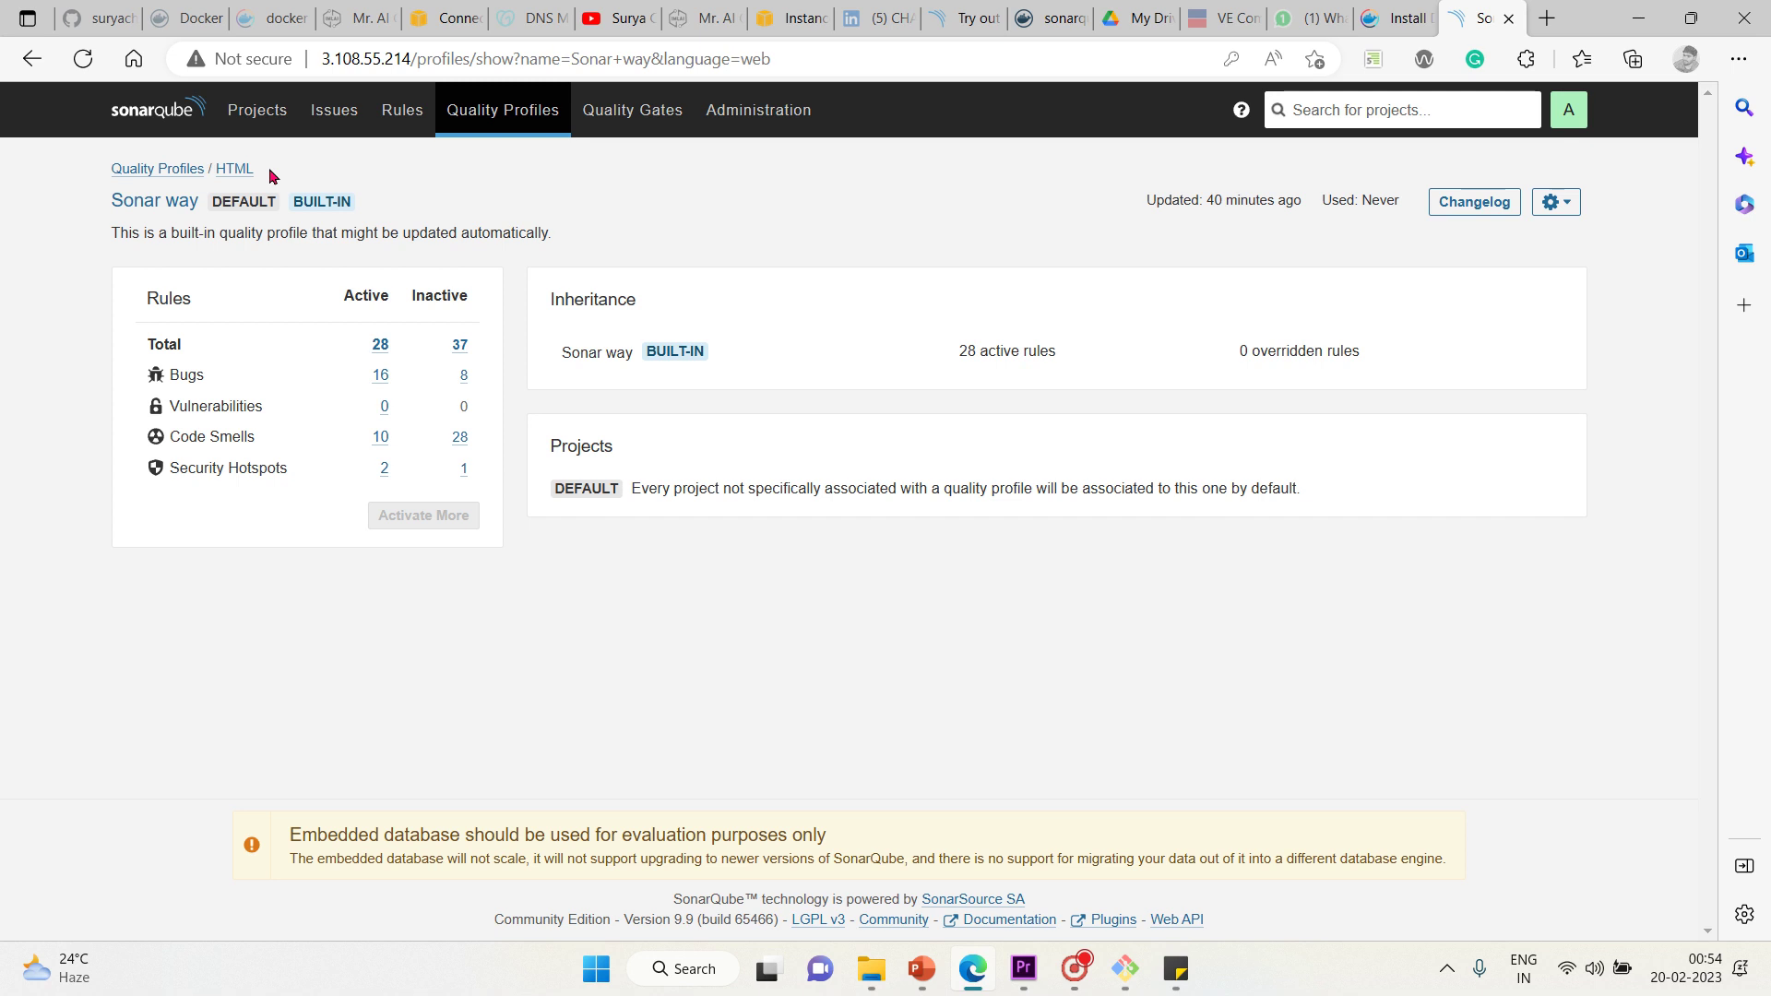
click(168, 172)
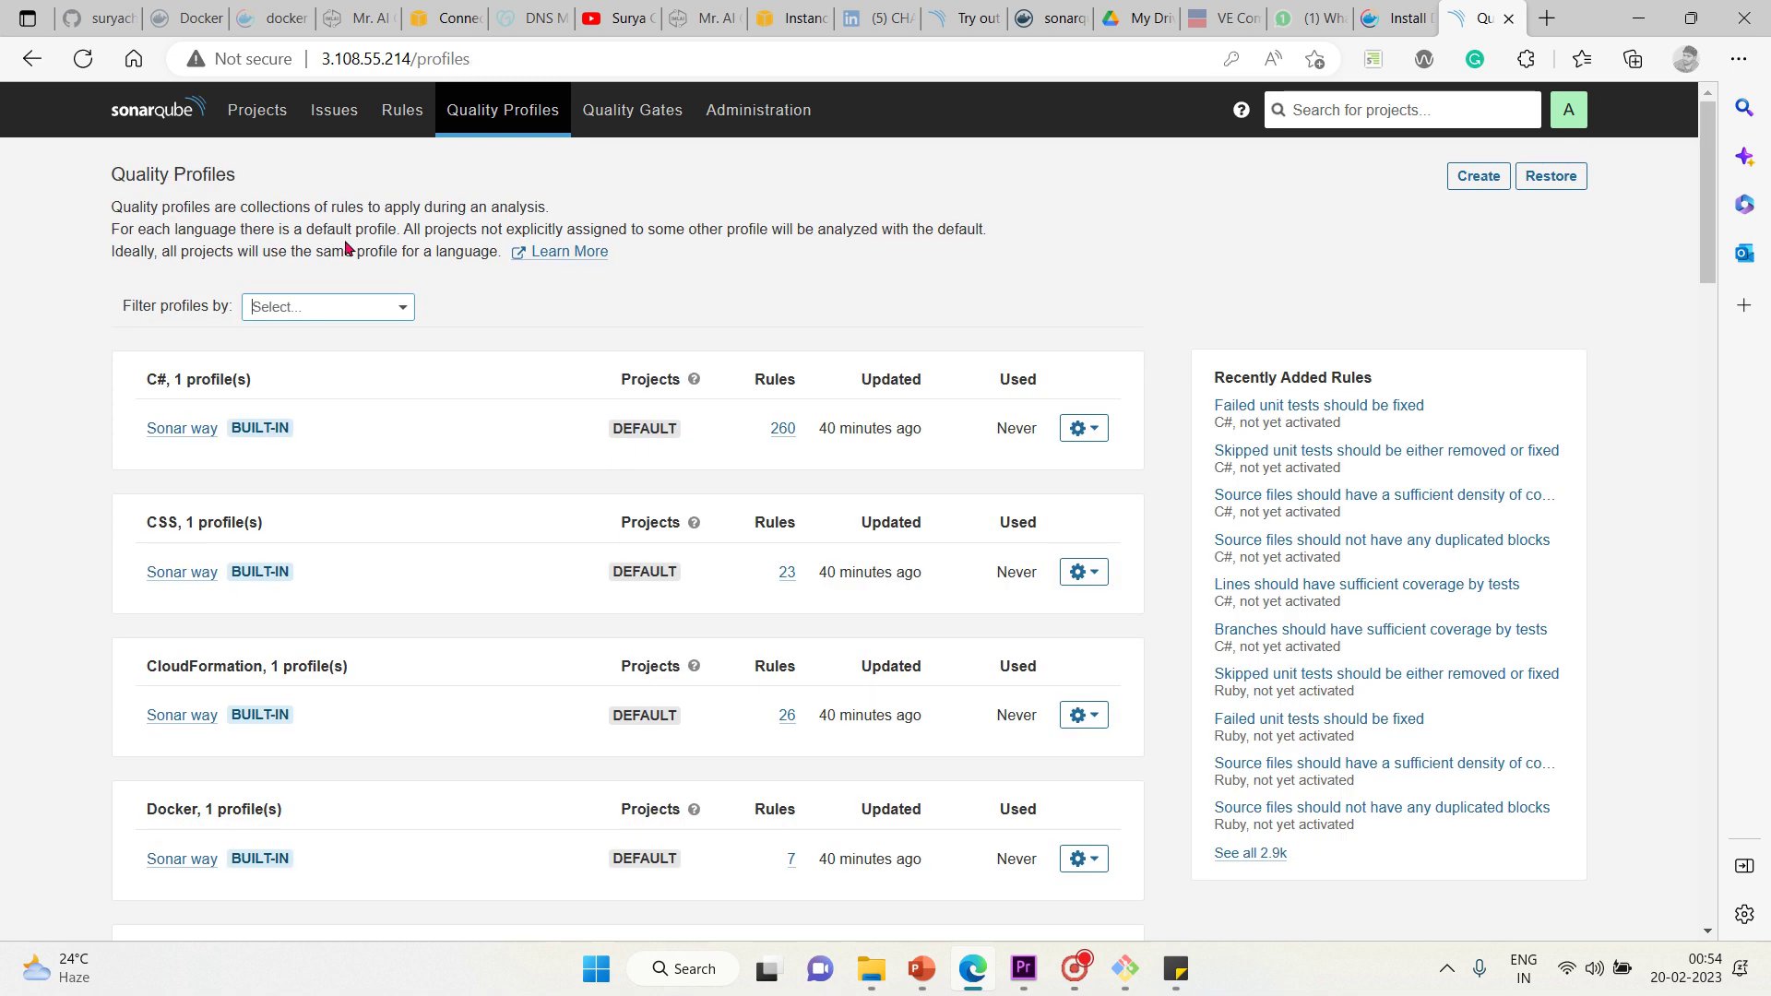
Filter profiles to Python and open its Sonar way profile (183 active, 47 inactive rules)
click(392, 310)
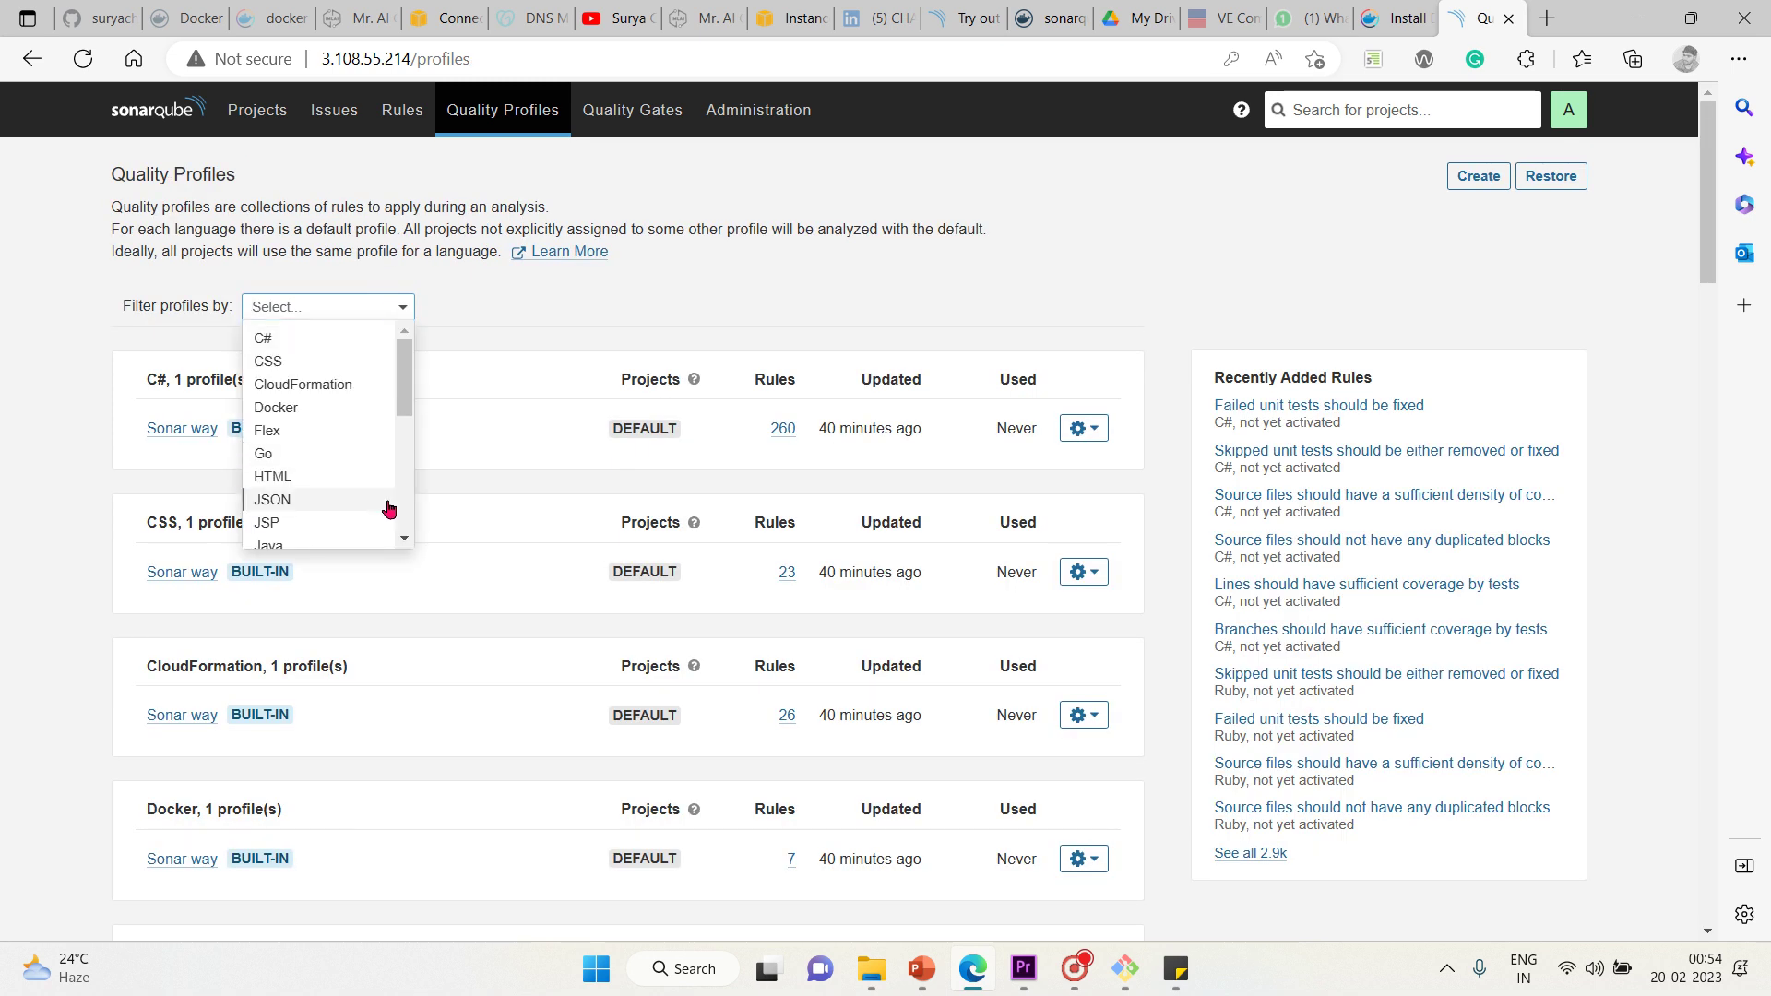
click(406, 538)
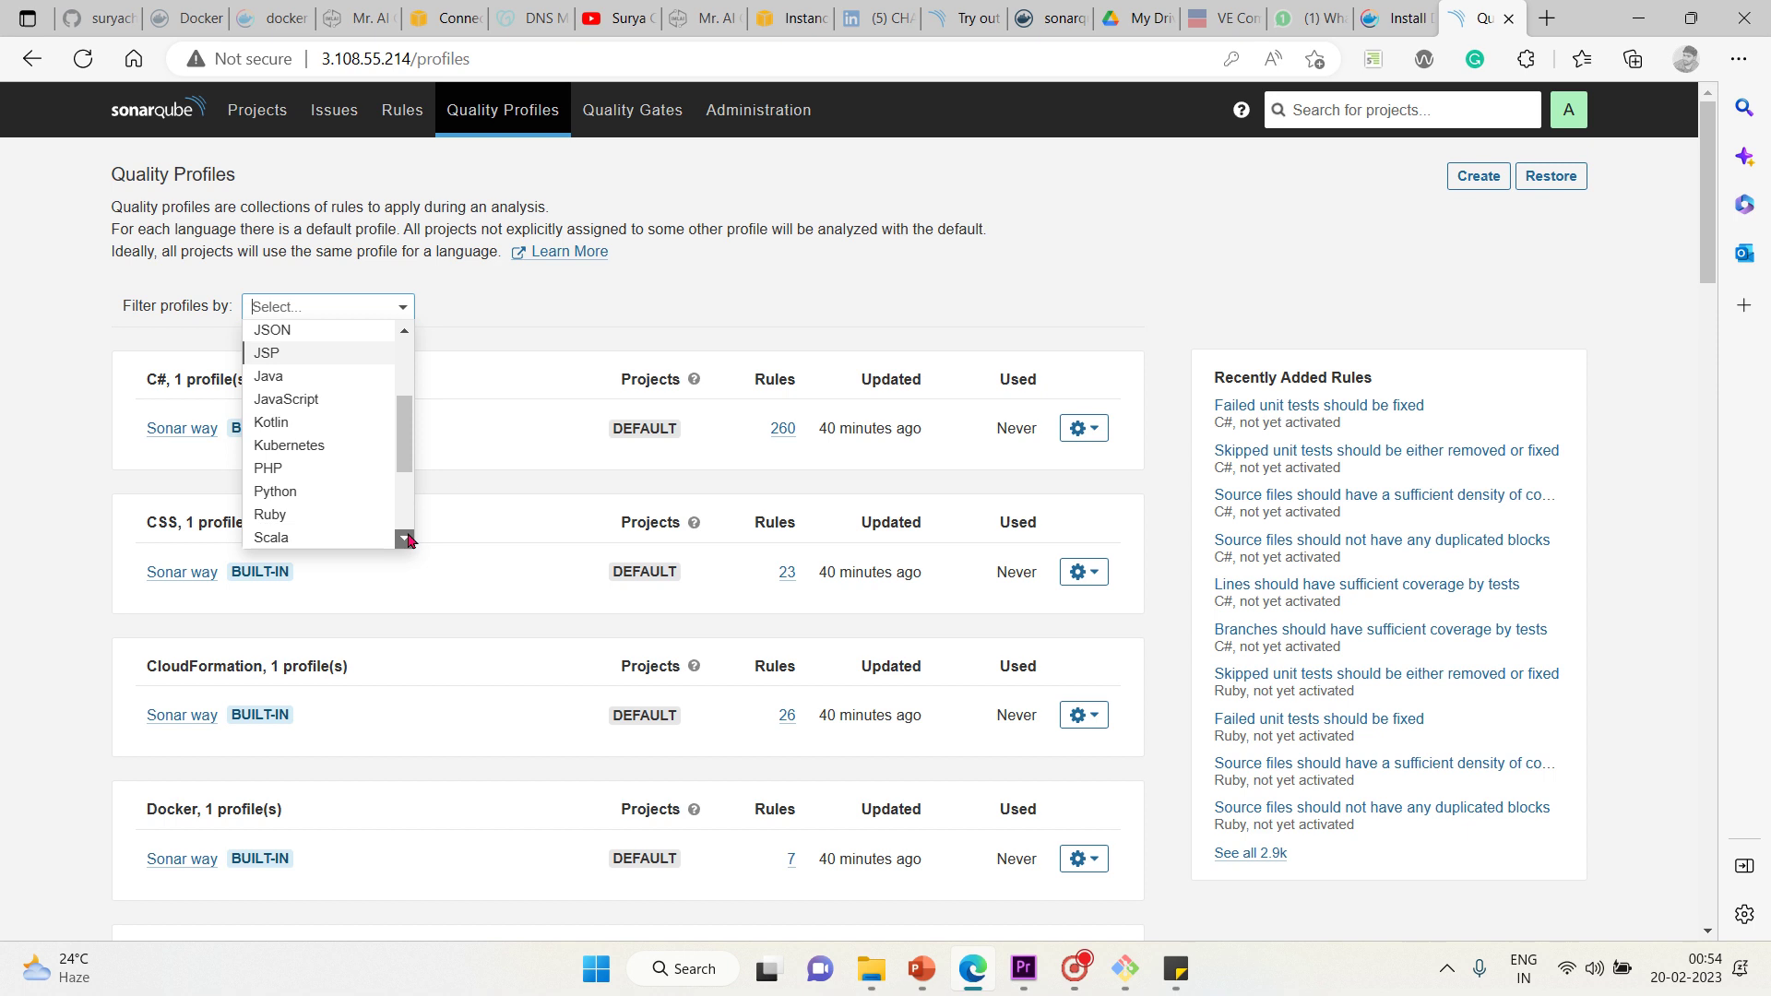
click(406, 538)
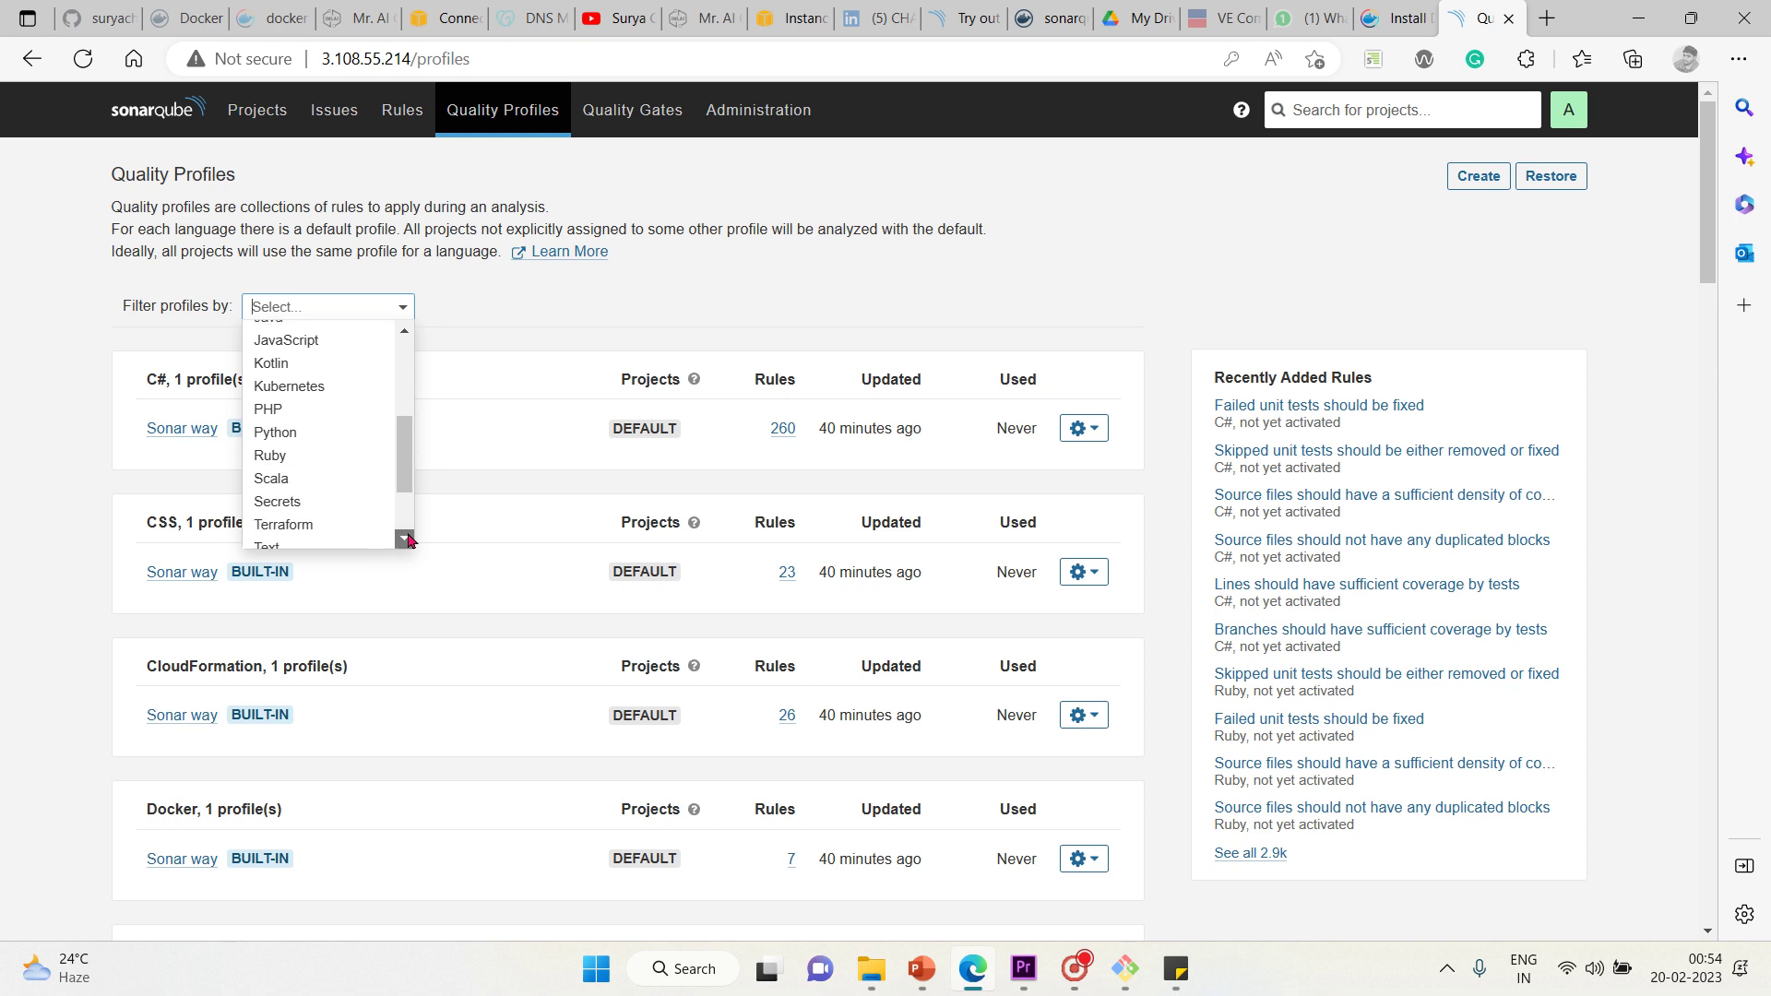
click(313, 428)
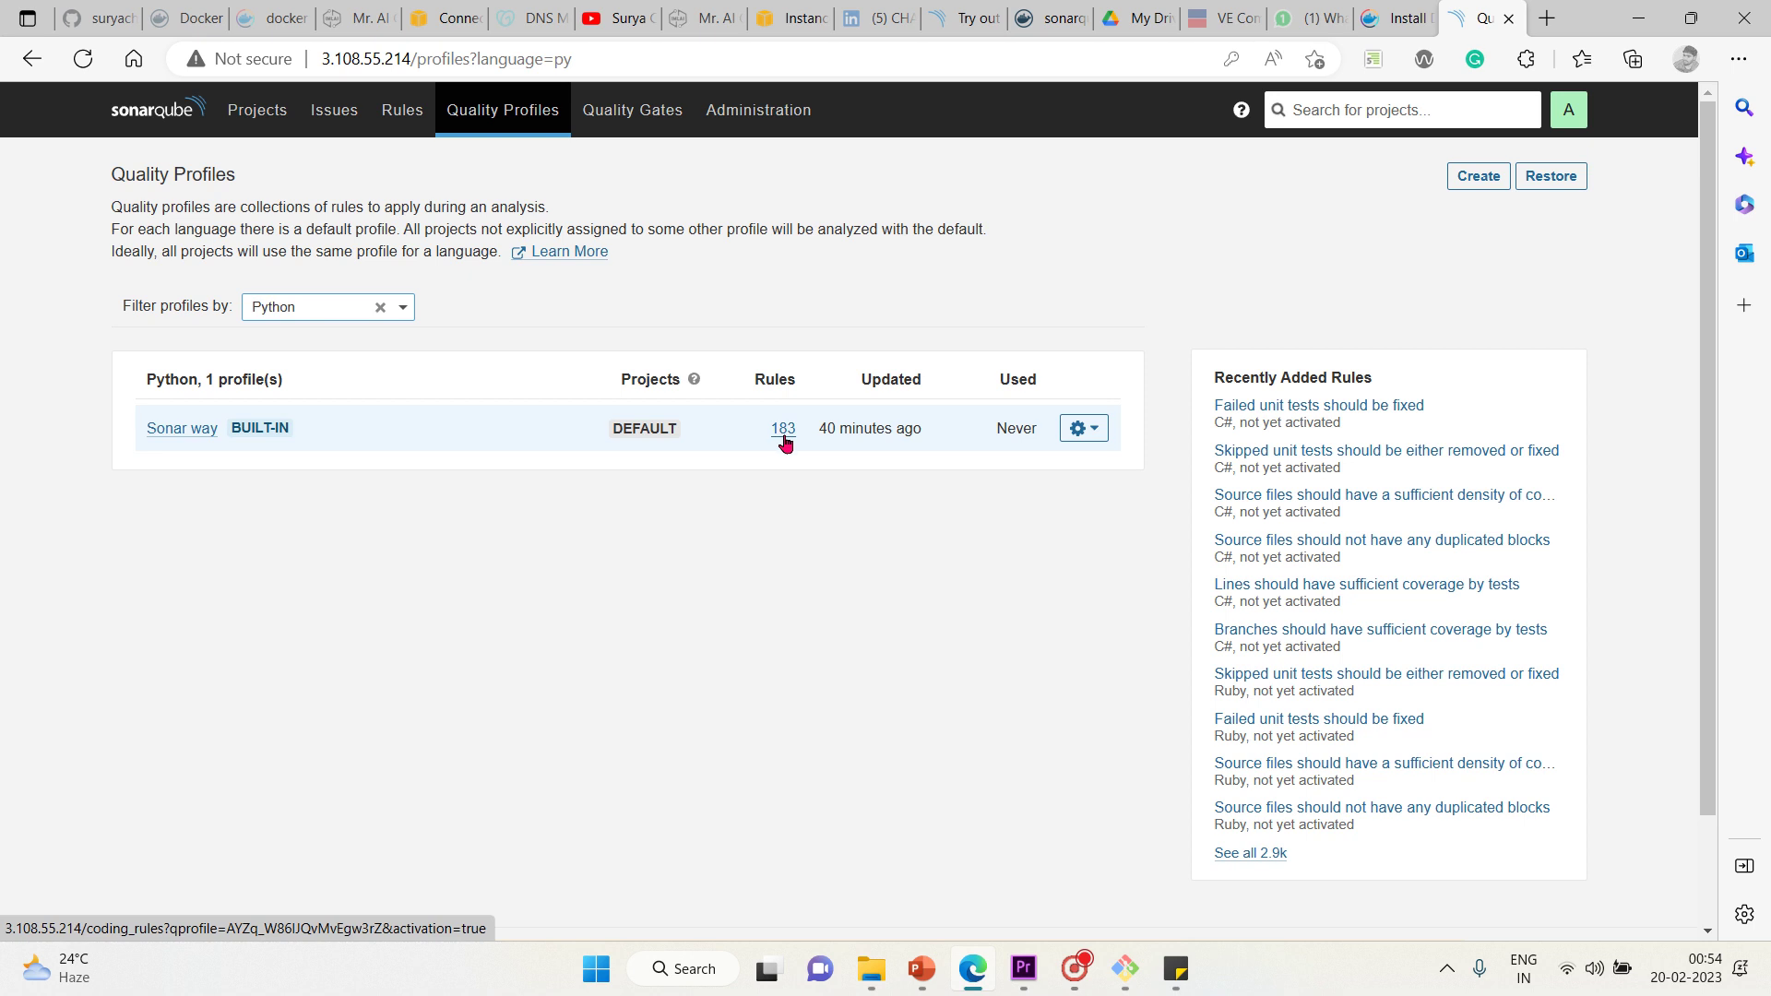
click(190, 430)
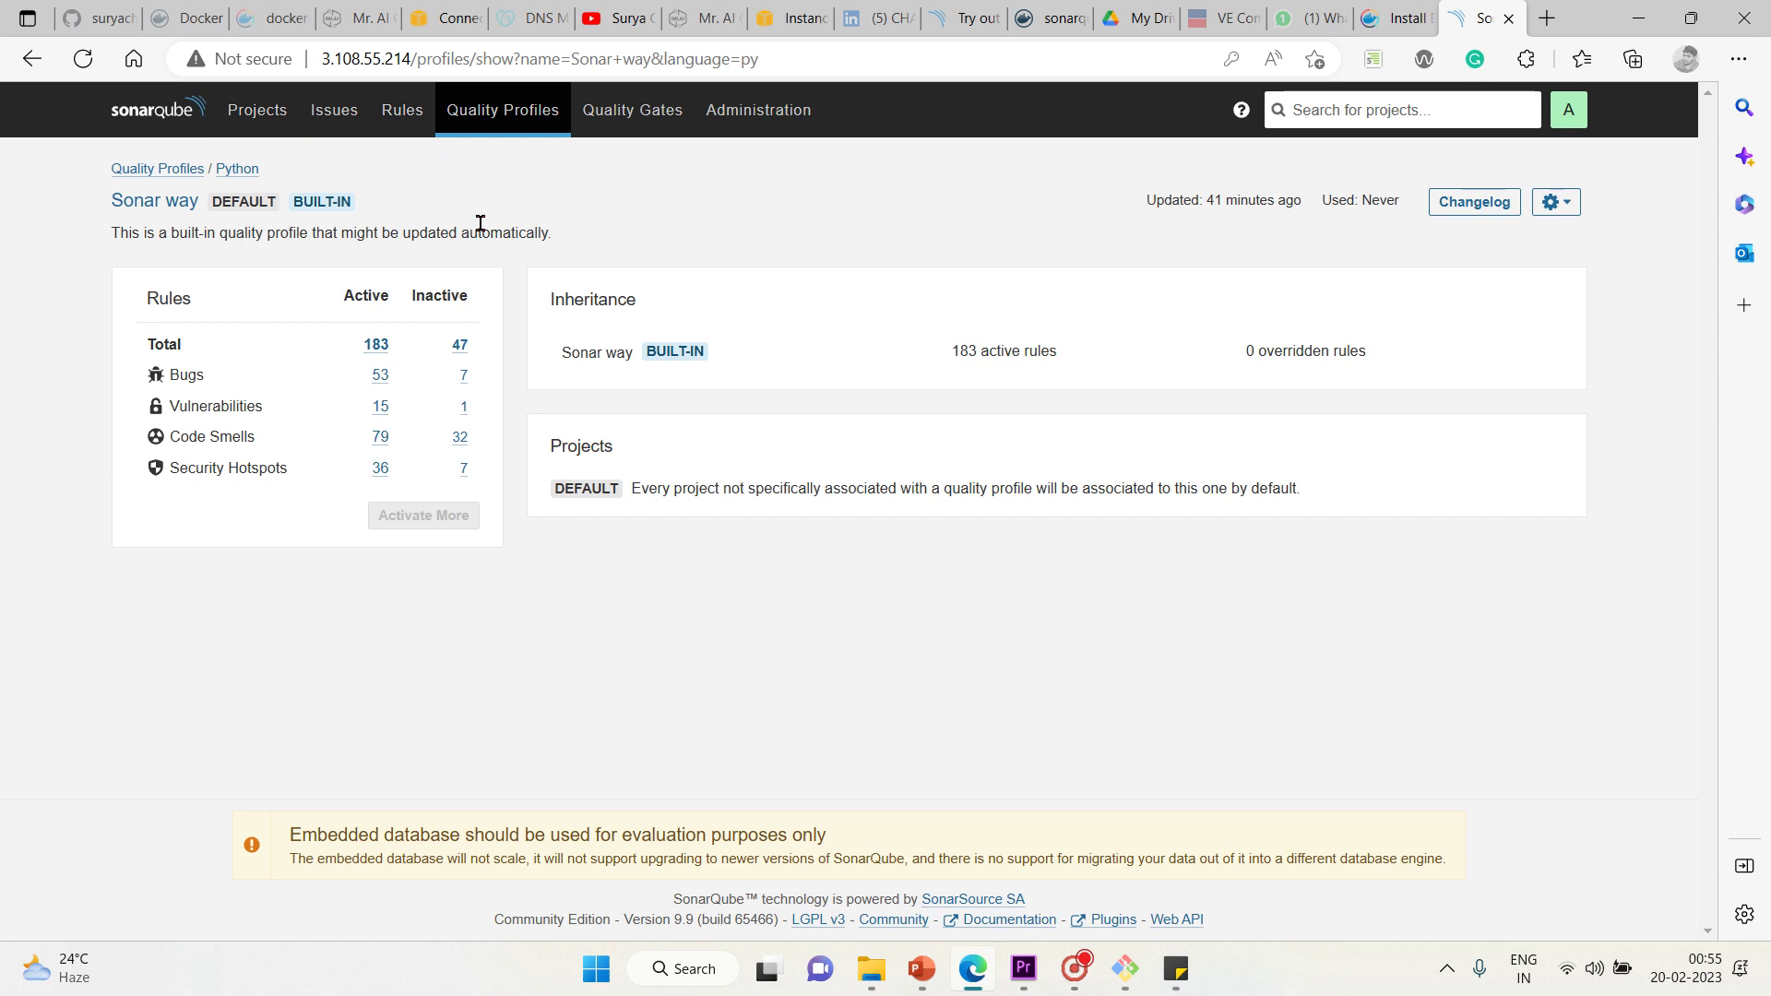
Show the default Sonar way gate, with coverage 80.0% and duplicated lines 3.0% conditions
click(619, 132)
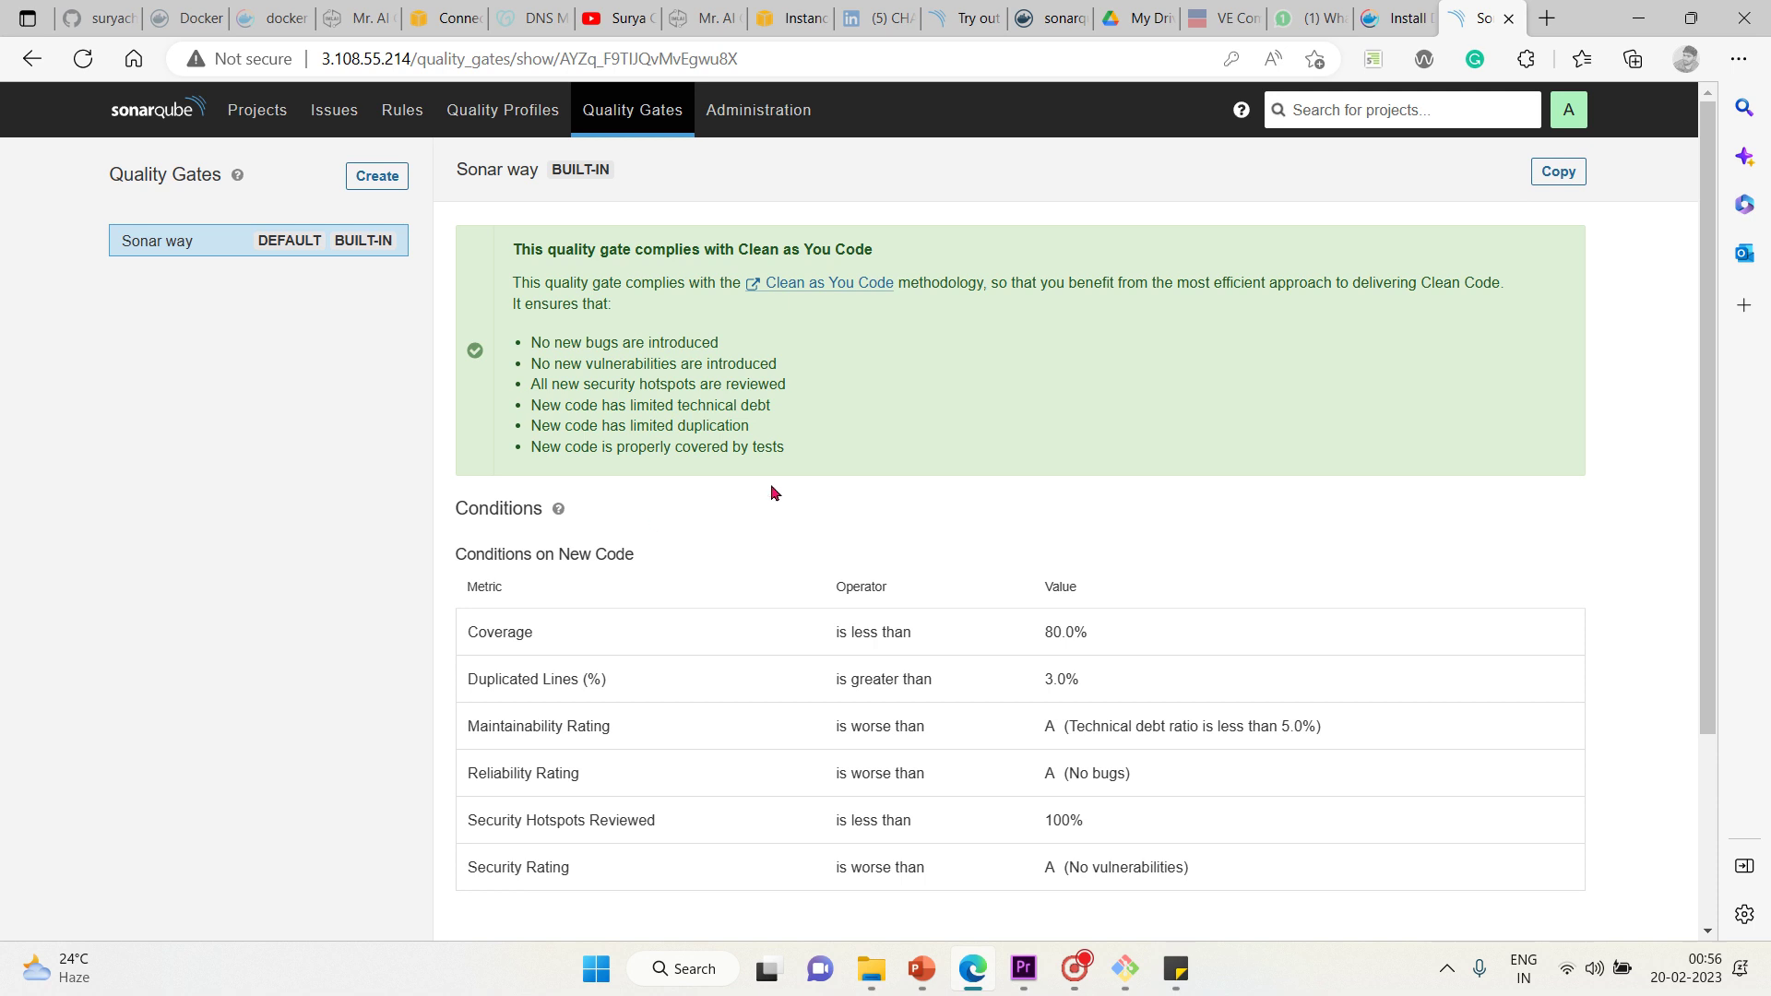
scroll(772, 492, down, 2)
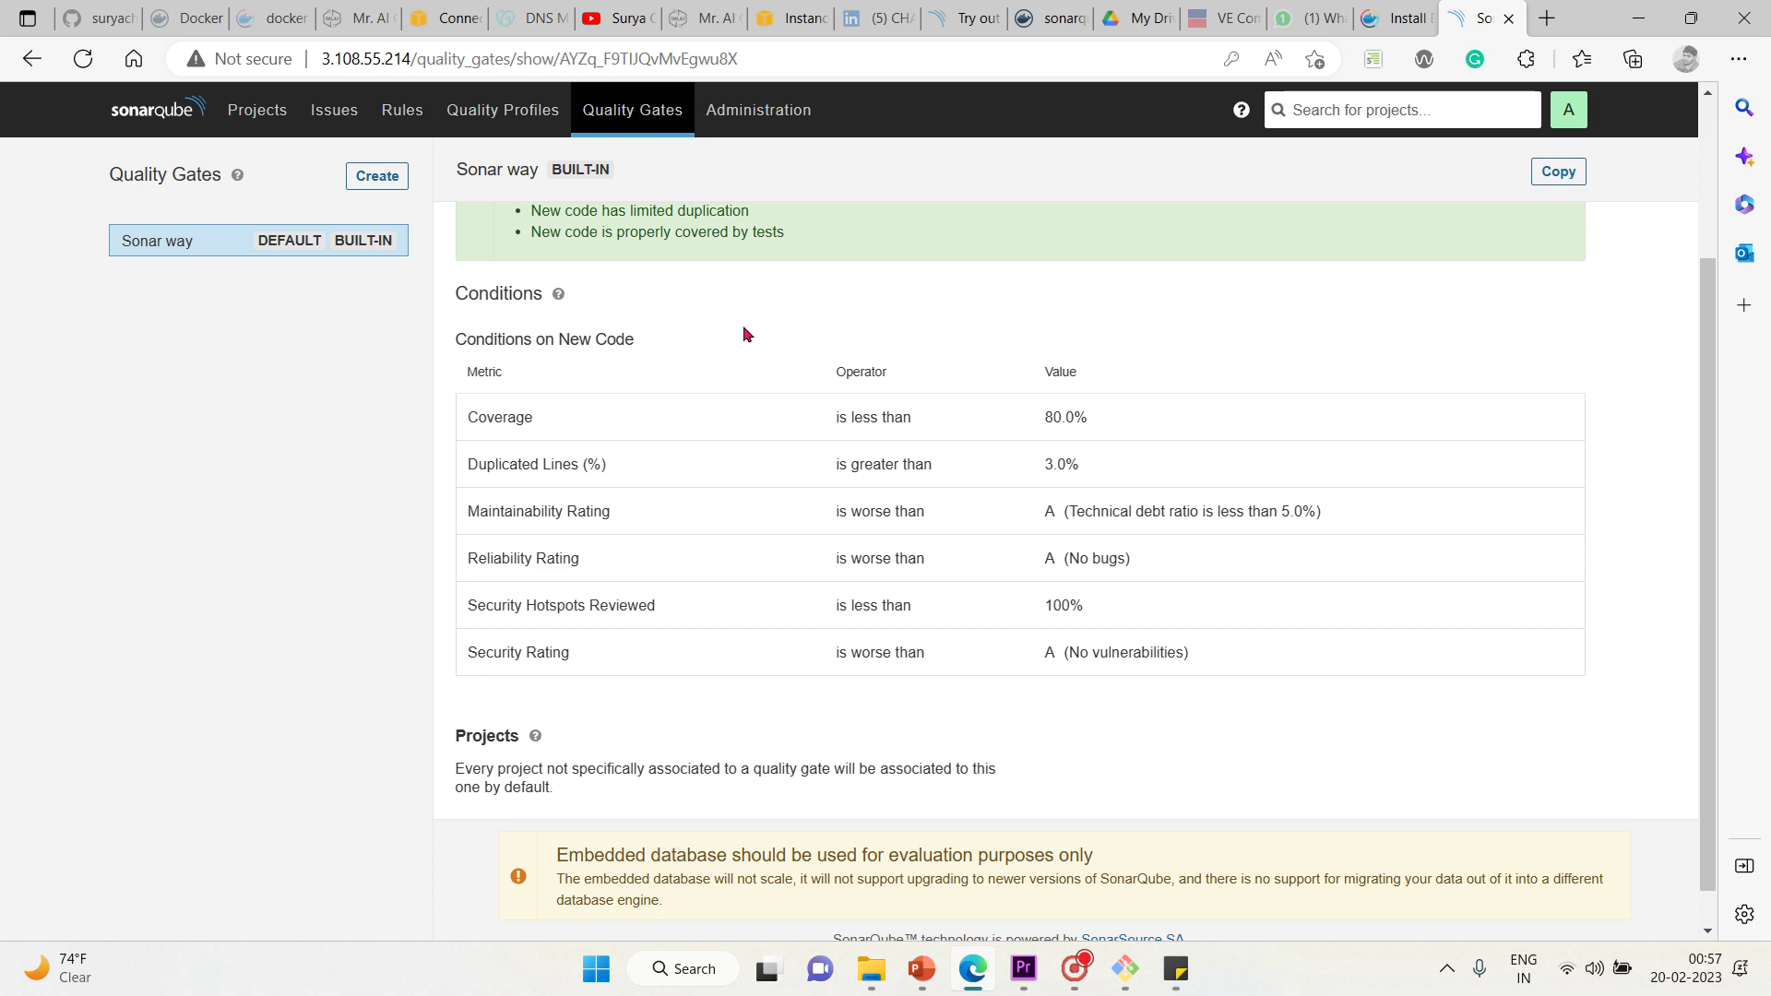
scroll(747, 334, down, 1)
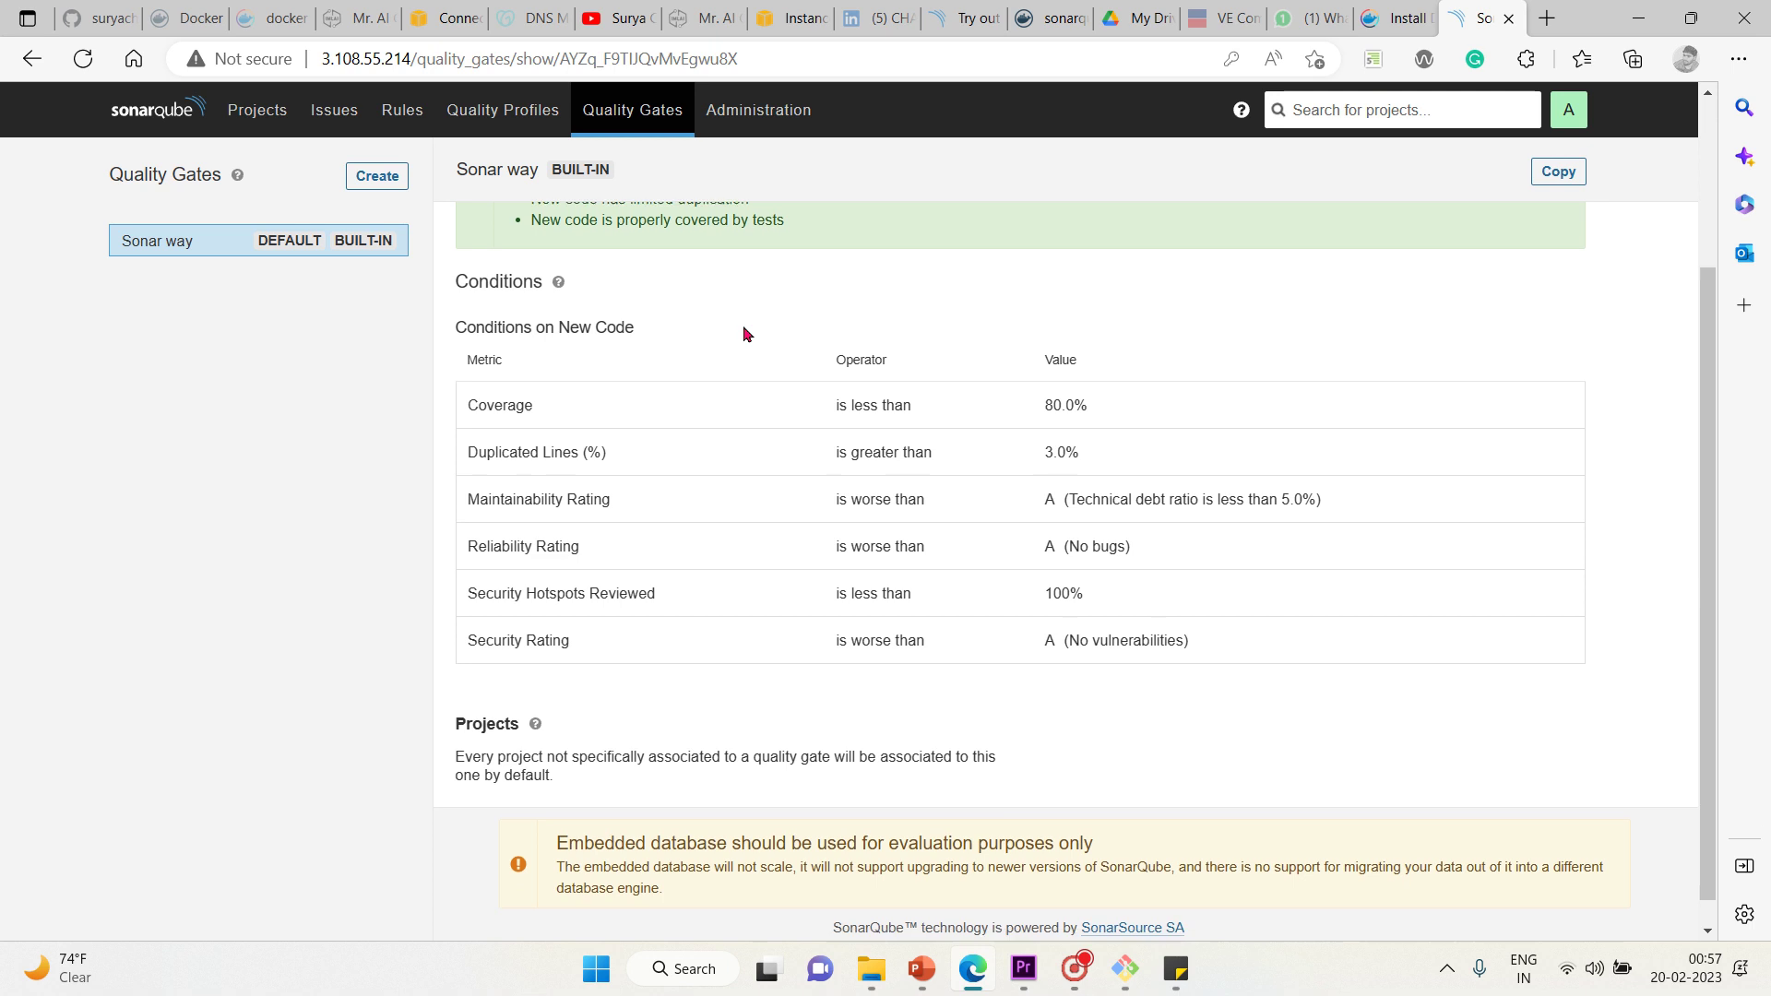
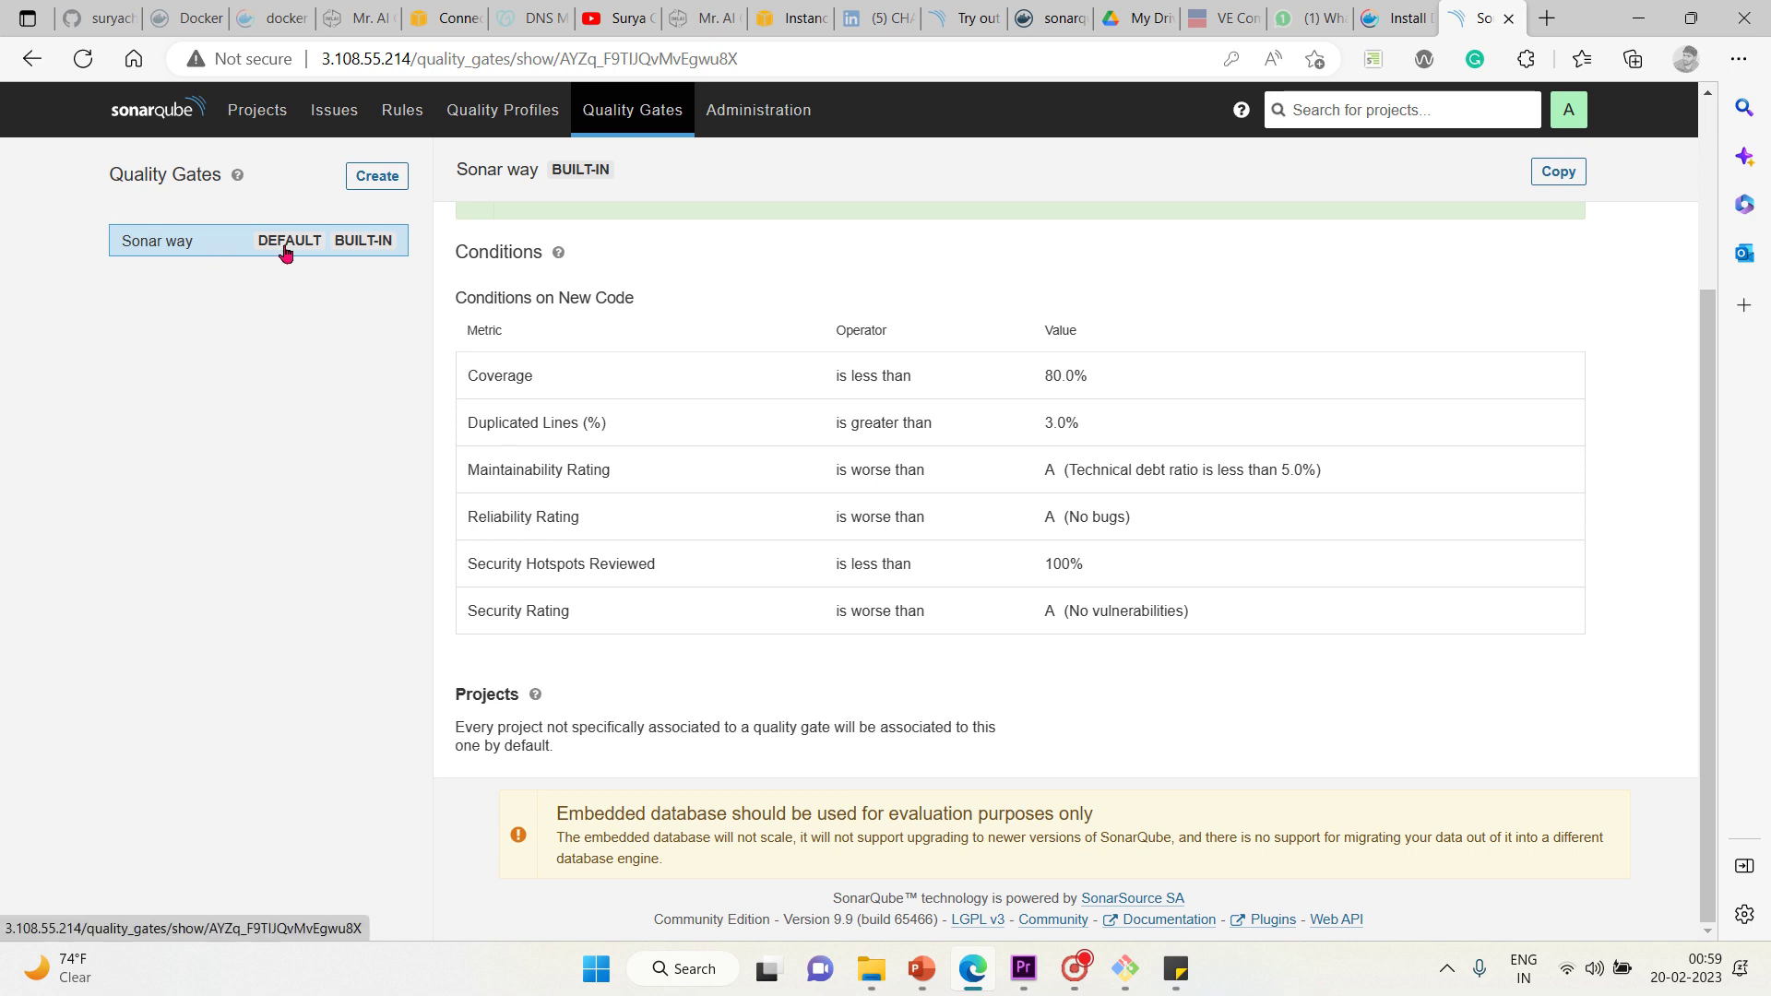
Create a new quality gate named 'ci-gate', fixing a mistyped name before saving
click(378, 184)
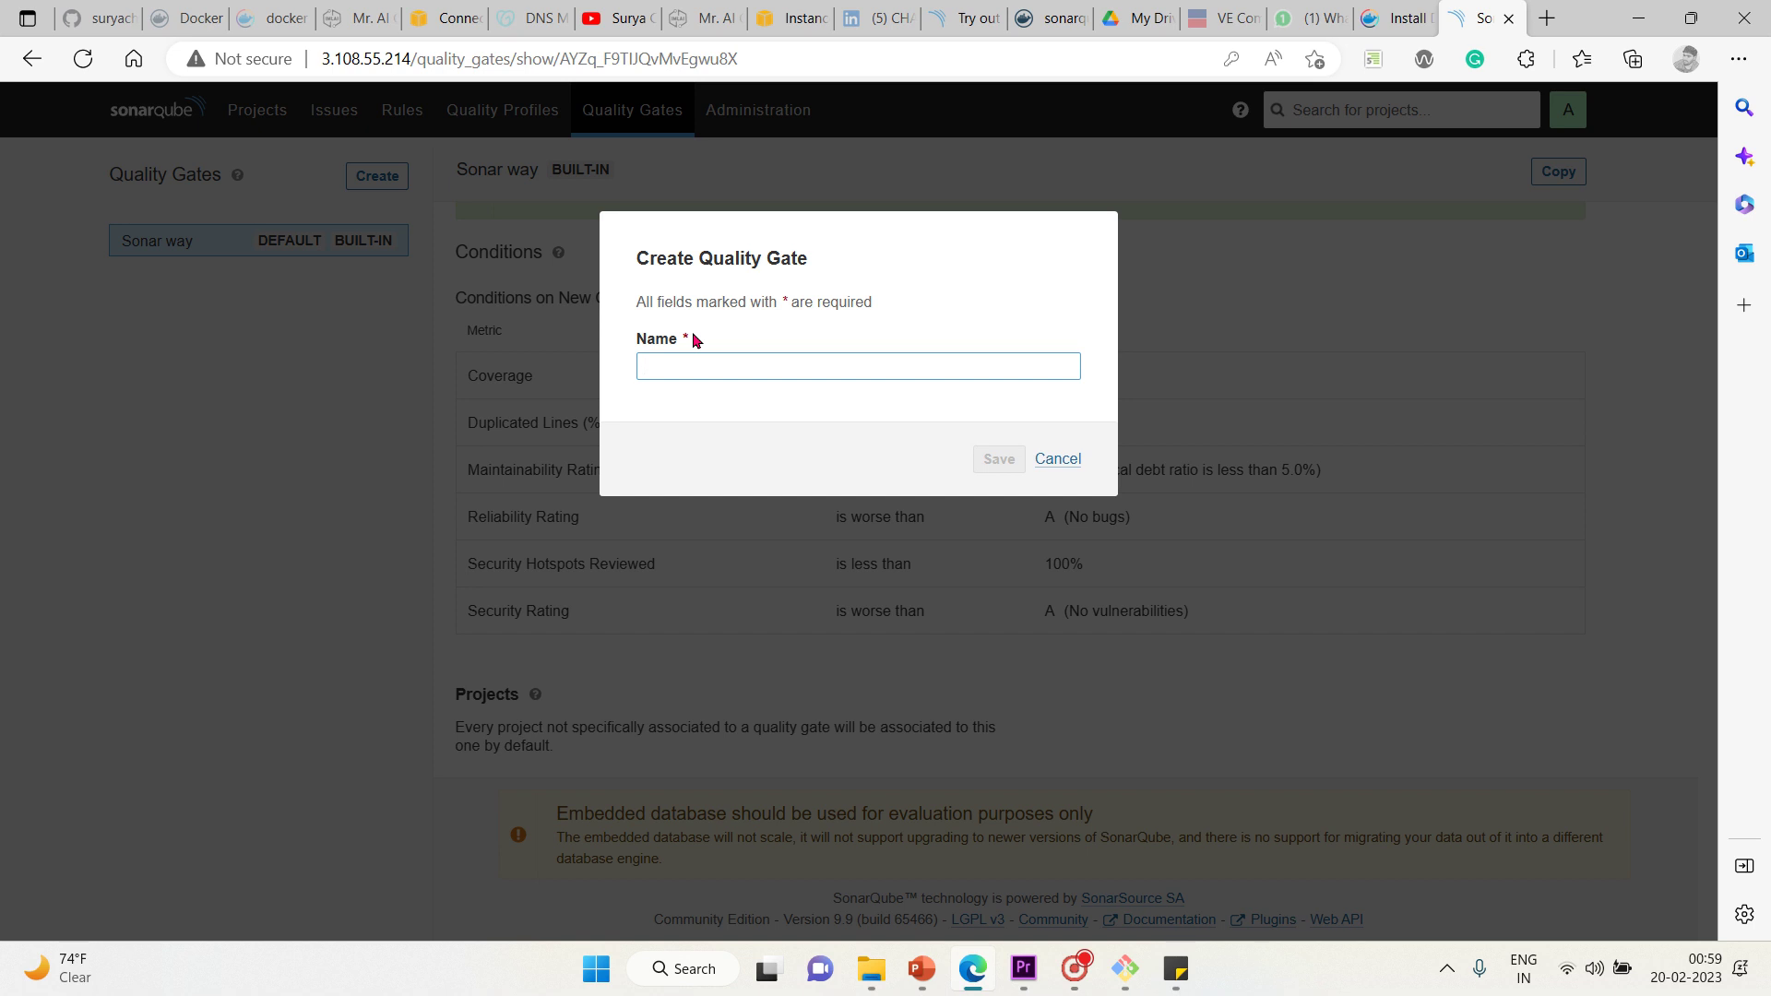
text(ci-gate)
click(997, 458)
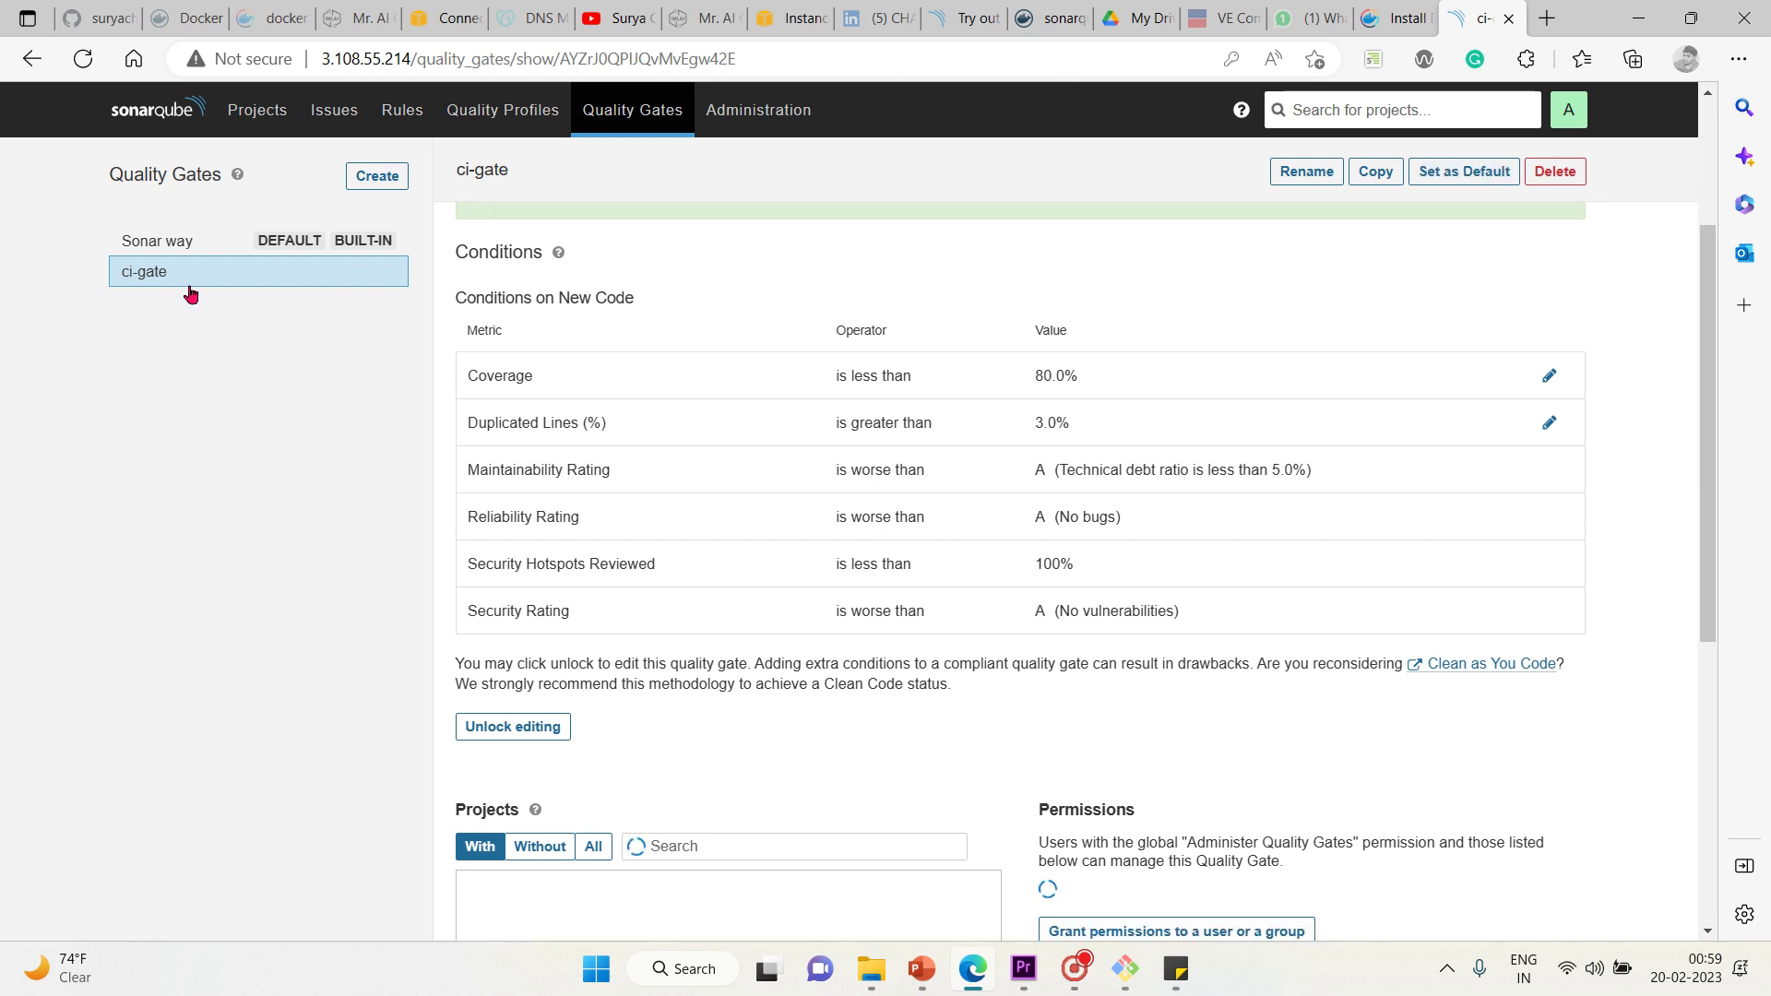
Make ci-gate the default quality gate
click(1465, 174)
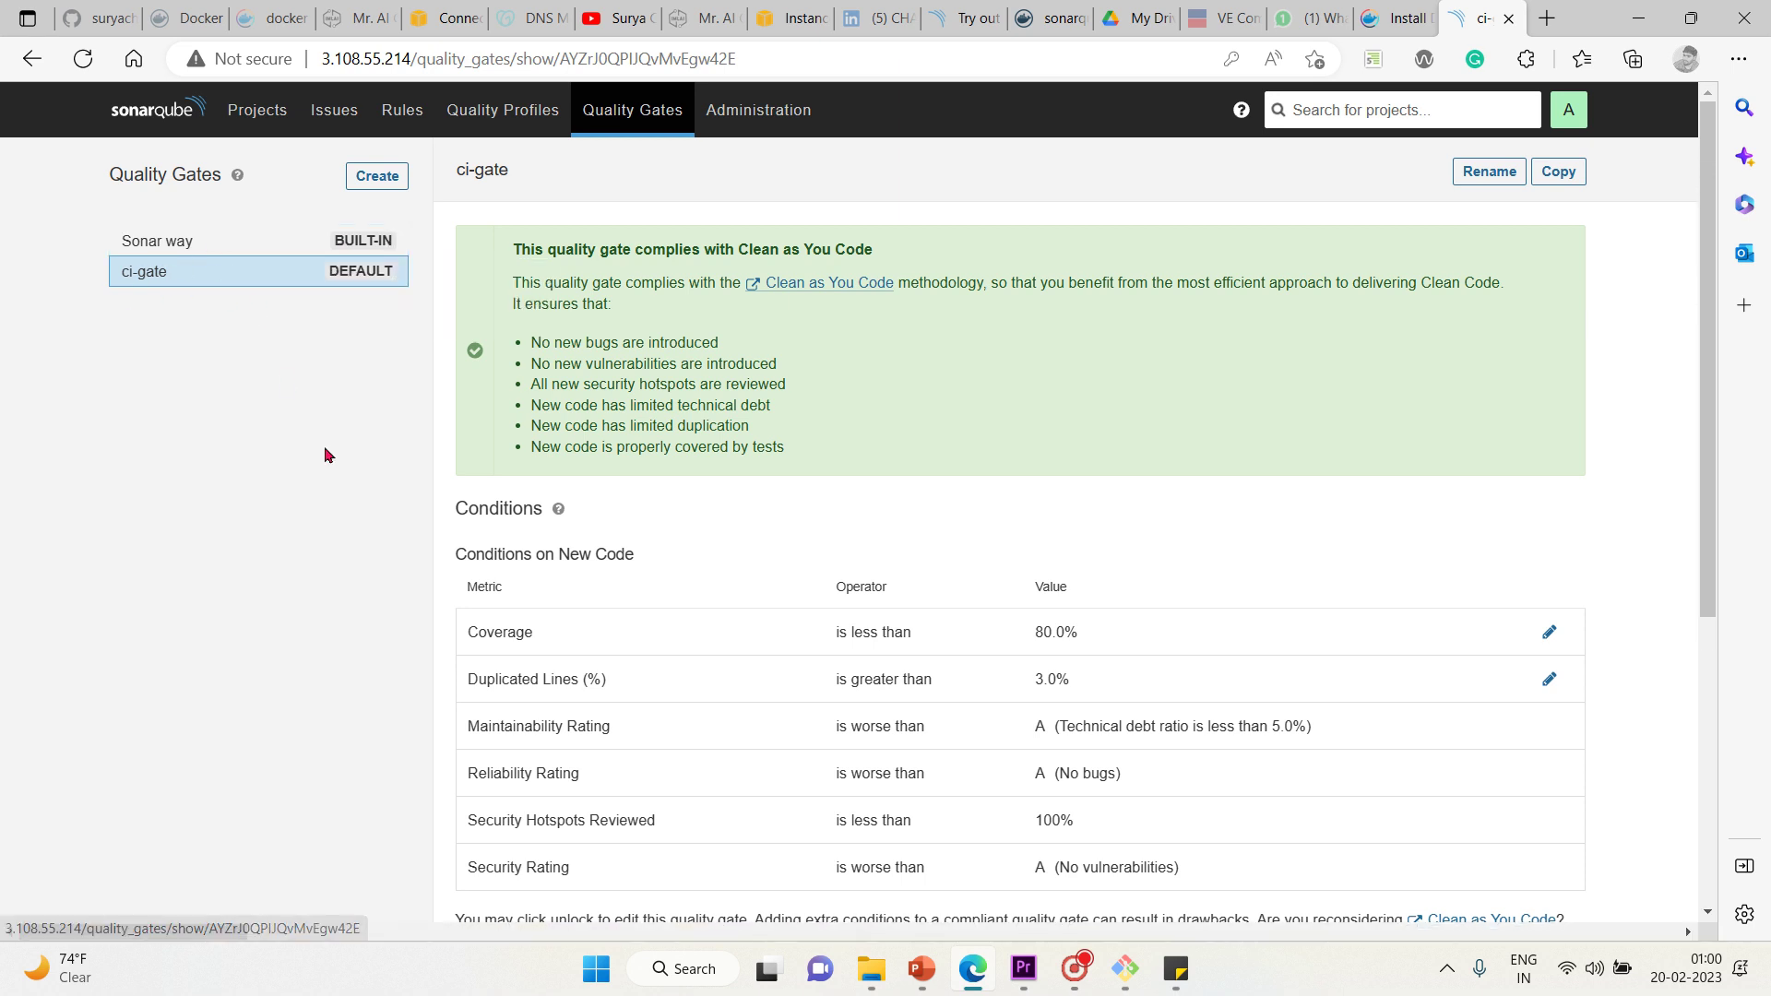
scroll(881, 533, down, 5)
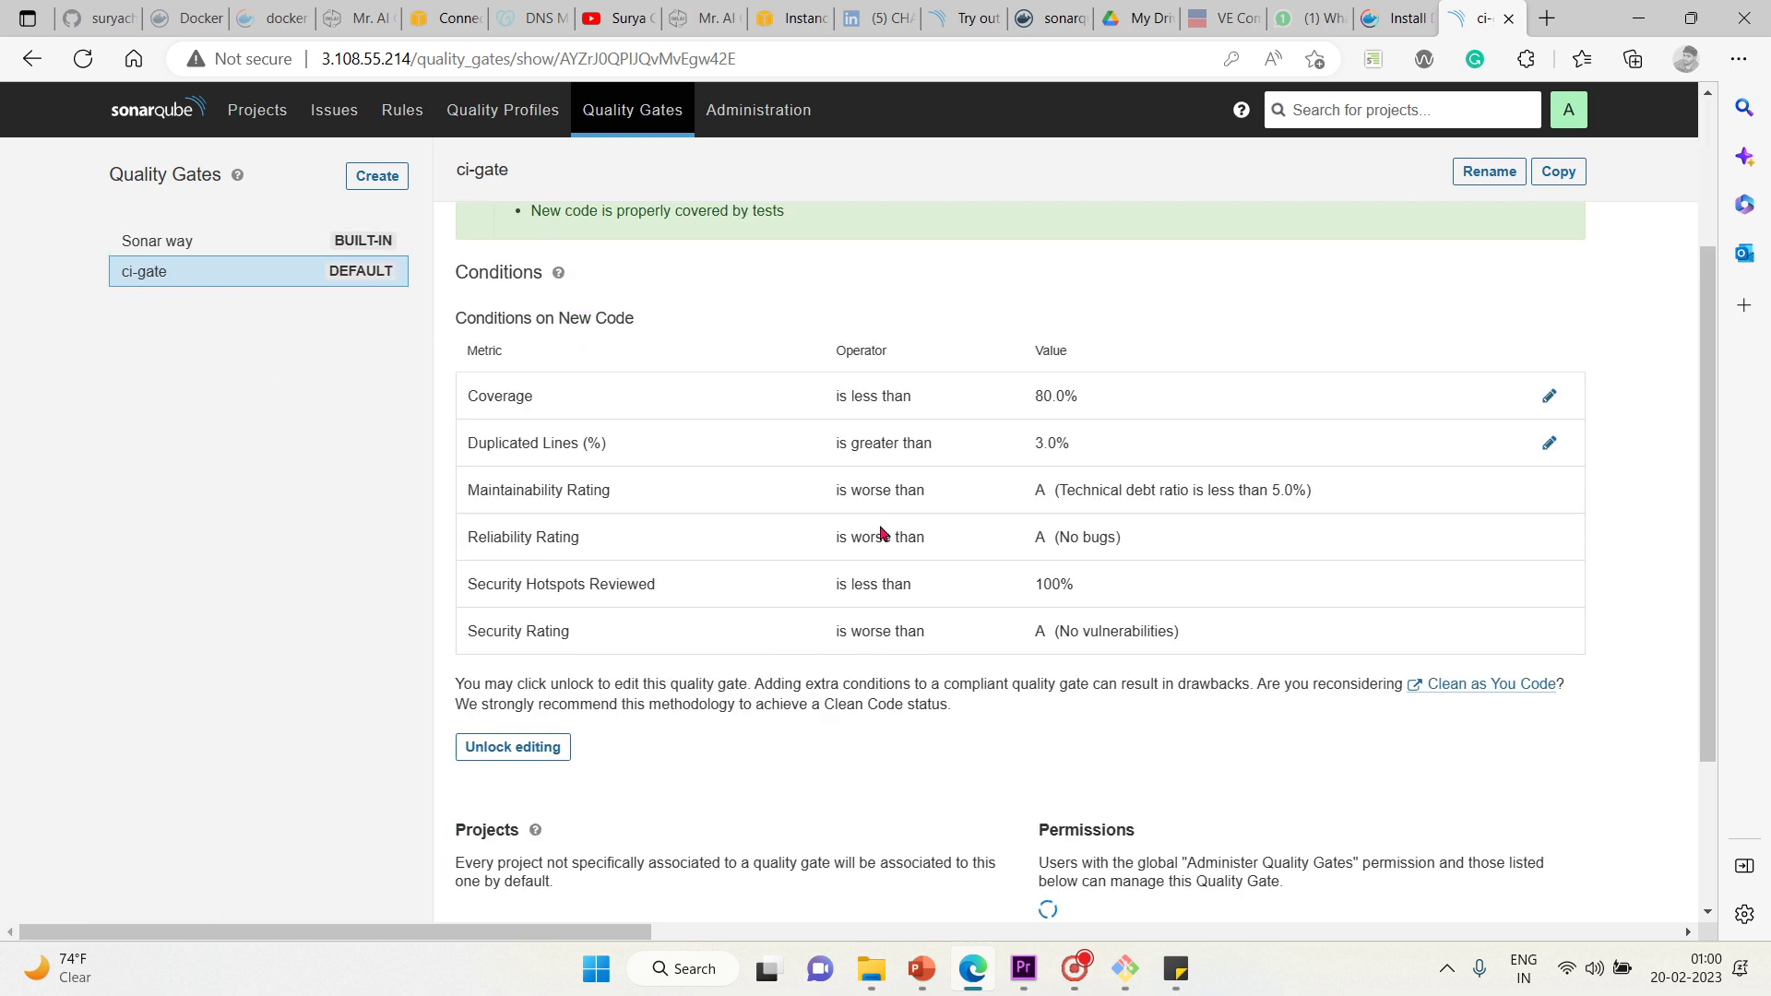
scroll(881, 533, up, 1)
scroll(881, 533, up, 1)
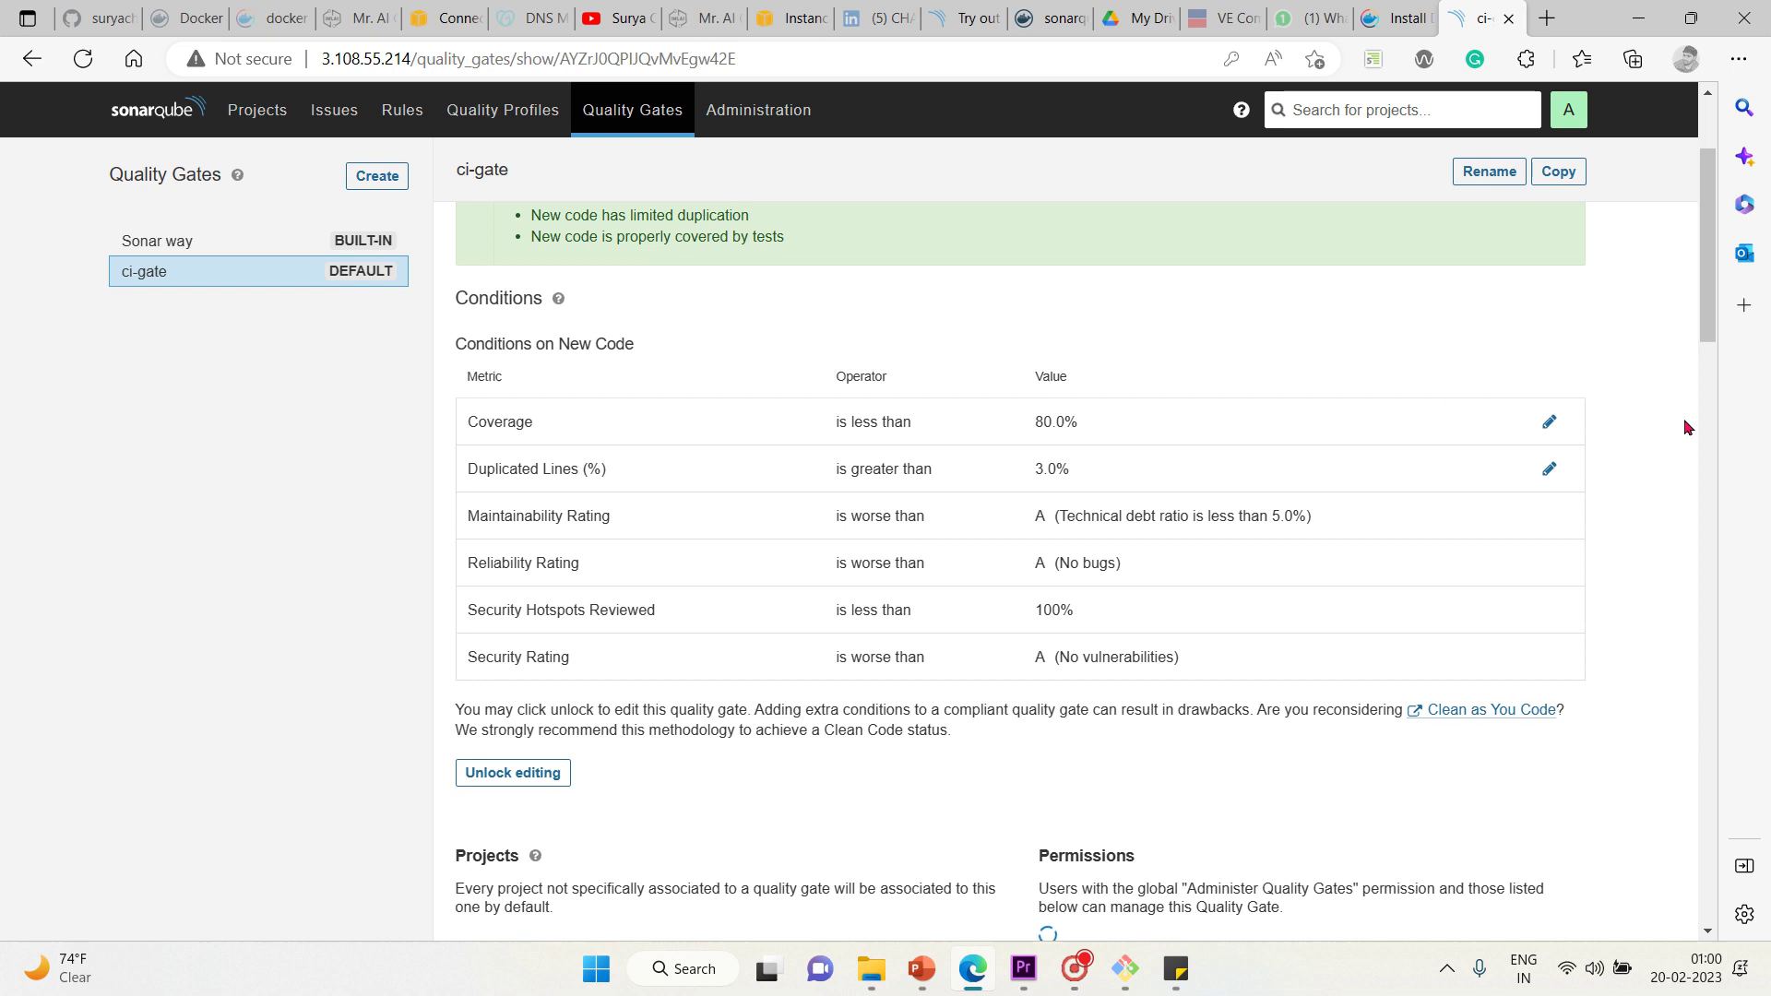
Raise the new-code Coverage threshold from 80 to 90%
click(1549, 425)
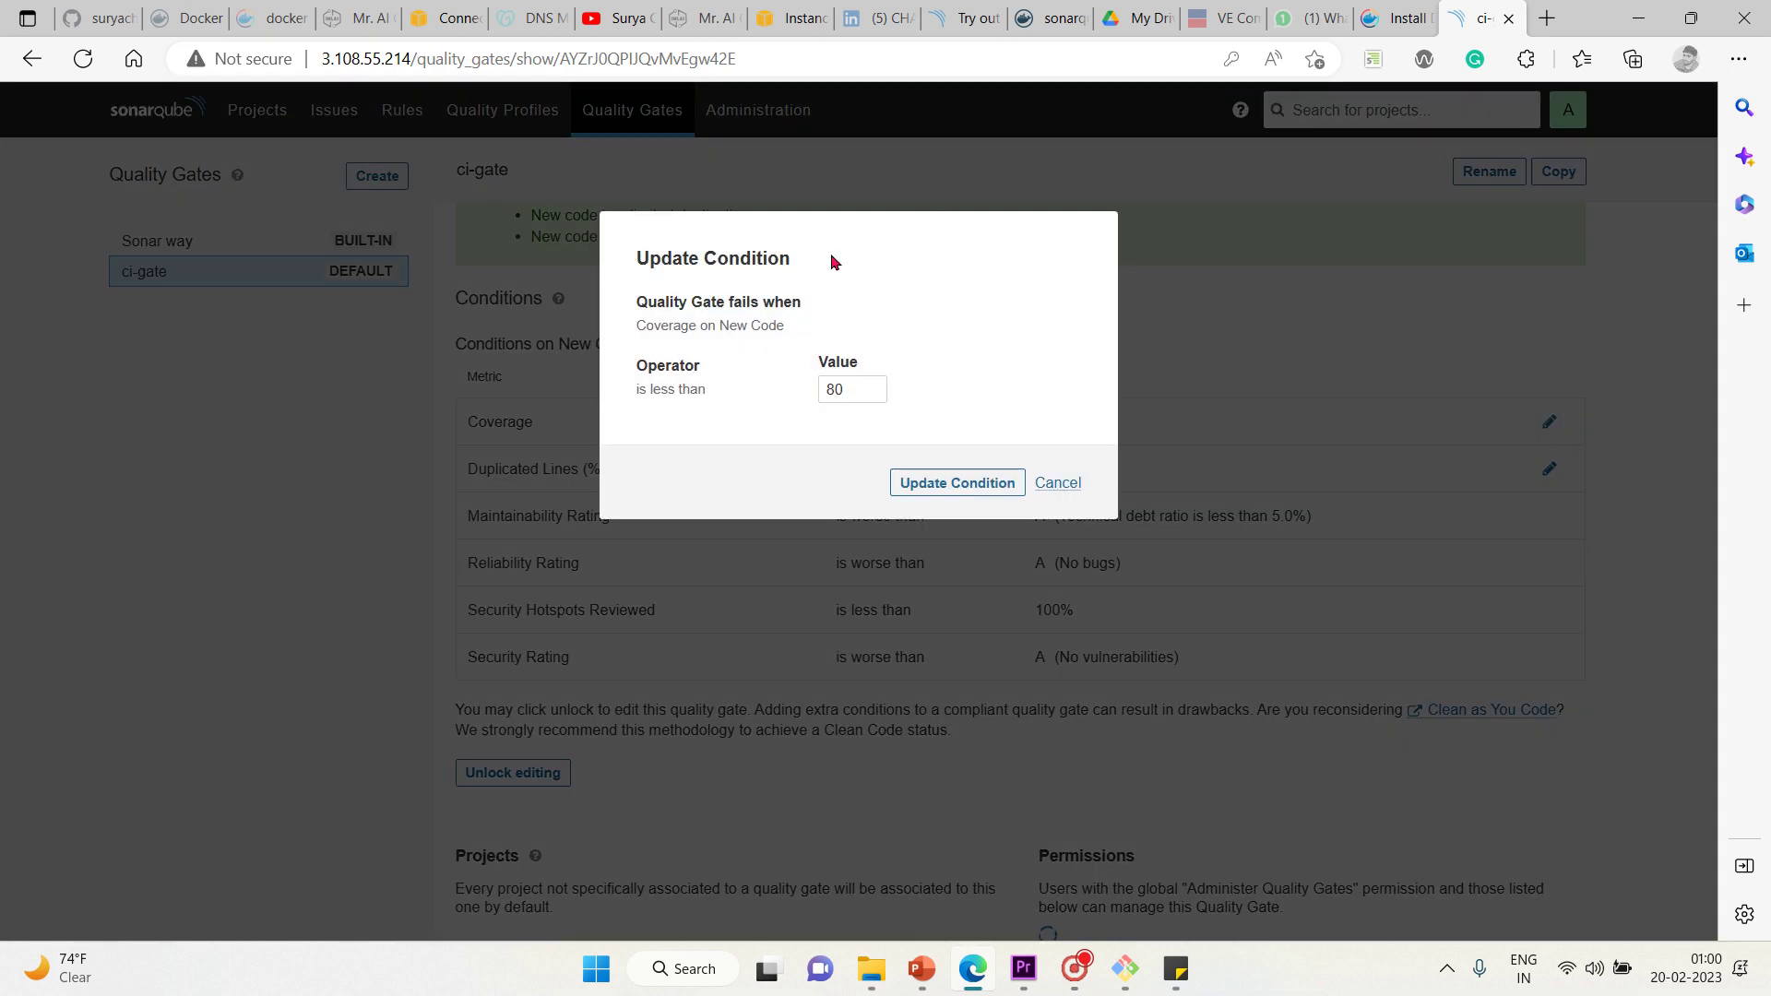
click(862, 399)
key(BackSpace)
key(BackSpace)
text(90)
click(973, 485)
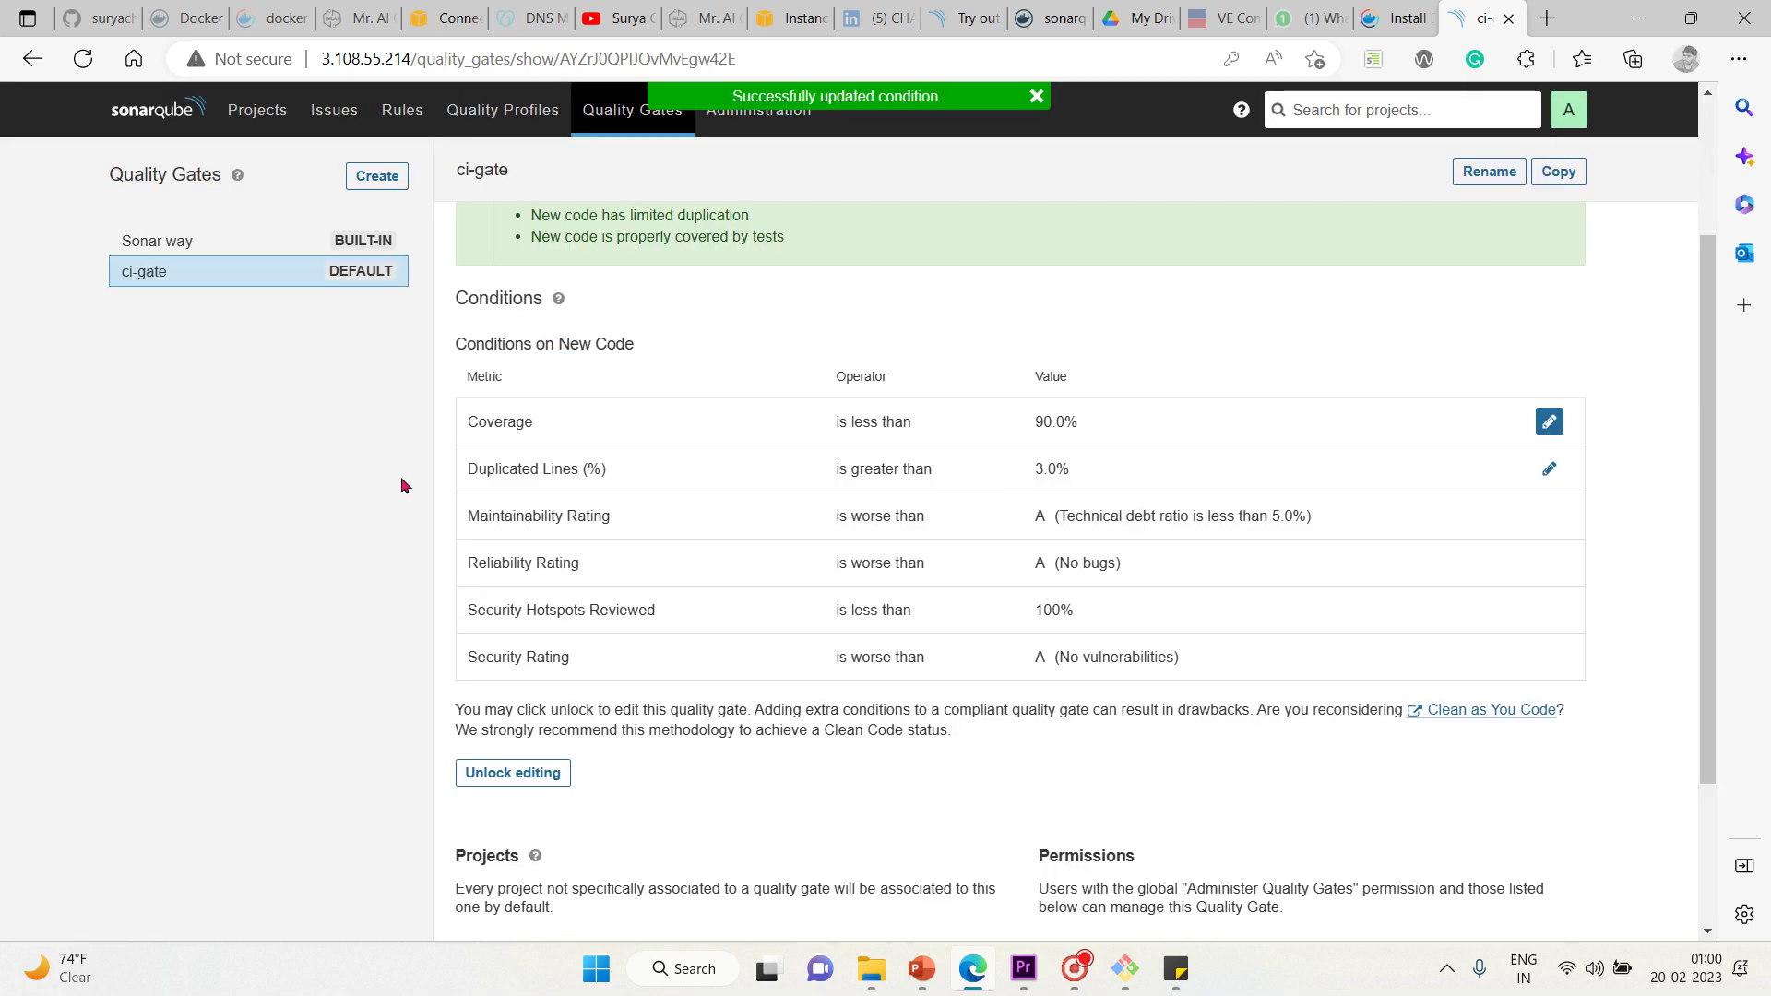
Lower the Duplicated Lines (%) threshold from 3 to 1%
click(1549, 470)
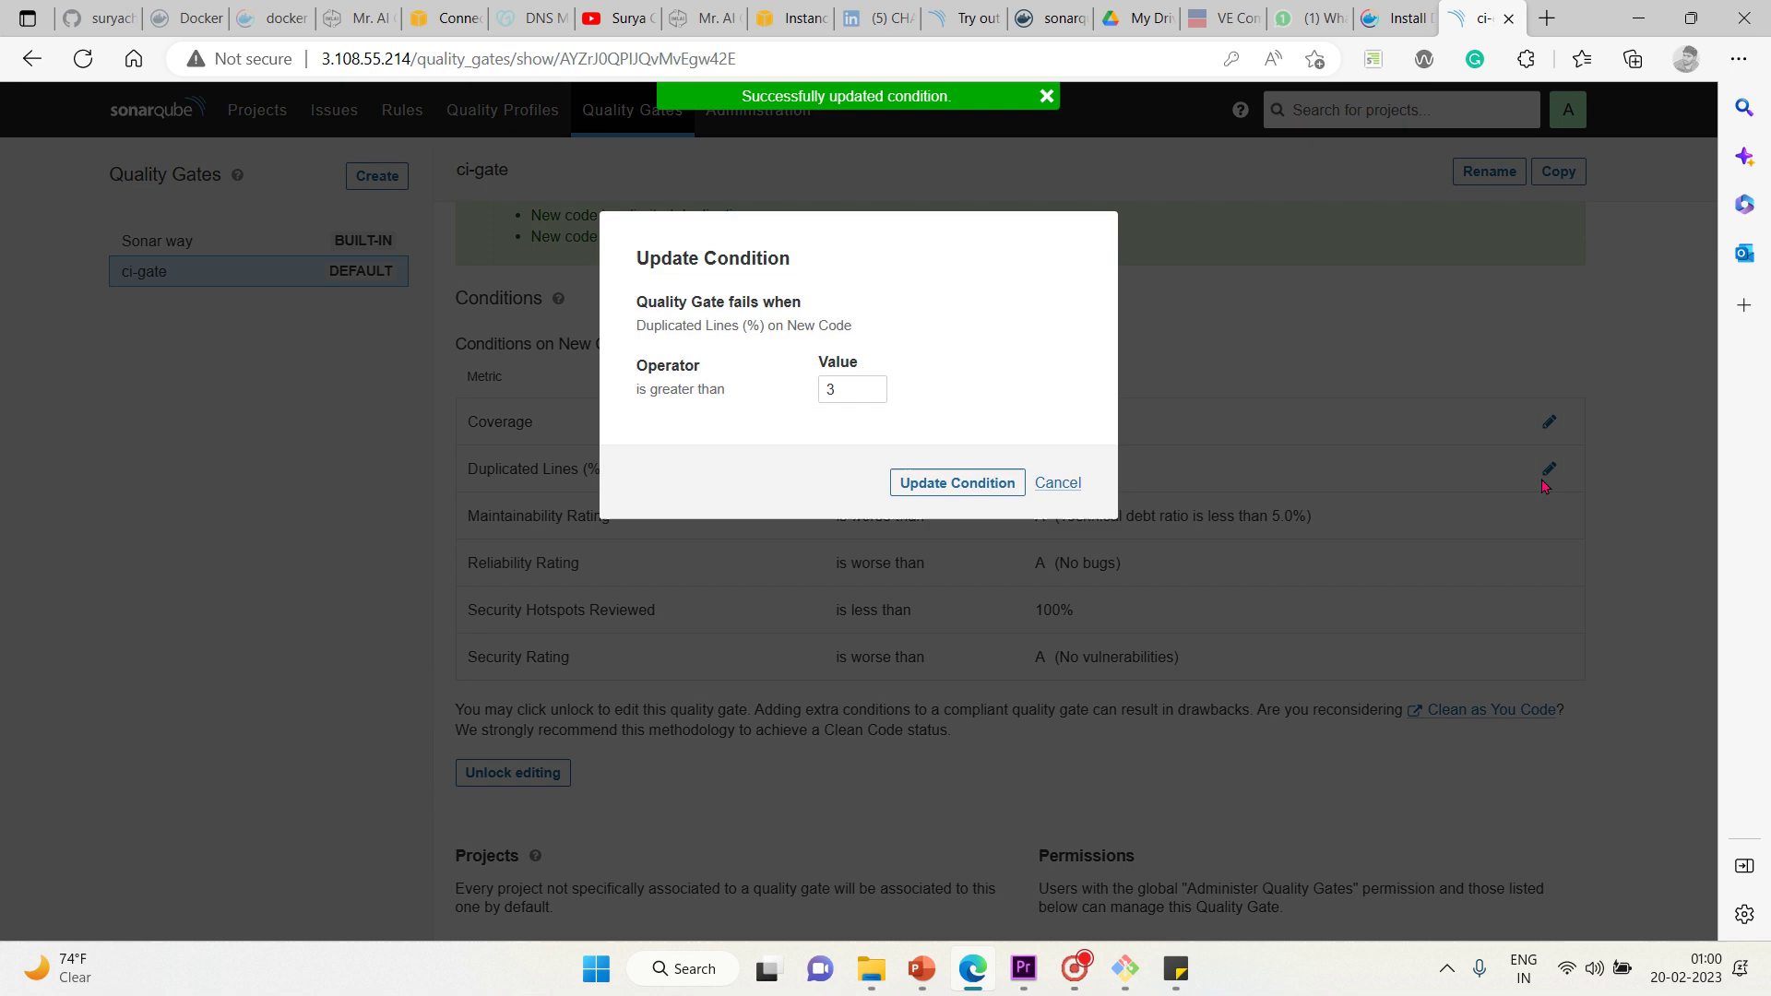
key(Tab)
click(865, 390)
key(BackSpace)
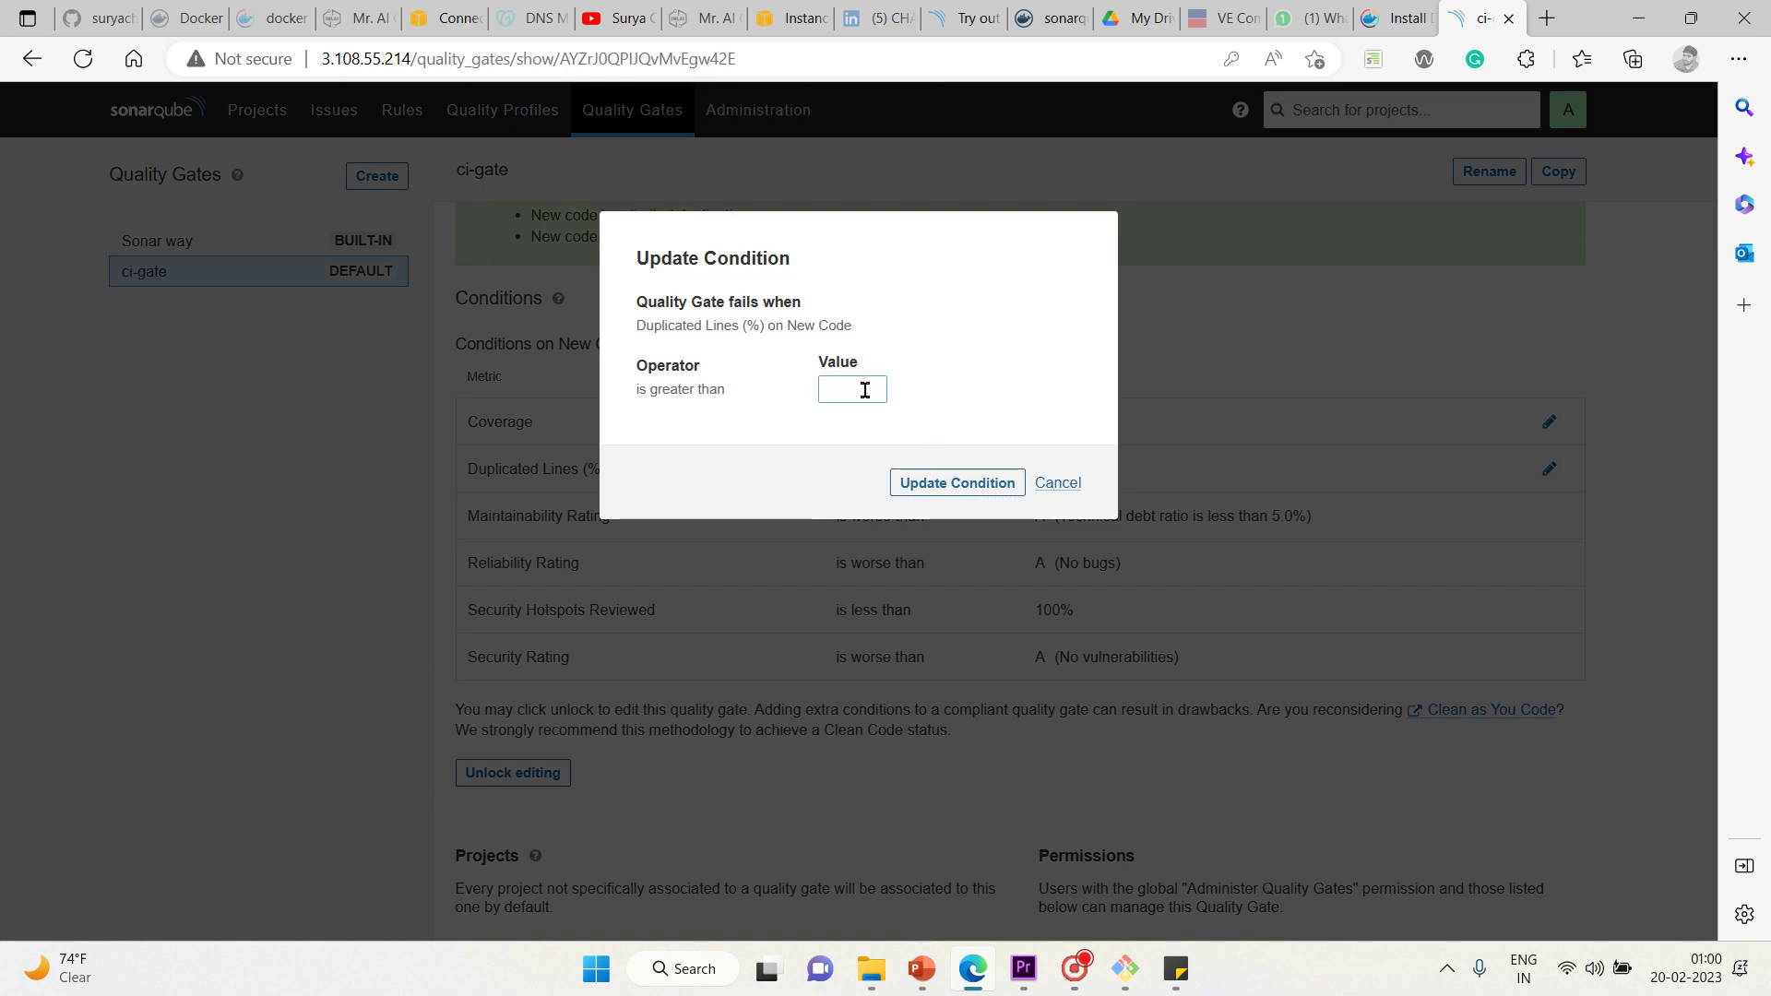
text(1)
click(965, 362)
click(980, 483)
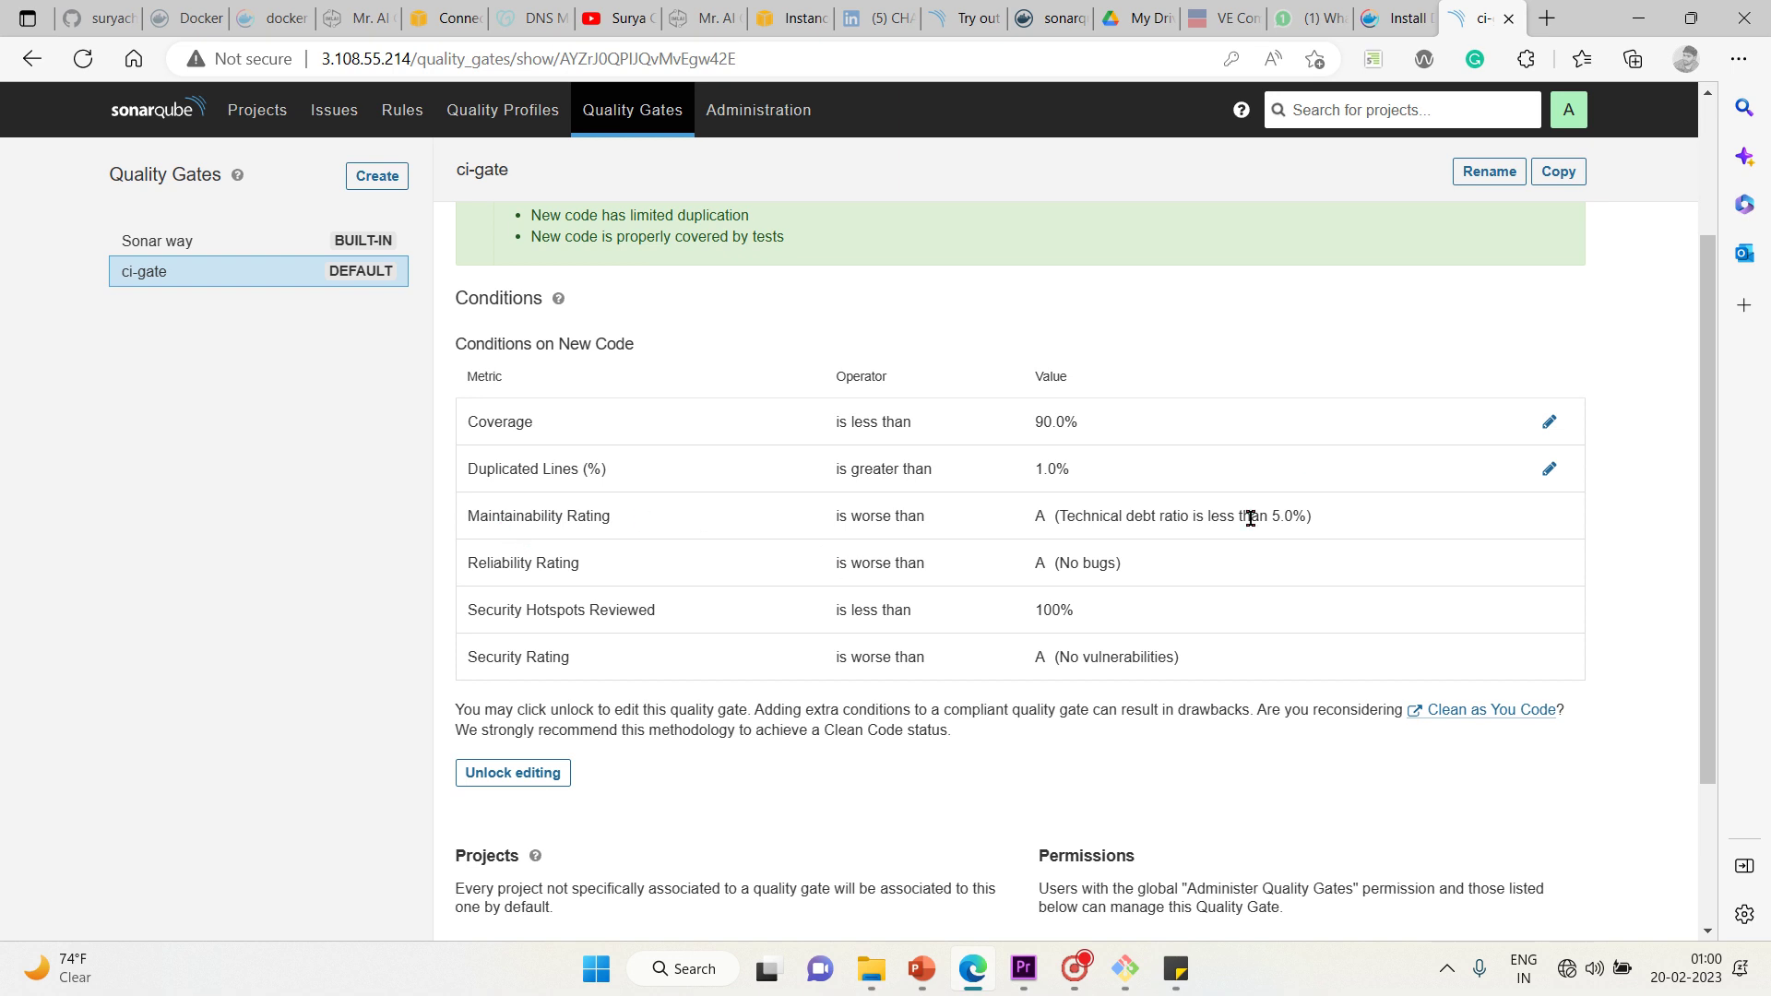
scroll(1658, 616, down, 3)
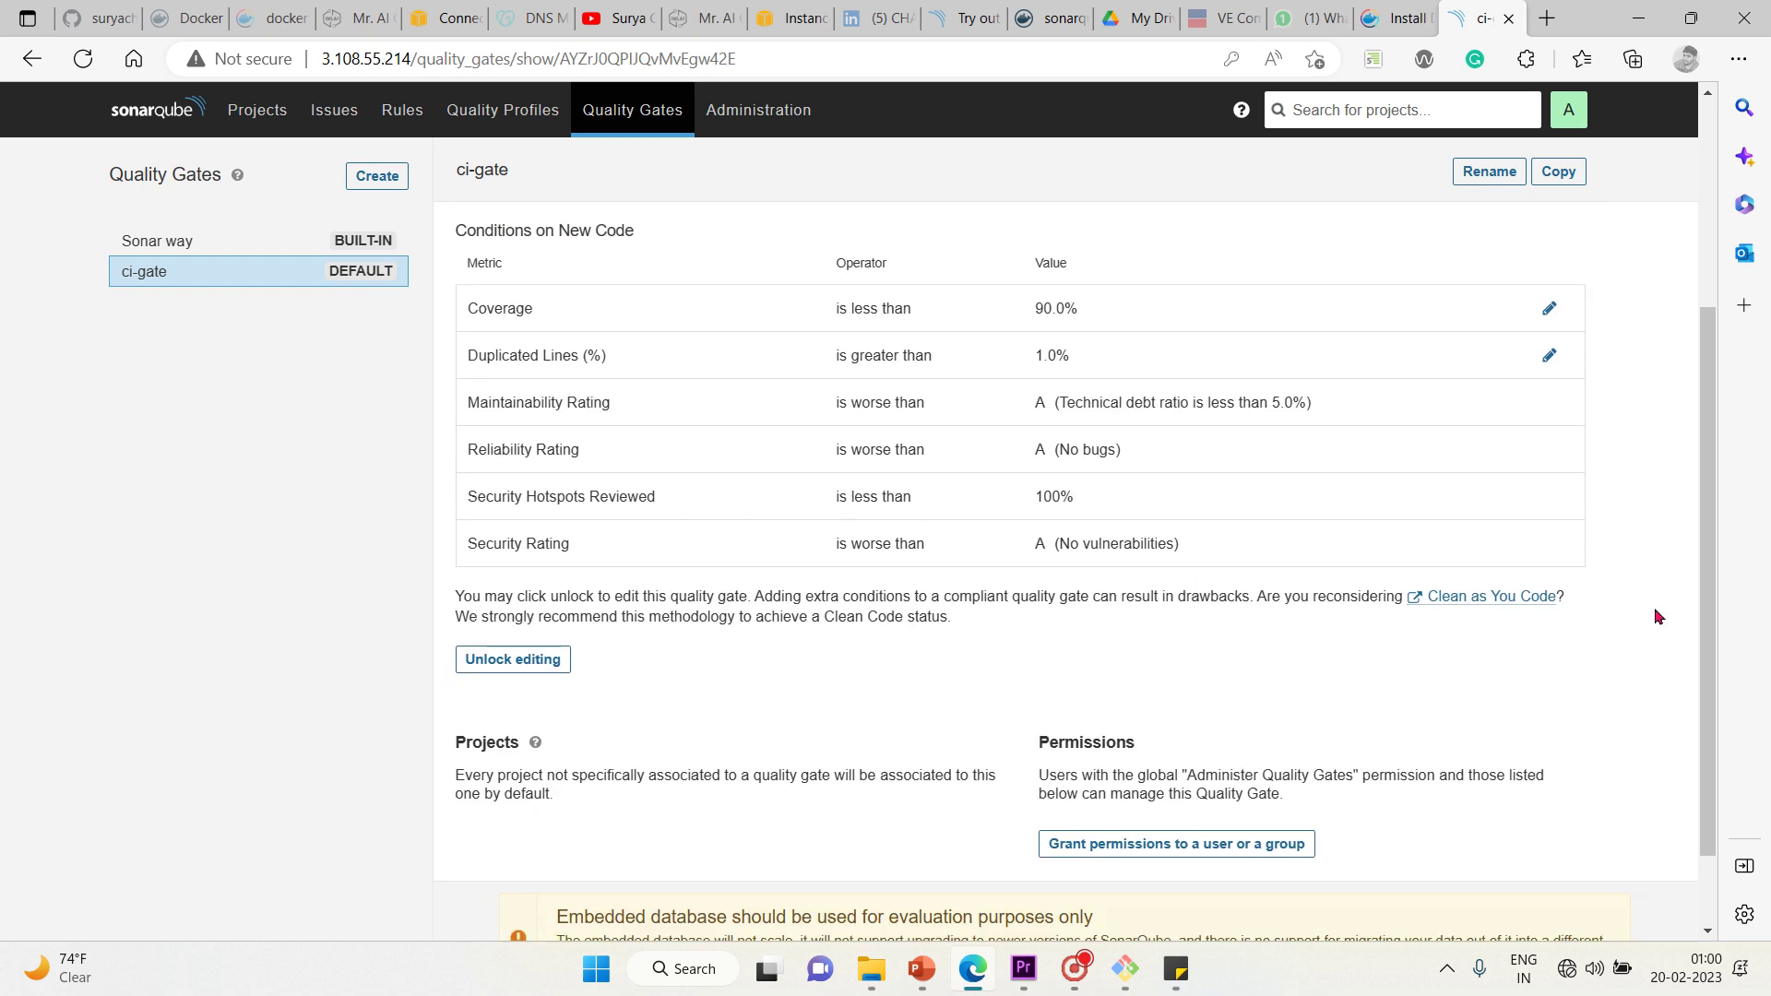
Unlock ci-gate's conditions for editing and open the Add Condition form for new code
click(489, 557)
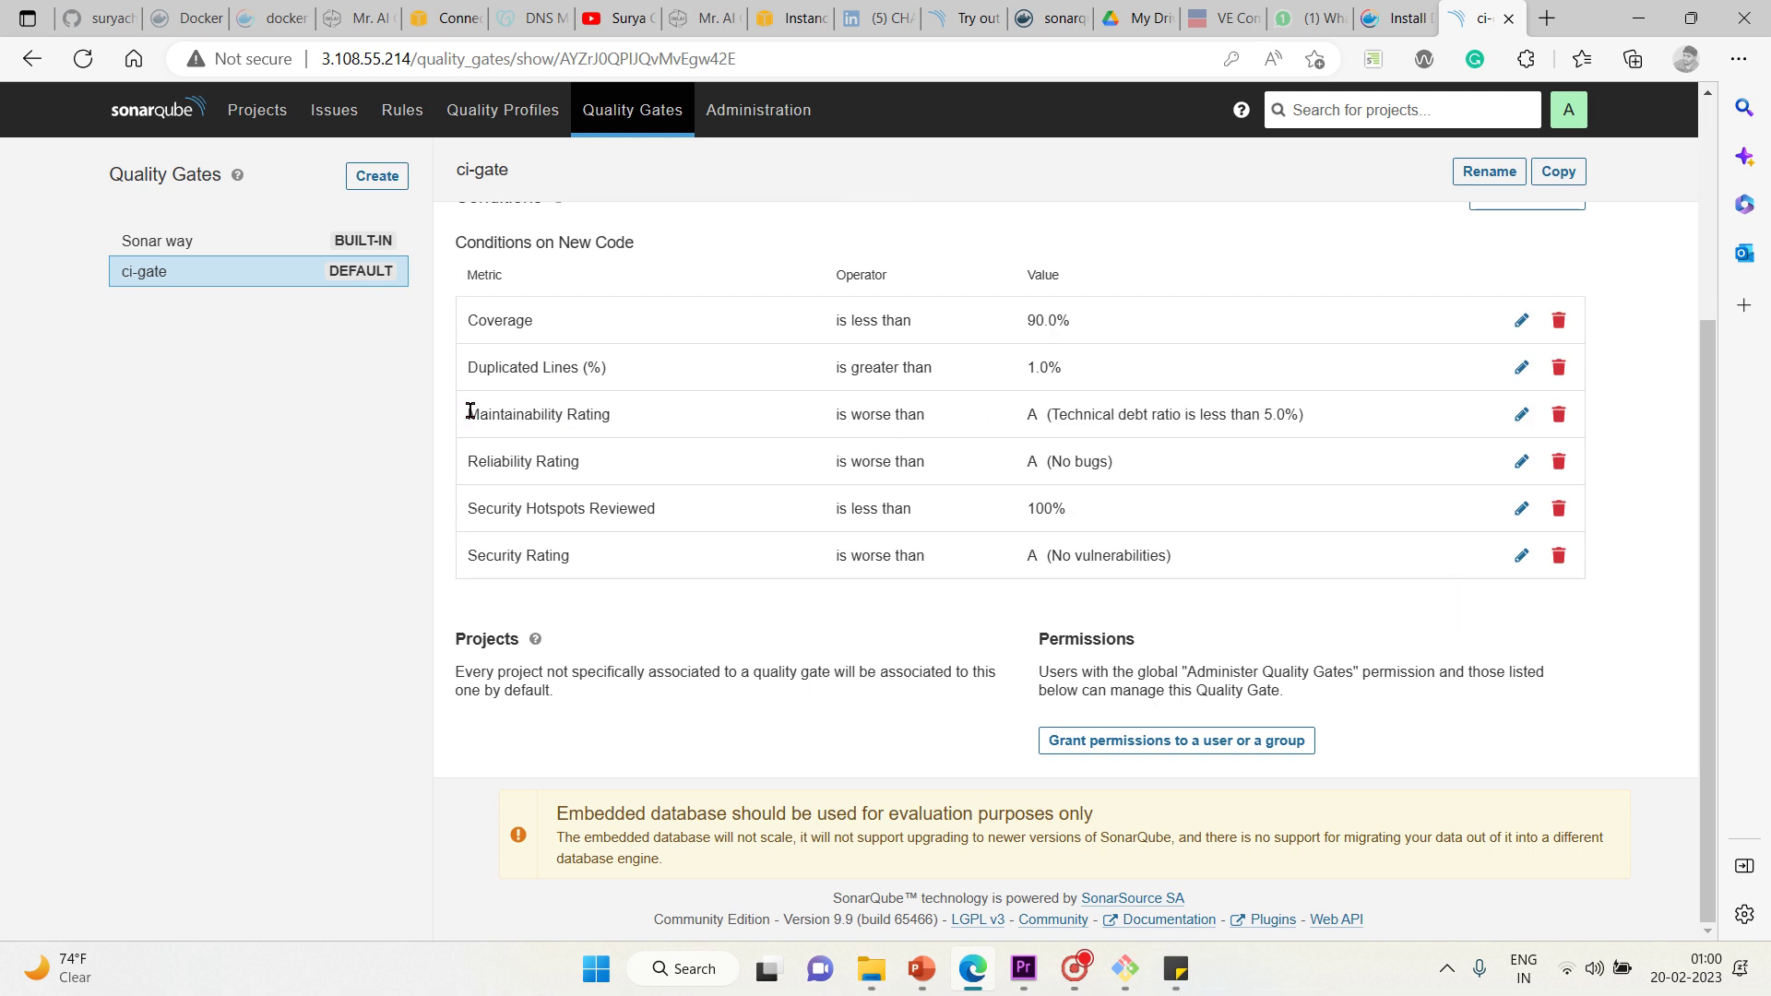
drag(467, 411, 1321, 547)
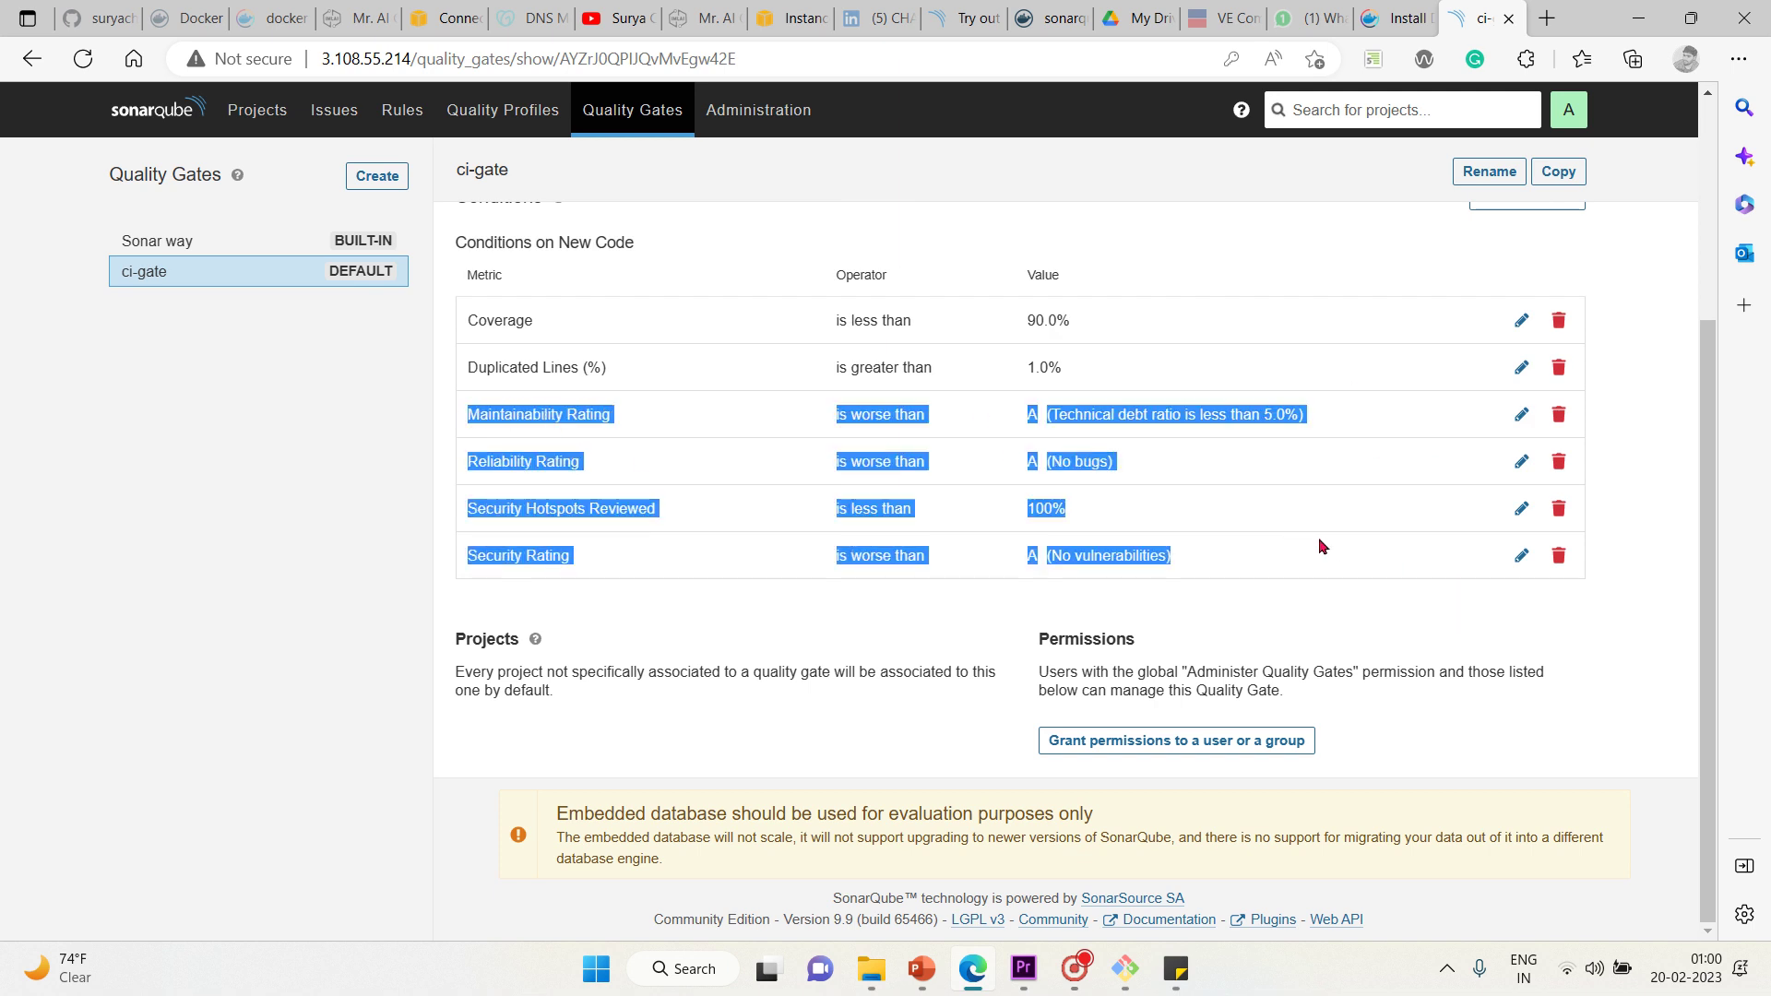
click(761, 579)
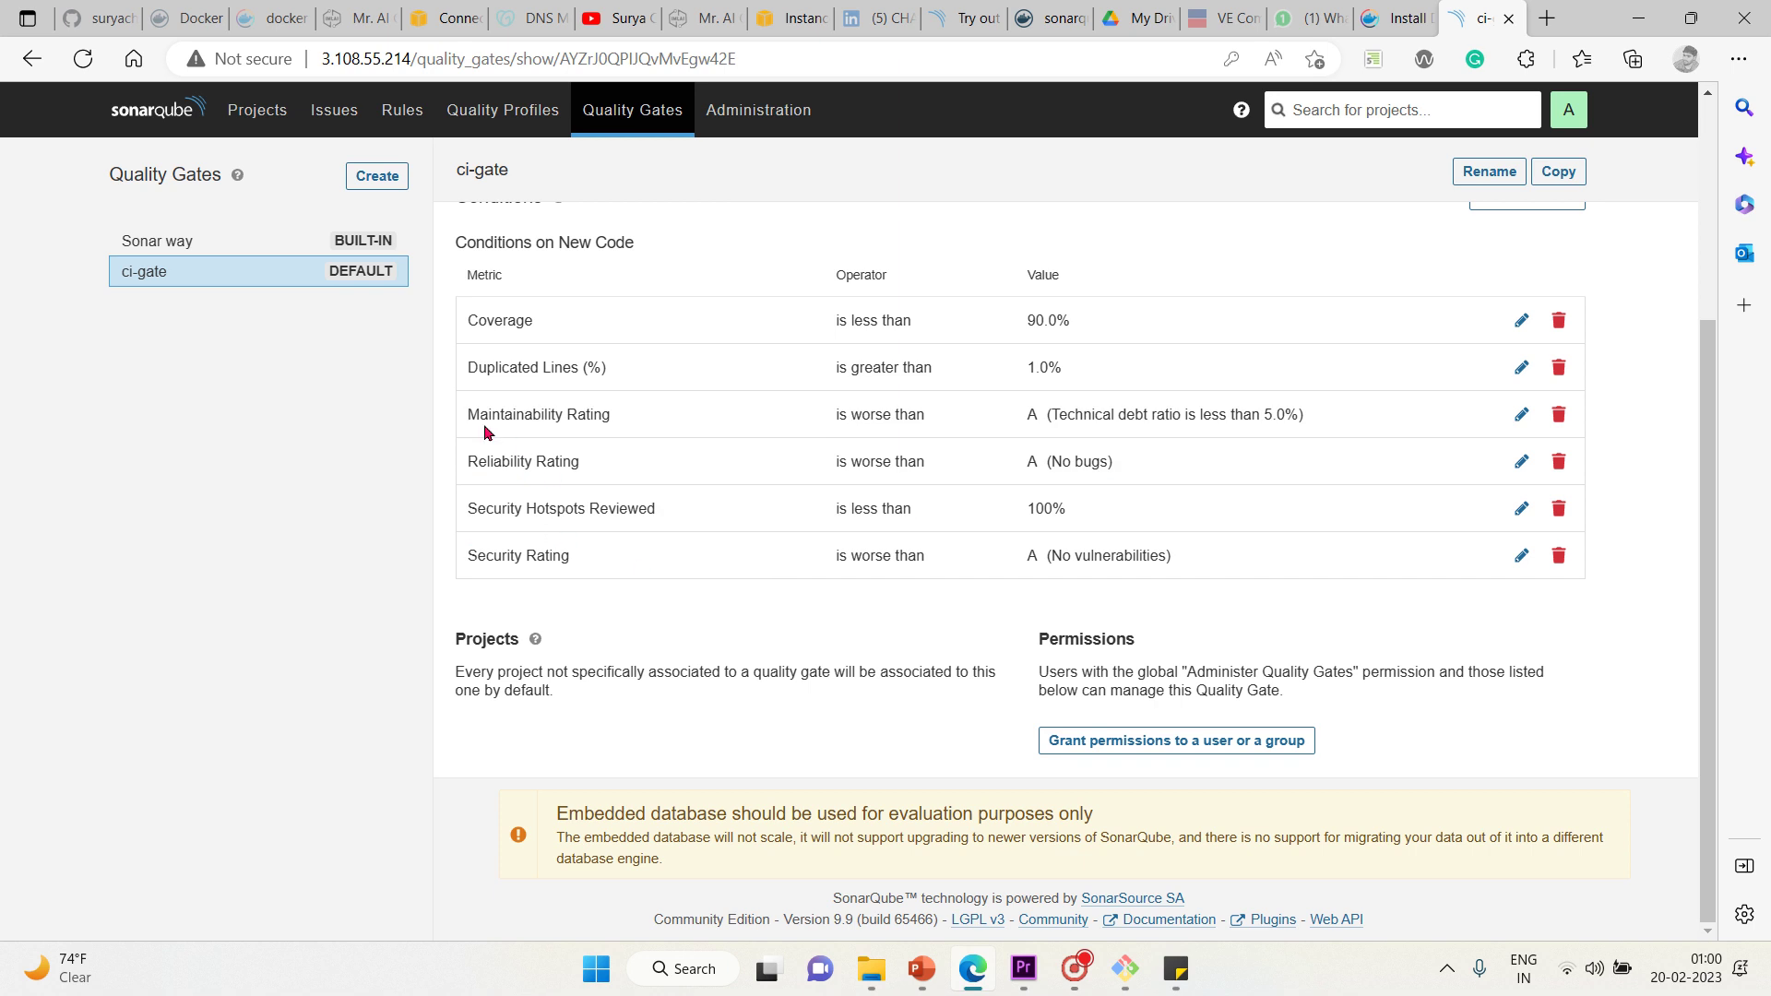
drag(468, 413, 1557, 509)
click(1444, 572)
scroll(866, 744, up, 3)
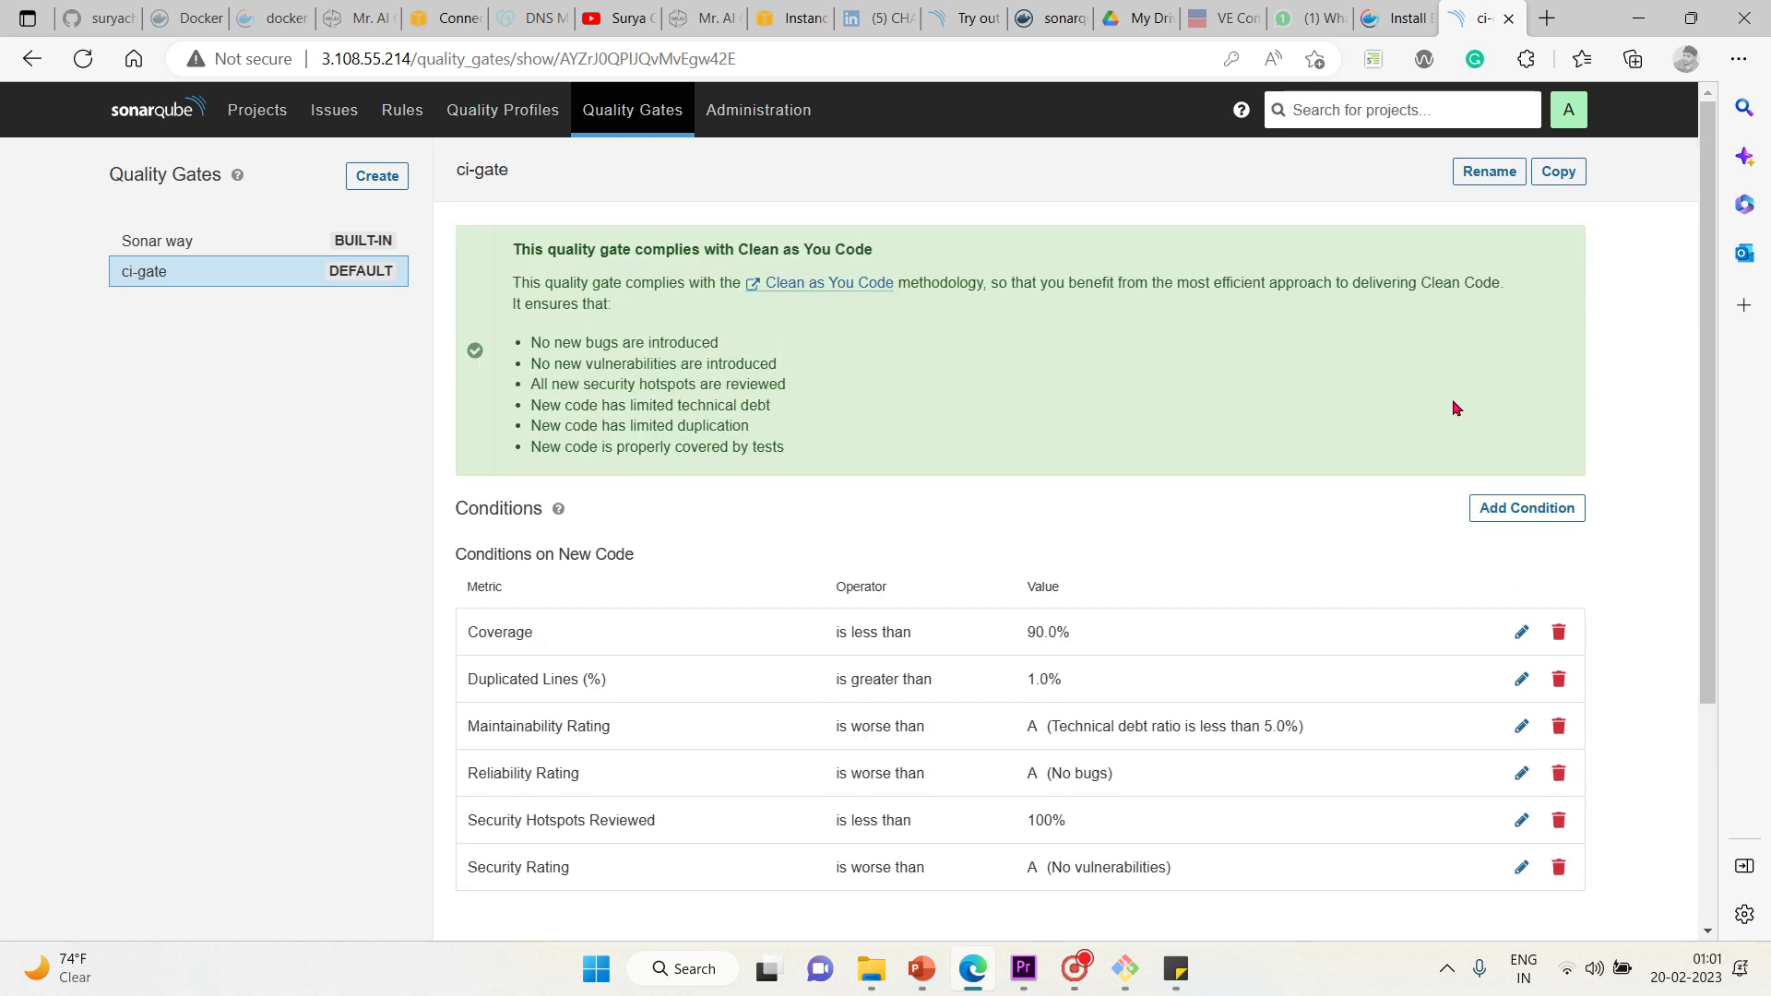
click(1528, 508)
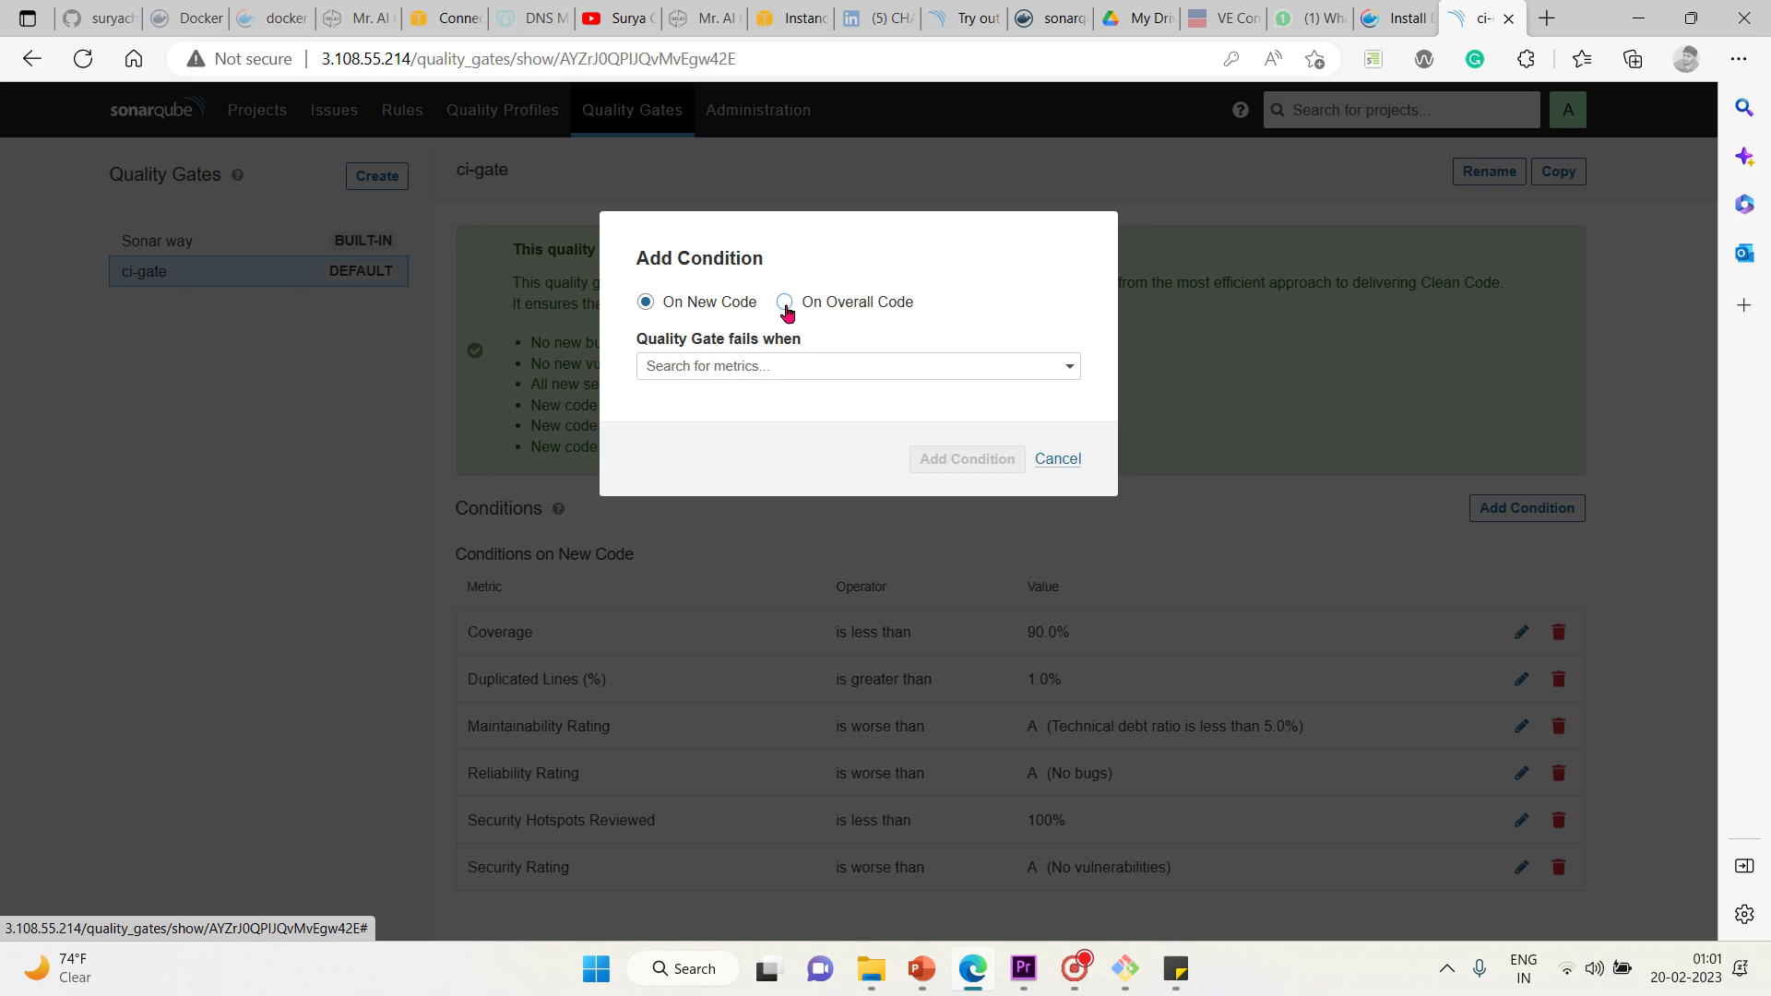
Fill in a new-code Bugs condition failing when greater than 60 and submit it
click(737, 369)
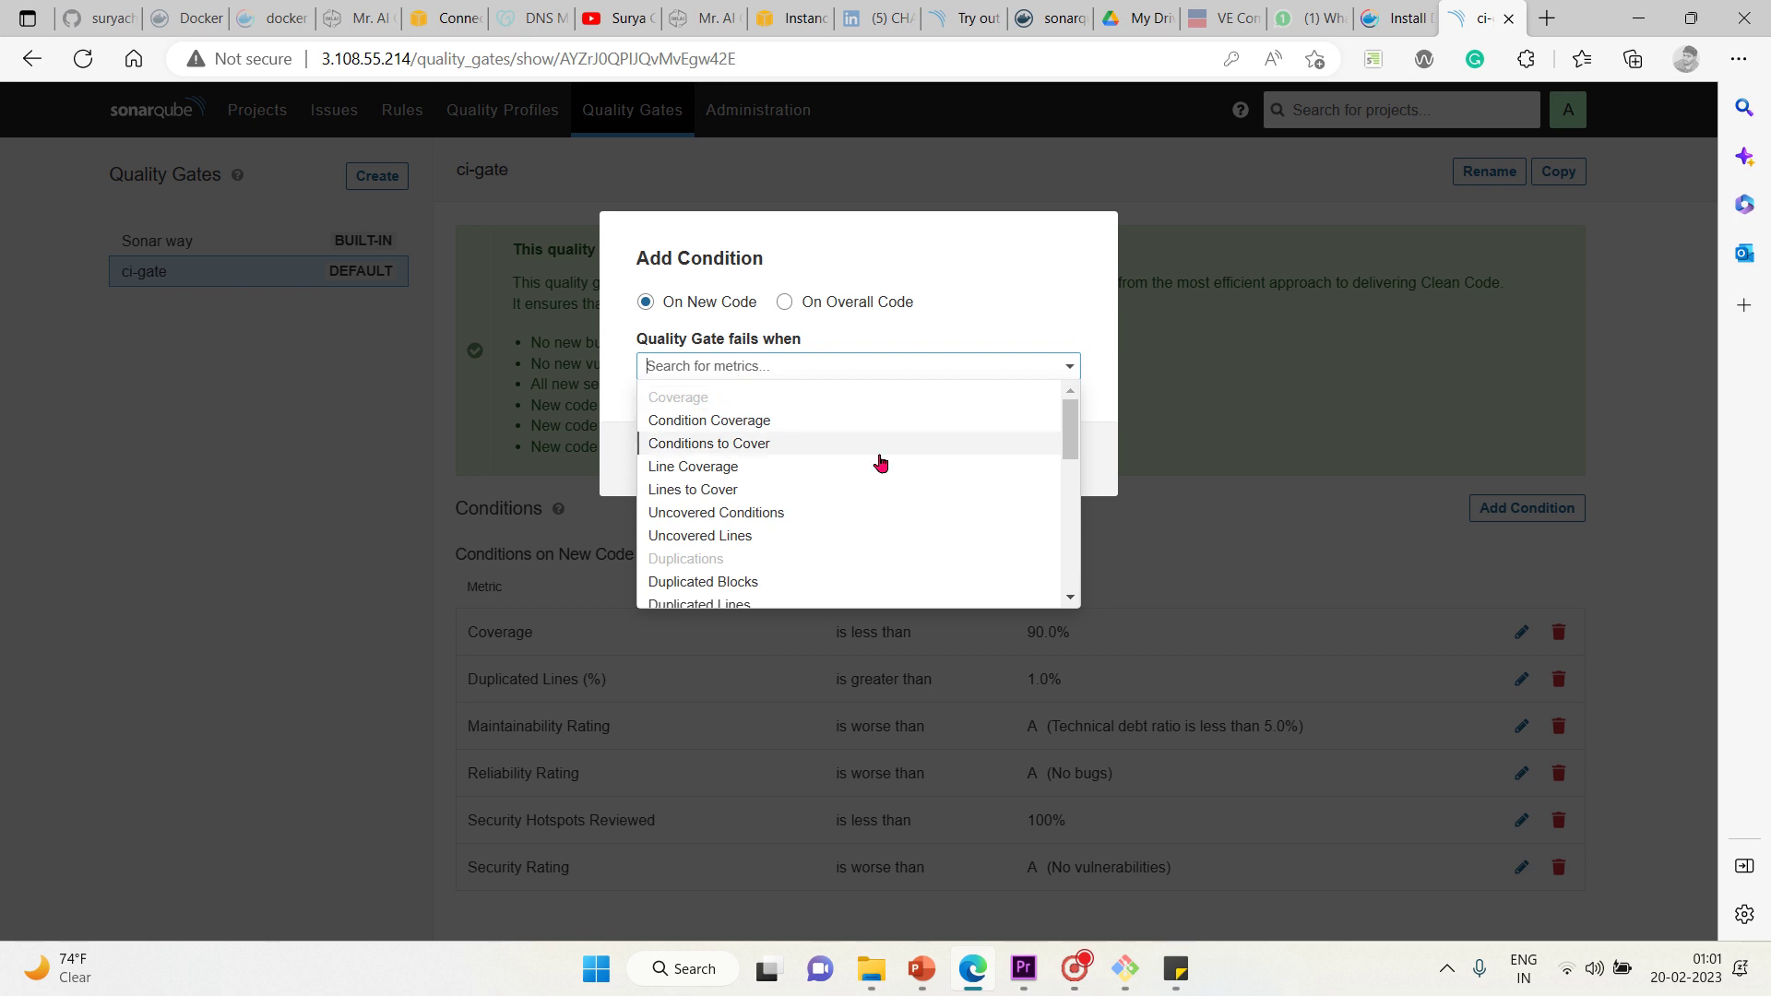
click(1071, 599)
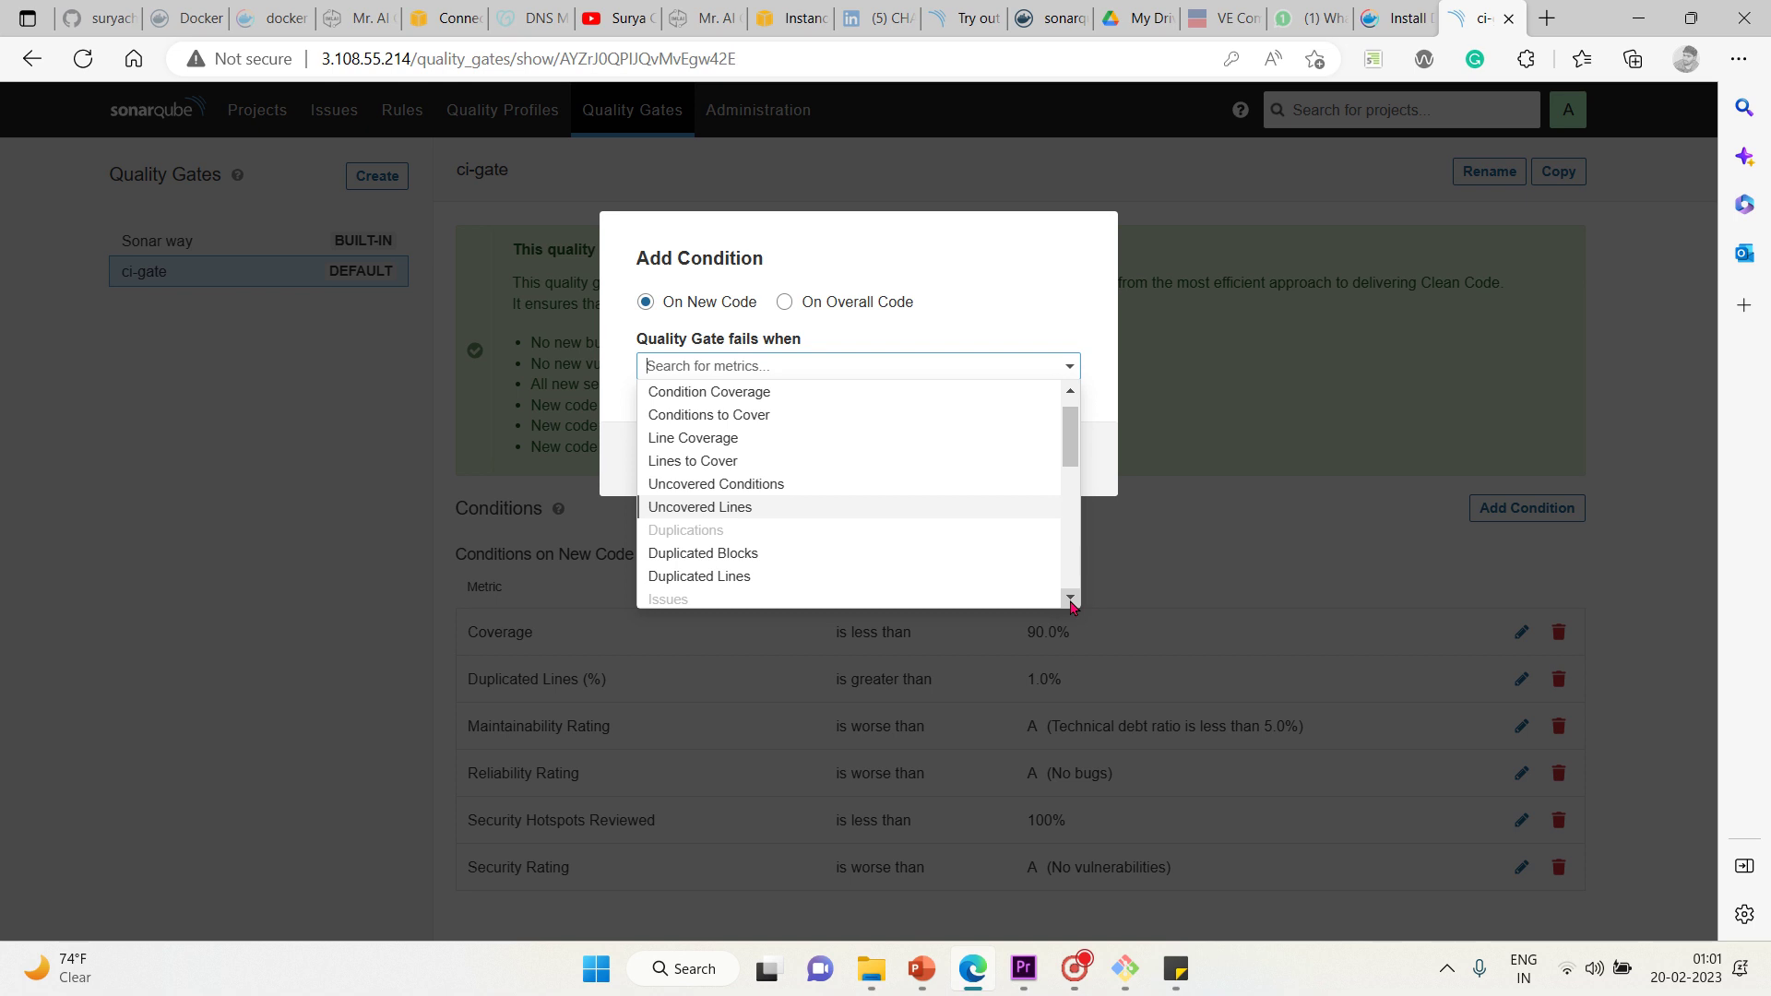
drag(1071, 601, 1071, 601)
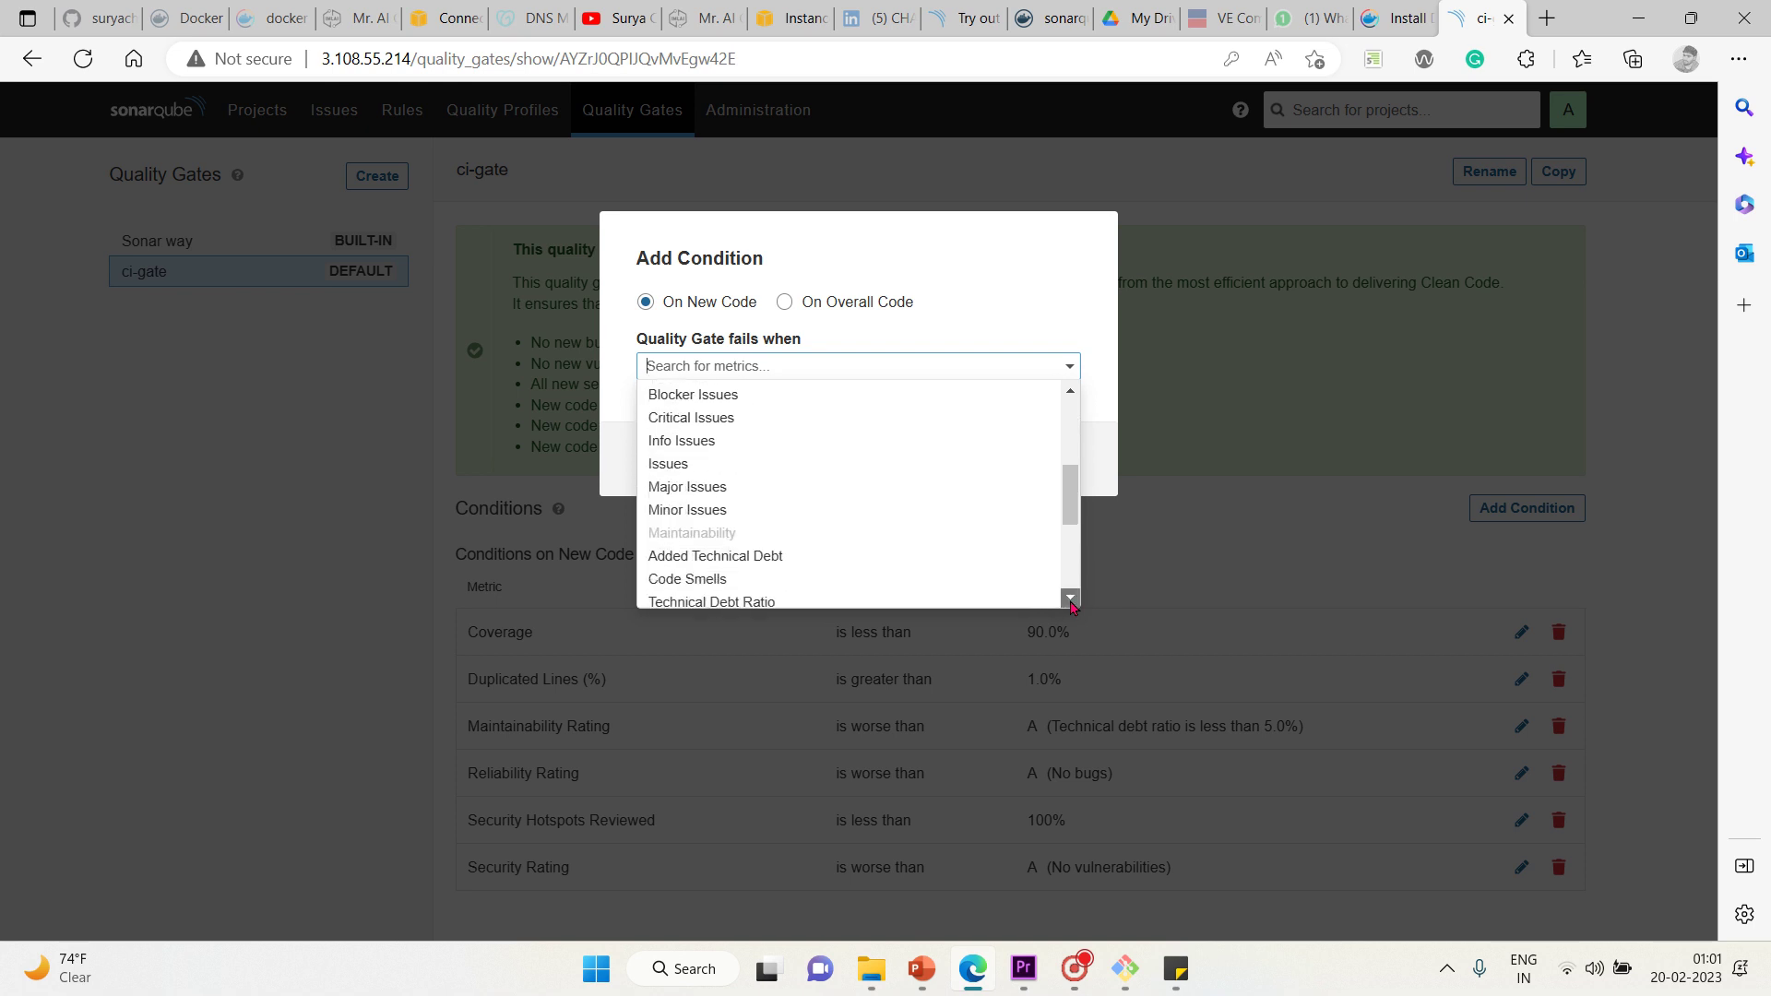
drag(1071, 512, 1075, 426)
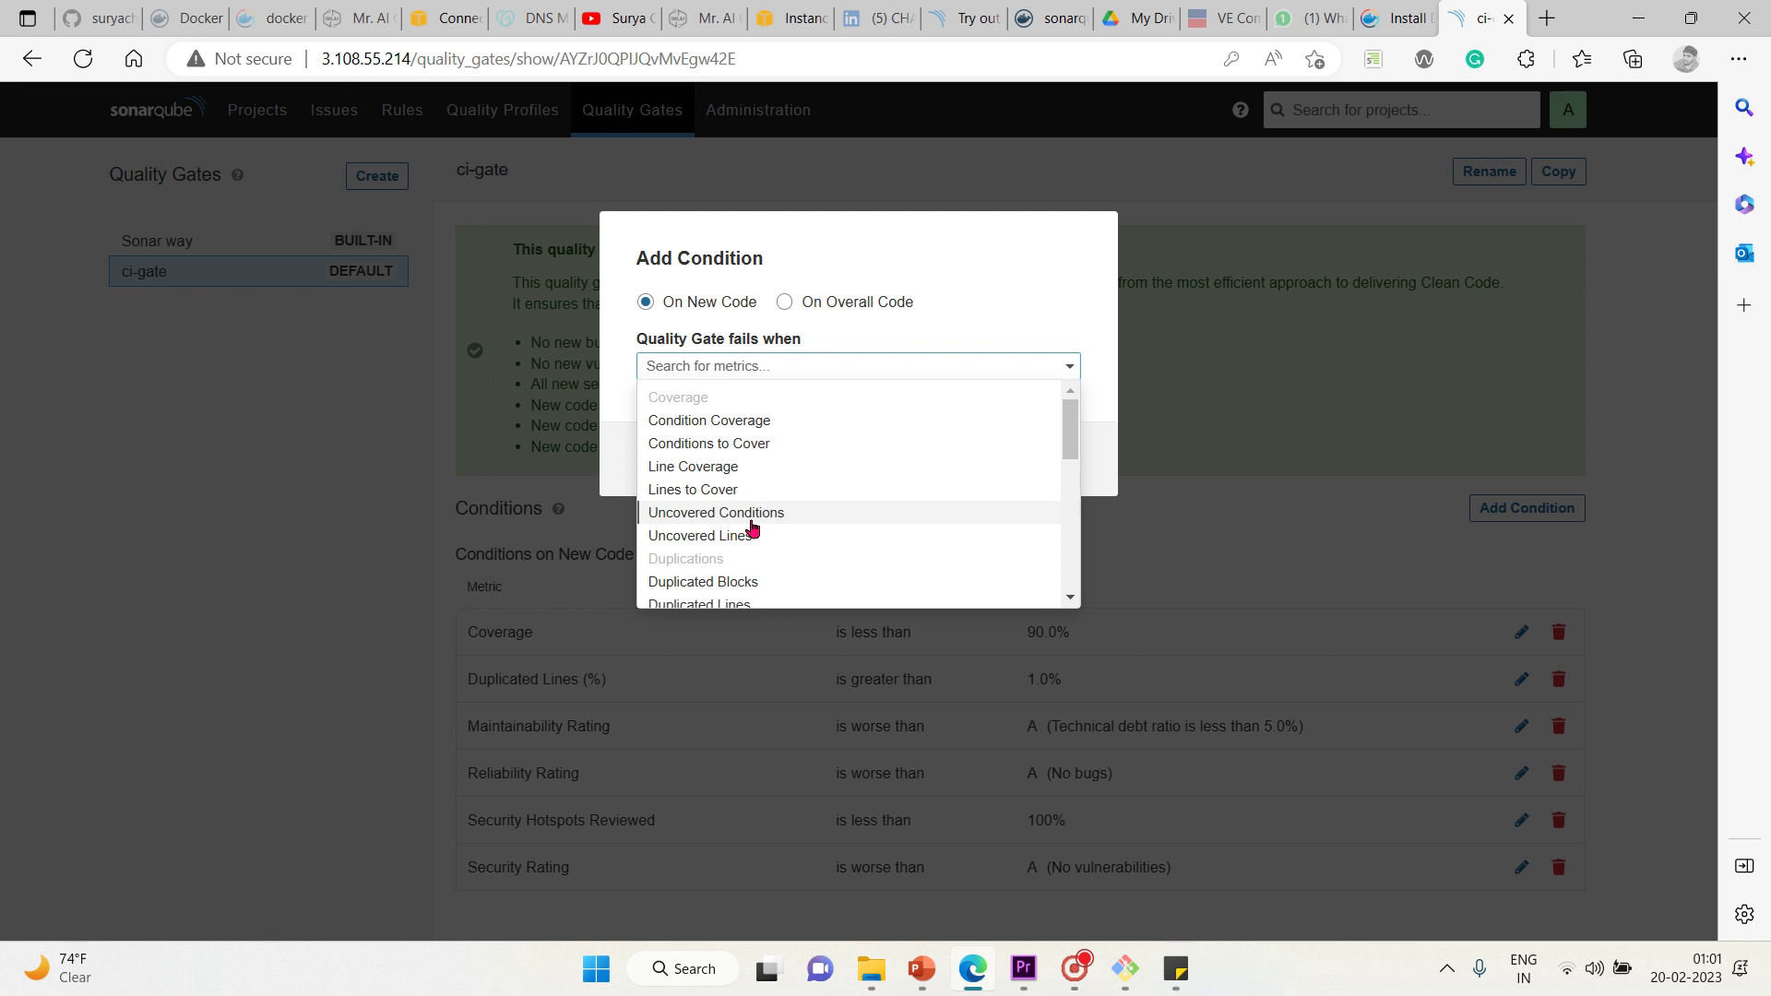
scroll(1072, 600, down, 5)
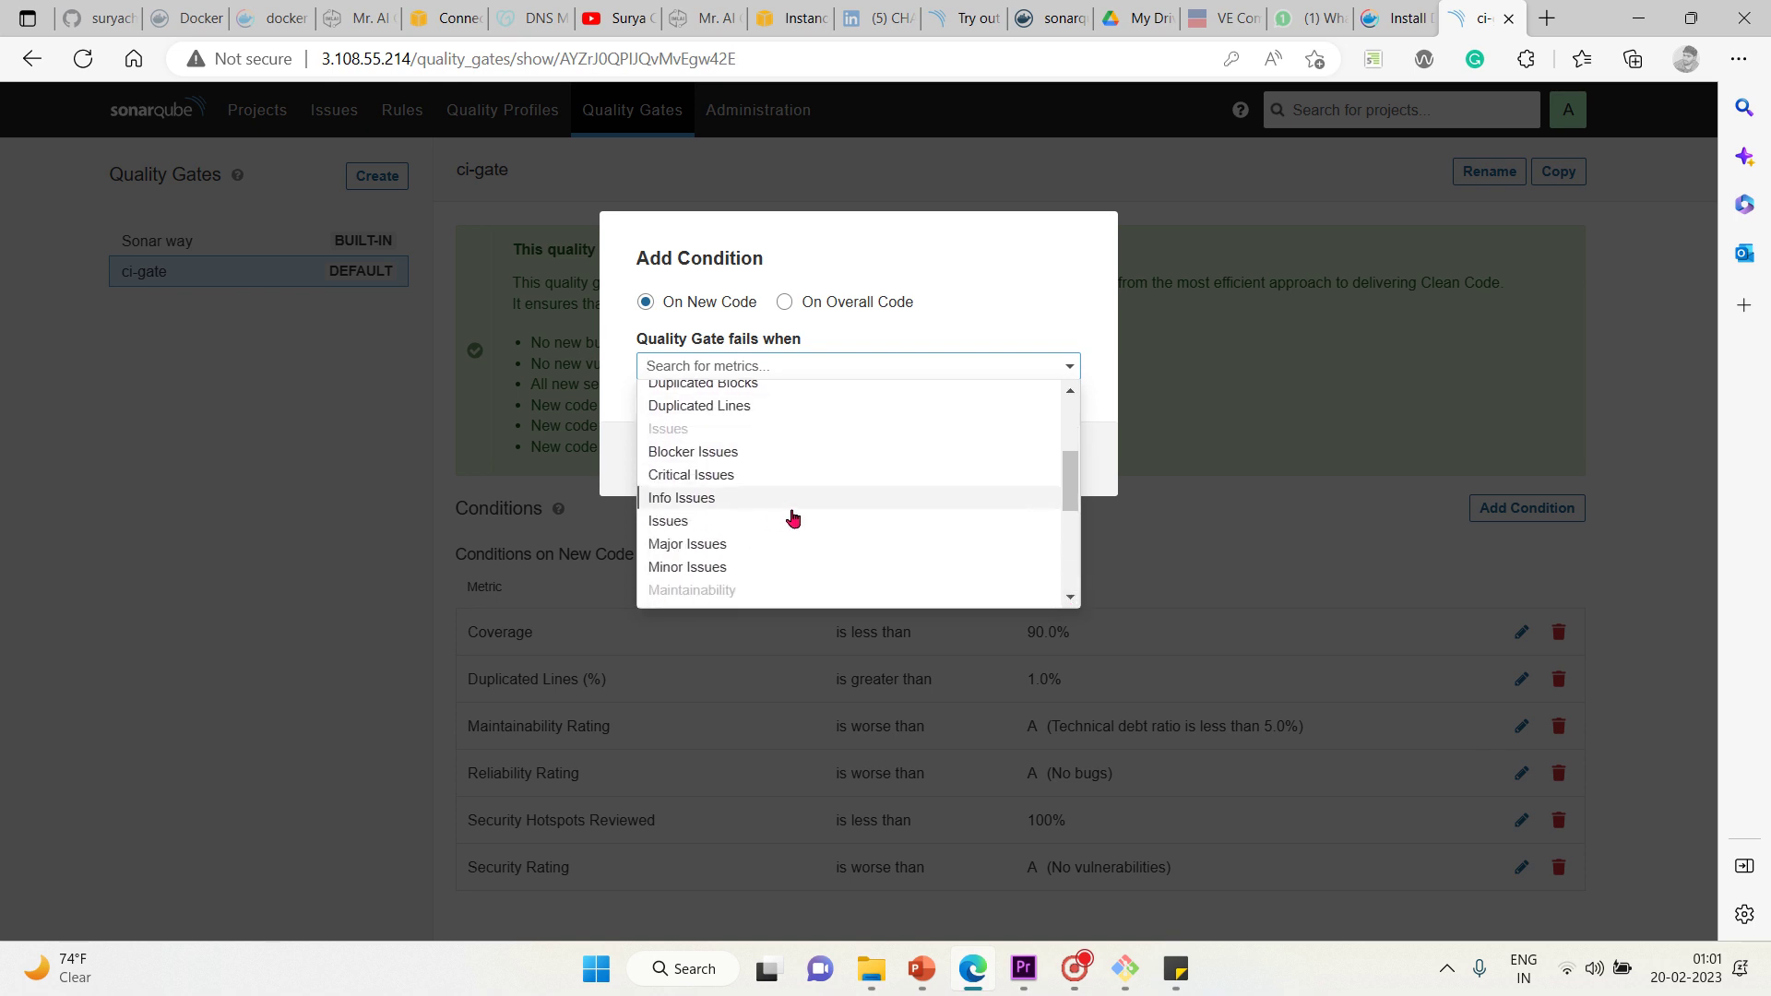
click(1071, 598)
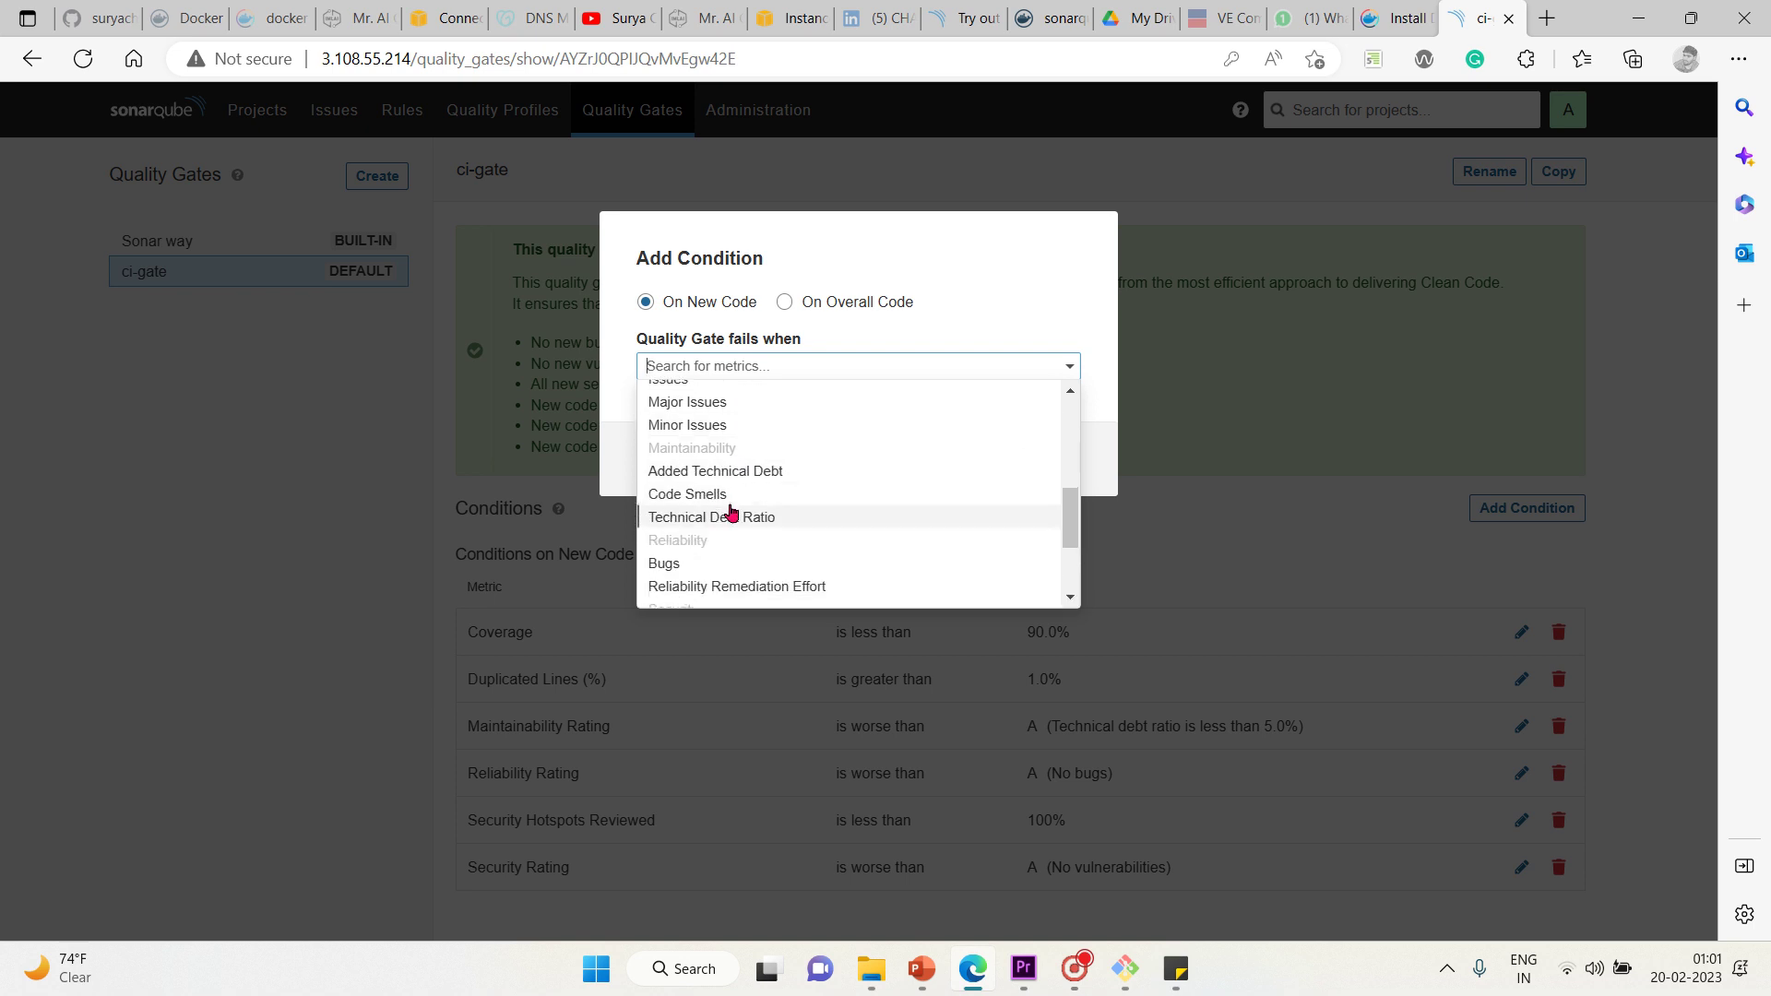
click(1072, 599)
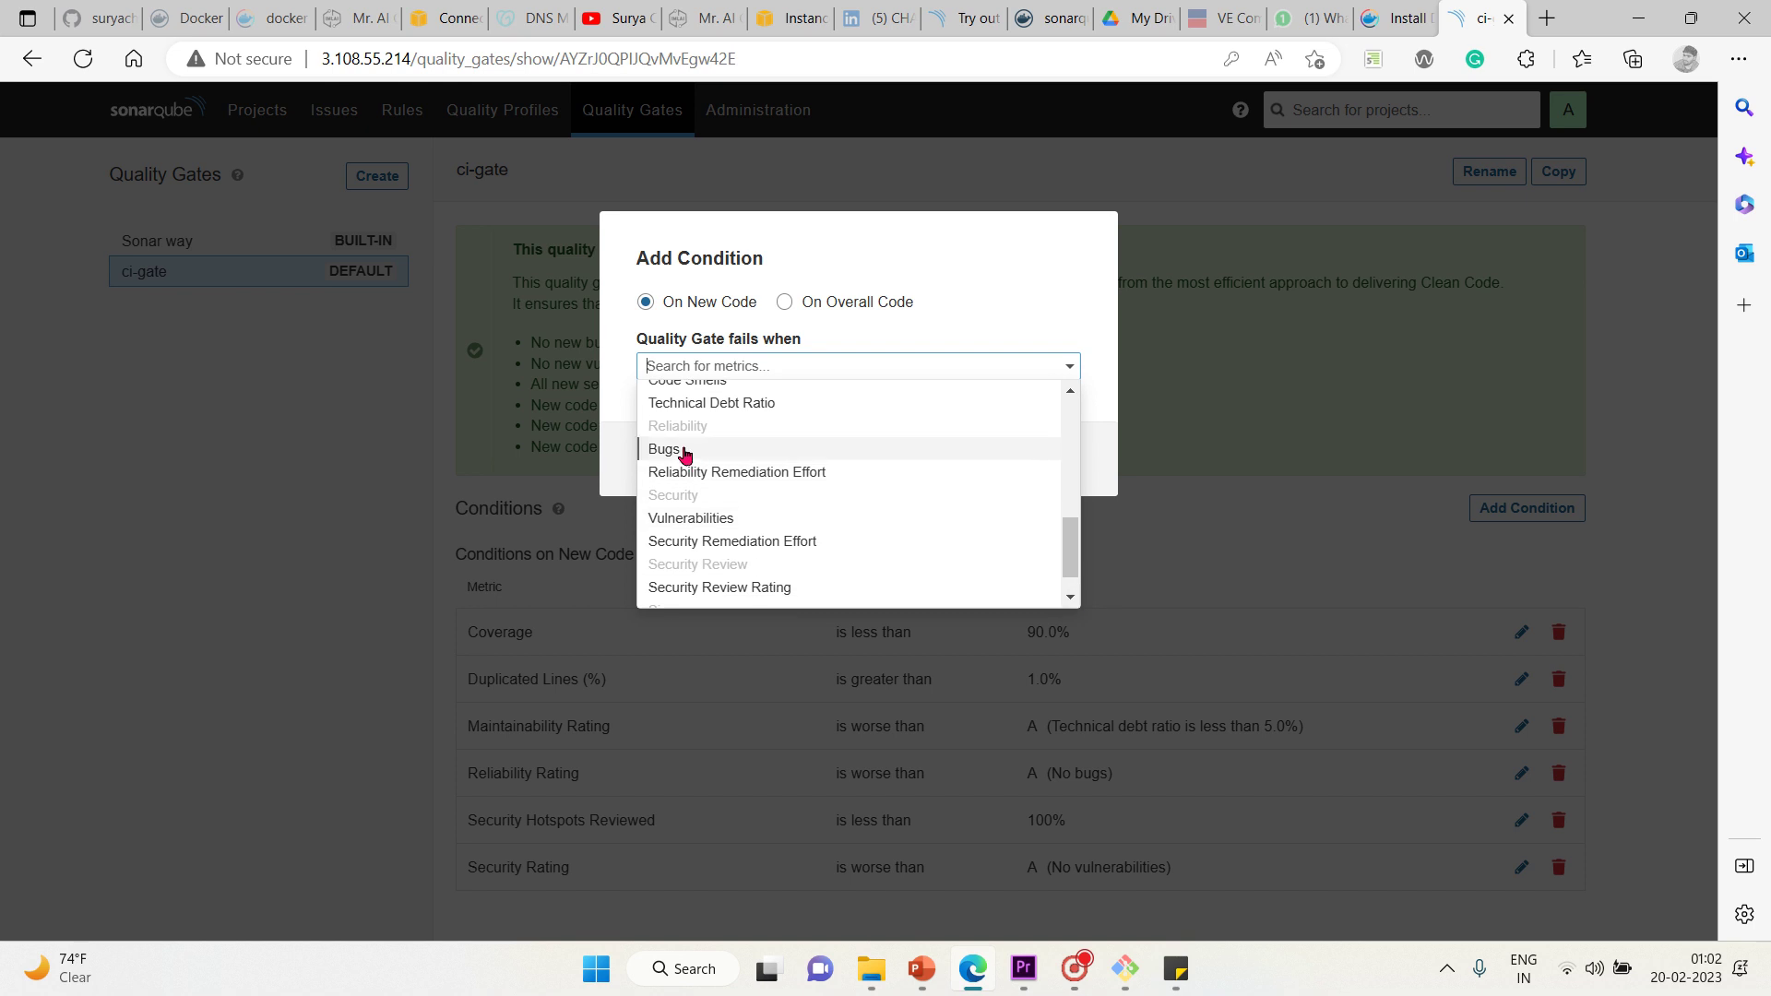
click(678, 452)
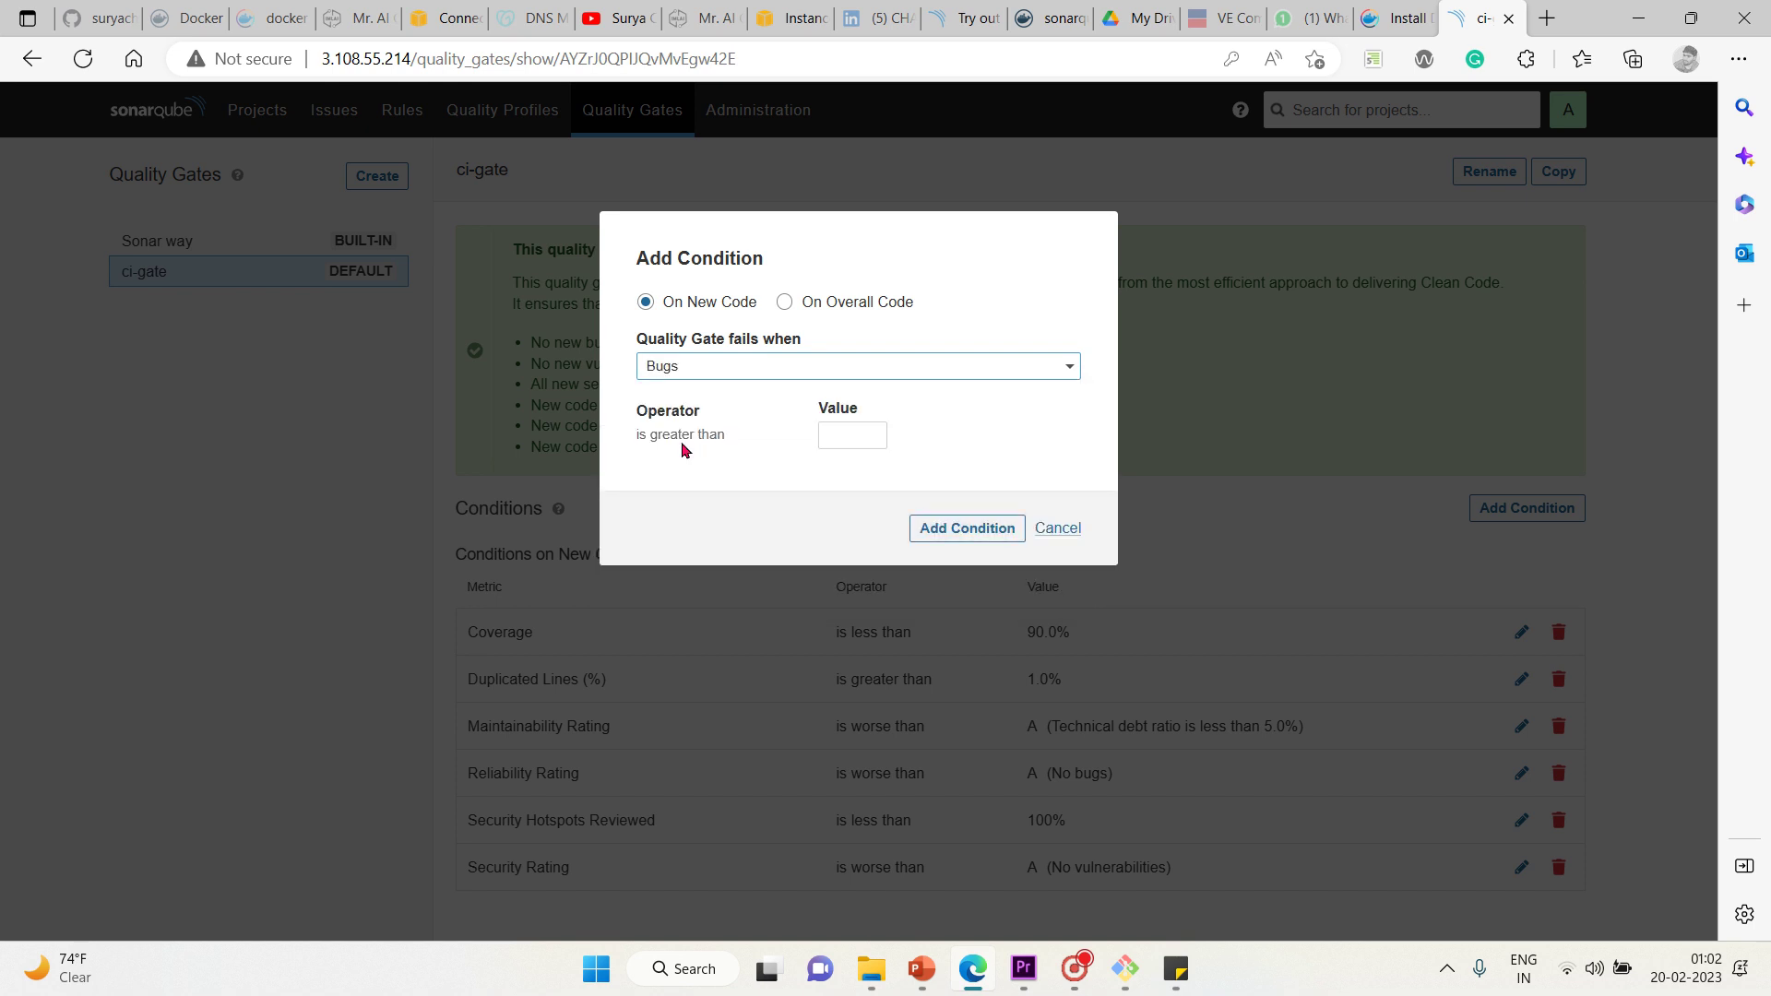
click(858, 430)
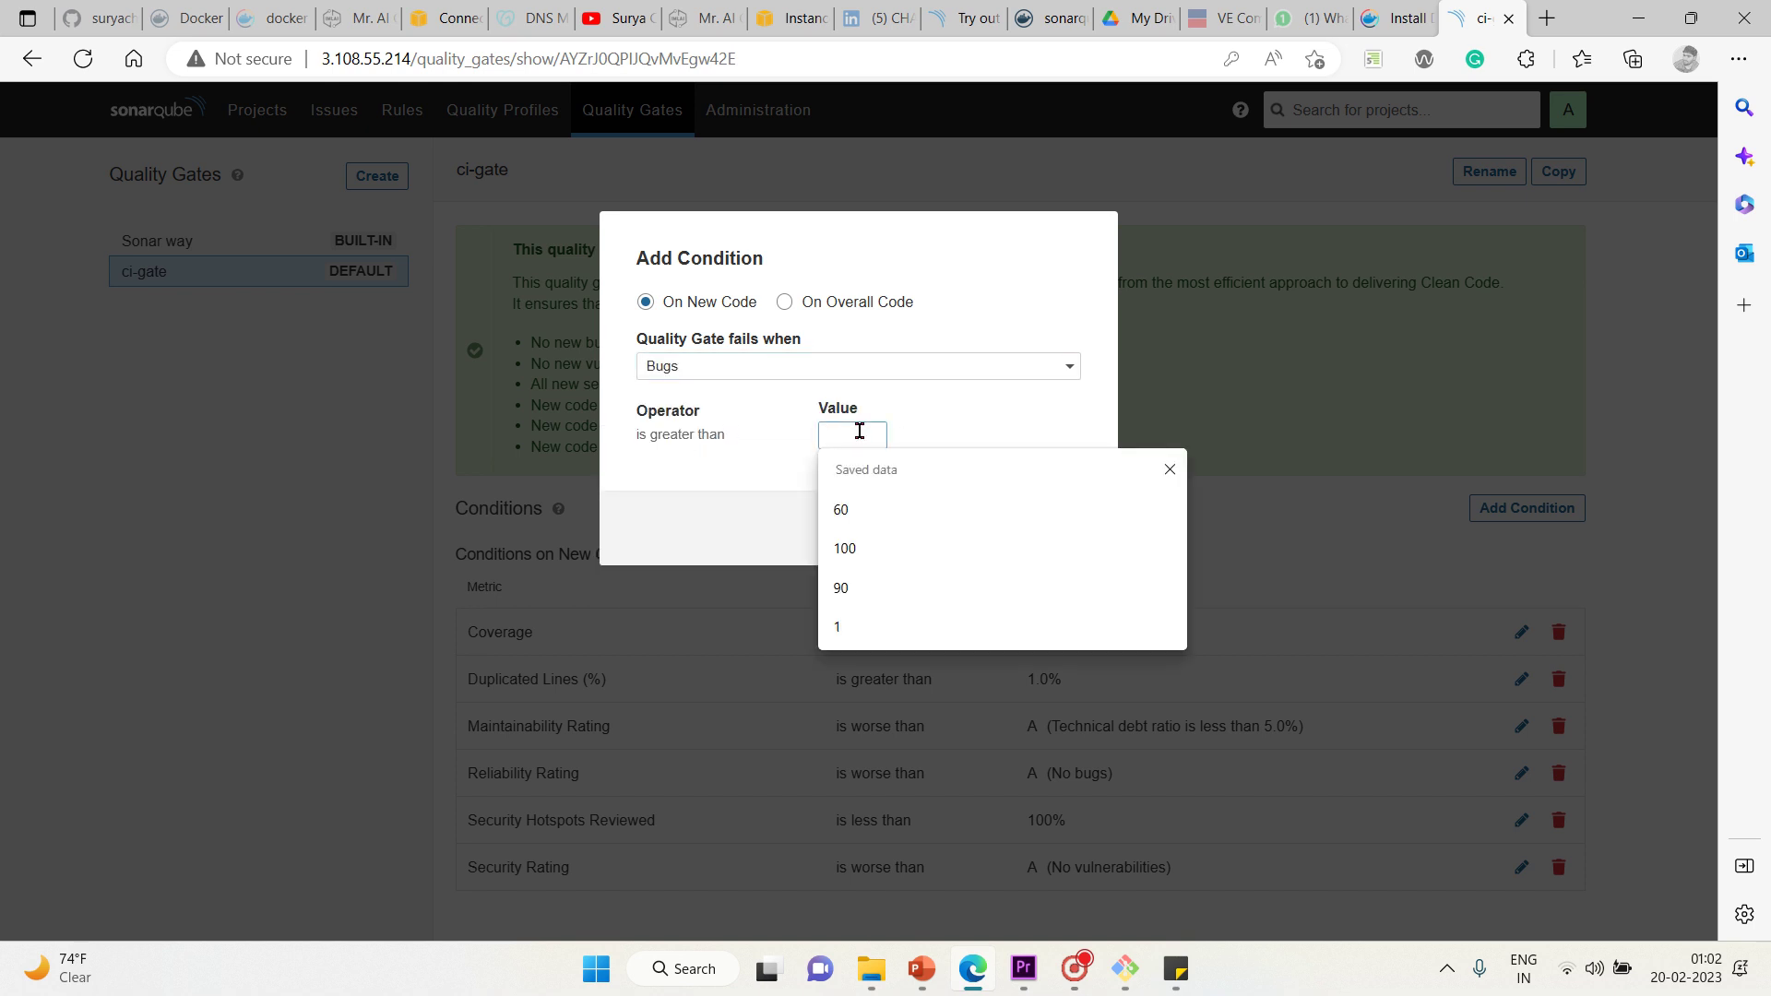
click(844, 510)
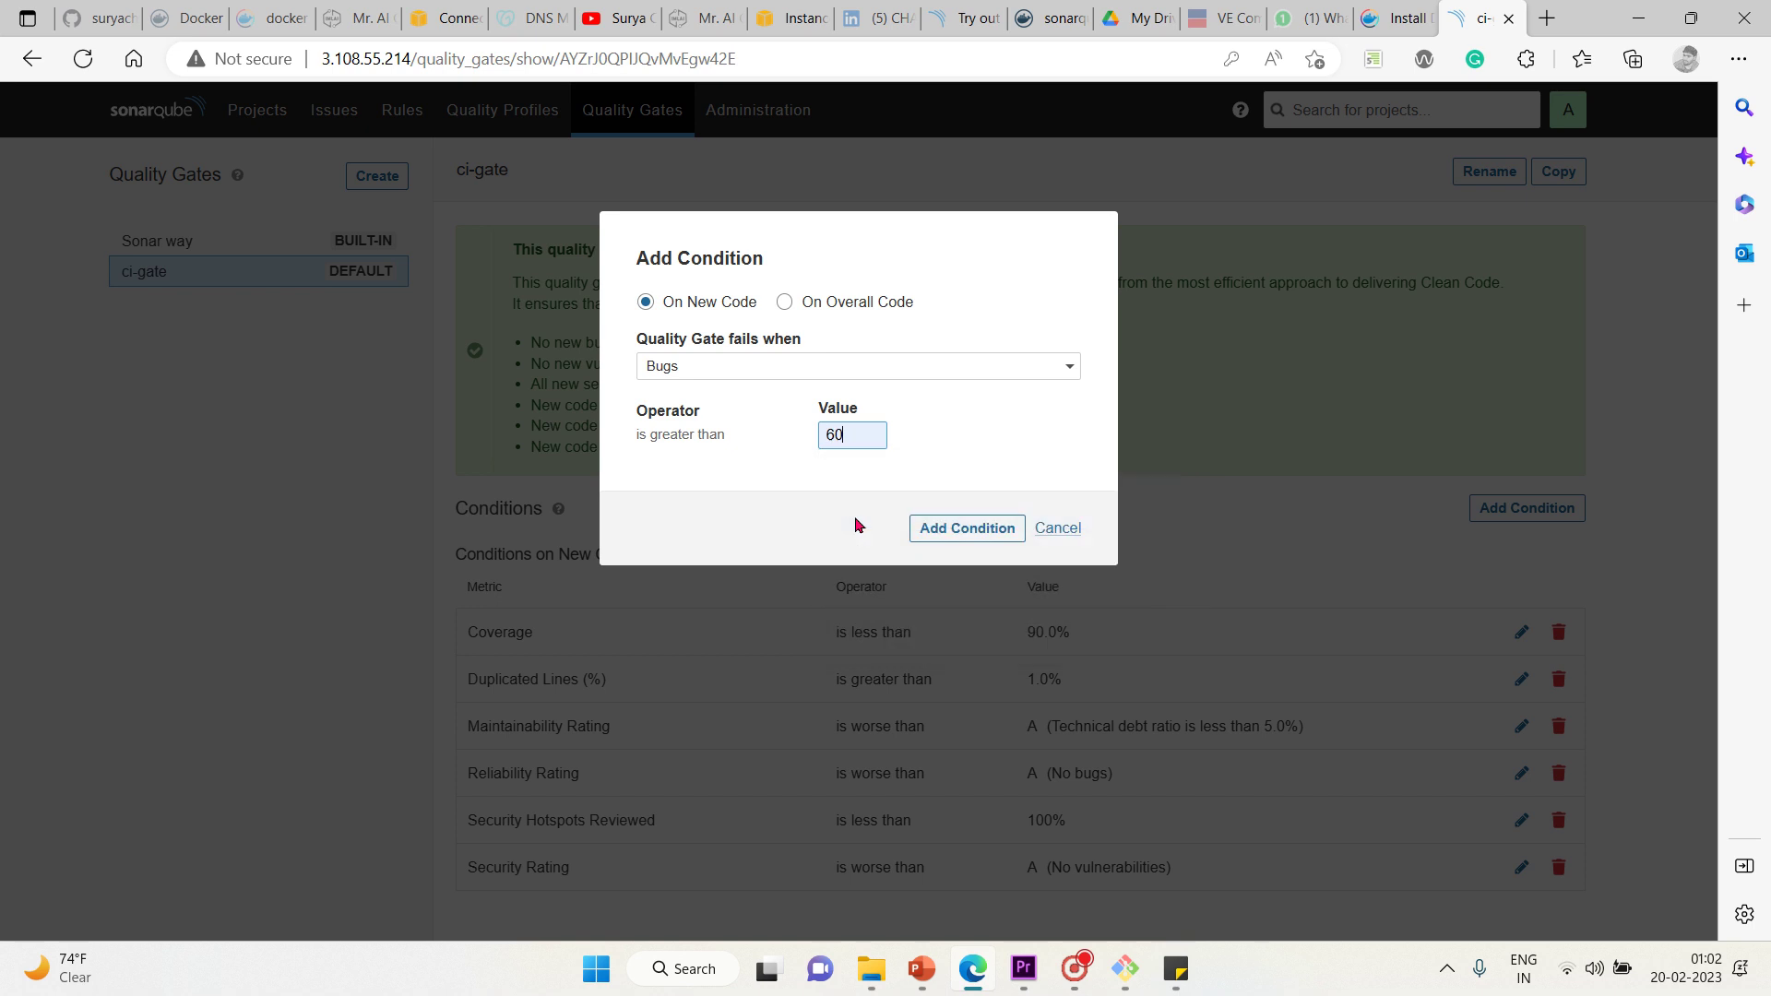
click(955, 538)
Connect to another open Wi-Fi network instead of OnePlus 9R, then confirm the Bugs condition
click(1571, 975)
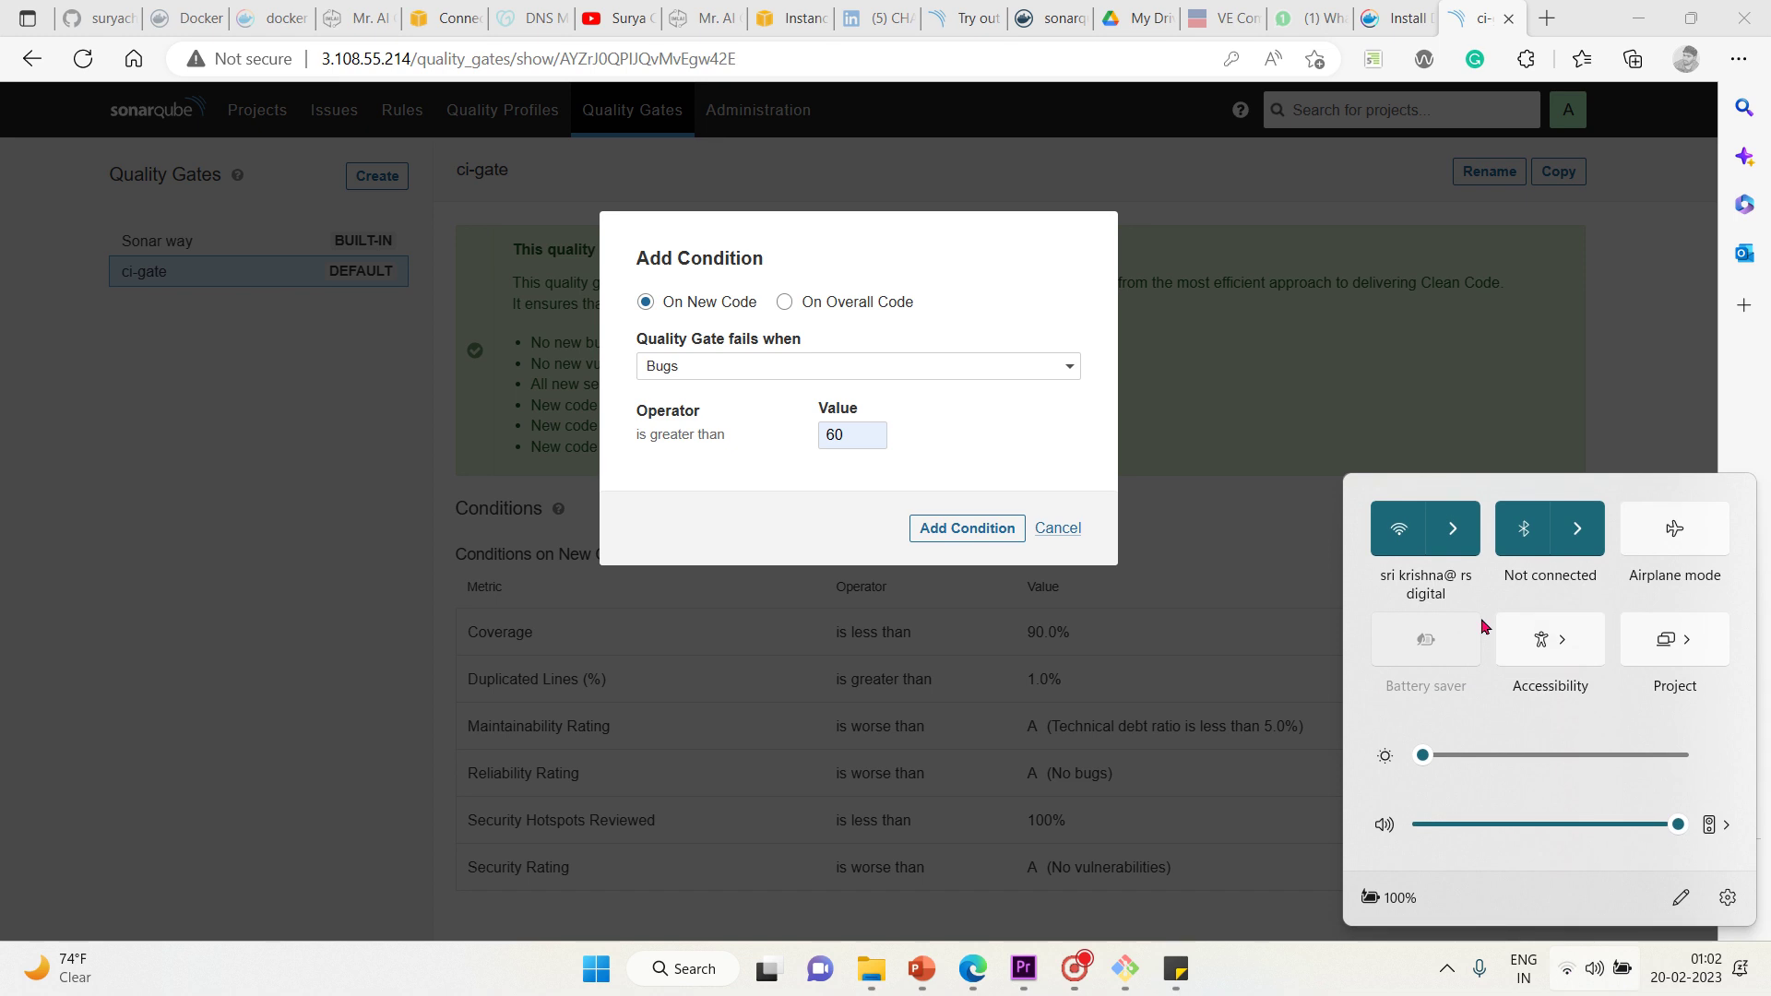
click(1467, 537)
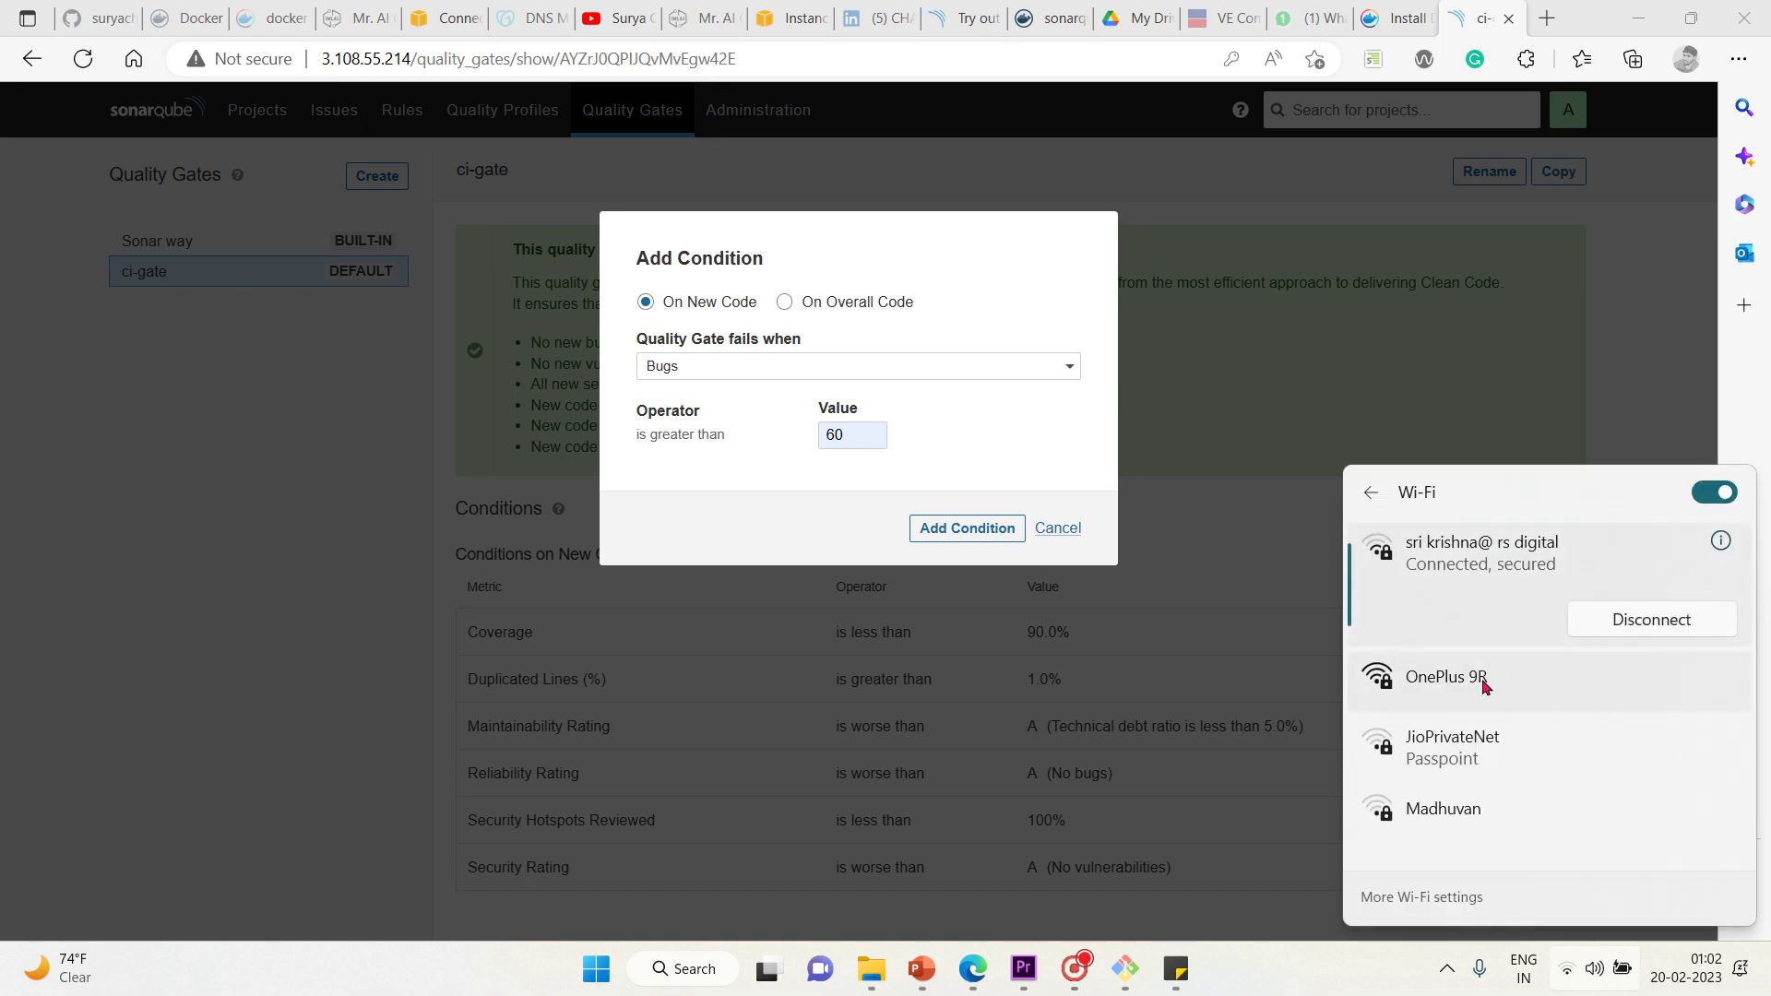
click(1442, 671)
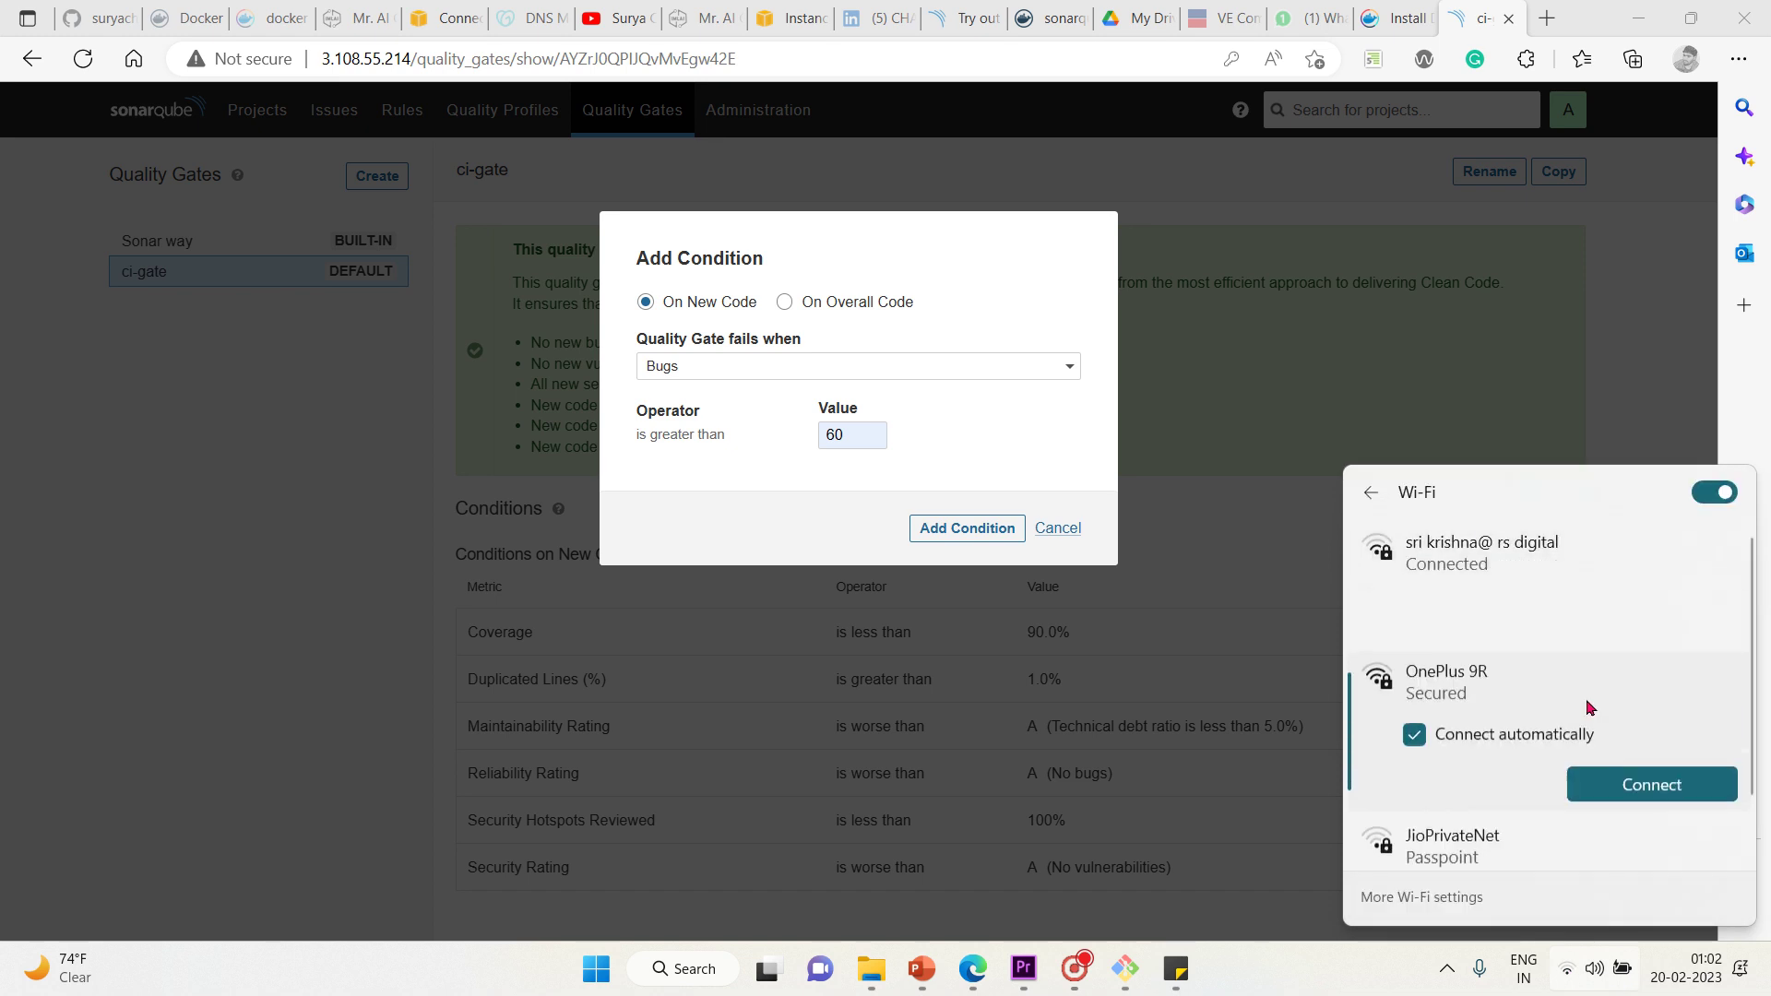
click(1637, 786)
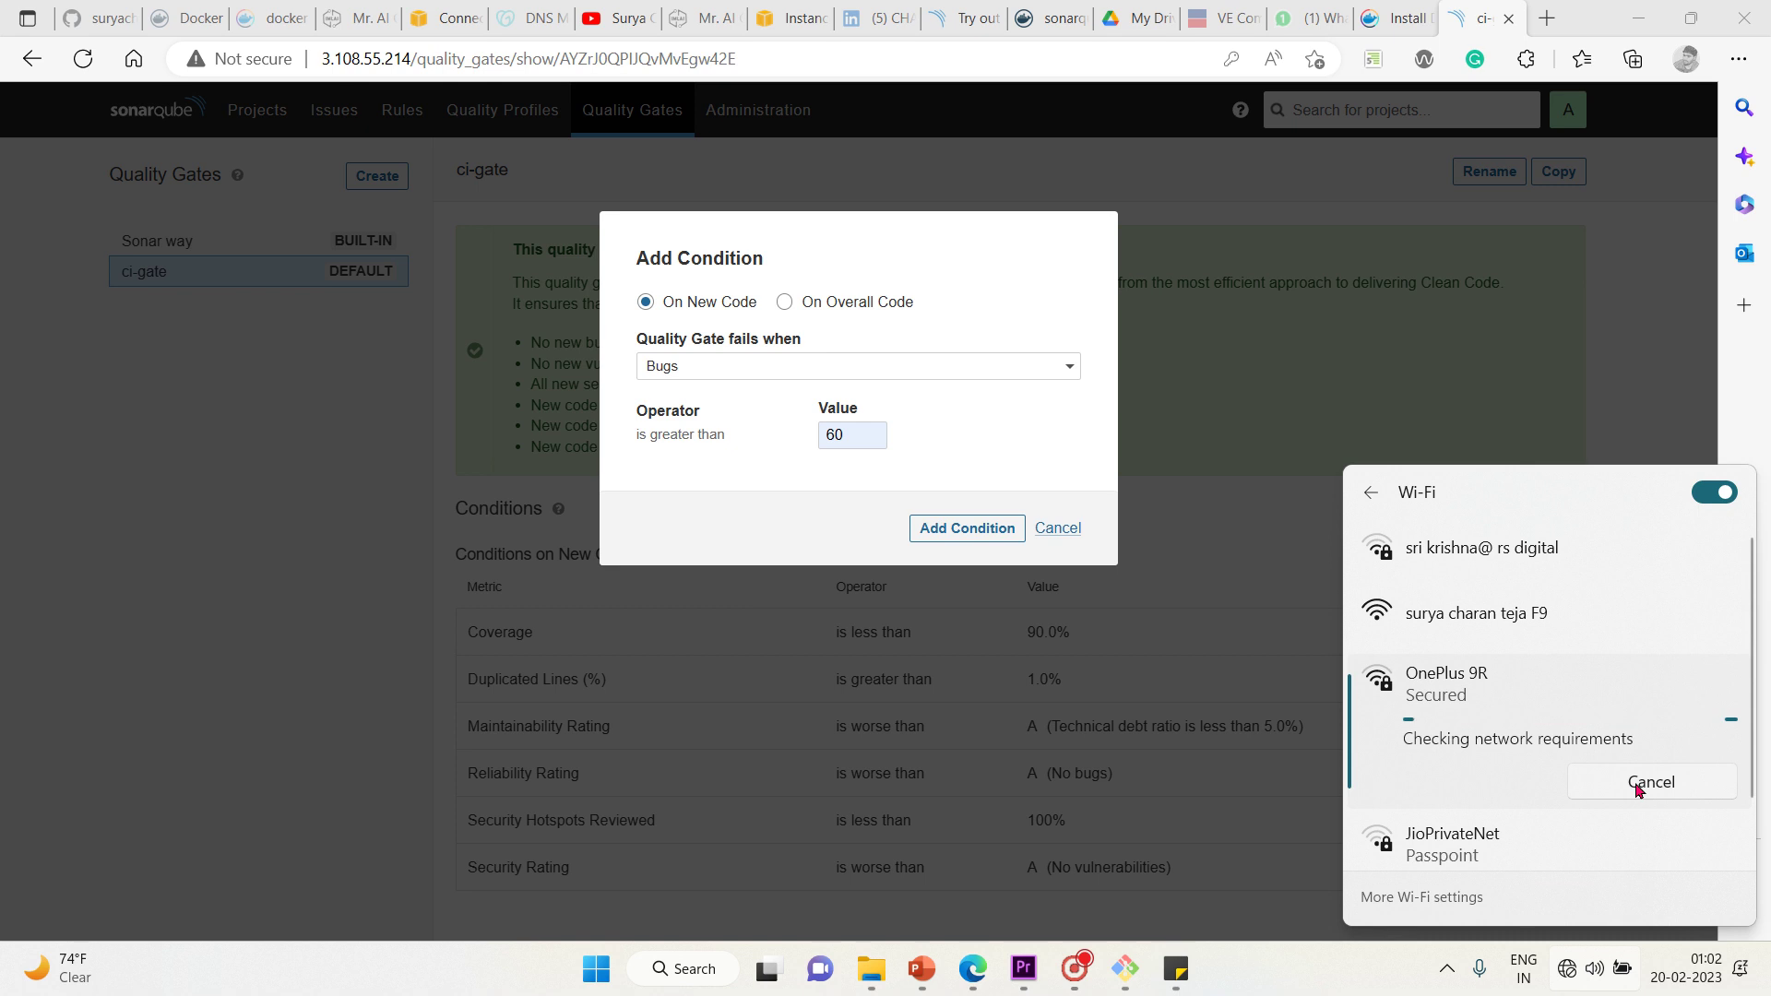
click(1537, 642)
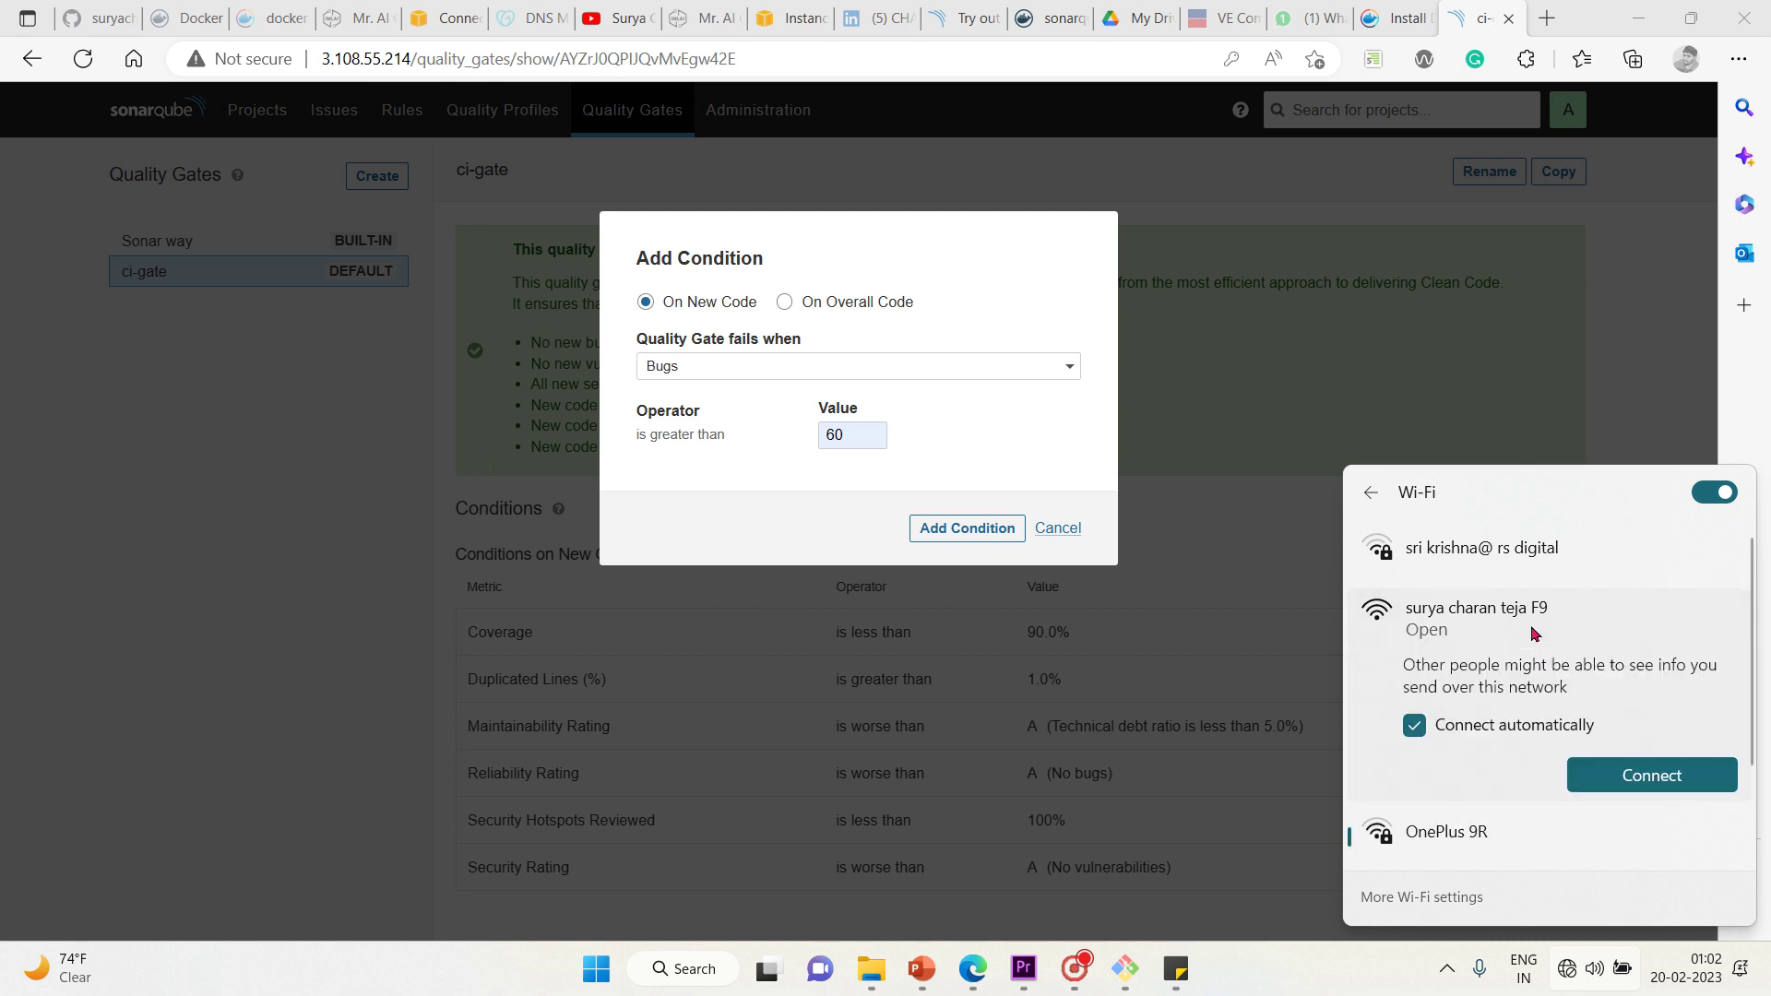
click(1612, 775)
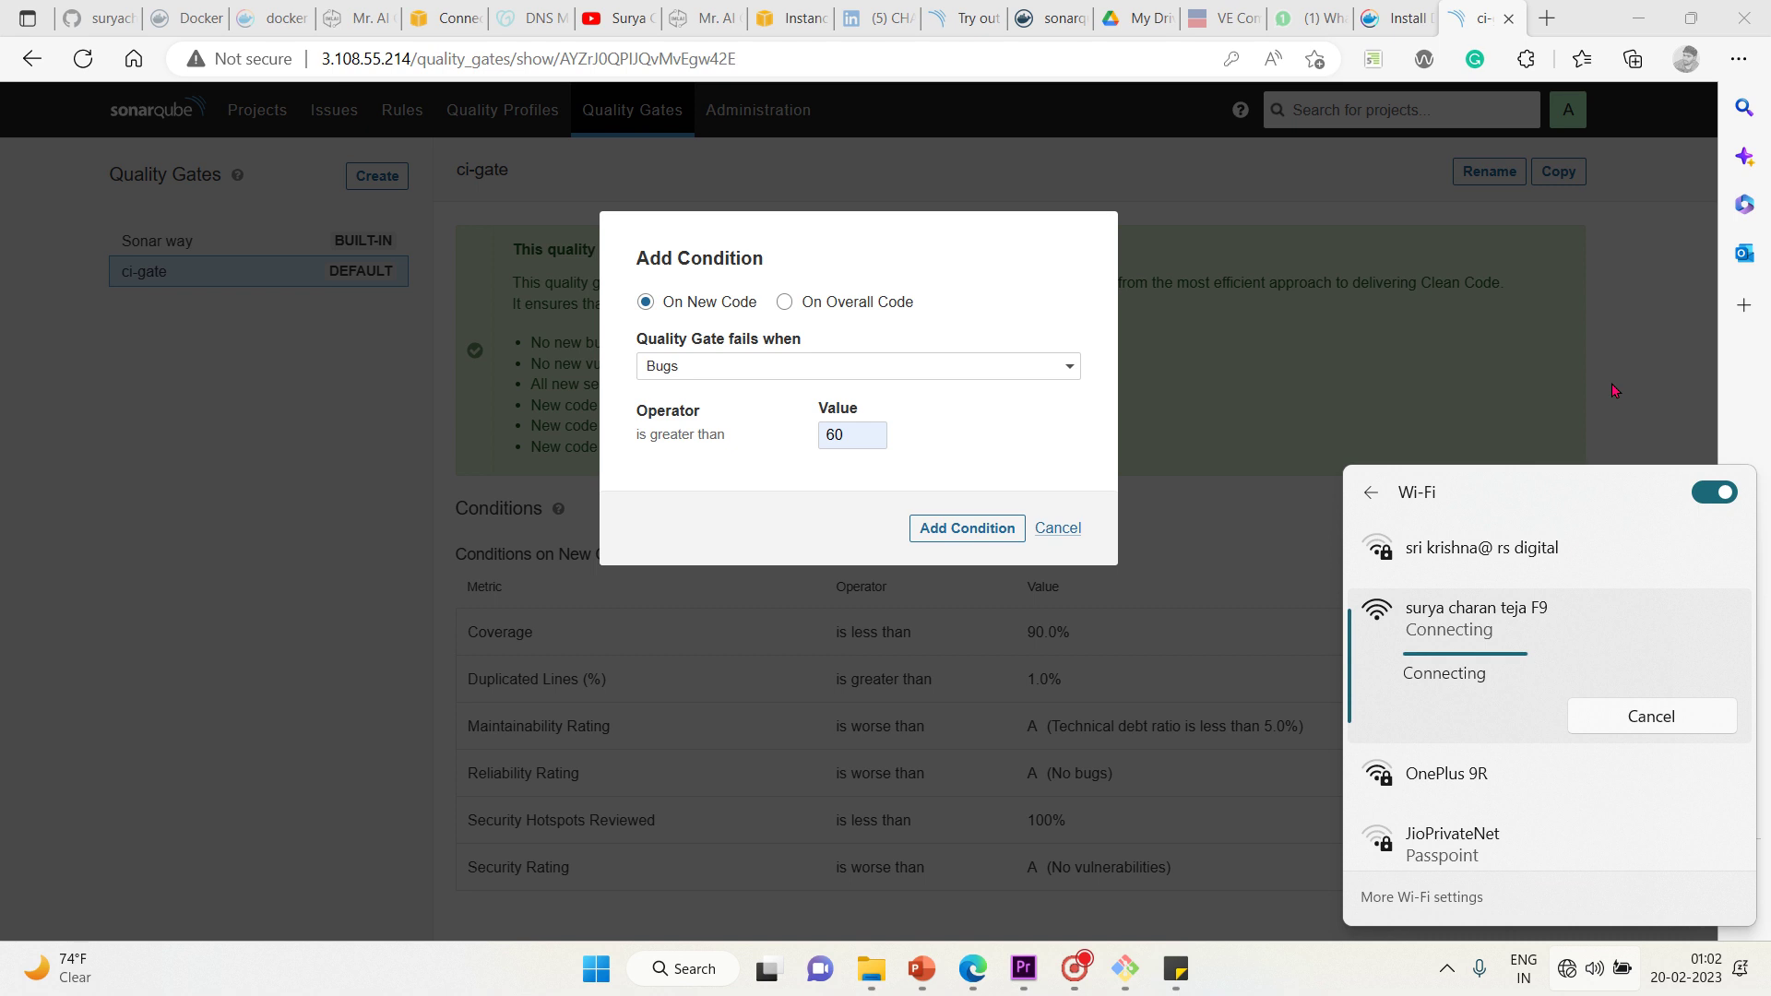
click(1615, 390)
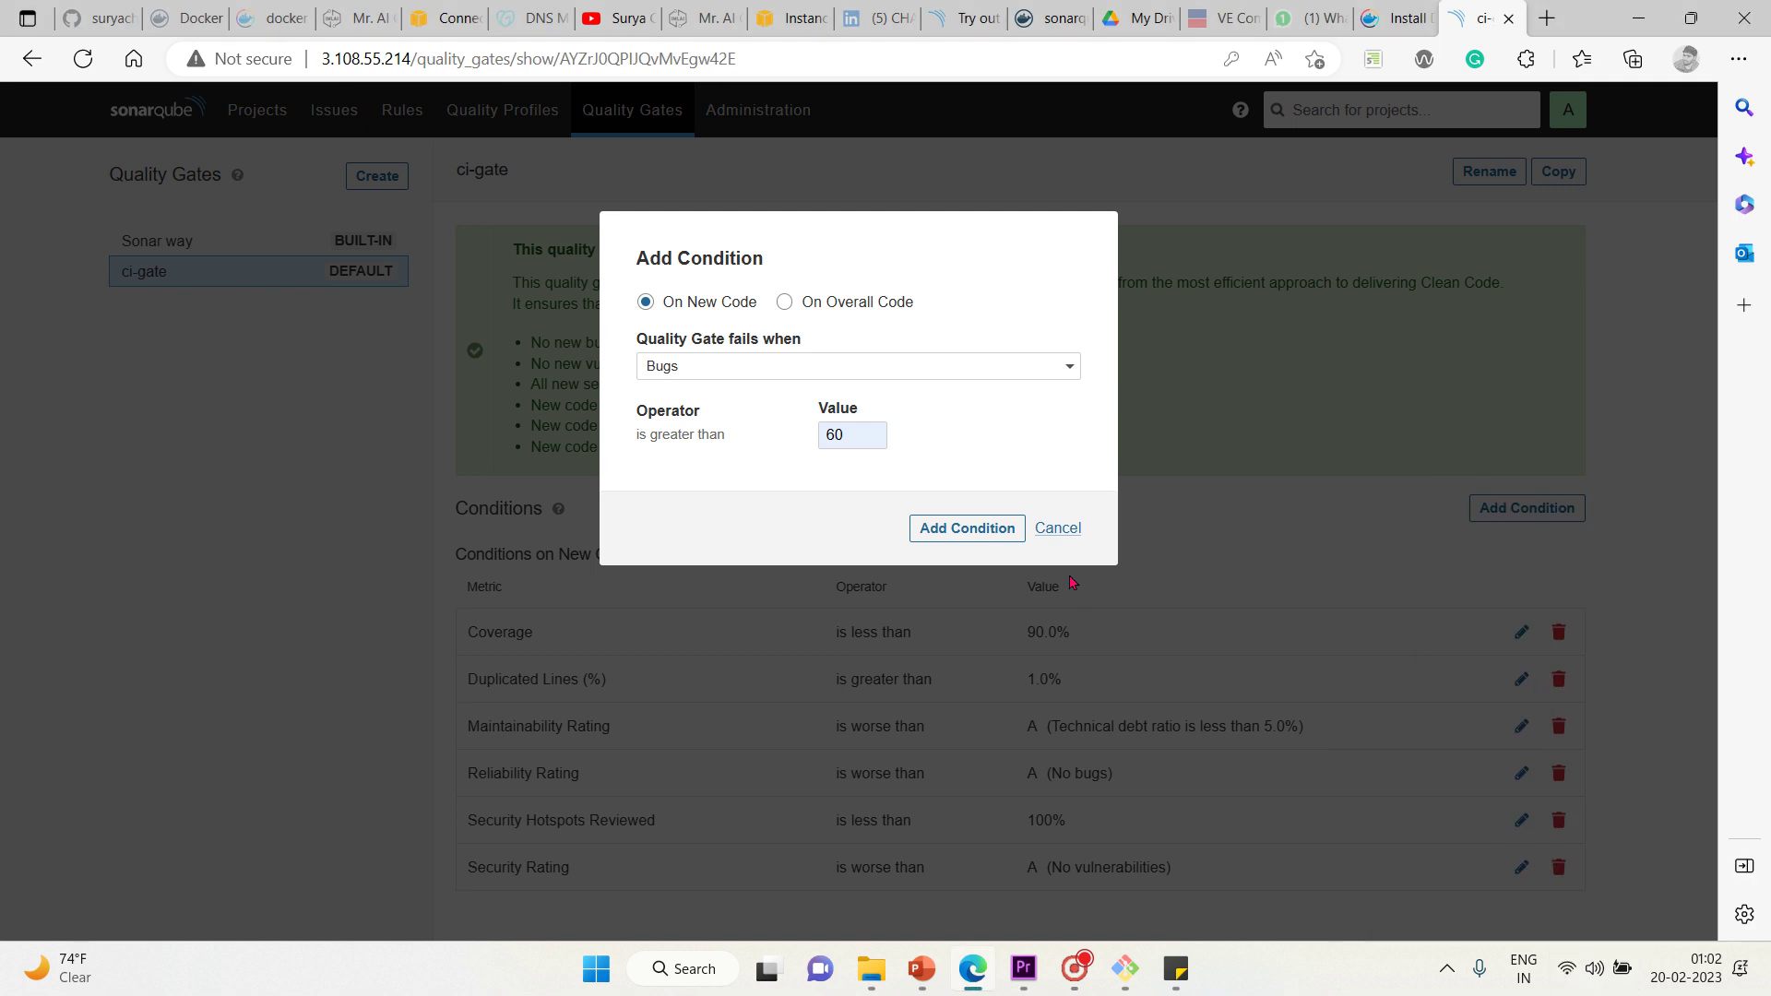
click(940, 528)
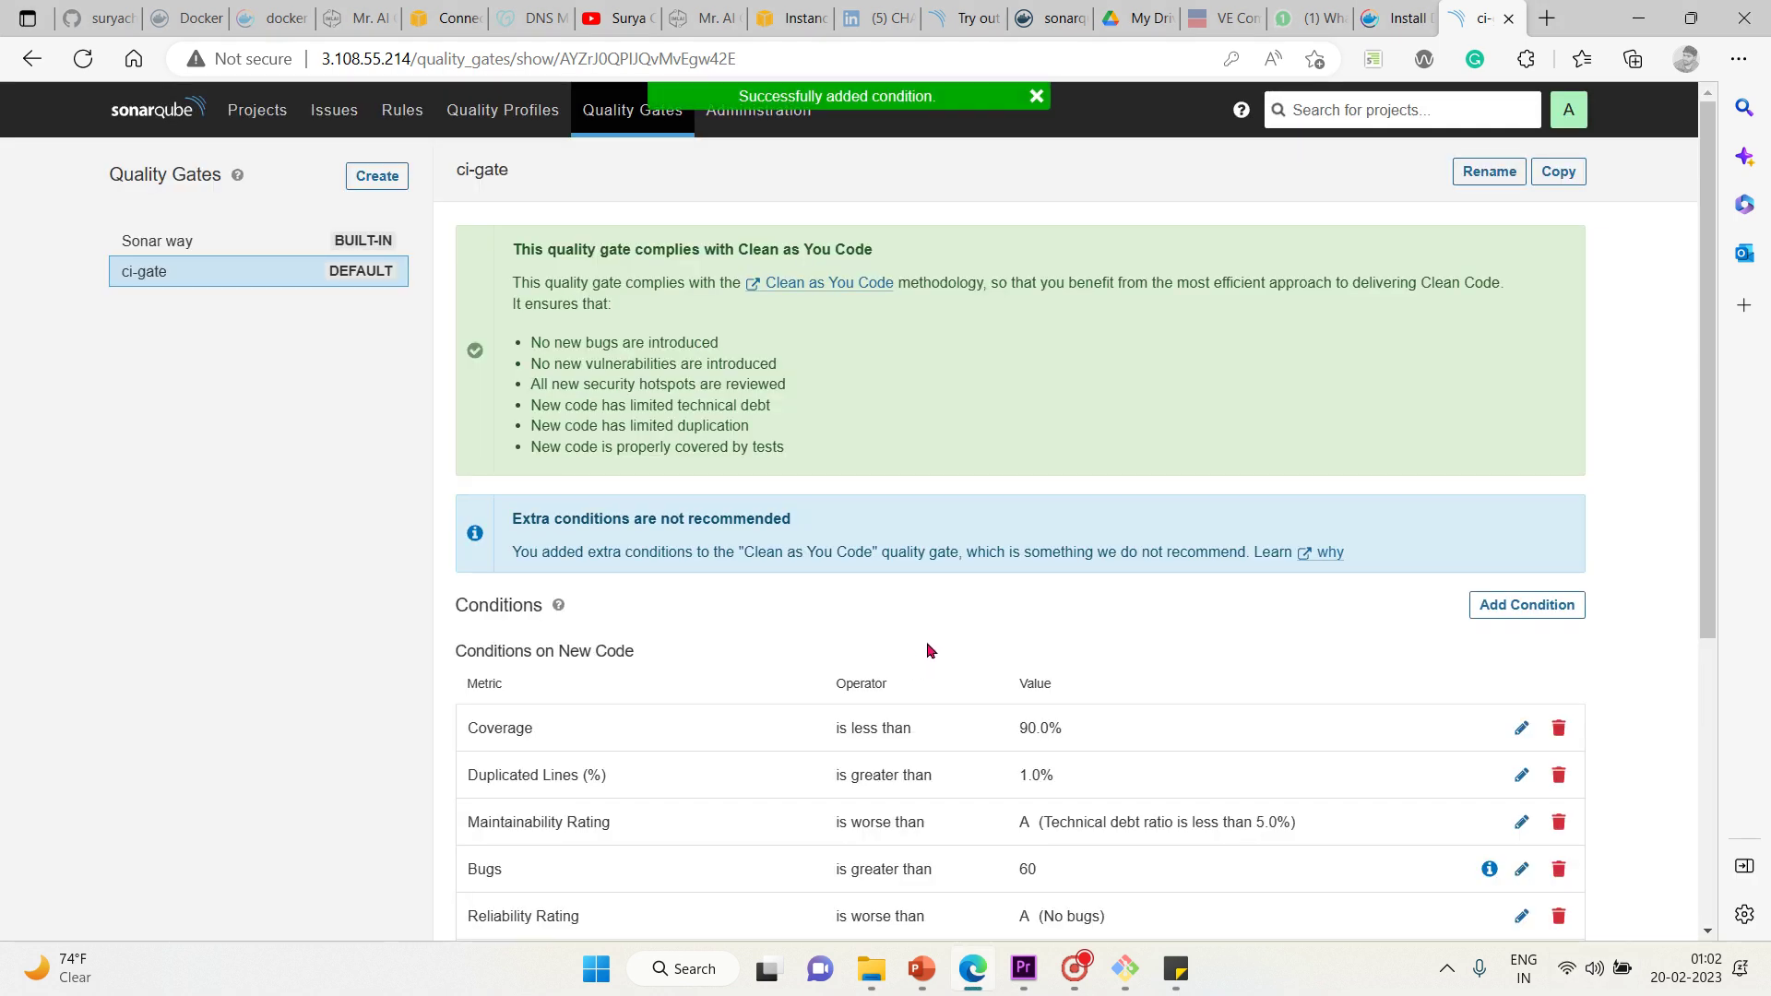
Review the seven new-code conditions, including Bugs greater than 60, in ci-gate's table
scroll(977, 610, down, 2)
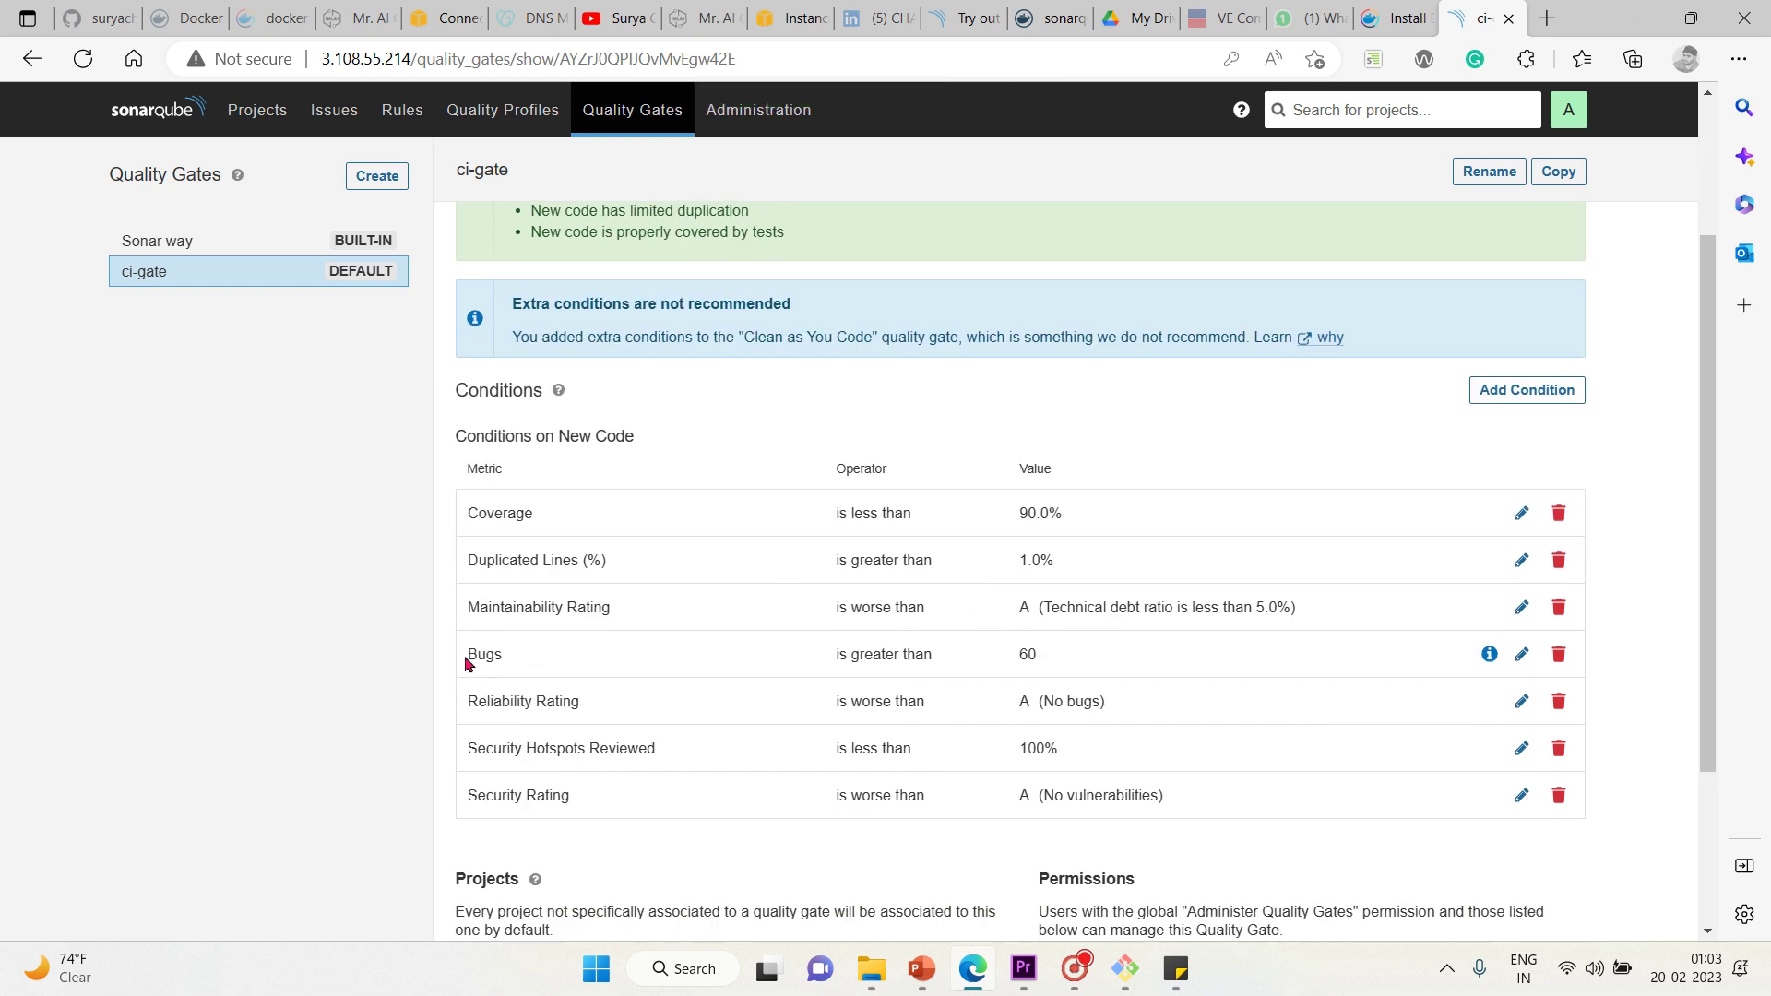
drag(466, 657, 478, 657)
drag(700, 657, 1123, 664)
drag(1340, 681, 1436, 643)
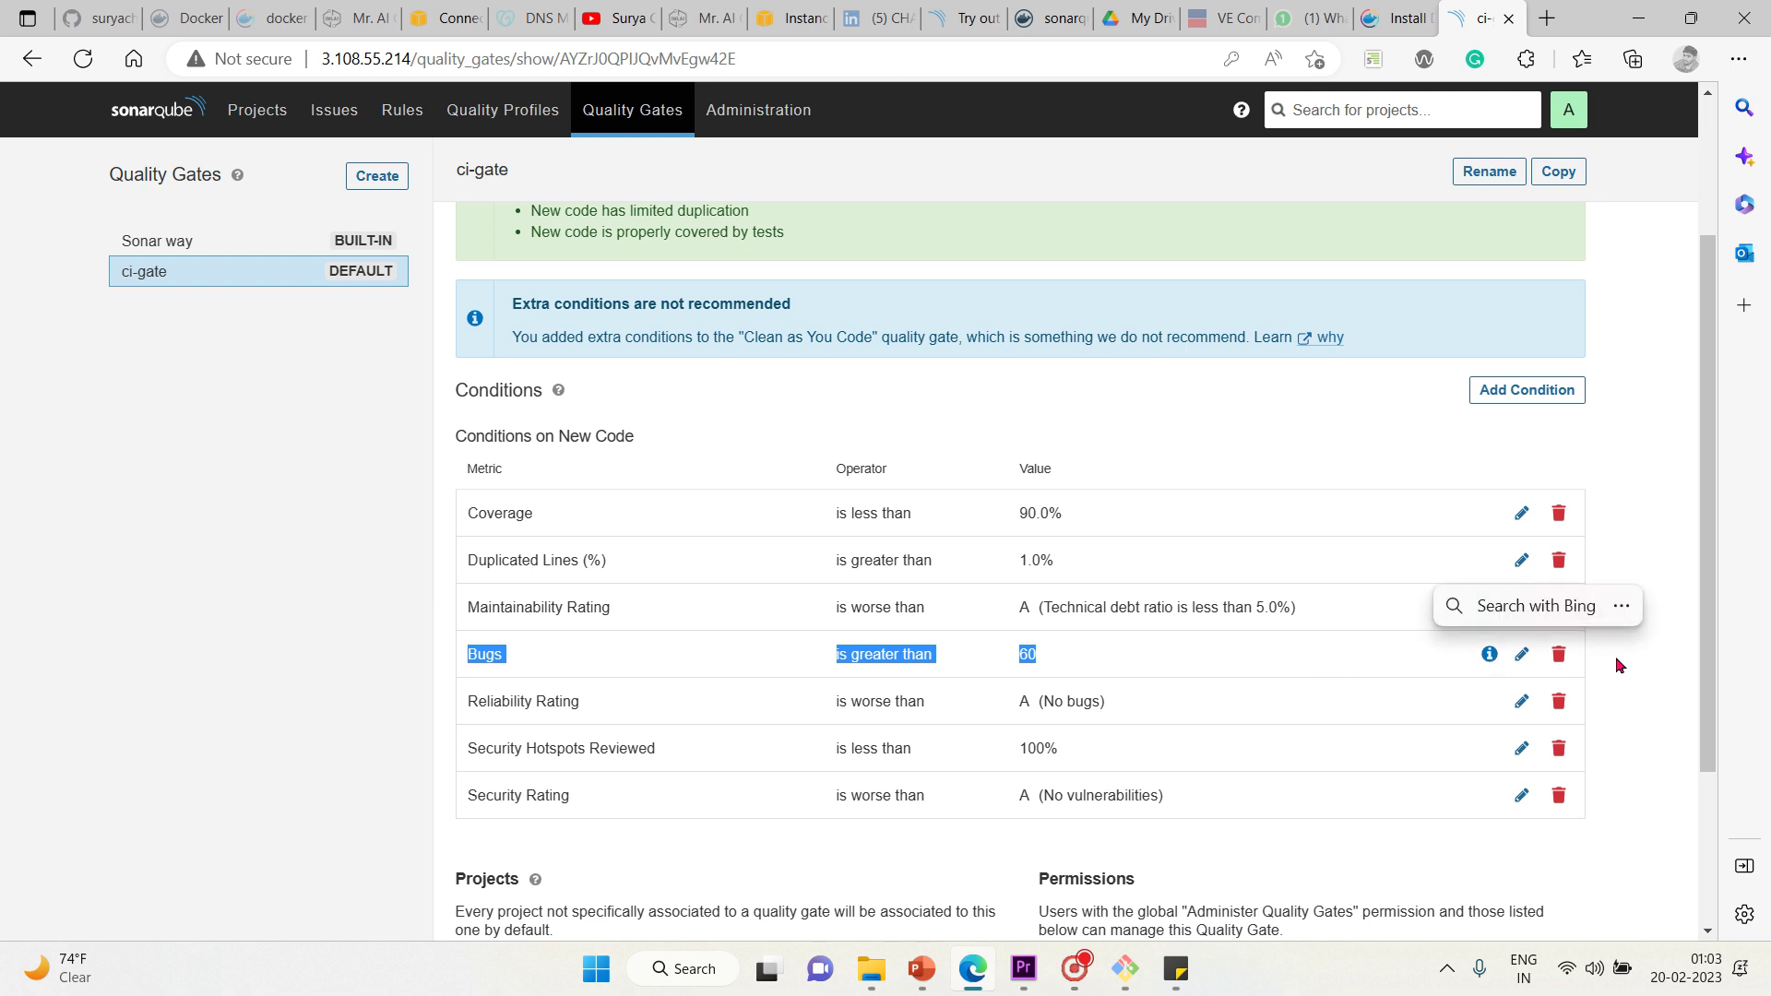
drag(1621, 664, 1495, 656)
mouse_move(1492, 656)
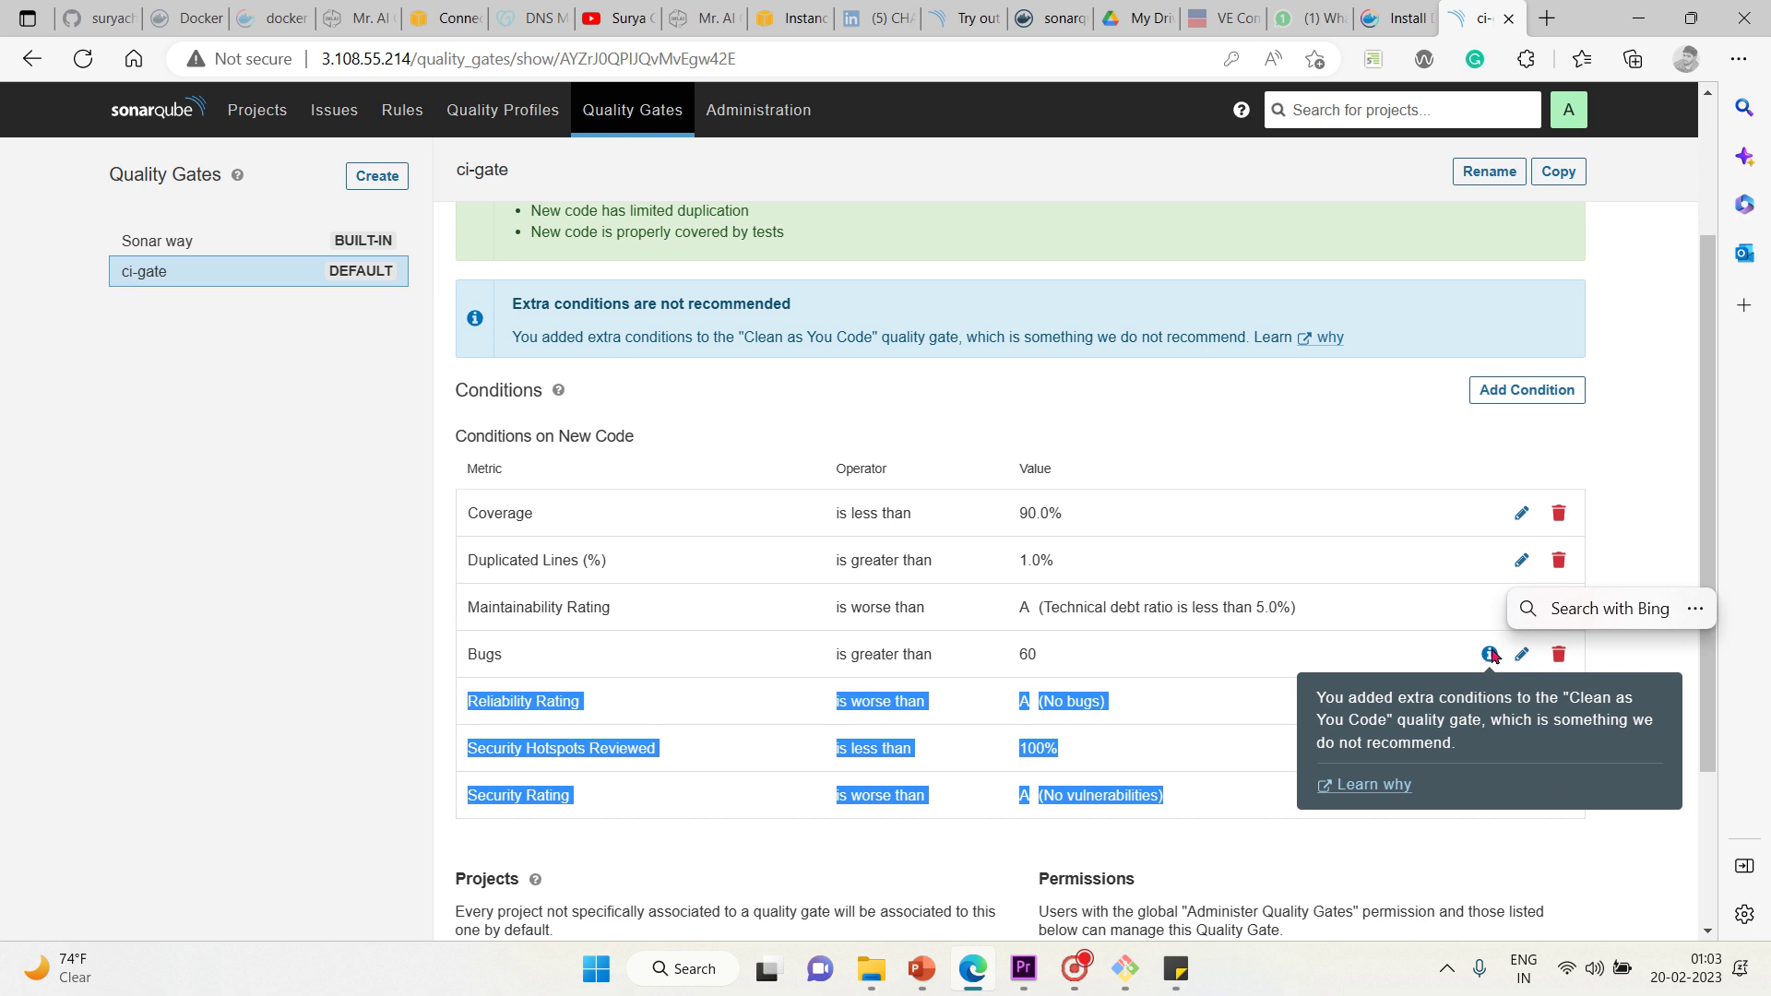
click(1661, 523)
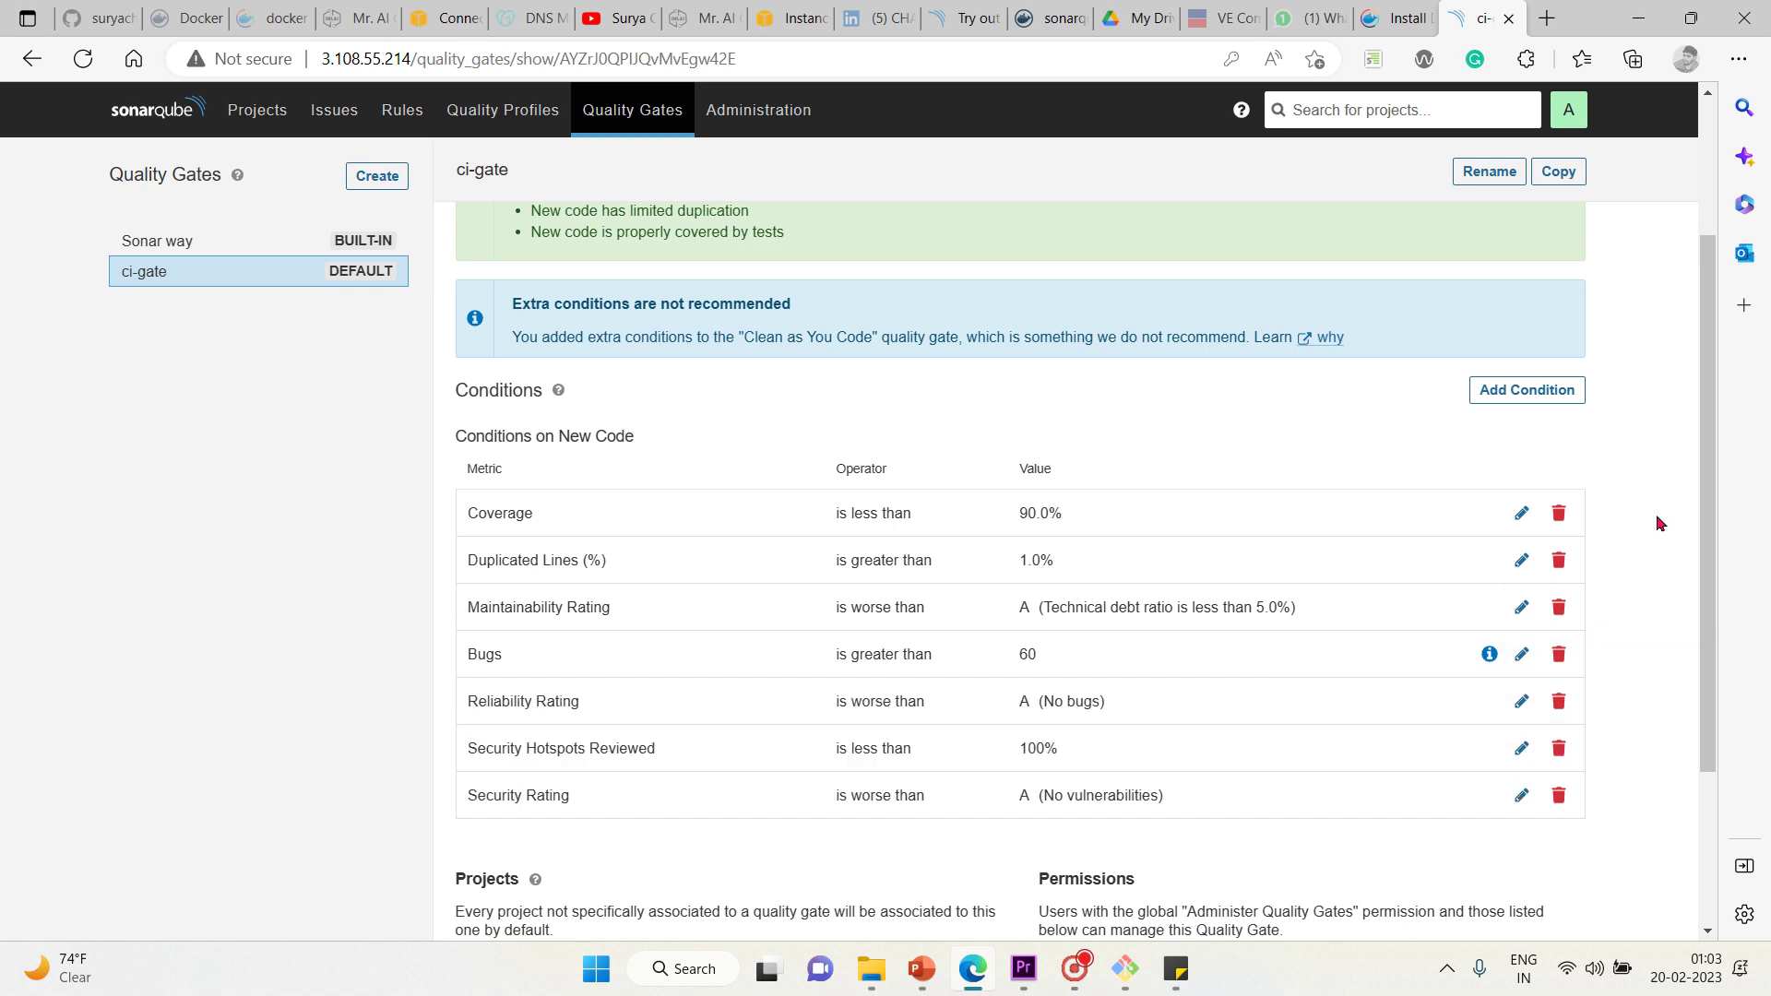
Add an overall-code Comment Lines condition that fails when less than 60
click(1549, 398)
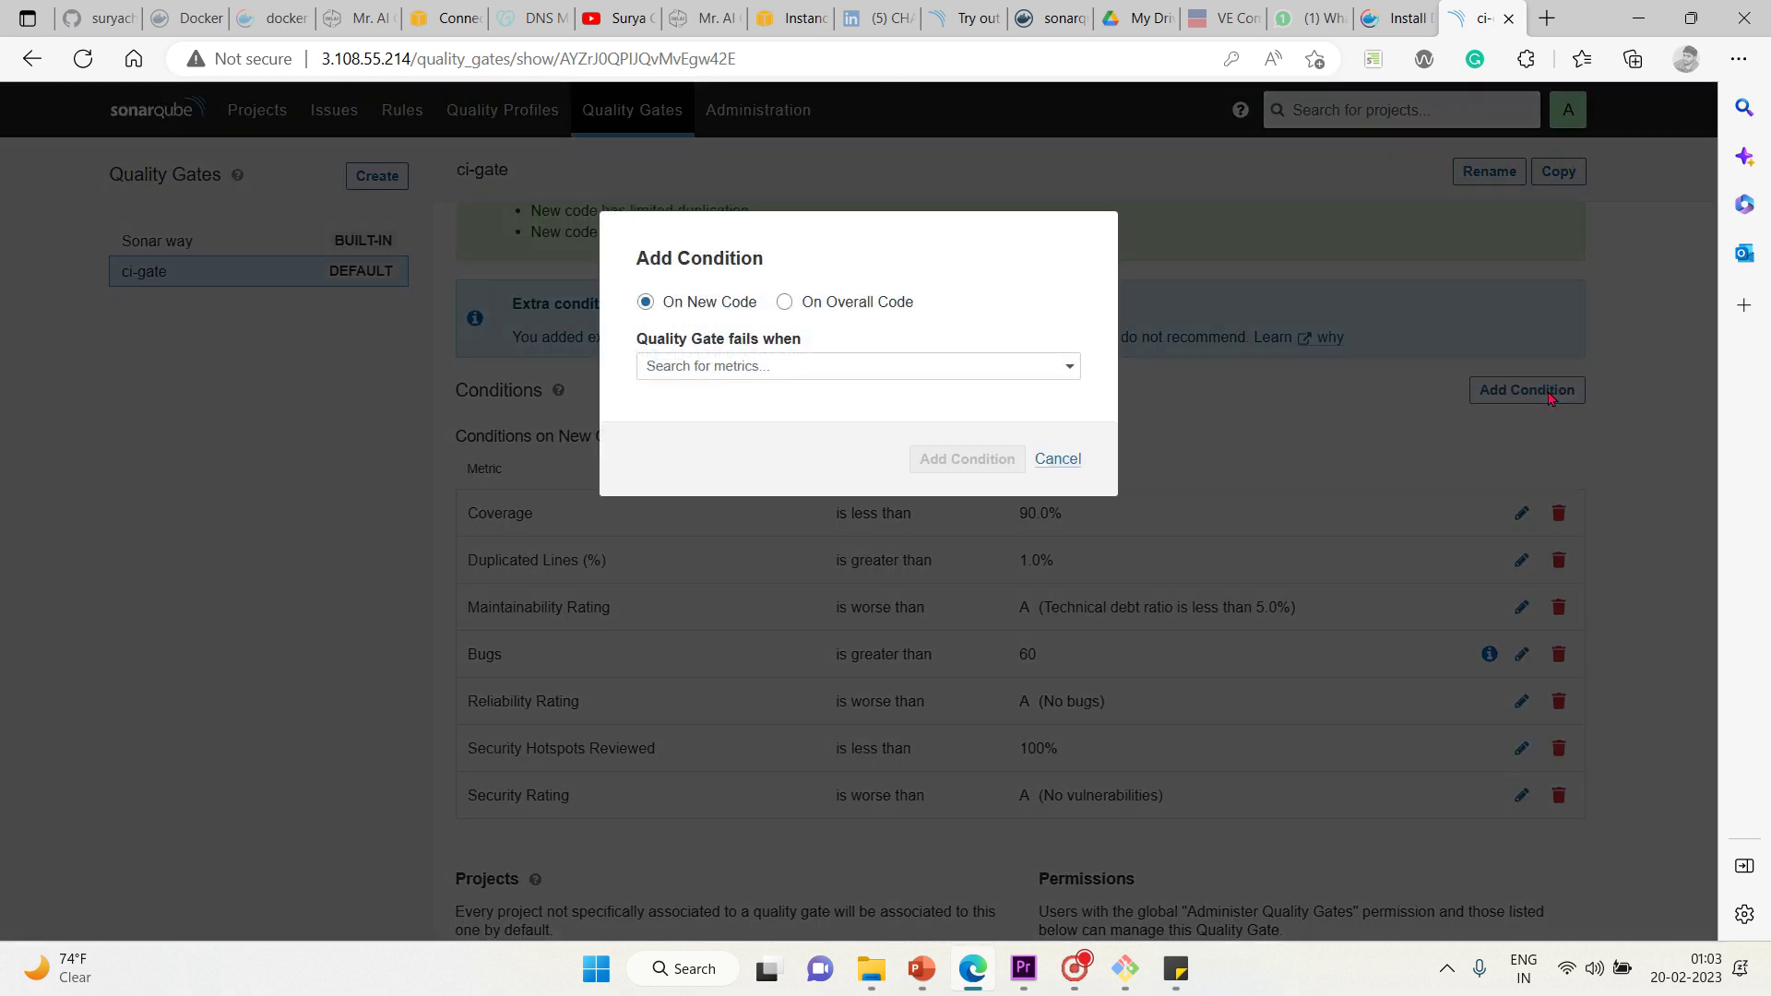
click(785, 303)
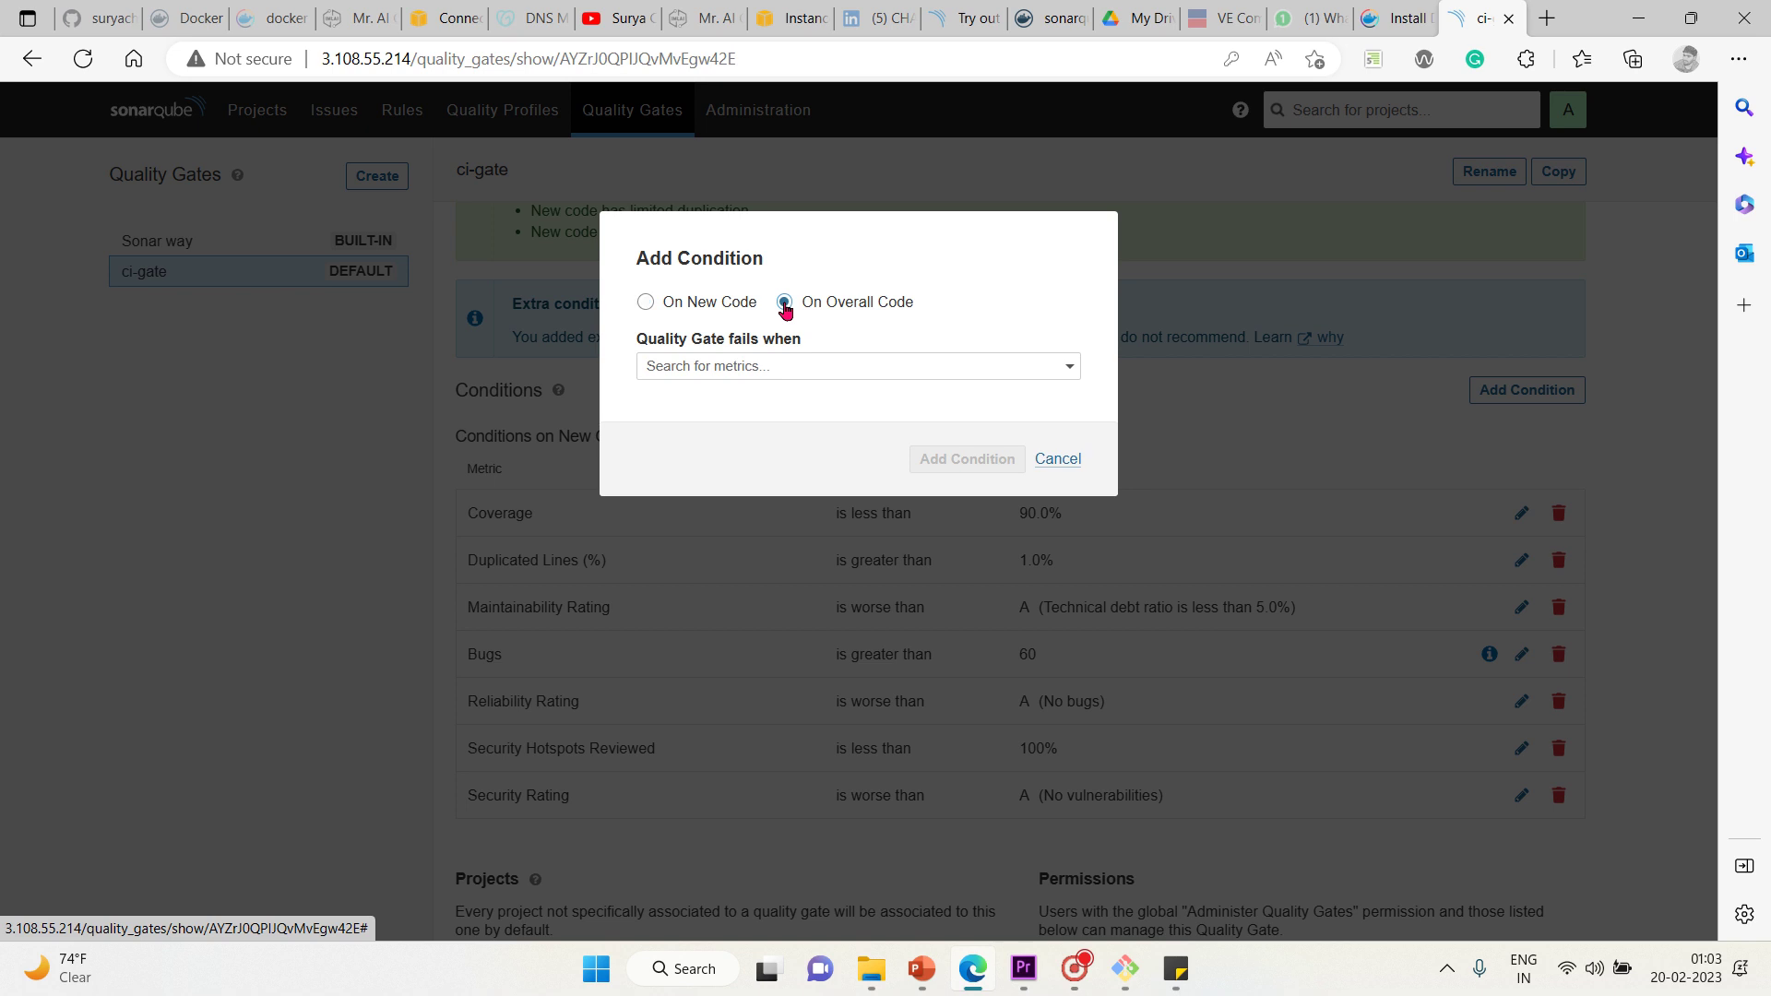
click(773, 372)
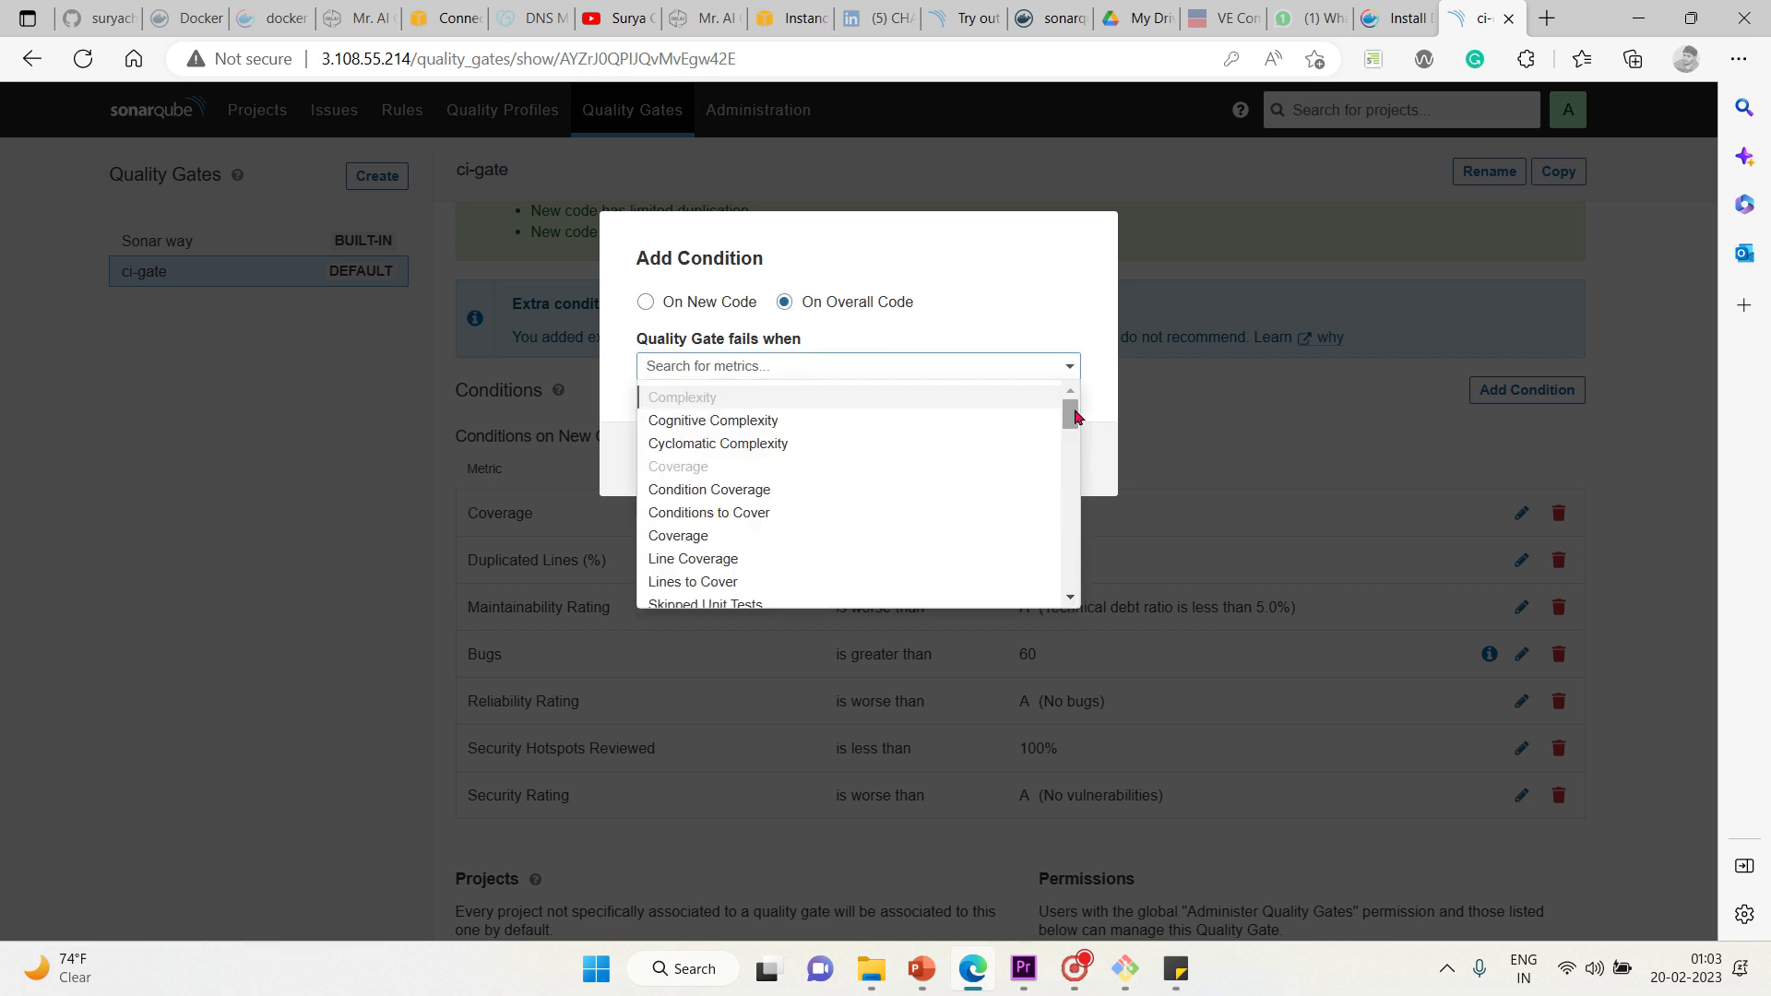
drag(1089, 418, 1073, 565)
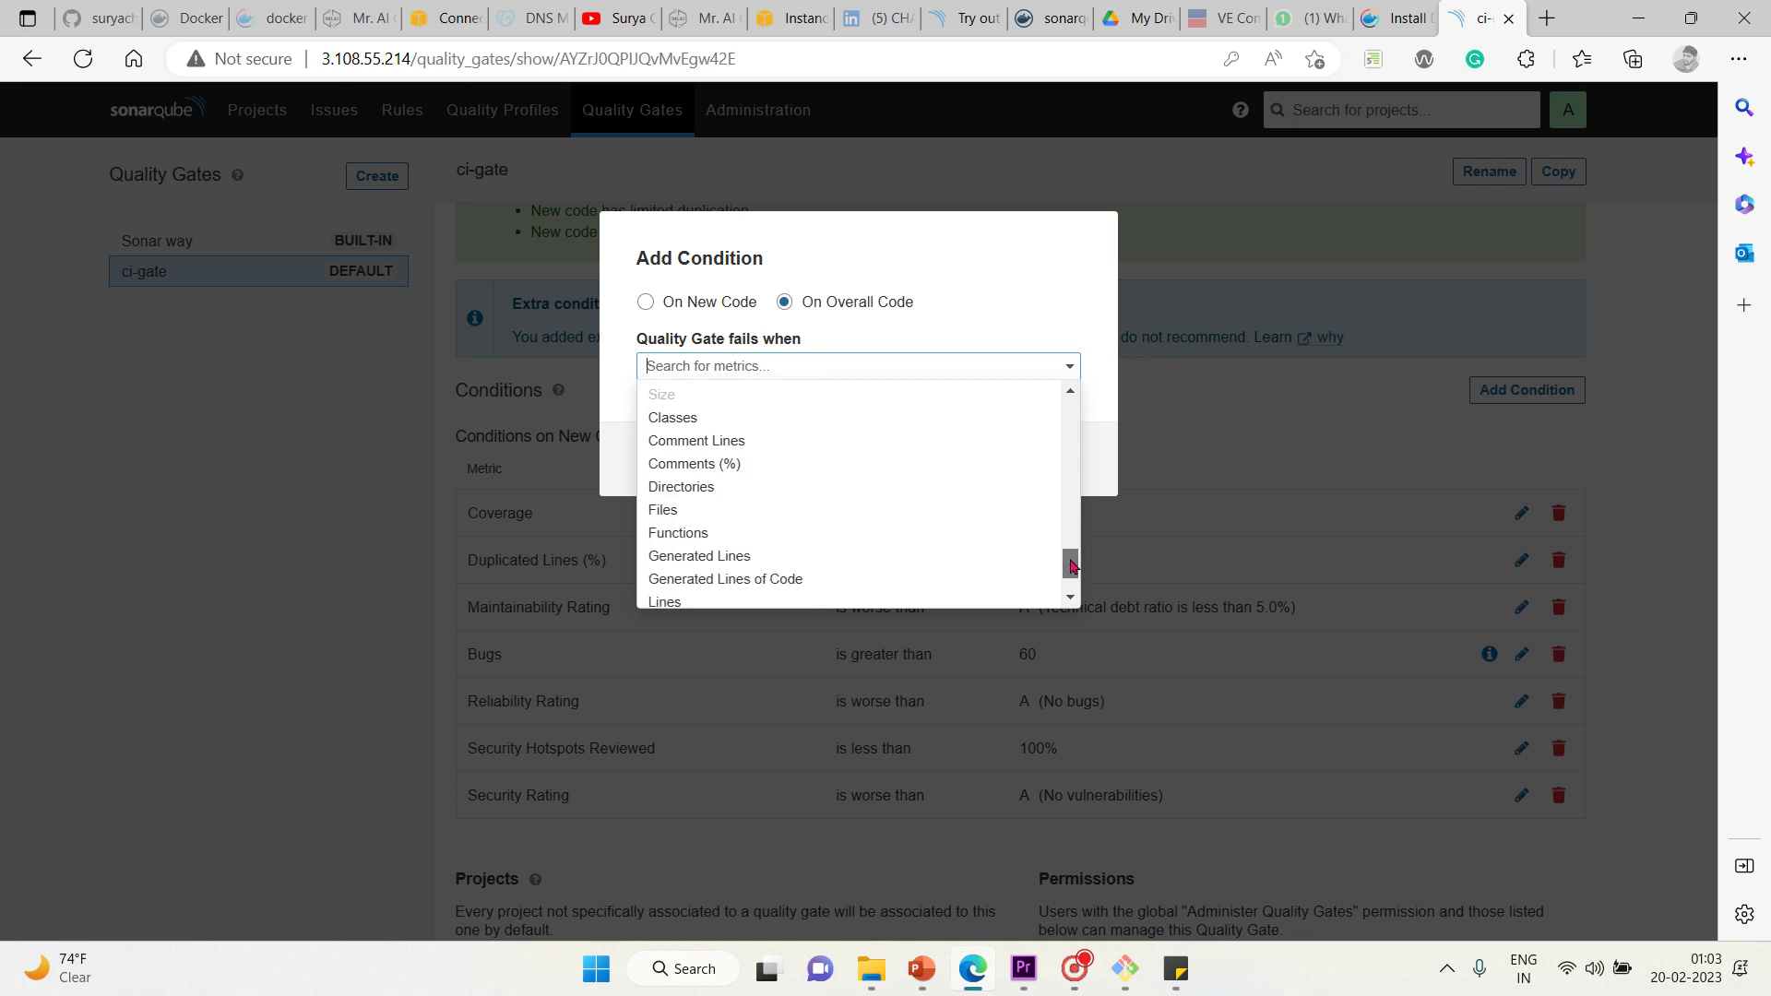
click(866, 440)
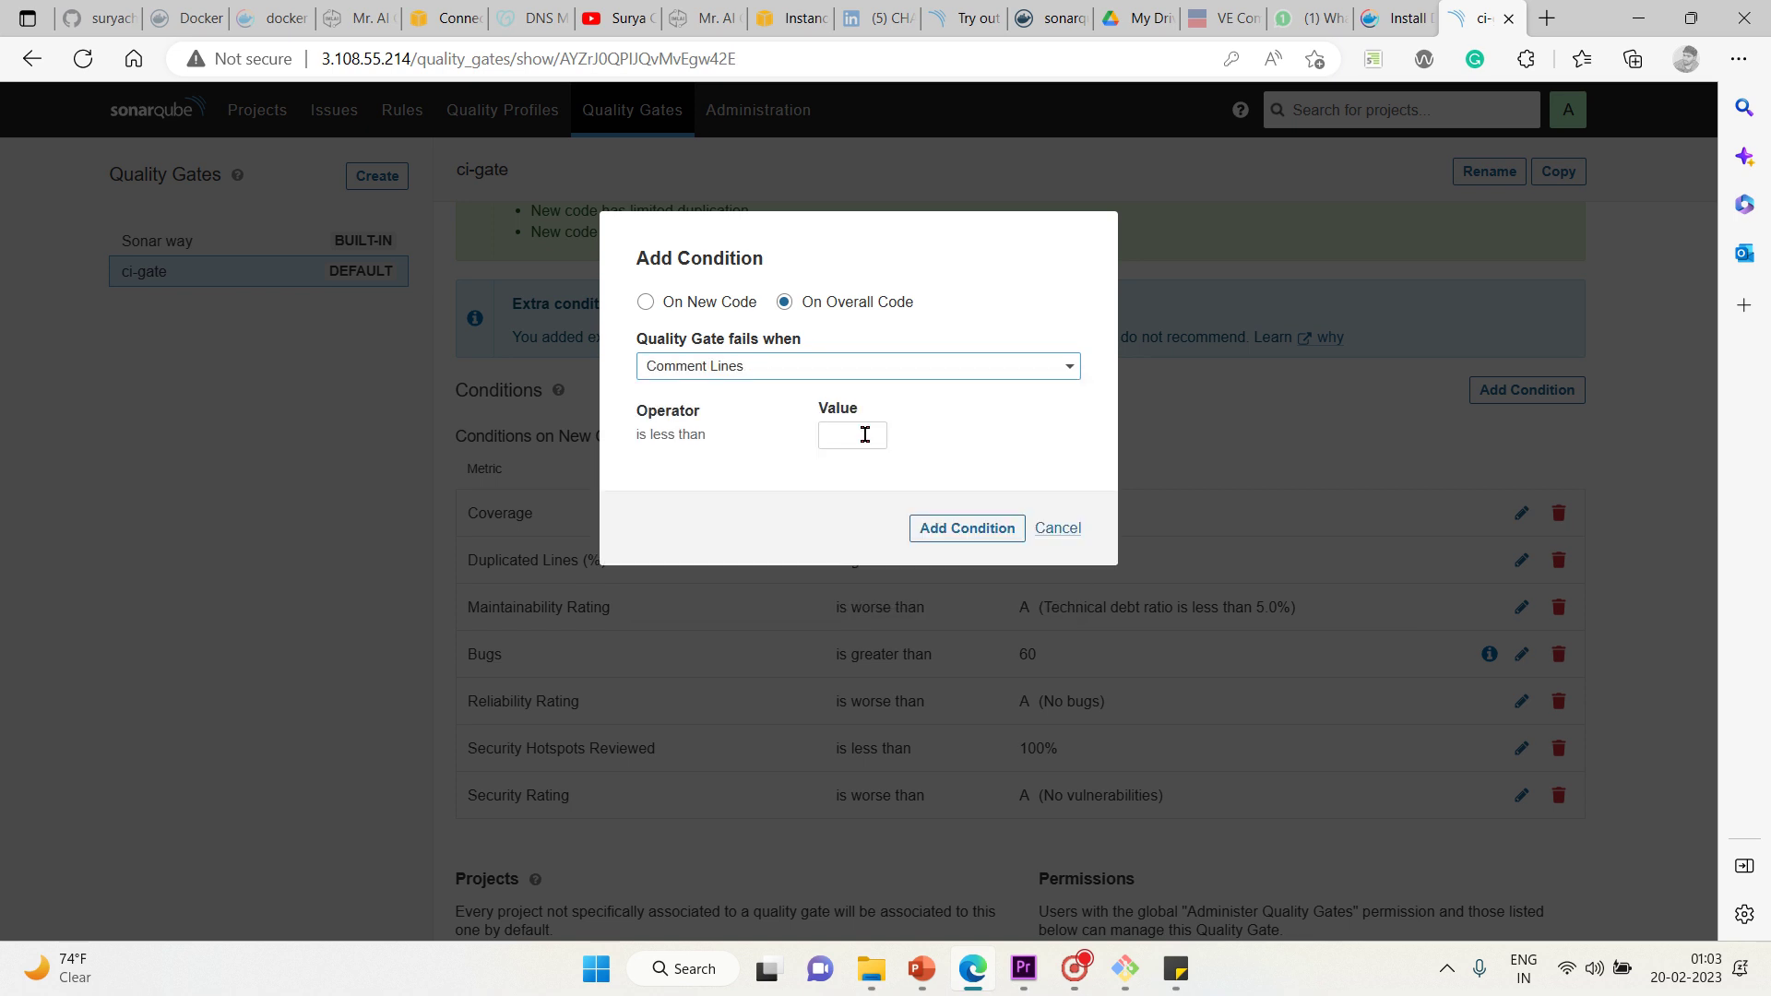
click(866, 434)
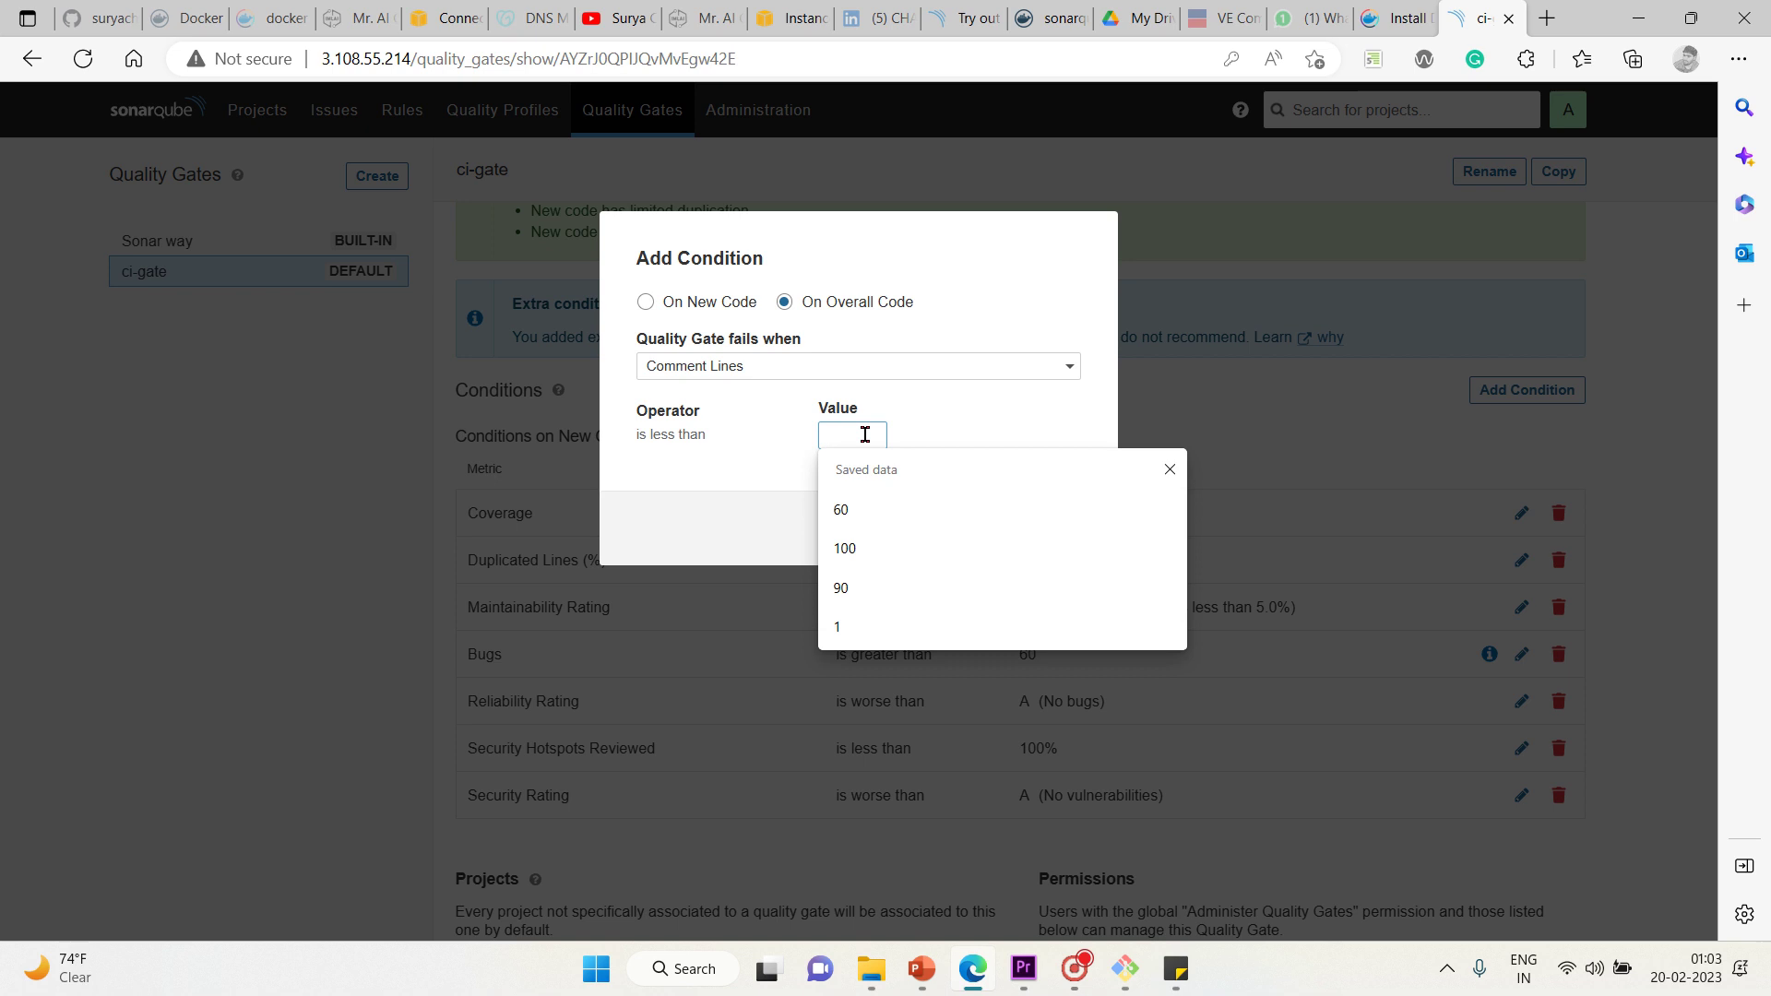
click(848, 522)
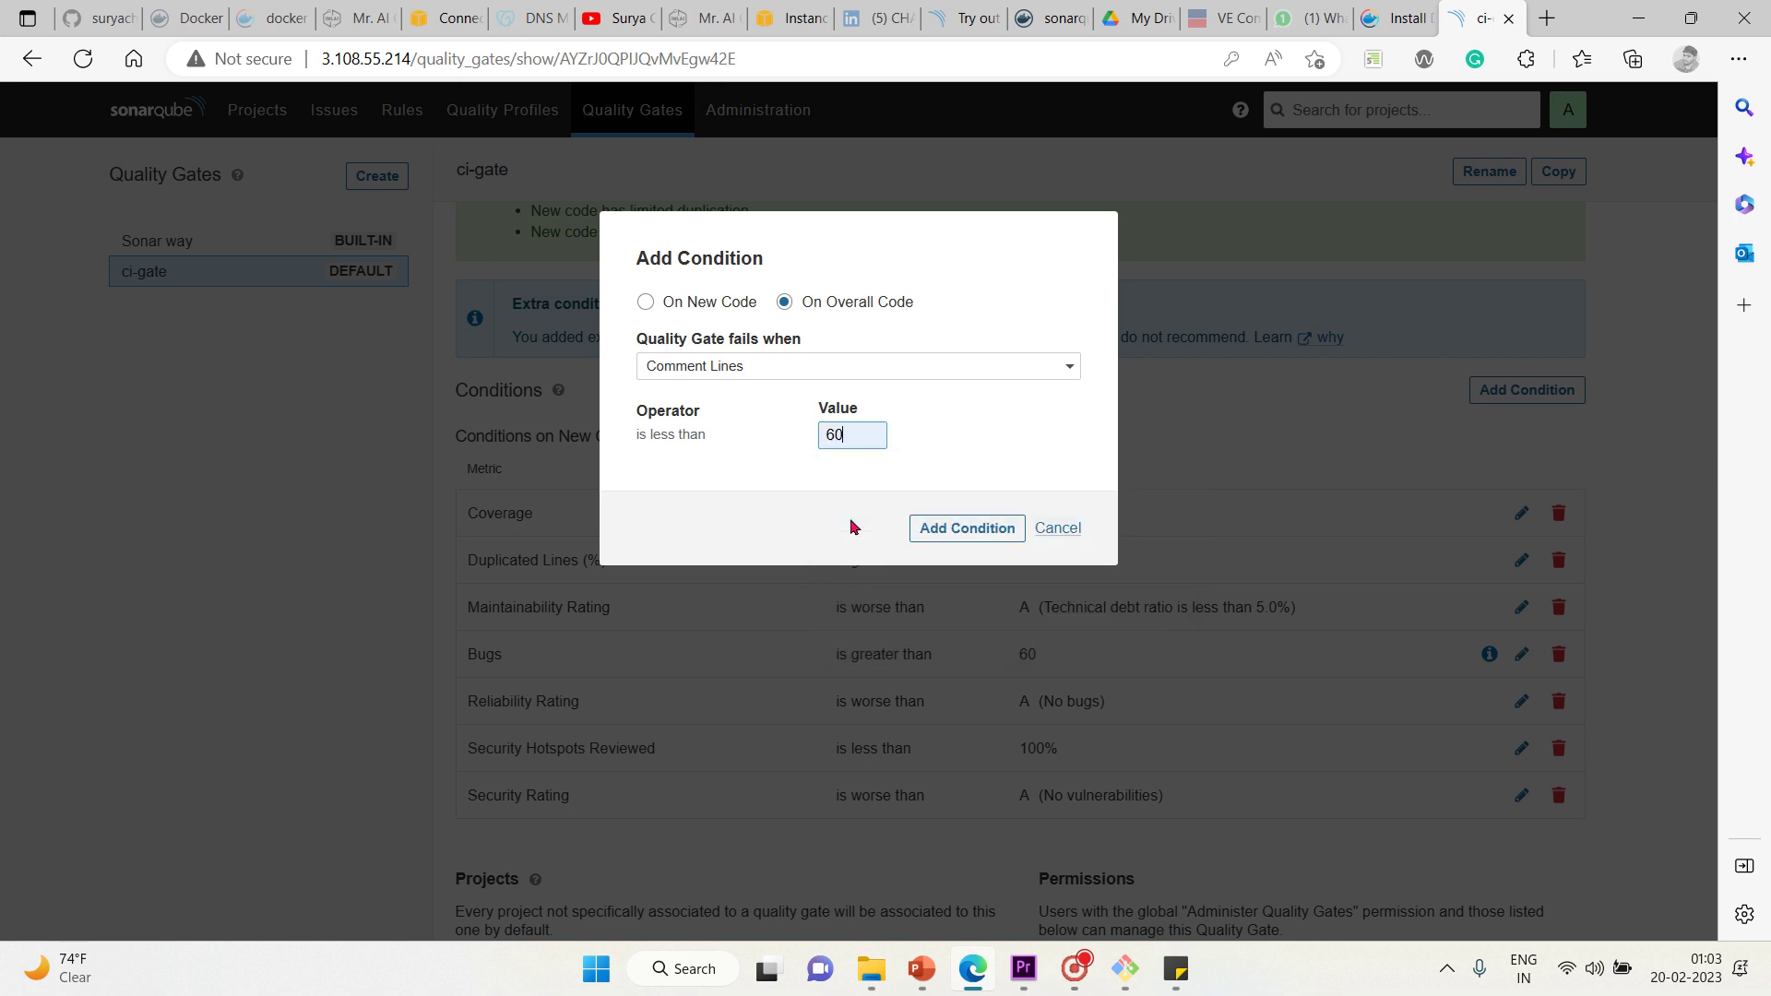
click(960, 526)
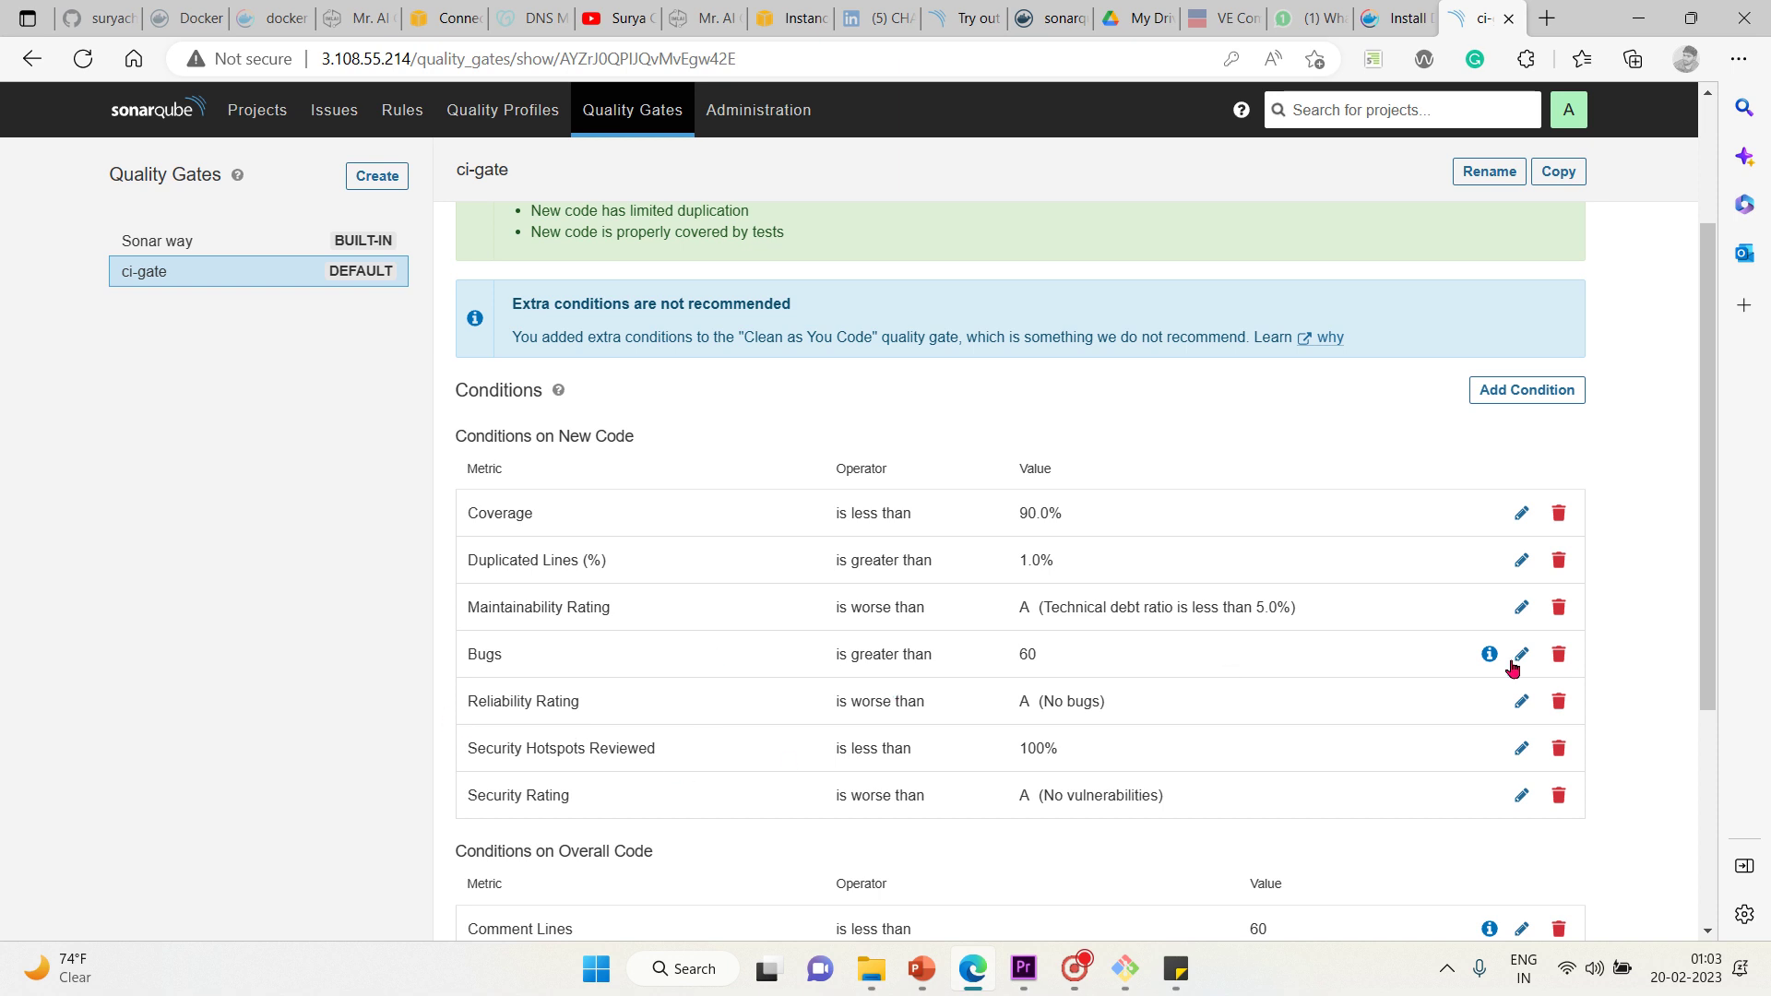
Review ci-gate's new-code and Comment Lines conditions, then go to Administration
scroll(1629, 712, down, 4)
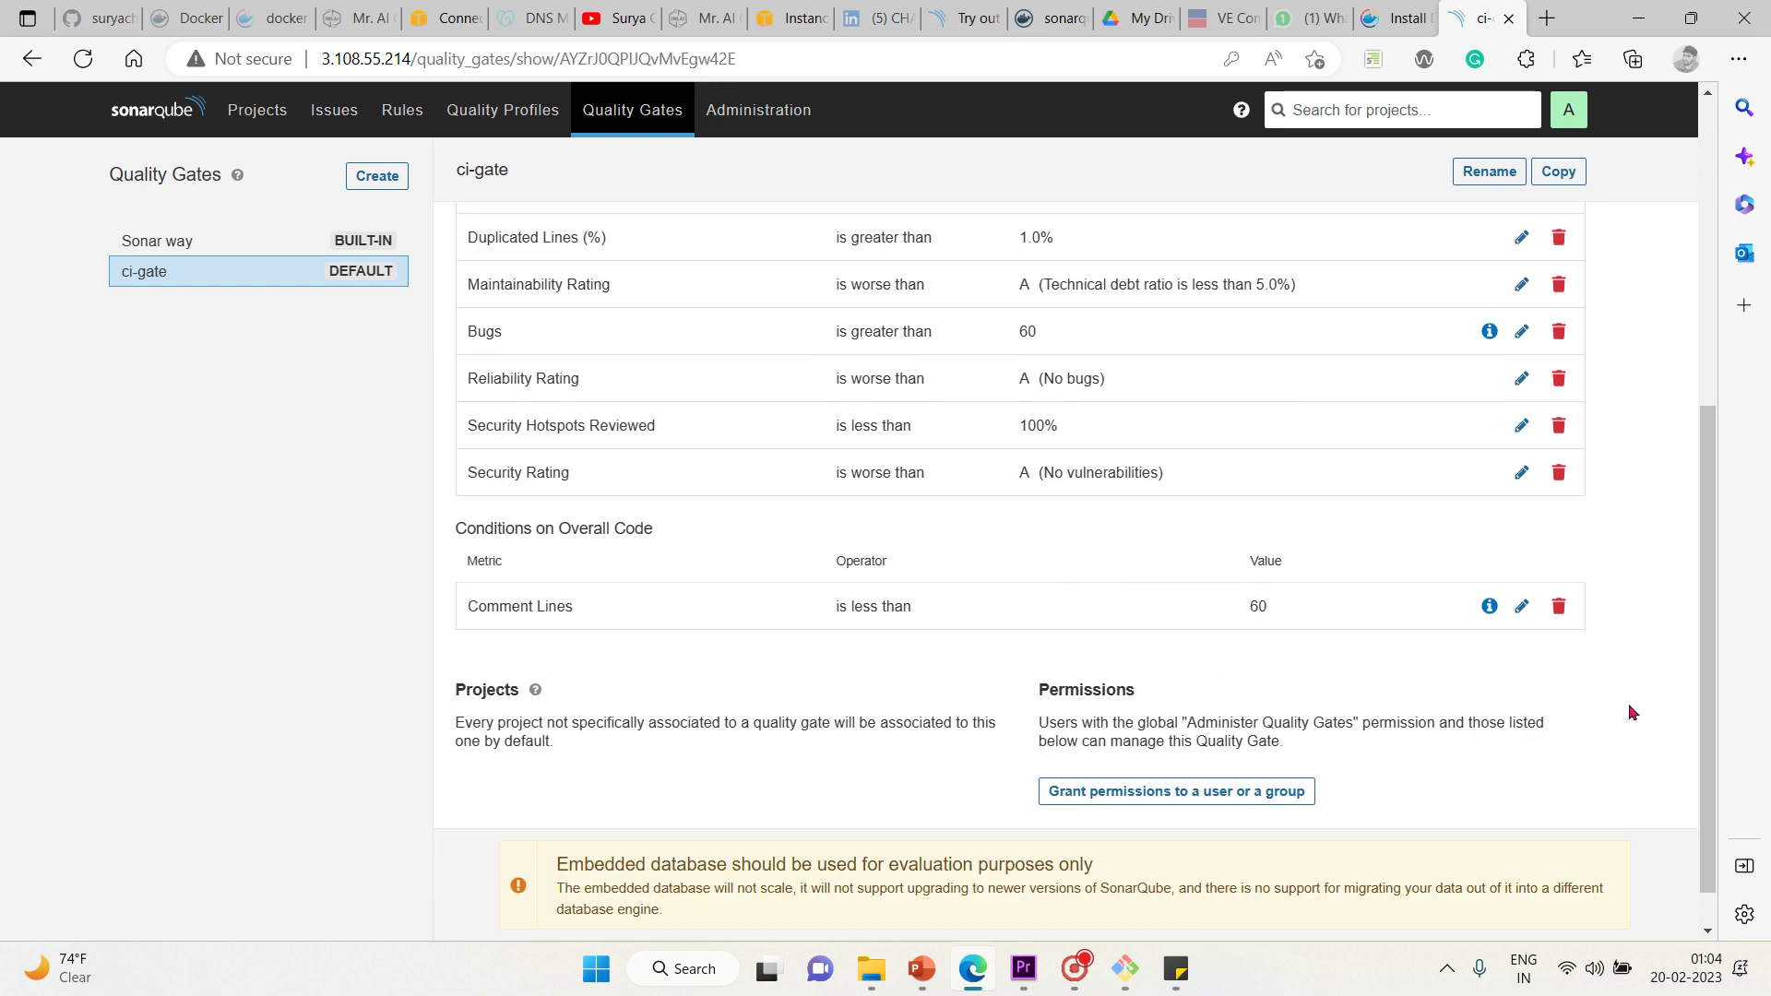
scroll(953, 594, up, 3)
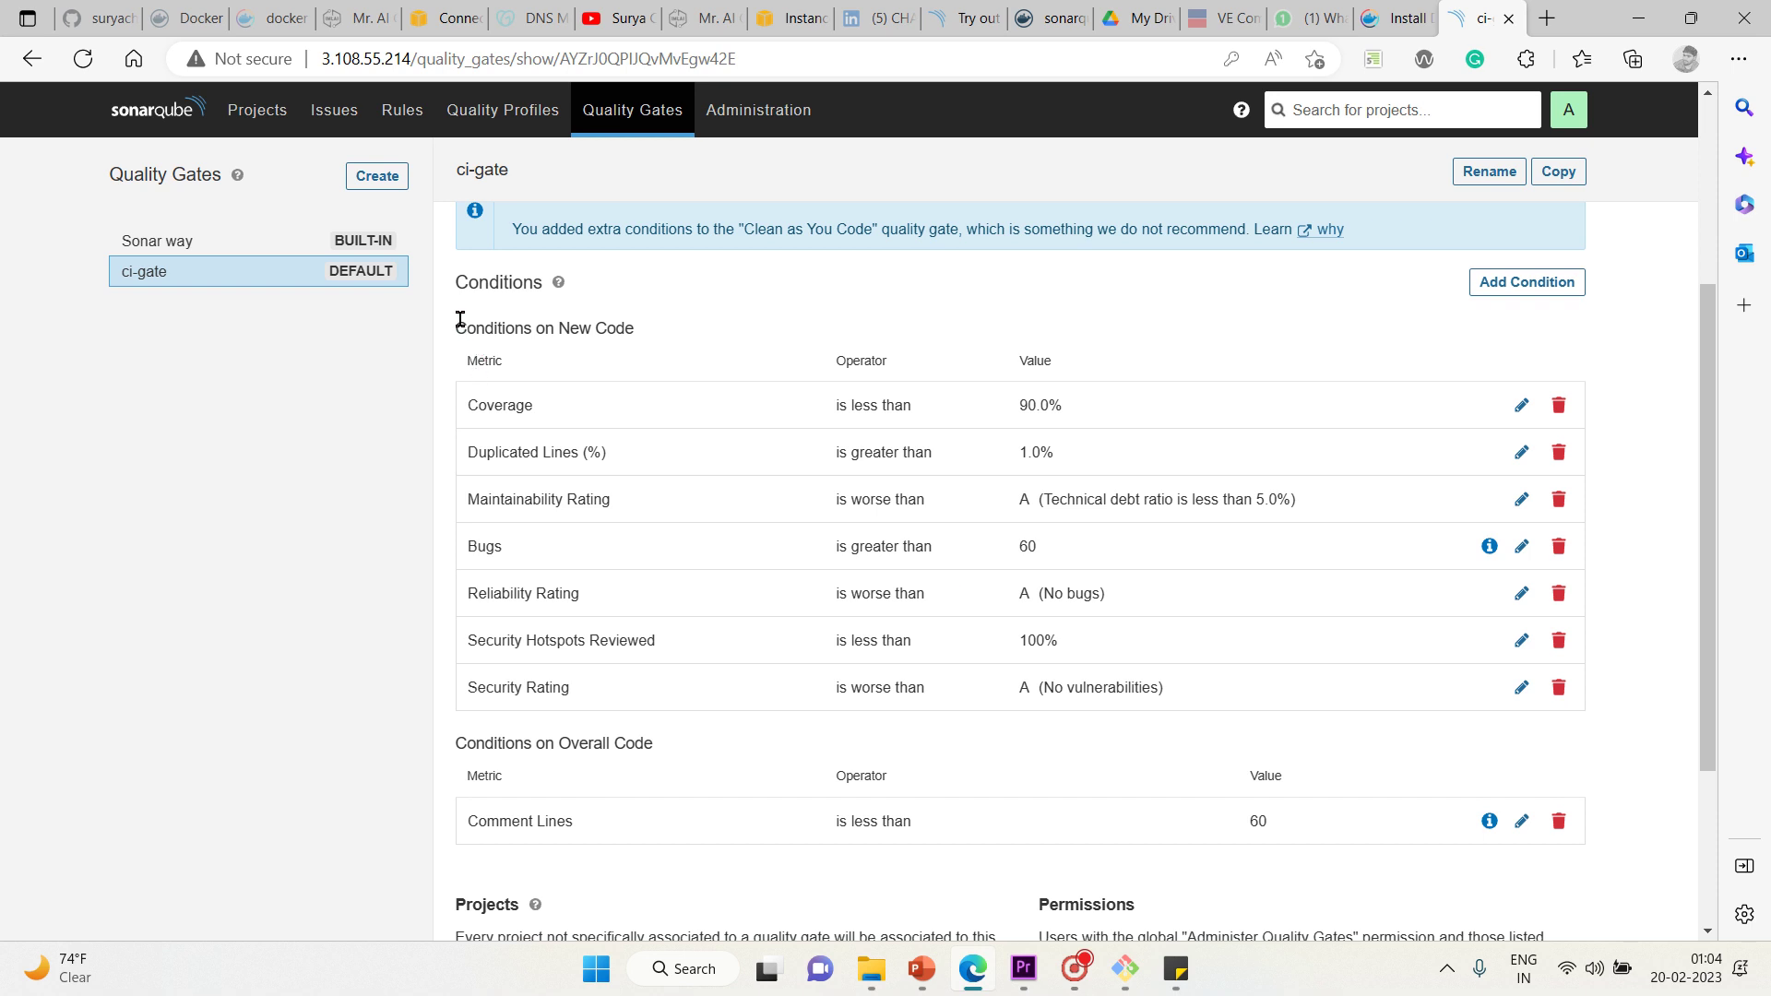
drag(458, 316, 1636, 670)
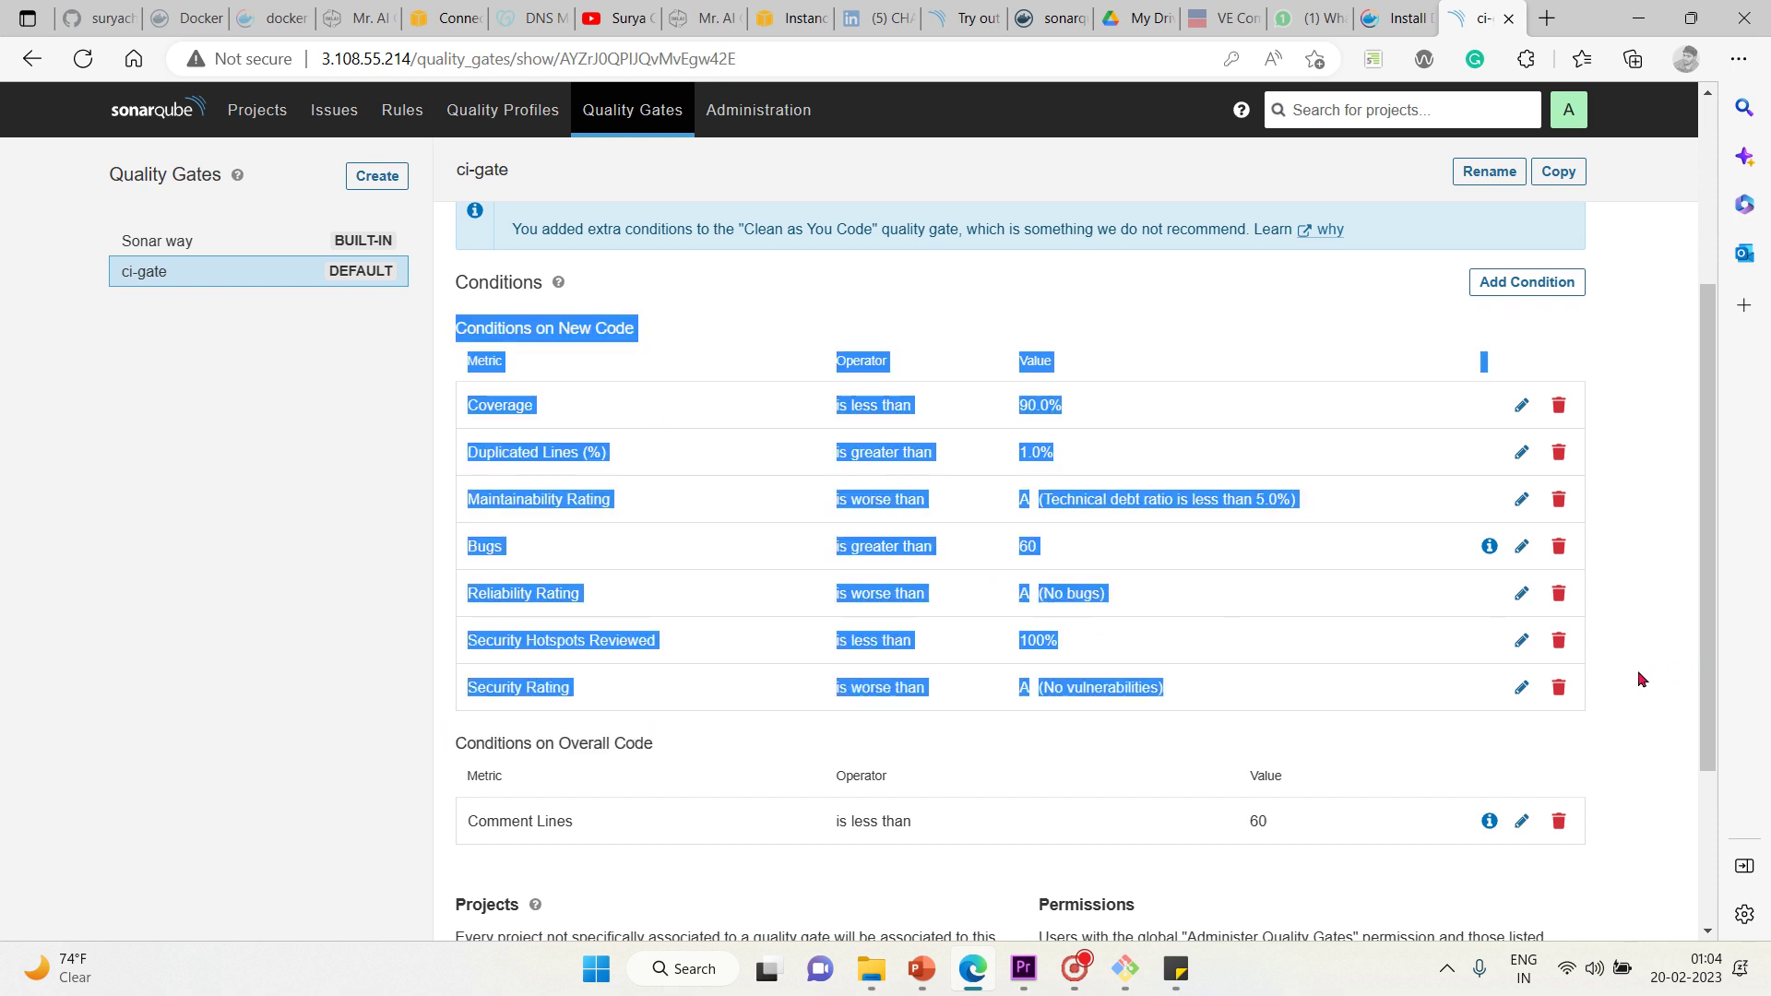
click(1622, 747)
scroll(1622, 747, down, 3)
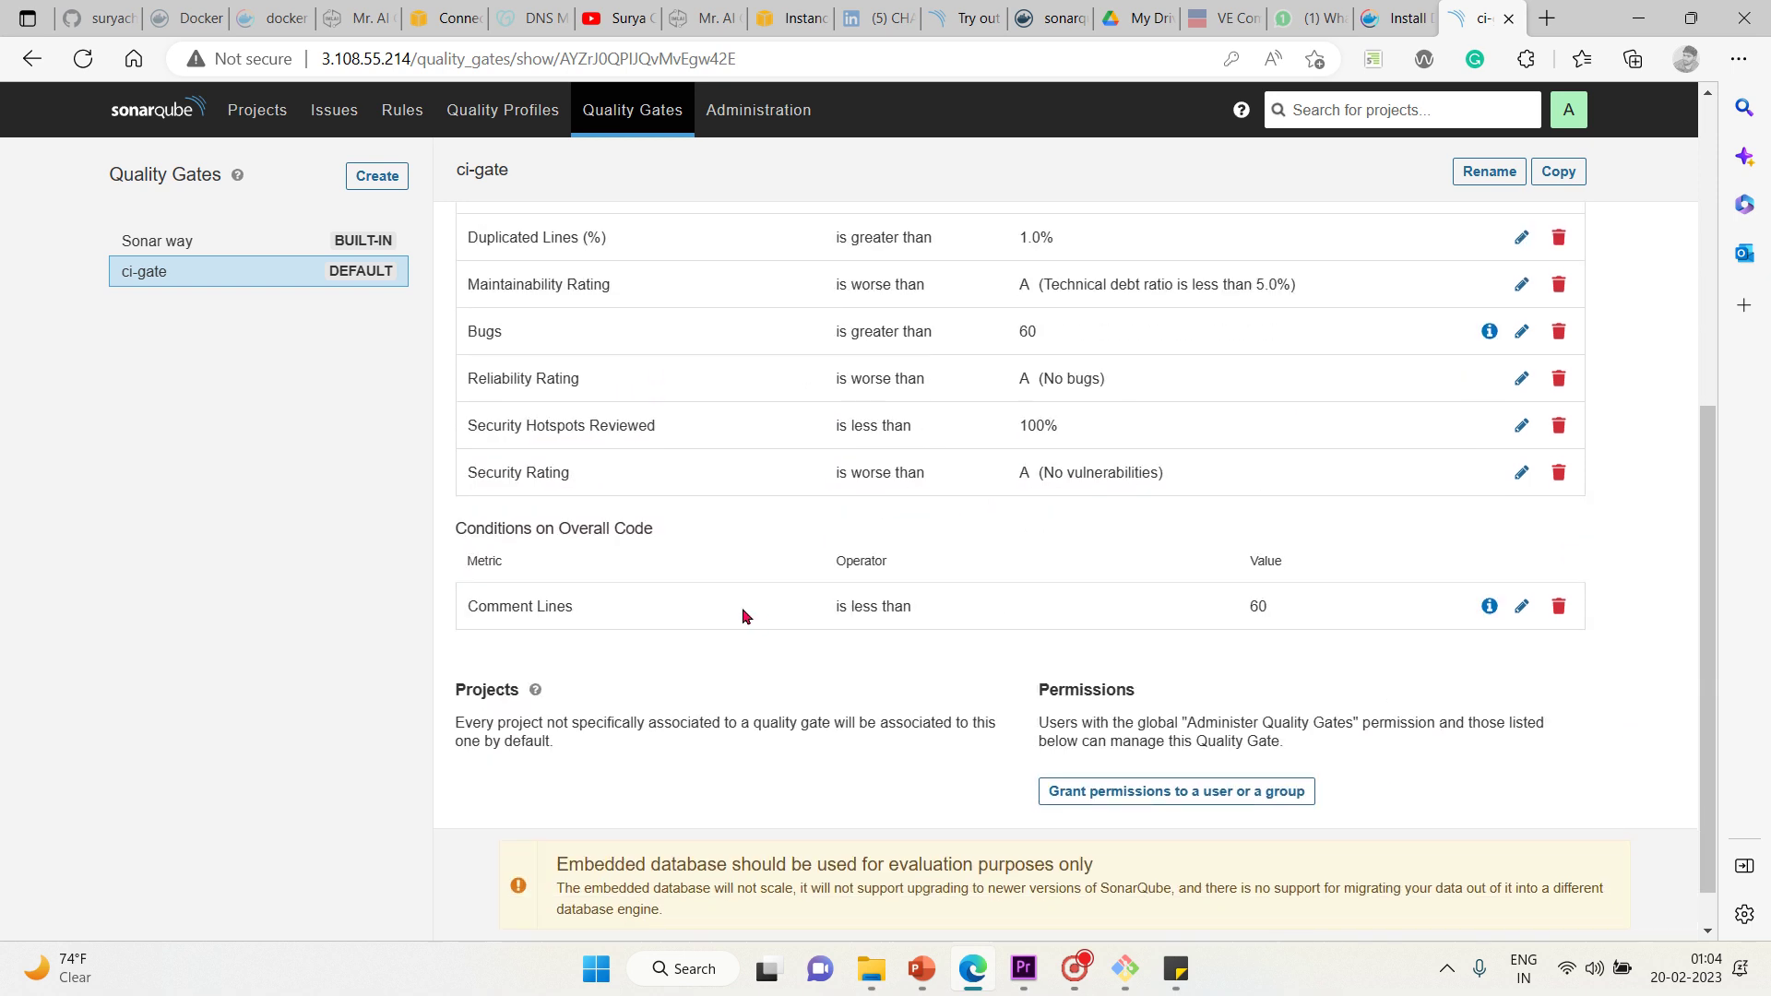
drag(467, 600, 916, 631)
click(969, 651)
scroll(970, 649, down, 1)
scroll(971, 649, up, 6)
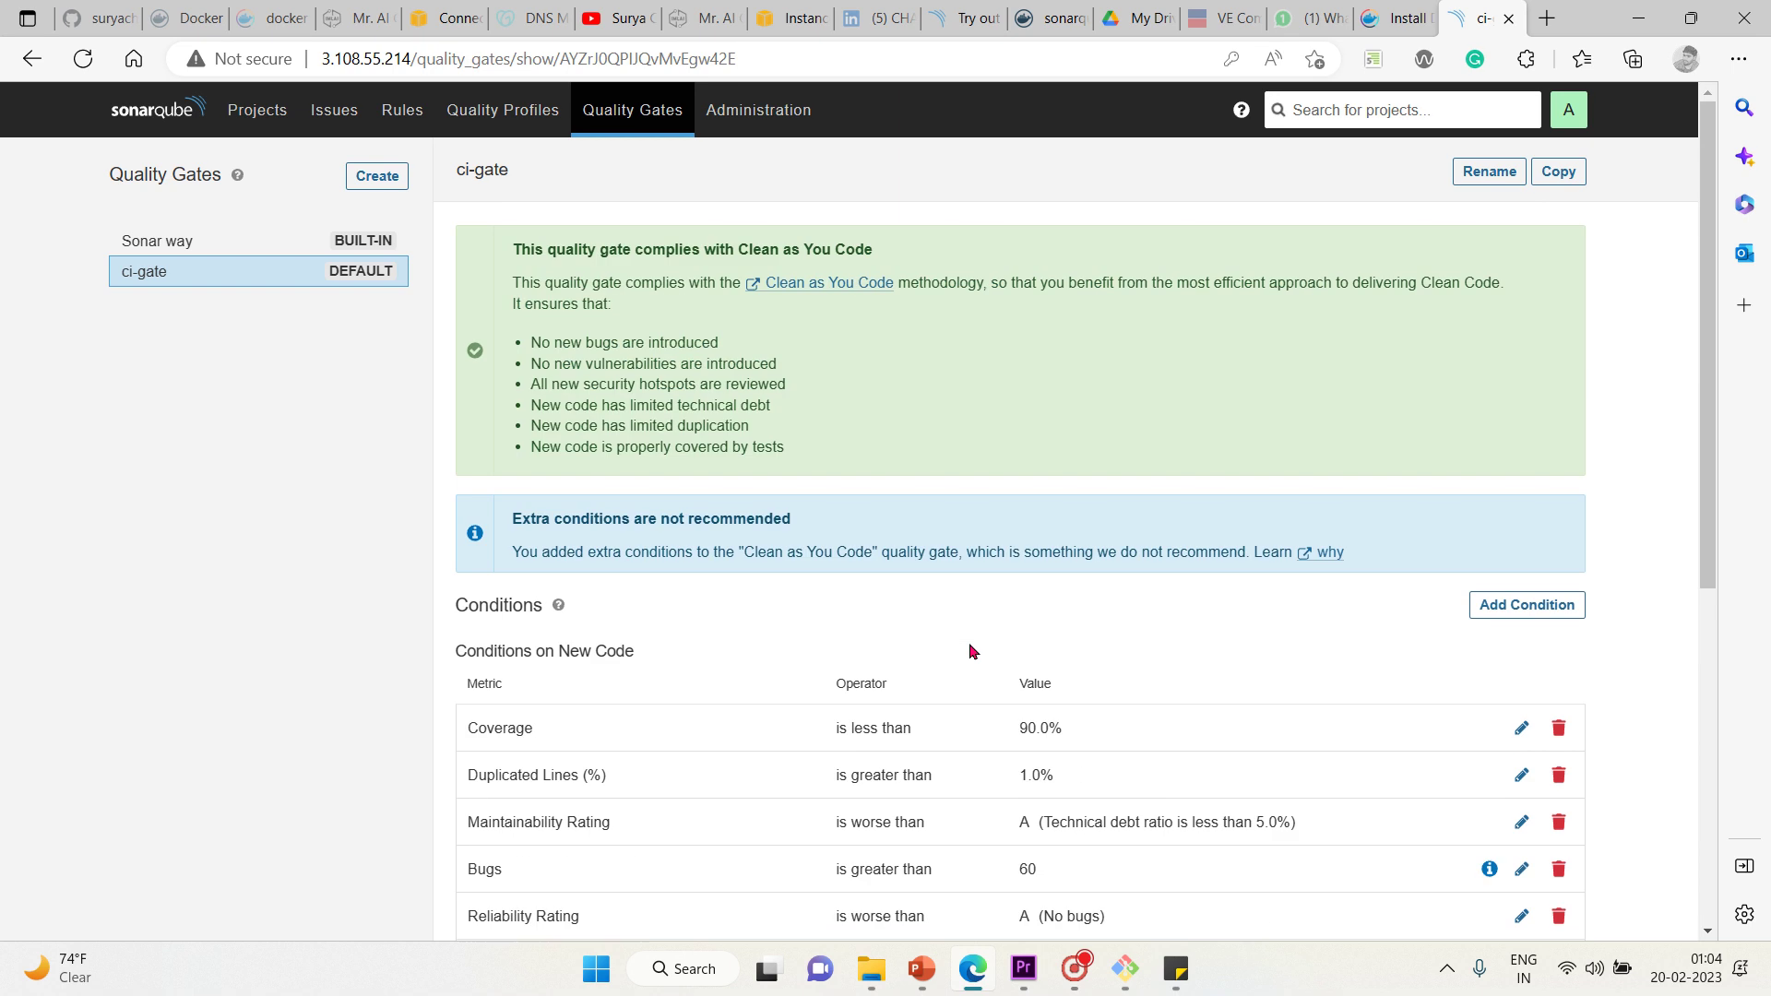
click(756, 120)
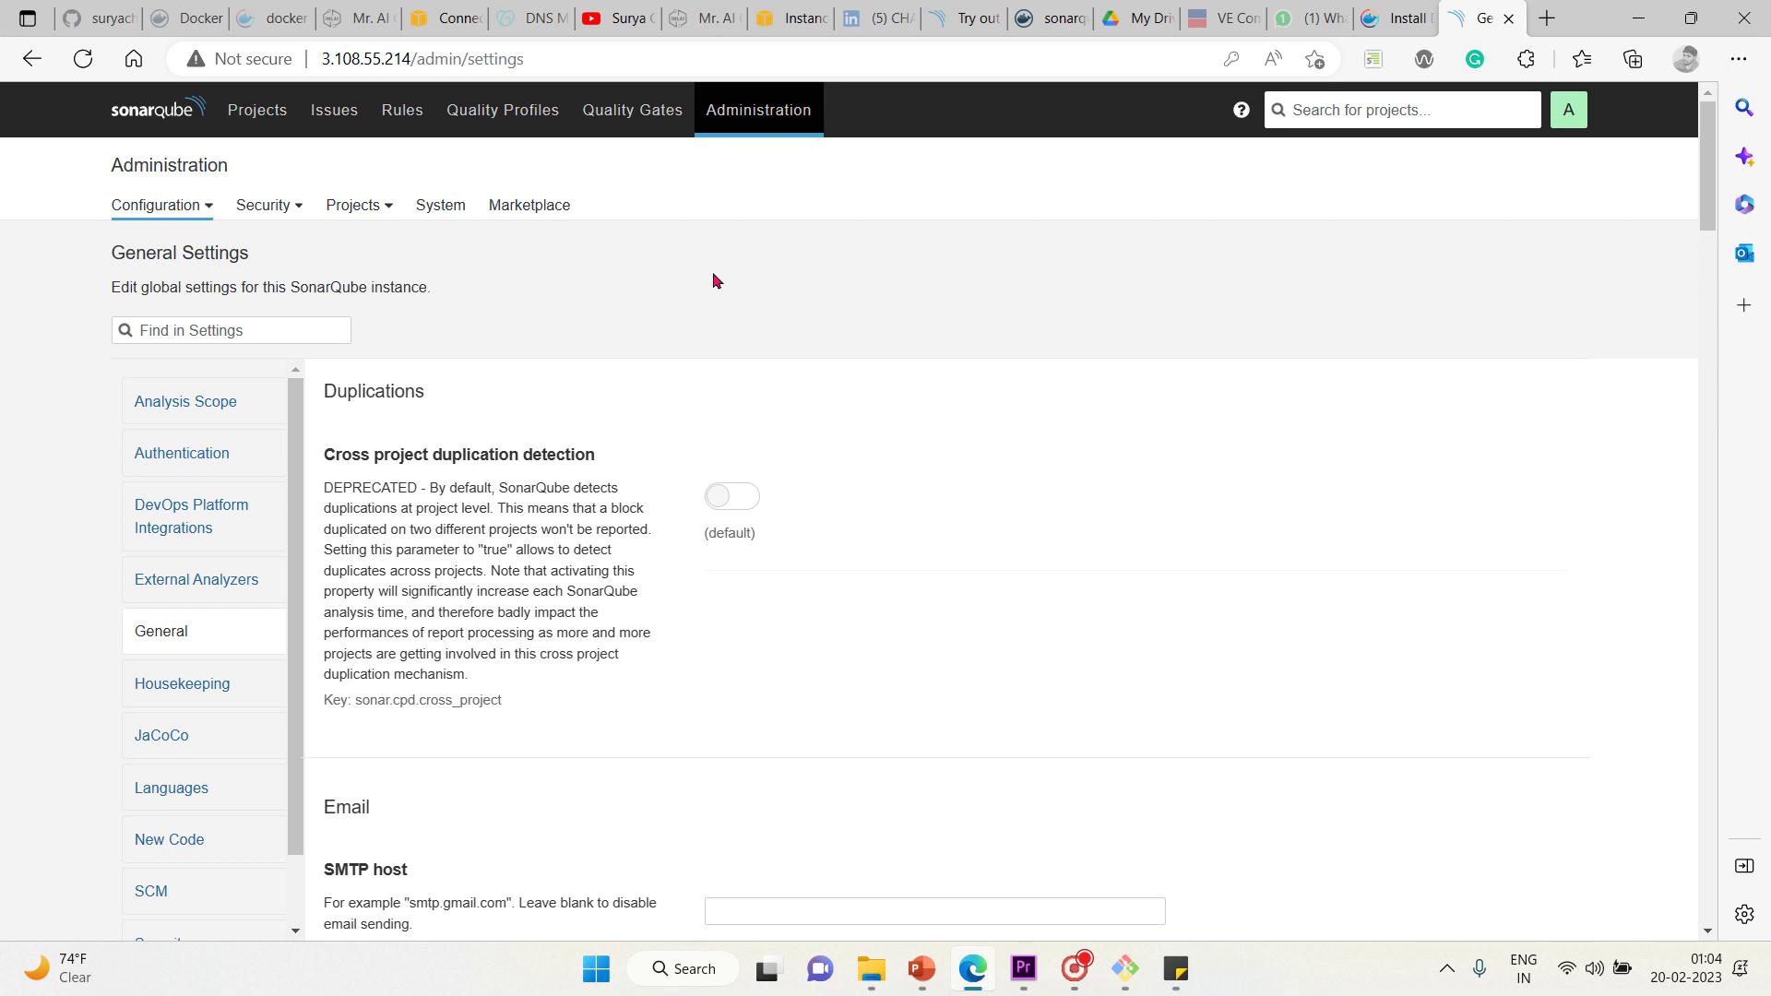
Open the Webhooks configuration page, which shows no webhooks defined
click(209, 205)
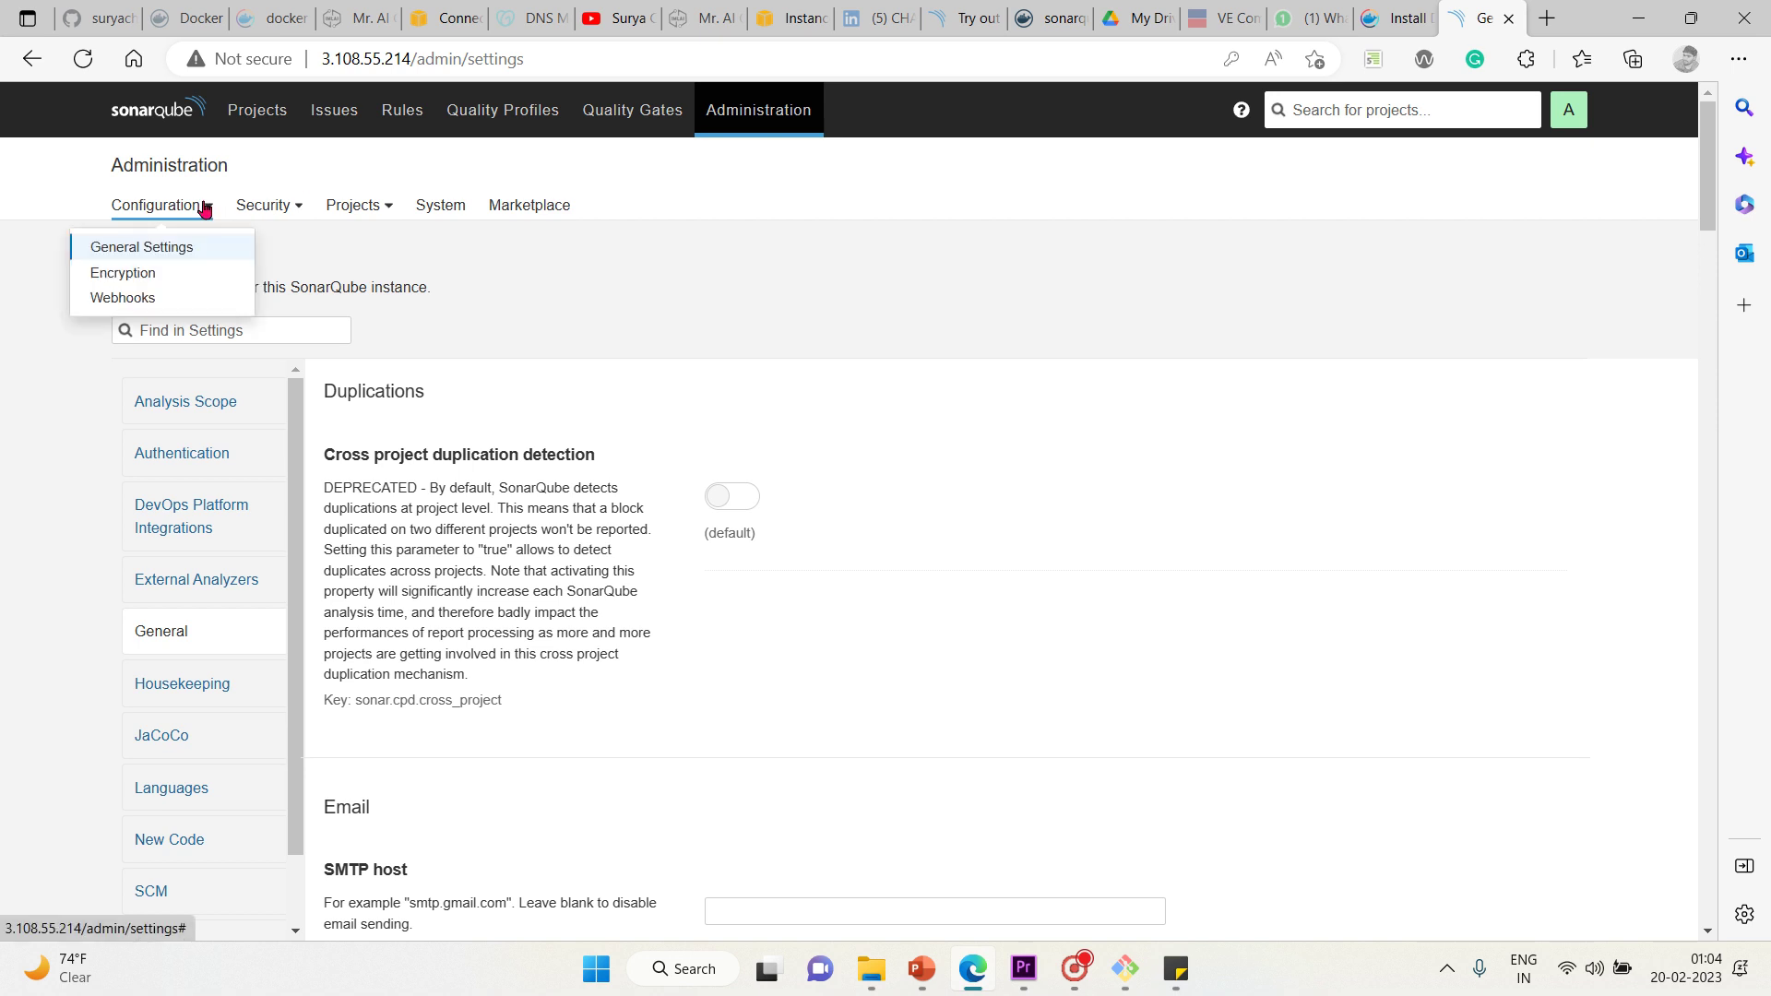
click(132, 302)
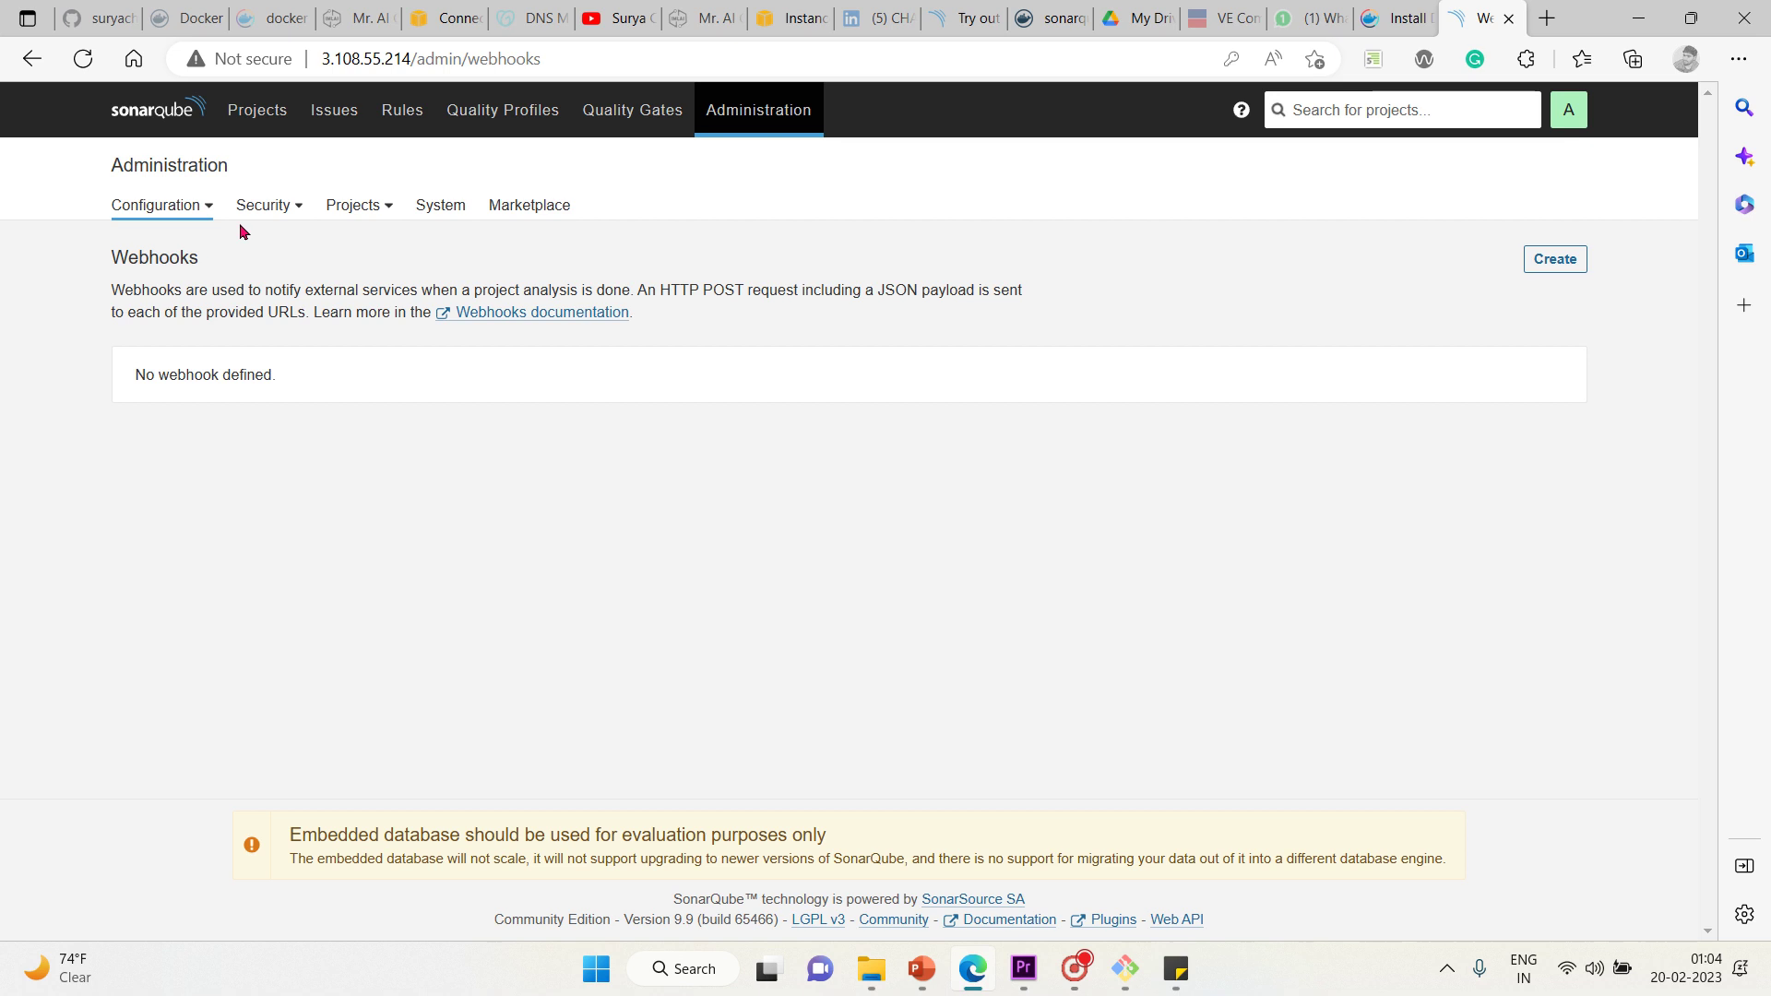
click(262, 219)
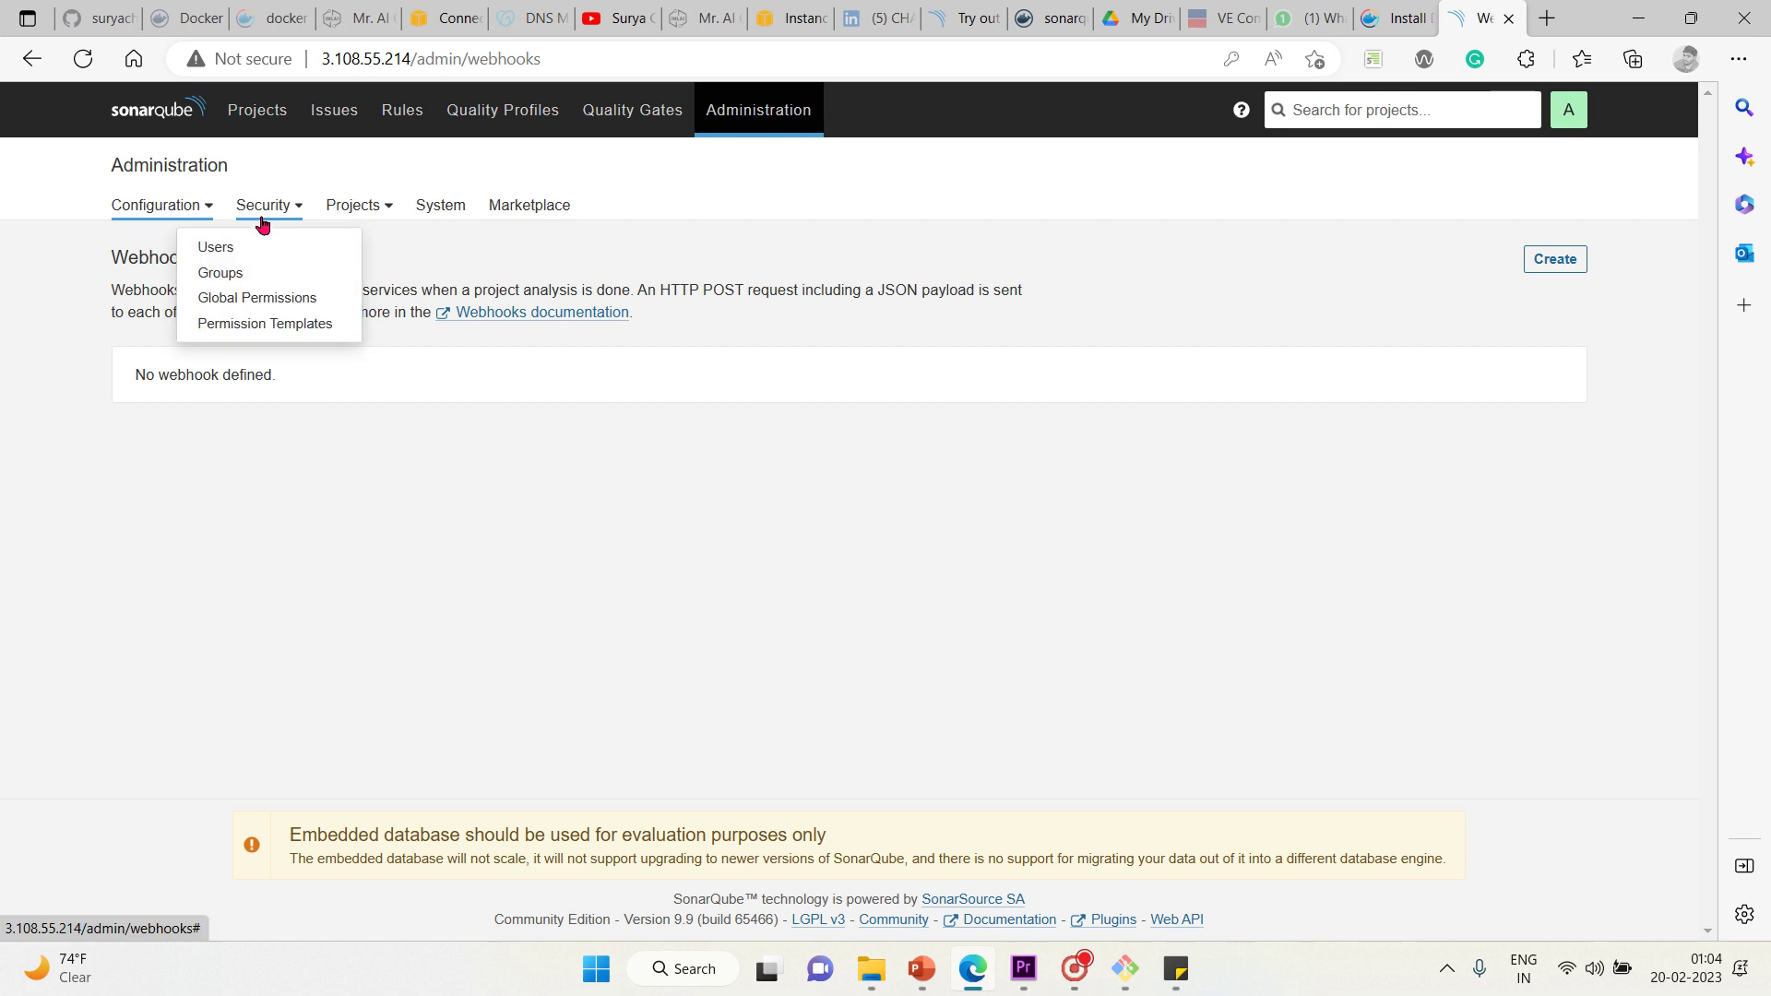
Visit the Users, Groups and Projects Management pages, ending on System Info (version 9.9.0.65466)
click(221, 251)
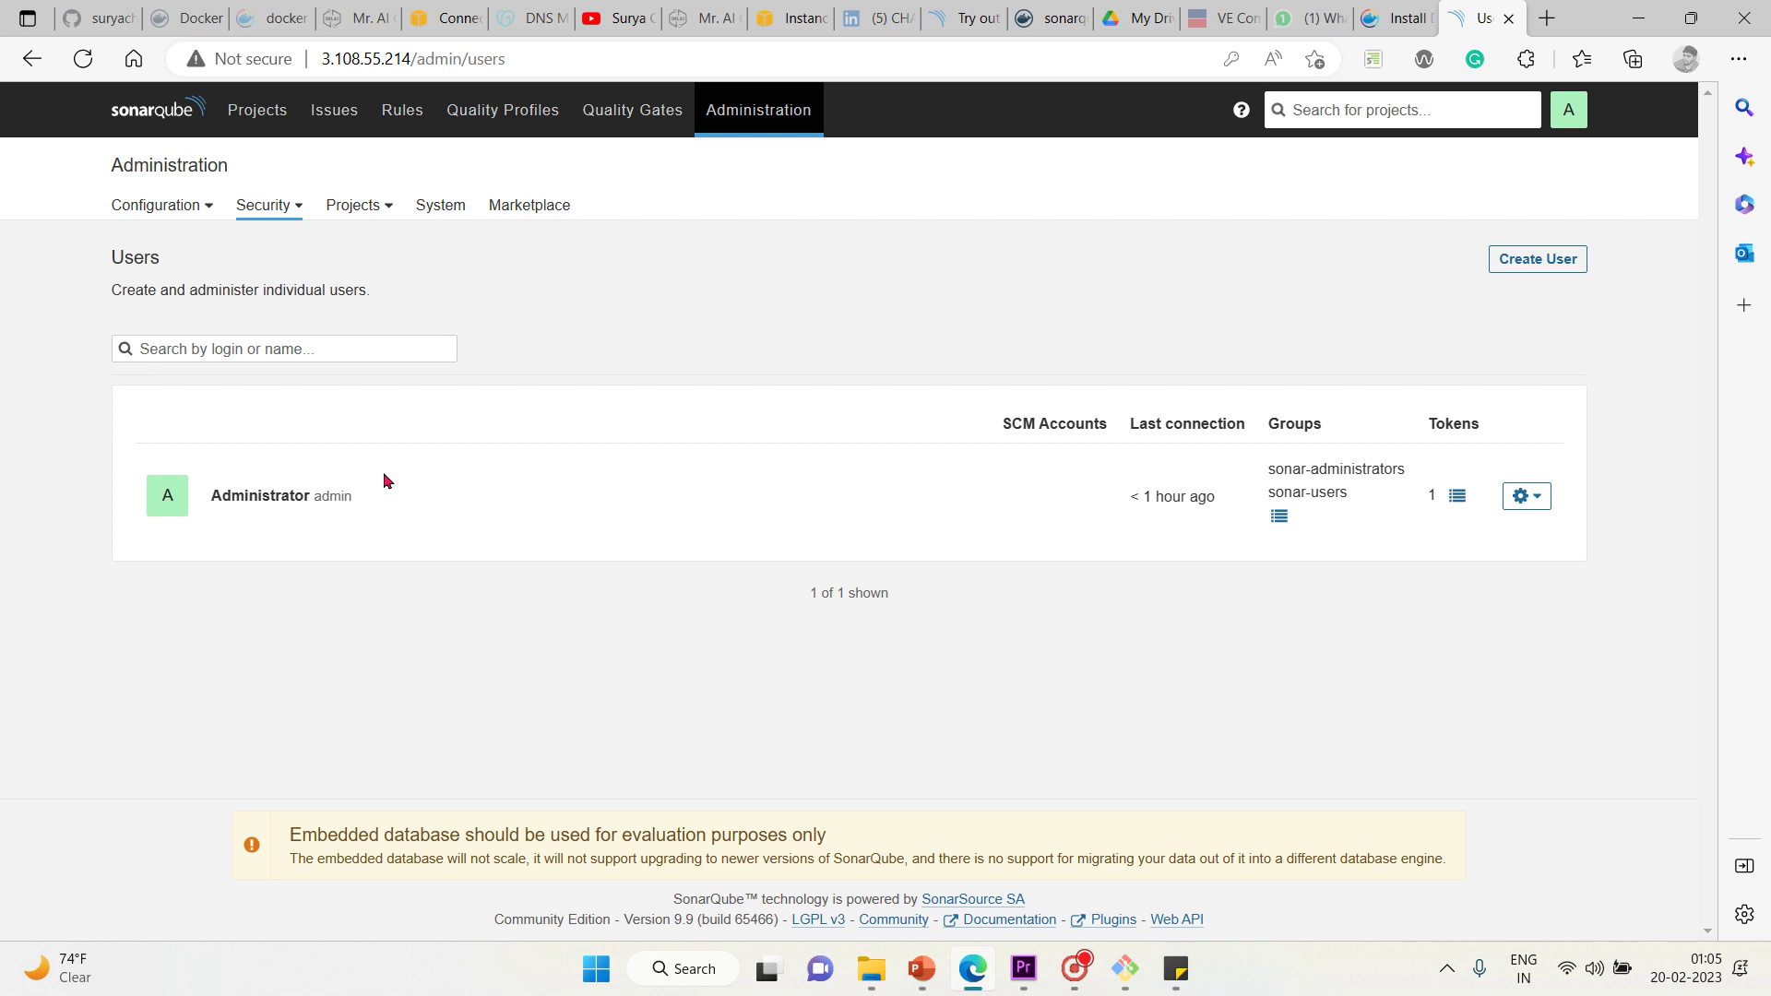
click(297, 206)
click(276, 279)
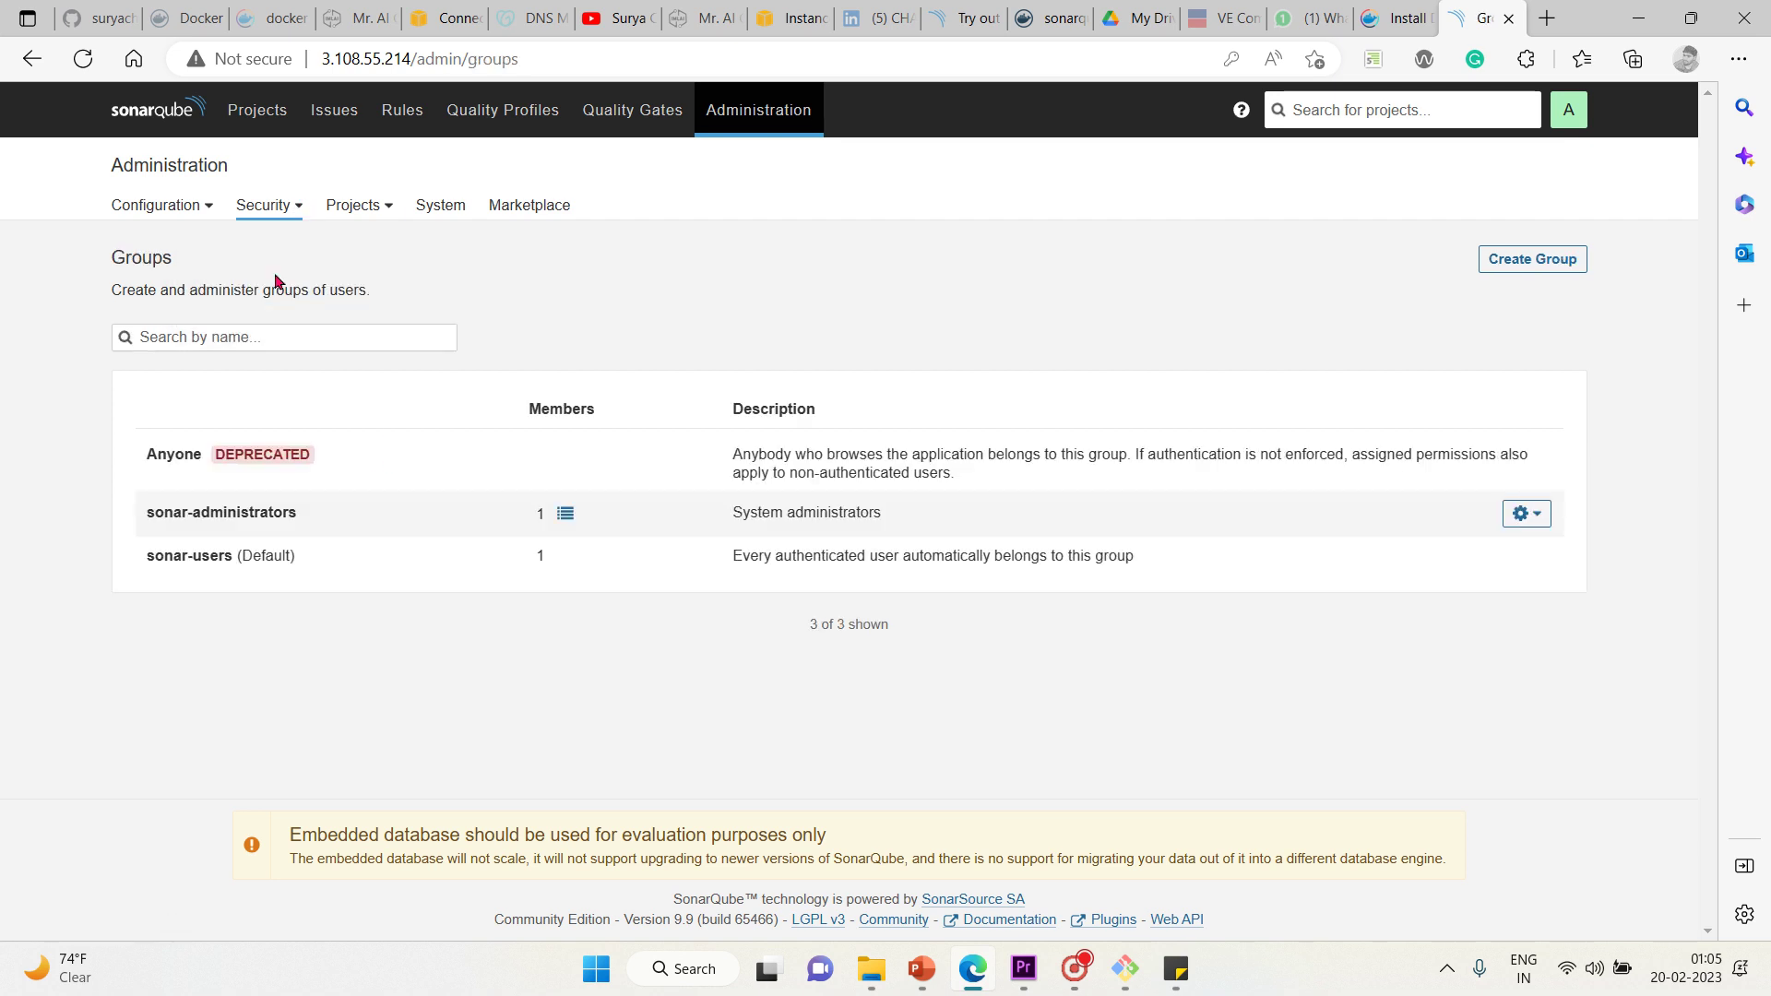
click(294, 207)
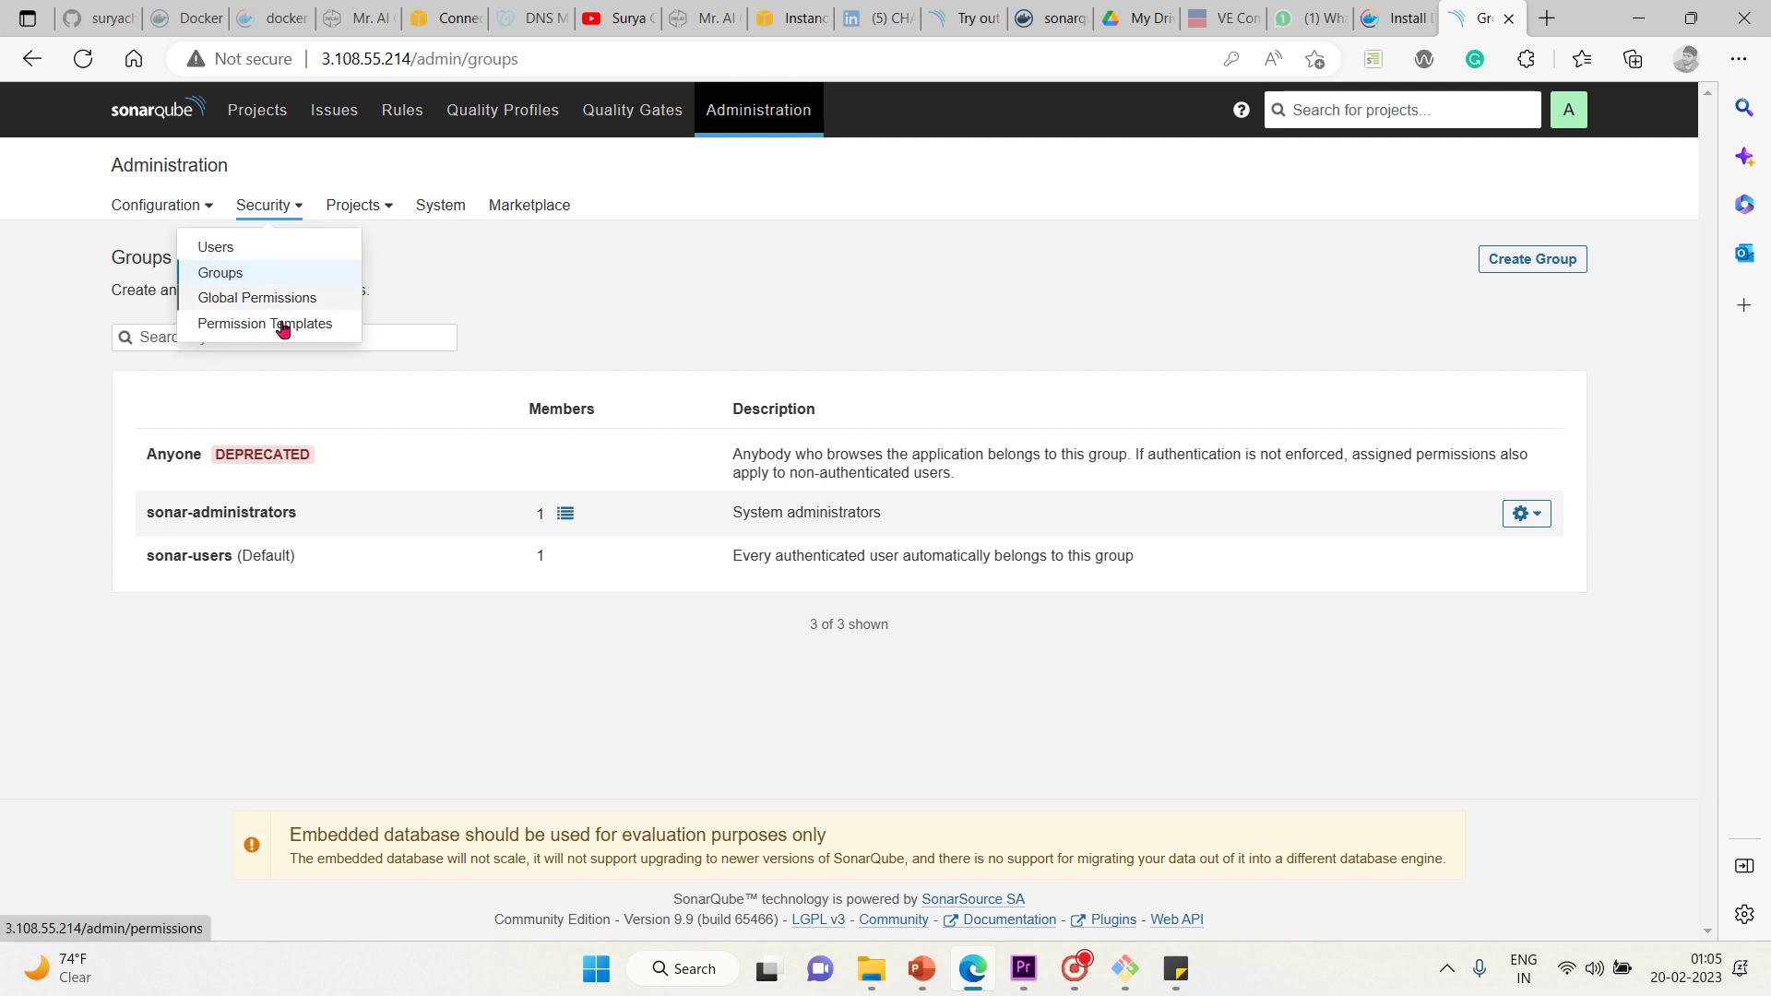
click(389, 205)
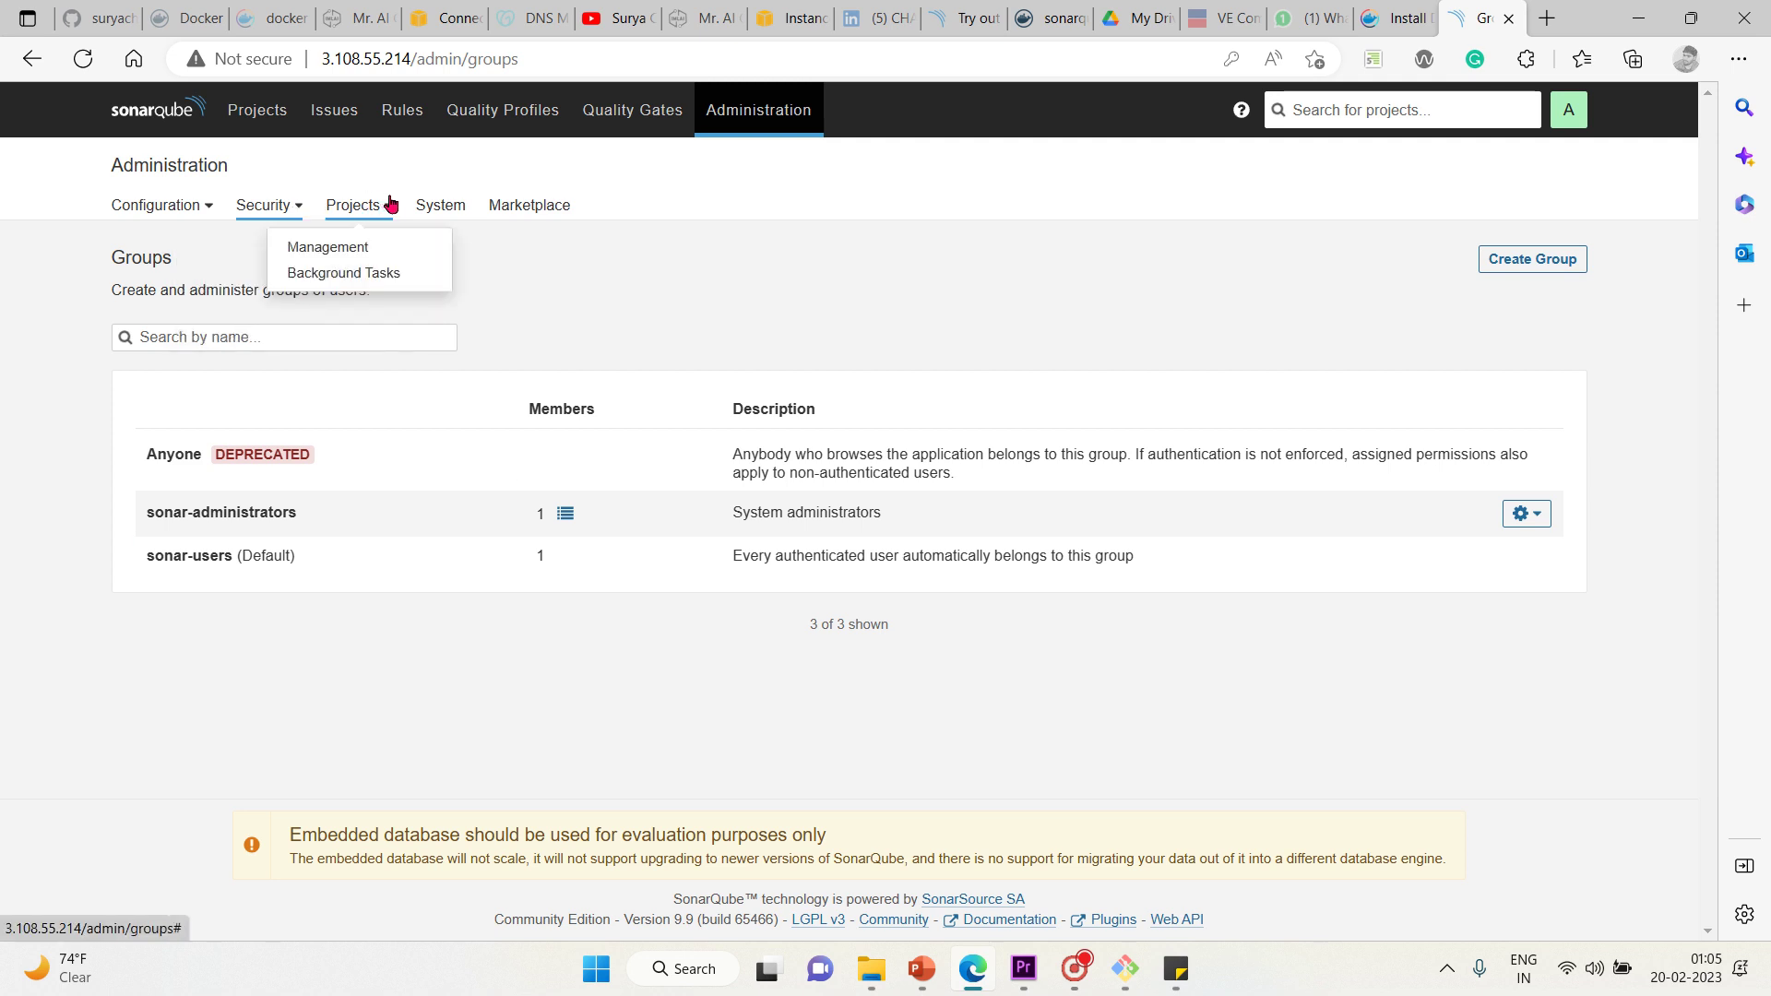
click(369, 249)
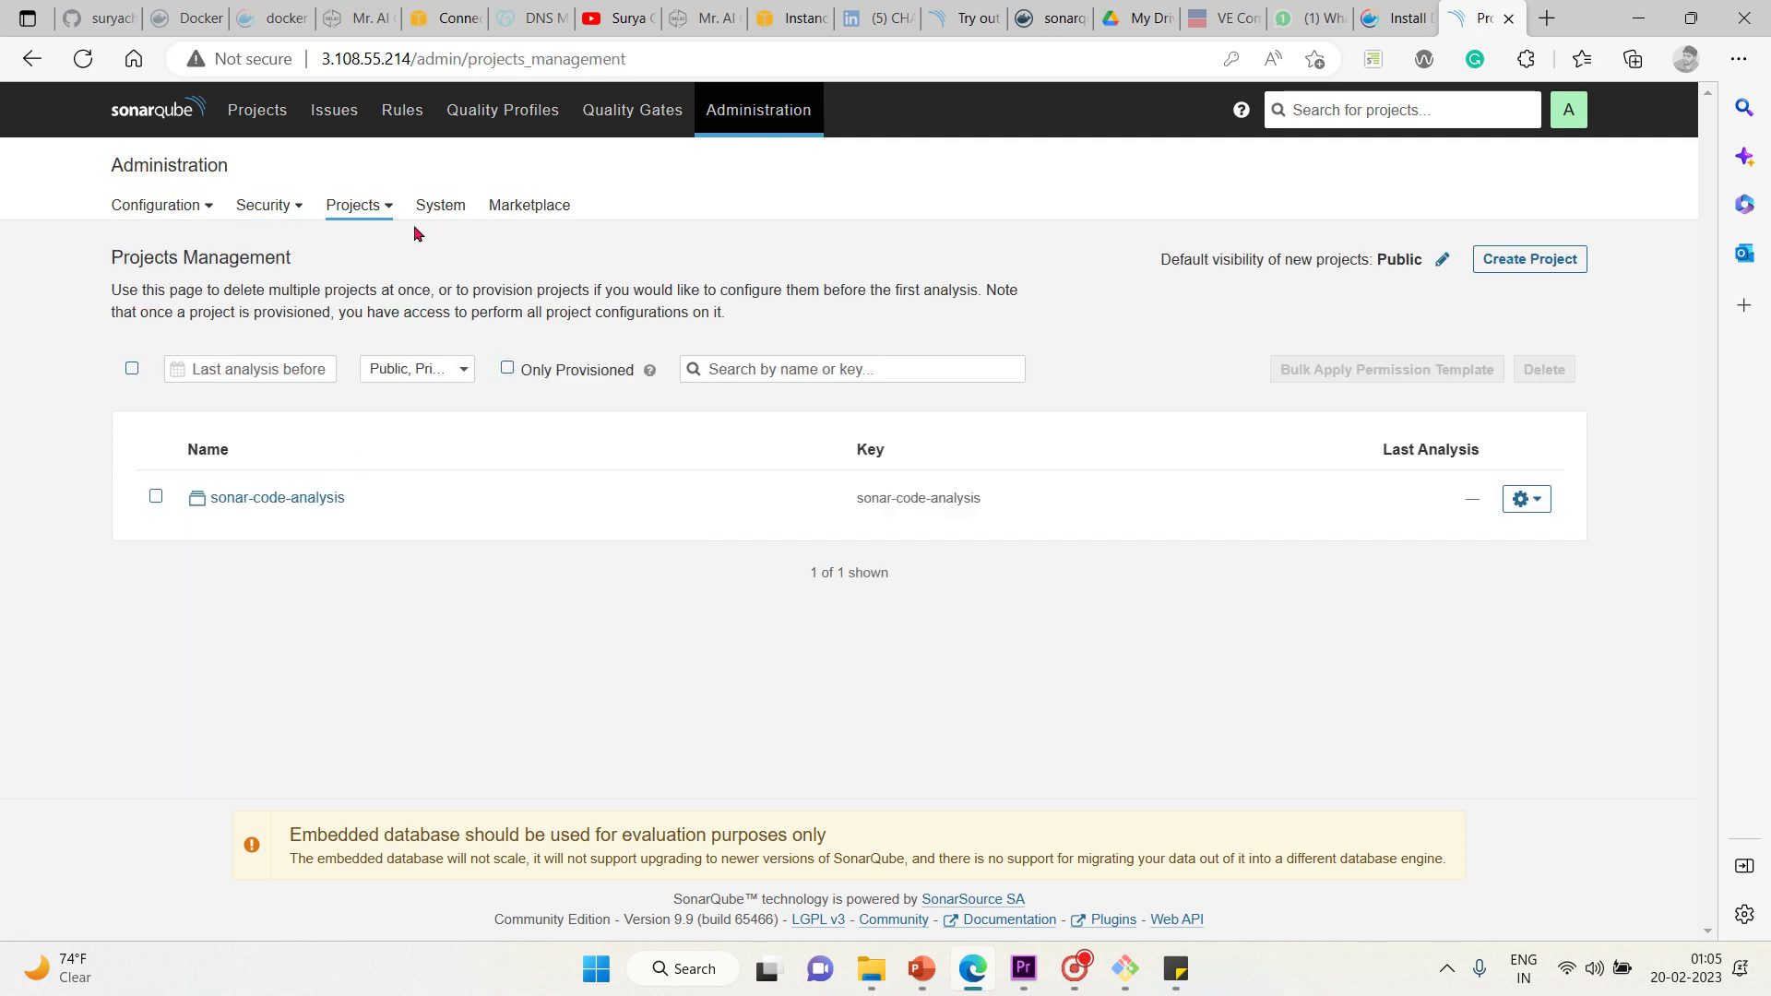
click(441, 215)
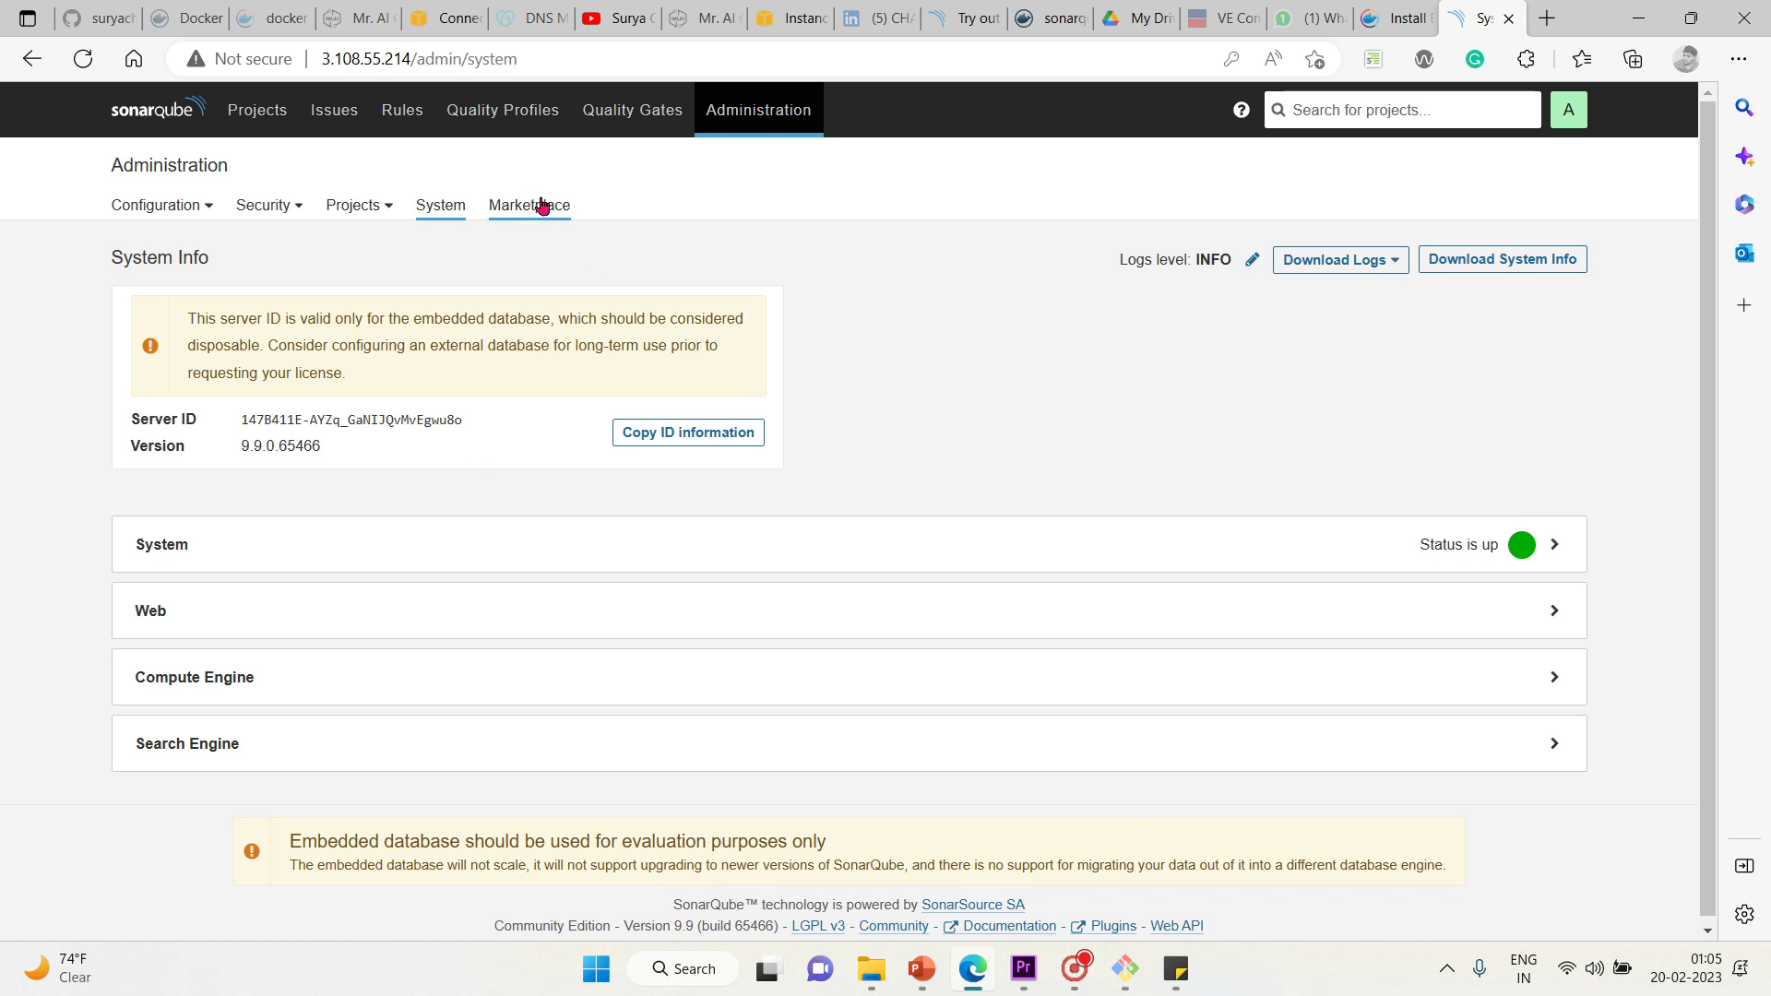
click(542, 205)
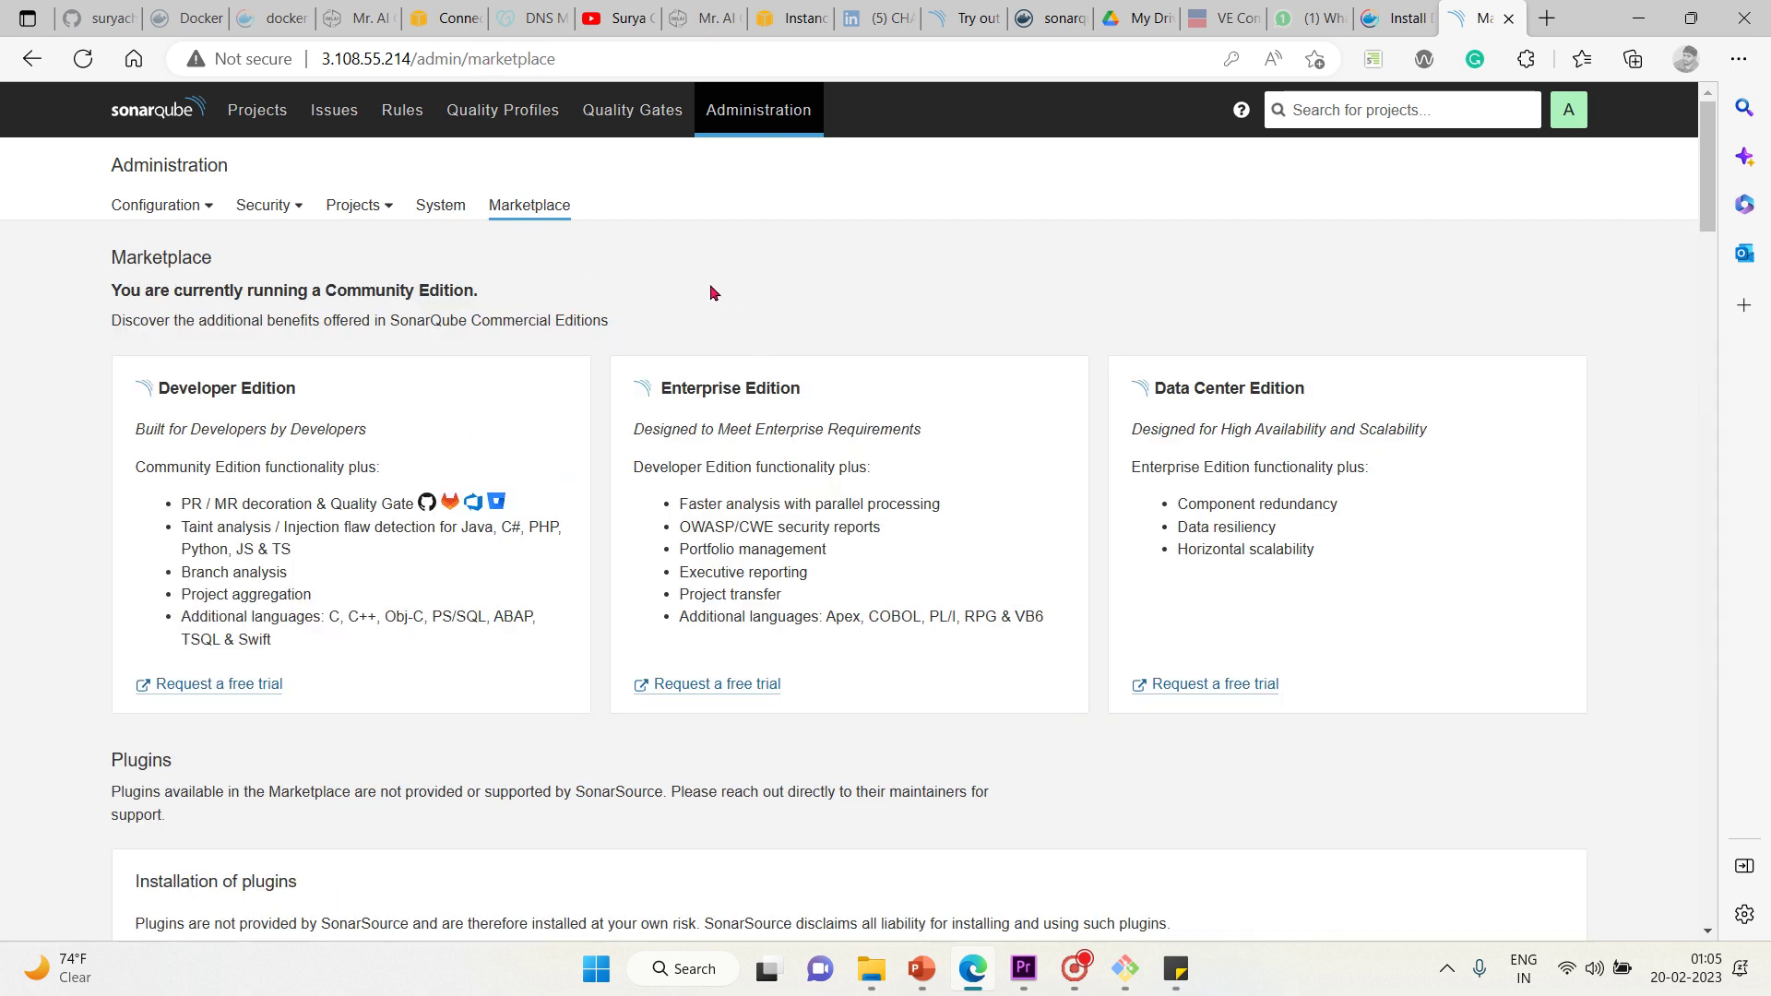
click(443, 206)
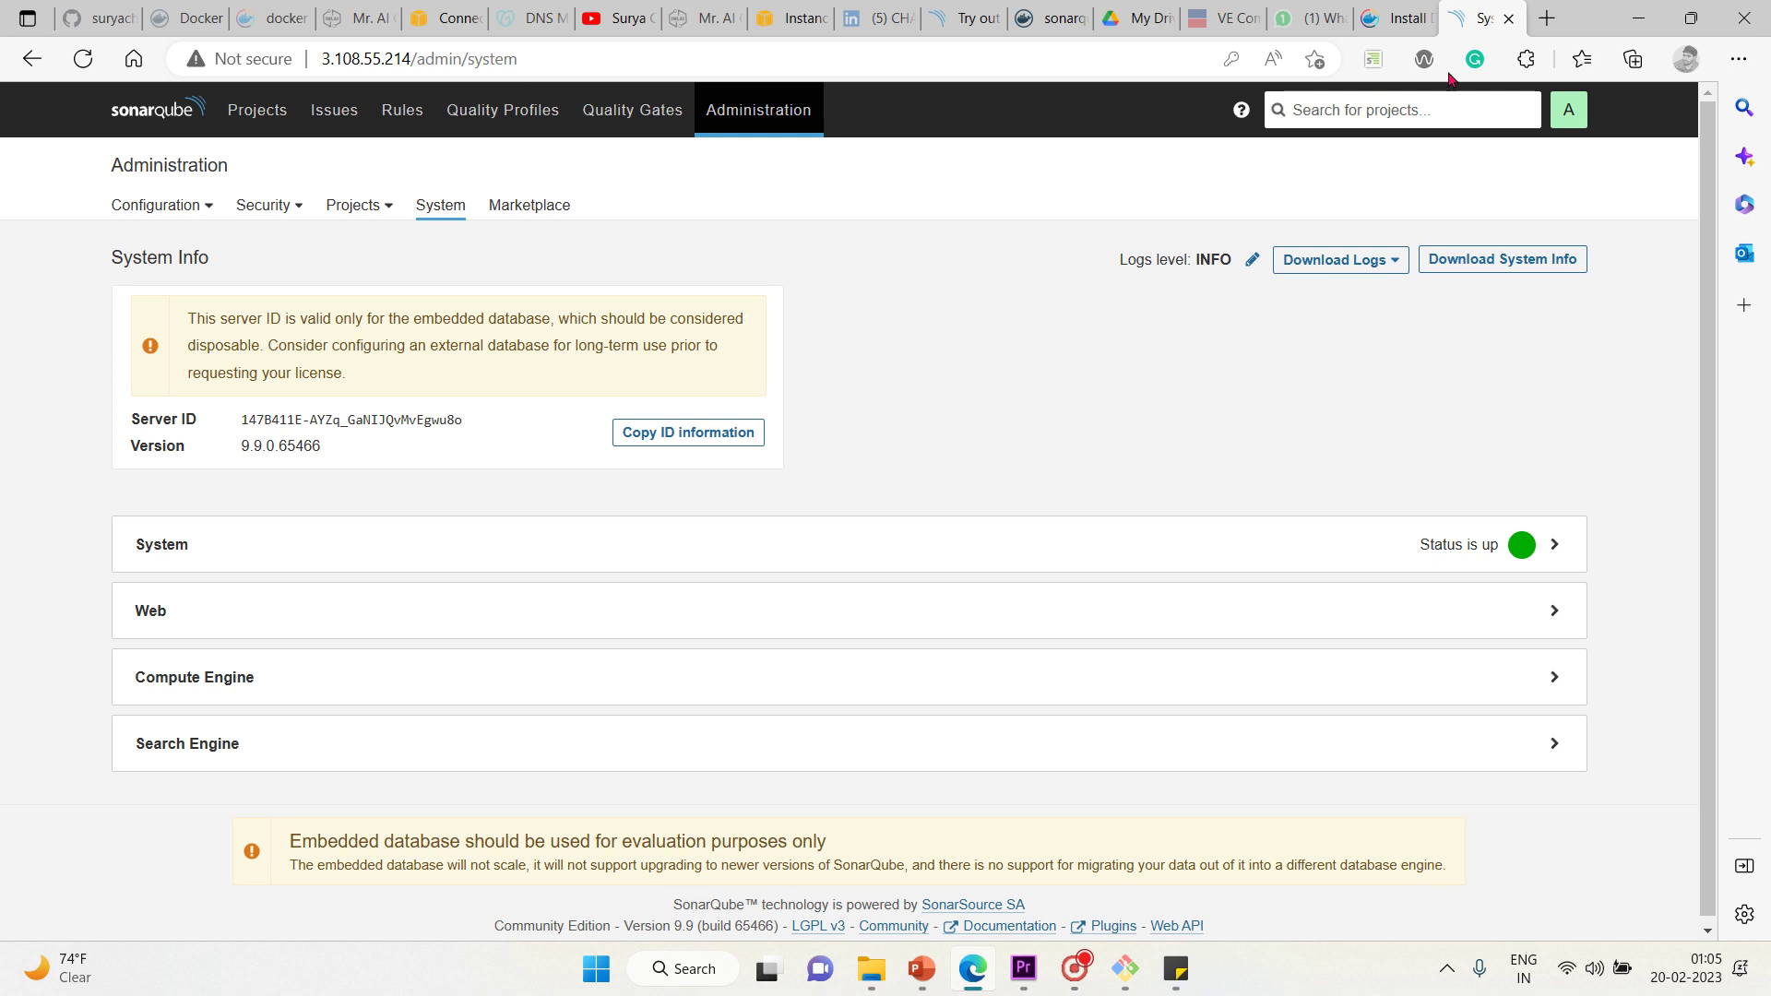
click(1293, 124)
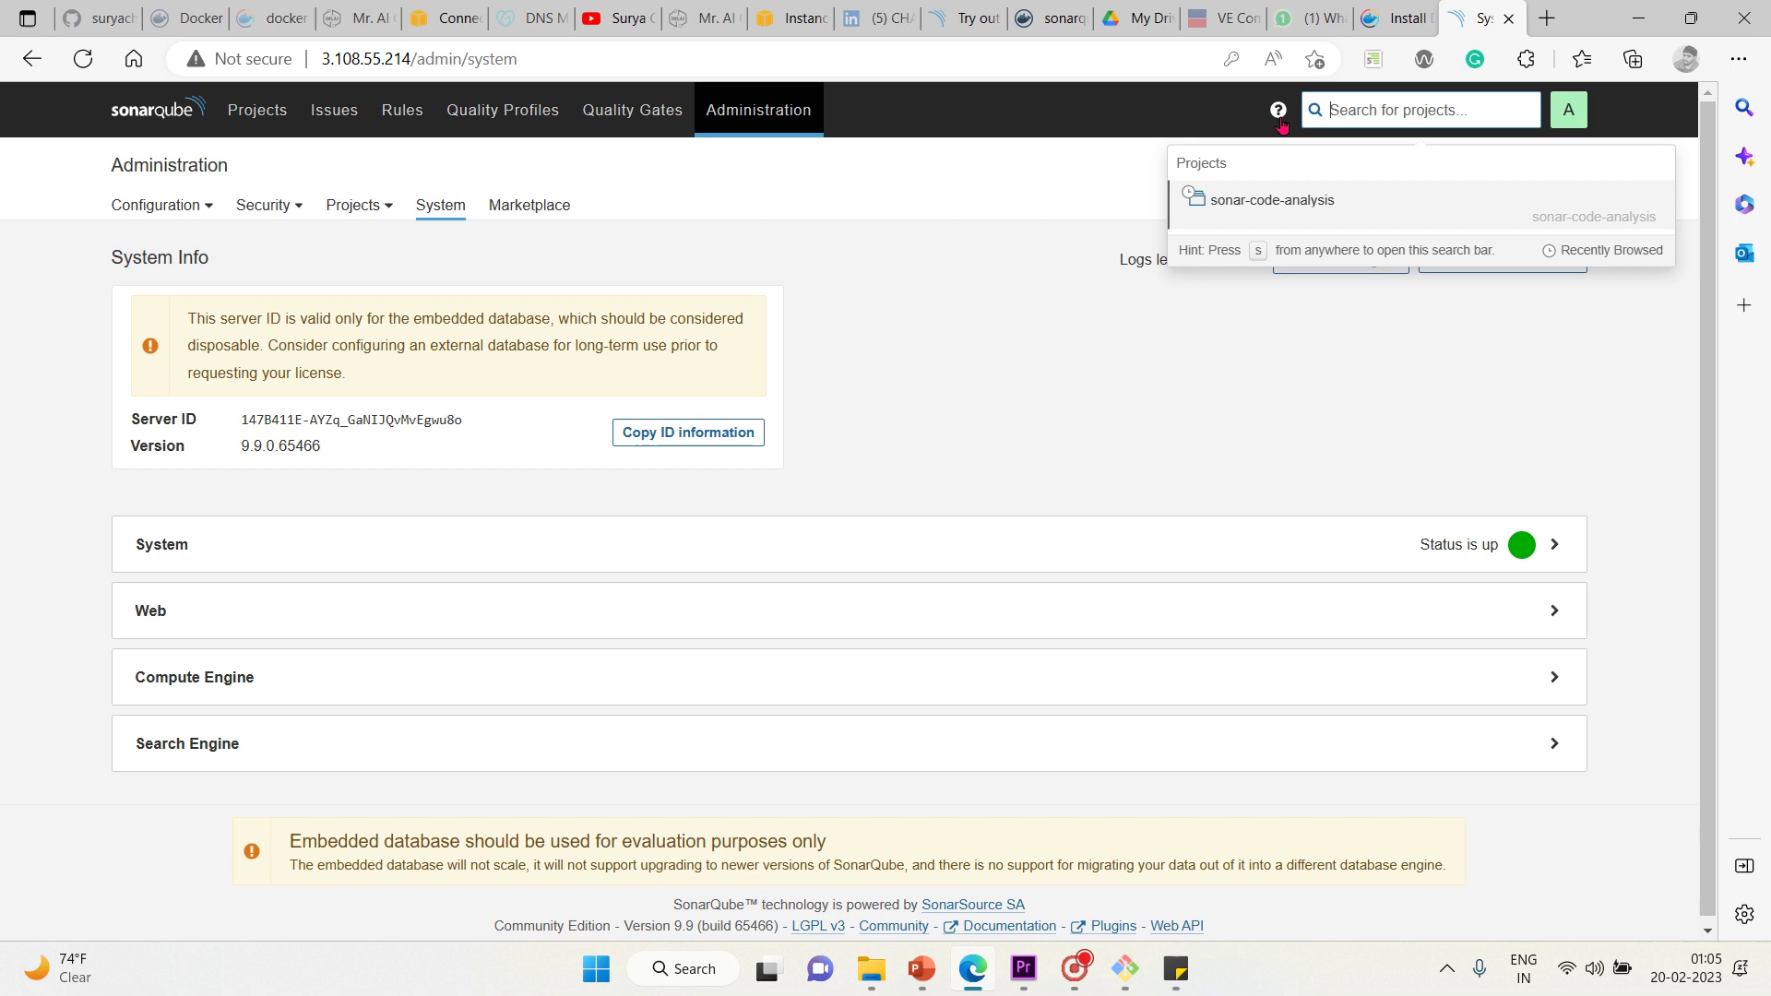
click(1562, 125)
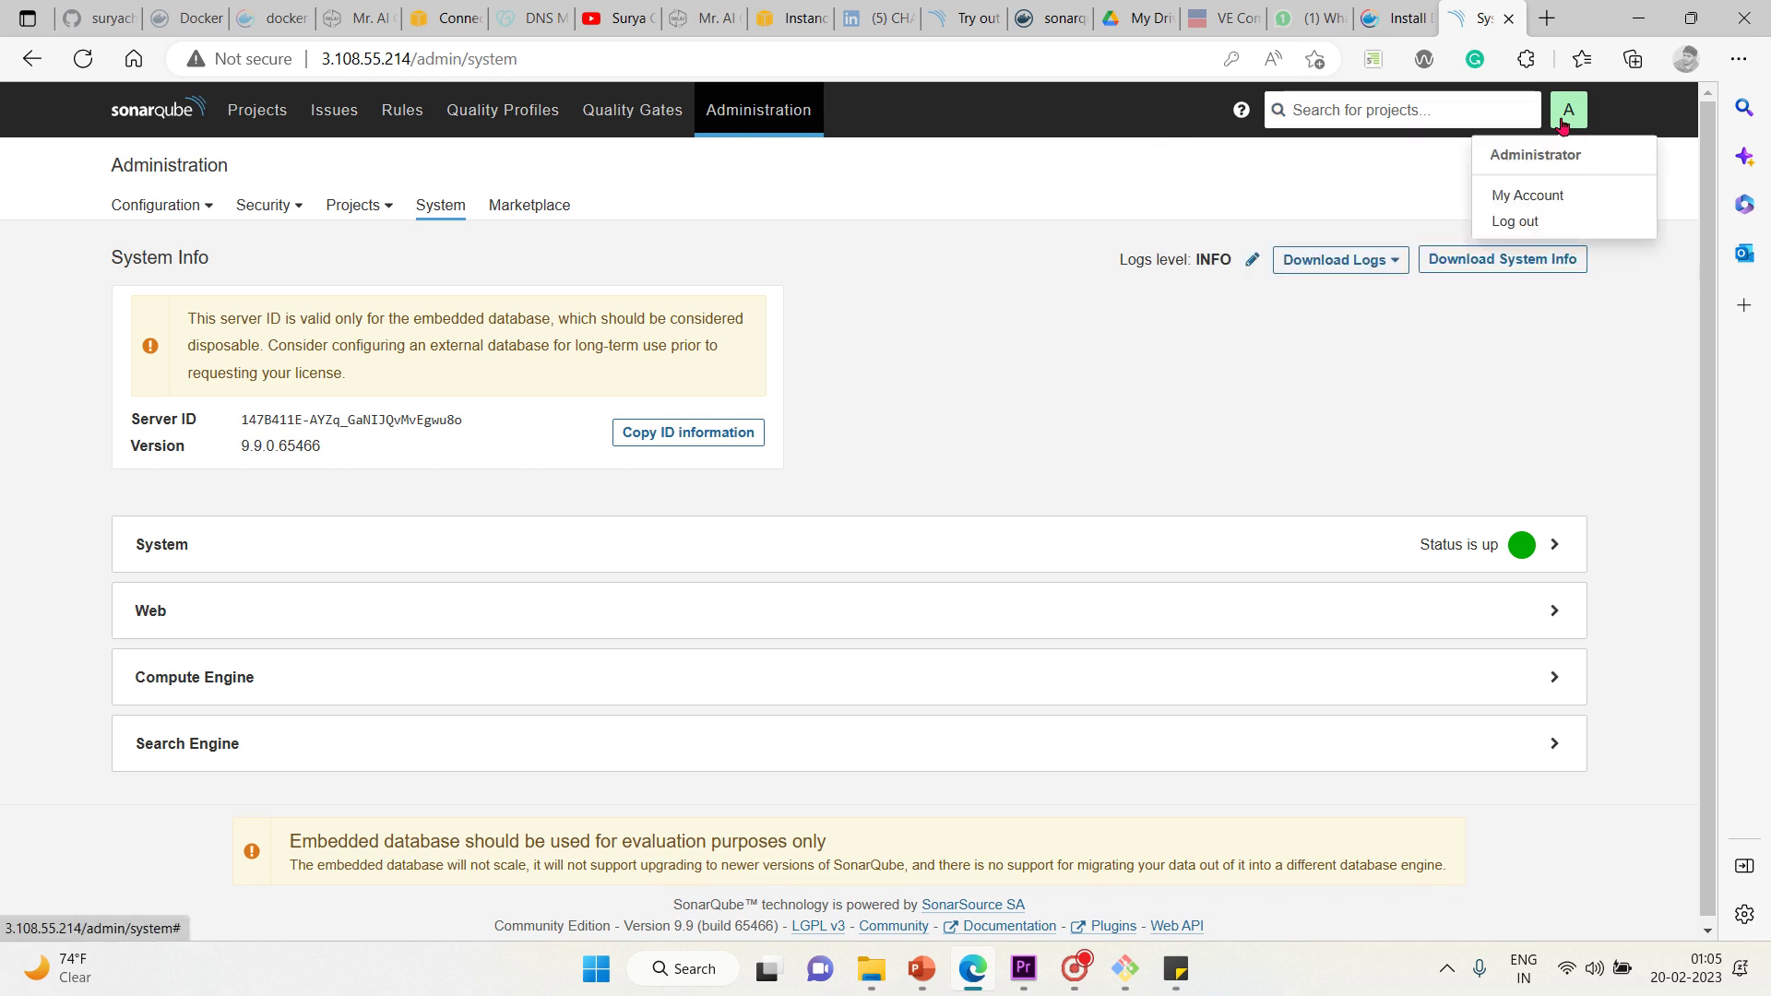
click(1453, 323)
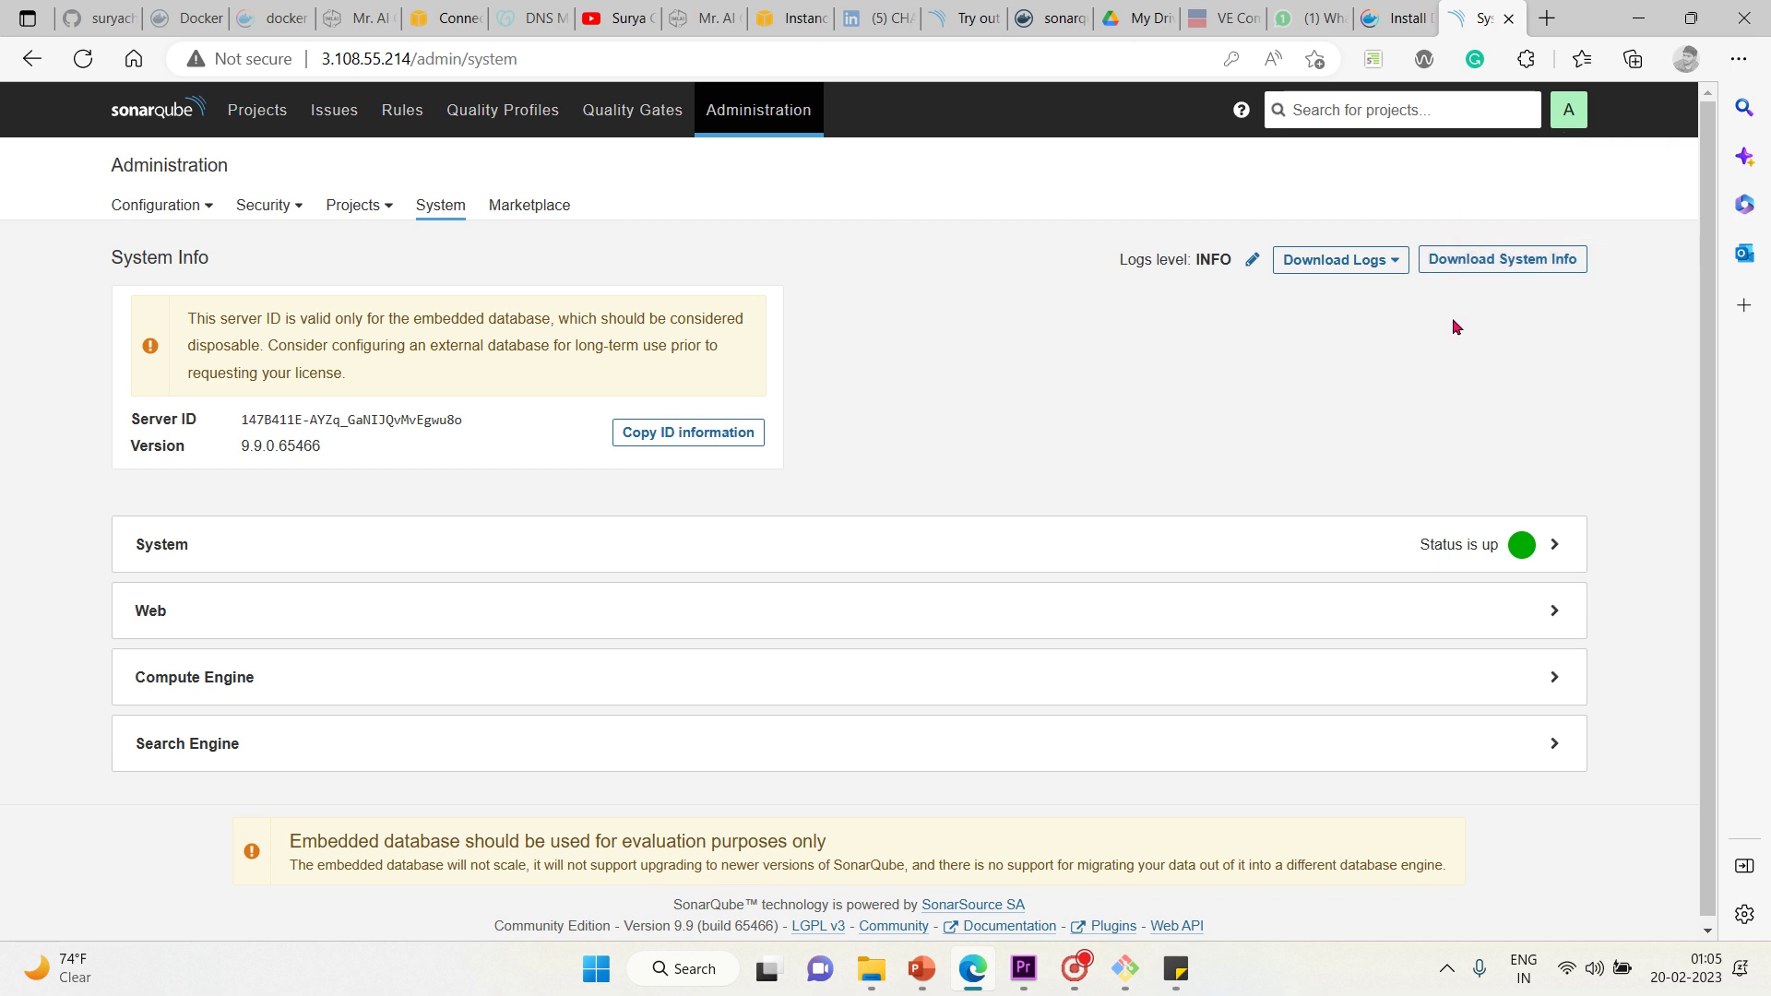
click(1572, 99)
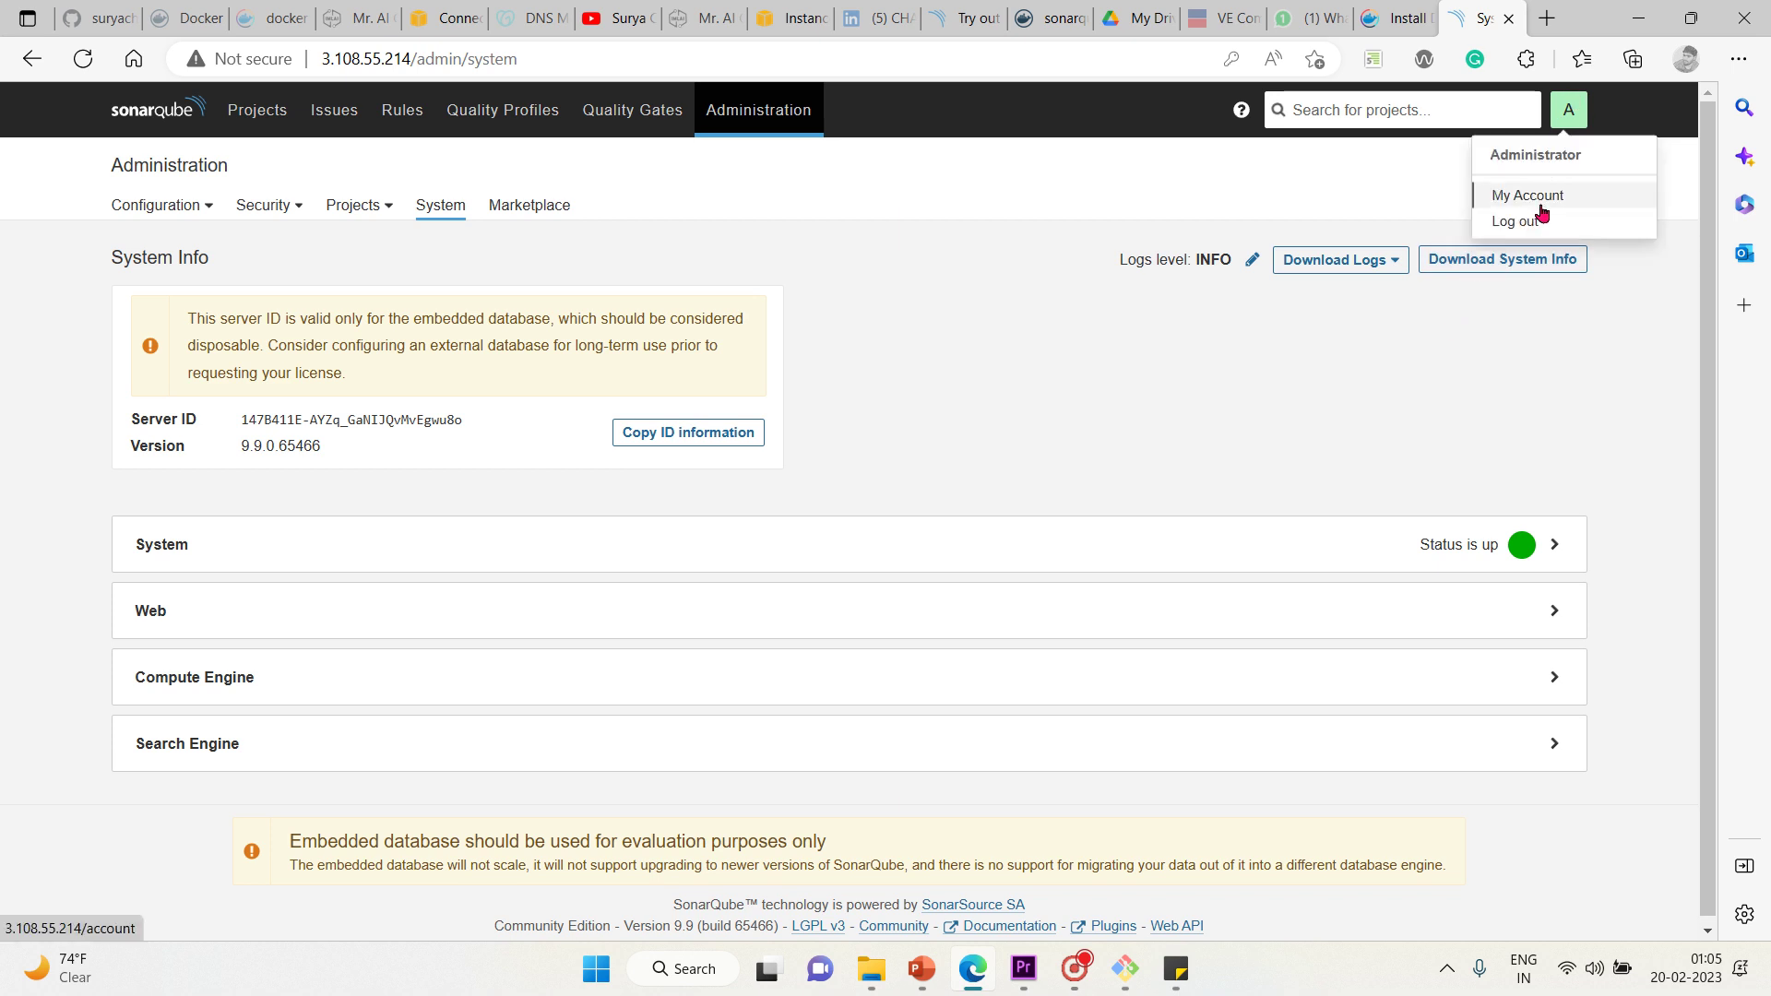
click(1578, 353)
scroll(1578, 353, down, 1)
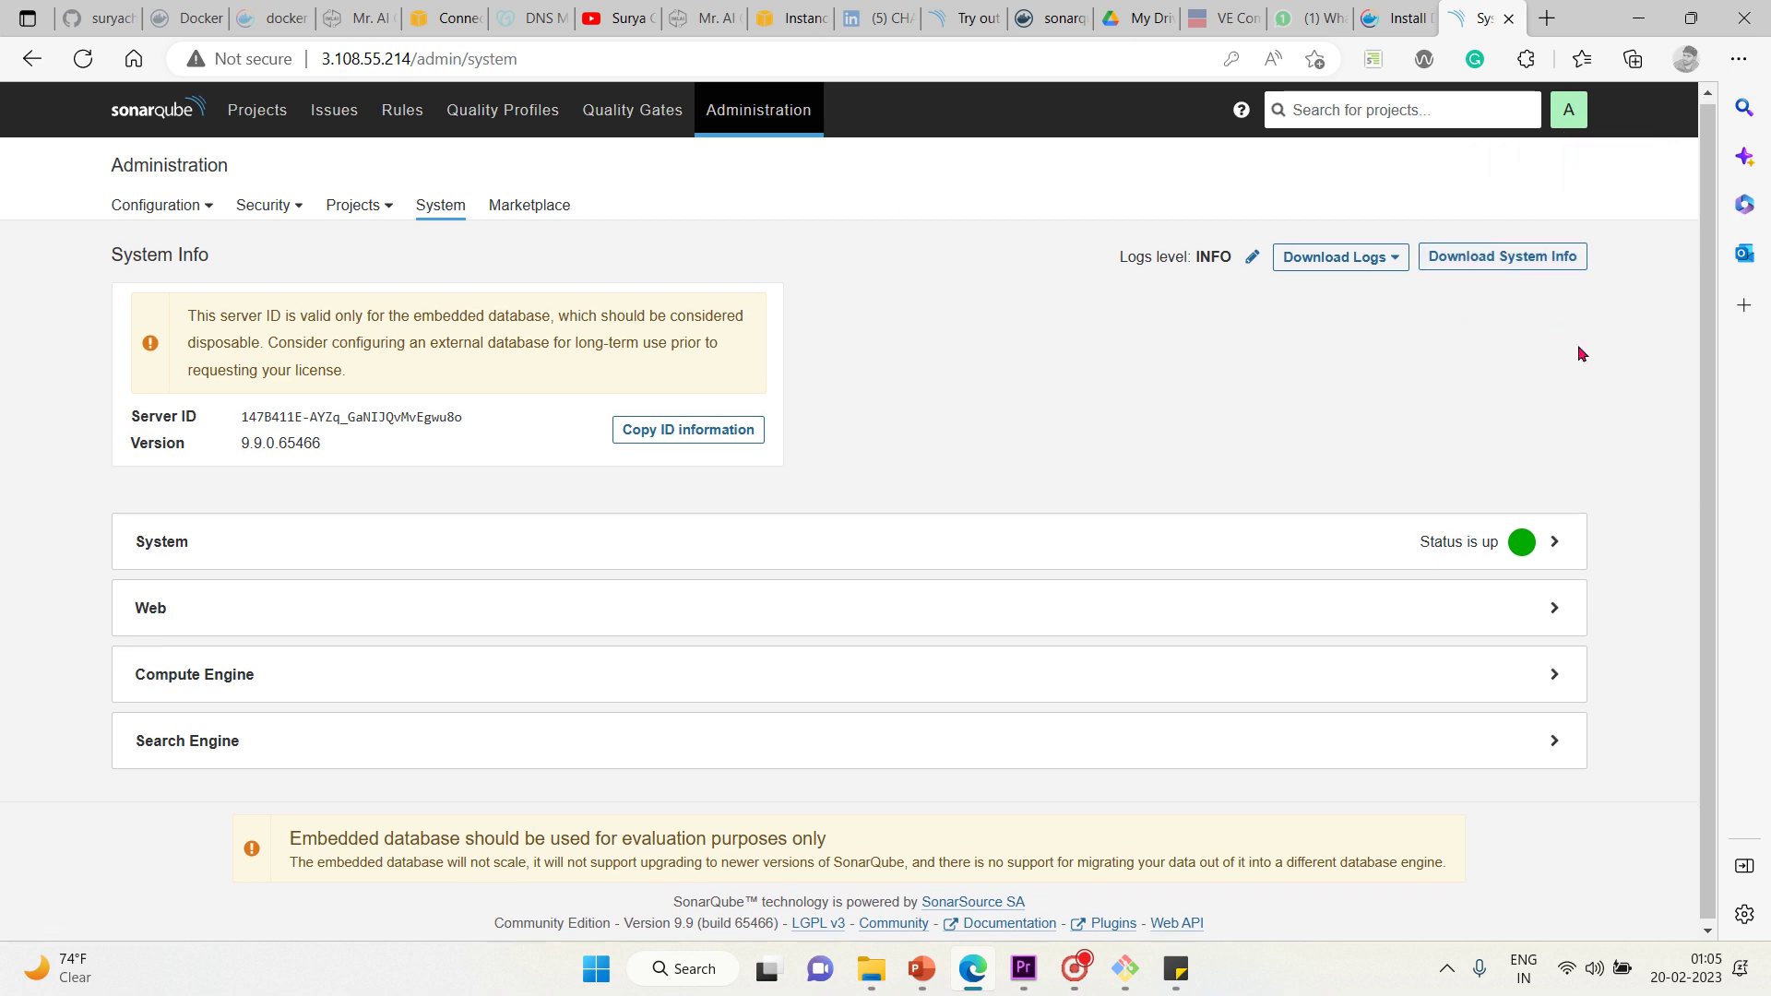